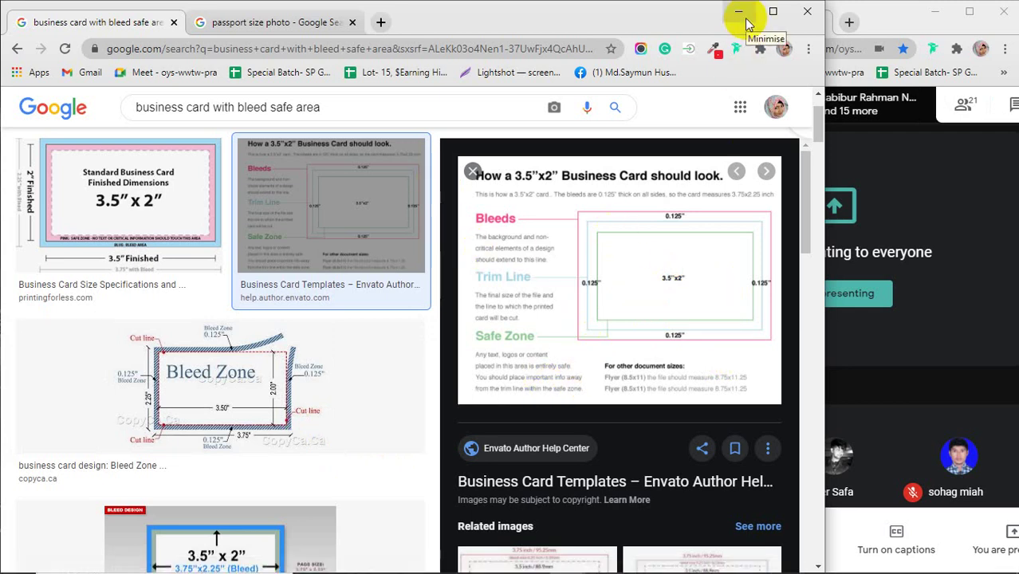
# Minimise the business card image search and the attendance spreadsheet windows, and refresh the desktop
pyautogui.click(741, 12)
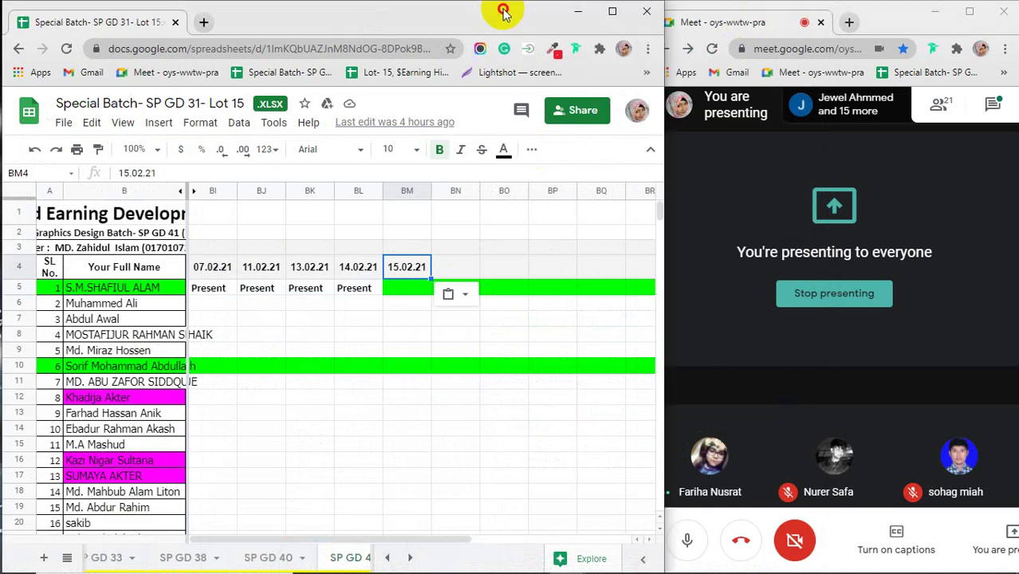
pyautogui.click(579, 13)
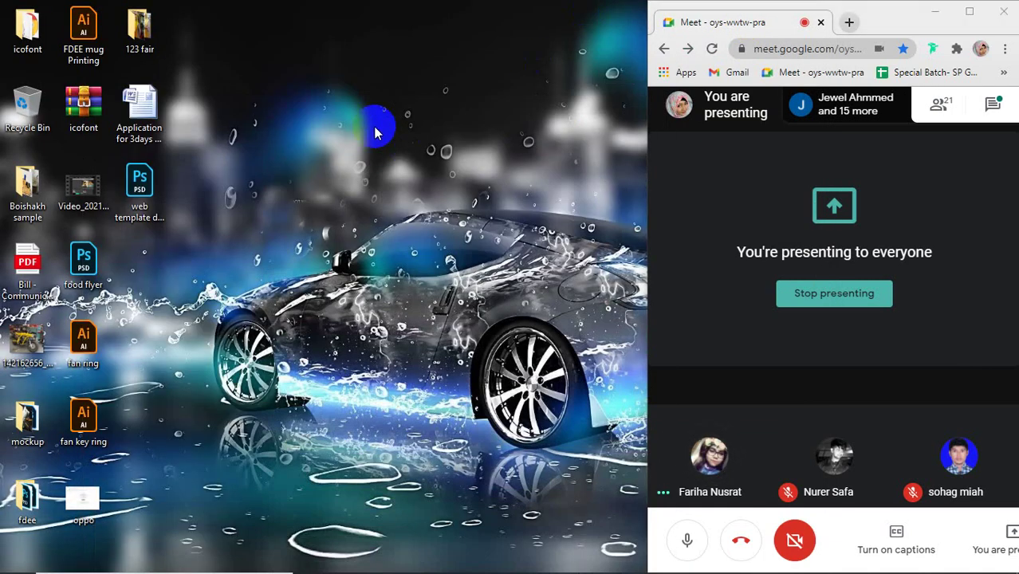
pyautogui.rightClick(376, 130)
pyautogui.click(427, 171)
pyautogui.rightClick(351, 111)
pyautogui.click(402, 157)
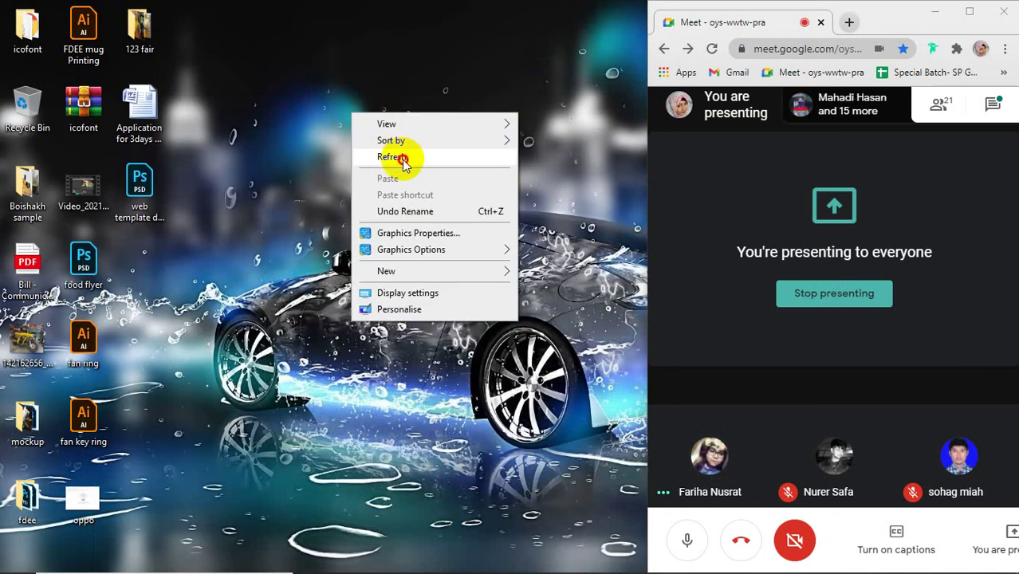
pyautogui.rightClick(368, 109)
pyautogui.click(408, 156)
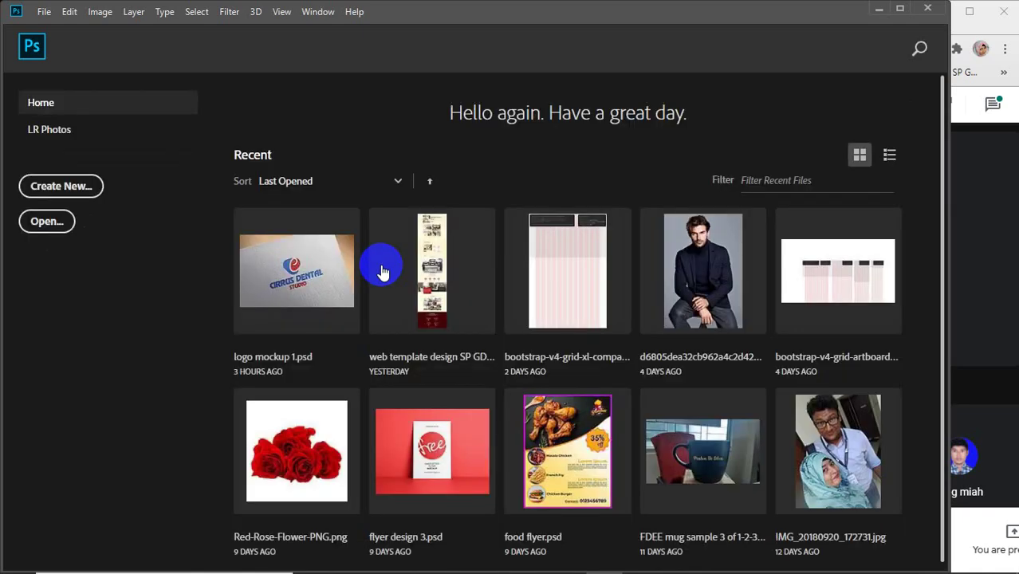
# Show Photoshop's recent files as a list and start a new document named "40&41 BC front side"
pyautogui.click(890, 154)
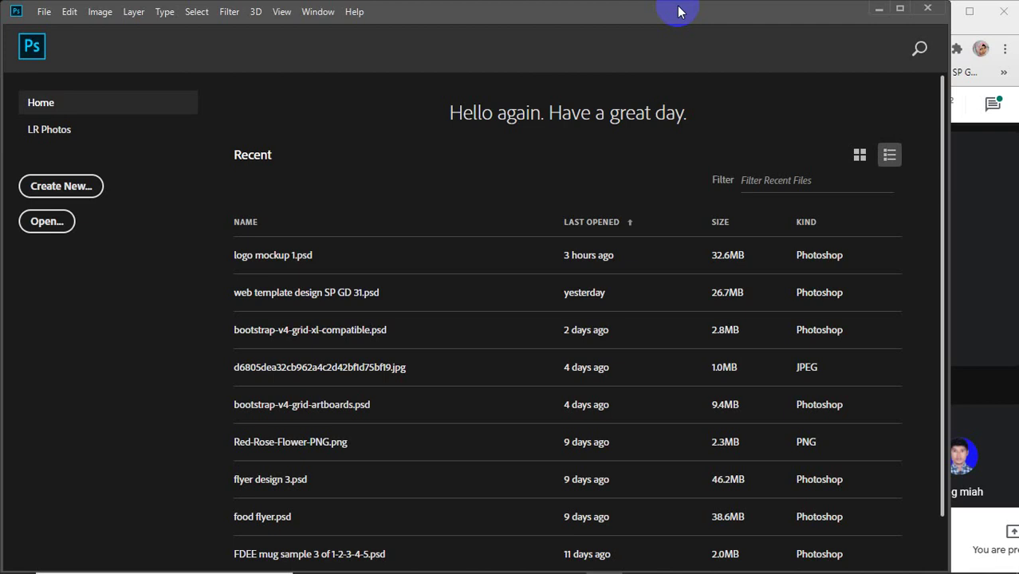
pyautogui.click(44, 191)
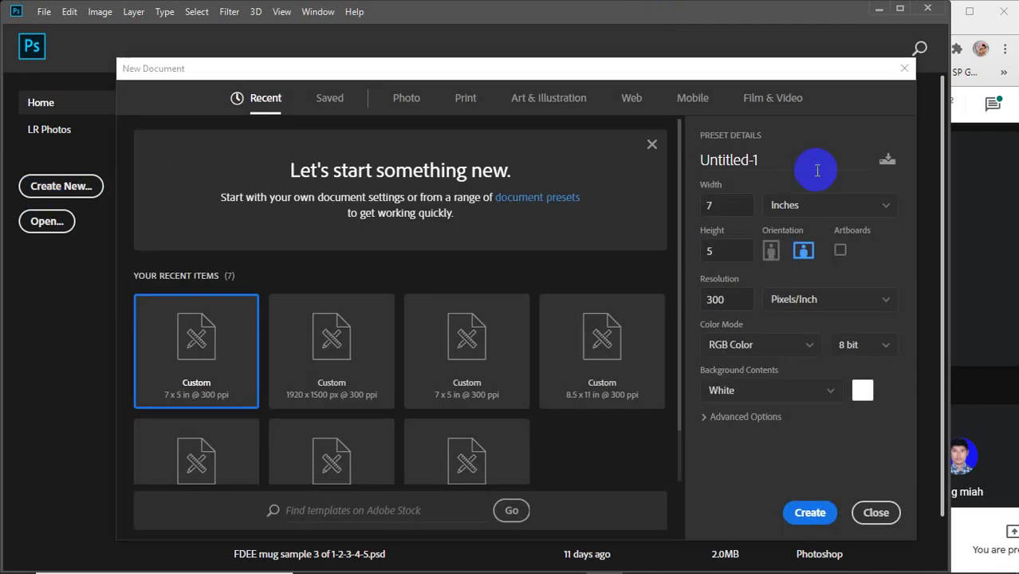
pyautogui.moveTo(767, 163); pyautogui.dragTo(675, 159)
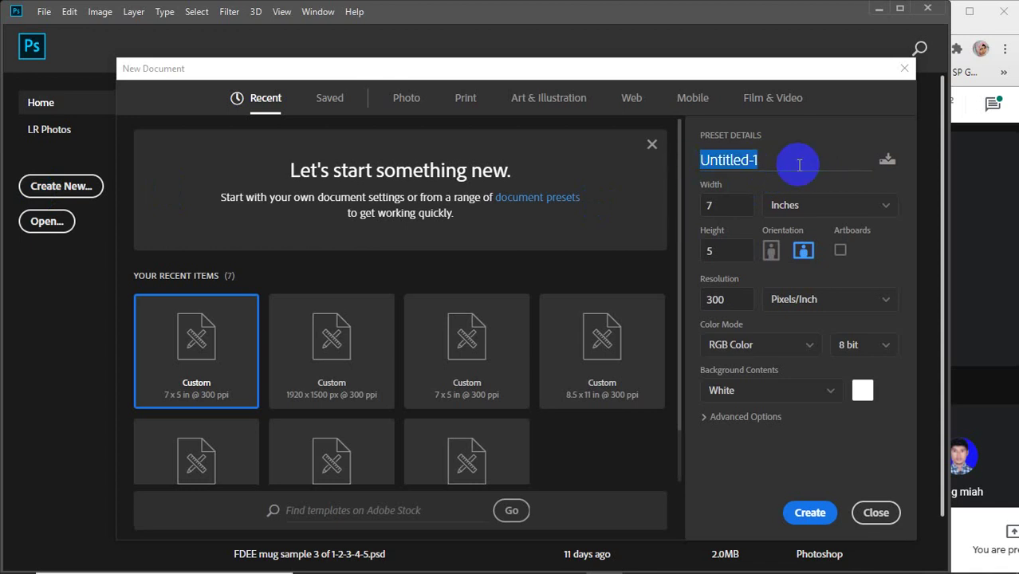
pyautogui.write('40')
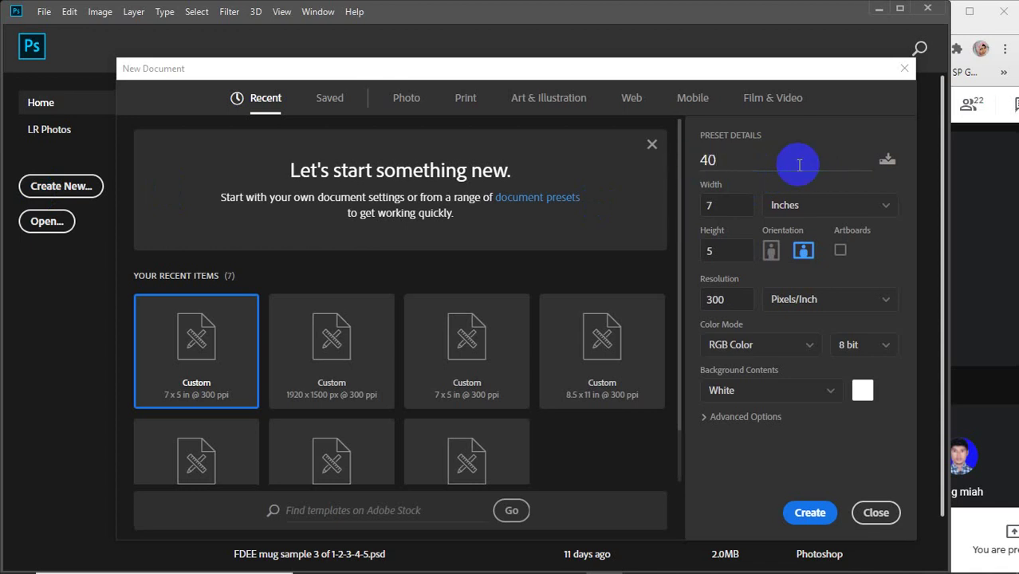
pyautogui.write('&4')
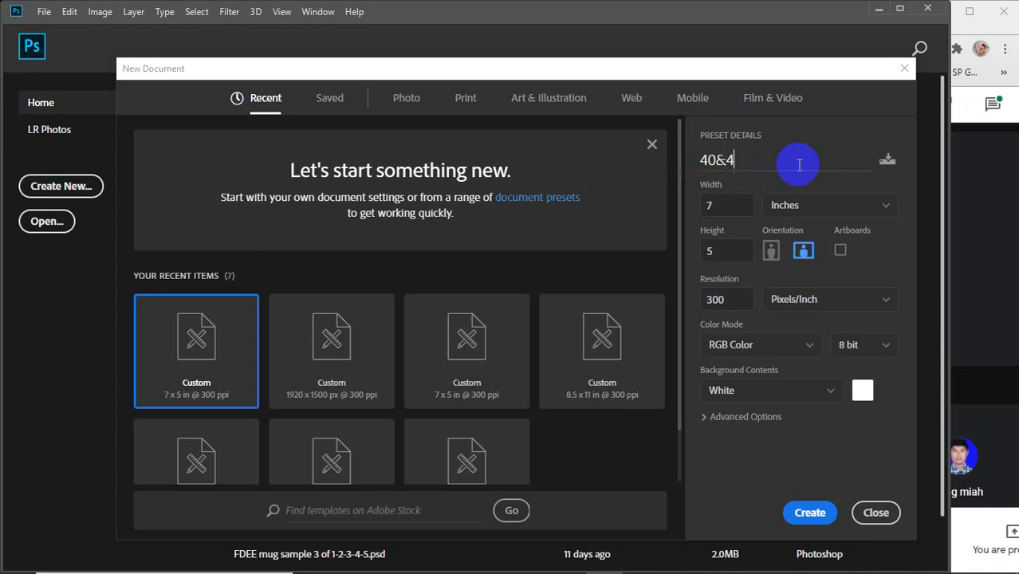
pyautogui.write('1 BC front side')
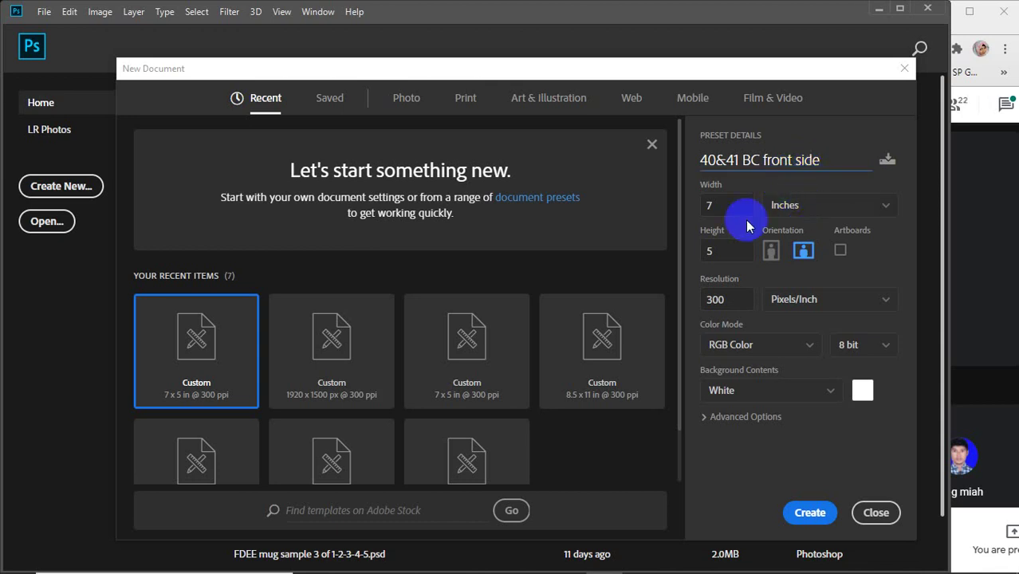
# Set the new document's size to 3.5 inches wide and 2 inches high
pyautogui.click(823, 203)
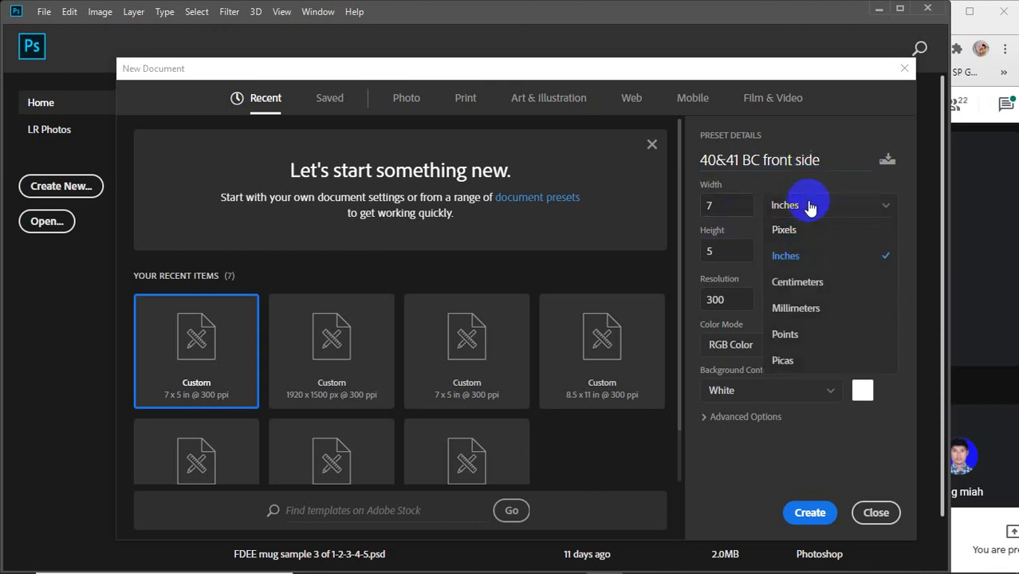
pyautogui.click(810, 207)
pyautogui.moveTo(734, 208); pyautogui.dragTo(678, 211)
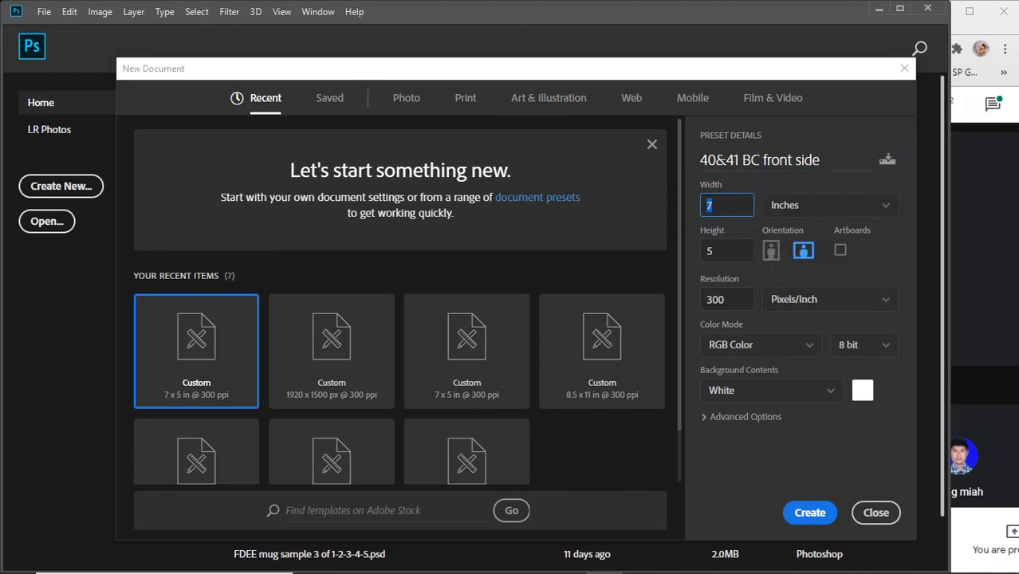
pyautogui.write('3.5')
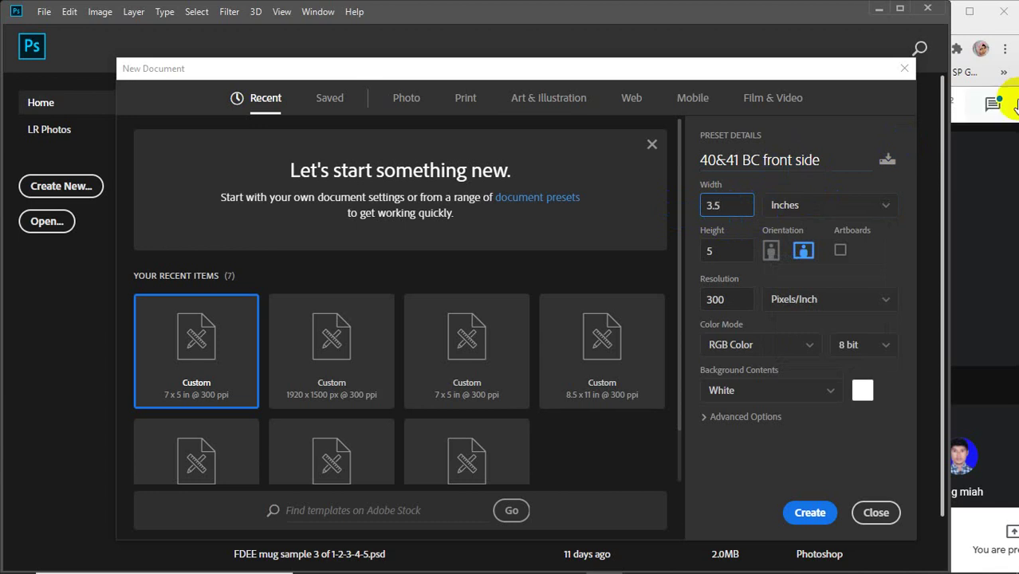
pyautogui.moveTo(729, 255); pyautogui.dragTo(677, 253)
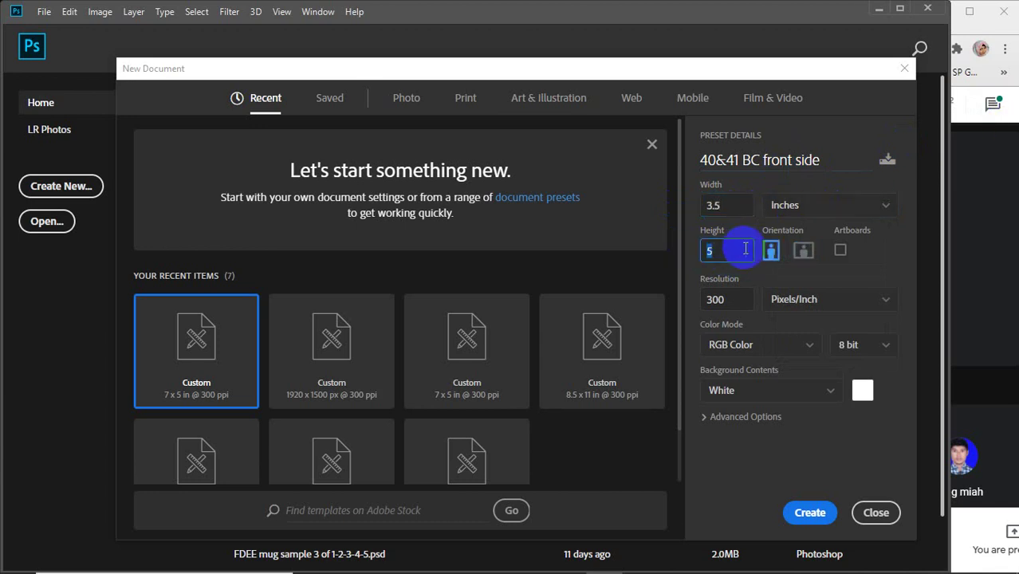
pyautogui.write('2')
# Check the size settings and create the document with a resolution of 300 pixels/inch
pyautogui.moveTo(734, 200); pyautogui.dragTo(647, 204)
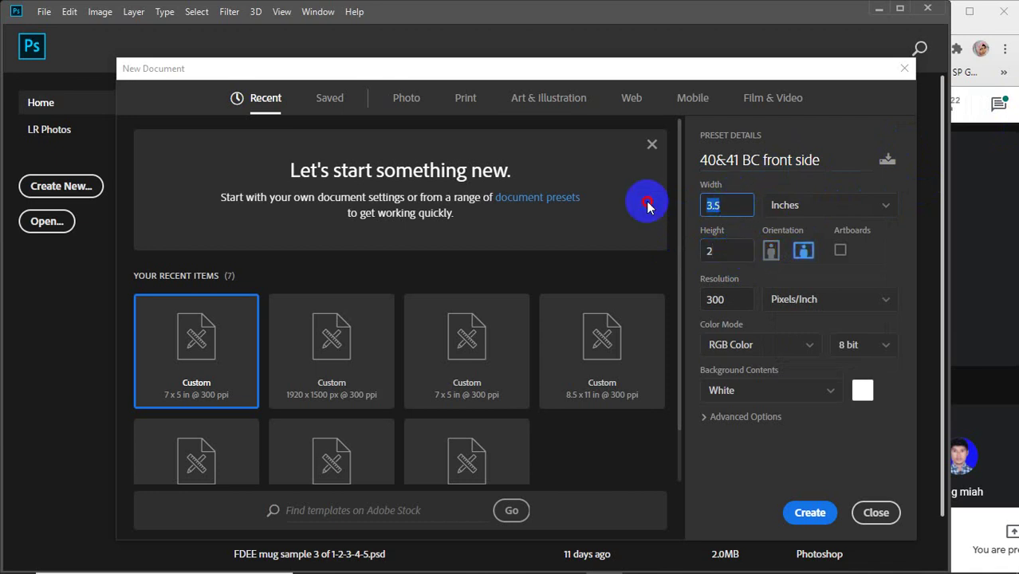
pyautogui.moveTo(740, 249); pyautogui.dragTo(671, 250)
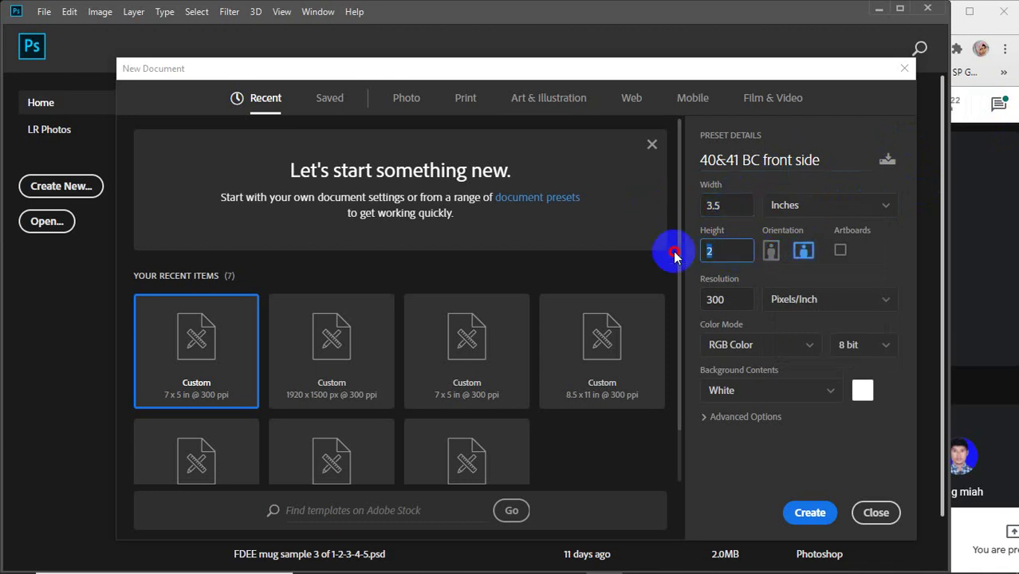
pyautogui.click(734, 303)
pyautogui.moveTo(734, 304); pyautogui.dragTo(684, 303)
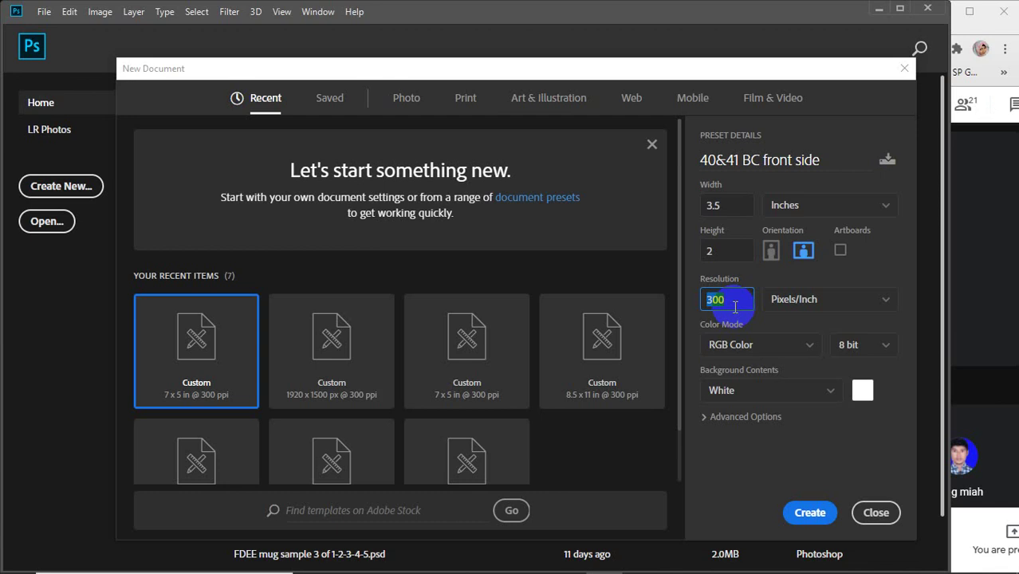
pyautogui.click(746, 297)
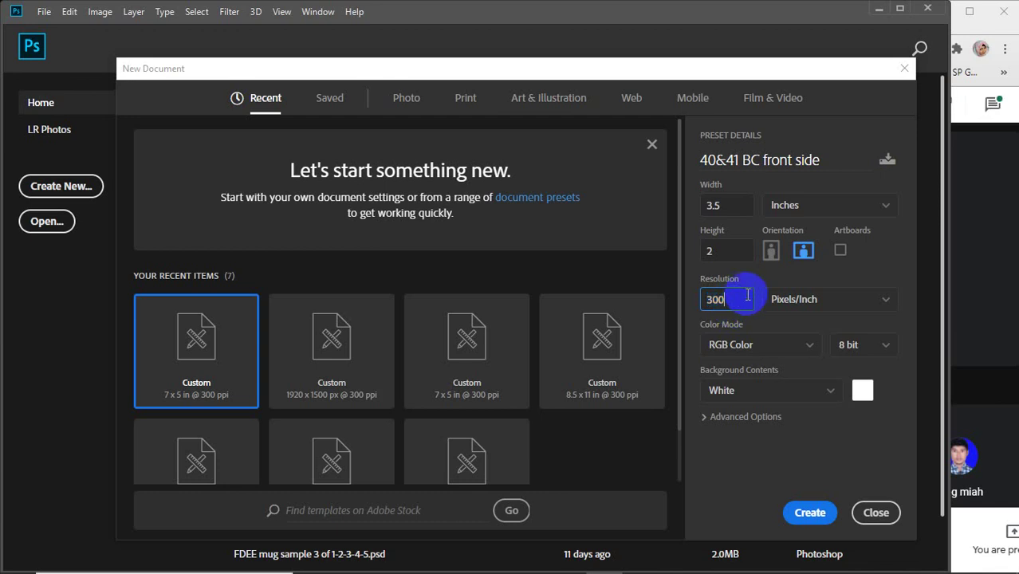
pyautogui.moveTo(731, 300); pyautogui.dragTo(702, 302)
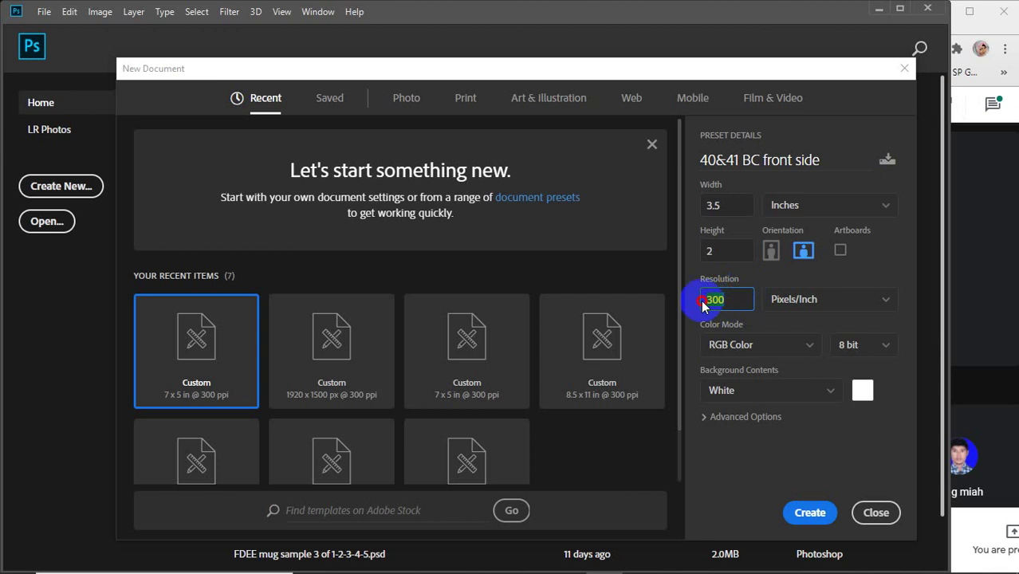
pyautogui.click(809, 513)
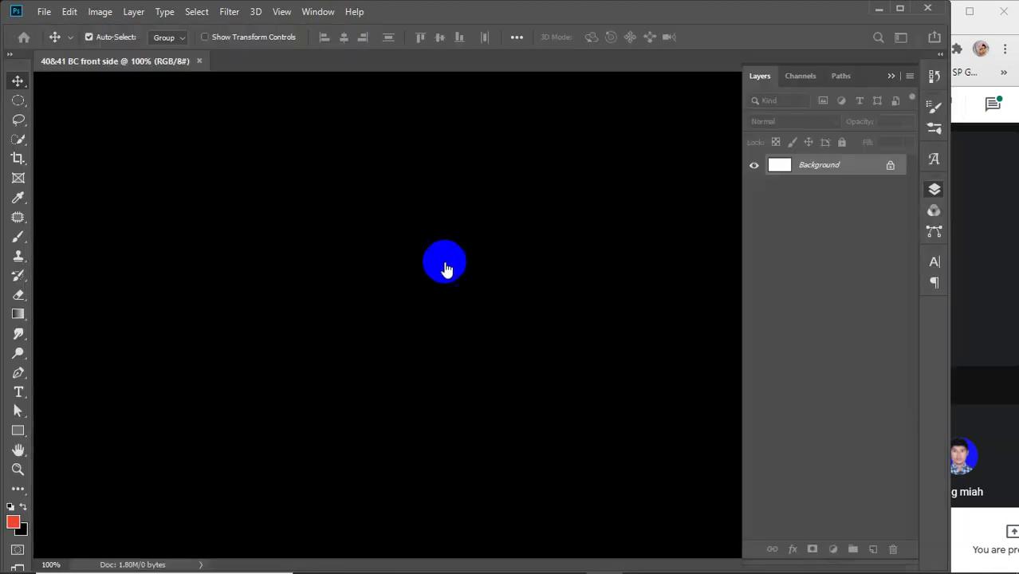
# Show the rulers and place a vertical guide on the canvas's left edge
pyautogui.scroll(-4, 521, 223)
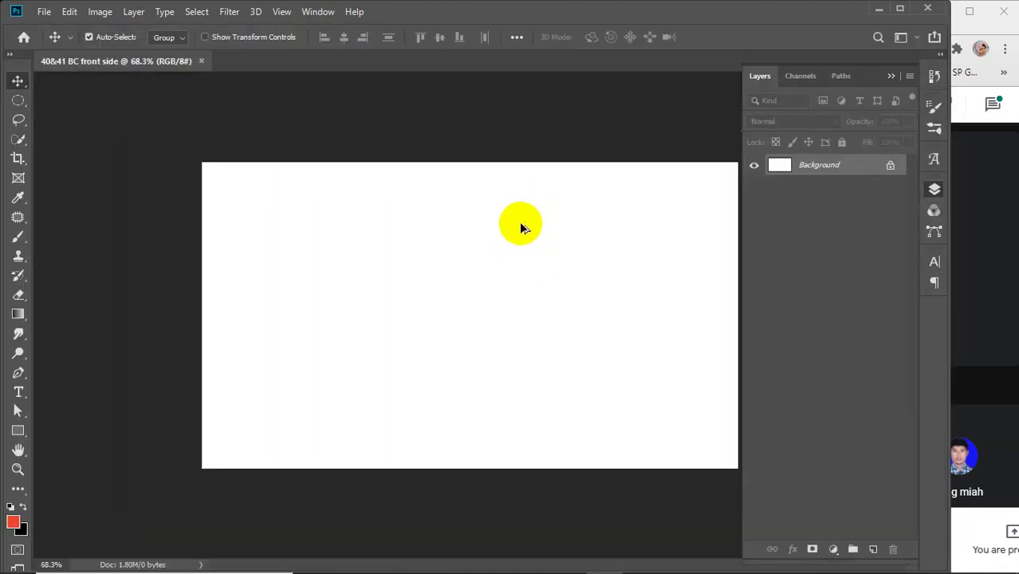
pyautogui.scroll(-1, 521, 227)
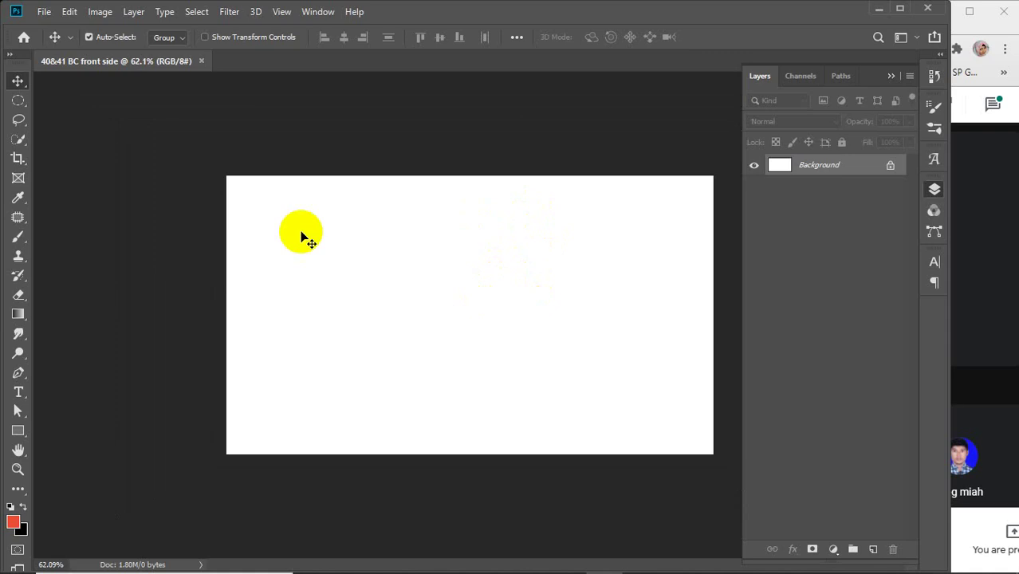
pyautogui.click(890, 76)
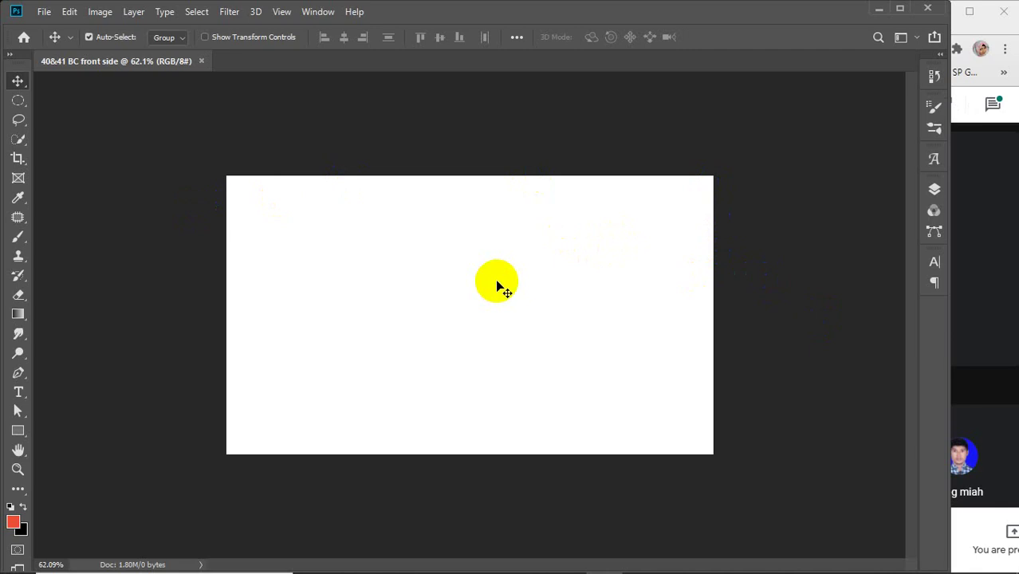
pyautogui.hotkey('ctrl', 'r')
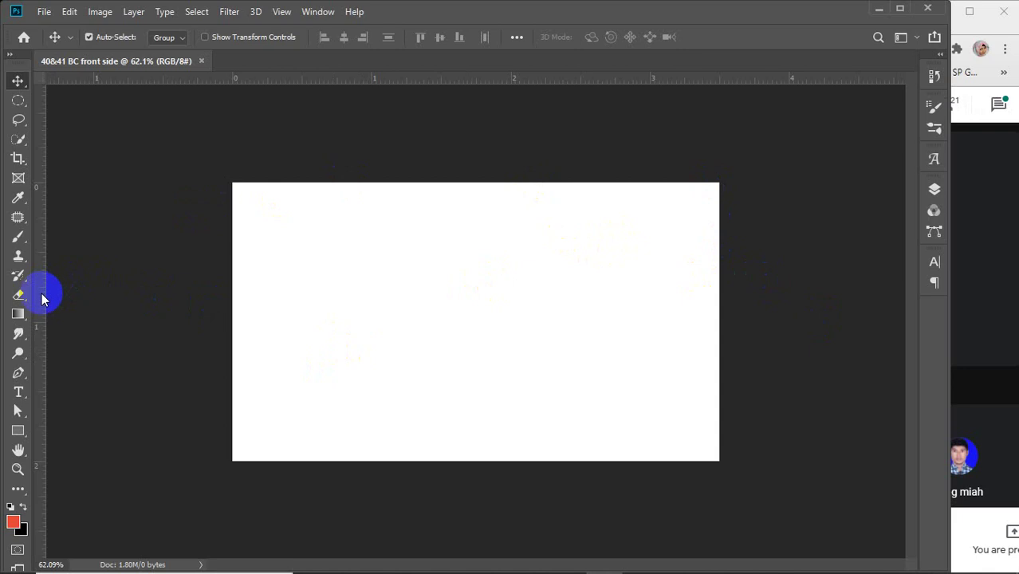
pyautogui.moveTo(43, 293); pyautogui.dragTo(231, 303)
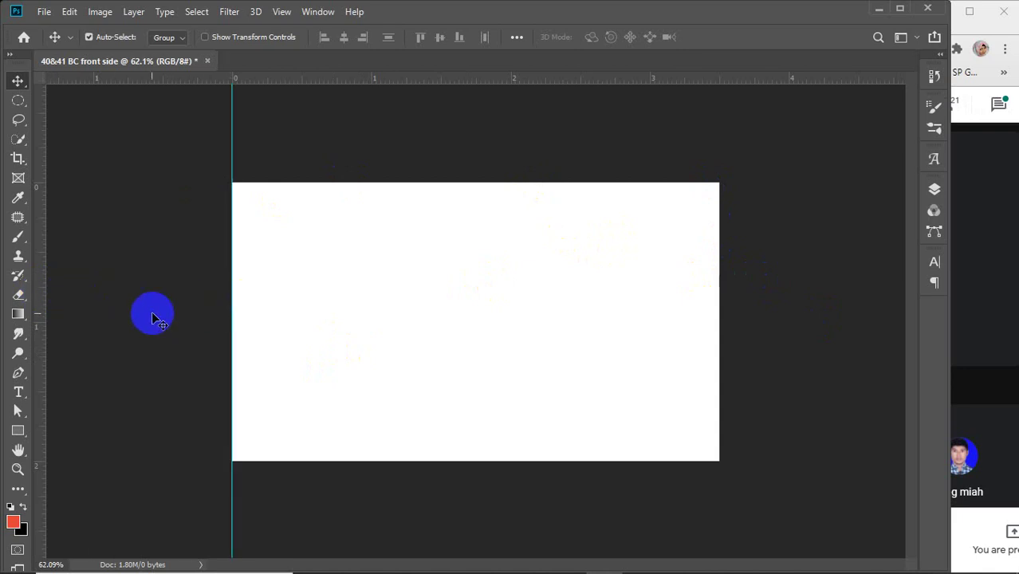
# Change the canvas guide color to red (ff0000) in the guides preferences
pyautogui.click(73, 13)
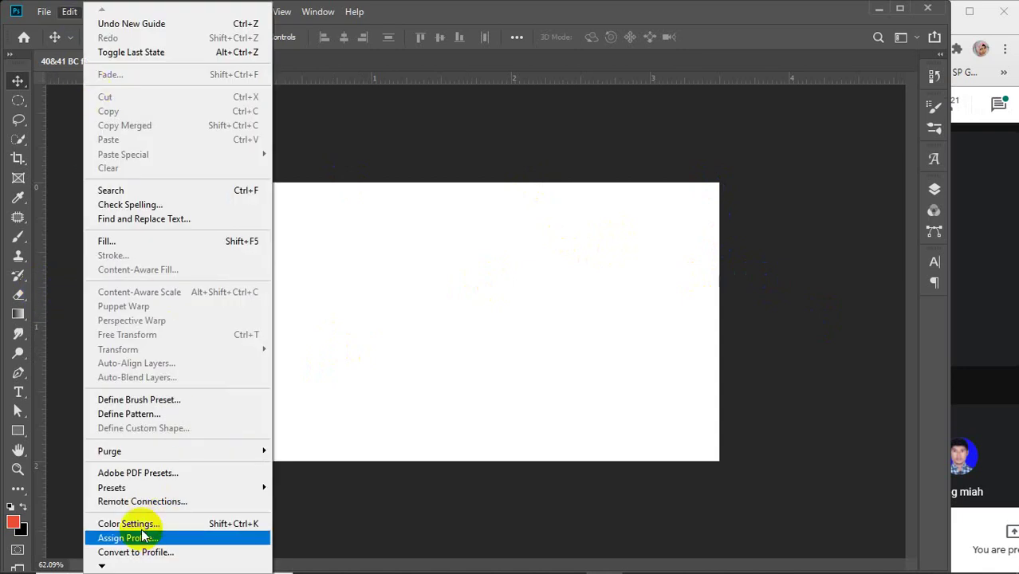
pyautogui.moveTo(106, 564)
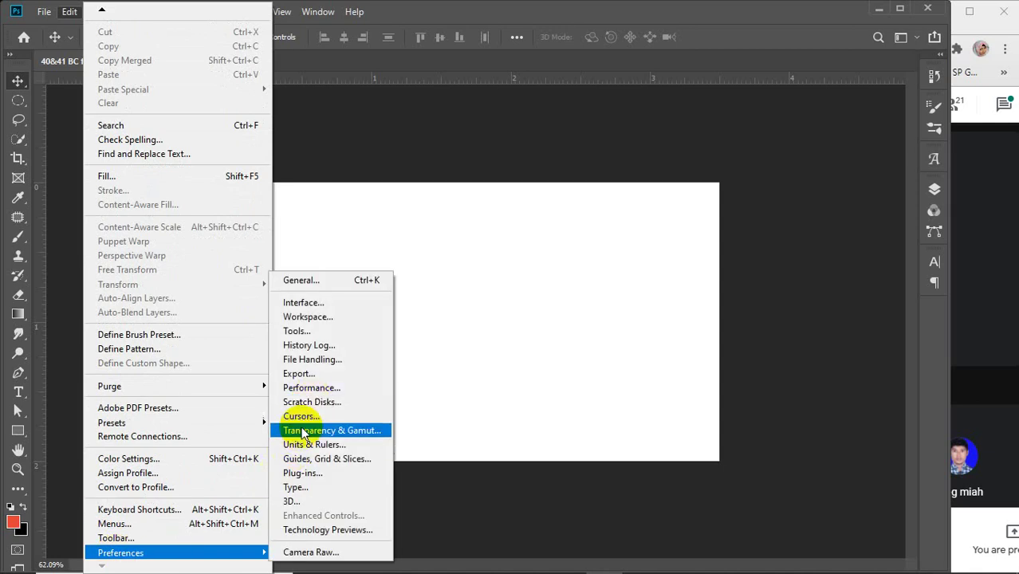
pyautogui.click(308, 459)
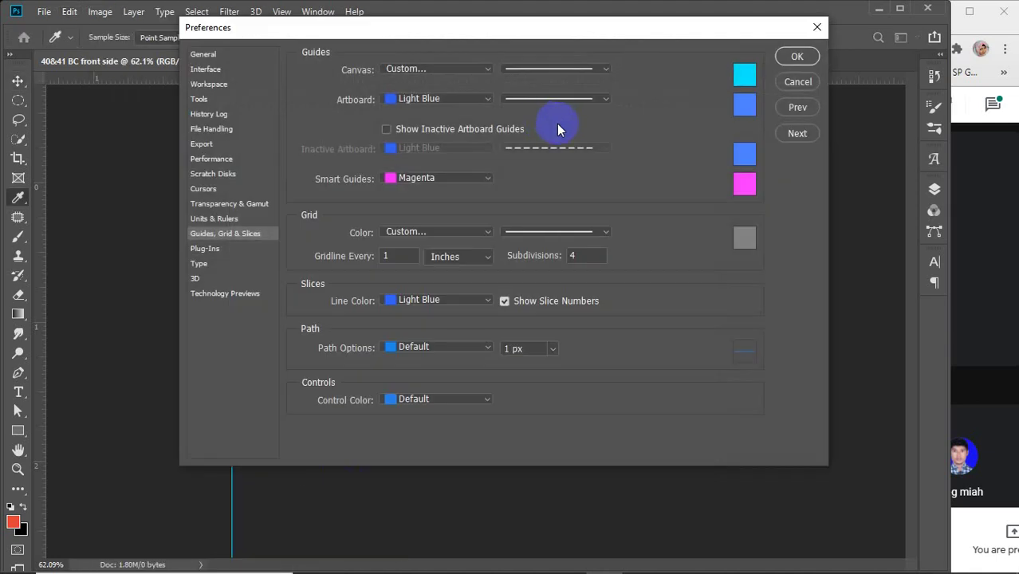
pyautogui.click(744, 77)
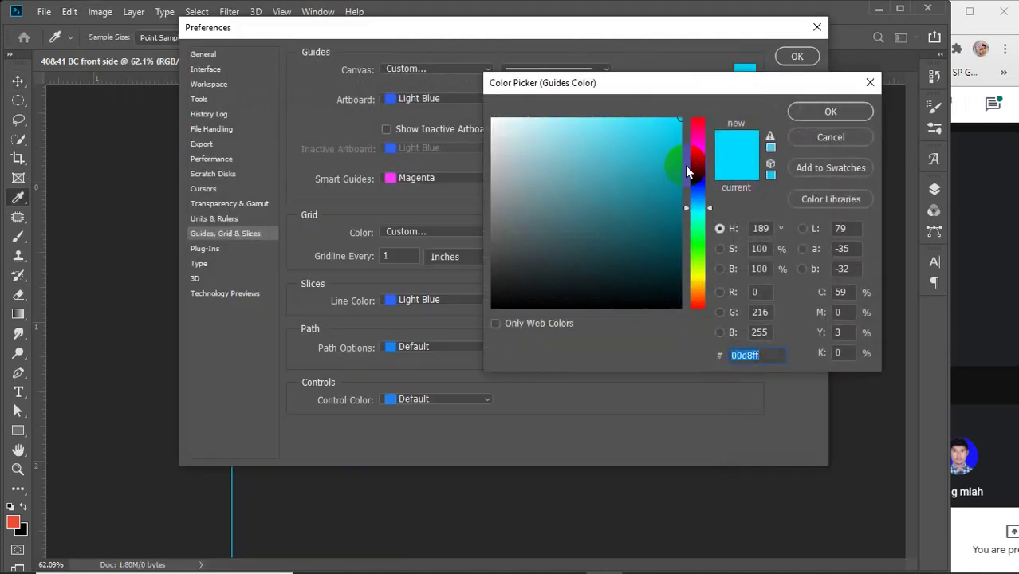
pyautogui.moveTo(695, 164); pyautogui.dragTo(702, 100)
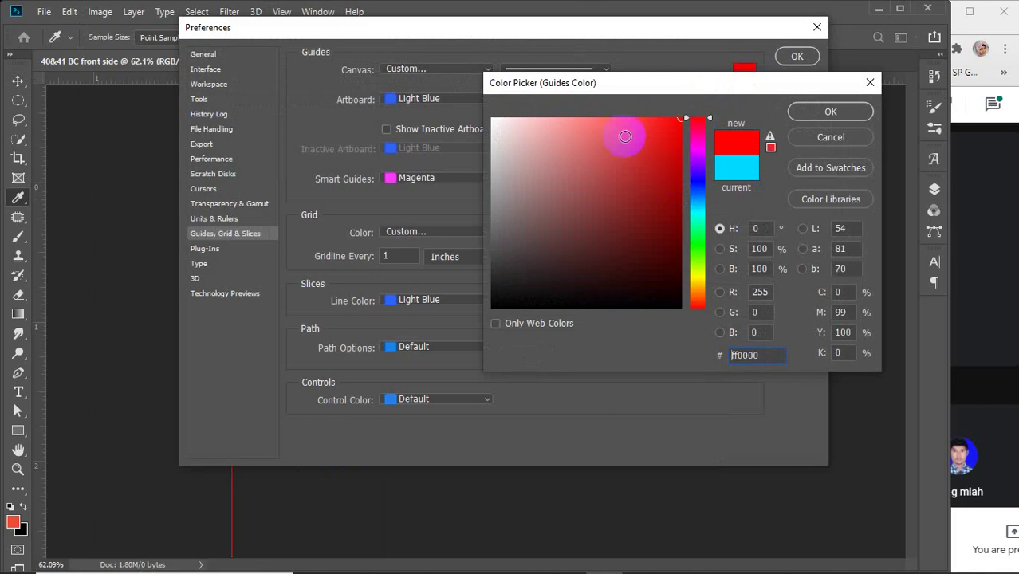
pyautogui.click(809, 115)
pyautogui.click(796, 57)
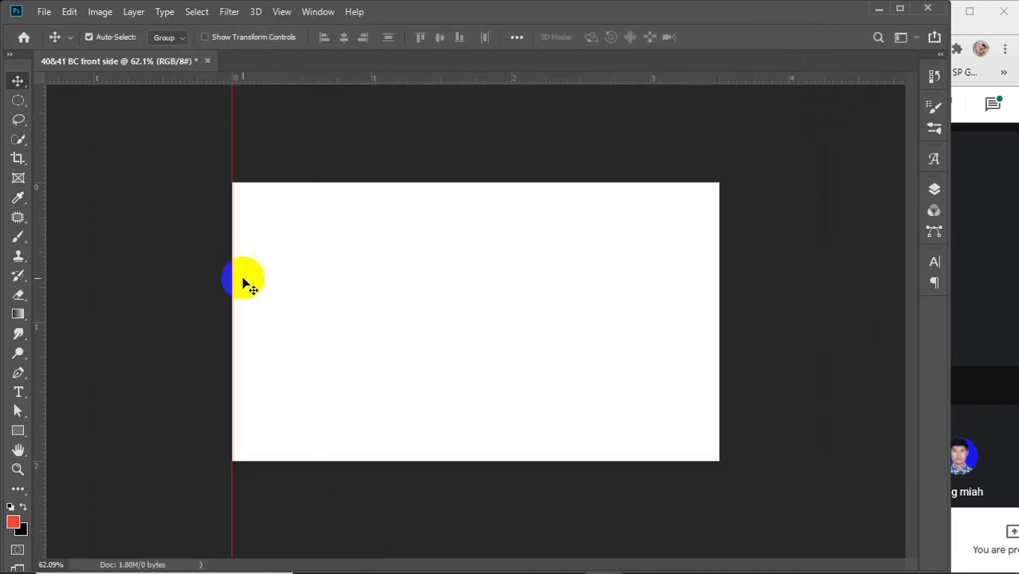
# Place guides on the canvas's right, top and bottom edges
pyautogui.moveTo(40, 330); pyautogui.dragTo(720, 315)
pyautogui.moveTo(445, 77); pyautogui.dragTo(440, 181)
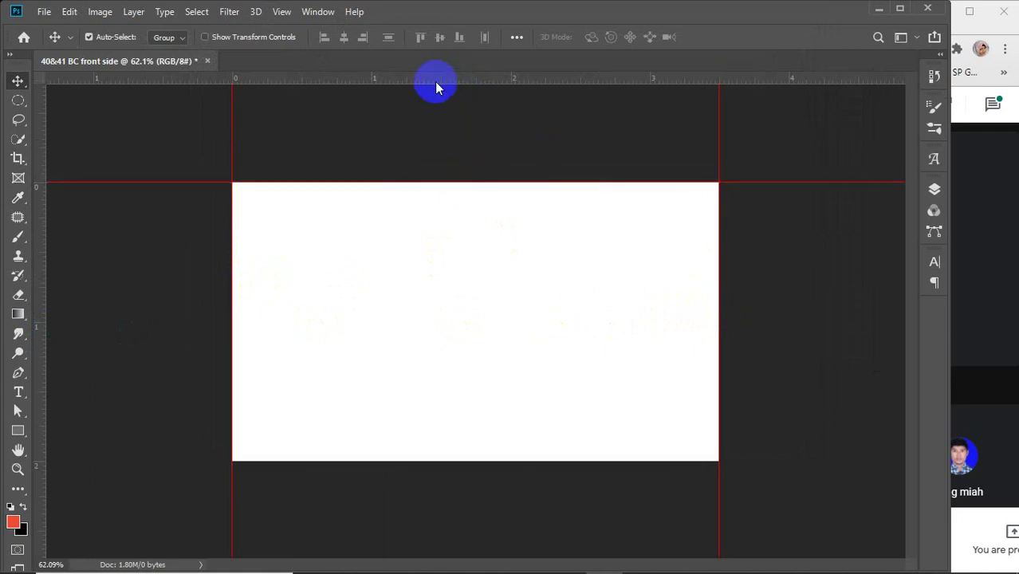
pyautogui.moveTo(435, 80); pyautogui.dragTo(425, 464)
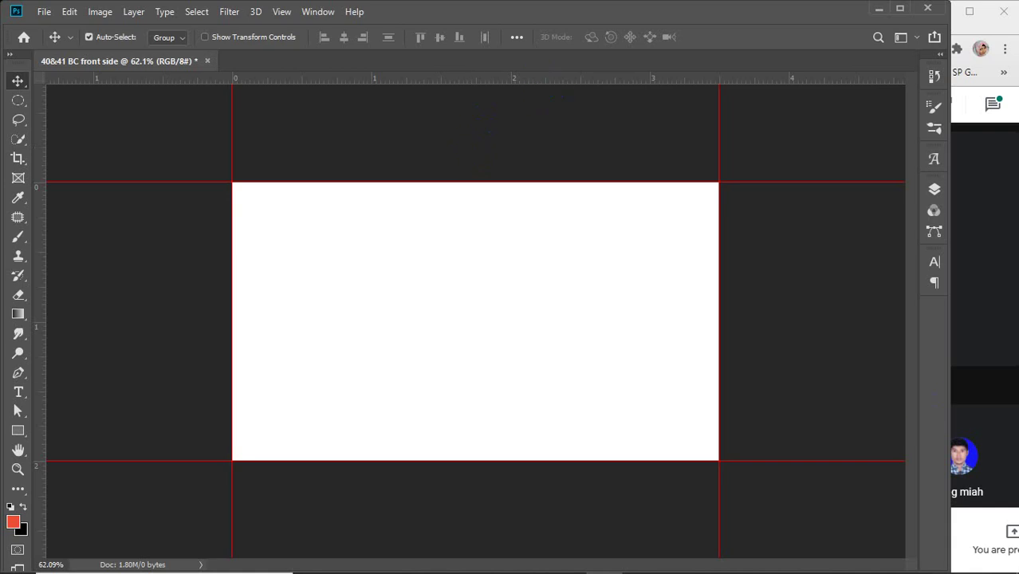
# Switch to the Google Meet window and look through the list of meeting participants
pyautogui.click(991, 355)
pyautogui.click(939, 105)
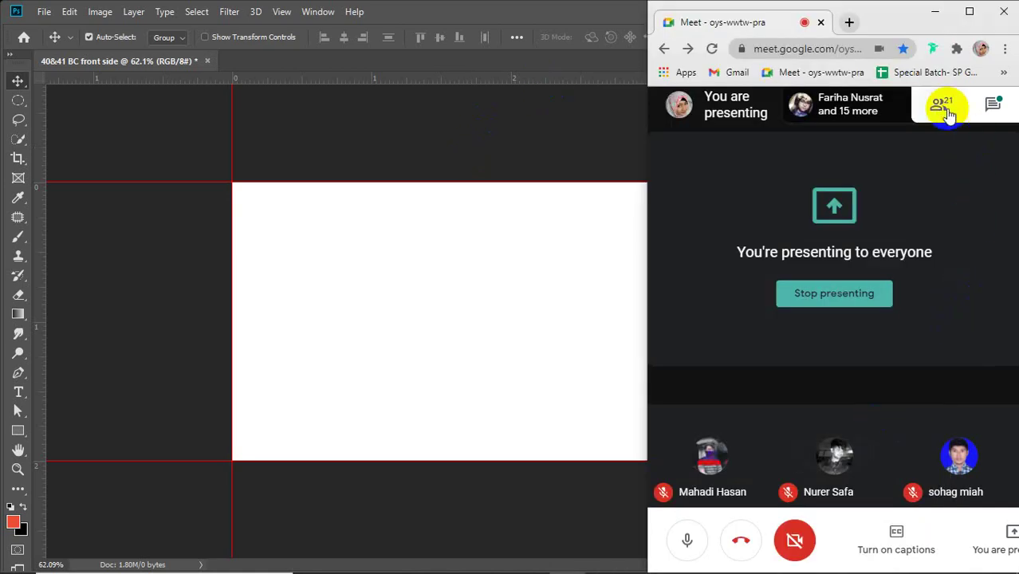
pyautogui.scroll(-3, 932, 311)
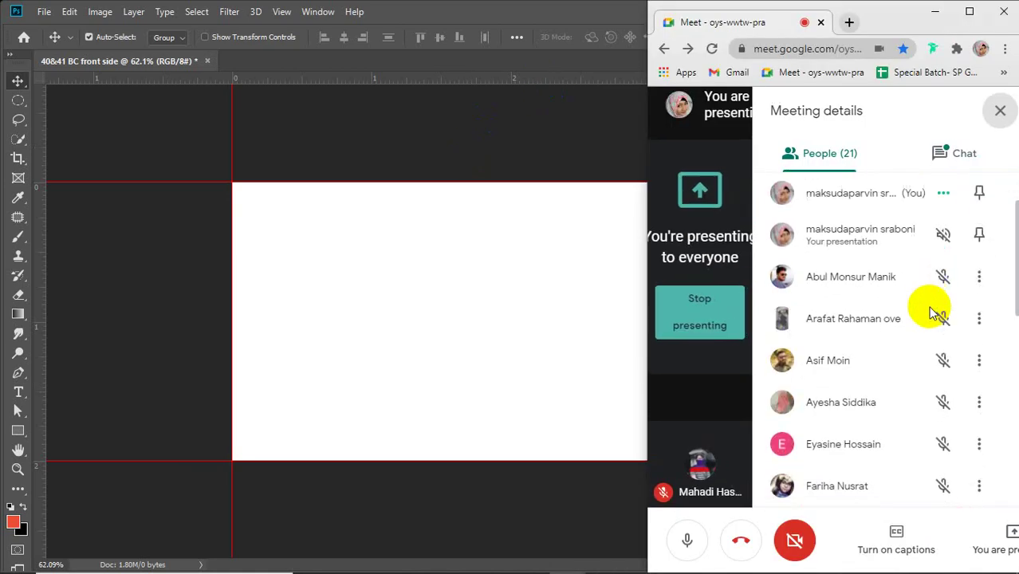
# Look through the rest of the meeting participants and the chat in Google Meet, and return to the Photoshop document
pyautogui.scroll(-1, 929, 308)
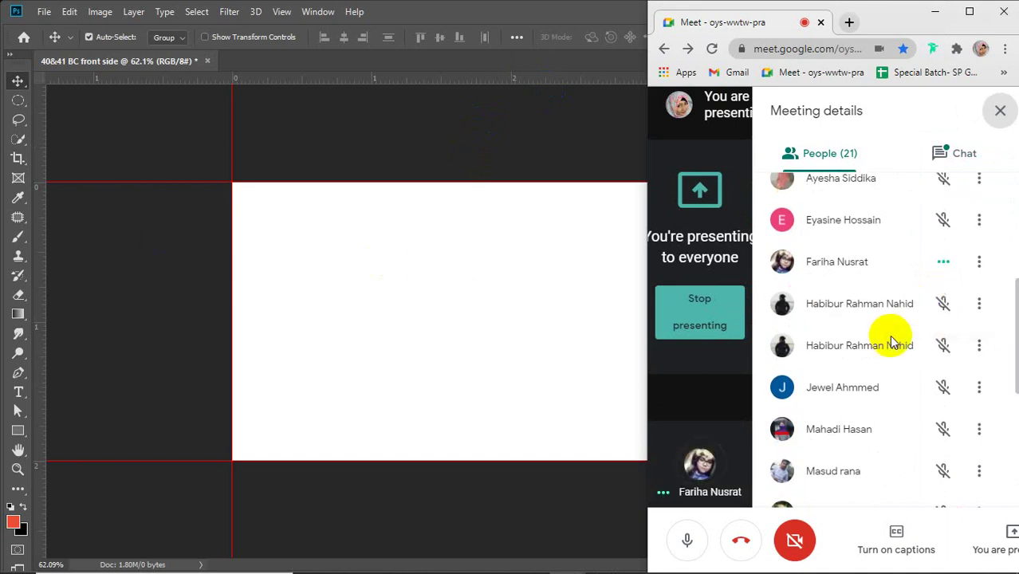
pyautogui.scroll(-4, 910, 349)
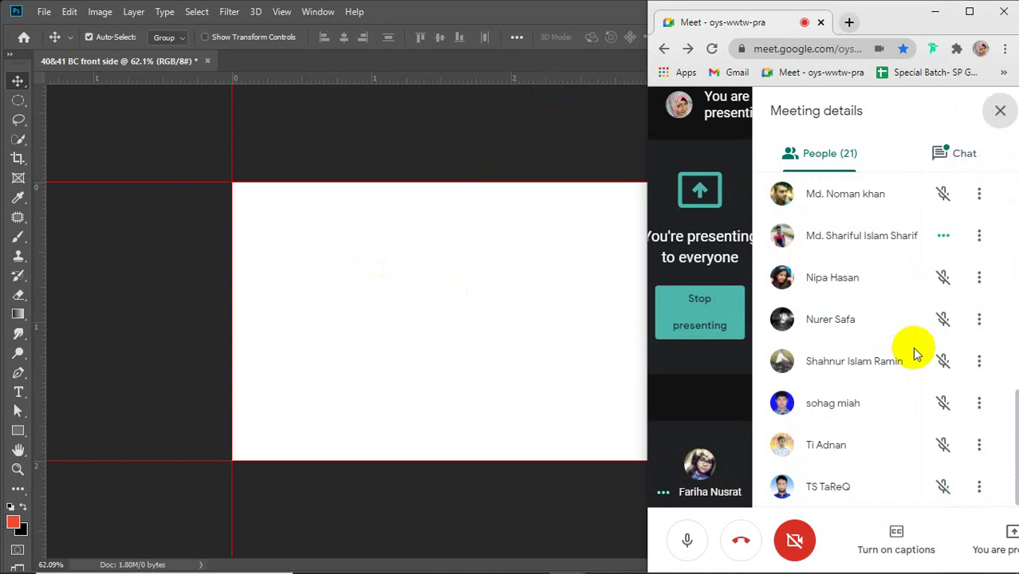
pyautogui.click(998, 110)
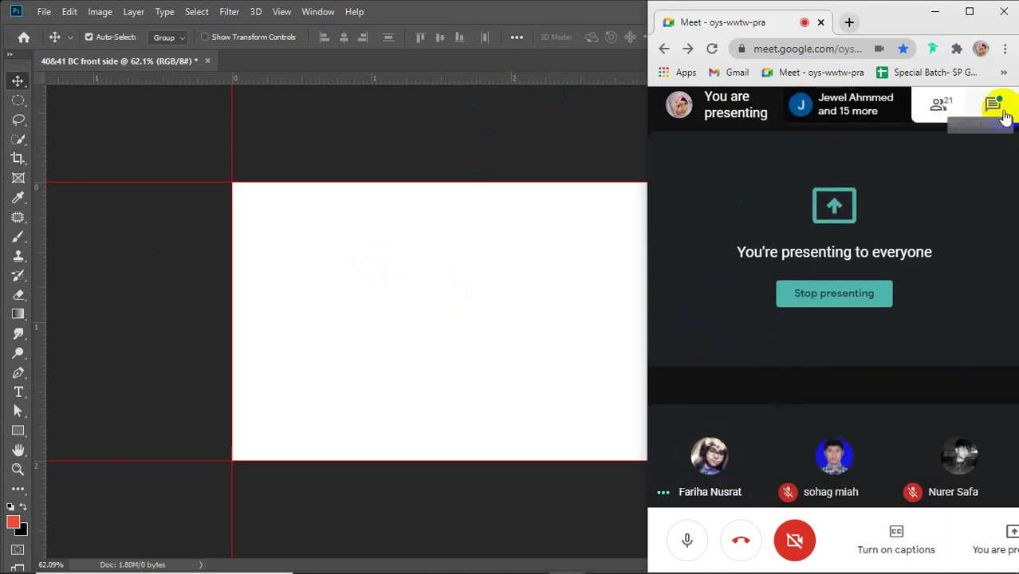
pyautogui.click(1002, 112)
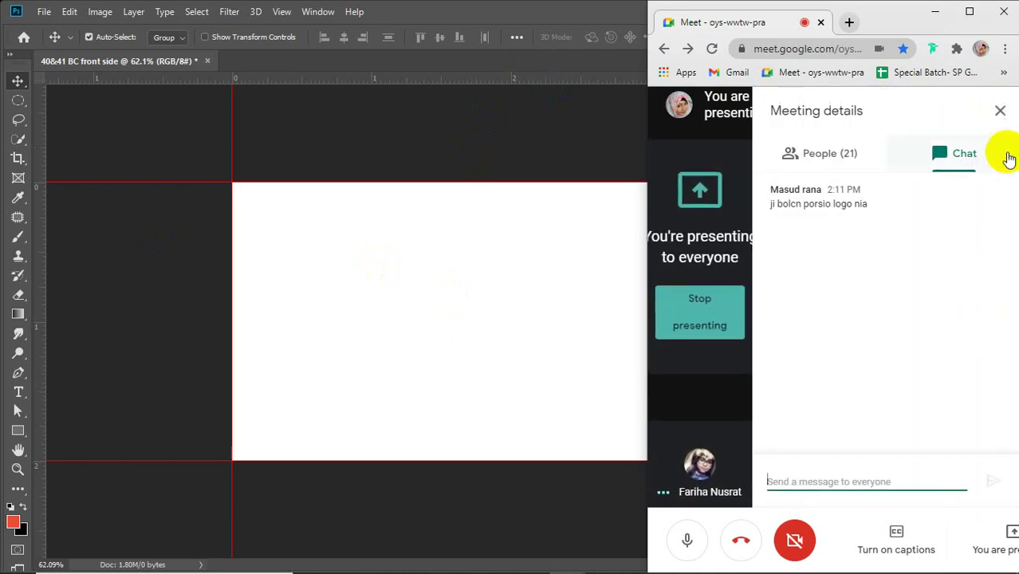
pyautogui.click(999, 112)
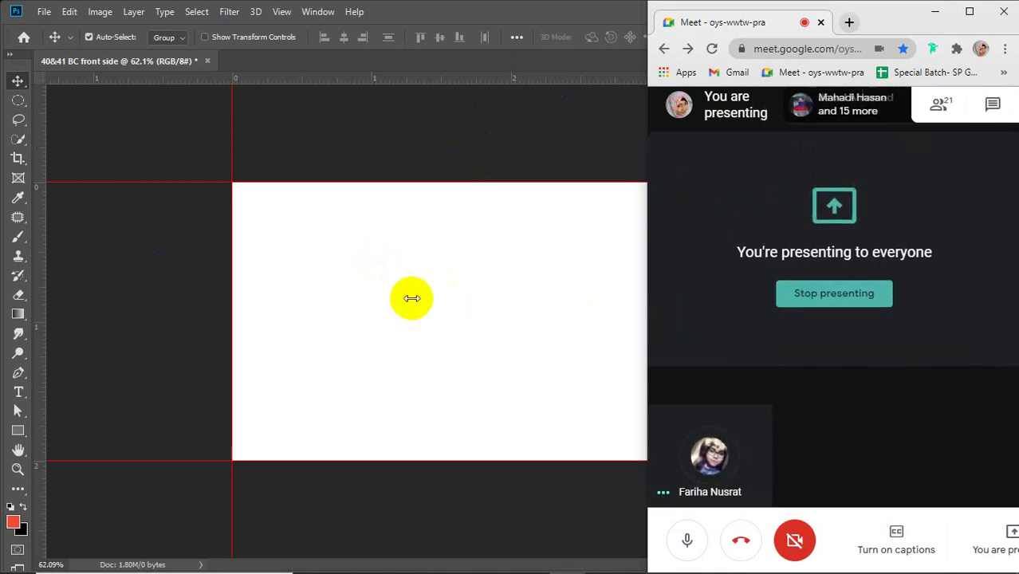
pyautogui.click(411, 298)
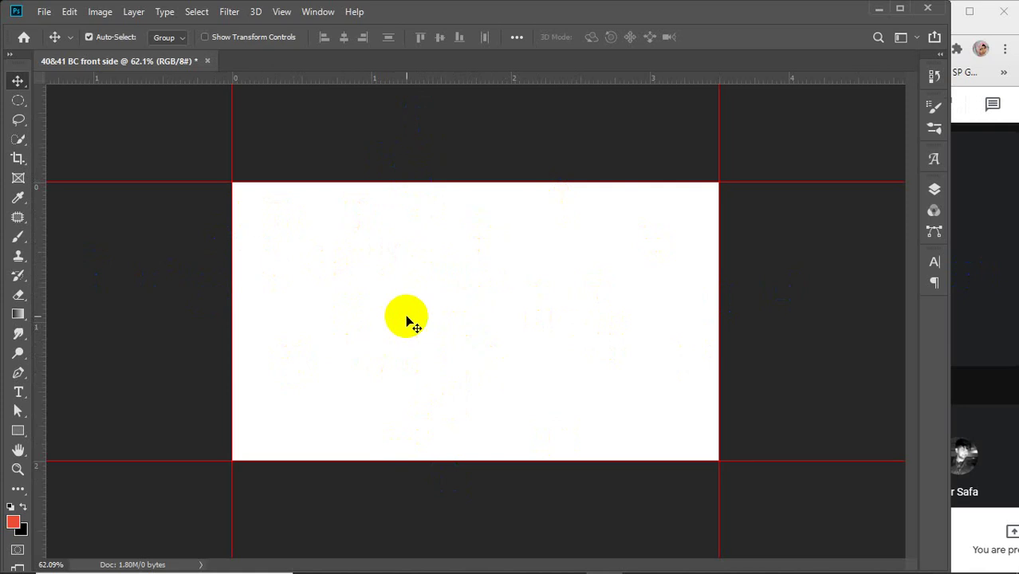
# Open the canvas size settings and compare absolute with relative sizing, leaving the Relative option on
pyautogui.click(101, 13)
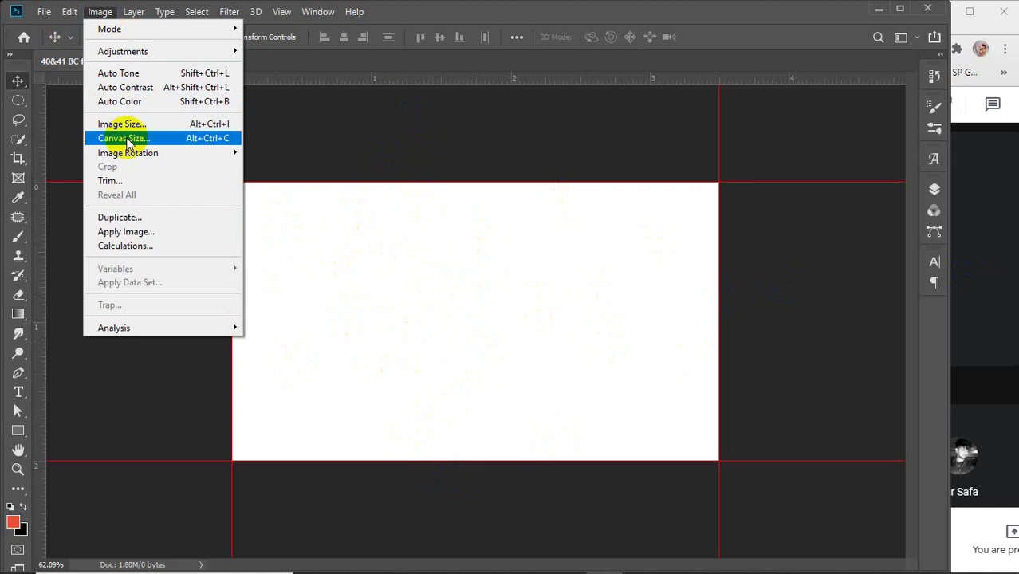
pyautogui.click(128, 140)
pyautogui.moveTo(679, 76); pyautogui.dragTo(750, 31)
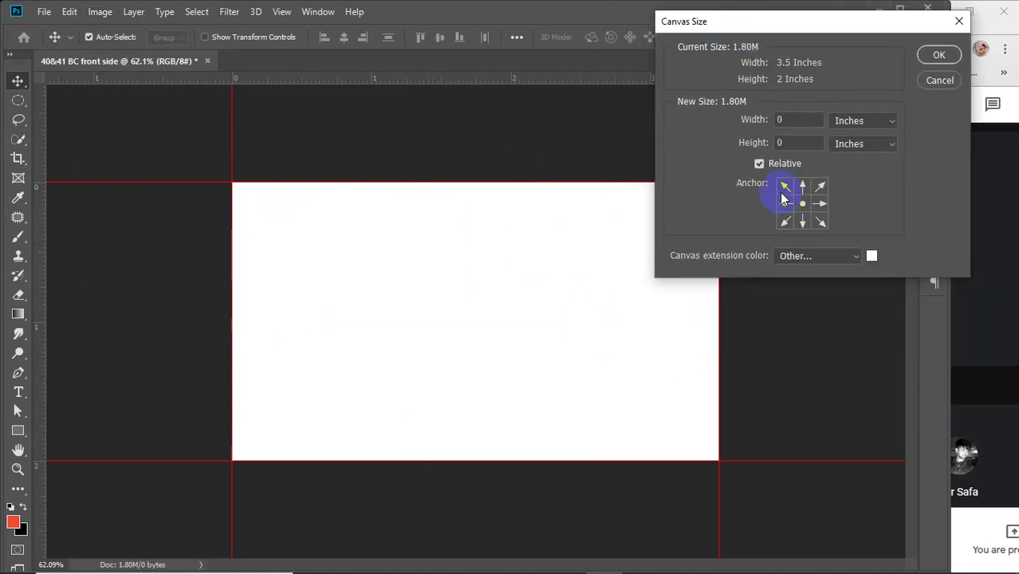
pyautogui.moveTo(765, 31); pyautogui.dragTo(767, 27)
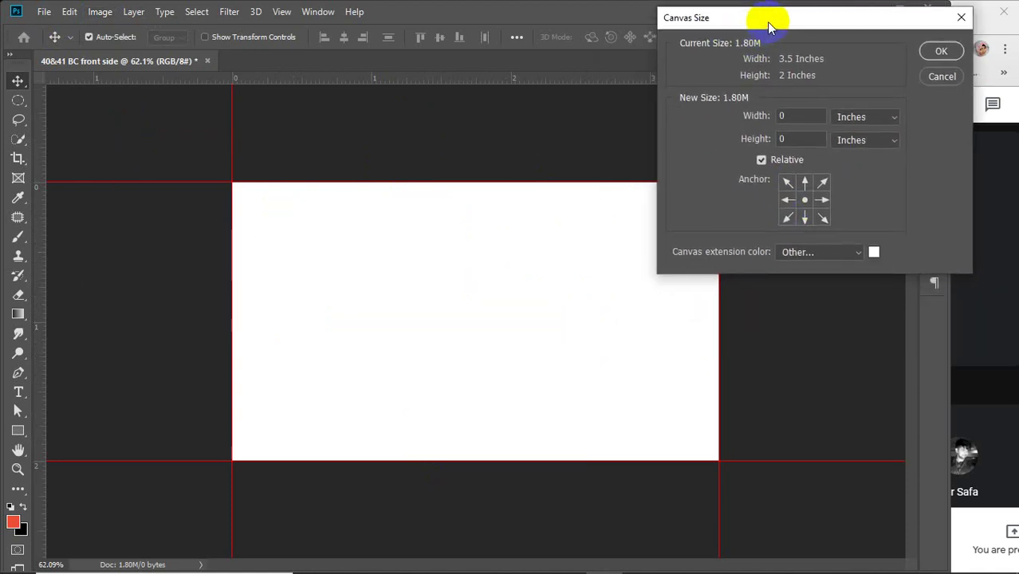
pyautogui.click(760, 161)
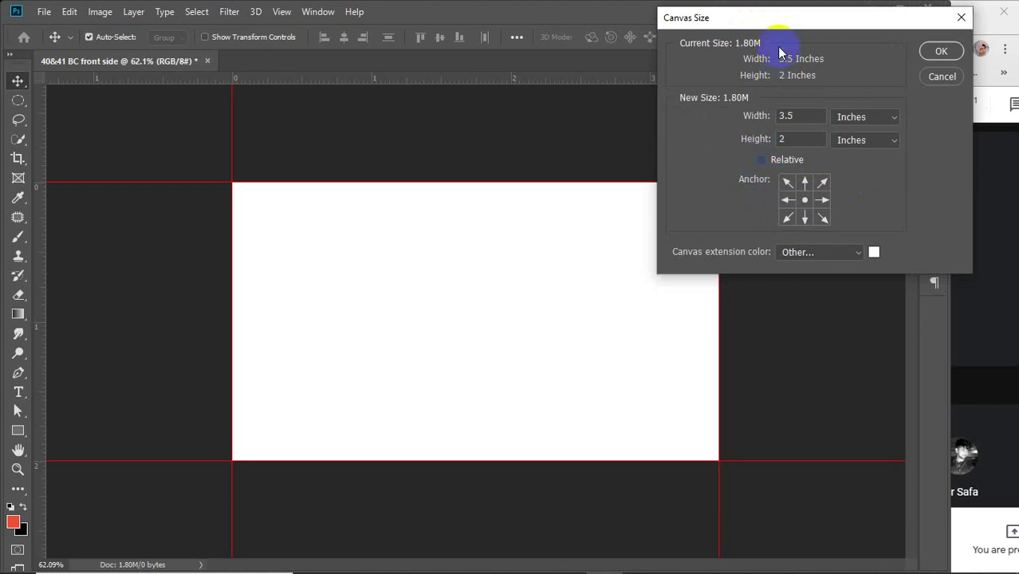
pyautogui.click(784, 117)
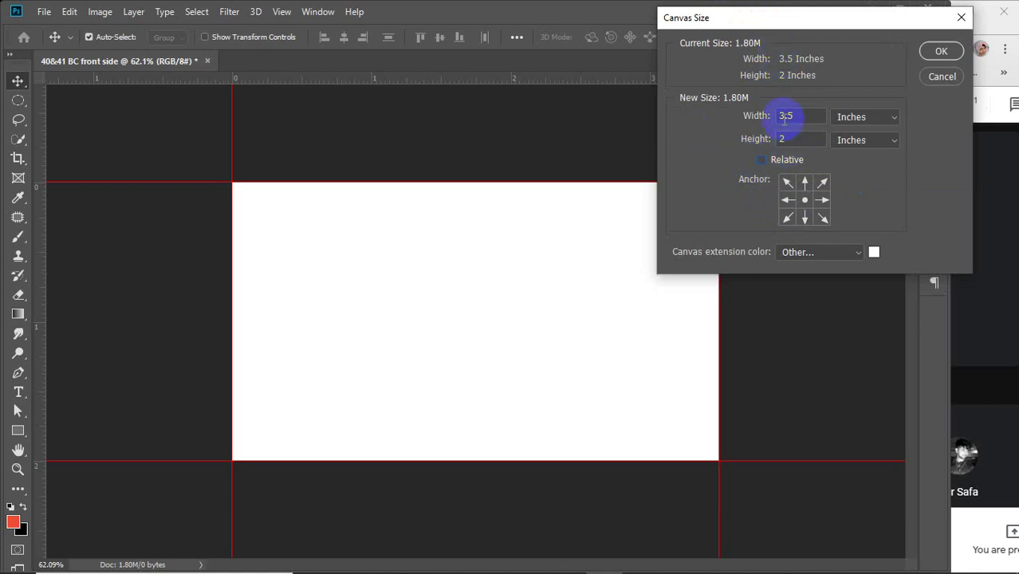
pyautogui.click(761, 160)
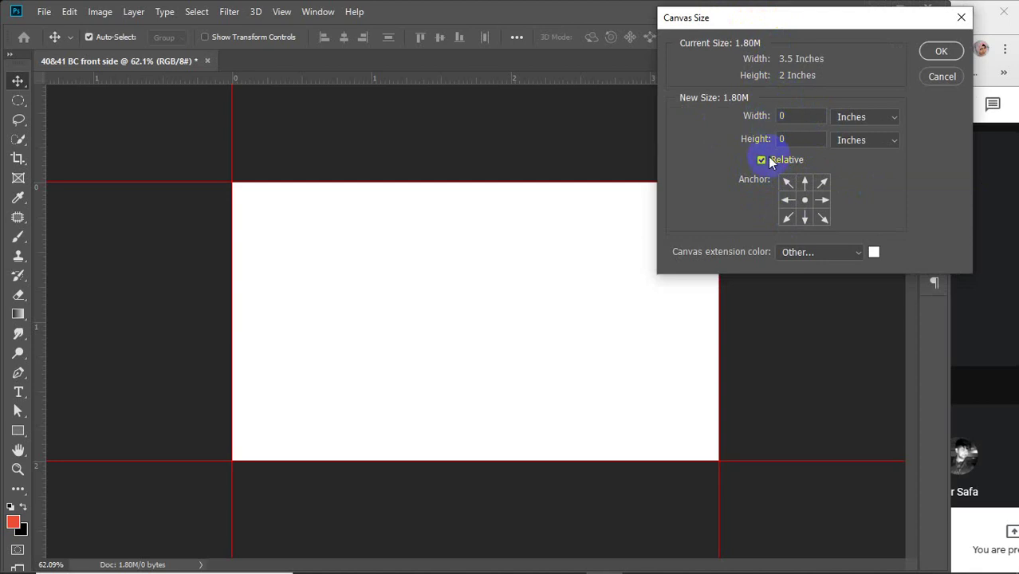
pyautogui.click(761, 160)
pyautogui.click(761, 161)
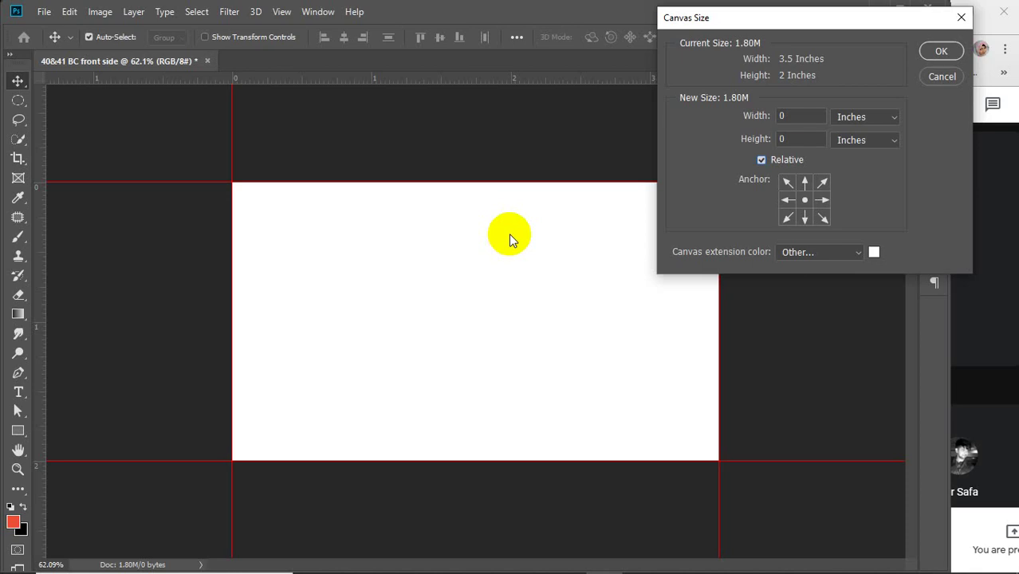
# Set the relative canvas extension to 0.25 inches in both width and height, anchored at the center
pyautogui.click(800, 115)
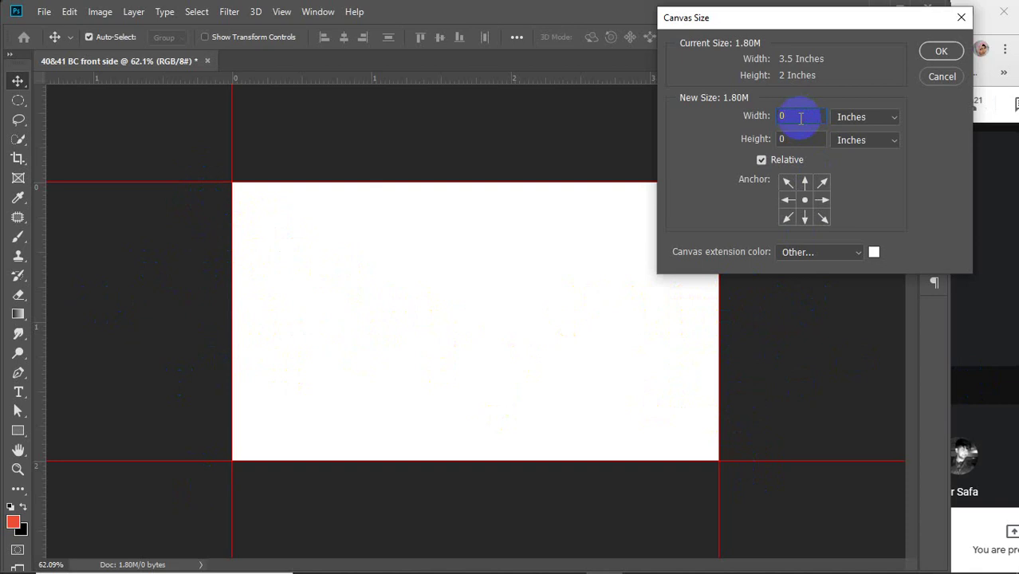
pyautogui.write('0.25')
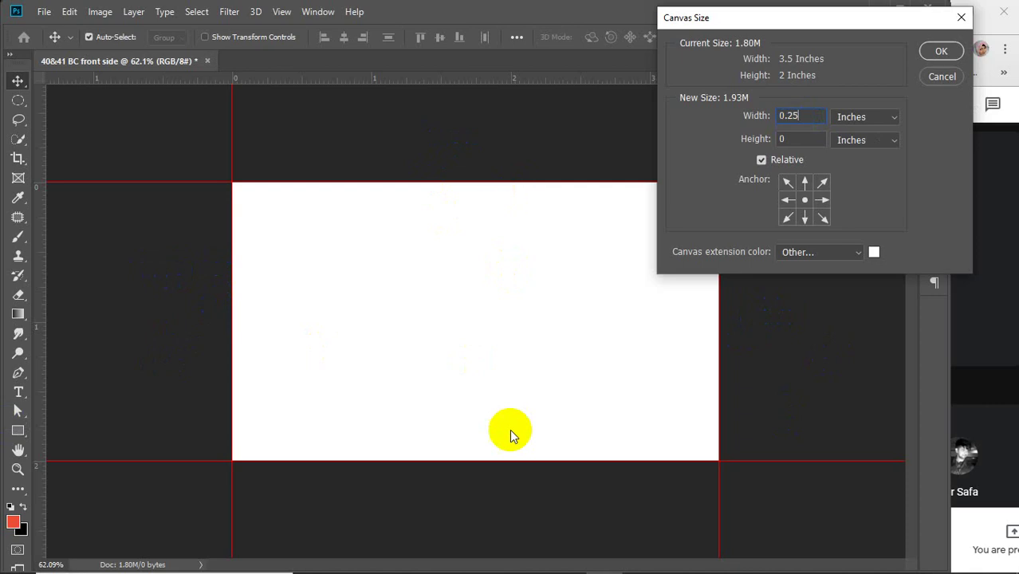
pyautogui.click(804, 141)
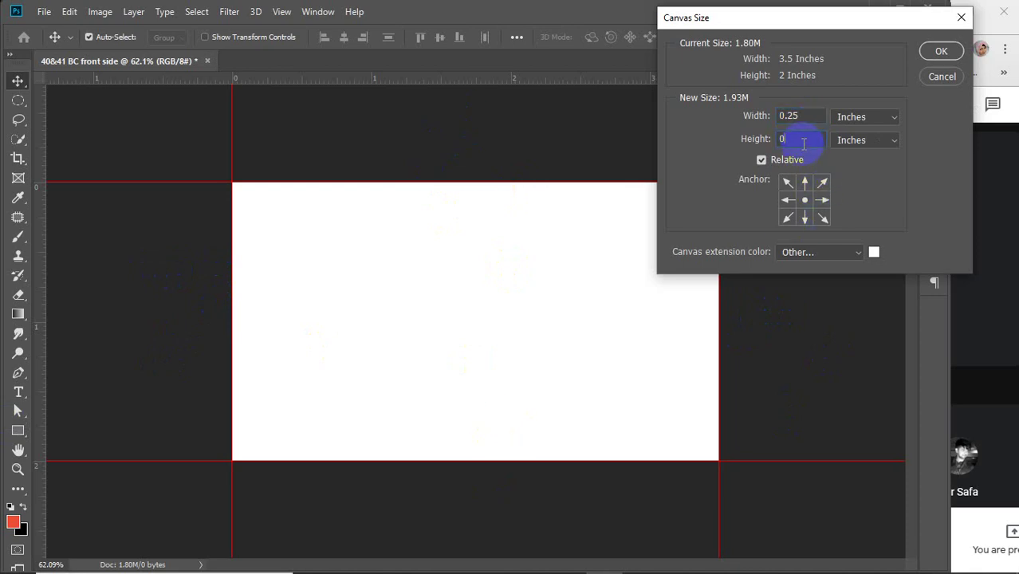
pyautogui.write('.25')
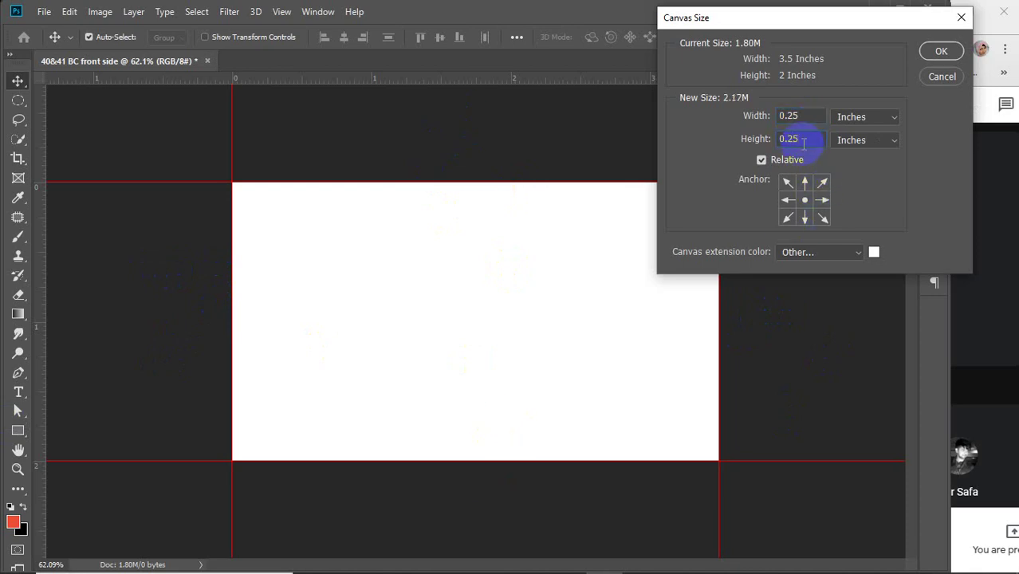
pyautogui.click(806, 203)
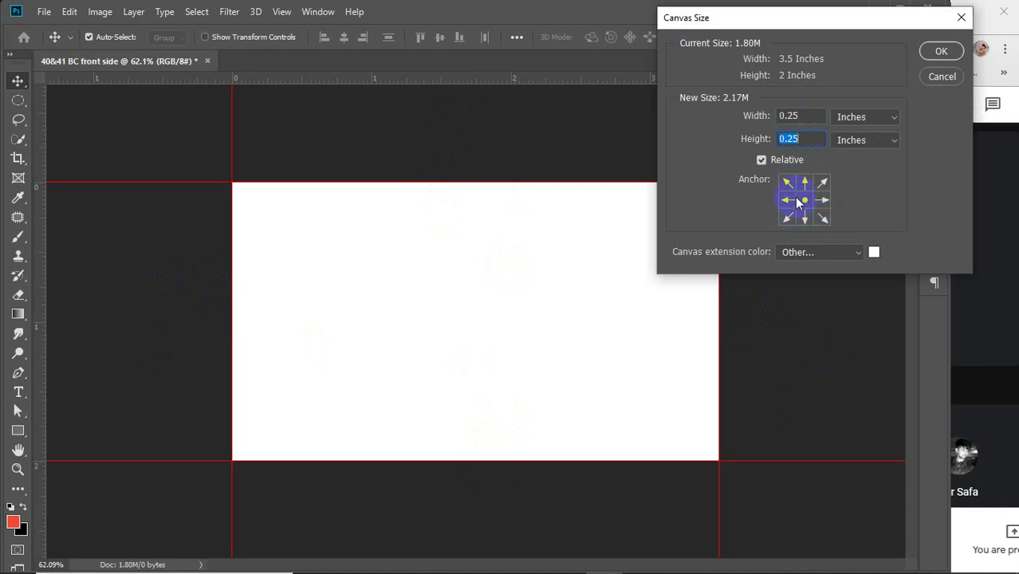
pyautogui.click(787, 116)
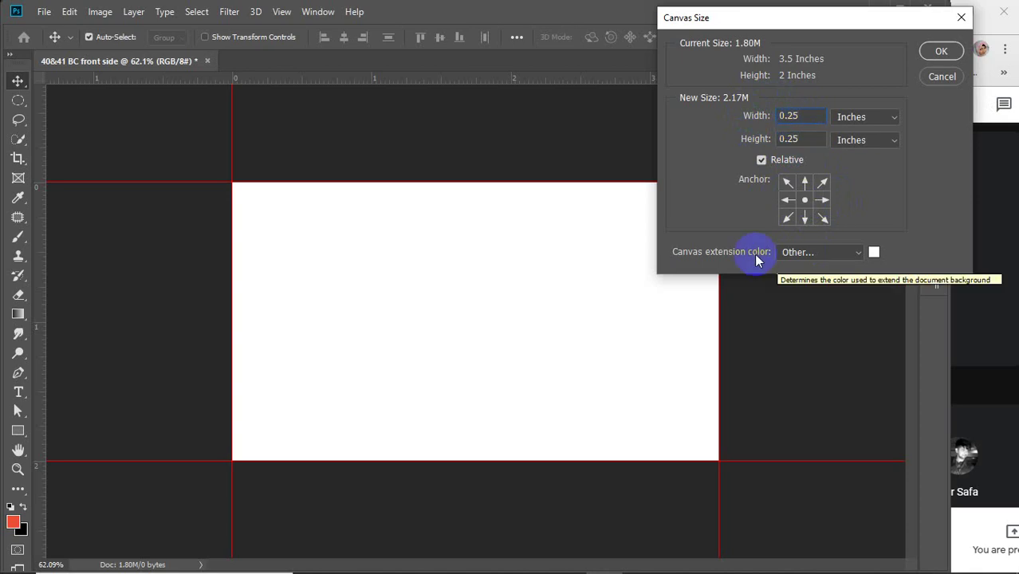
# Set the canvas extension color to bright purple and apply the canvas enlargement
pyautogui.click(874, 252)
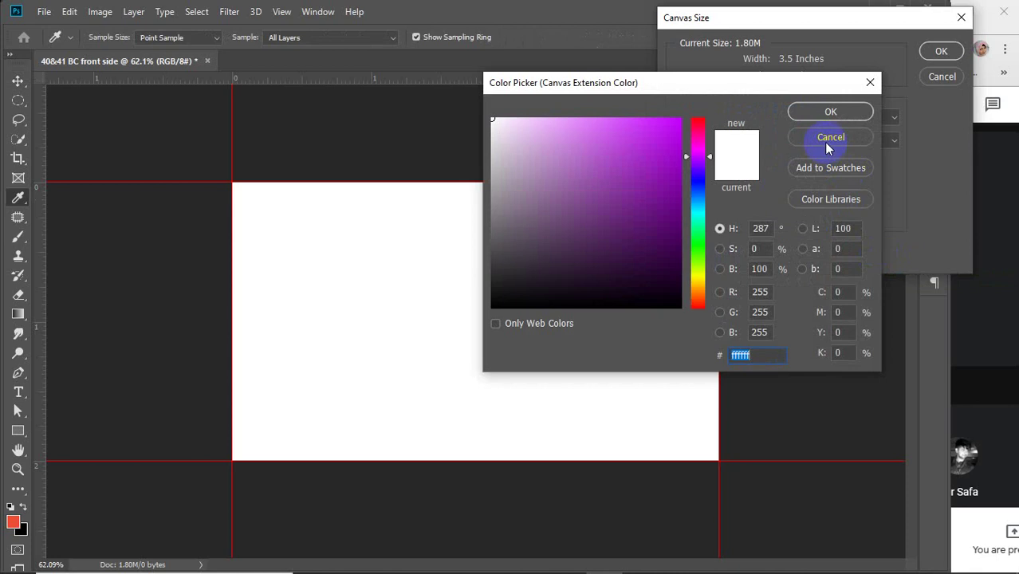
pyautogui.click(827, 139)
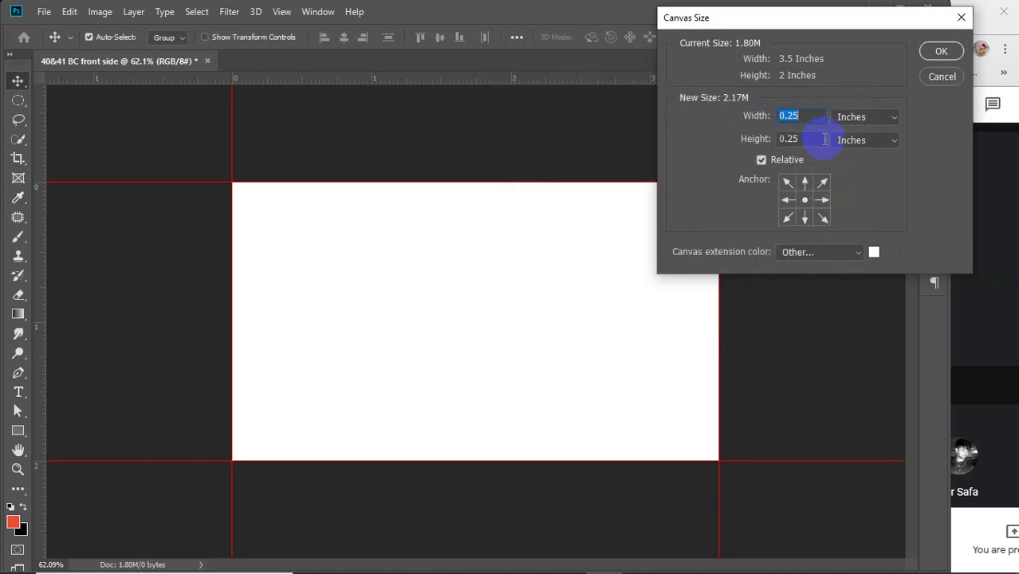
pyautogui.click(873, 253)
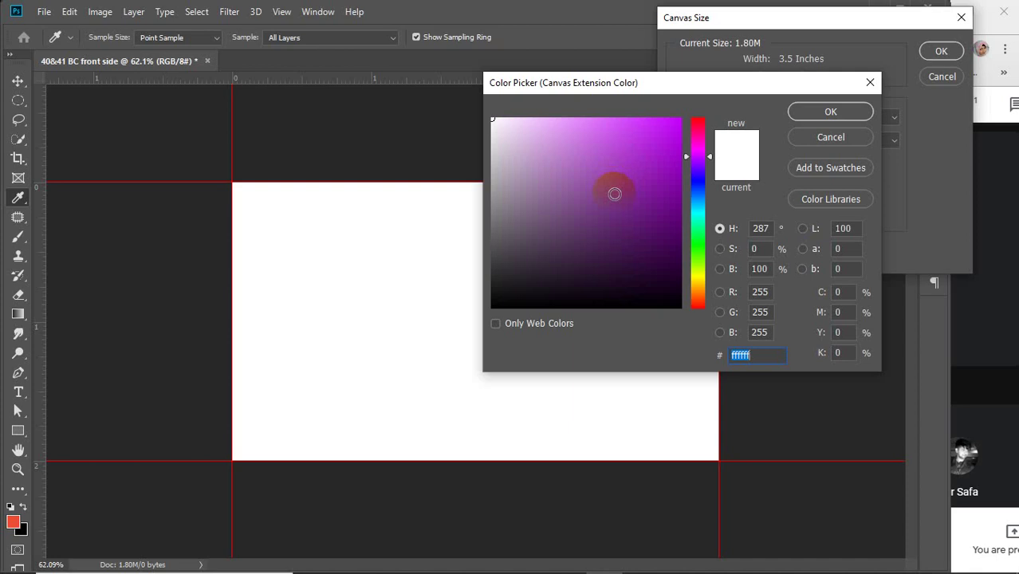
pyautogui.moveTo(655, 187); pyautogui.dragTo(691, 106)
pyautogui.click(809, 115)
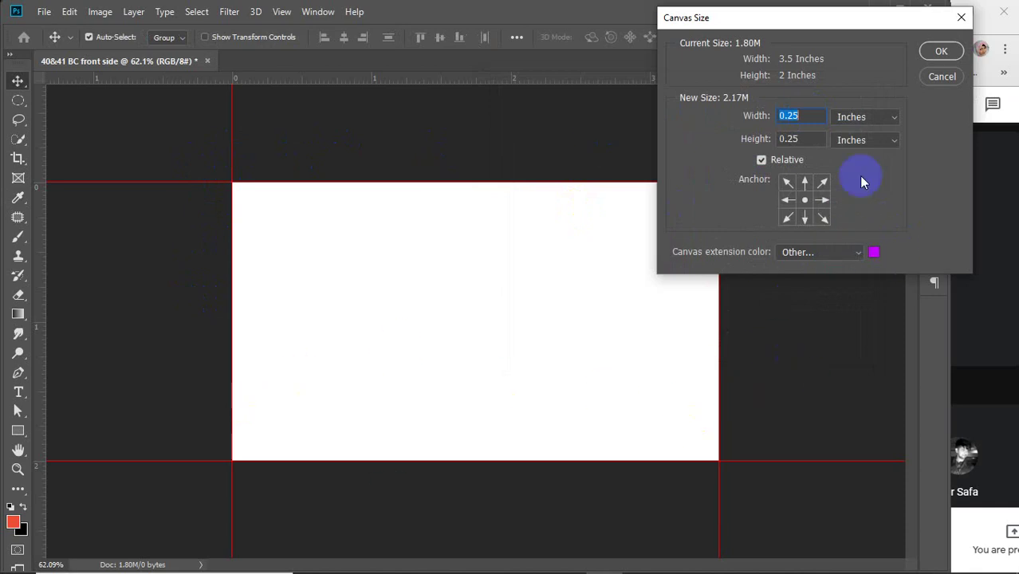
pyautogui.click(937, 50)
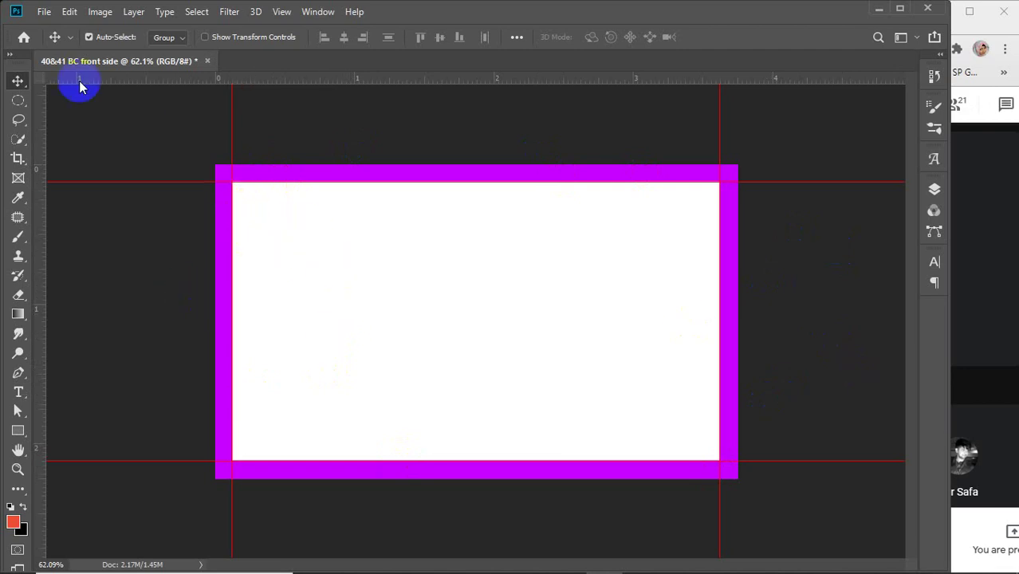
# Check the enlarged canvas dimensions in the canvas size settings without changes, and glance at the Google Meet window for new messages
pyautogui.click(93, 13)
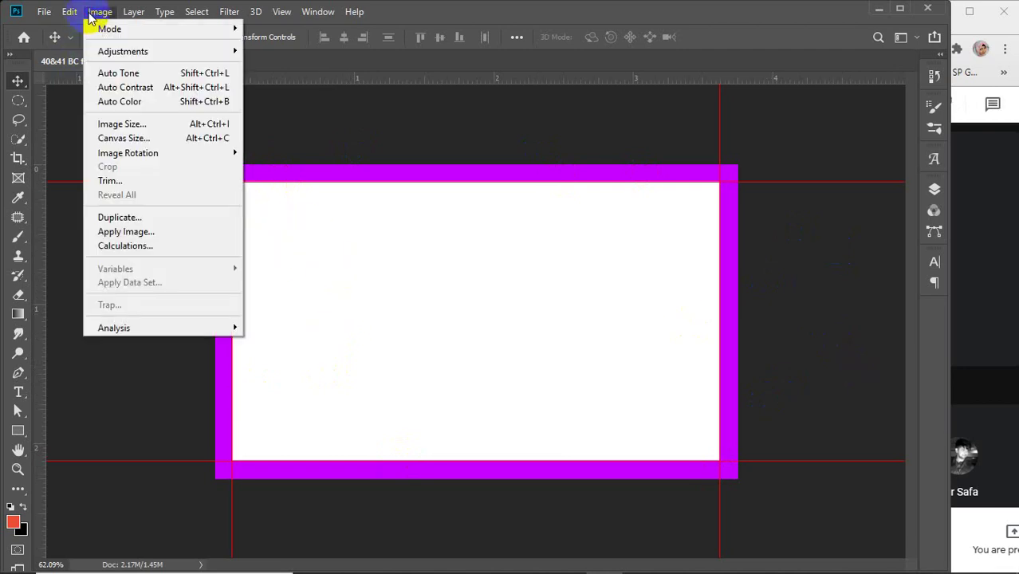
pyautogui.click(147, 136)
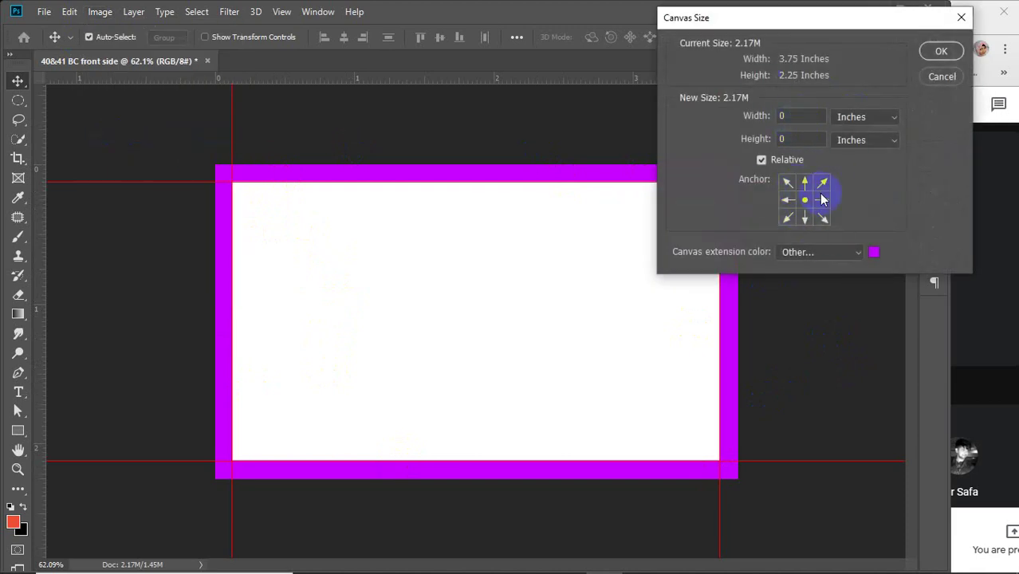
pyautogui.click(927, 78)
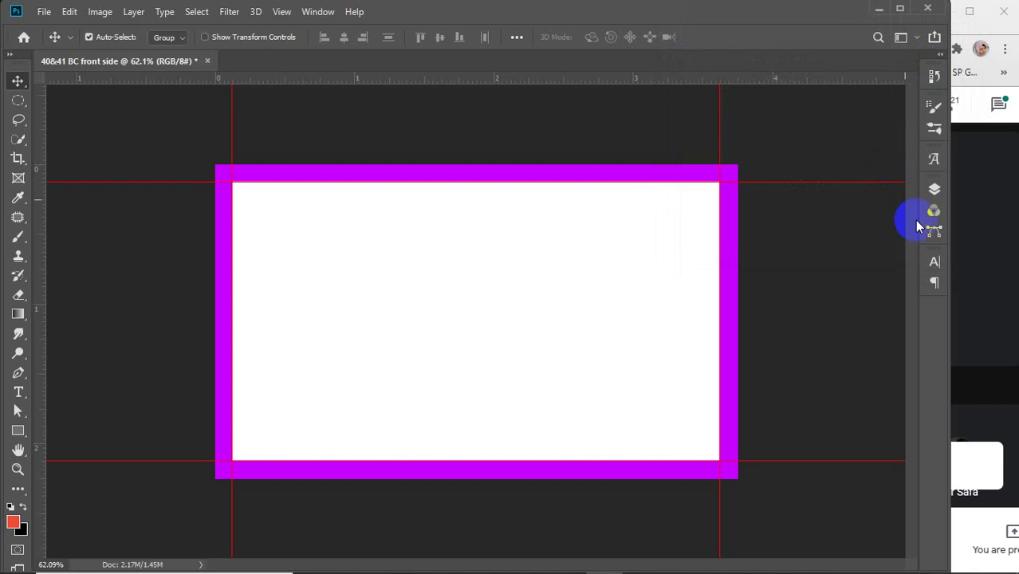
pyautogui.click(991, 296)
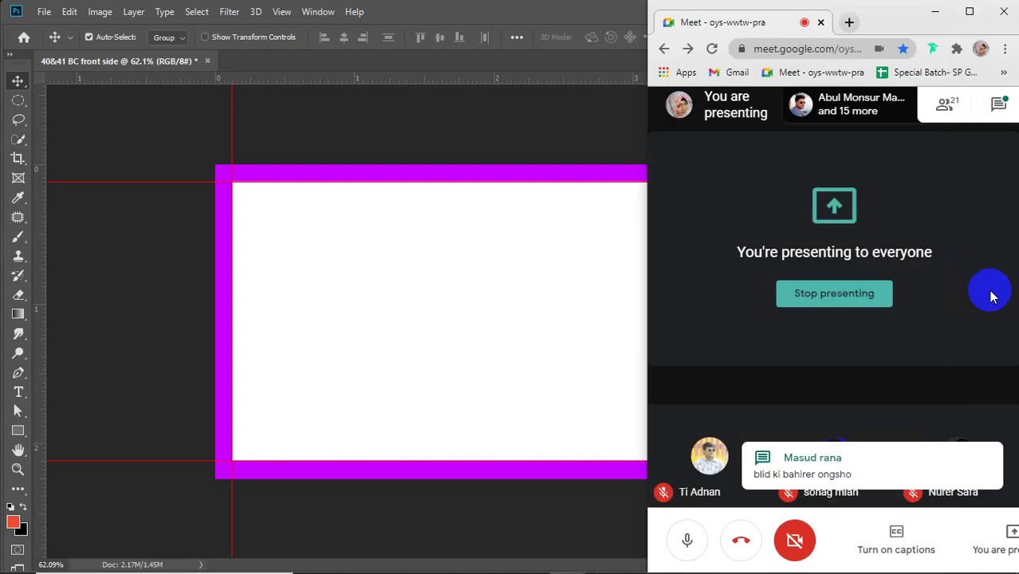
pyautogui.click(465, 288)
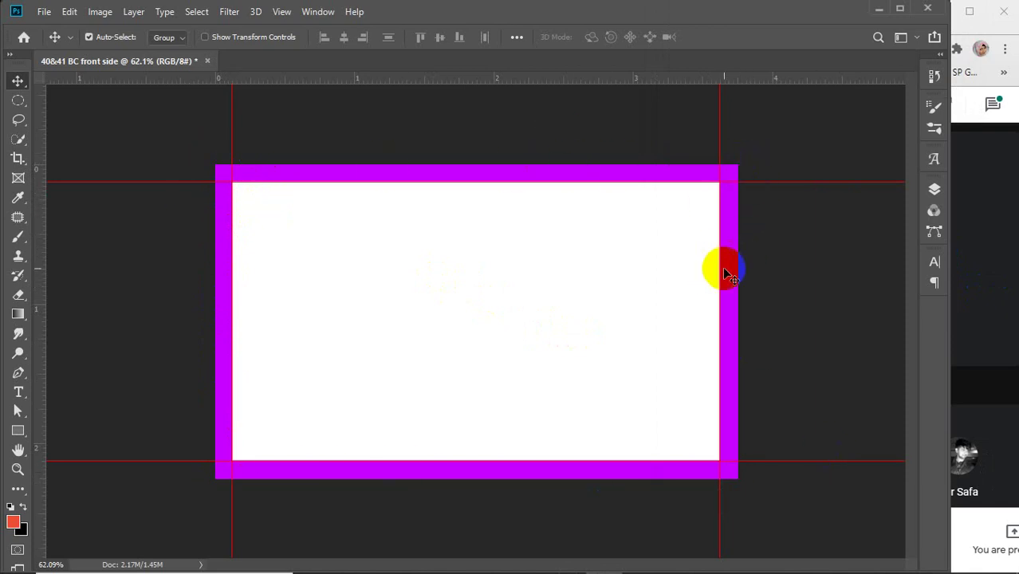
# Create a 0.125 × 0.125 inch red square near the middle of the card with the Rectangle tool and dismiss its properties
pyautogui.click(17, 430)
pyautogui.click(88, 433)
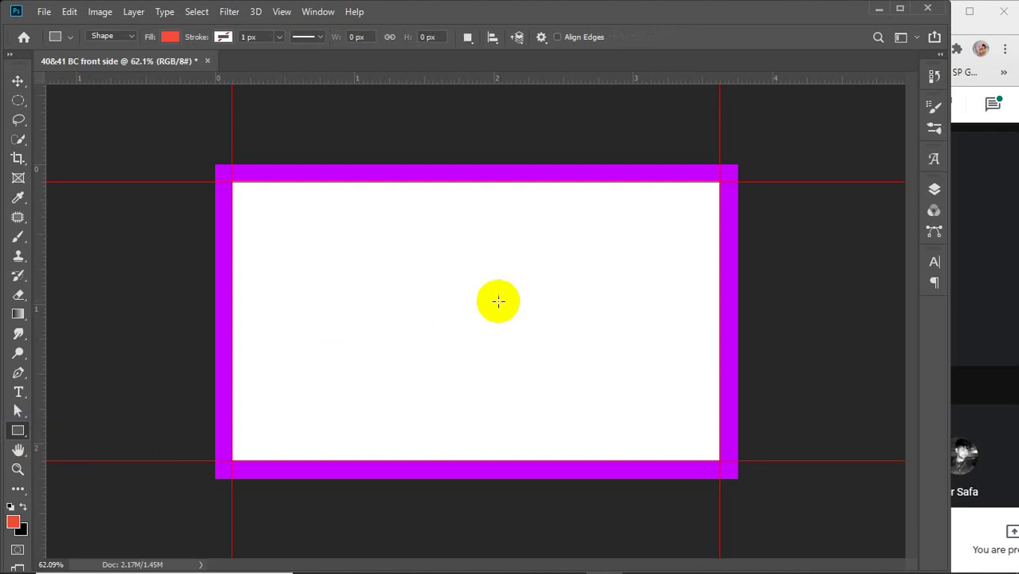
pyautogui.click(498, 301)
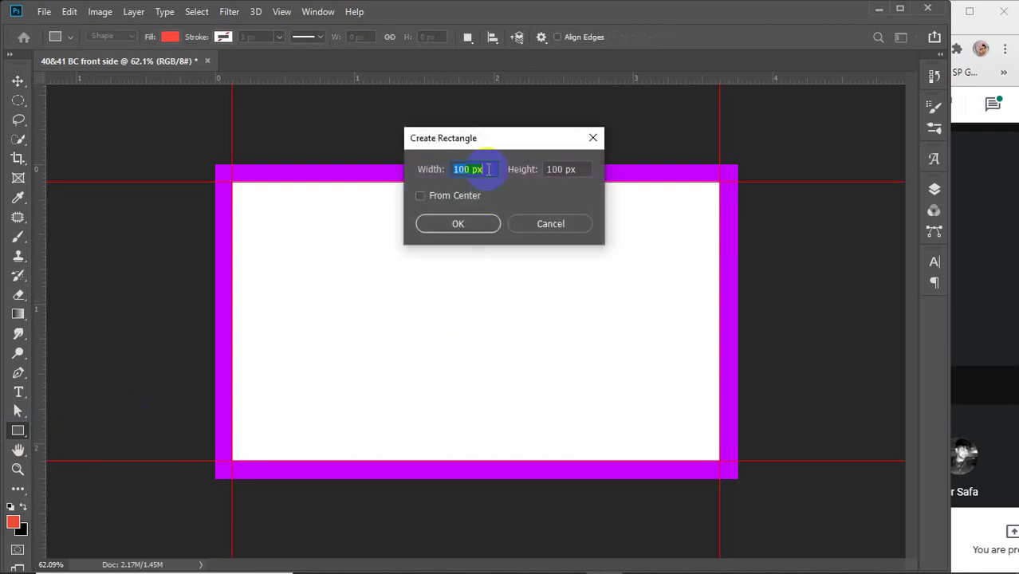
pyautogui.write('.125in')
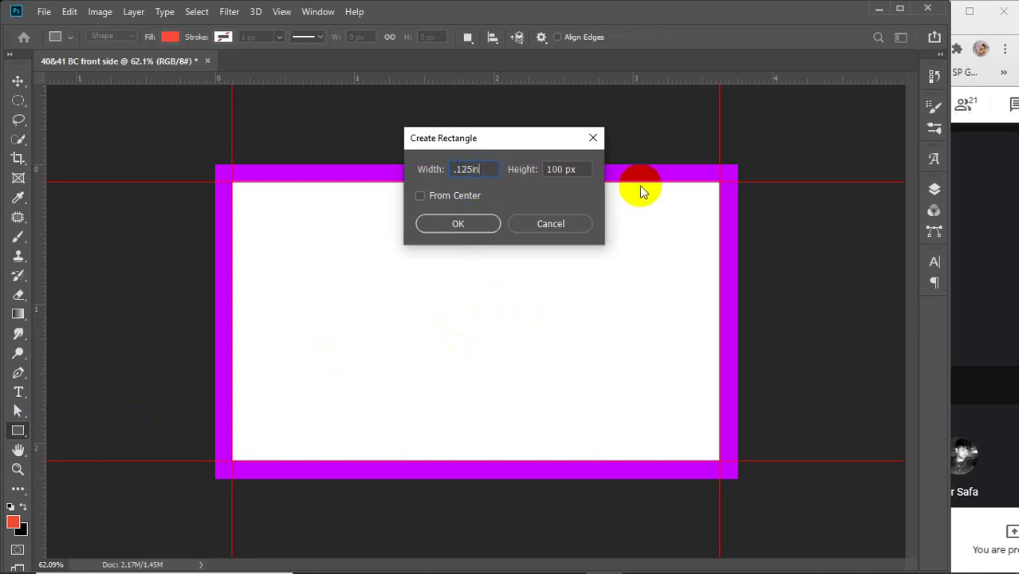
pyautogui.click(586, 169)
pyautogui.write('.125in')
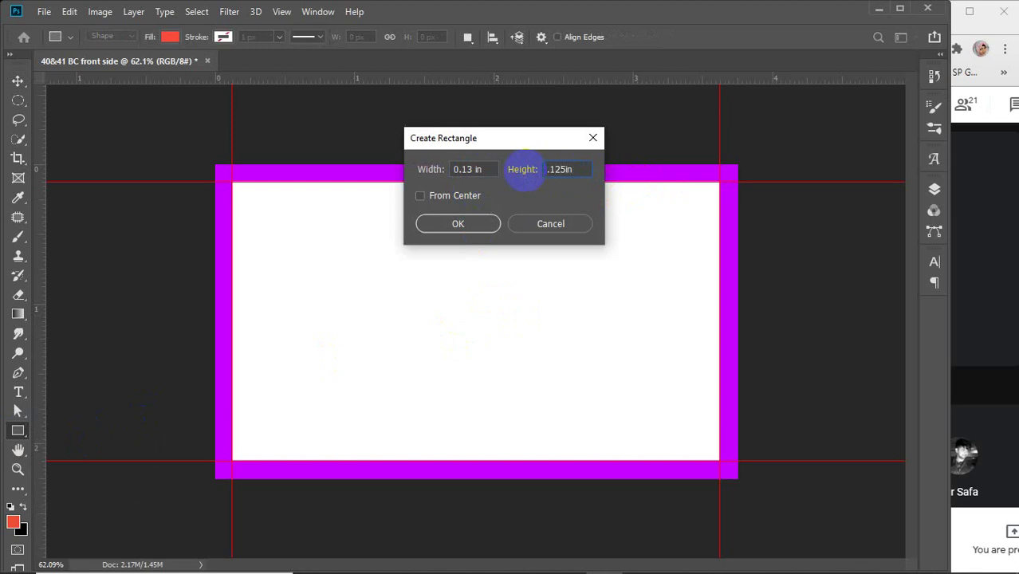
pyautogui.press('Return')
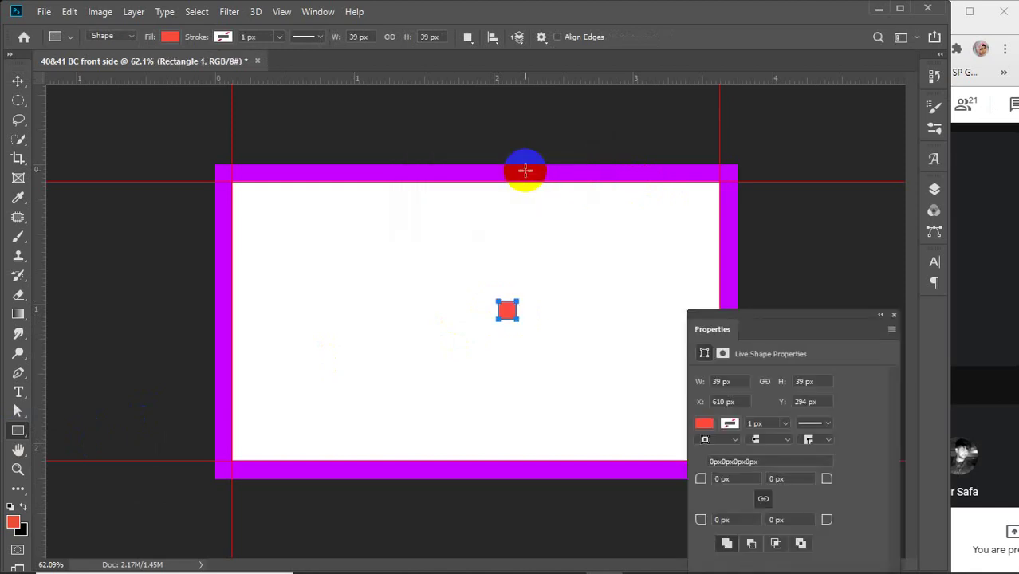
pyautogui.click(893, 314)
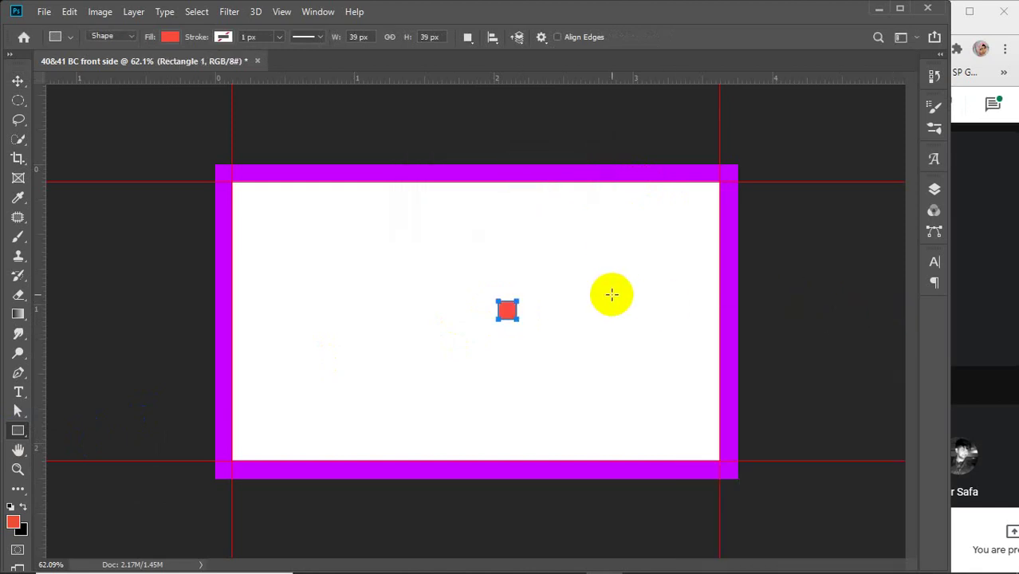
# Snap the red square into the card's upper-left trim corner, place guides along its inner edges, and move it to the lower-right corner
pyautogui.press('v')
pyautogui.moveTo(510, 307); pyautogui.dragTo(249, 193)
pyautogui.moveTo(42, 217); pyautogui.dragTo(250, 237)
pyautogui.moveTo(271, 80); pyautogui.dragTo(710, 450)
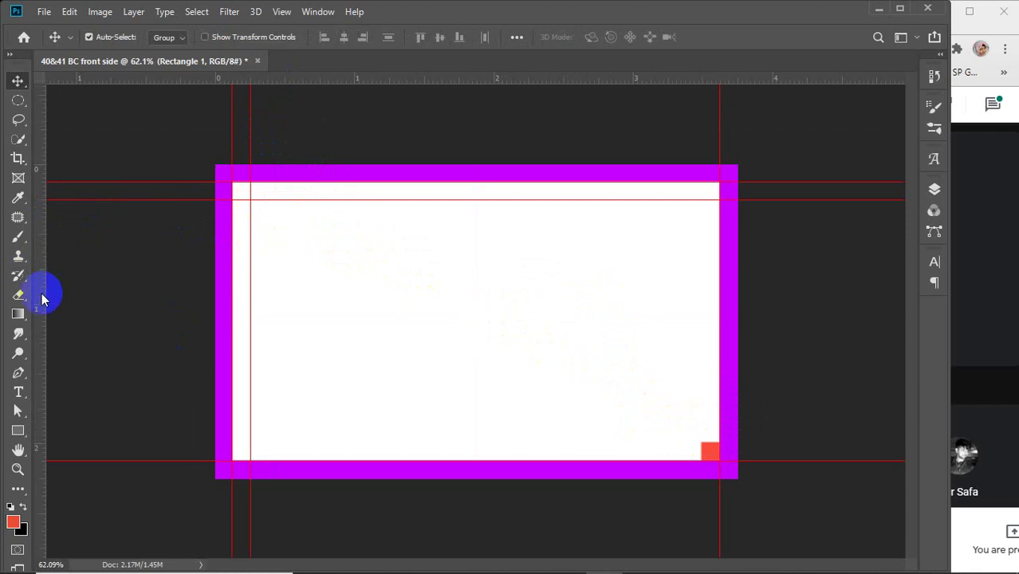
# Place vertical and horizontal guides along the square's inner edges in the lower-right corner and delete the square
pyautogui.moveTo(43, 298); pyautogui.dragTo(701, 367)
pyautogui.moveTo(605, 80); pyautogui.dragTo(592, 443)
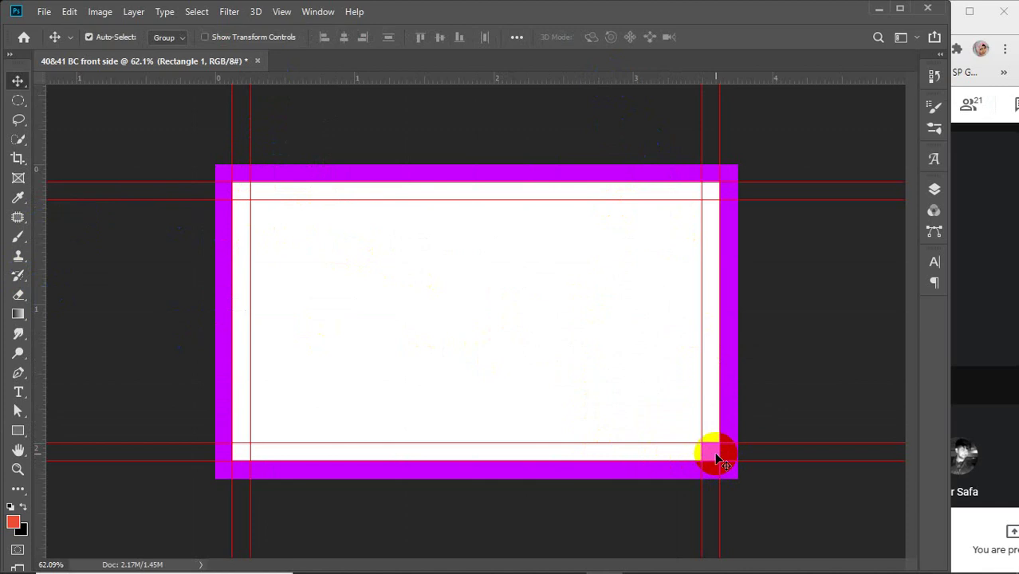
pyautogui.click(714, 455)
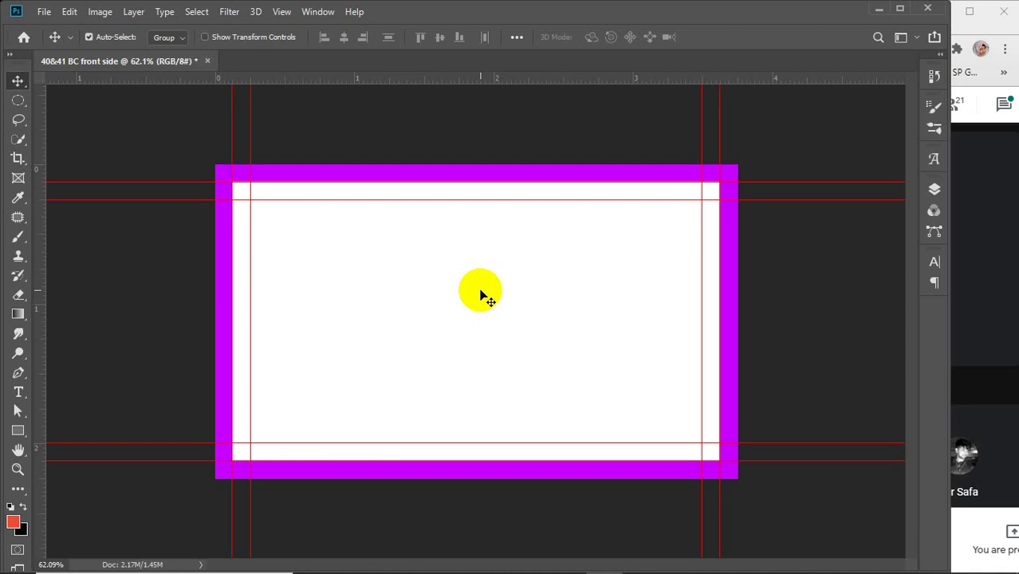
pyautogui.click(231, 237)
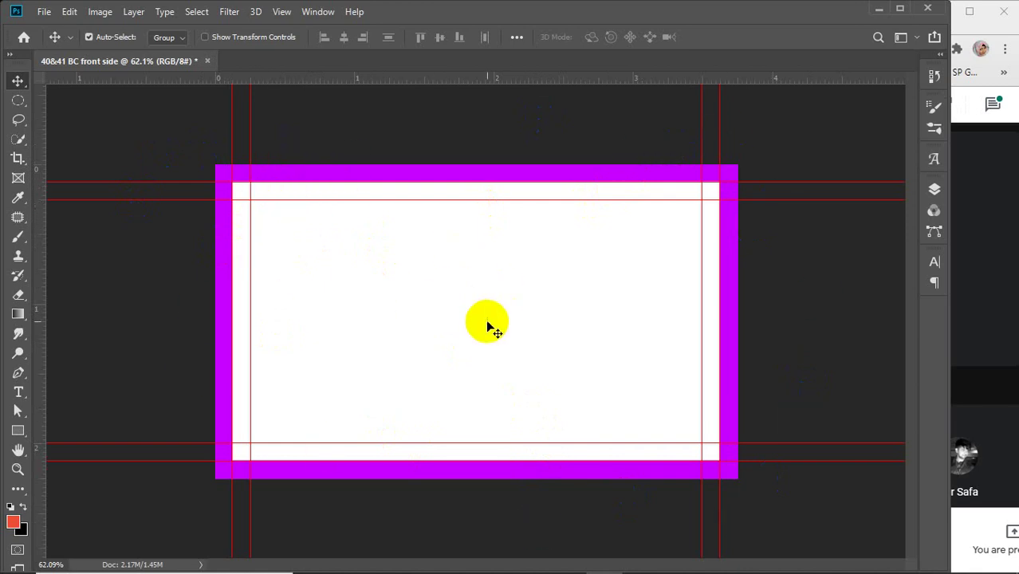
# Draw a rectangle of about 1050 × 600 px over the white card area, snapped to the outer guides
pyautogui.click(935, 188)
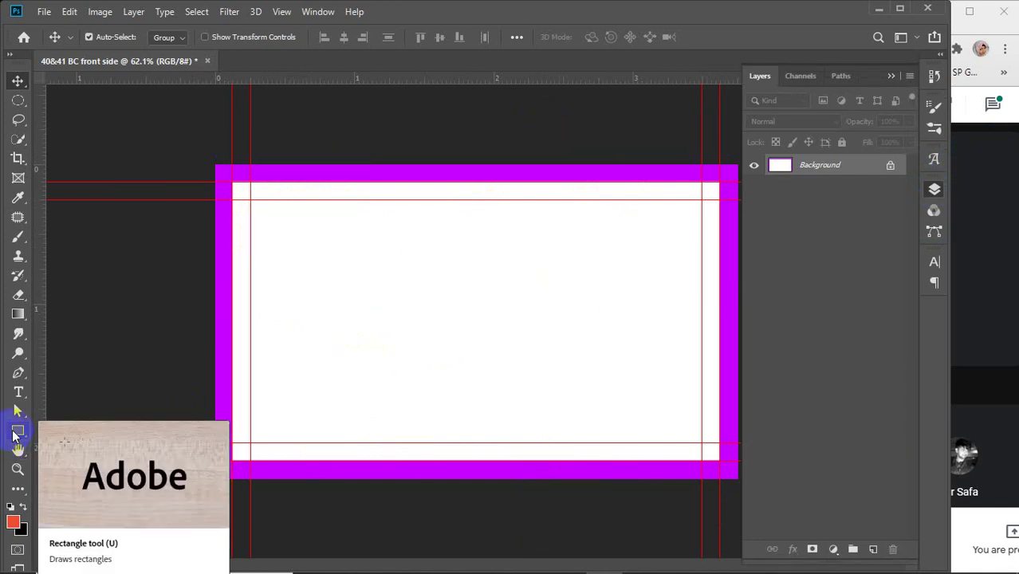
pyautogui.click(18, 431)
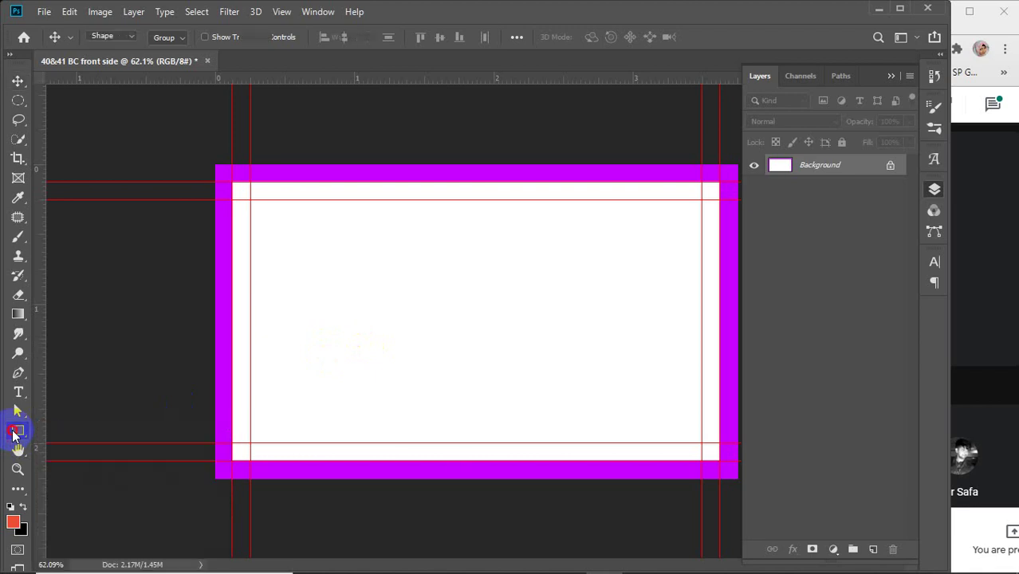
pyautogui.click(96, 430)
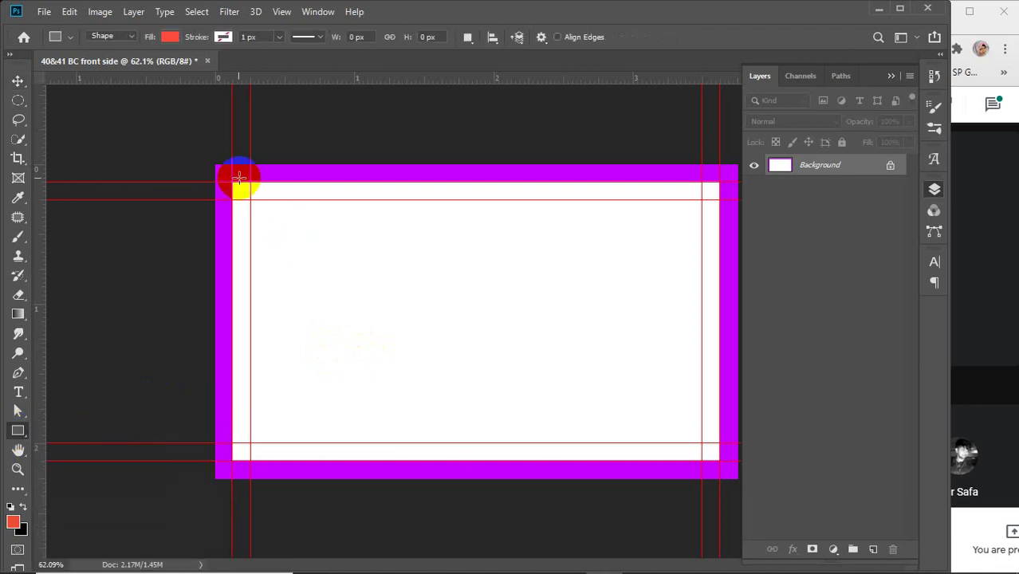
pyautogui.moveTo(230, 183); pyautogui.dragTo(714, 459)
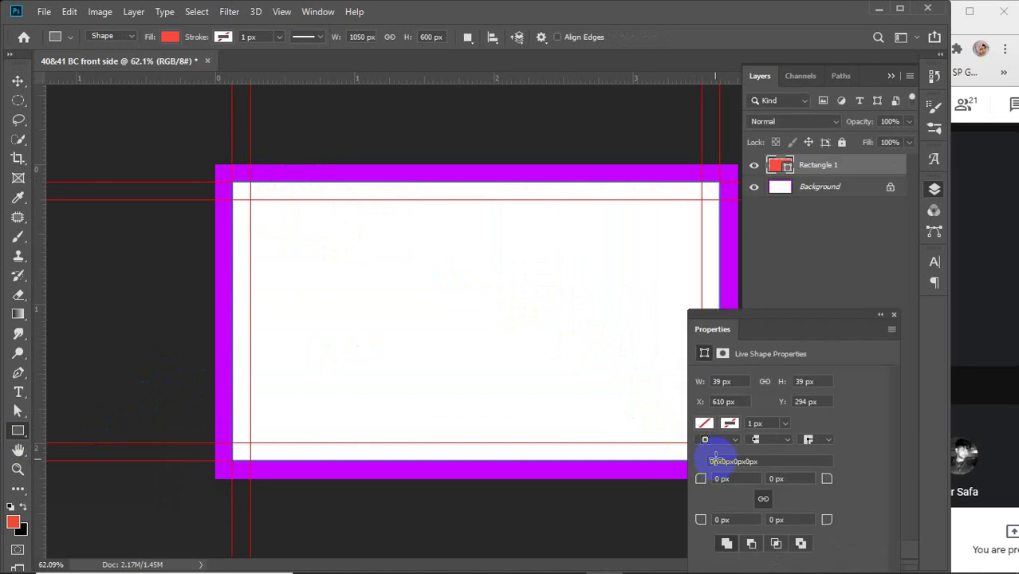
# Set the rectangle's fill to the orange-yellow color ffba00 and dismiss its properties
pyautogui.click(705, 423)
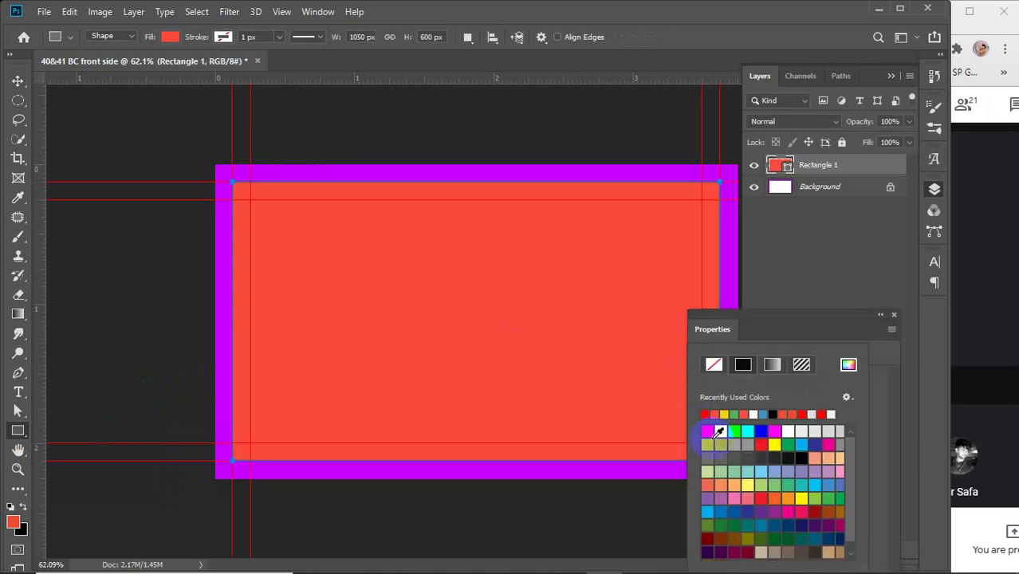
pyautogui.click(721, 429)
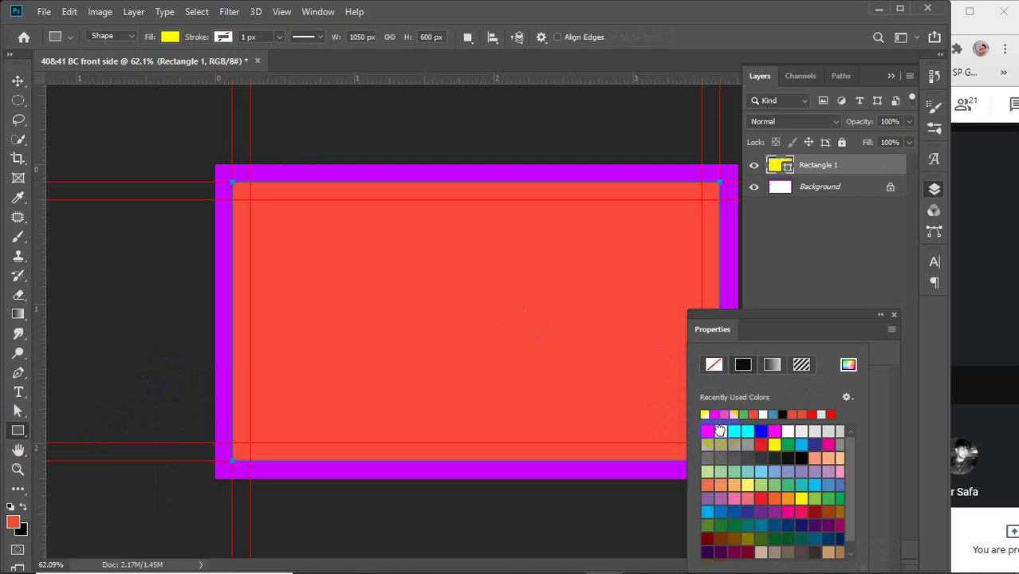
pyautogui.click(738, 413)
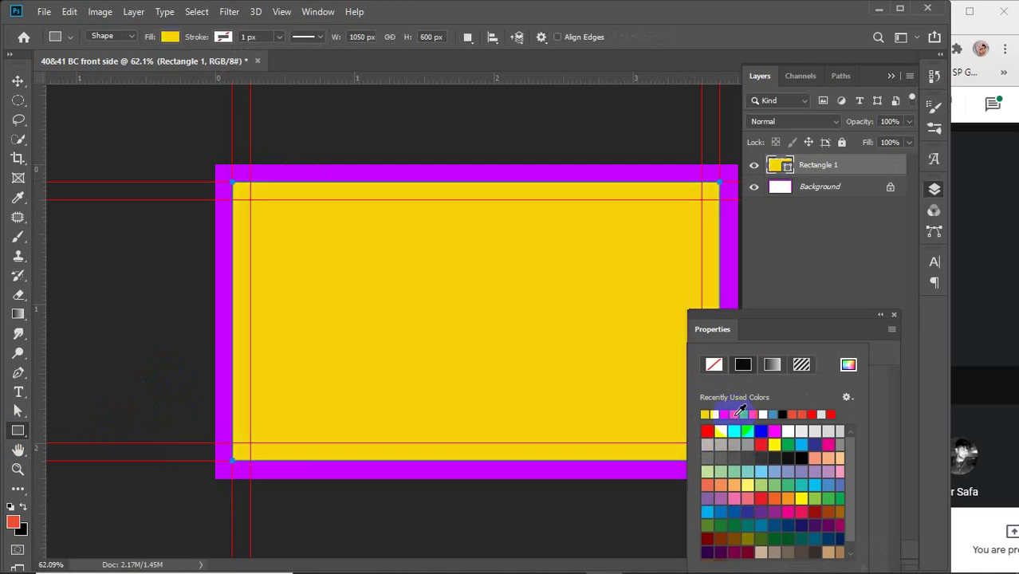
pyautogui.click(847, 364)
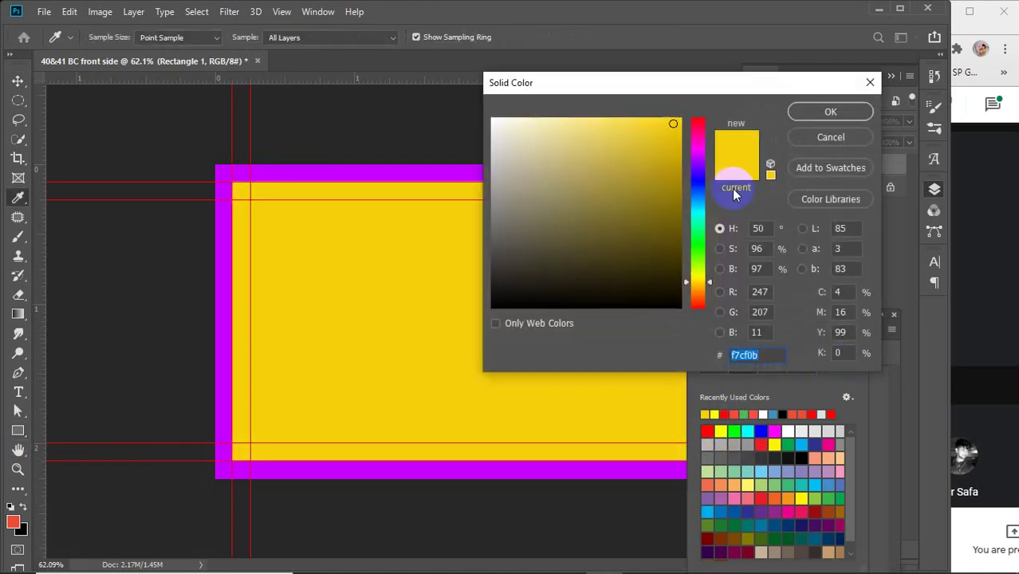
pyautogui.click(678, 120)
pyautogui.moveTo(701, 285); pyautogui.dragTo(701, 286)
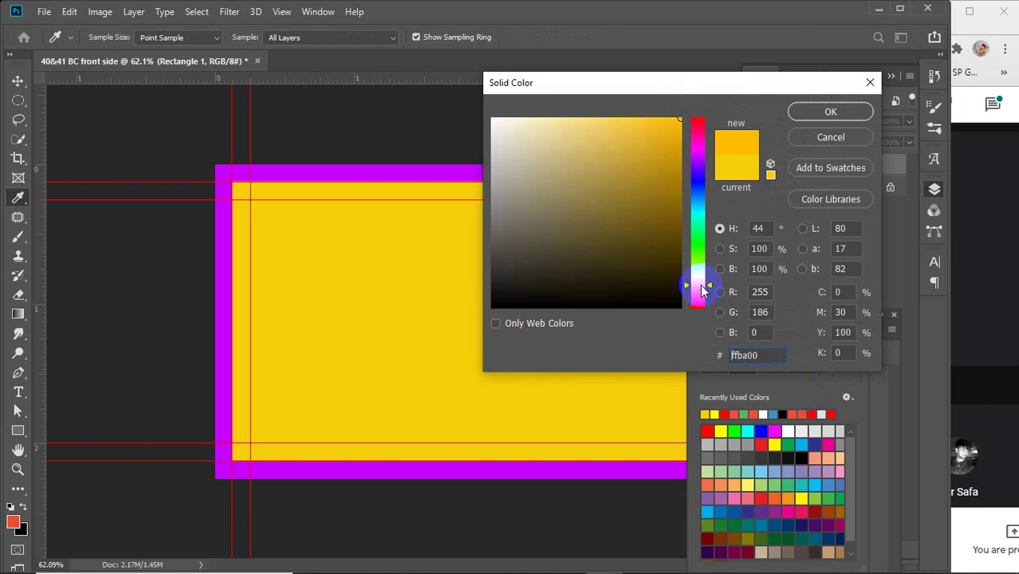
pyautogui.click(813, 116)
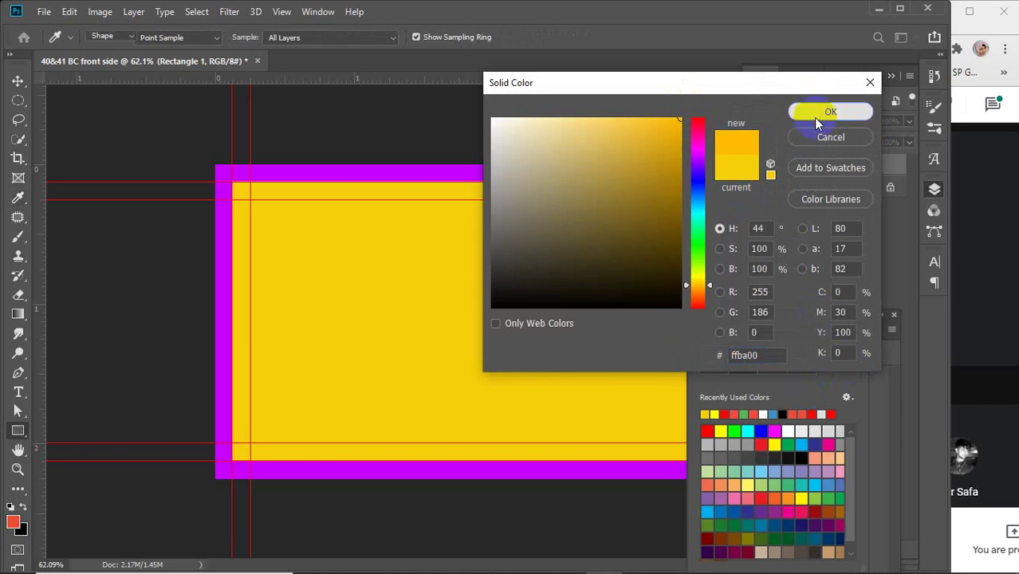
pyautogui.click(895, 316)
pyautogui.click(894, 315)
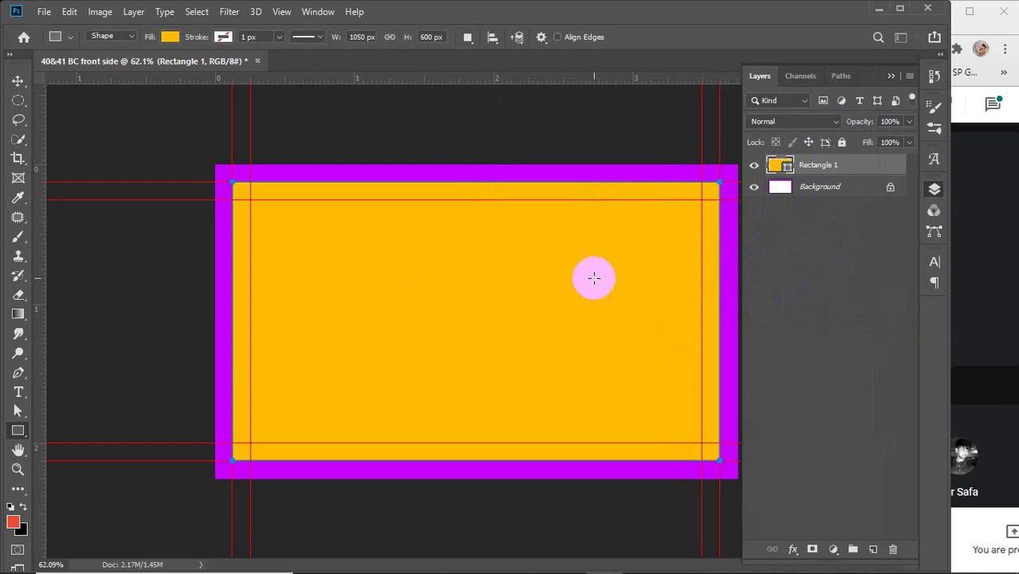
# Rename the rectangle's layer "rectangular BC" and collapse the layer list
pyautogui.press('v')
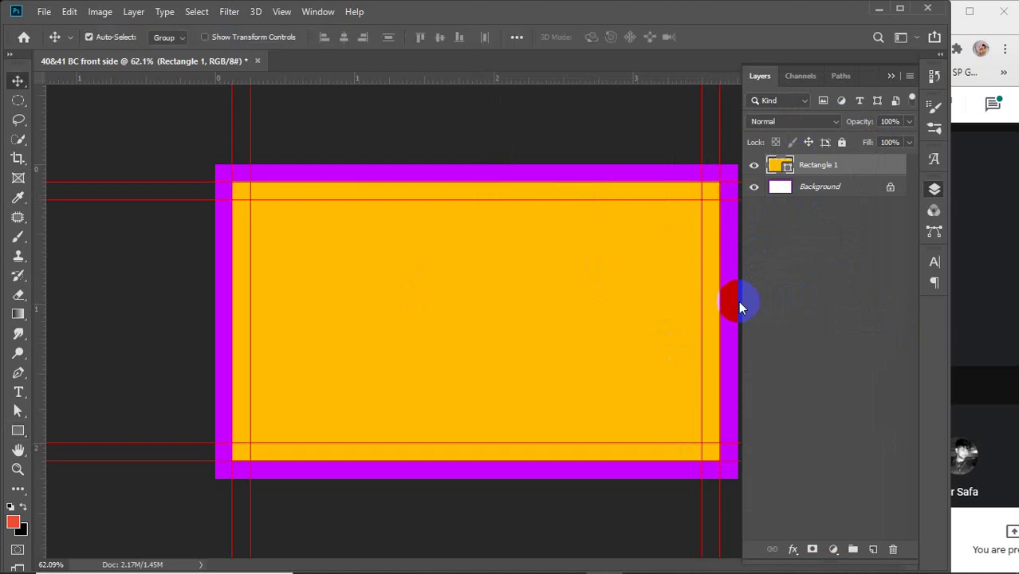
pyautogui.doubleClick(815, 167)
pyautogui.write('recta')
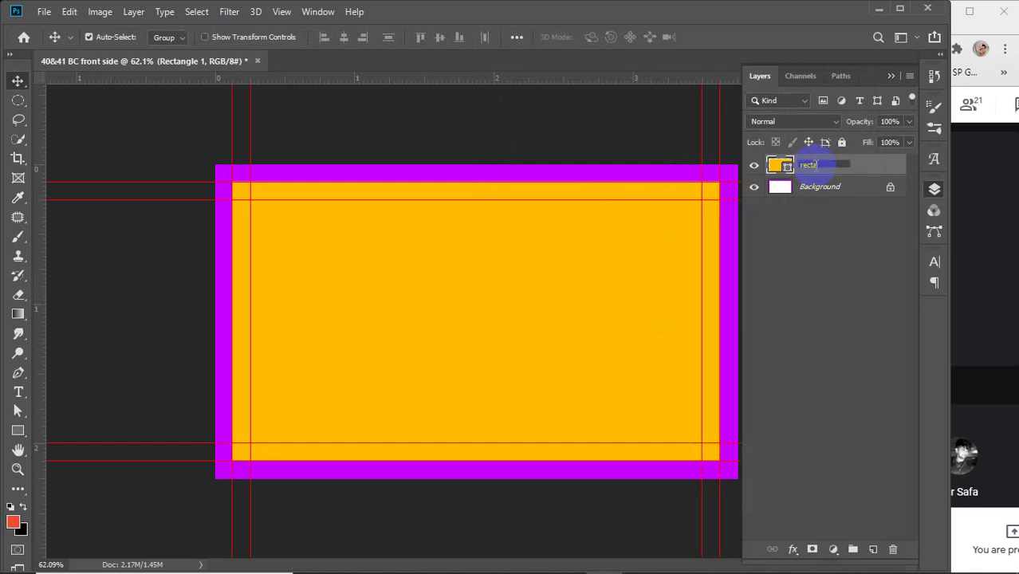
pyautogui.write('ngular BC')
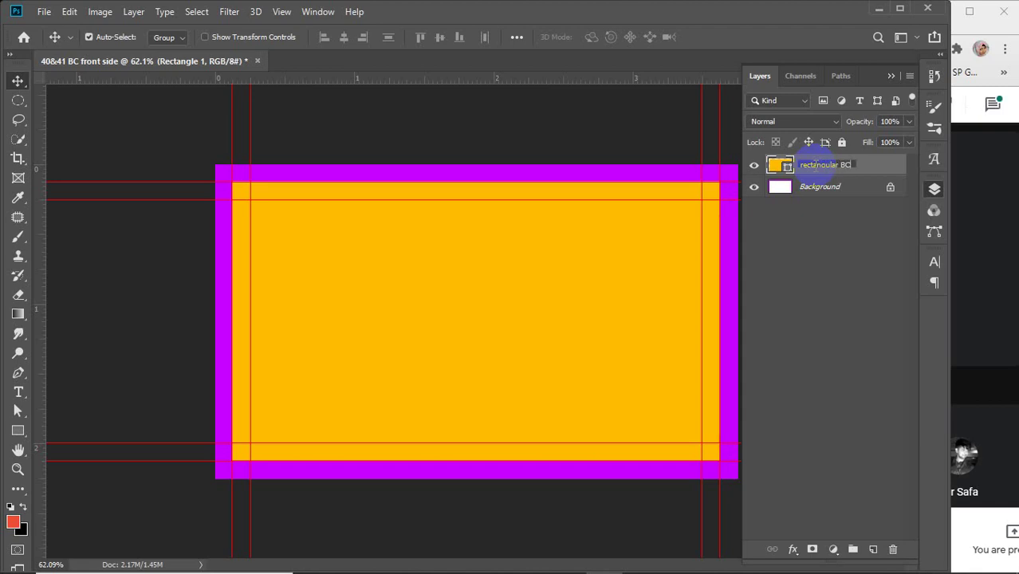
pyautogui.press('Return')
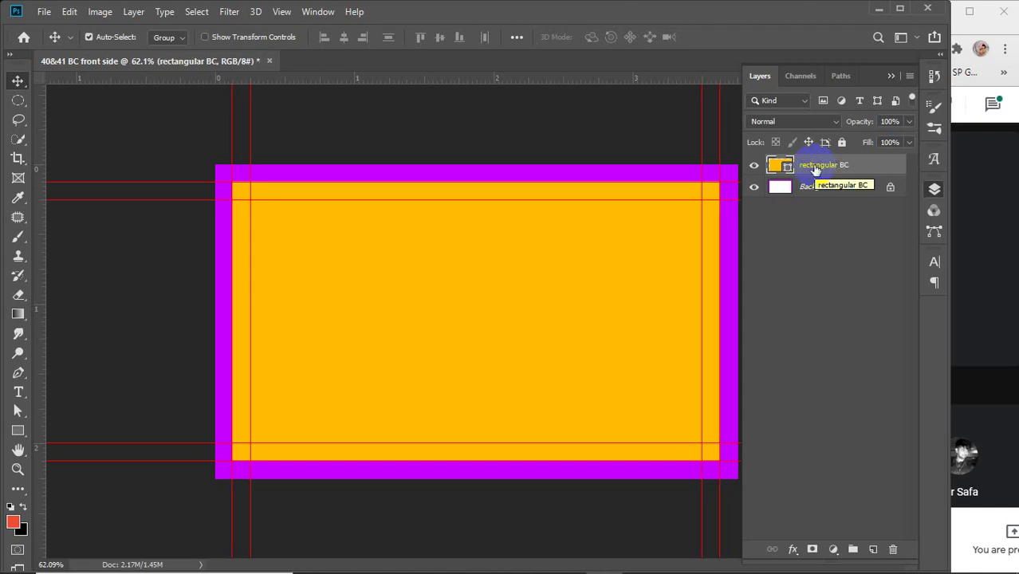
pyautogui.click(891, 77)
pyautogui.click(506, 130)
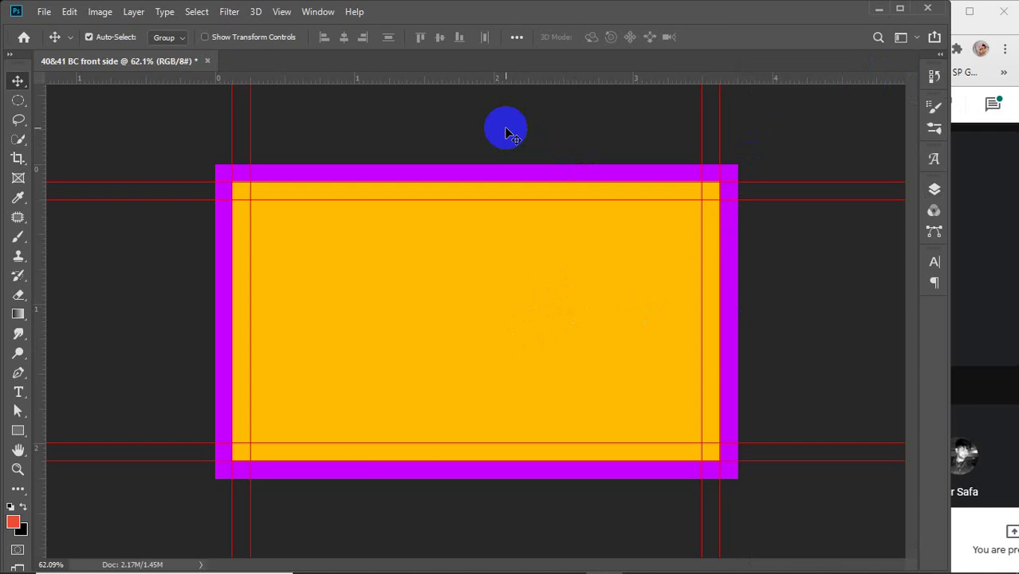
# Select the orange-yellow rectangle on the card and delete its "rectangular BC" layer
pyautogui.moveTo(142, 154); pyautogui.dragTo(776, 506)
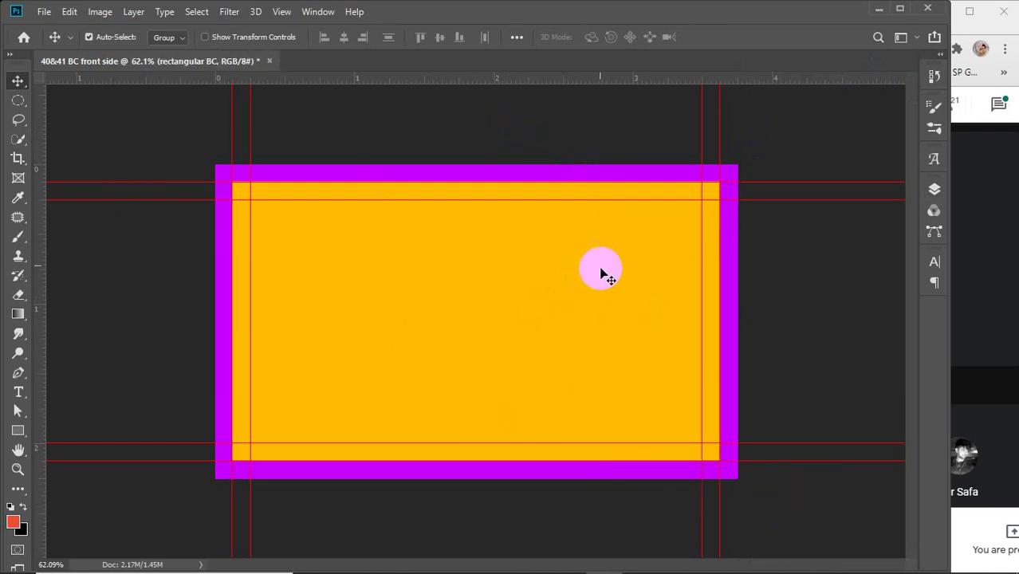
pyautogui.click(437, 141)
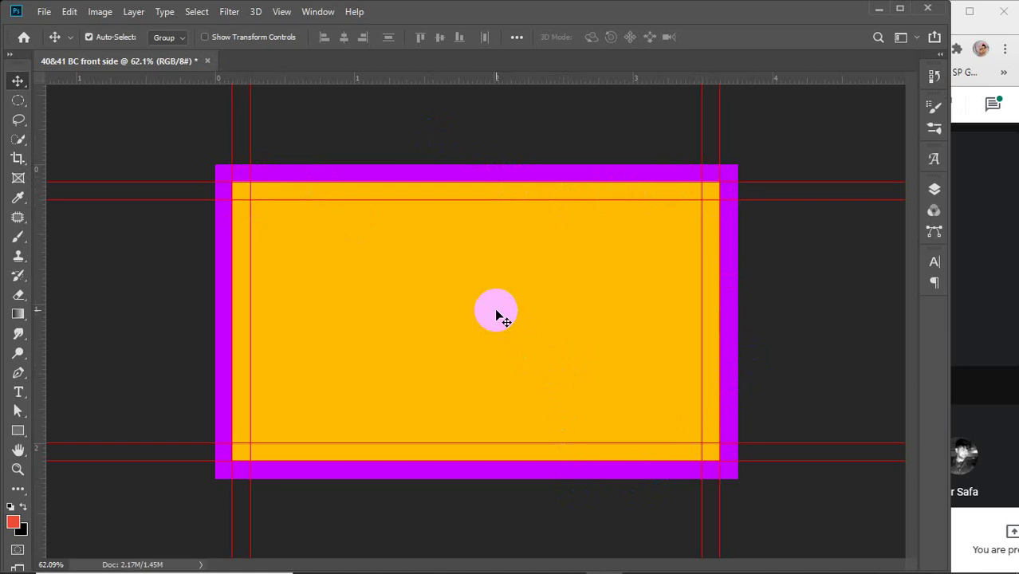
pyautogui.click(495, 310)
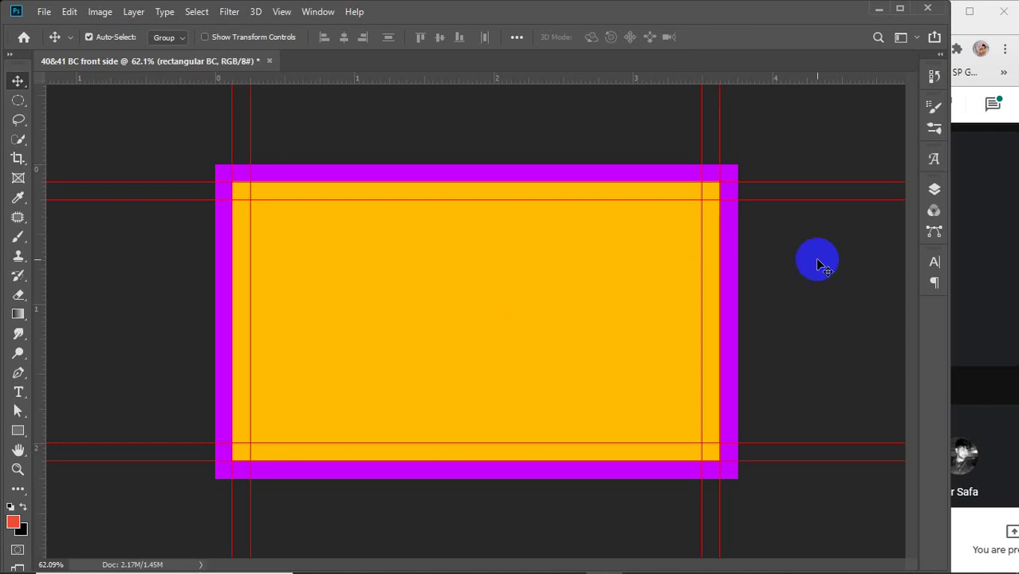
pyautogui.click(934, 189)
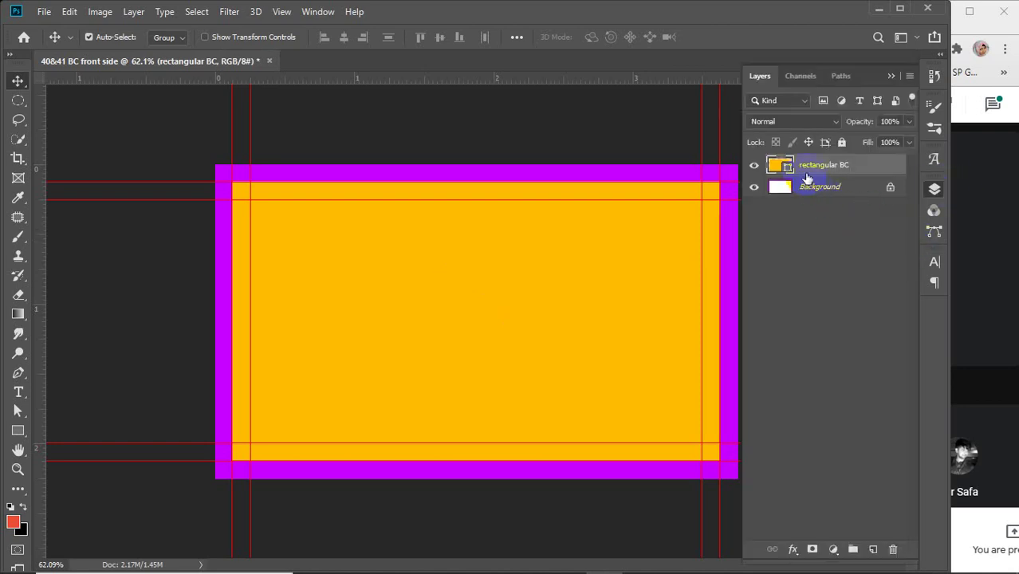
pyautogui.press('Delete')
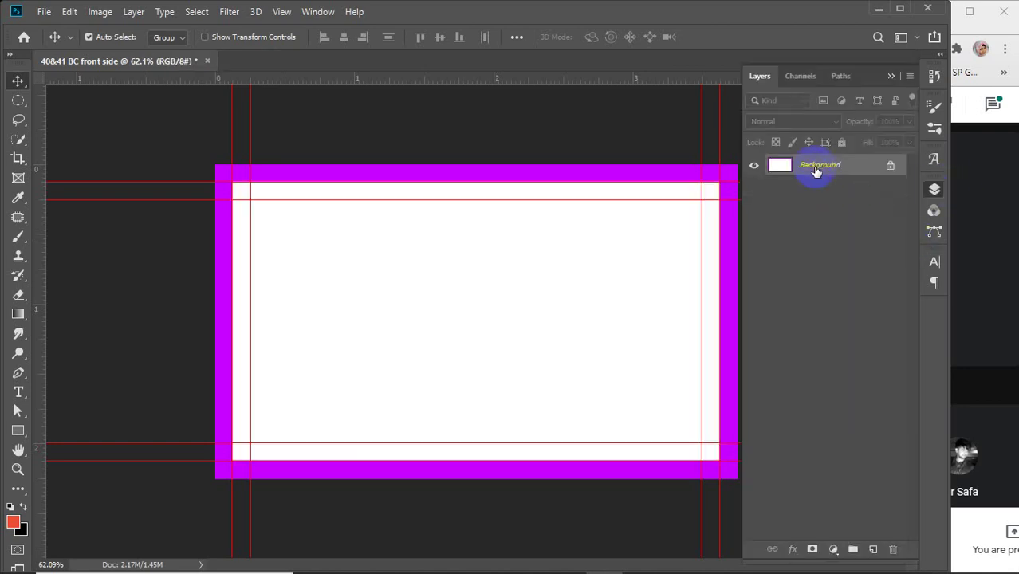
# Draw a rounded rectangle with a 50 px corner radius, about 1050 × 600 px, snapped to the outer guides
pyautogui.click(19, 433)
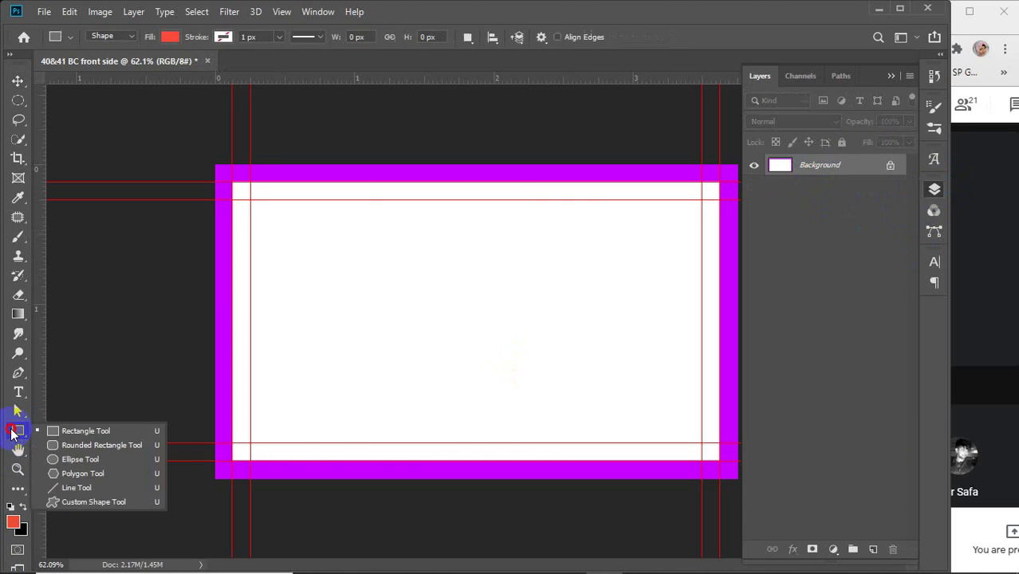
pyautogui.click(88, 443)
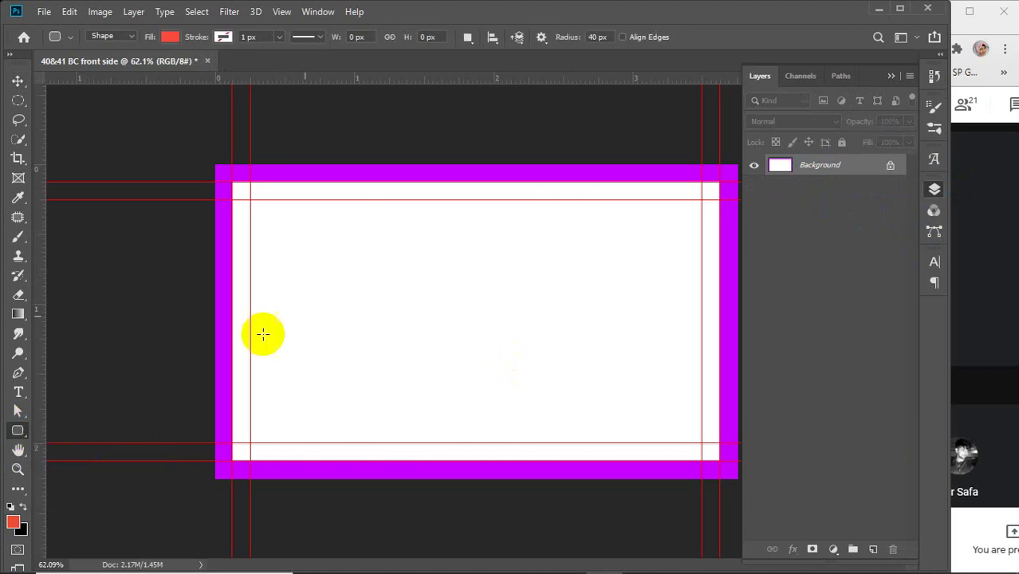
pyautogui.moveTo(608, 38); pyautogui.dragTo(571, 39)
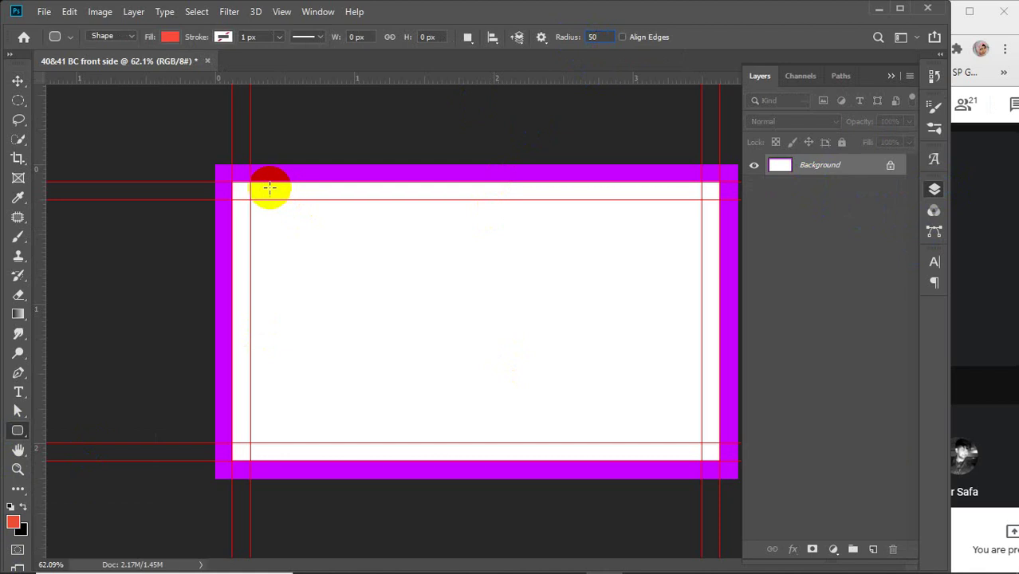
pyautogui.moveTo(232, 183); pyautogui.dragTo(717, 460)
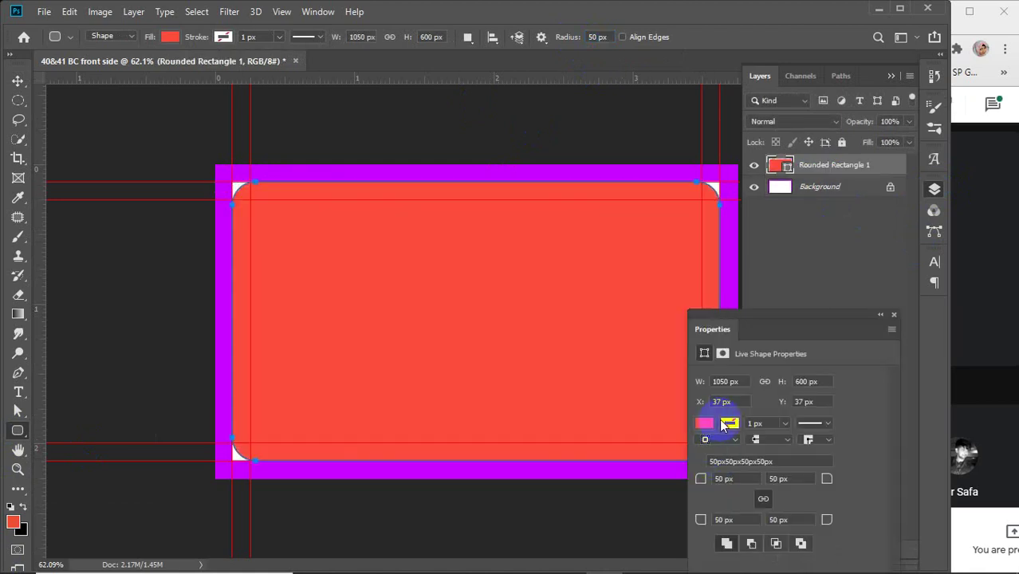
# Fill the rounded rectangle with the recently used orange-yellow, dismiss its properties and select the shape with the Move tool
pyautogui.click(170, 37)
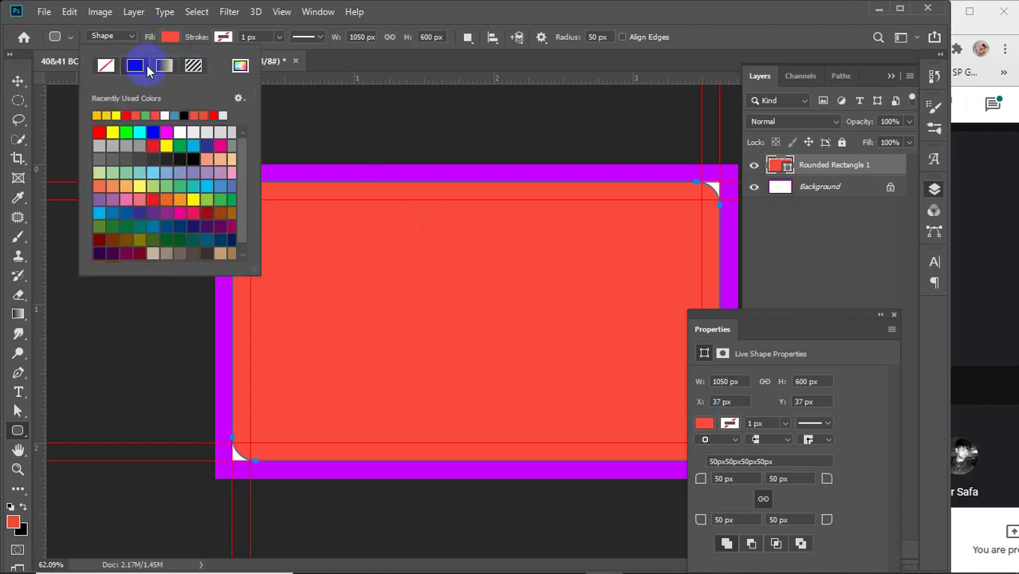
pyautogui.click(96, 115)
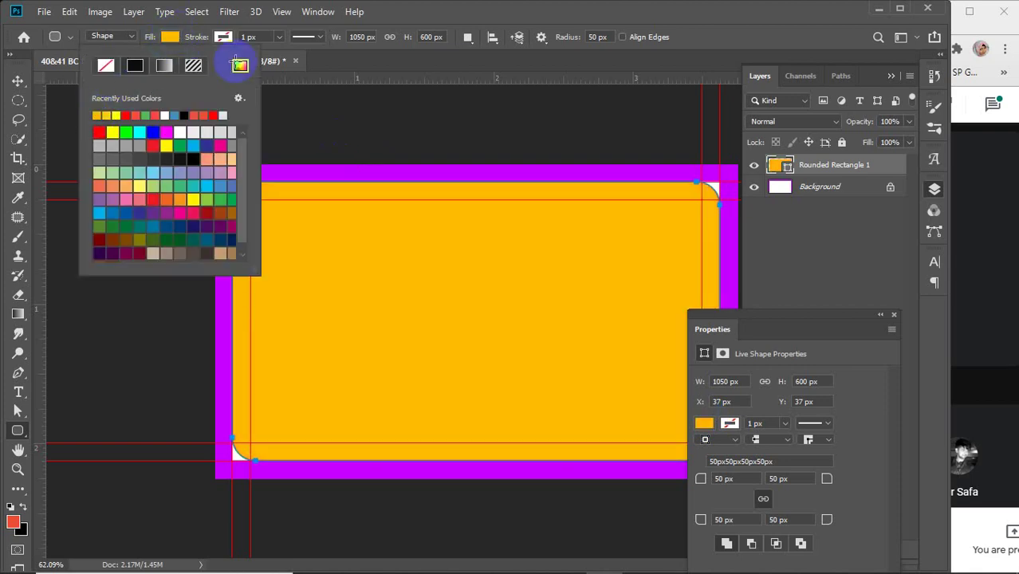
pyautogui.click(894, 316)
pyautogui.click(893, 314)
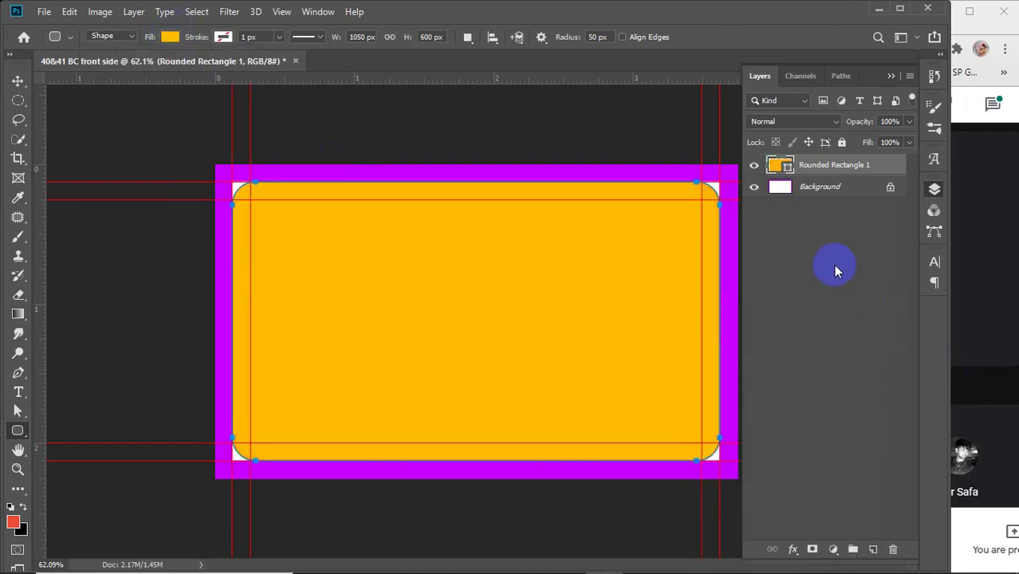
pyautogui.click(842, 302)
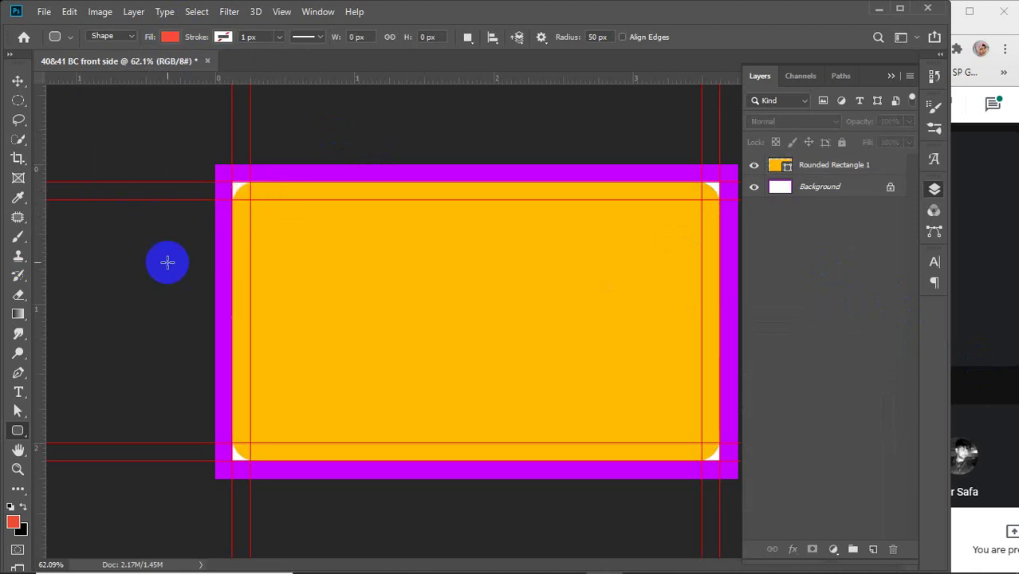
pyautogui.click(18, 80)
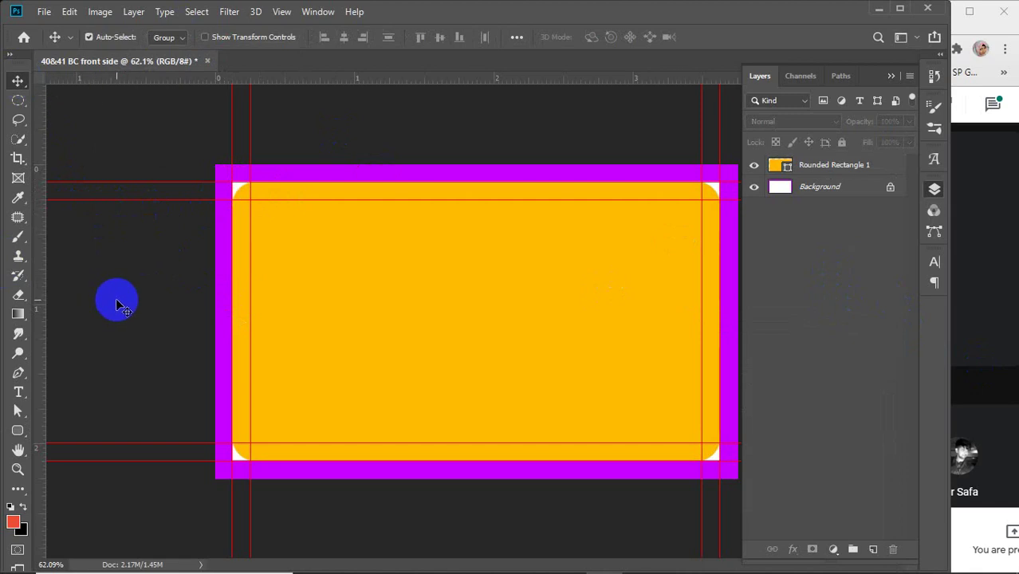
pyautogui.click(423, 288)
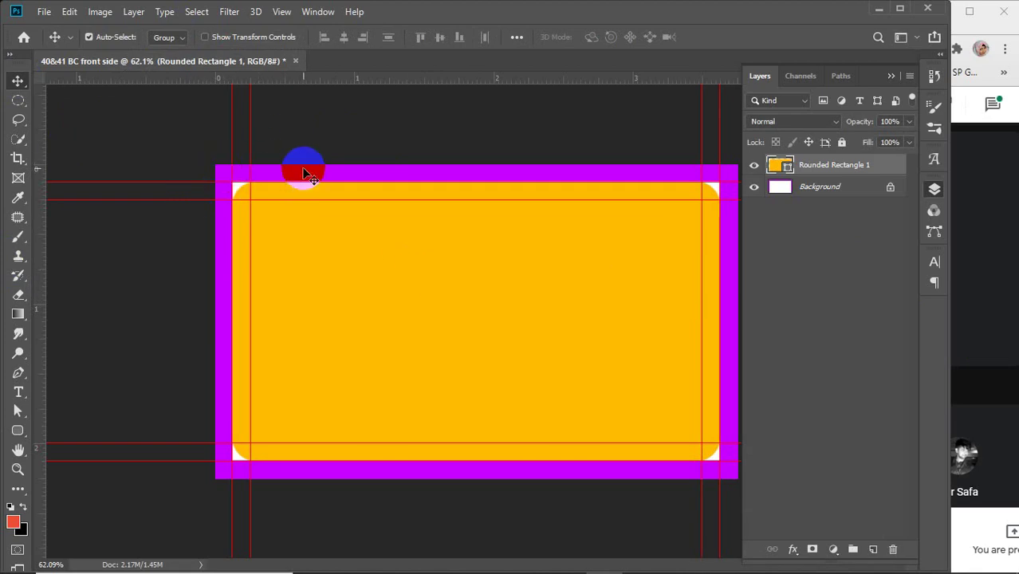
# Delete the rounded rectangle's layer, leaving only the background layer
pyautogui.click(304, 171)
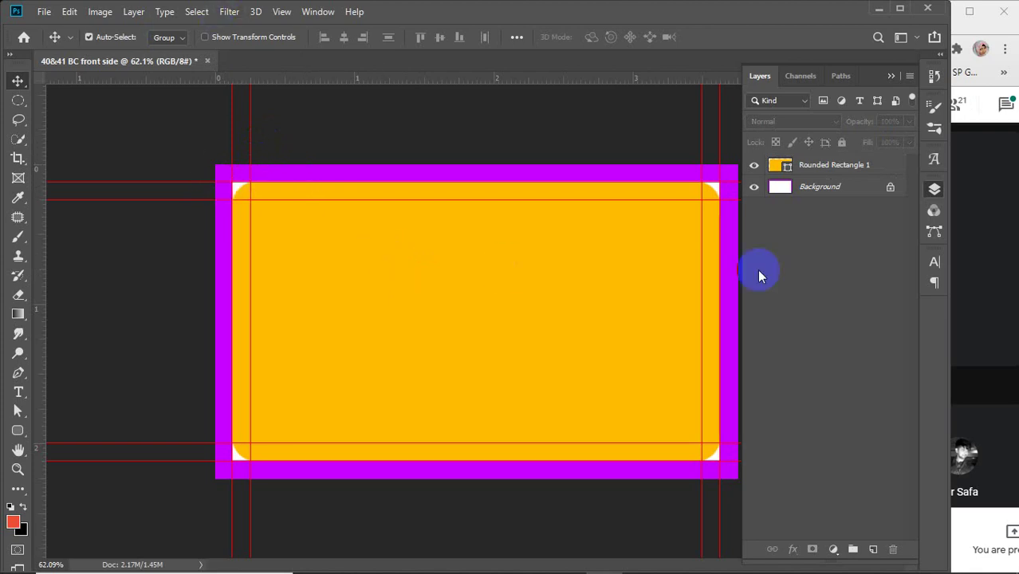
pyautogui.click(818, 166)
pyautogui.press('Delete')
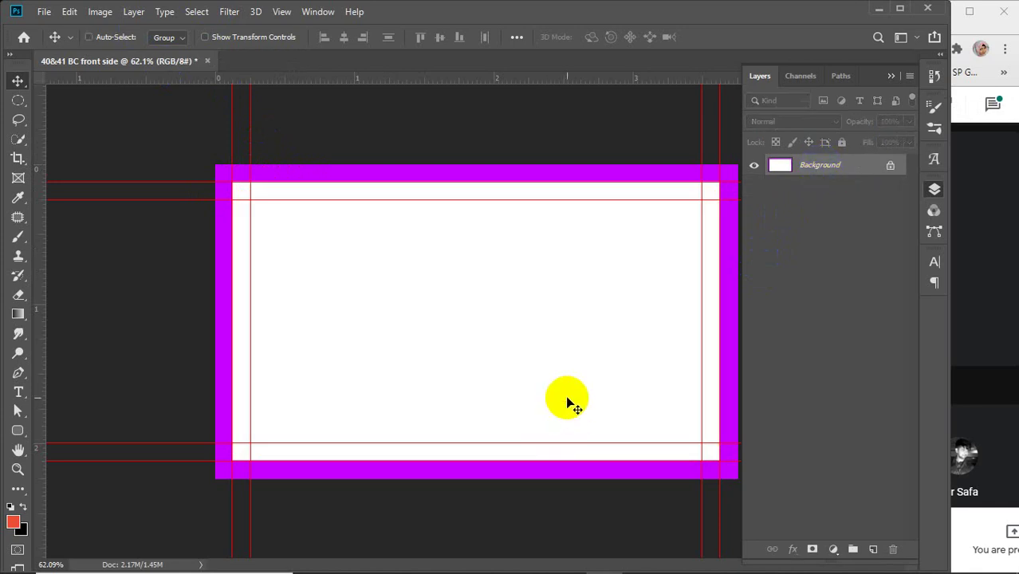
# Undo the shapes, inner guides and purple canvas extension back to the plain white card with four edge guides, and collapse the layer list
pyautogui.hotkey('ctrl', 'z')
pyautogui.hotkey('ctrl', 'z')
pyautogui.hotkey('ctrl', 'z')
pyautogui.hotkey('ctrl', 'z')
pyautogui.hotkey('ctrl', 'z')
pyautogui.hotkey('ctrl', 'z')
pyautogui.hotkey('ctrl', 'z')
pyautogui.hotkey('ctrl', 'z')
pyautogui.hotkey('ctrl', 'z')
pyautogui.hotkey('ctrl', 'z')
pyautogui.hotkey('ctrl', 'z')
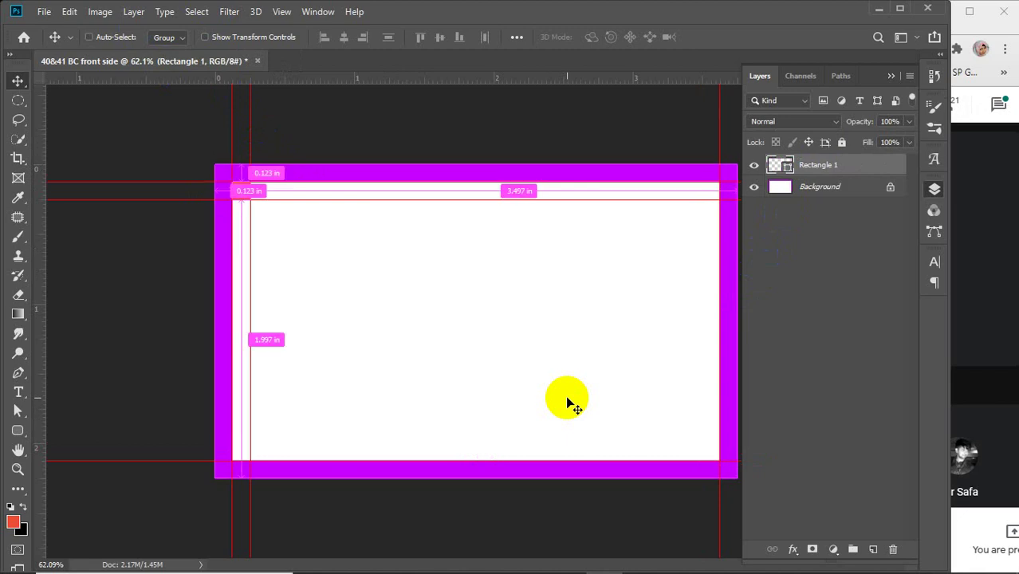
pyautogui.hotkey('ctrl', 'z')
pyautogui.hotkey('ctrl', 'z')
pyautogui.hotkey('ctrl', 'z')
pyautogui.hotkey('ctrl', 'z')
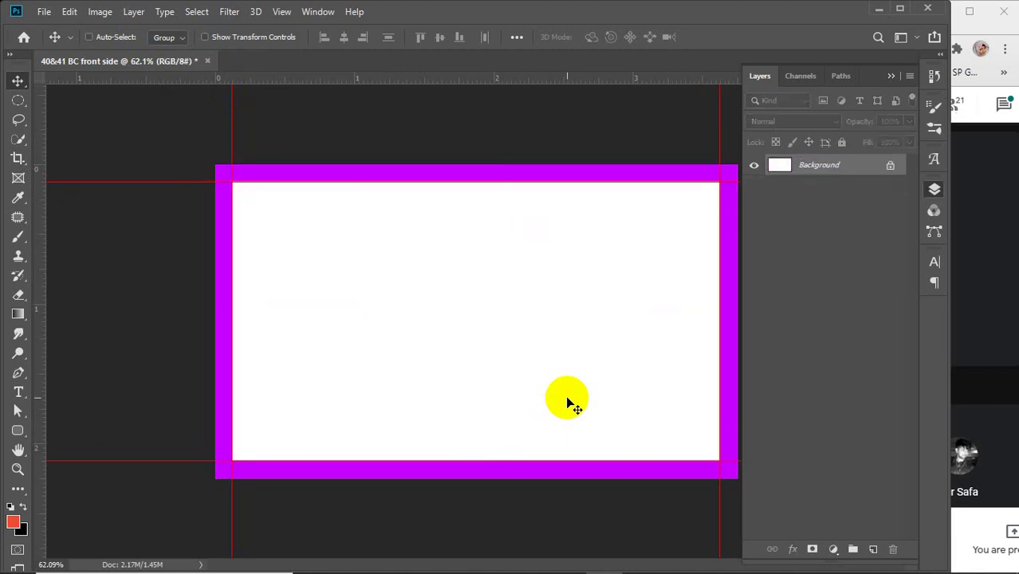
pyautogui.hotkey('ctrl', 'z')
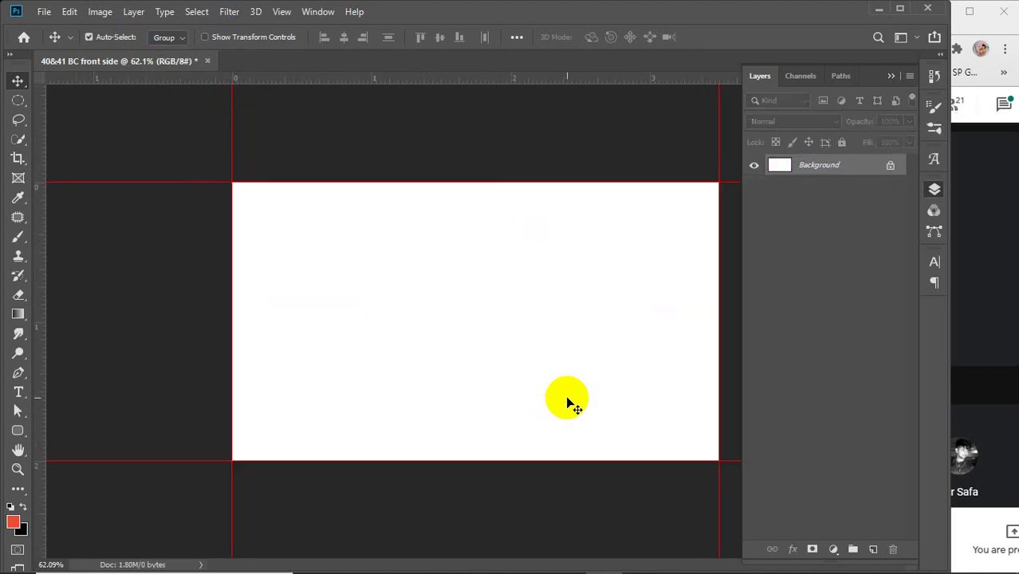
pyautogui.click(891, 77)
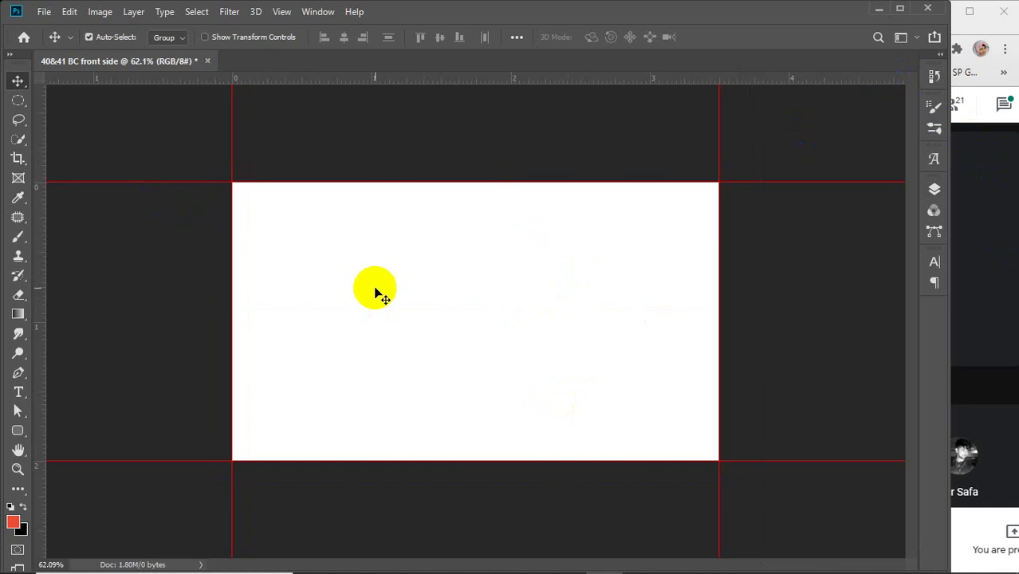
# Extend the canvas by a relative 0.25 inch in width and height, using white as the extension color
pyautogui.click(101, 13)
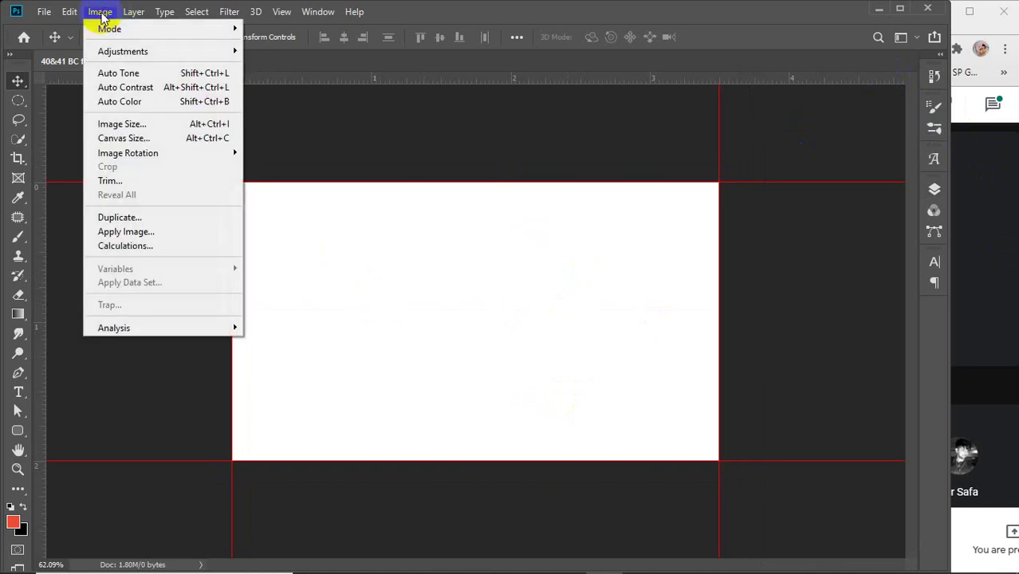
pyautogui.click(130, 138)
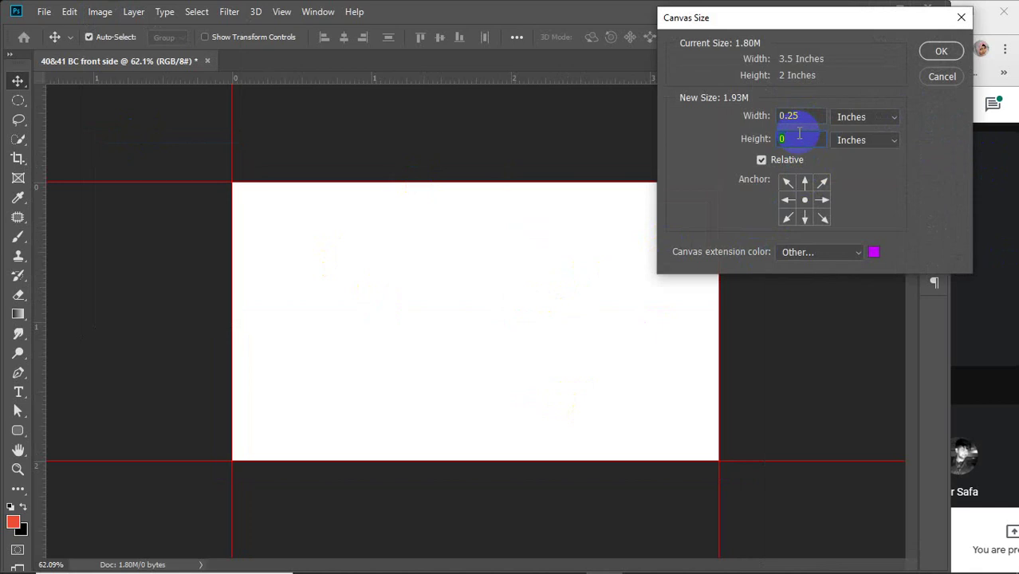
pyautogui.click(798, 134)
pyautogui.write('.25')
pyautogui.click(873, 252)
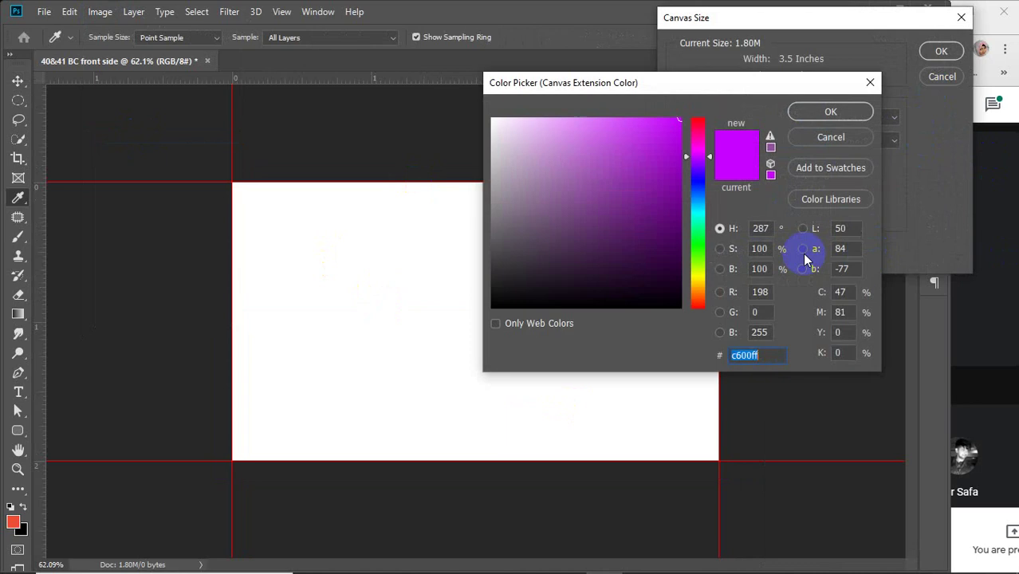
pyautogui.moveTo(532, 164); pyautogui.dragTo(468, 102)
pyautogui.click(850, 110)
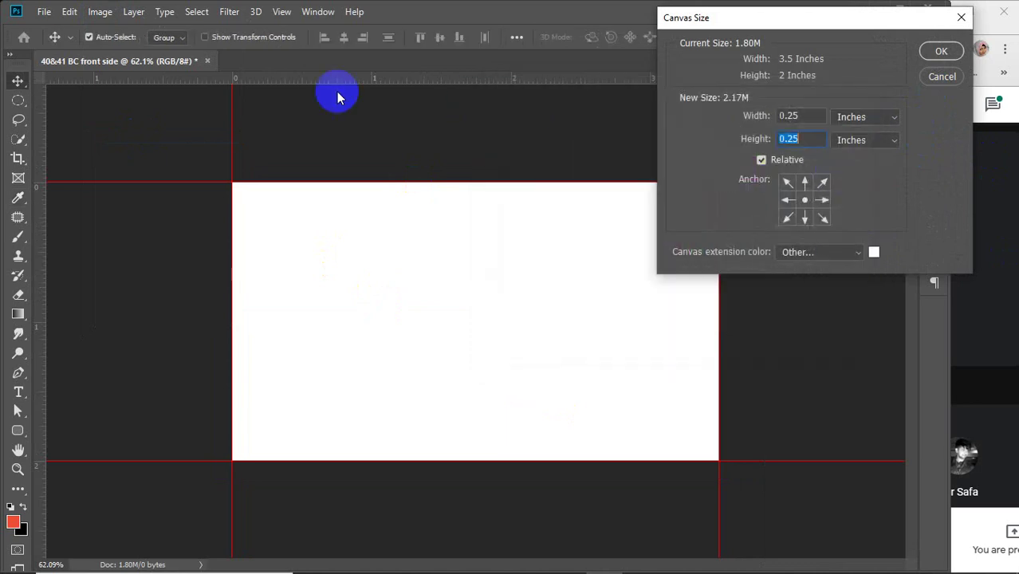
pyautogui.click(939, 51)
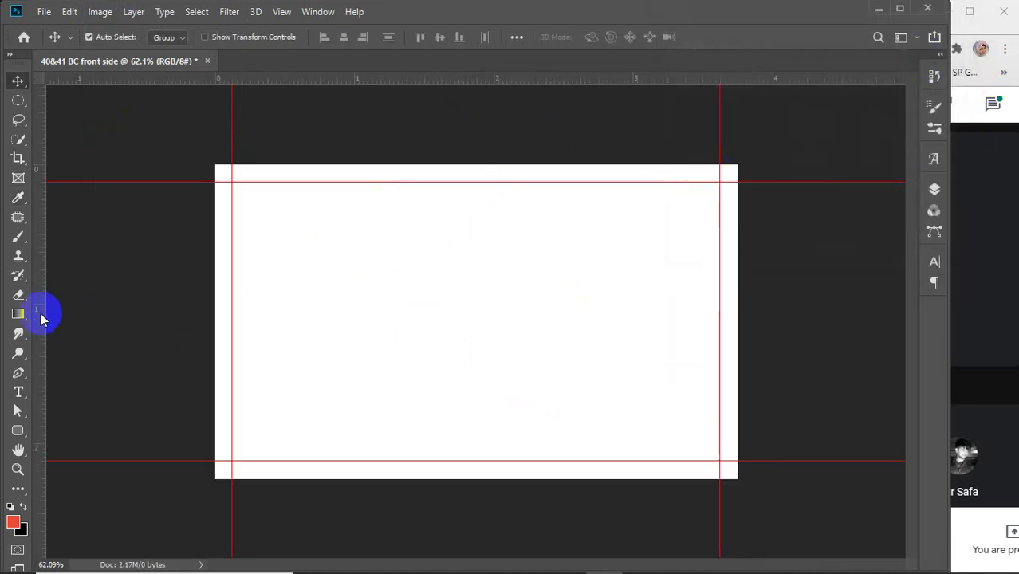
# Place new guides along the extended canvas's left, top and right edges
pyautogui.moveTo(42, 318); pyautogui.dragTo(215, 329)
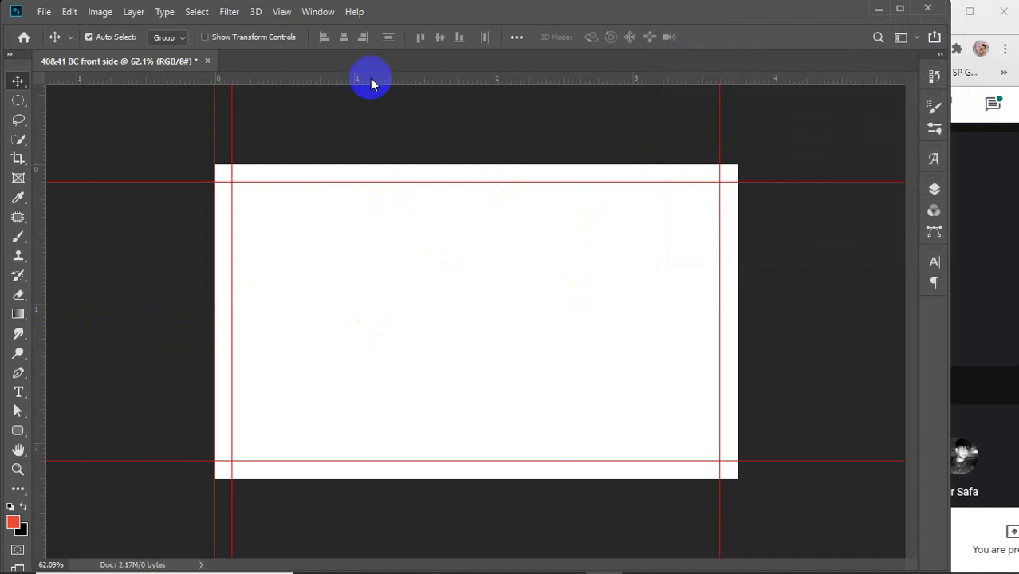
pyautogui.moveTo(370, 83); pyautogui.dragTo(368, 165)
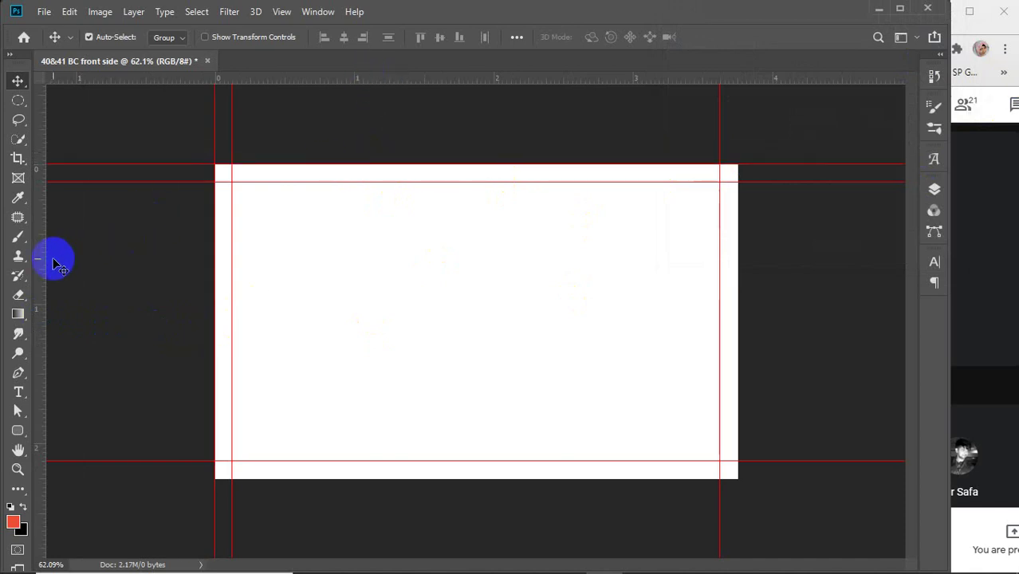
pyautogui.moveTo(42, 263); pyautogui.dragTo(737, 268)
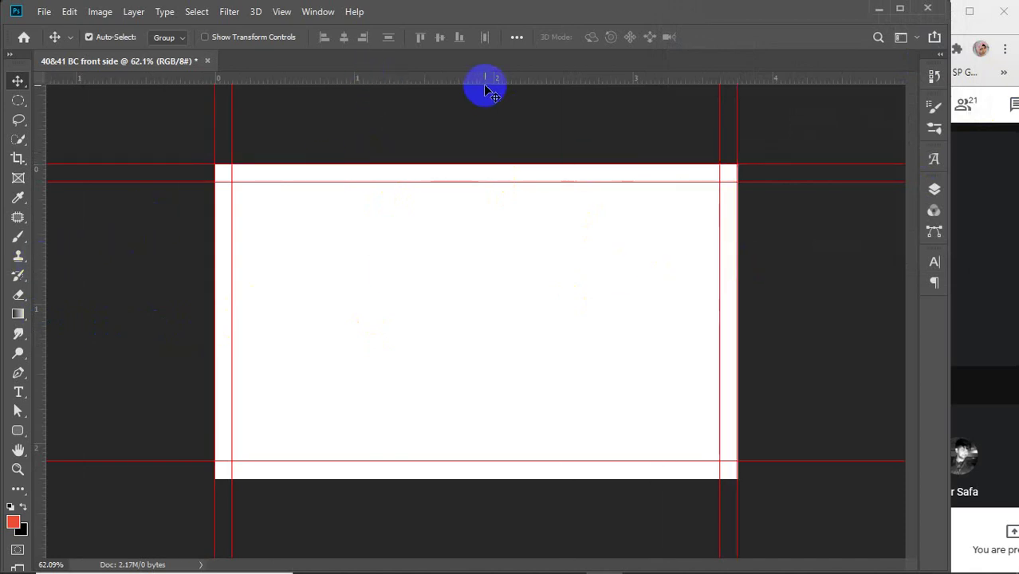
pyautogui.press('Right')
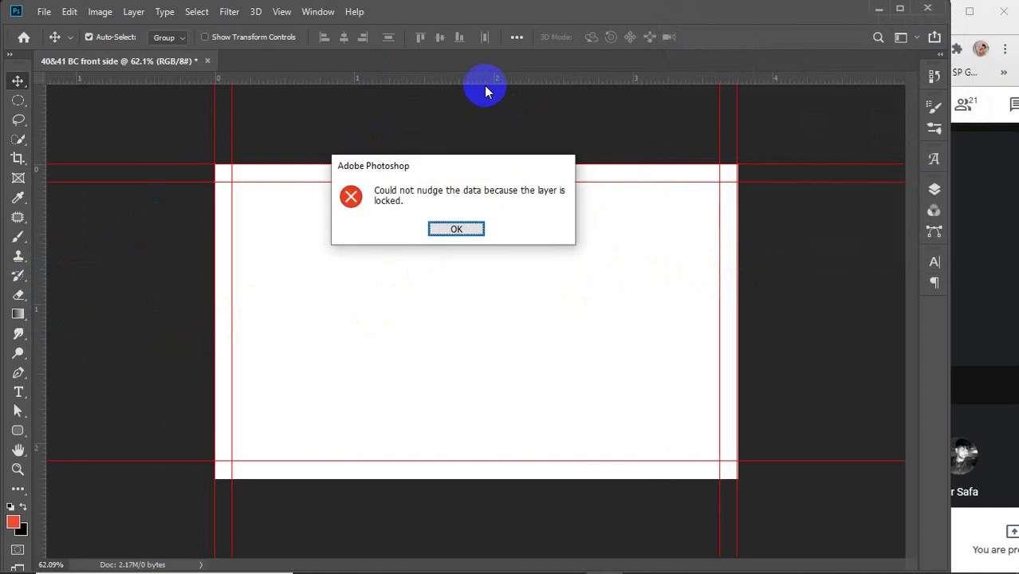
pyautogui.click(443, 232)
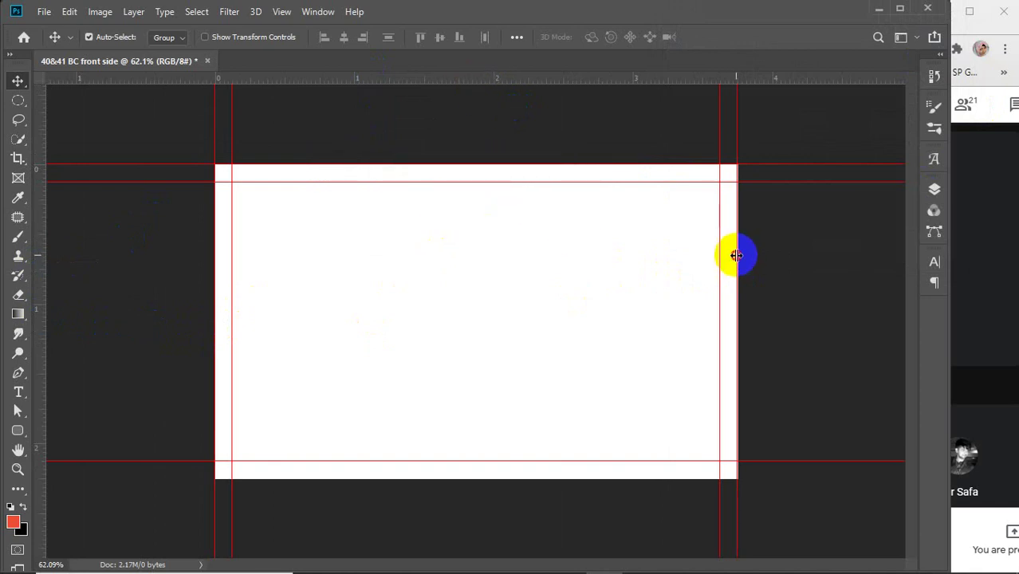
# Snap the outermost right guide exactly onto the canvas's right edge and add a guide along the bottom edge
pyautogui.moveTo(735, 255); pyautogui.dragTo(745, 255)
pyautogui.hotkey('ctrl', '0')
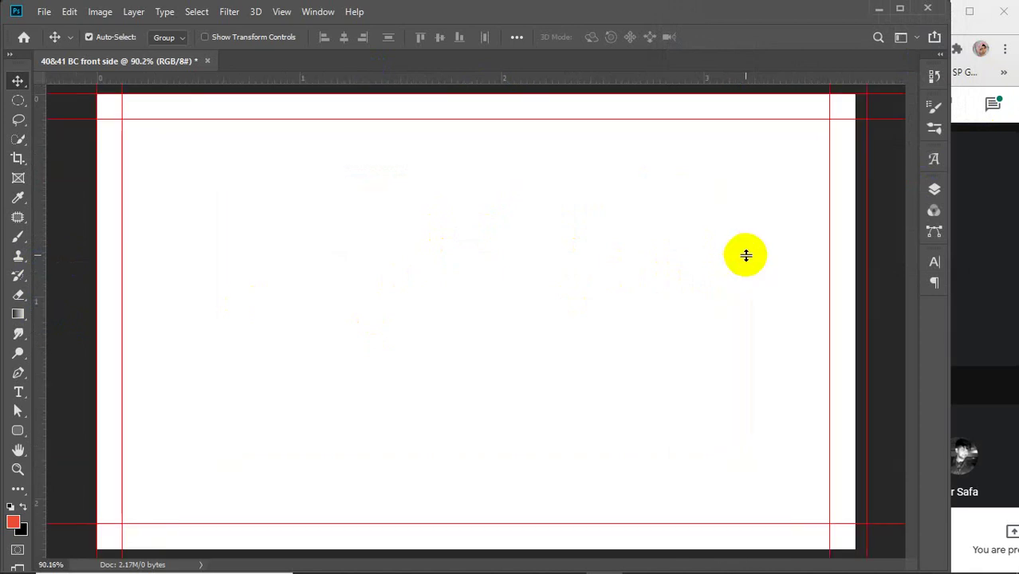
pyautogui.moveTo(868, 281); pyautogui.dragTo(855, 283)
pyautogui.scroll(-3, 808, 304)
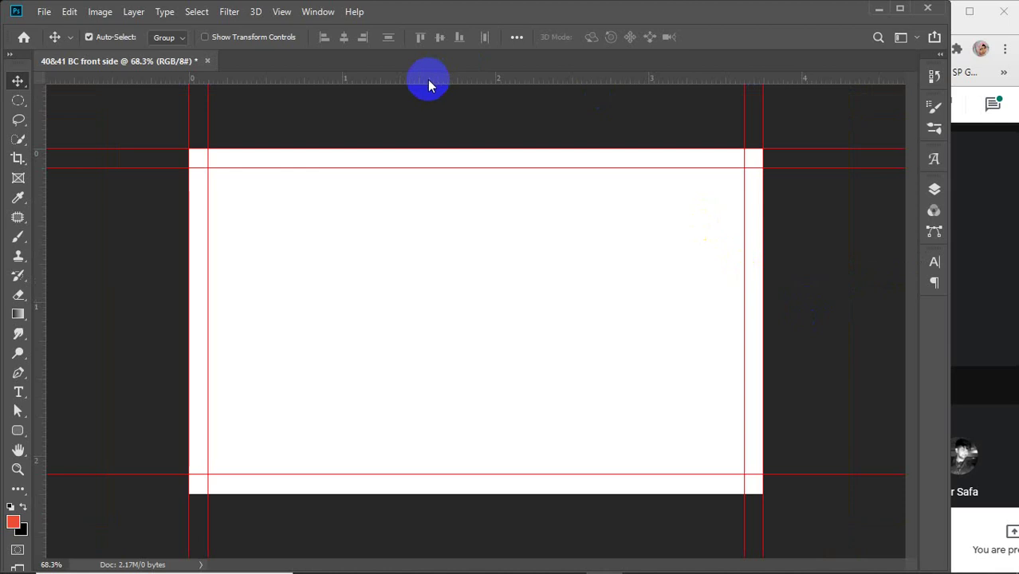
pyautogui.moveTo(421, 79); pyautogui.dragTo(415, 494)
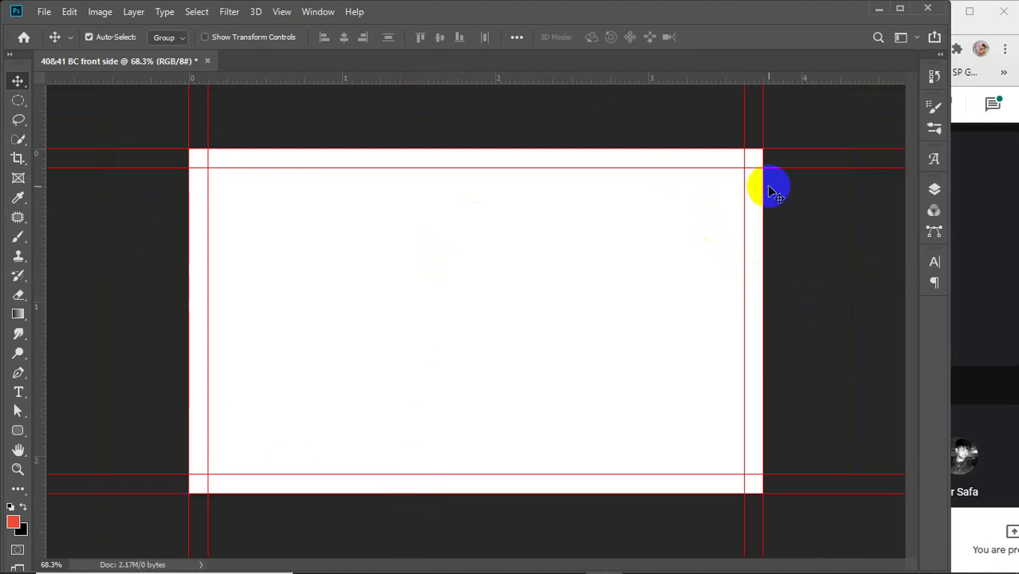
# Create a rectangle shape of 0.125 × 0.125 inch on the card and switch to the Move tool
pyautogui.click(17, 430)
pyautogui.click(80, 430)
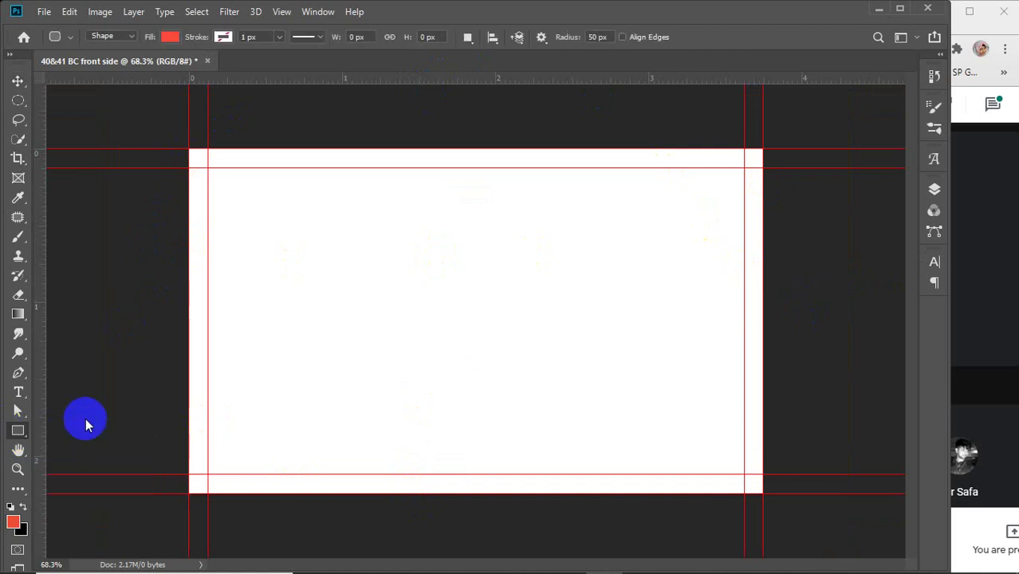
pyautogui.click(374, 278)
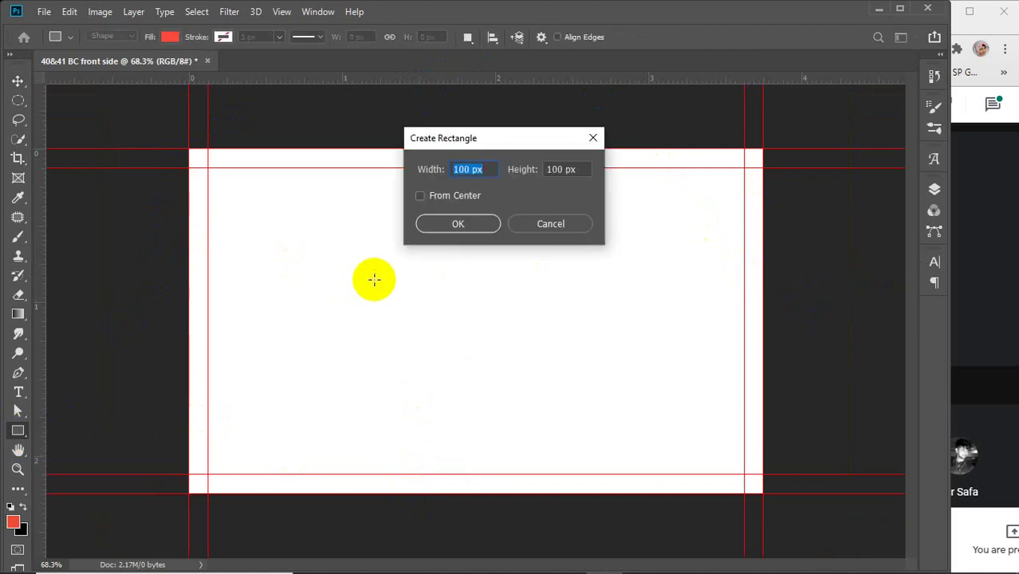
pyautogui.write('.125in')
pyautogui.press('Tab')
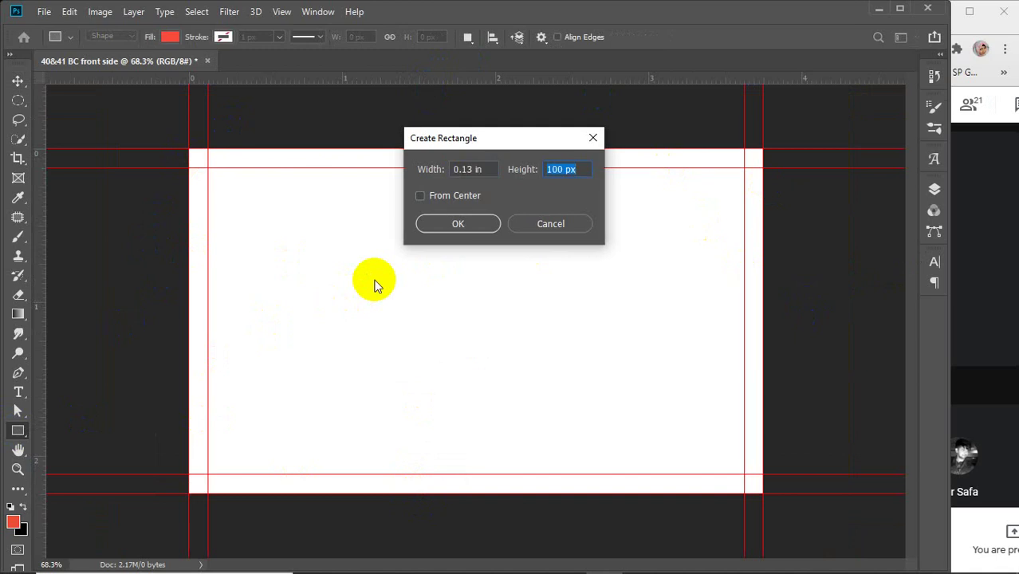
pyautogui.write('.125')
pyautogui.press('Return')
pyautogui.press('v')
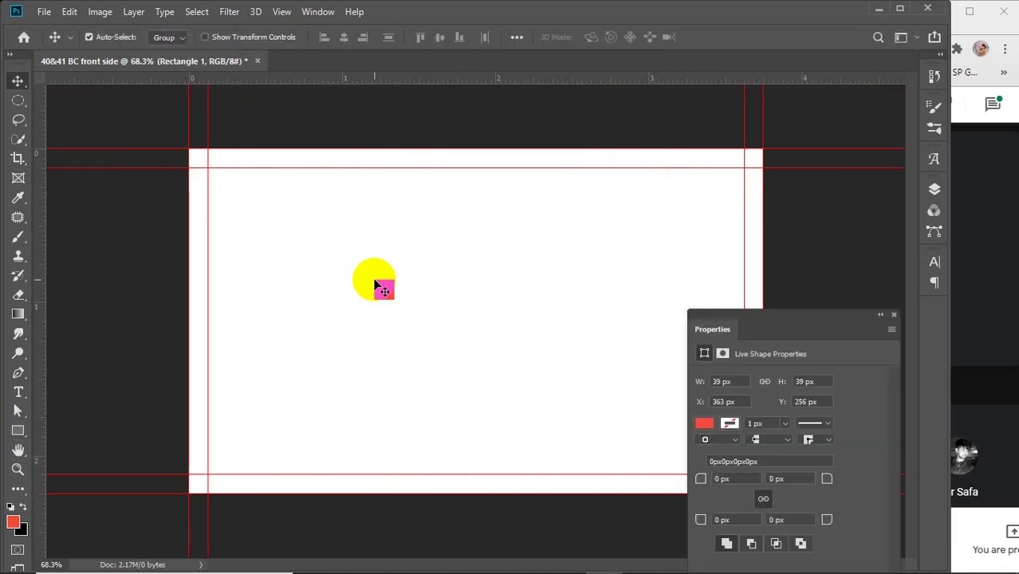
# Turn off showing the properties on shape creation and close the shape's properties
pyautogui.click(892, 327)
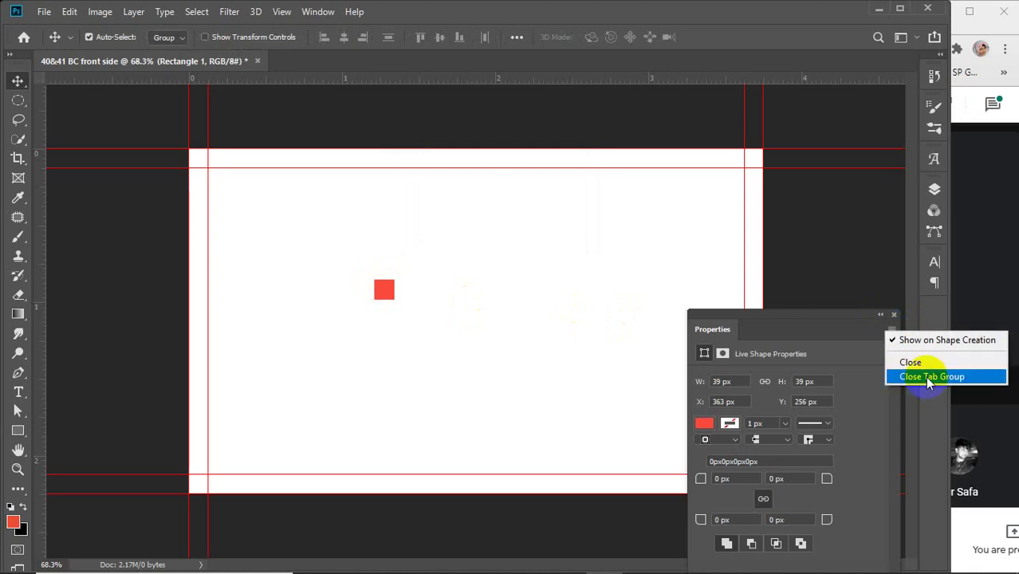
pyautogui.click(905, 338)
pyautogui.click(891, 330)
pyautogui.click(908, 371)
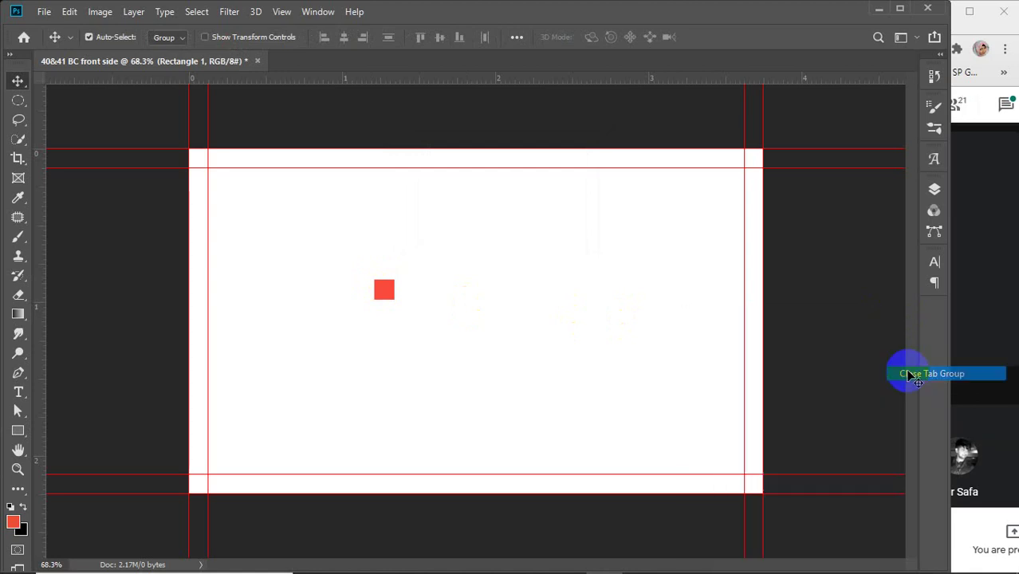
# Use the small red square as a spacer in the trim corners to place four safe-margin guides inside the trim guides, and delete the square
pyautogui.moveTo(383, 292); pyautogui.dragTo(218, 181)
pyautogui.moveTo(39, 259); pyautogui.dragTo(226, 256)
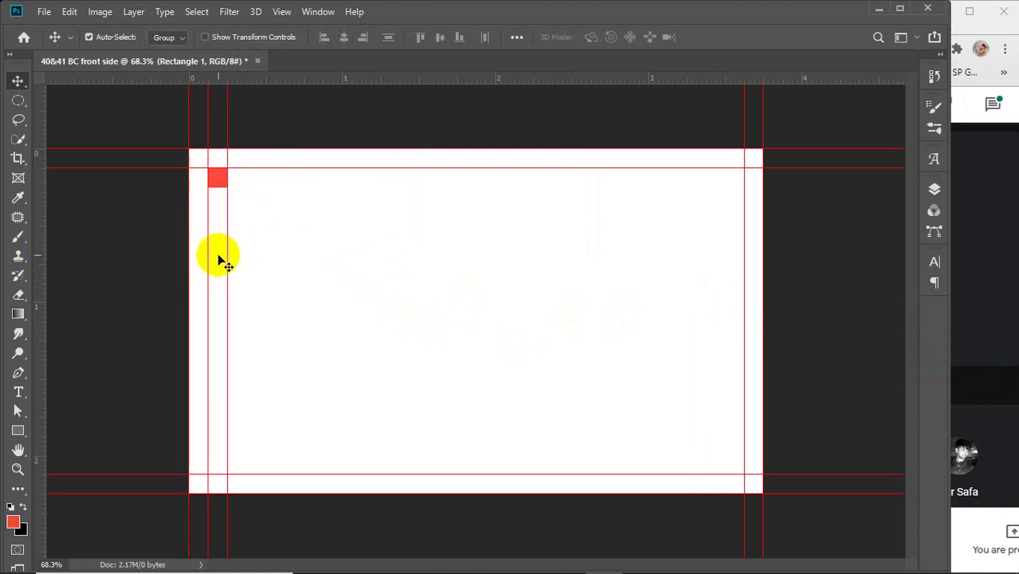
pyautogui.moveTo(274, 85); pyautogui.dragTo(733, 463)
pyautogui.moveTo(572, 75); pyautogui.dragTo(578, 455)
pyautogui.moveTo(38, 355); pyautogui.dragTo(721, 445)
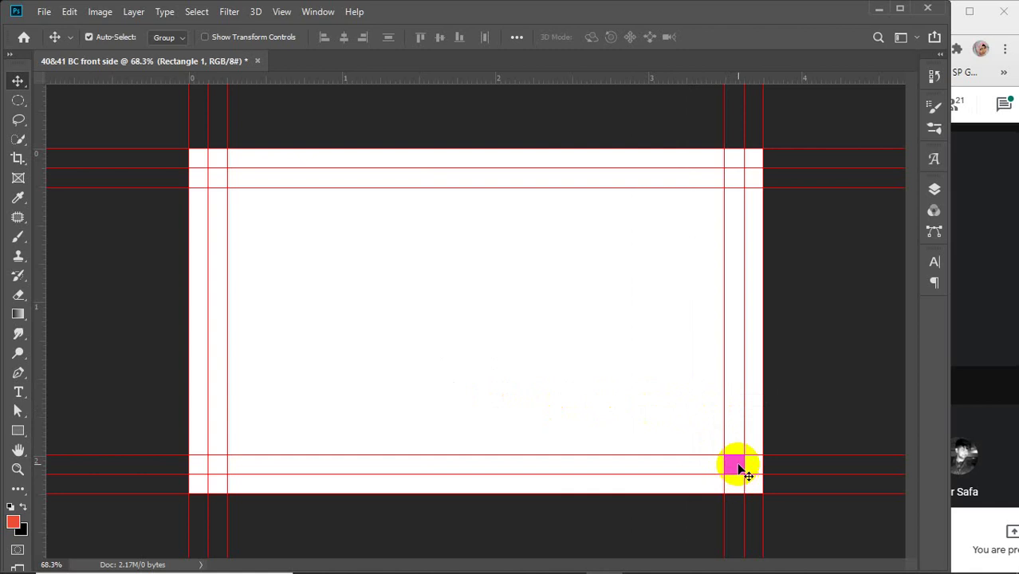
pyautogui.press('Delete')
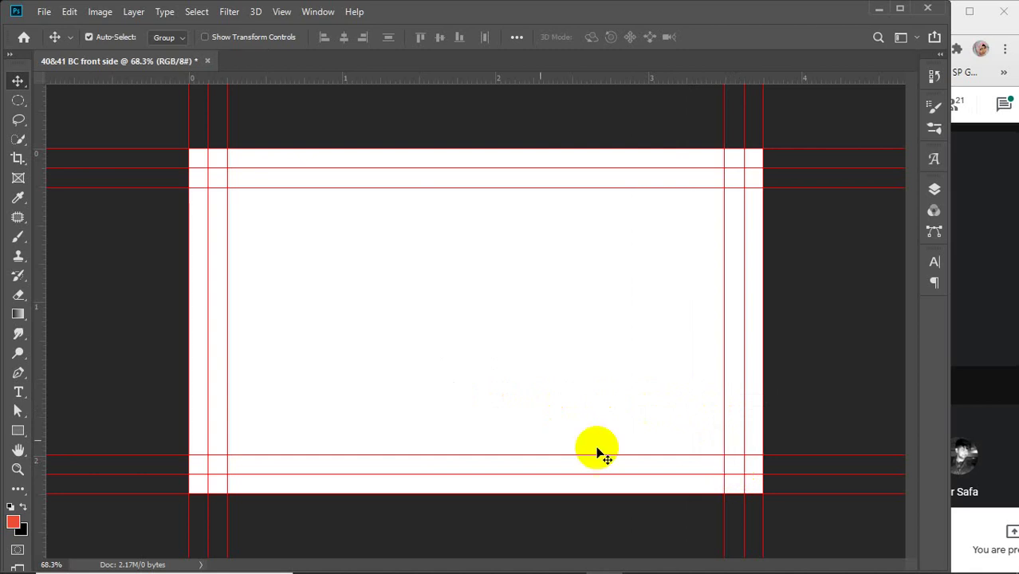
# Lock all the guides on the card
pyautogui.moveTo(134, 114); pyautogui.dragTo(784, 522)
pyautogui.click(595, 266)
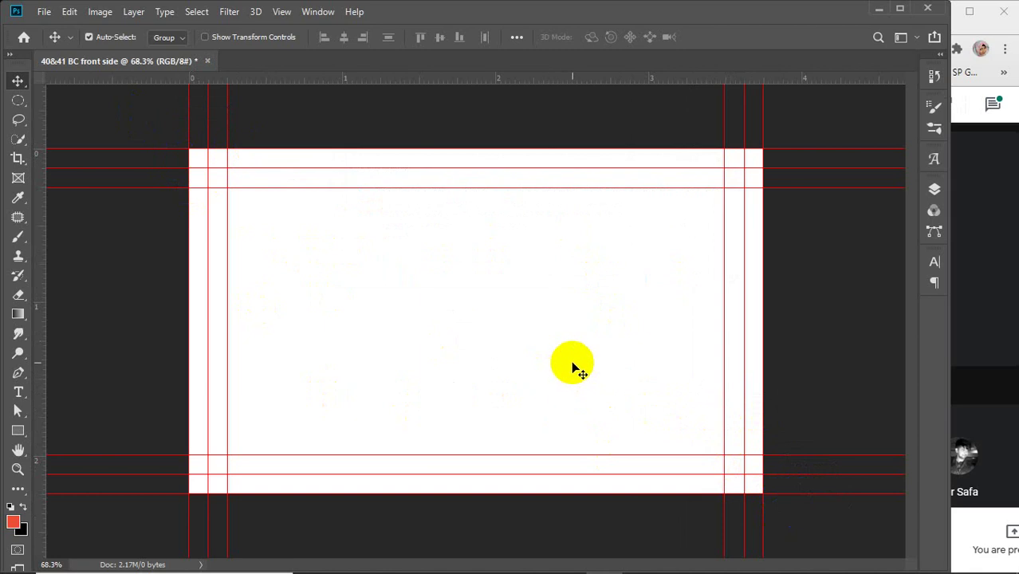
pyautogui.click(281, 12)
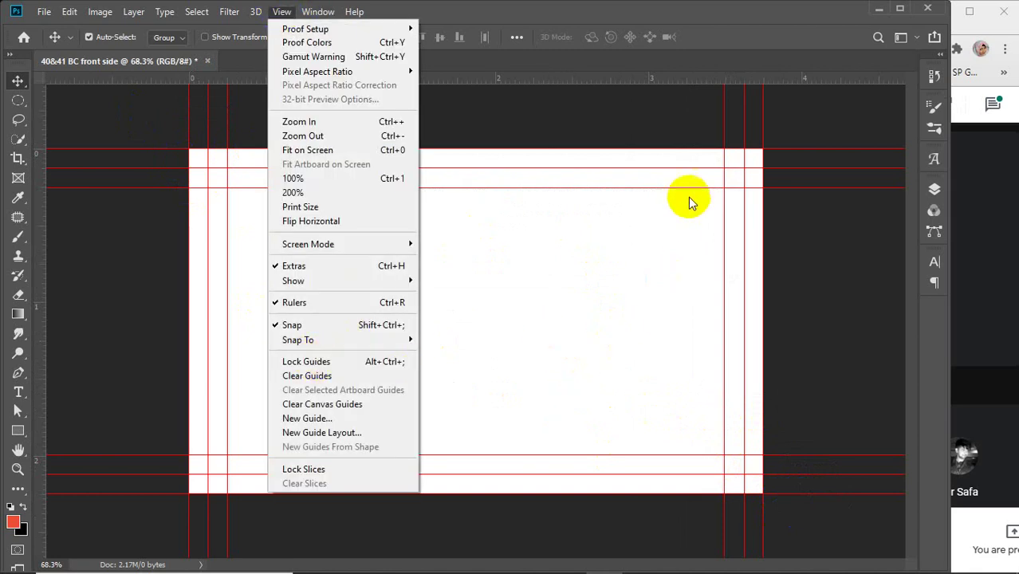
pyautogui.click(316, 363)
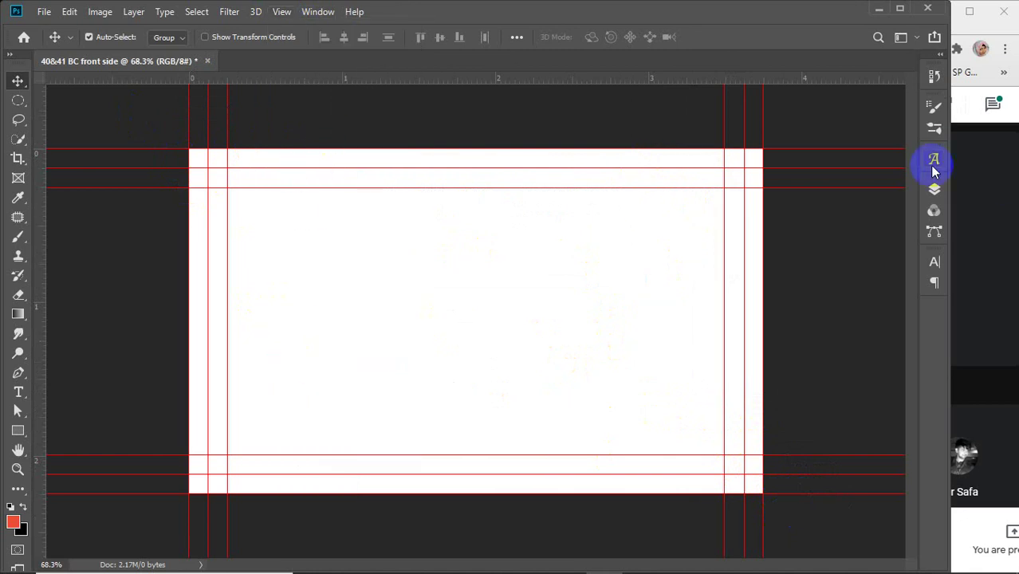
# Draw a 1125 × 675 px rectangle covering the whole card out to the bleed guides and fill it magenta
pyautogui.click(932, 190)
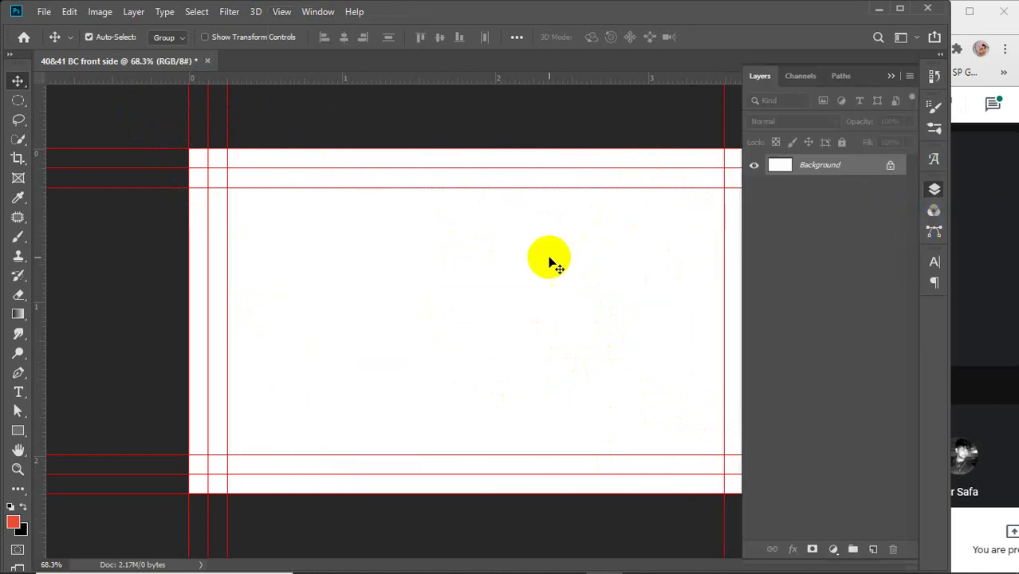
pyautogui.scroll(-2, 550, 279)
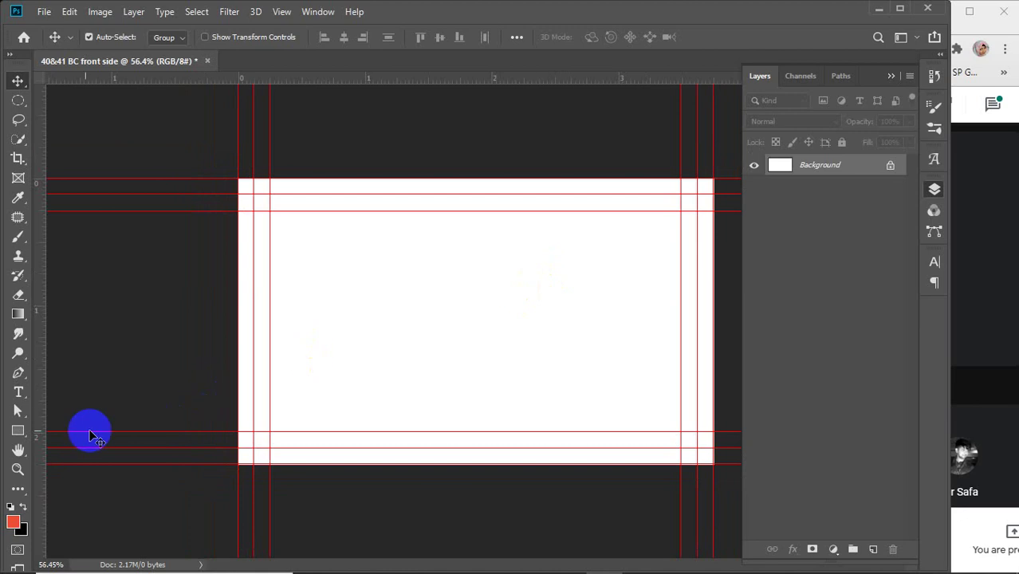
pyautogui.click(17, 433)
pyautogui.click(109, 430)
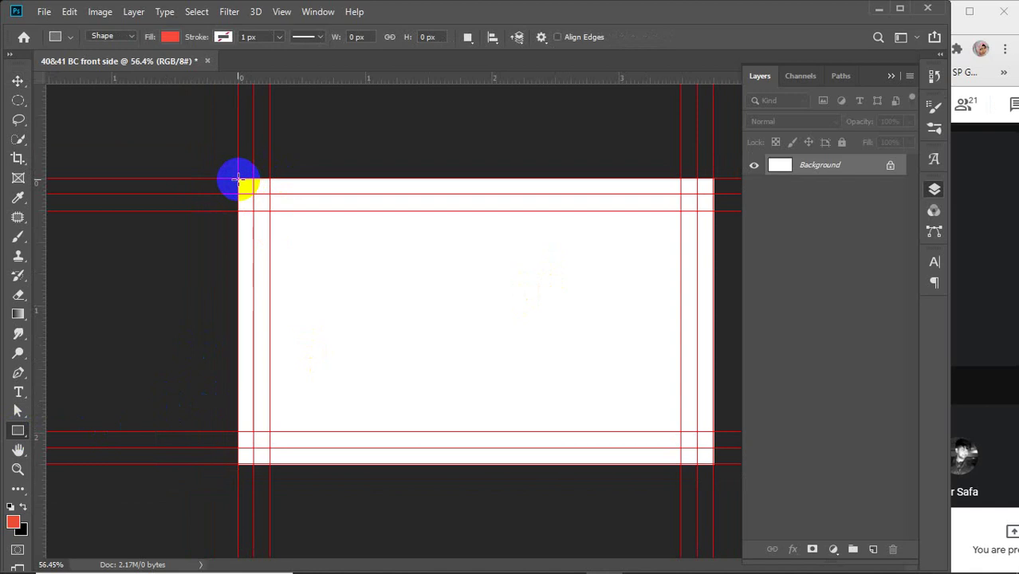
pyautogui.moveTo(238, 178); pyautogui.dragTo(713, 462)
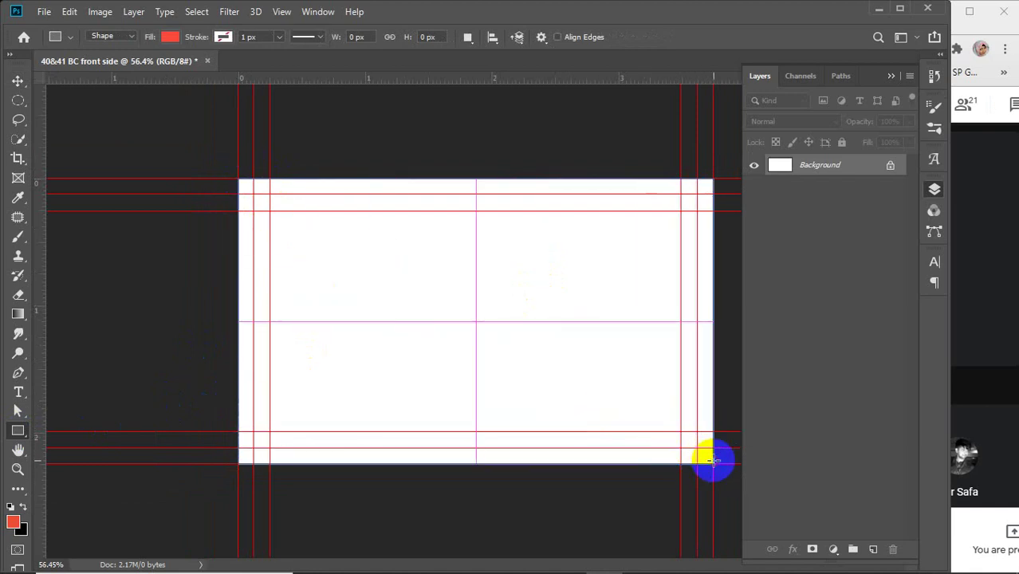
pyautogui.click(171, 37)
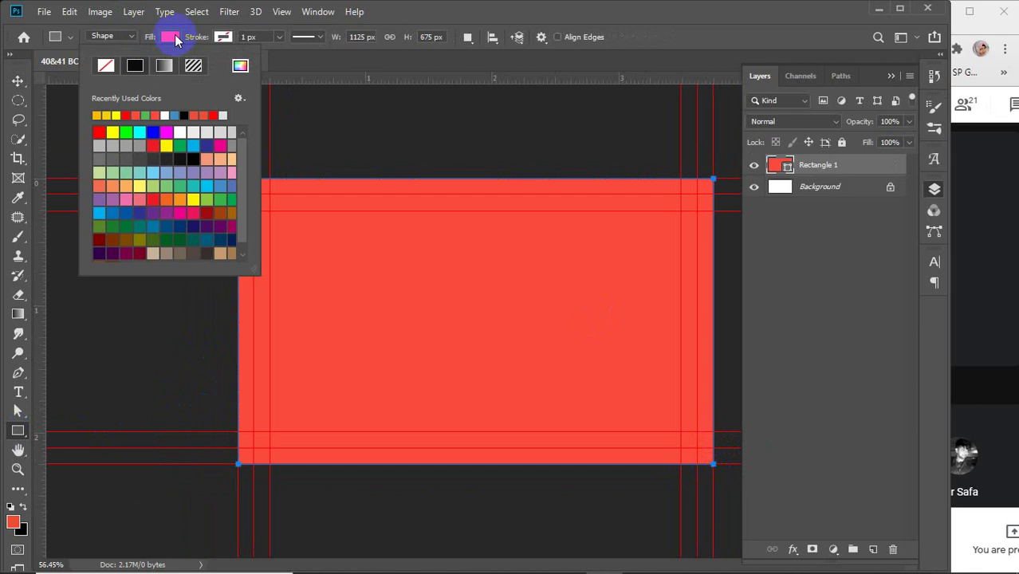
pyautogui.click(166, 132)
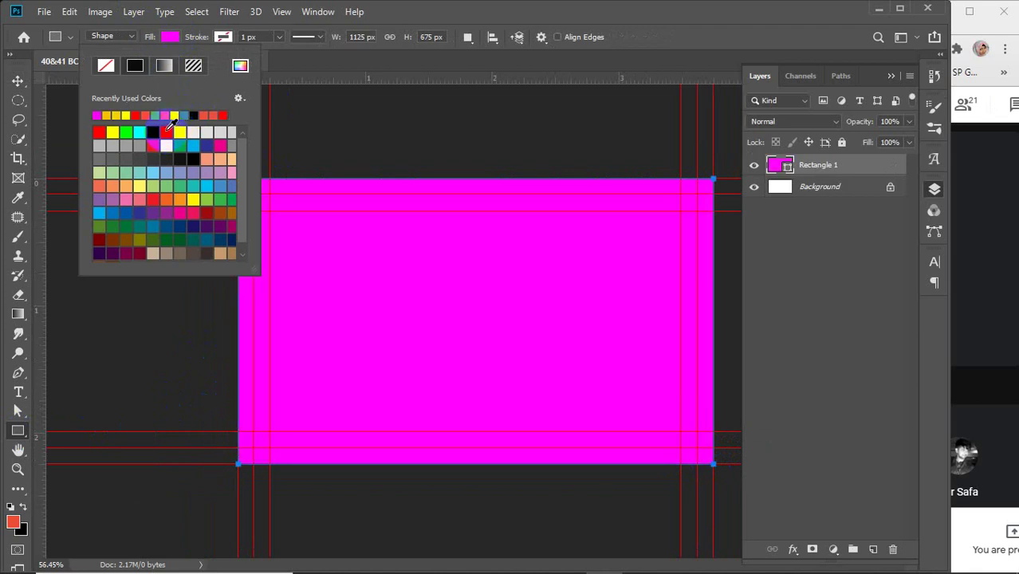
pyautogui.click(172, 39)
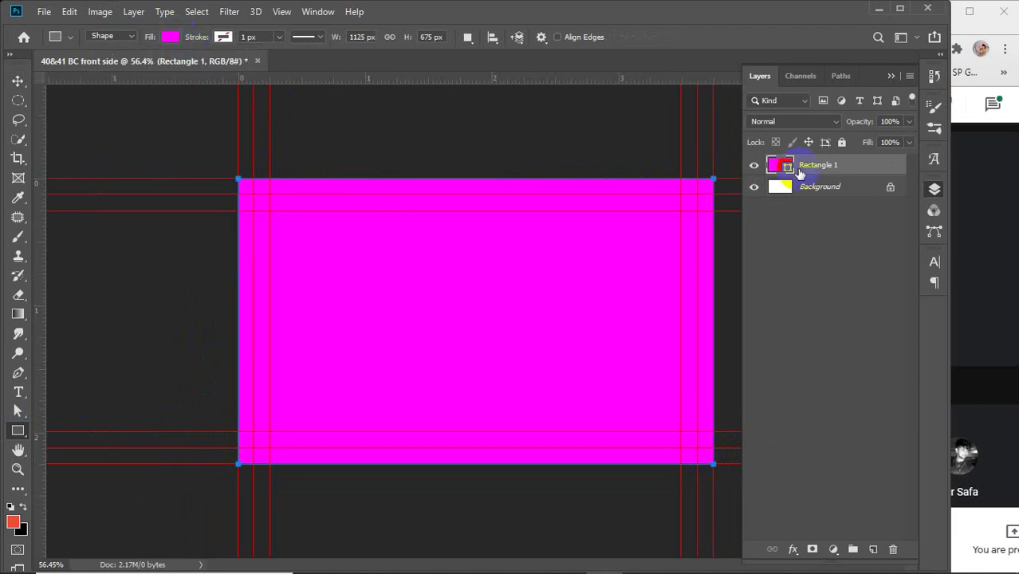
# Rename the magenta rectangle's layer to "bleed" and lock the layer completely
pyautogui.click(814, 165)
pyautogui.doubleClick(814, 164)
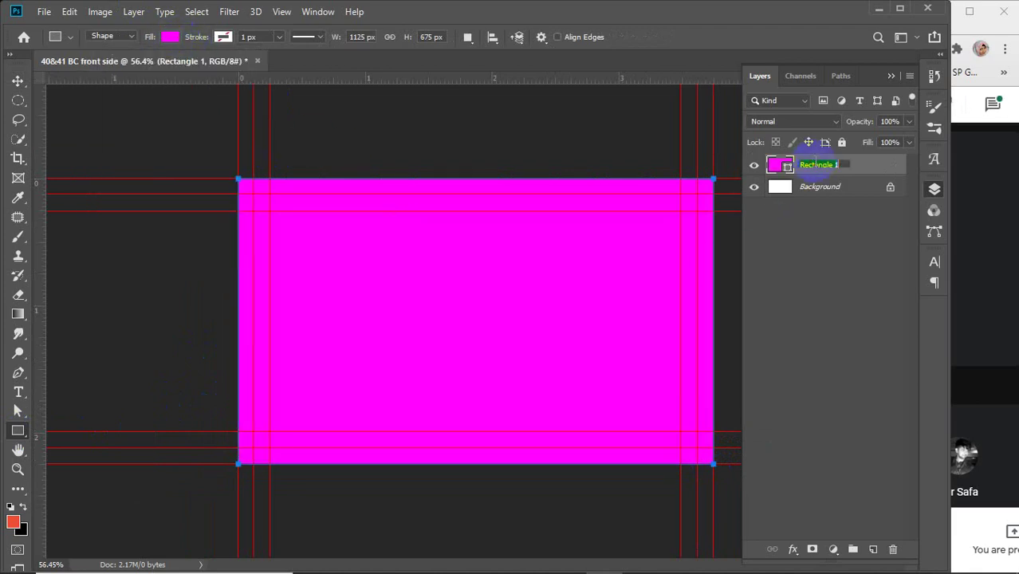
pyautogui.write('B')
pyautogui.press('Return')
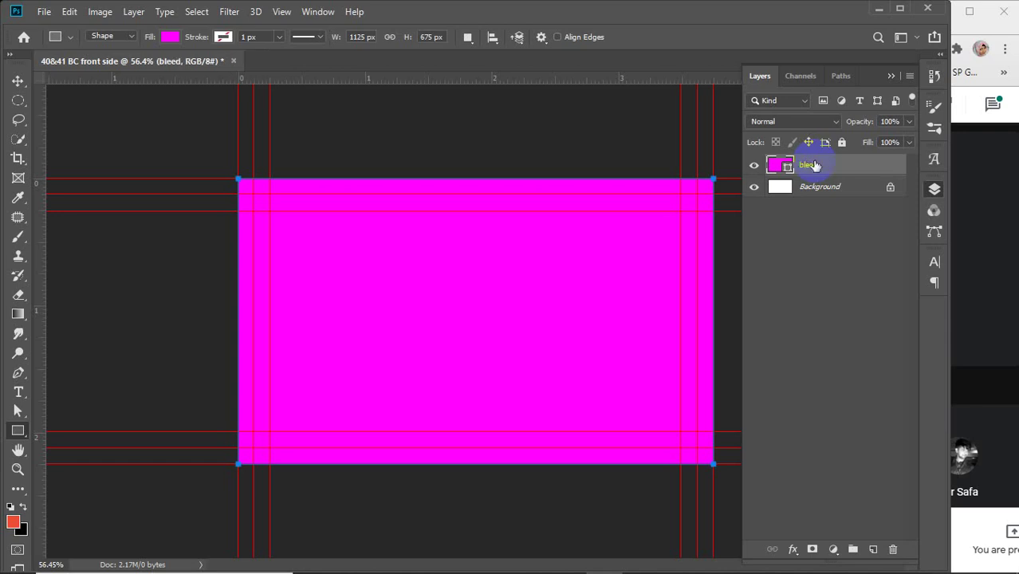
pyautogui.click(843, 144)
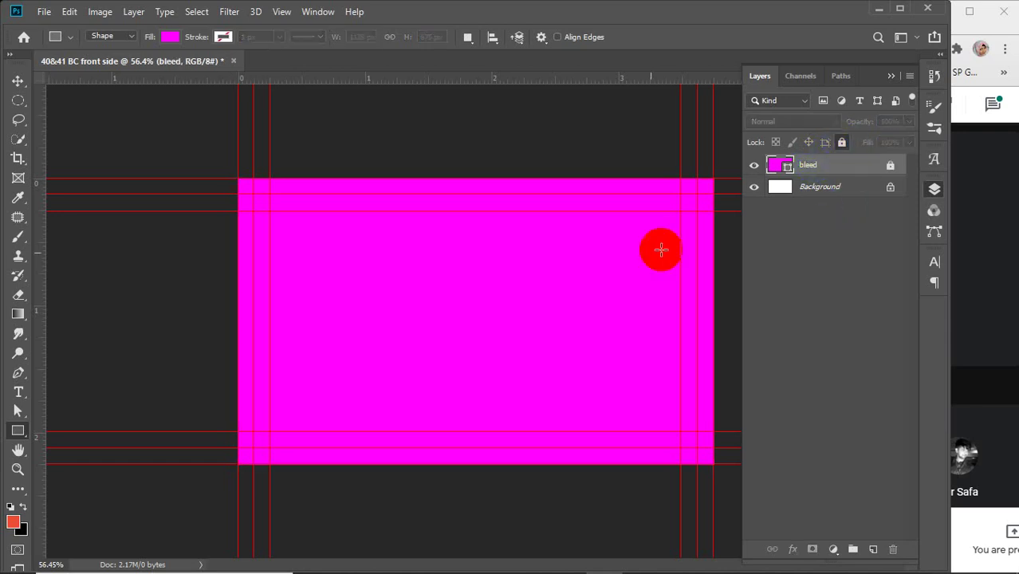
pyautogui.rightClick(19, 432)
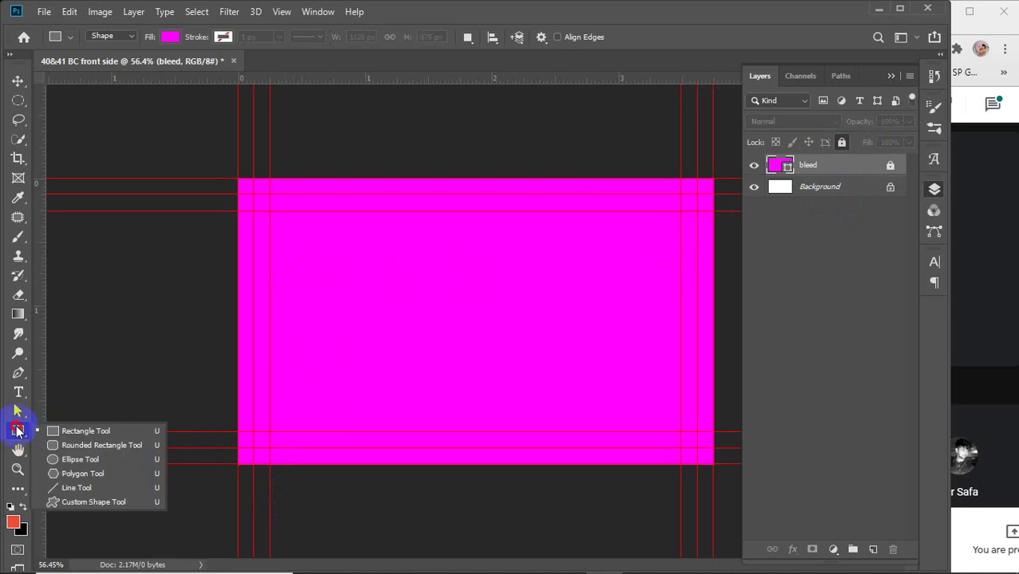
pyautogui.click(79, 433)
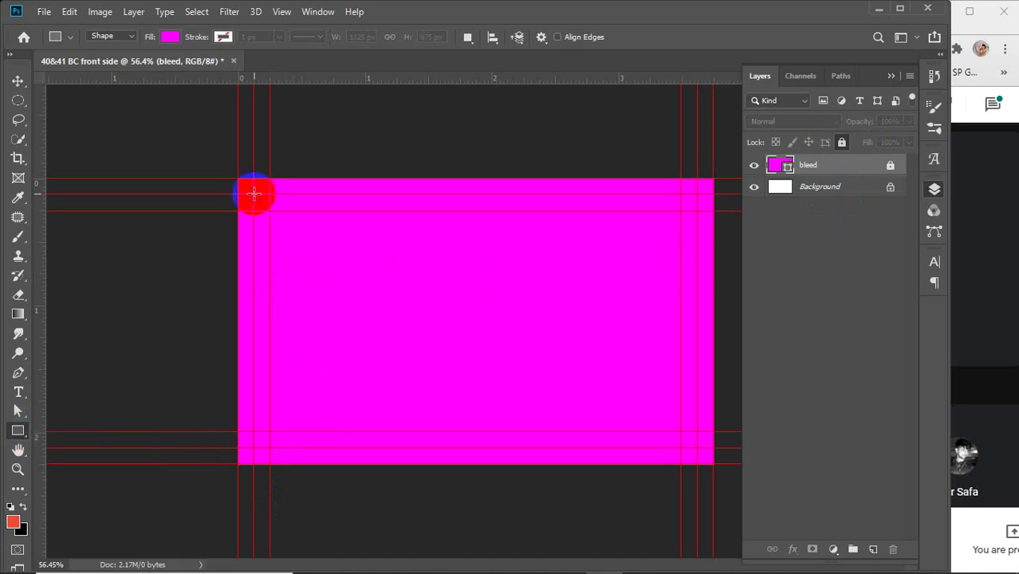
pyautogui.moveTo(253, 193); pyautogui.dragTo(347, 276)
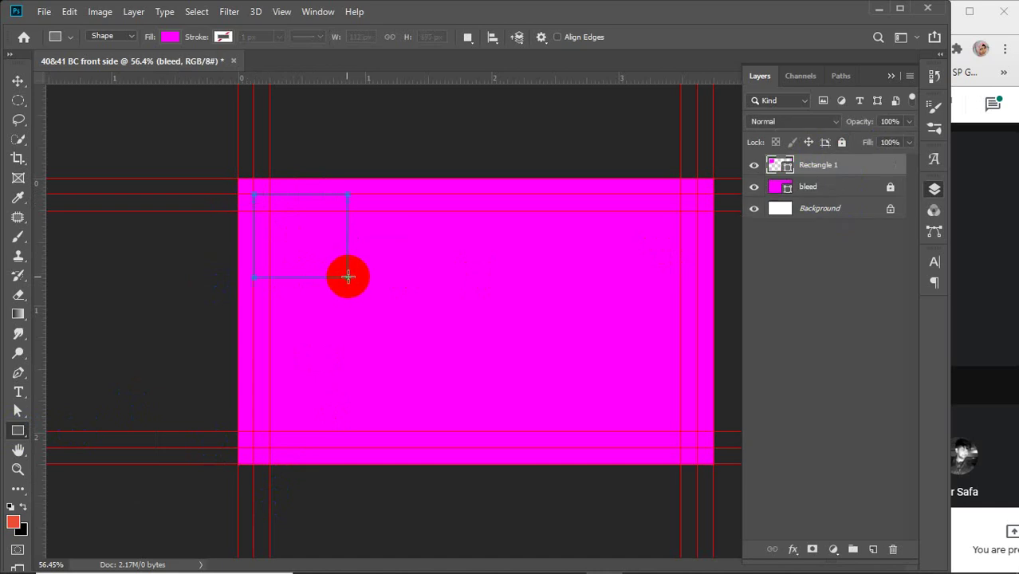
pyautogui.click(170, 37)
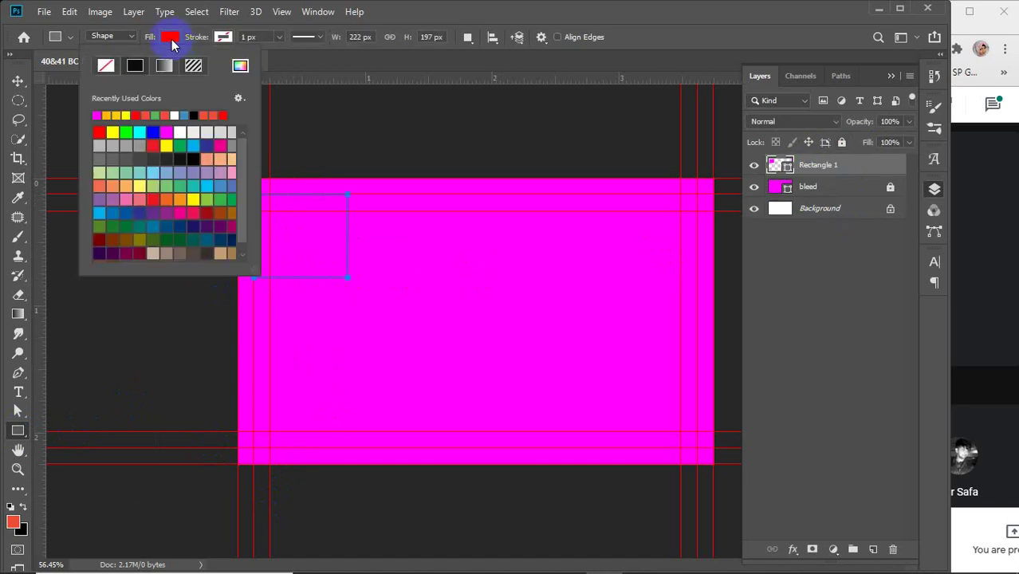
pyautogui.click(108, 115)
pyautogui.click(169, 37)
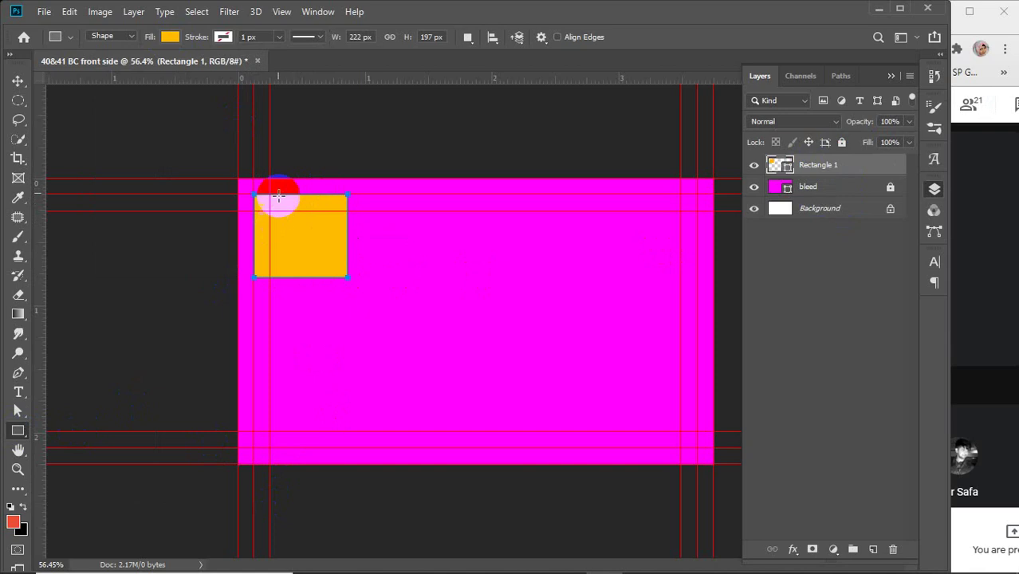
pyautogui.click(830, 168)
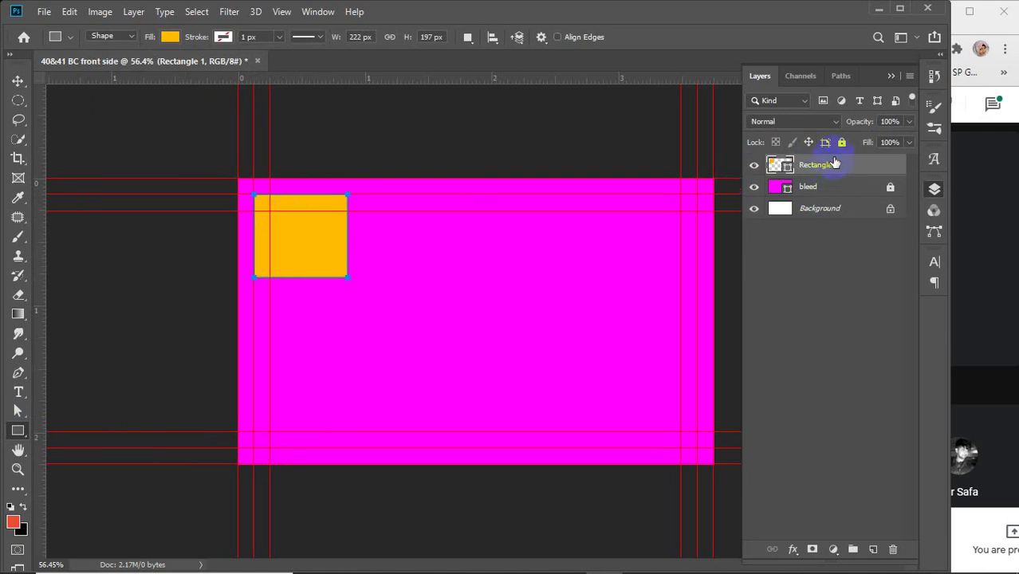
pyautogui.press('Delete')
# Switch to the Rounded Rectangle tool and set its corner radius to 70 px
pyautogui.rightClick(17, 434)
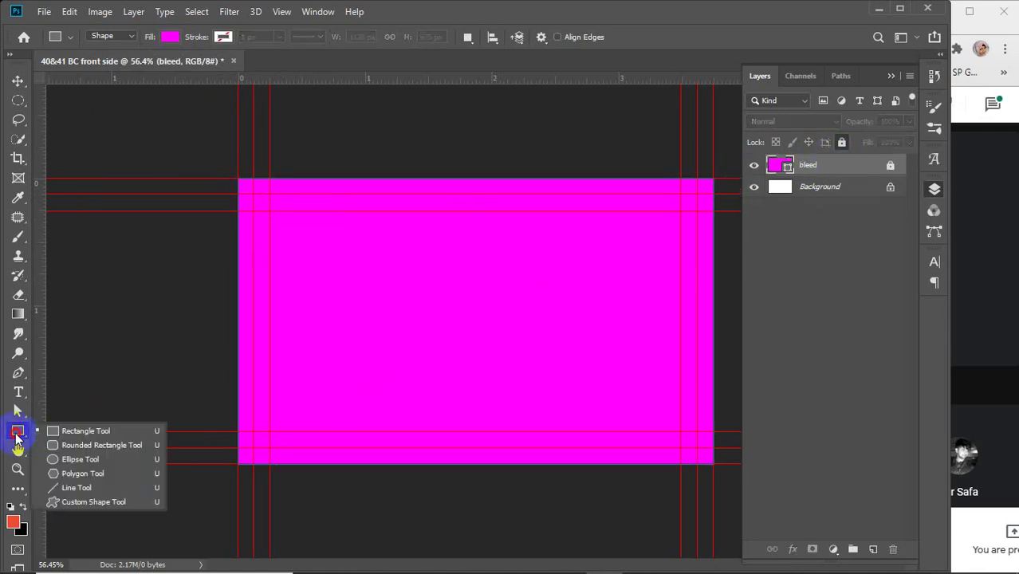
pyautogui.click(64, 443)
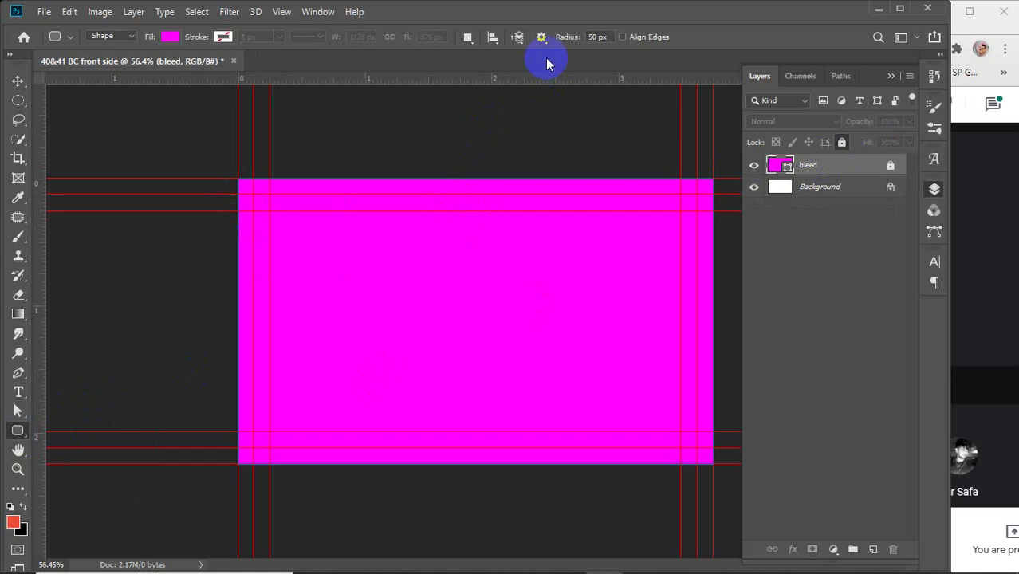
pyautogui.click(597, 37)
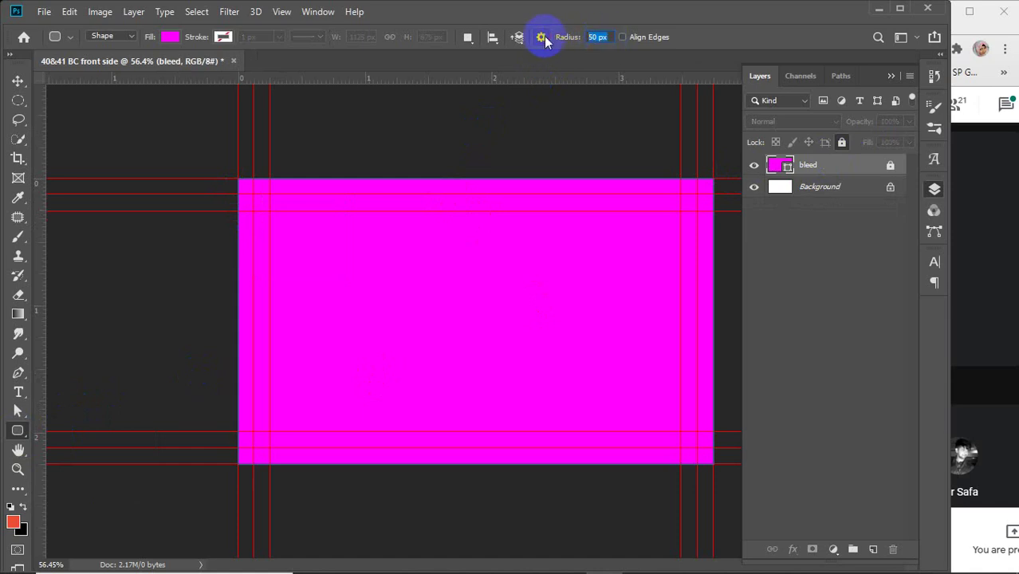
pyautogui.write('70')
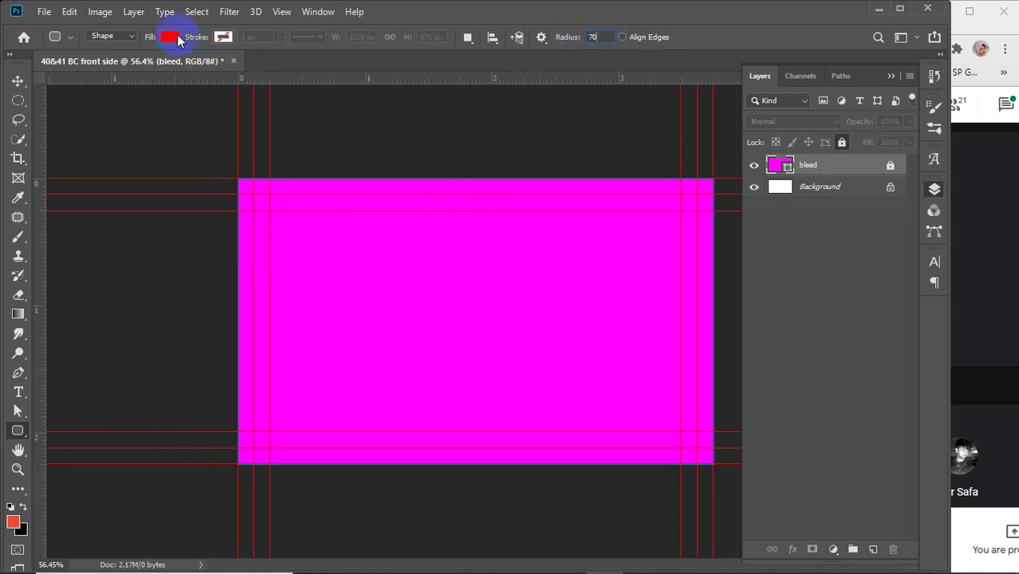
pyautogui.click(168, 38)
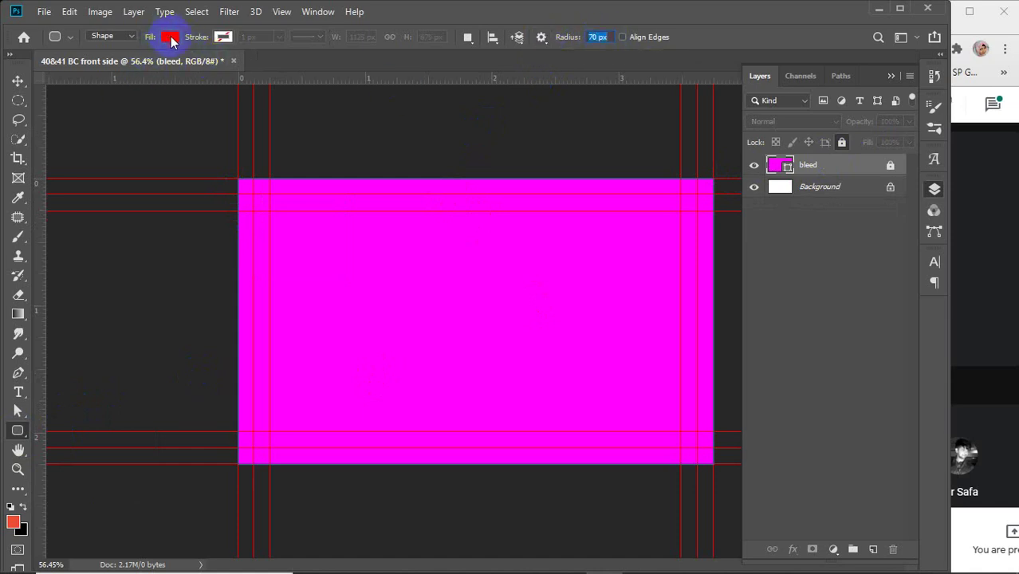
pyautogui.click(579, 41)
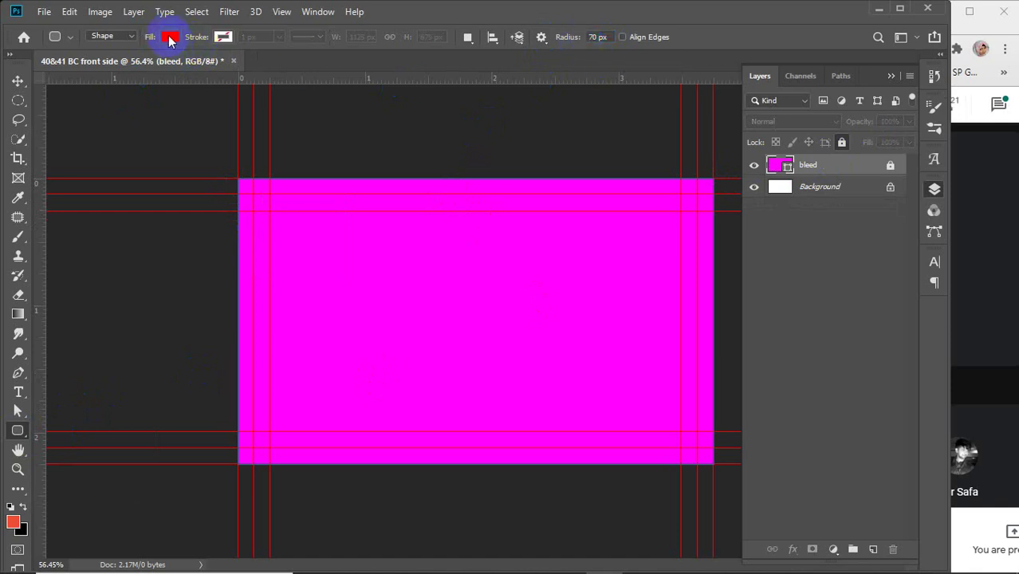
# With the bleed layer deselected, draw a 1050 × 600 px rounded rectangle between the trim guides with an orange-yellow fill
pyautogui.click(829, 288)
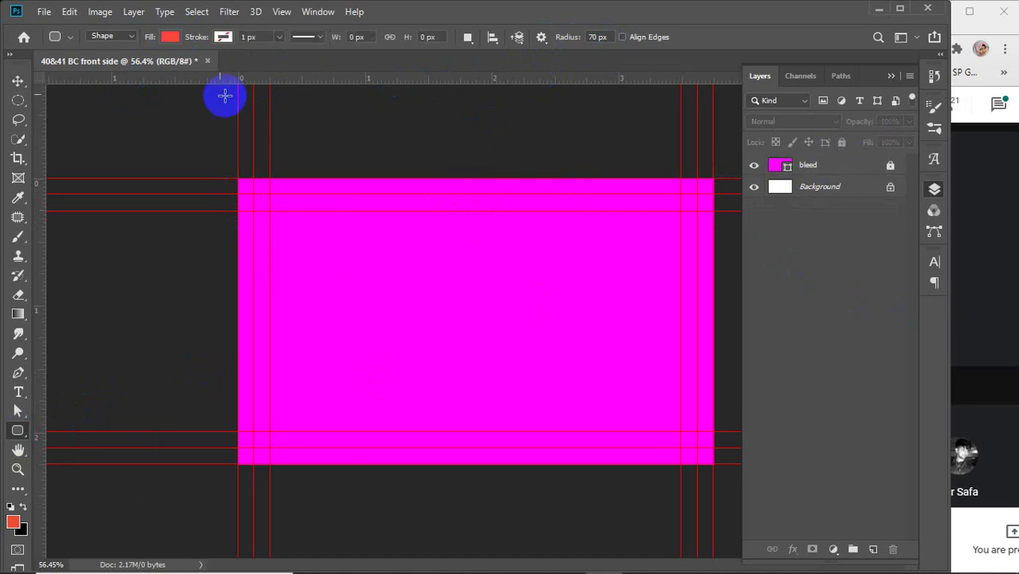
pyautogui.click(162, 36)
pyautogui.click(96, 116)
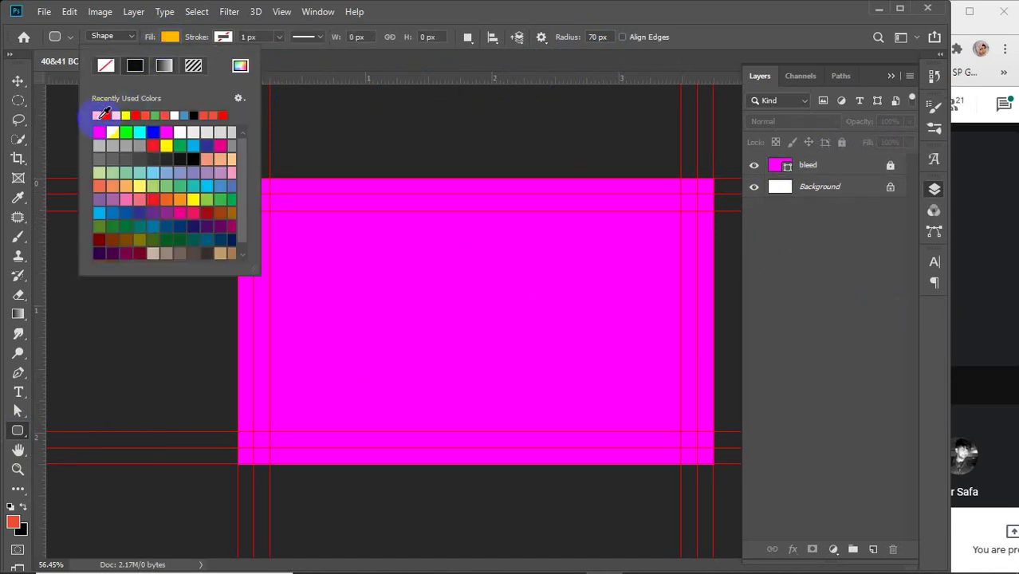
pyautogui.click(17, 431)
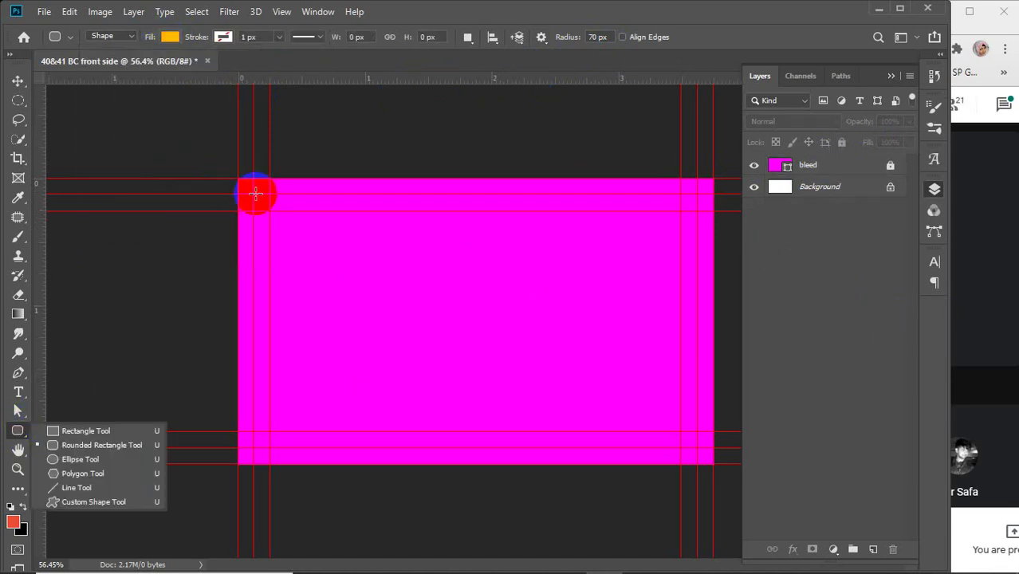
pyautogui.moveTo(254, 194); pyautogui.dragTo(692, 447)
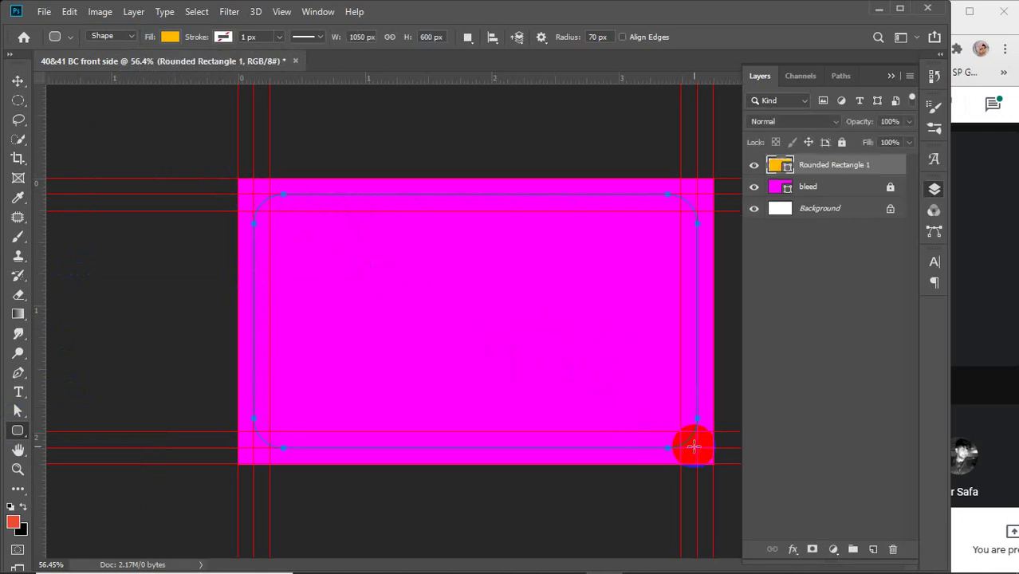
pyautogui.click(18, 82)
pyautogui.click(114, 296)
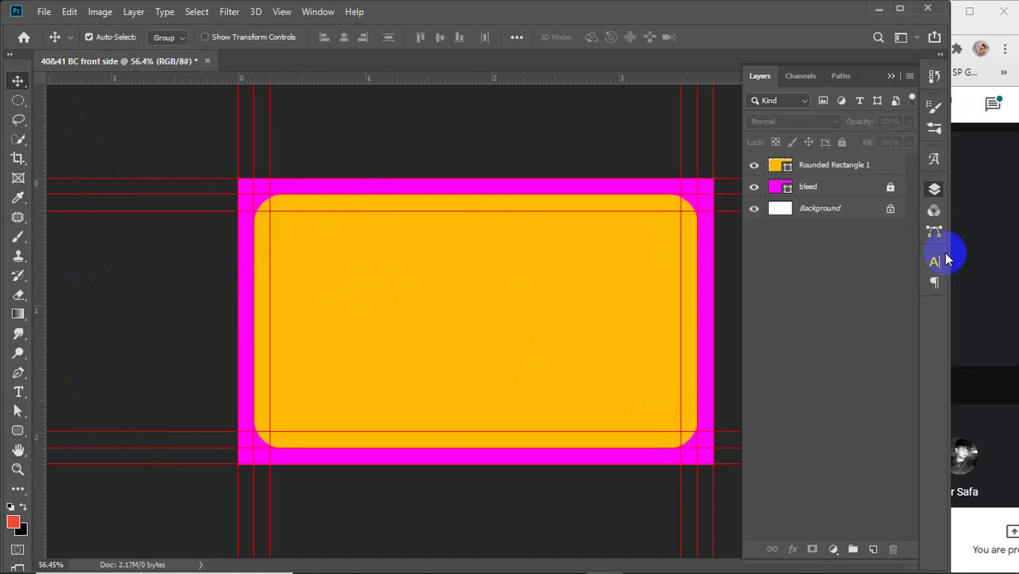
# Rename the orange-yellow shape's layer to "rounded rectangle BC"
pyautogui.doubleClick(834, 167)
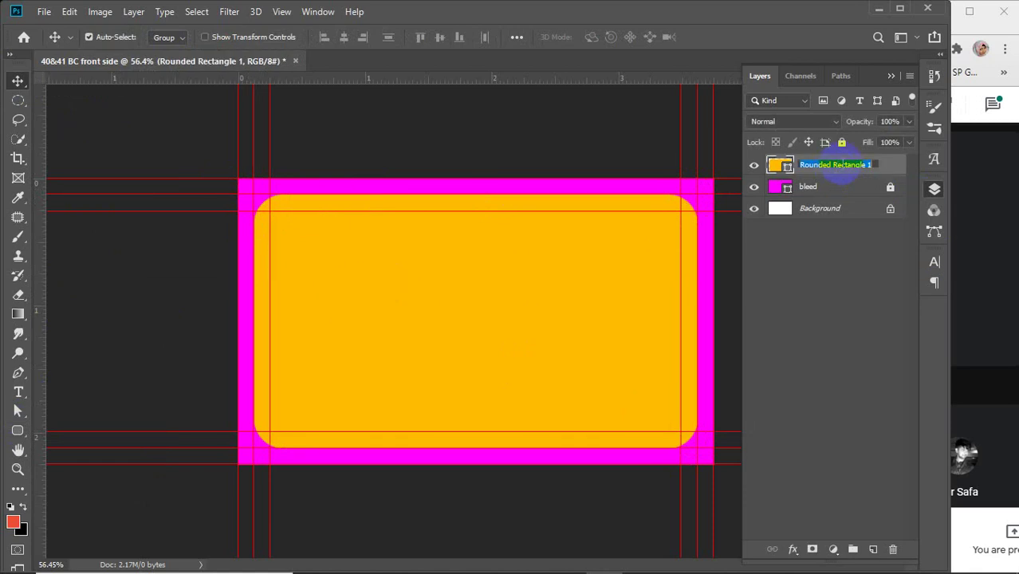
pyautogui.write('R')
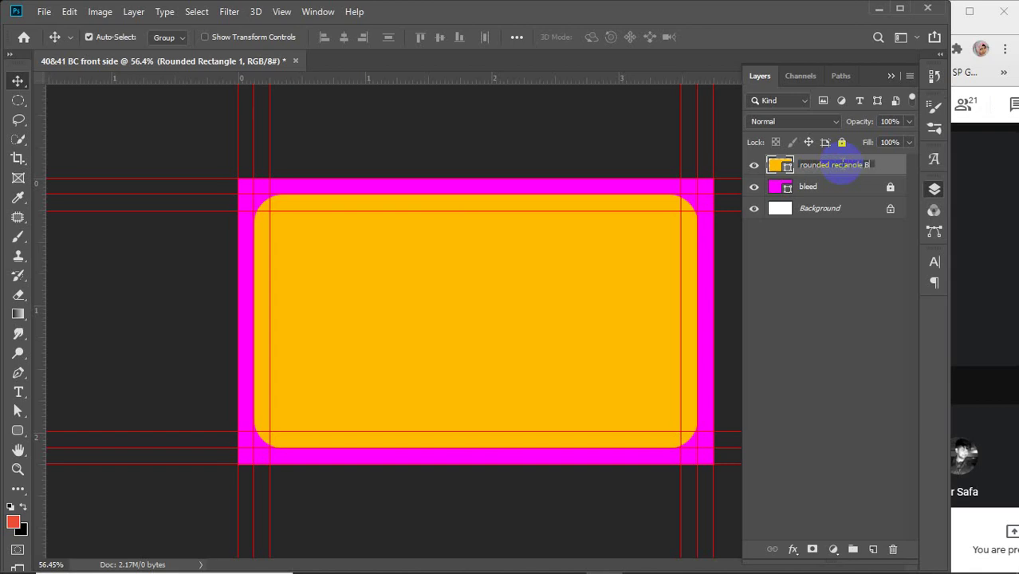
pyautogui.write('C')
pyautogui.click(863, 300)
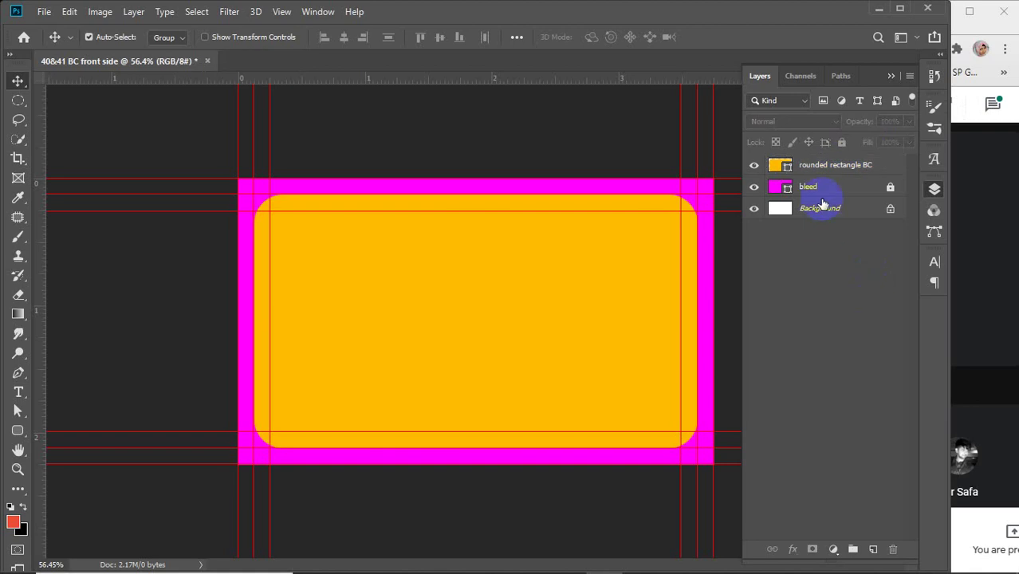
# Duplicate the rounded rectangle BC layer and remove the fill from the copy
pyautogui.click(814, 172)
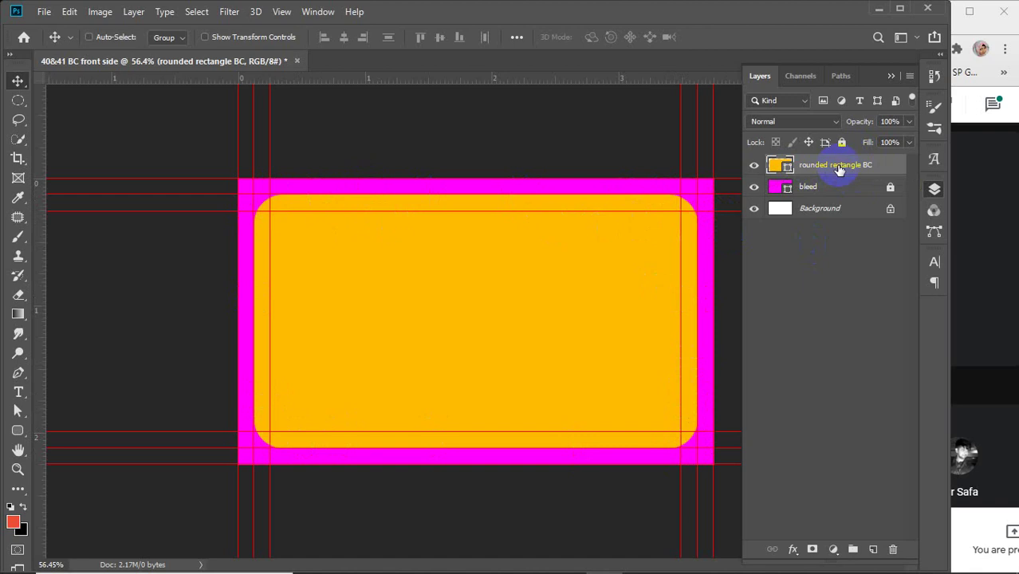
pyautogui.hotkey('ctrl', 'j')
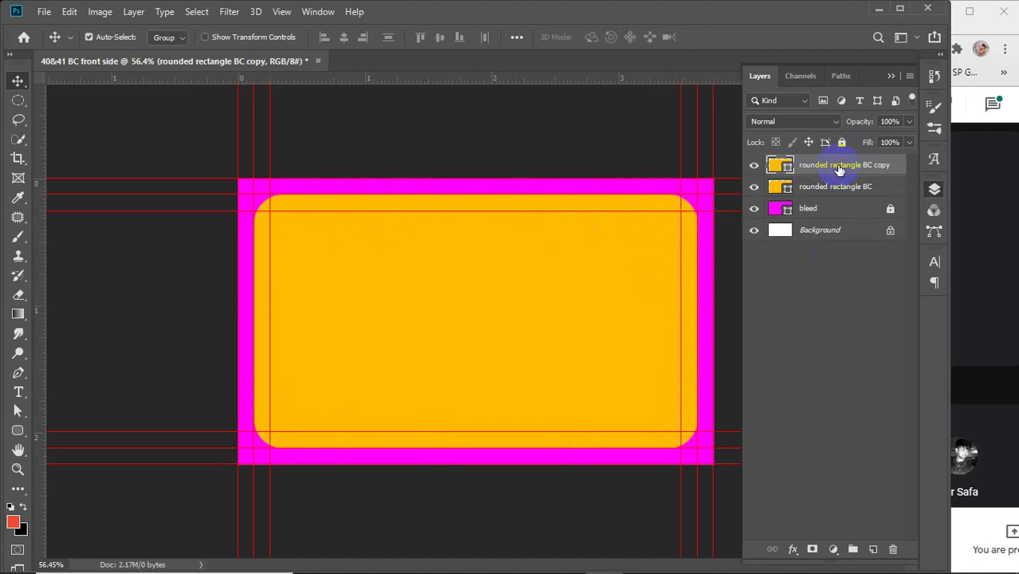
pyautogui.click(17, 428)
pyautogui.click(170, 37)
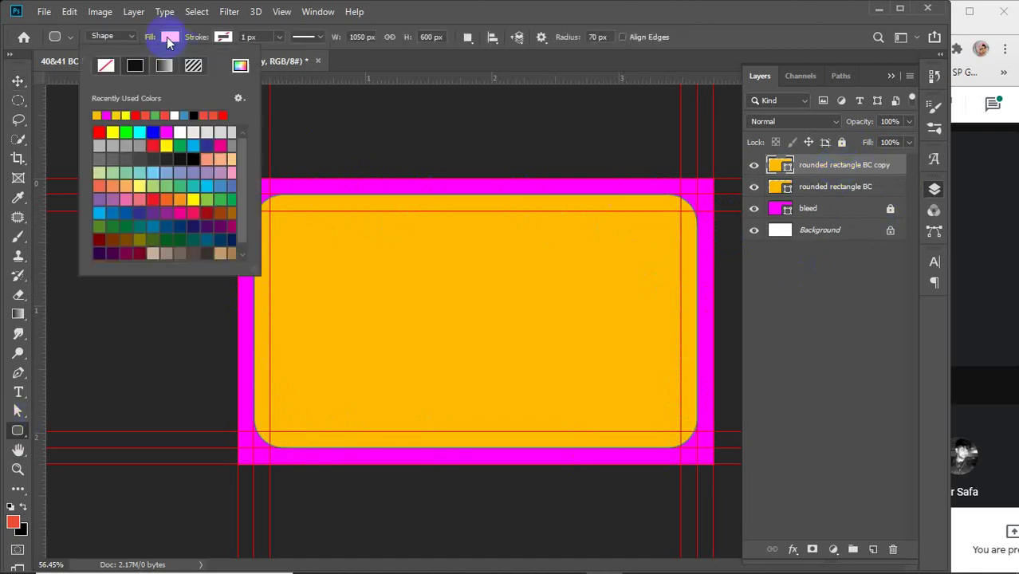
pyautogui.click(107, 70)
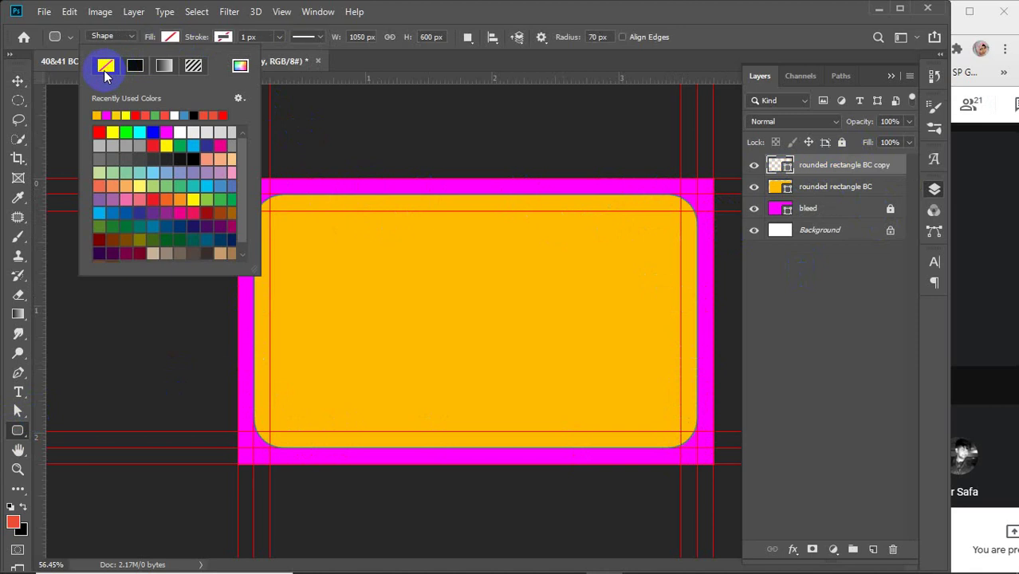
# Give the unfilled rounded rectangle copy a black stroke 2 px wide
pyautogui.click(222, 38)
pyautogui.click(188, 66)
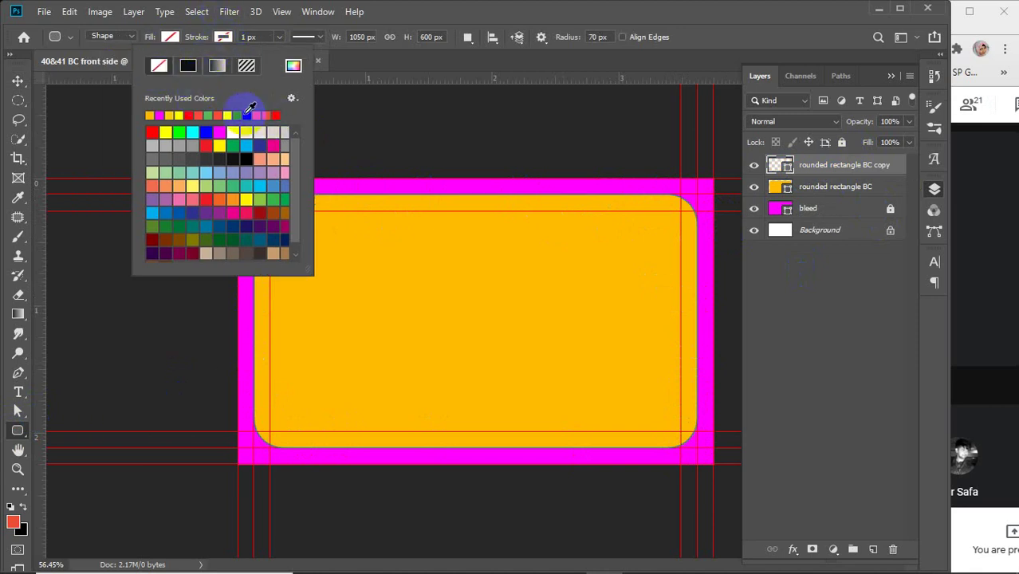
pyautogui.moveTo(262, 37); pyautogui.dragTo(232, 42)
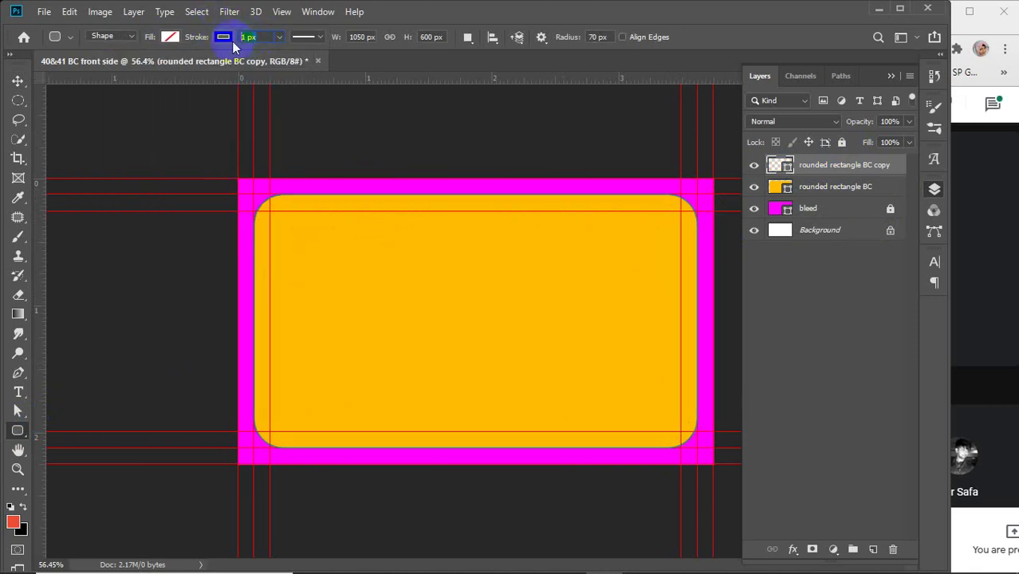
pyautogui.press('Return')
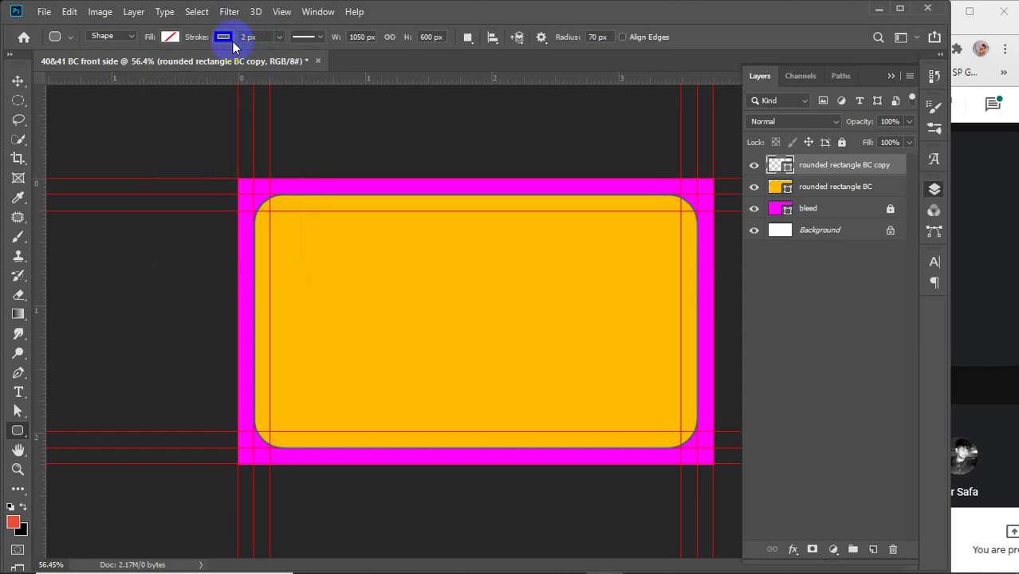
# Rename the rounded rectangle BC copy layer to "diy cut"
pyautogui.doubleClick(838, 166)
pyautogui.write('di')
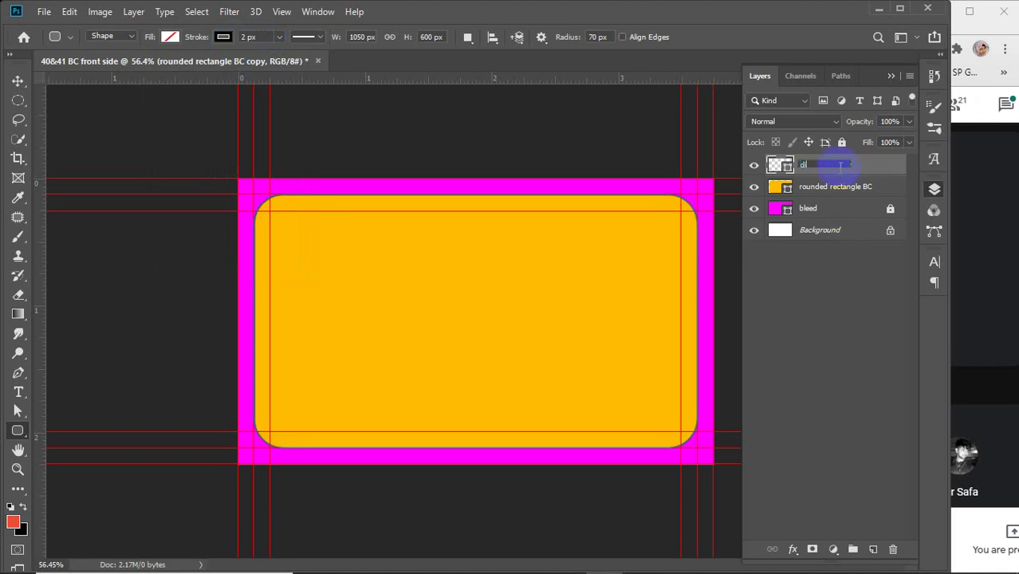
pyautogui.write('v')
pyautogui.write(' cut')
pyautogui.press('Return')
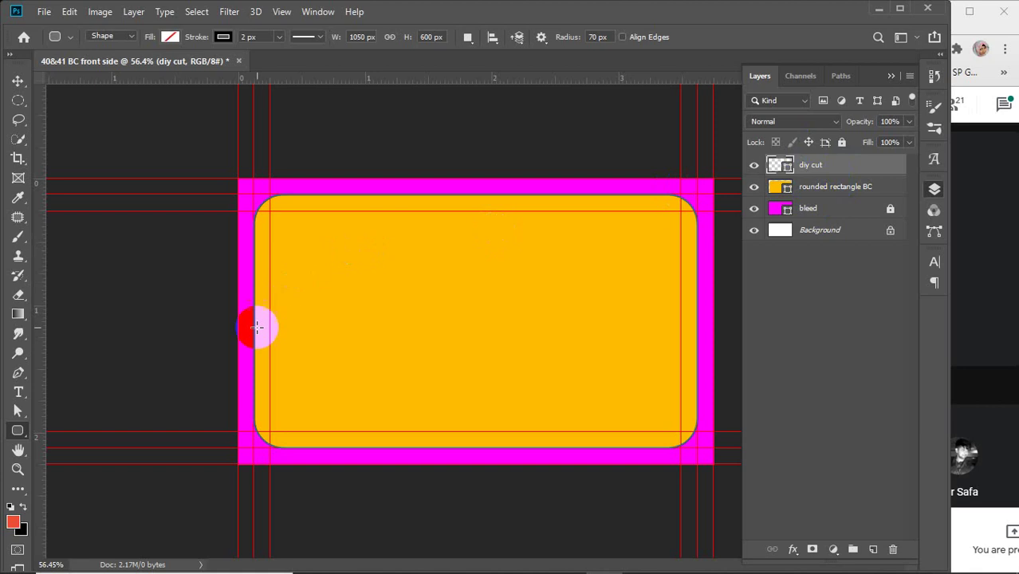
pyautogui.click(17, 81)
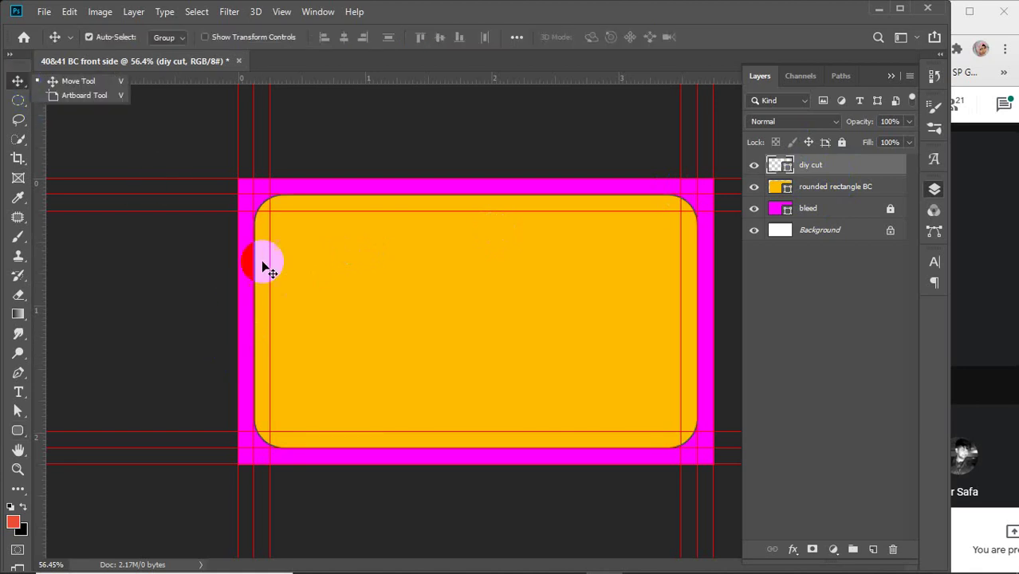
pyautogui.moveTo(278, 209); pyautogui.dragTo(718, 227)
pyautogui.click(707, 225)
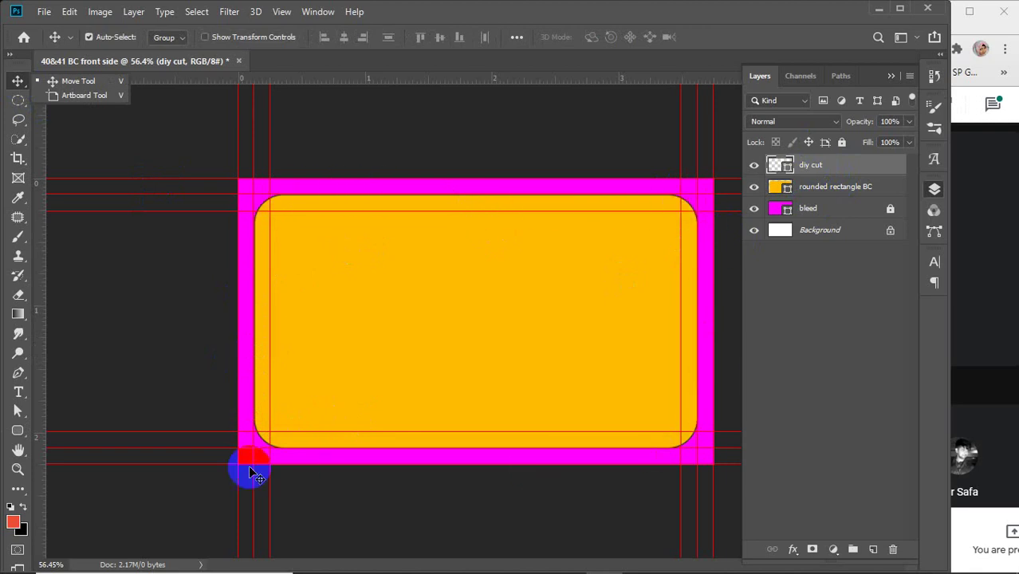
pyautogui.click(836, 165)
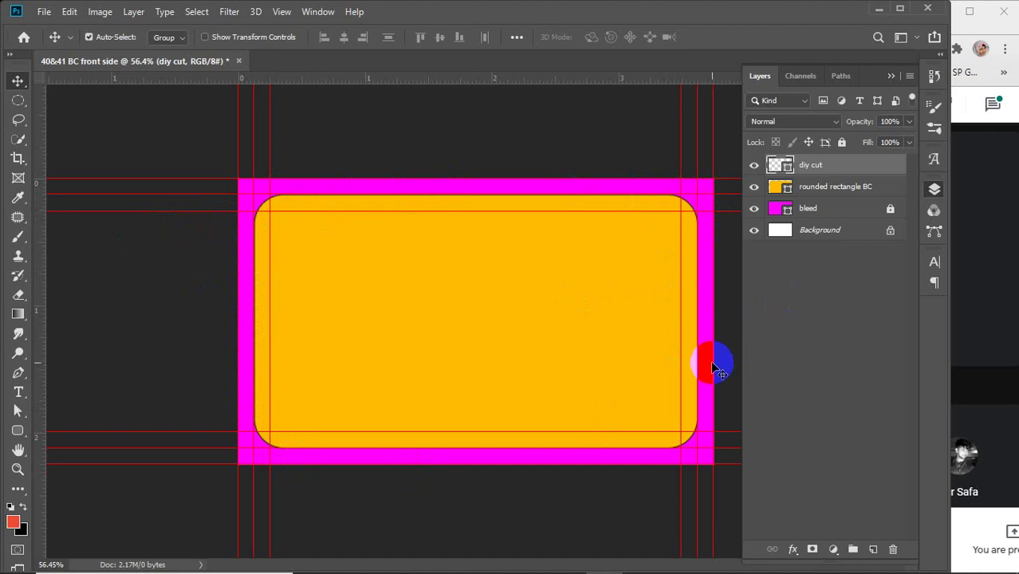
# With the Rounded Rectangle tool active, set the diy cut outline's stroke alignment to outside
pyautogui.click(19, 431)
pyautogui.click(319, 38)
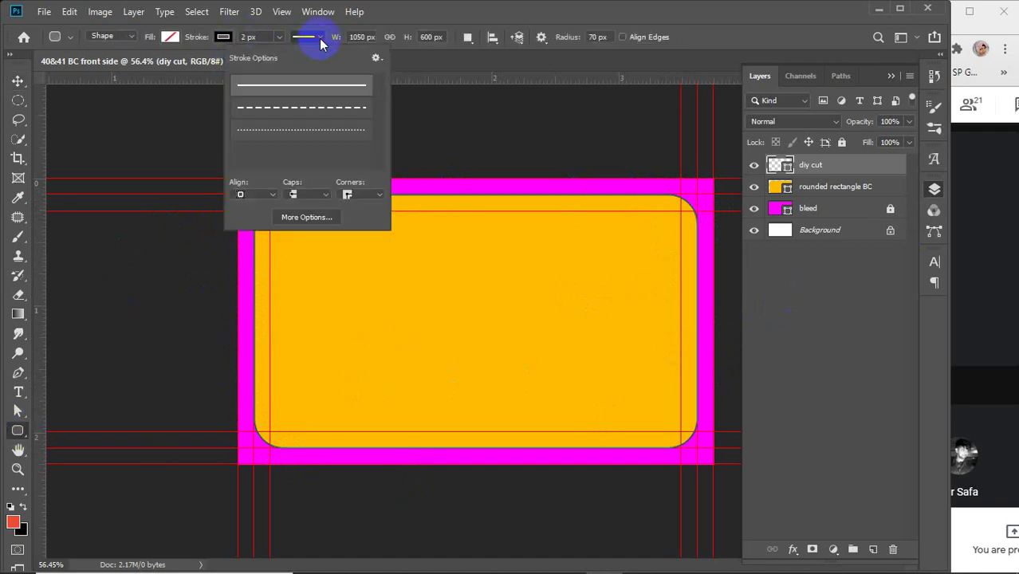
pyautogui.click(267, 195)
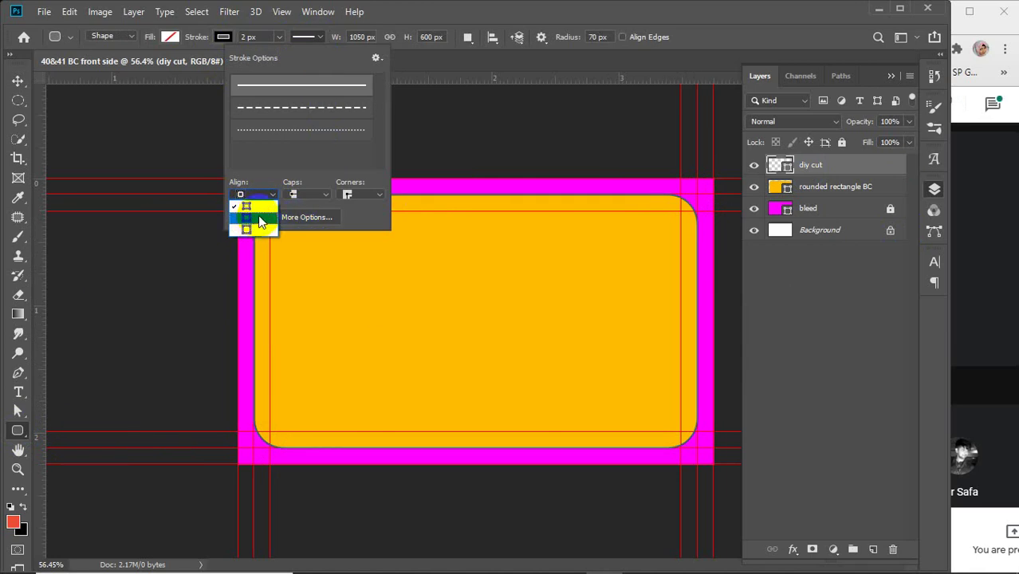
pyautogui.click(252, 229)
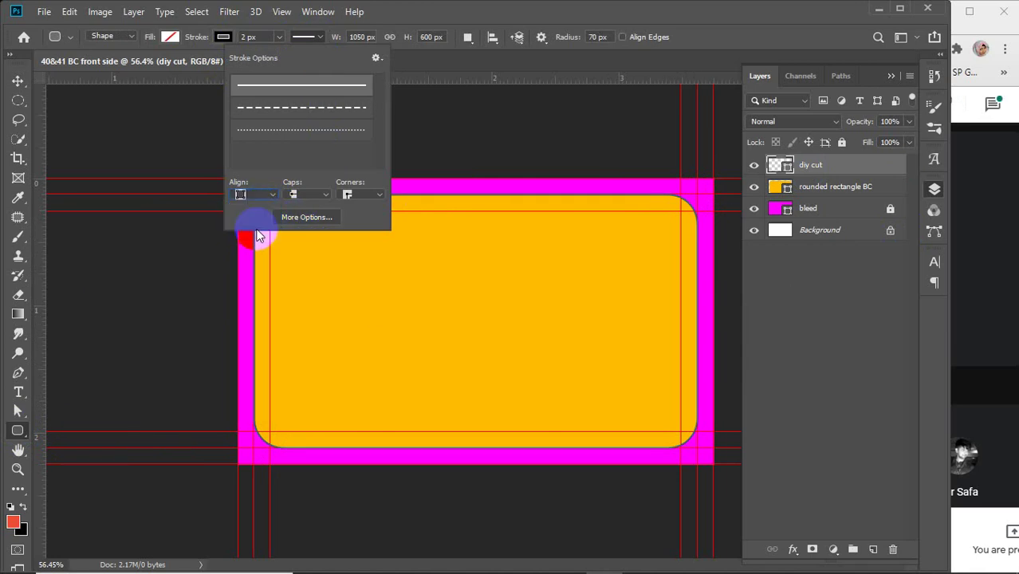
# Try a 20 px stroke width on the diy cut outline
pyautogui.click(264, 38)
pyautogui.moveTo(264, 37); pyautogui.dragTo(235, 38)
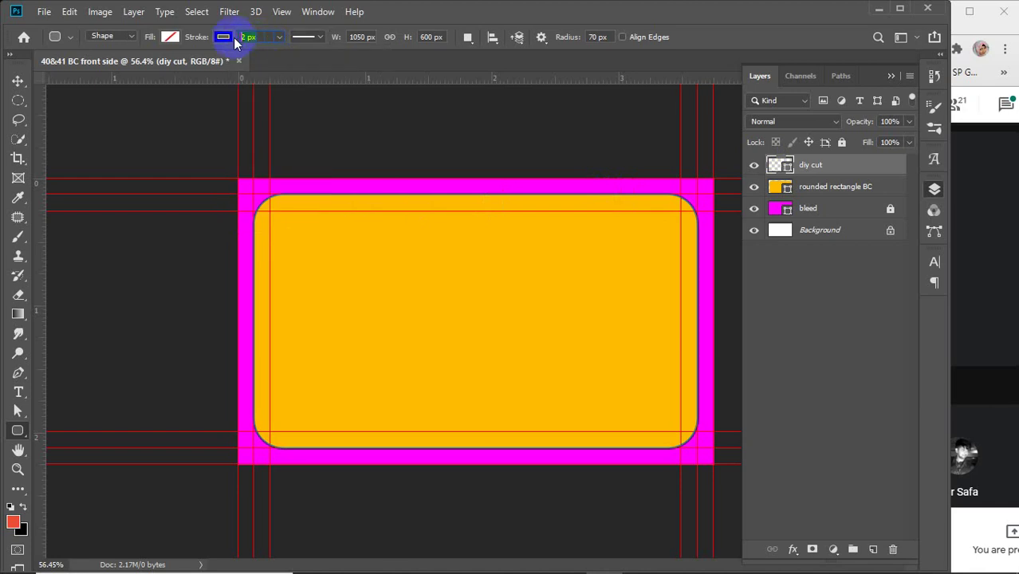
pyautogui.write('2')
pyautogui.press('Return')
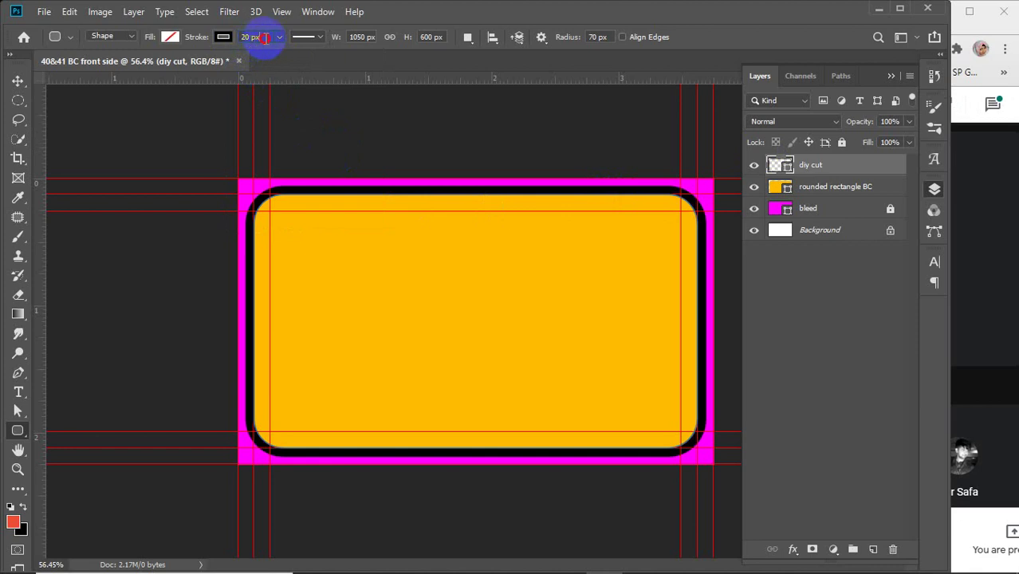
# Set the diy cut outline's stroke width to 1 px
pyautogui.moveTo(268, 37); pyautogui.dragTo(227, 38)
pyautogui.write('1')
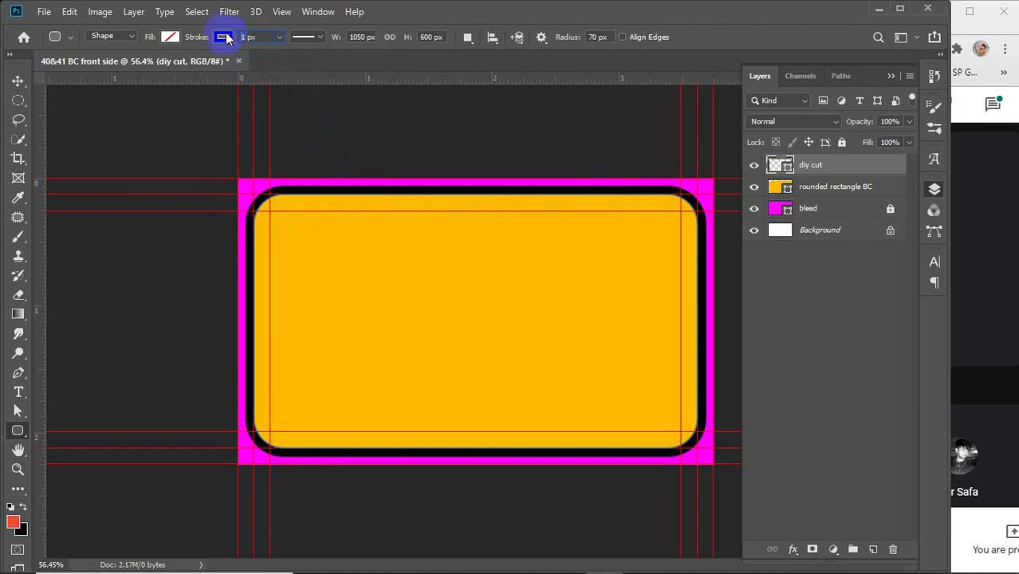
pyautogui.press('Return')
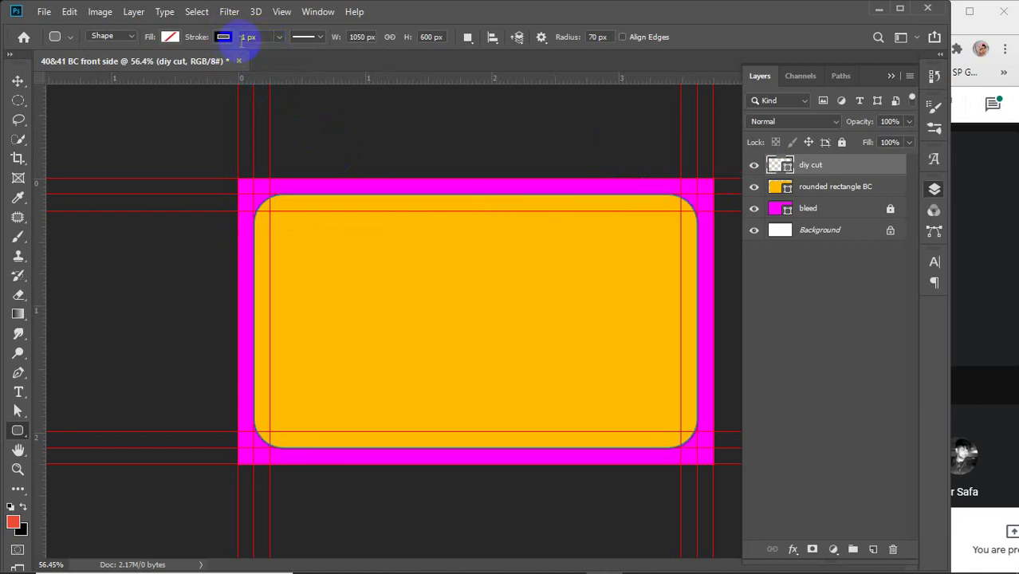
pyautogui.click(279, 36)
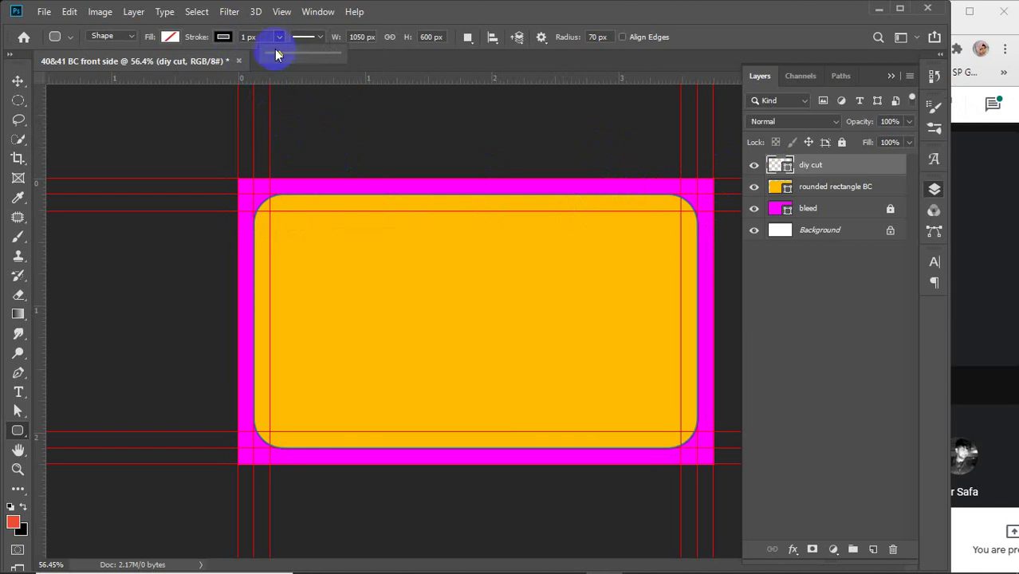
pyautogui.click(320, 37)
pyautogui.click(267, 195)
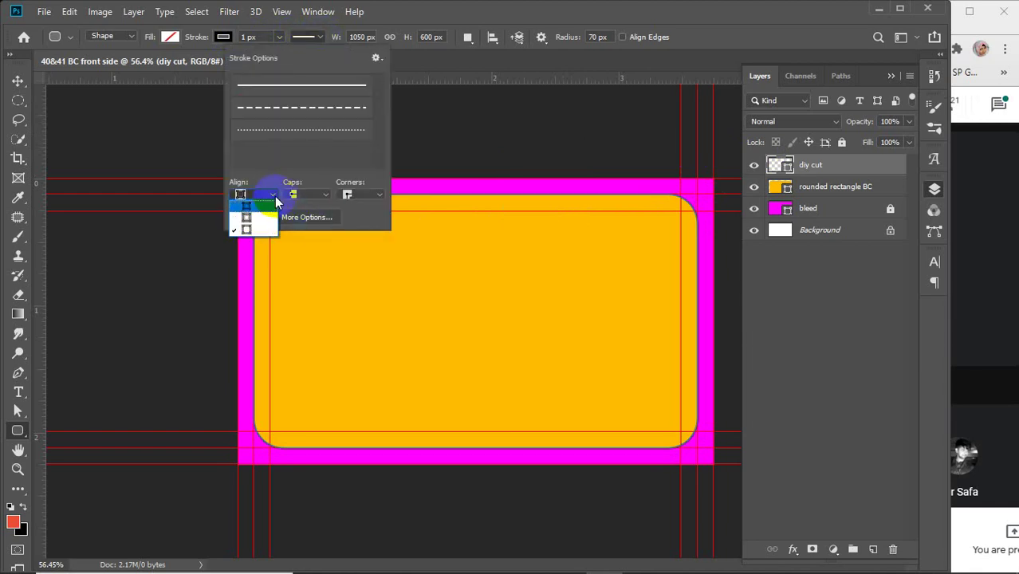
pyautogui.click(272, 196)
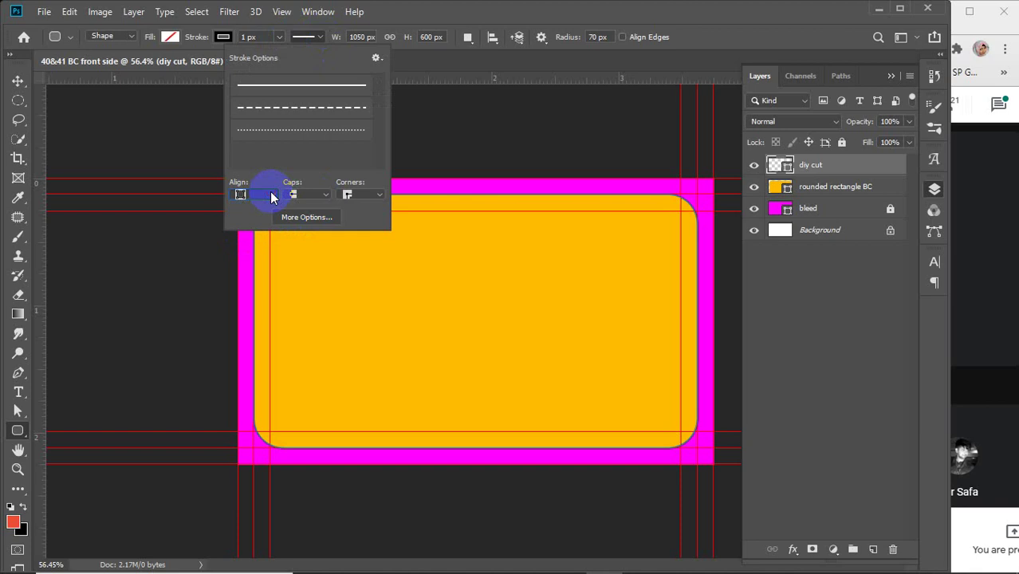
# Switch to the Move tool and fully lock the diy cut layer
pyautogui.click(18, 80)
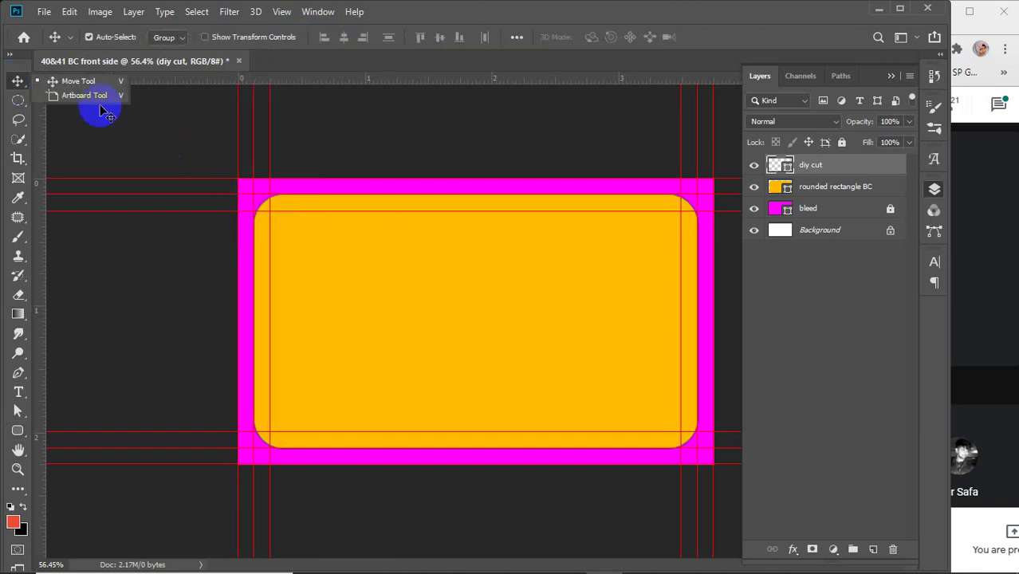
pyautogui.click(861, 172)
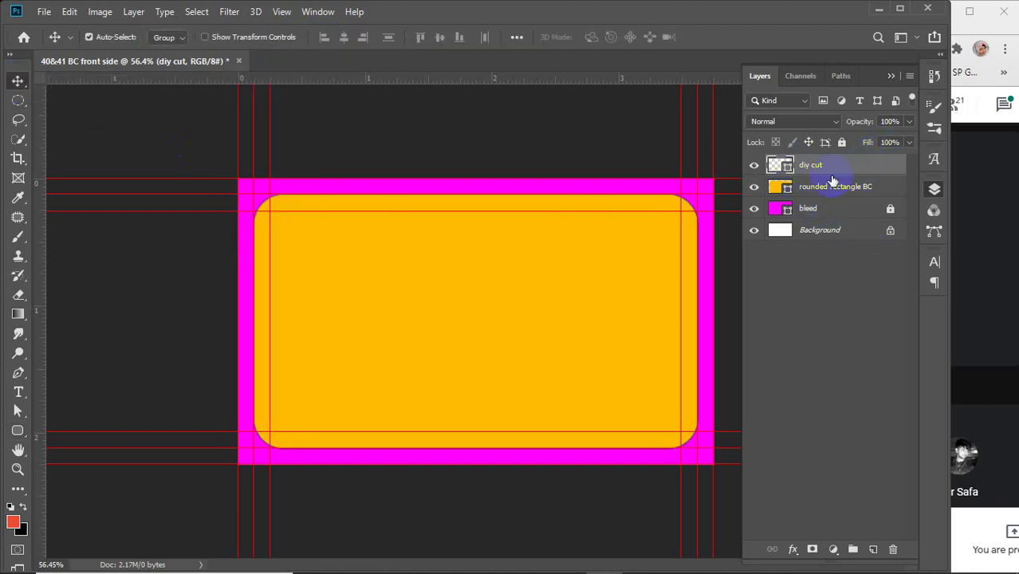
pyautogui.click(841, 144)
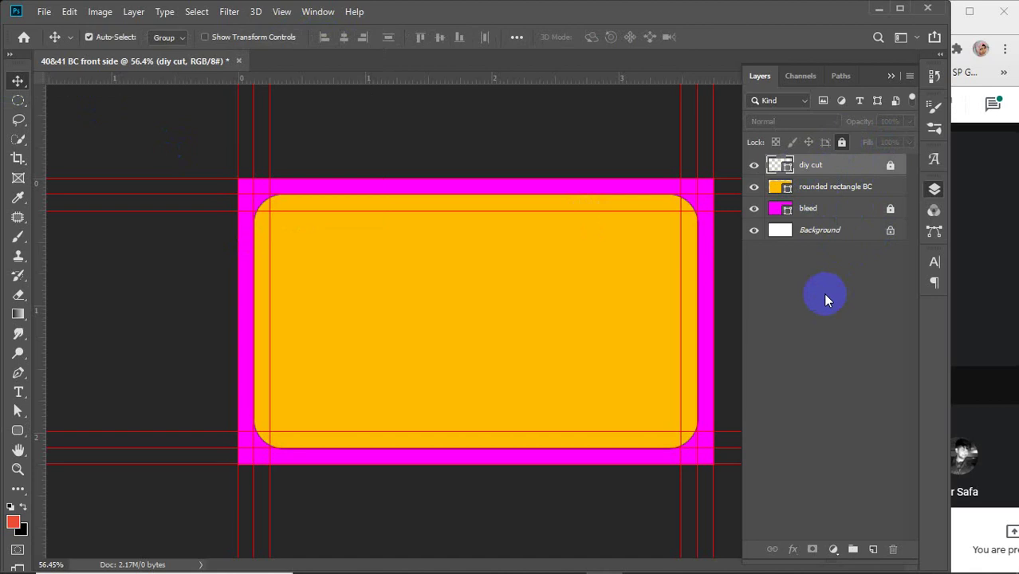
# Select the rounded rectangle BC layer and briefly hide it to check the cut outline against the bleed
pyautogui.click(833, 186)
pyautogui.click(753, 187)
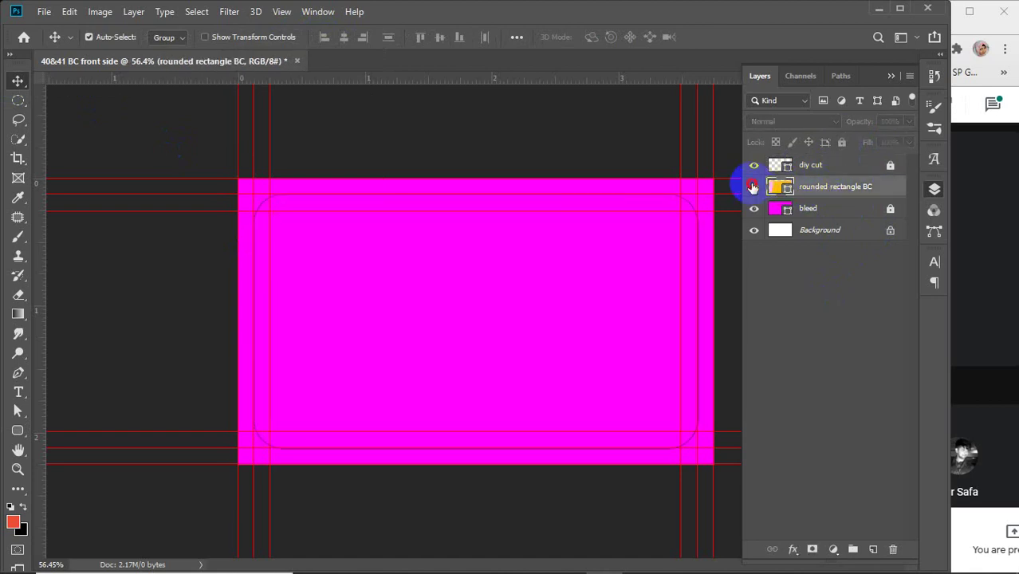
pyautogui.click(753, 186)
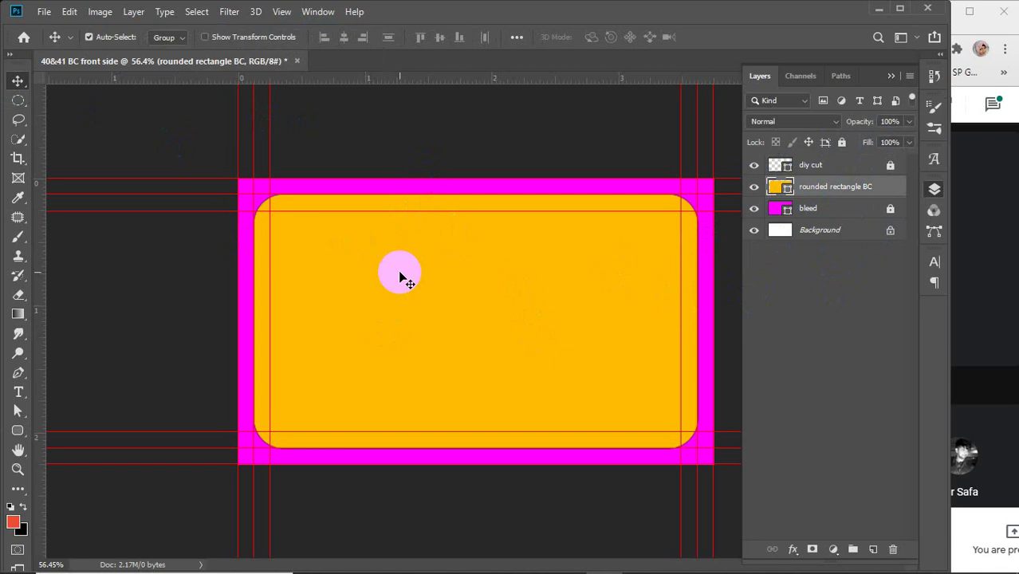
# Switch to the Chrome window with the business card bleed image search and close the passport size photo tab
pyautogui.moveTo(441, 570)
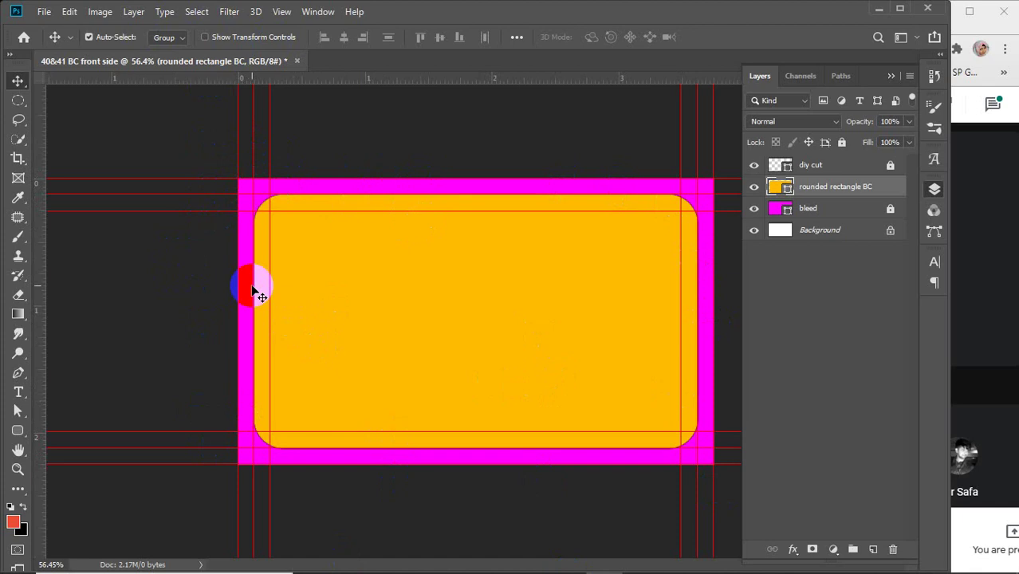
pyautogui.moveTo(273, 571)
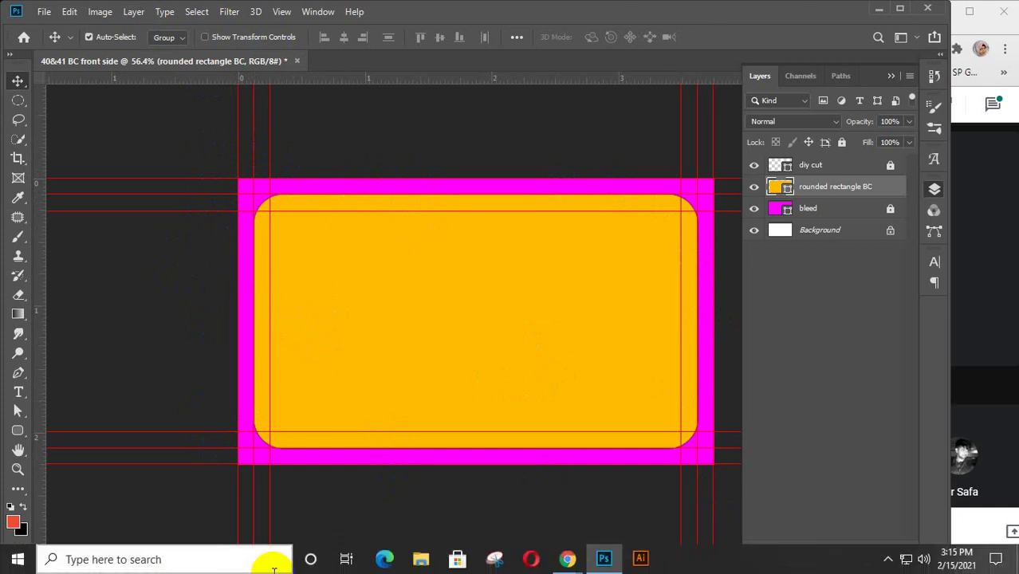
pyautogui.moveTo(567, 559)
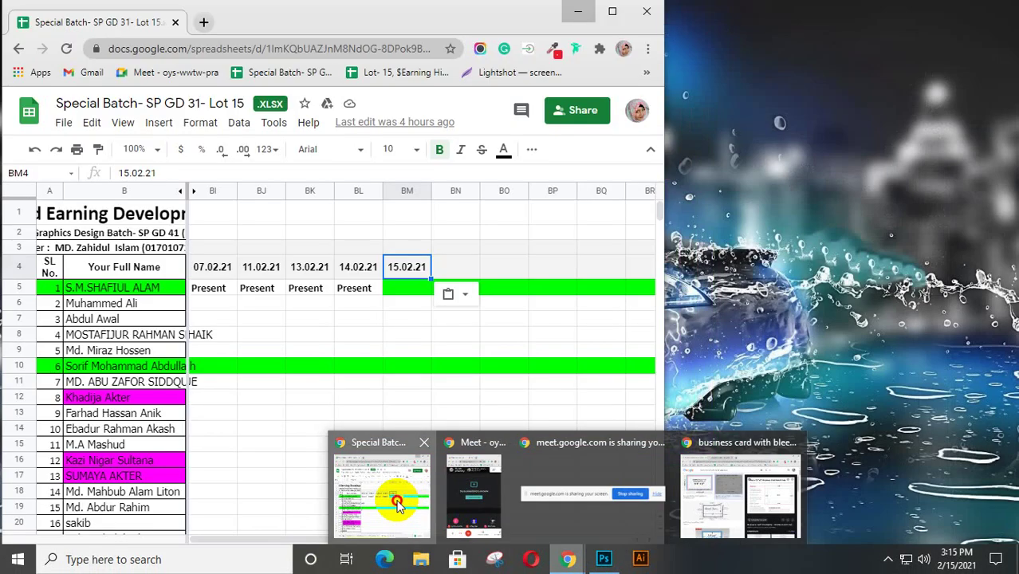
pyautogui.click(398, 504)
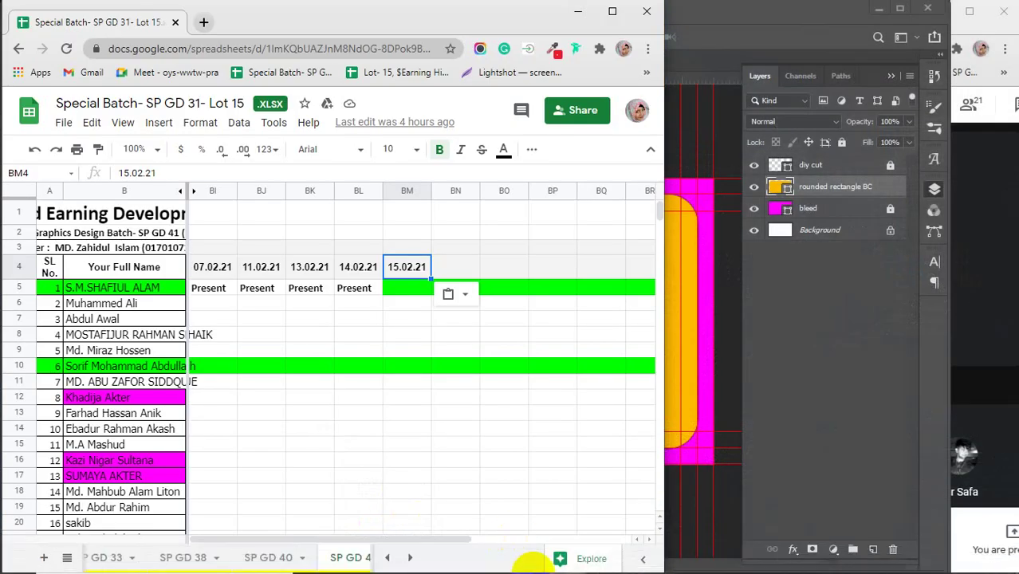
pyautogui.moveTo(566, 566)
pyautogui.click(741, 502)
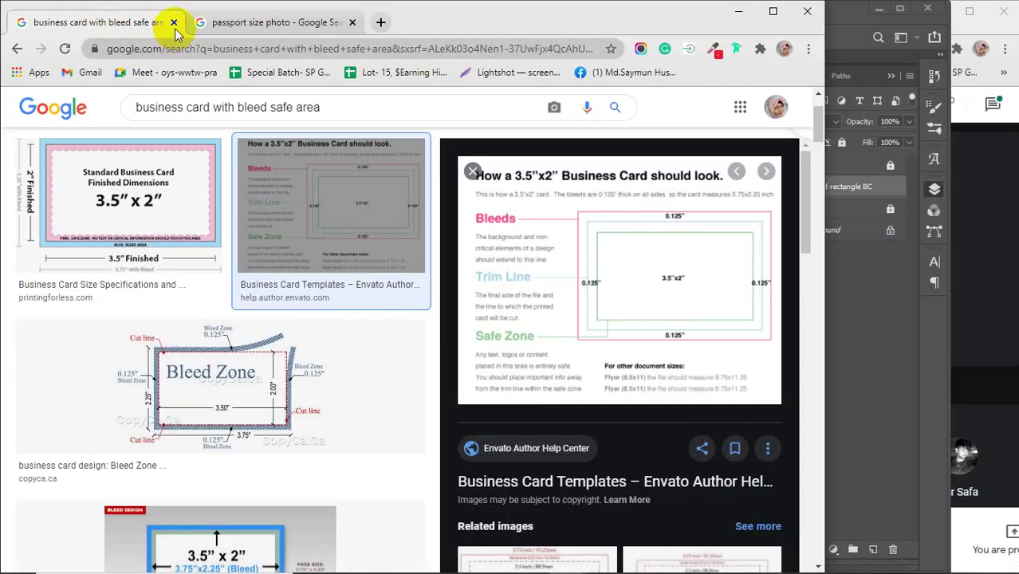
pyautogui.click(351, 22)
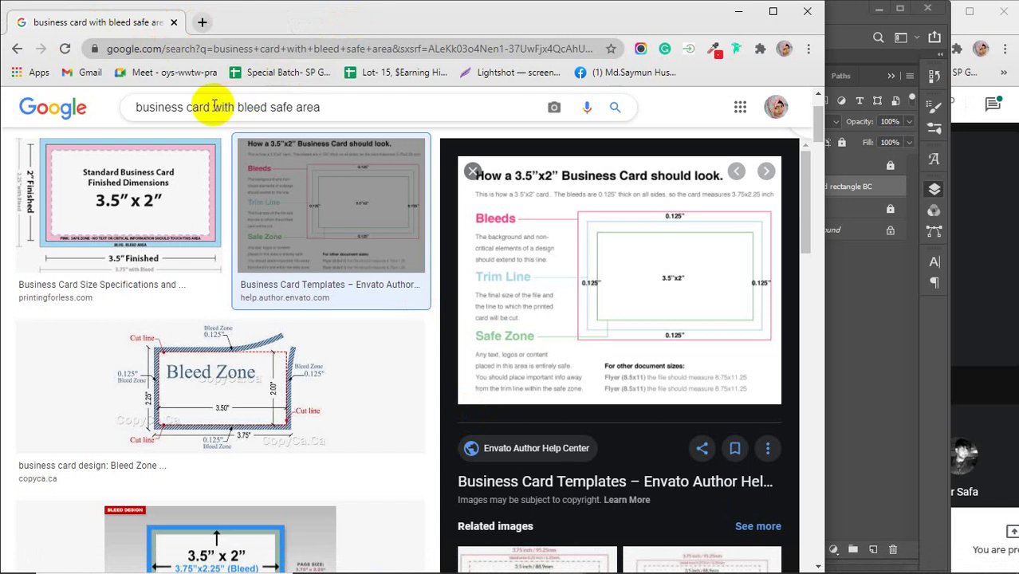
# Shorten the image search query to "business card" and run it
pyautogui.moveTo(212, 106); pyautogui.dragTo(341, 107)
pyautogui.press('BackSpace')
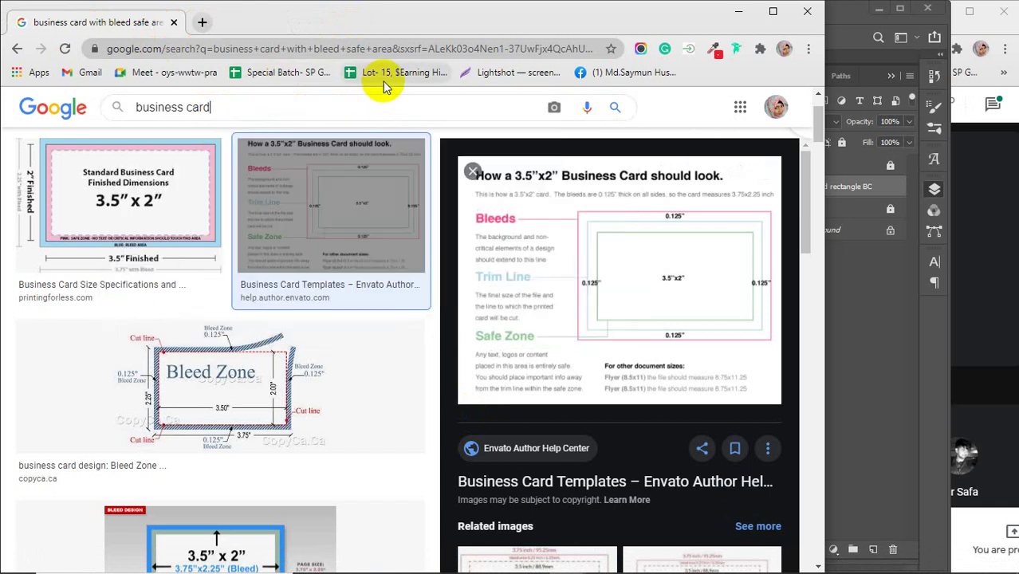
pyautogui.press('Return')
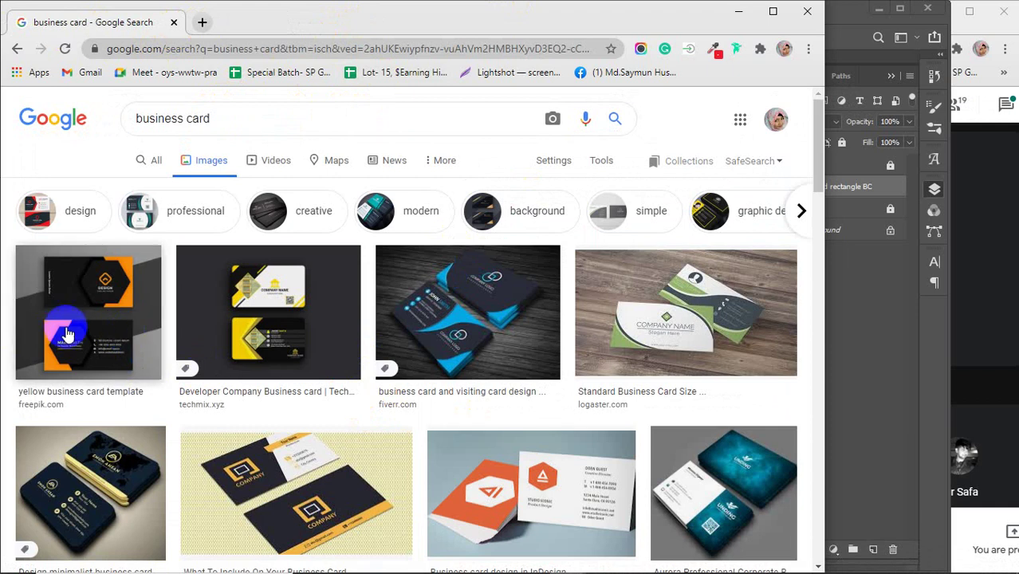
# Preview the black-and-orange, rounded dark blue, and white-and-green business card examples, and return to Photoshop
pyautogui.click(92, 326)
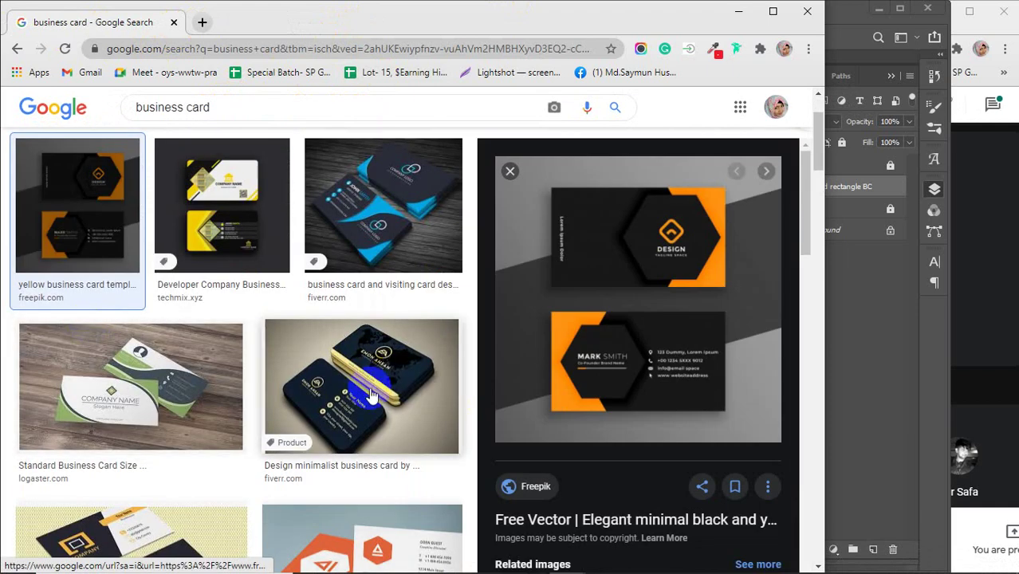
pyautogui.click(447, 364)
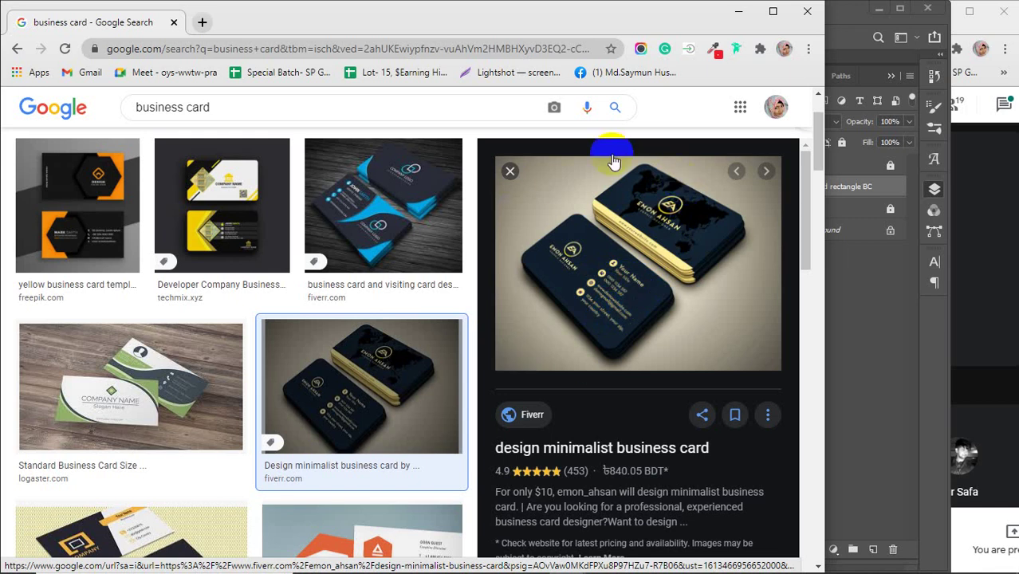
pyautogui.click(104, 405)
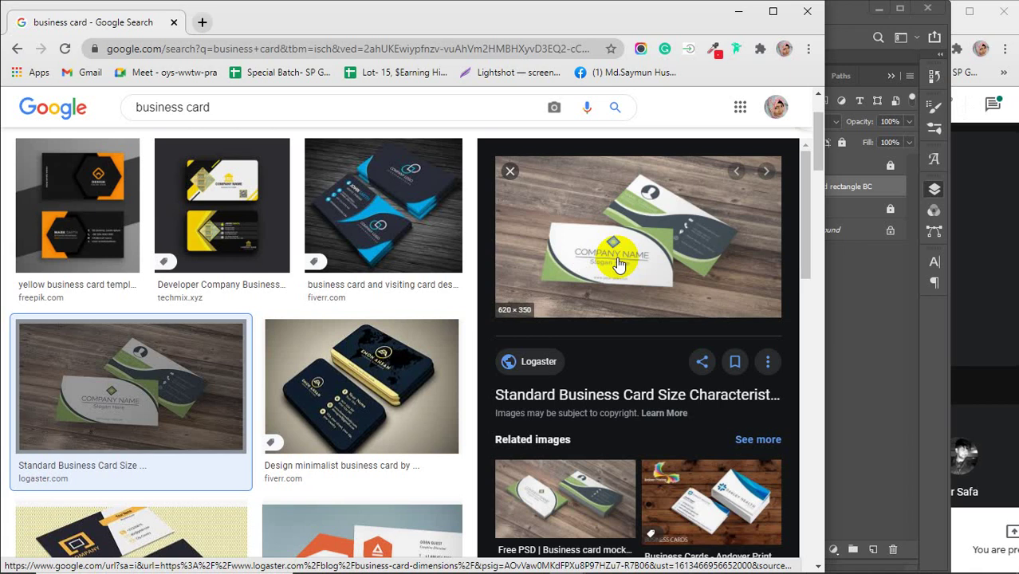
pyautogui.click(884, 352)
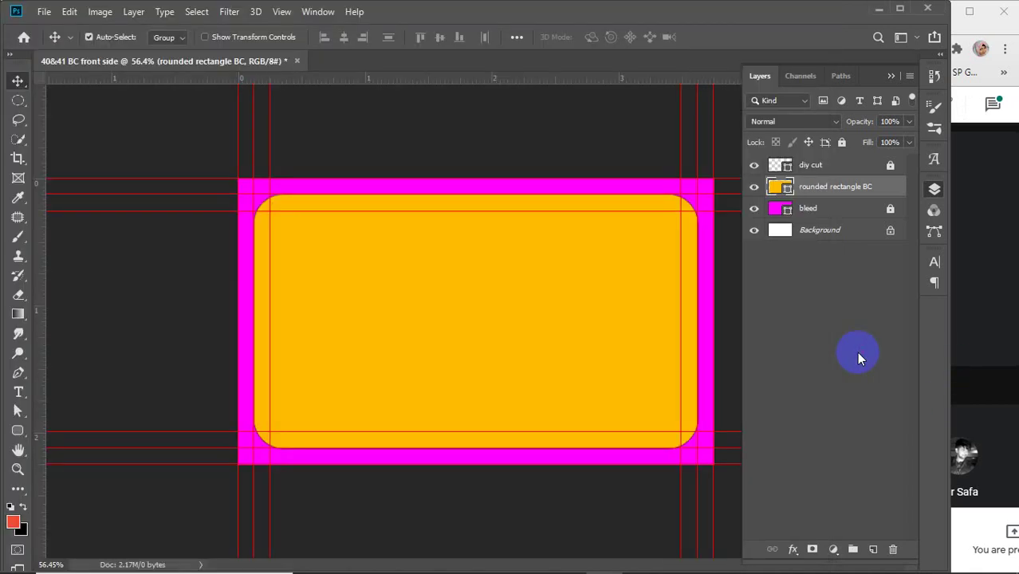
pyautogui.click(18, 391)
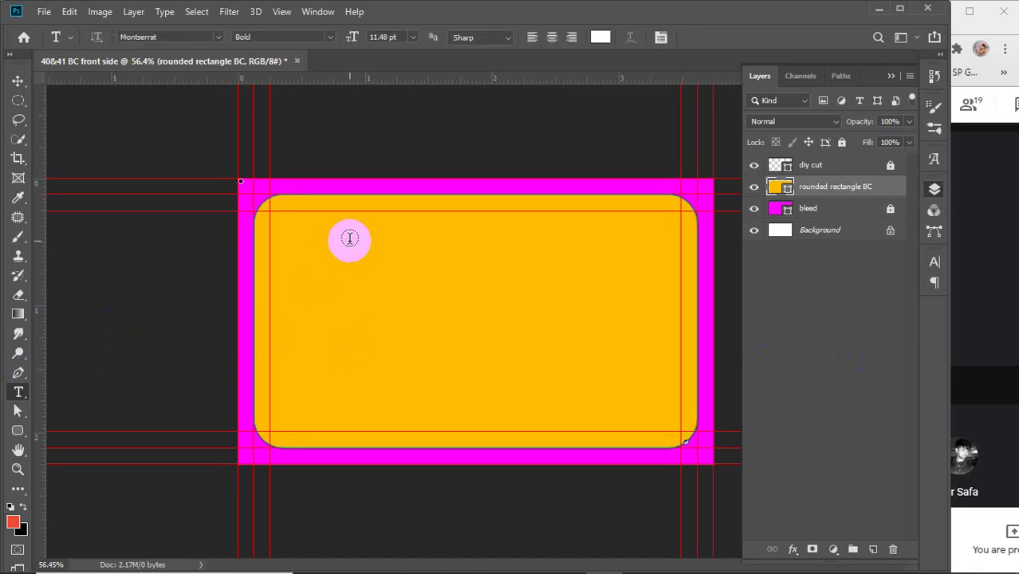
pyautogui.click(349, 237)
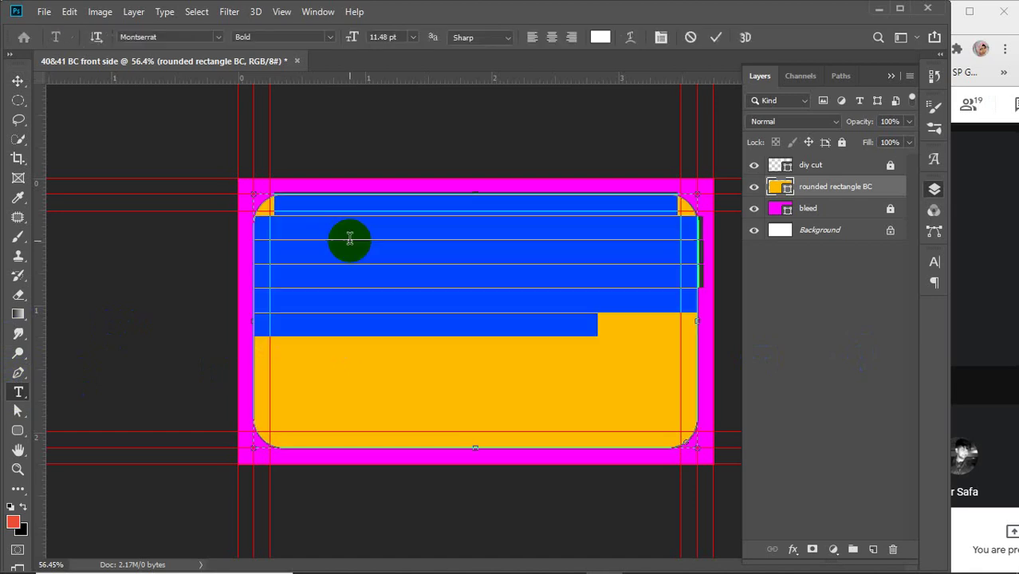
pyautogui.click(18, 80)
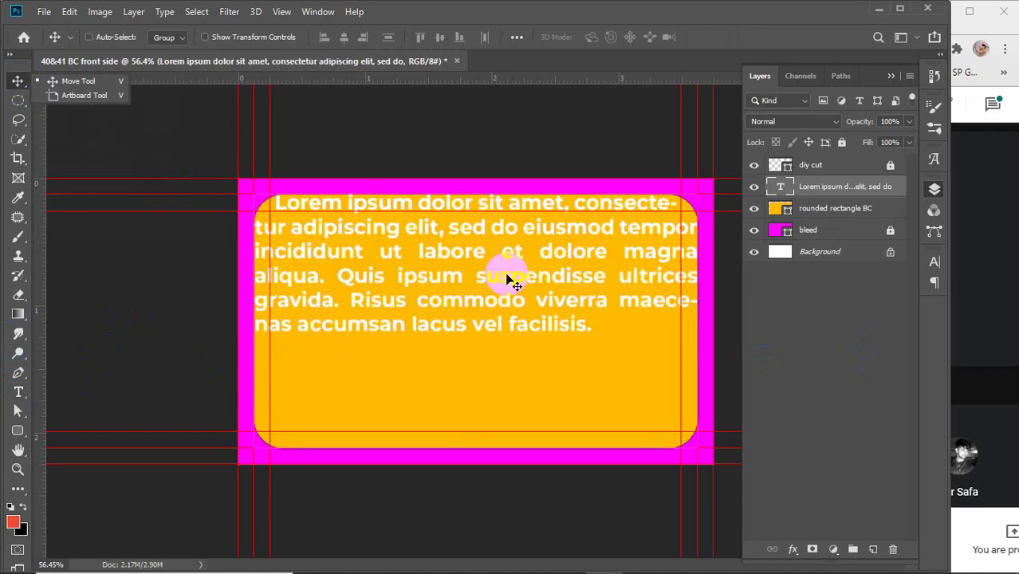
pyautogui.press('Delete')
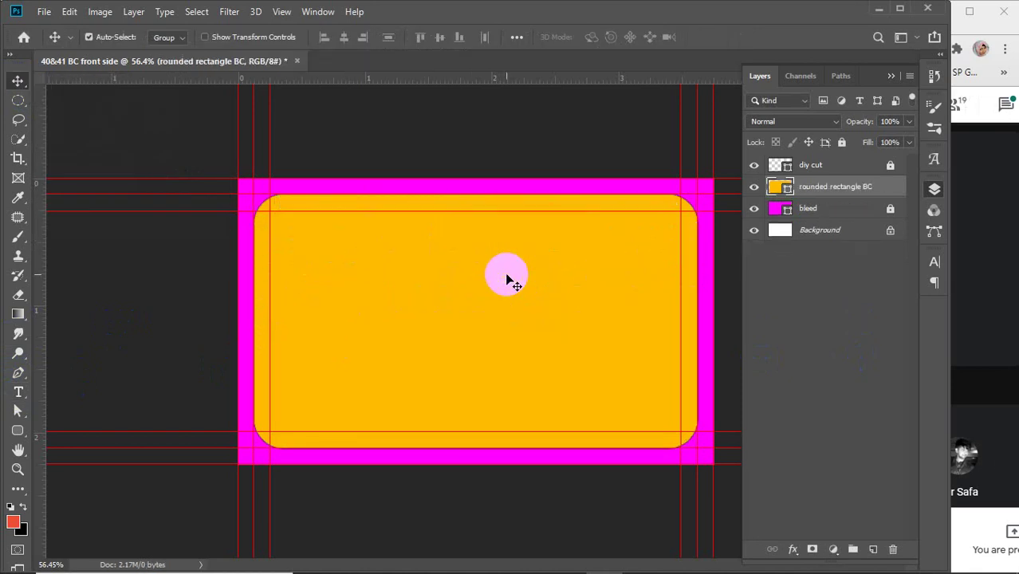
# Lock the rounded rectangle BC layer and add a "Lorem Ipsum" text line in the upper part of the card
pyautogui.click(842, 142)
pyautogui.click(18, 391)
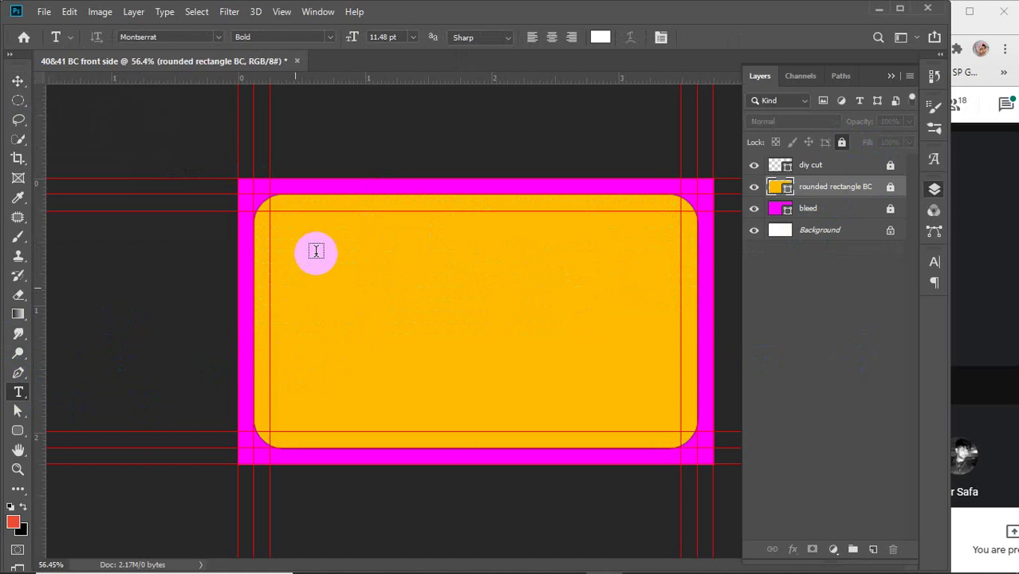
pyautogui.click(338, 231)
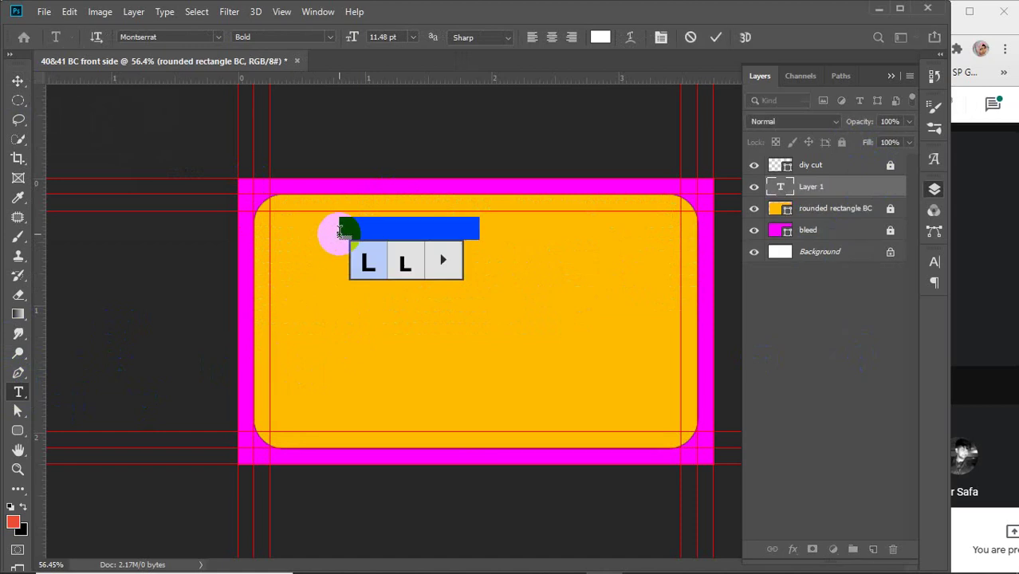
pyautogui.click(19, 83)
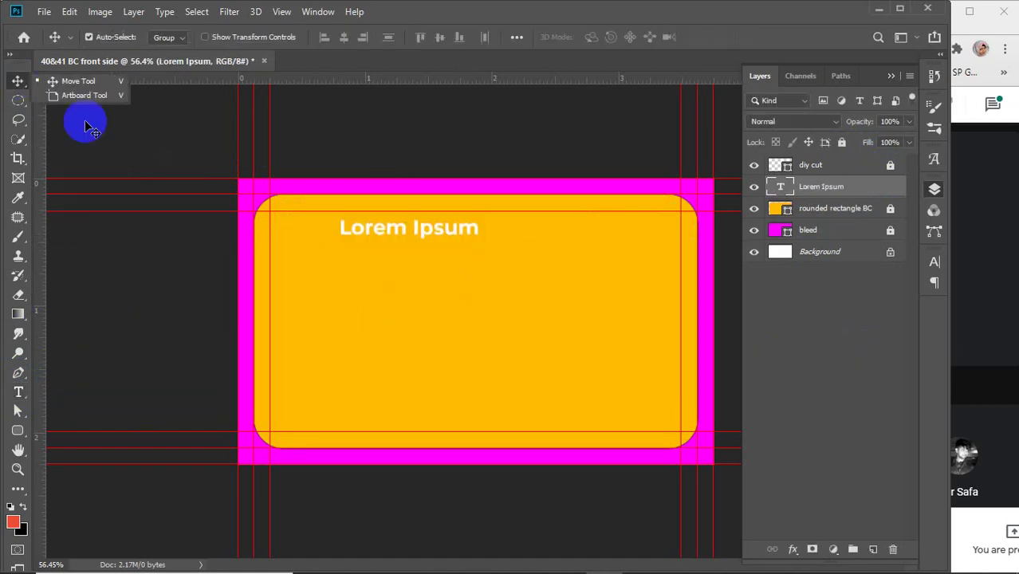
# Set the Lorem Ipsum text's font size to 15 pt
pyautogui.click(364, 234)
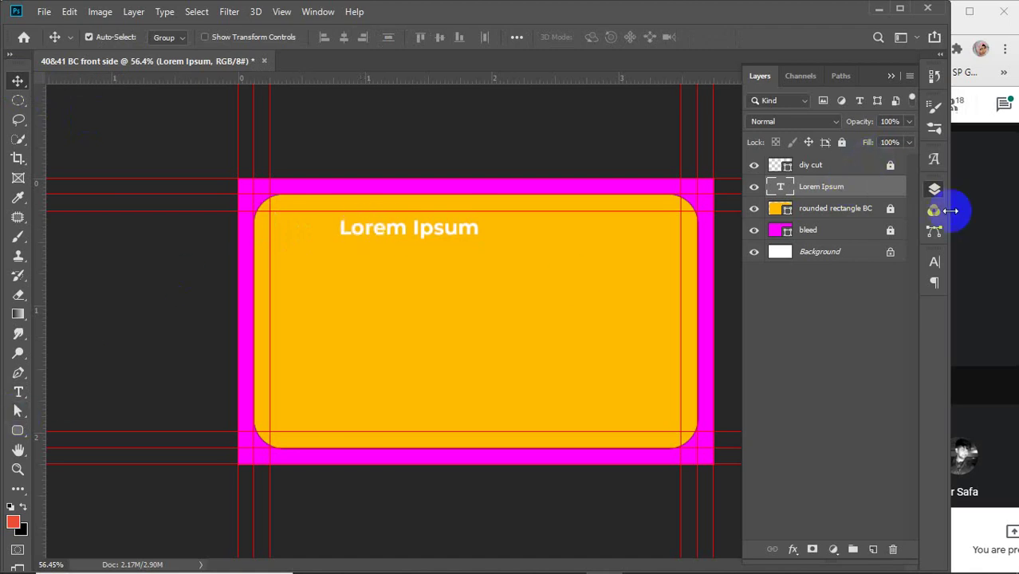
pyautogui.click(933, 262)
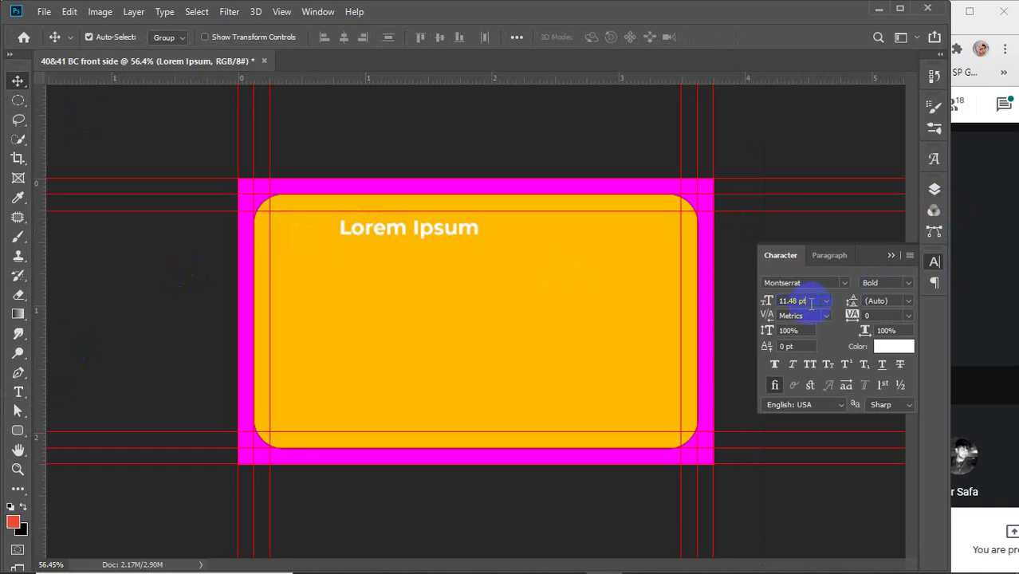
pyautogui.write('15')
pyautogui.press('Return')
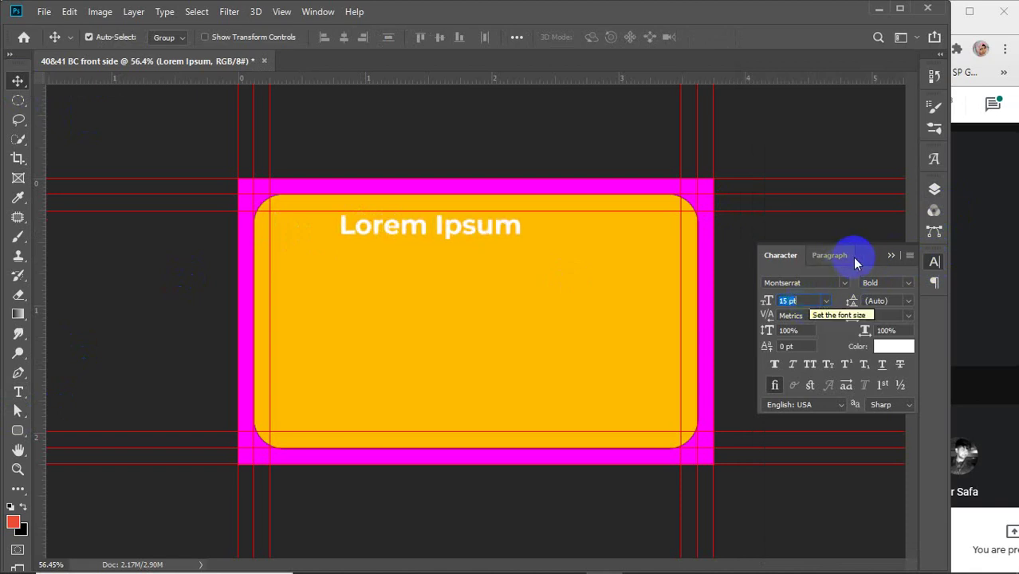
pyautogui.click(889, 255)
# Duplicate the Lorem Ipsum text into a left-aligned stack of four lines and distribute them evenly in vertical direction
pyautogui.moveTo(408, 232); pyautogui.dragTo(377, 388)
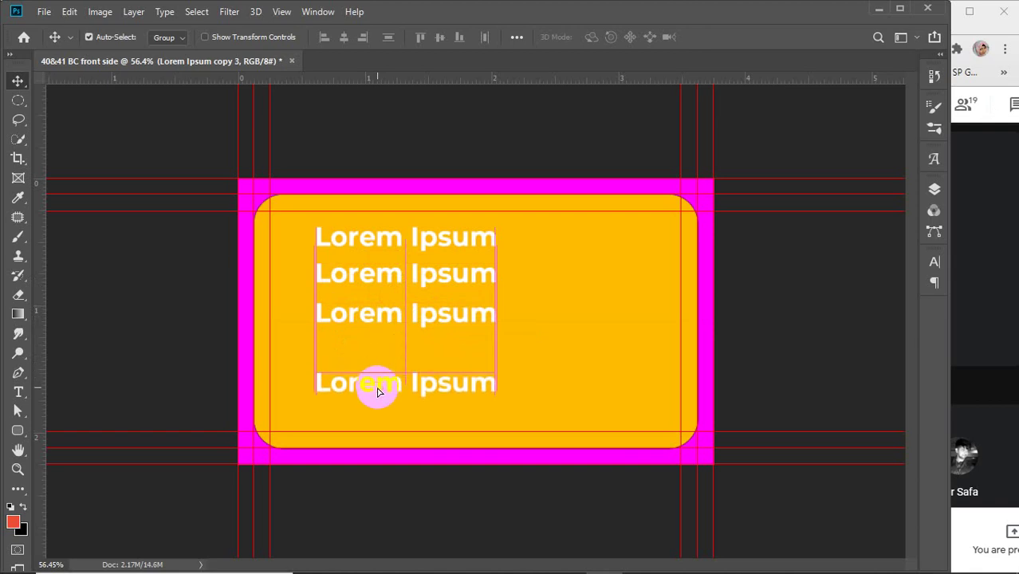
pyautogui.moveTo(518, 223); pyautogui.dragTo(386, 454)
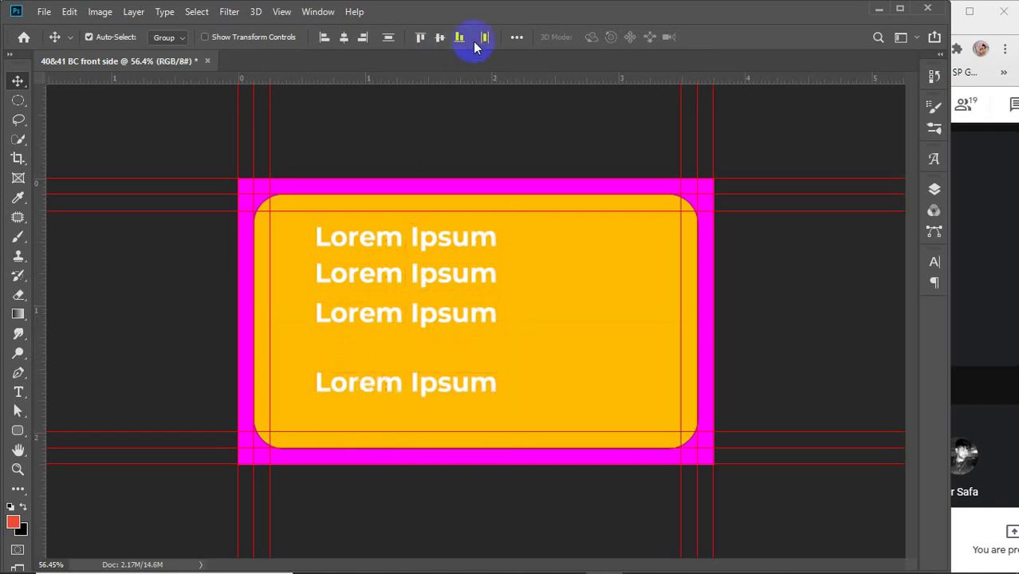
pyautogui.click(389, 38)
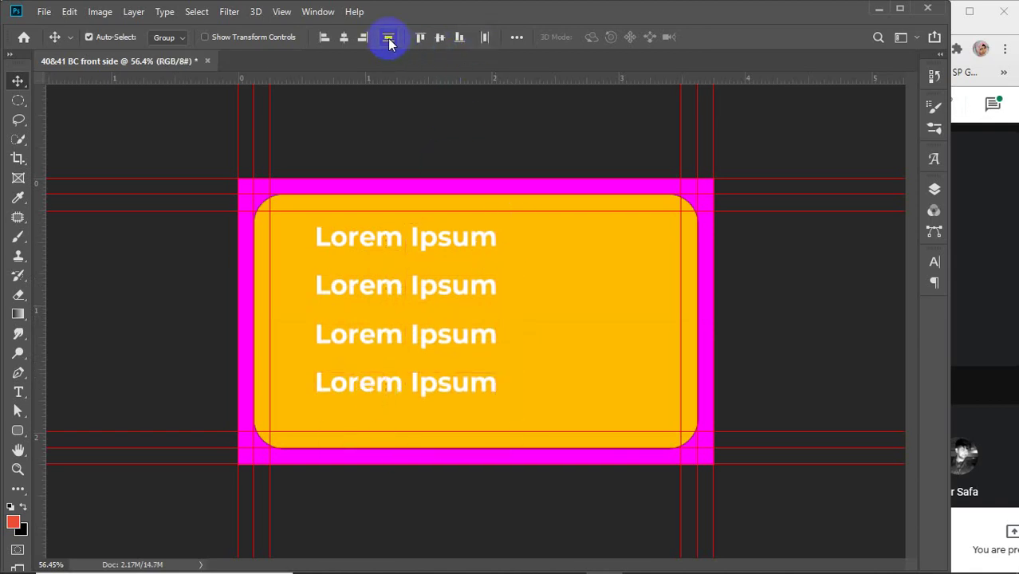
pyautogui.click(574, 302)
# Change the font of the second Lorem Ipsum line to BlackChancery
pyautogui.click(934, 263)
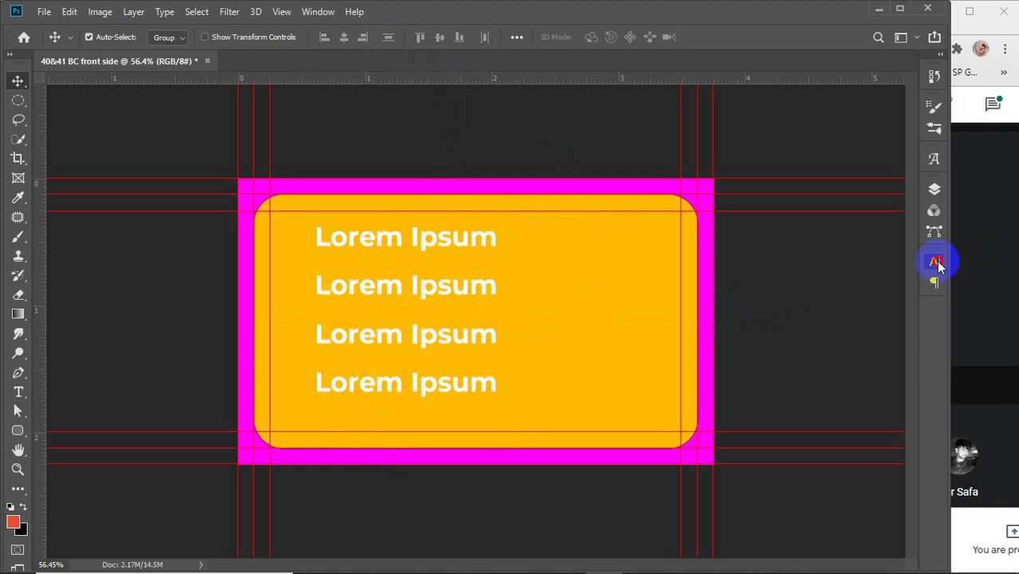
pyautogui.moveTo(518, 248); pyautogui.dragTo(430, 234)
pyautogui.click(842, 283)
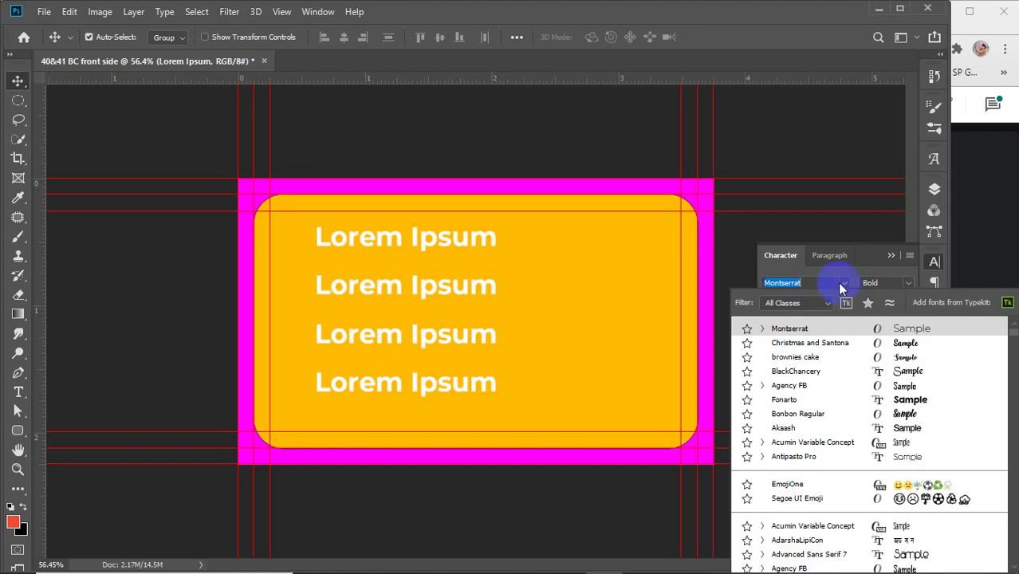
pyautogui.click(841, 283)
pyautogui.moveTo(522, 303); pyautogui.dragTo(469, 279)
pyautogui.click(844, 283)
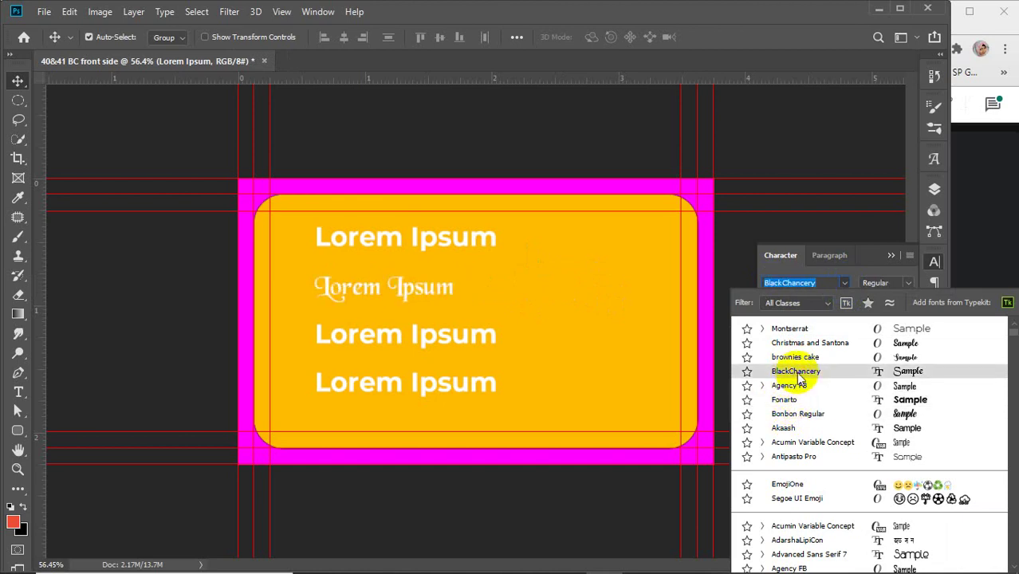
pyautogui.click(800, 373)
# Change the font of the third Lorem Ipsum line to Arial Rounded MT Bold
pyautogui.moveTo(537, 351); pyautogui.dragTo(536, 349)
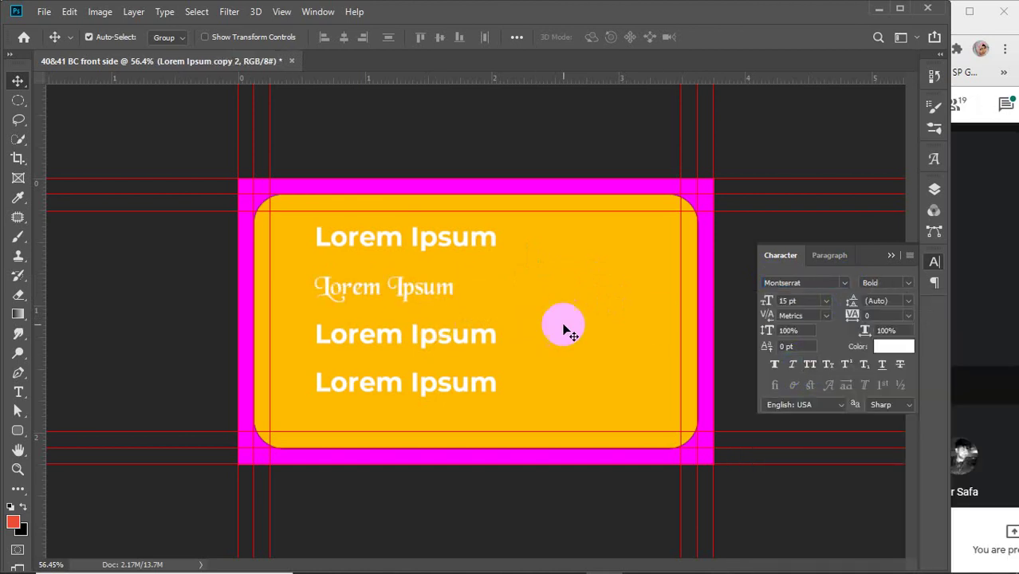
pyautogui.click(844, 284)
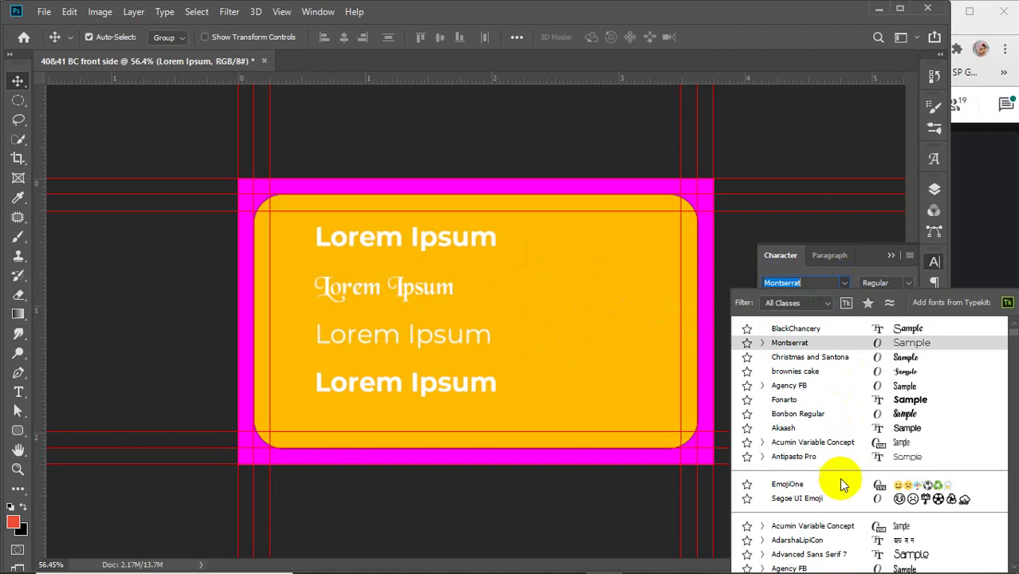
pyautogui.scroll(-5, 837, 483)
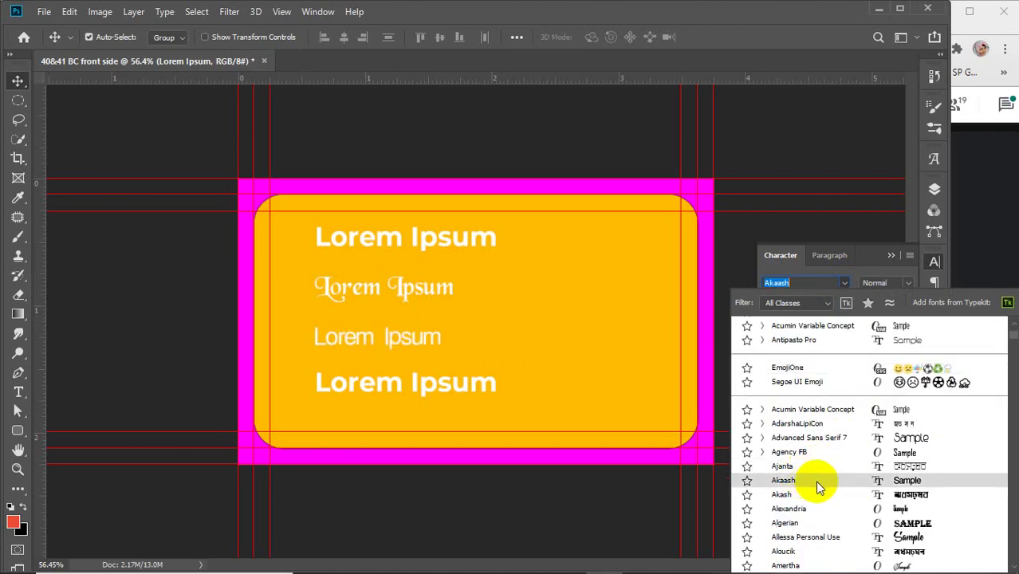
pyautogui.scroll(-4, 818, 478)
pyautogui.scroll(-6, 818, 487)
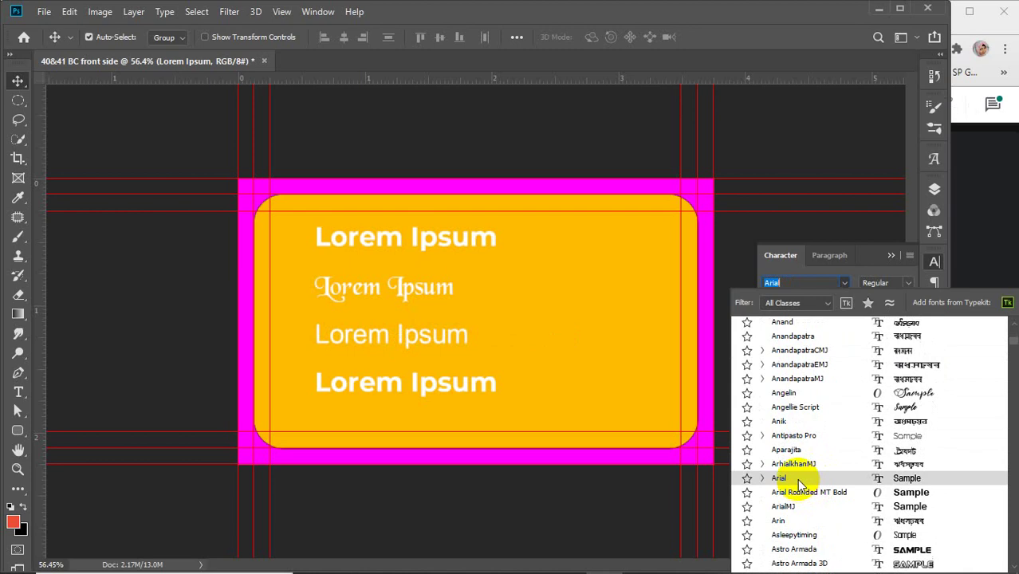
pyautogui.click(797, 493)
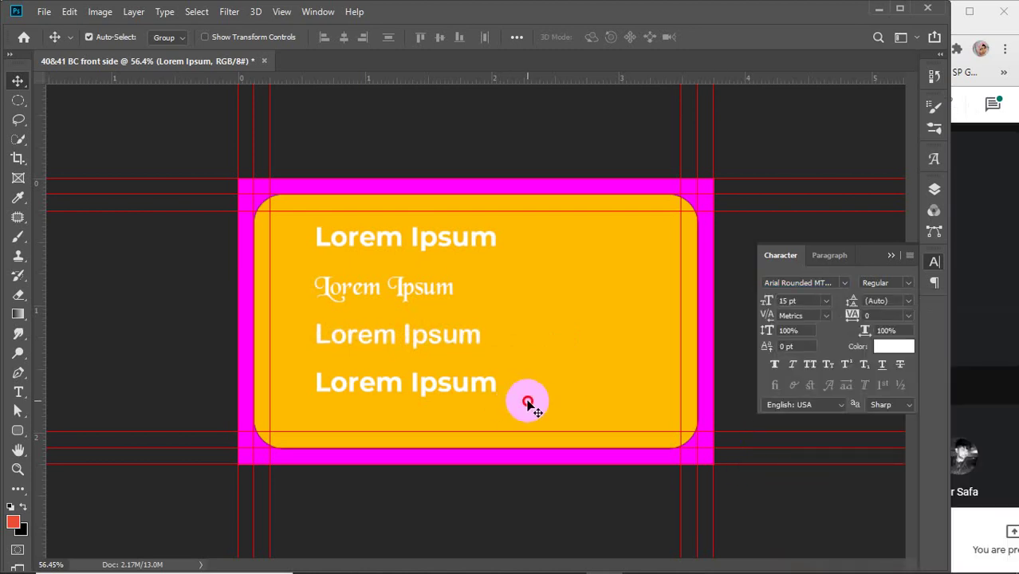
# Change the font of the fourth Lorem Ipsum line to Caviar Dreams in the Bold style
pyautogui.click(440, 367)
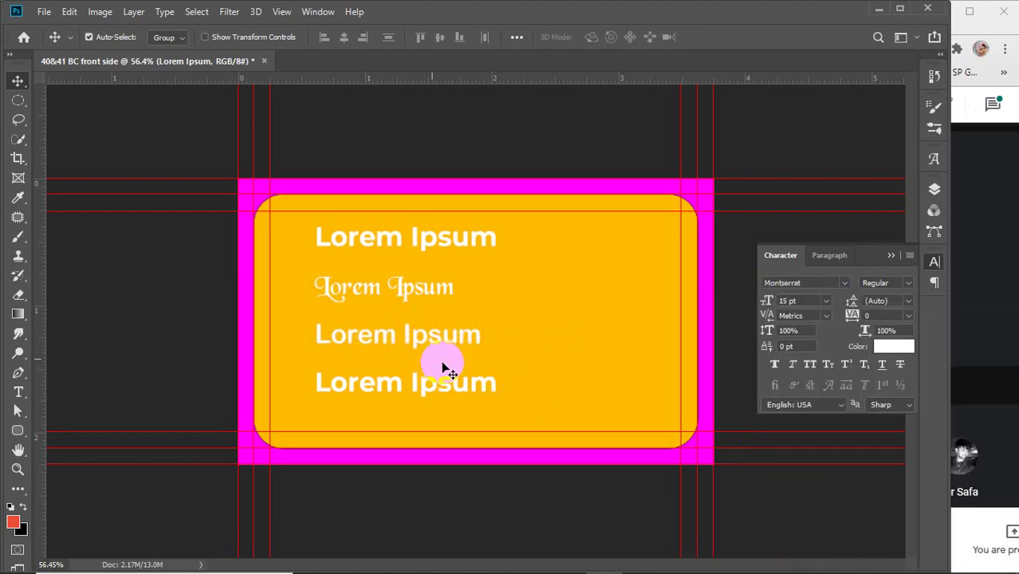
pyautogui.click(843, 281)
pyautogui.scroll(-15, 843, 422)
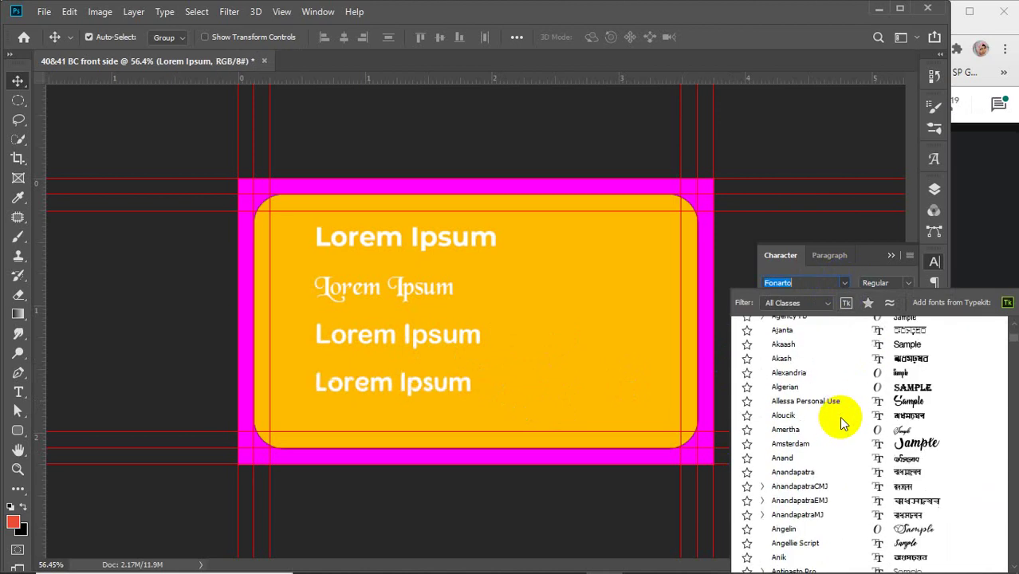
pyautogui.scroll(-15, 842, 423)
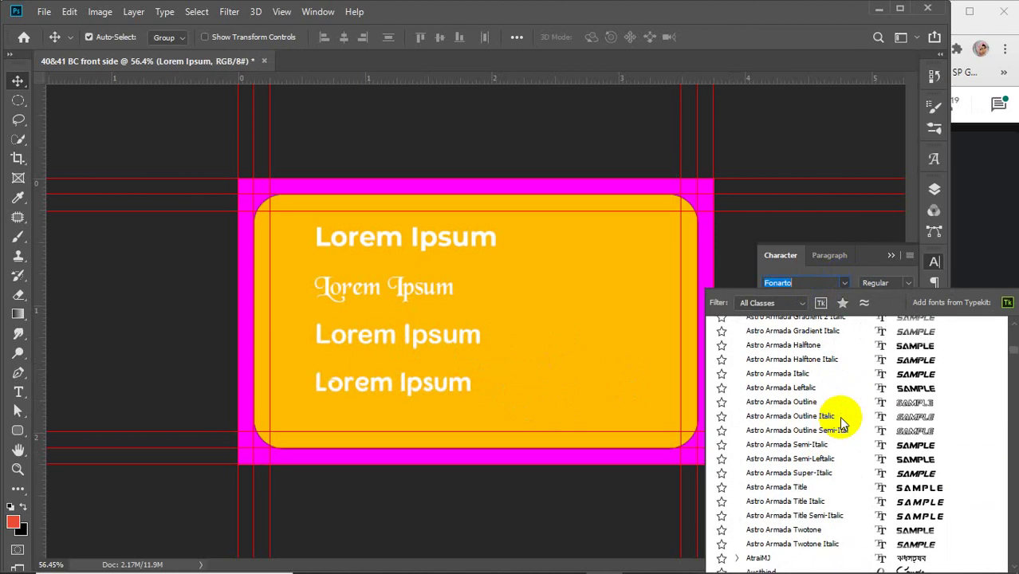
pyautogui.scroll(-12, 840, 418)
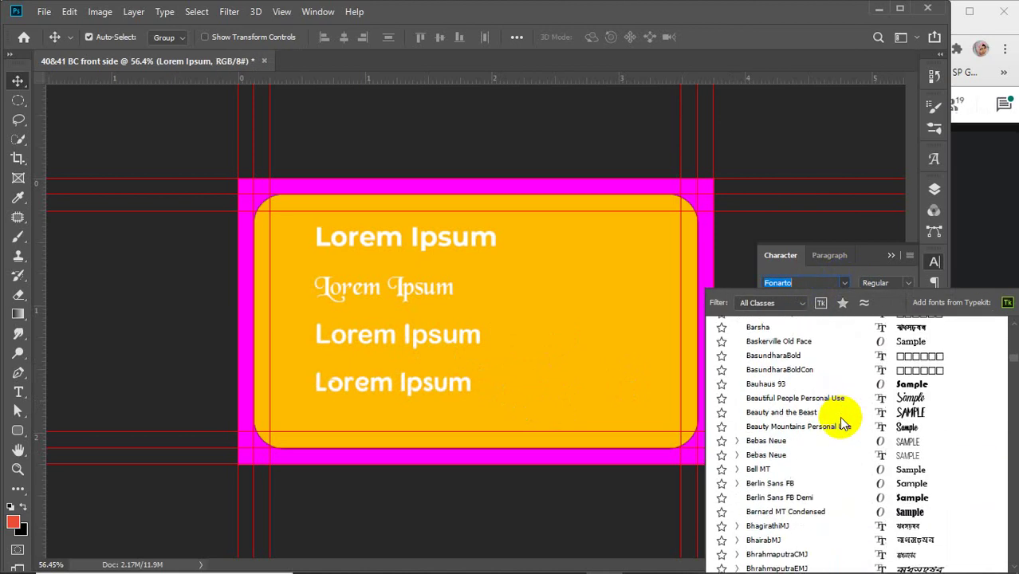
pyautogui.scroll(-3, 841, 423)
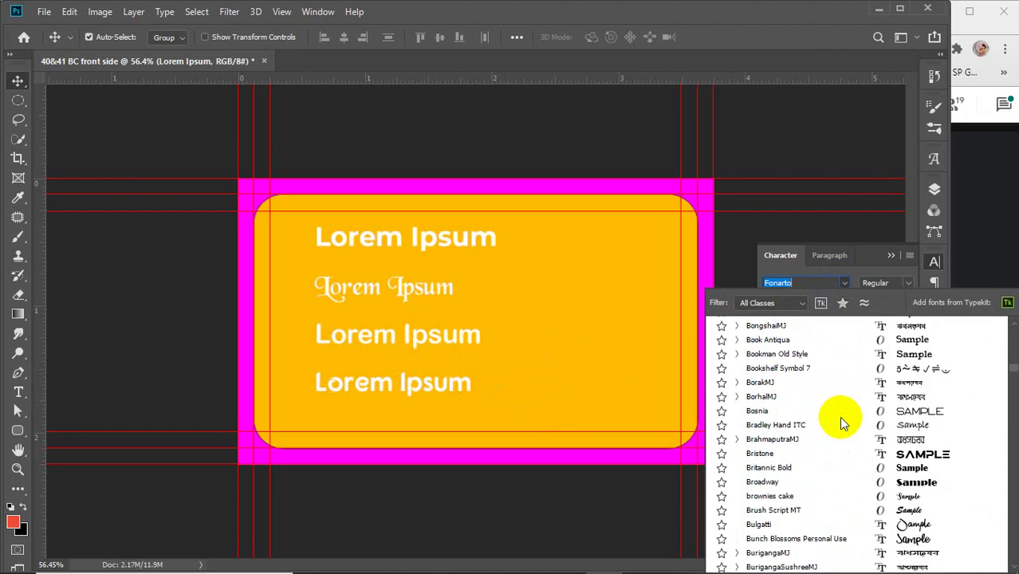
pyautogui.scroll(-5, 839, 416)
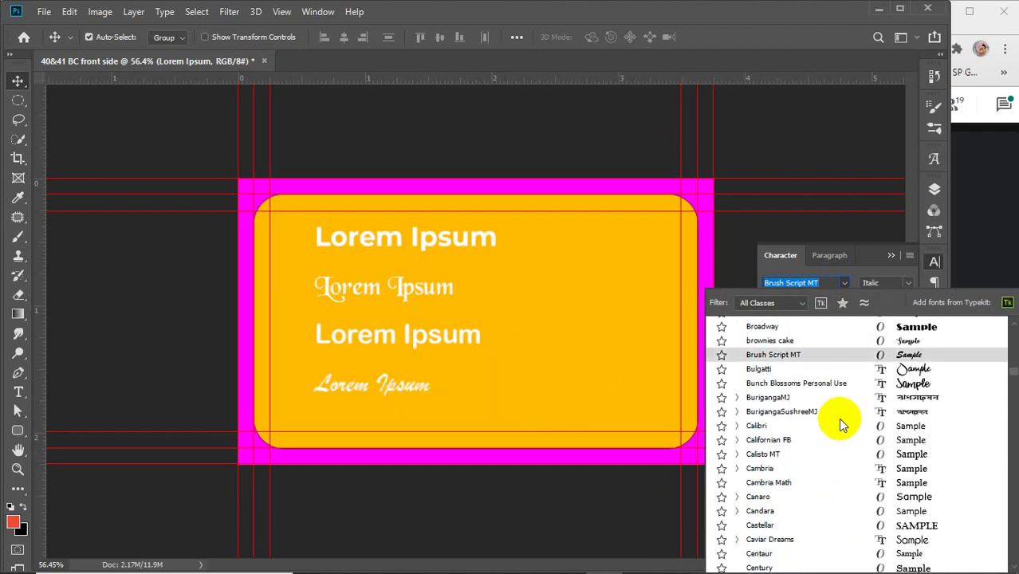
pyautogui.scroll(1, 838, 418)
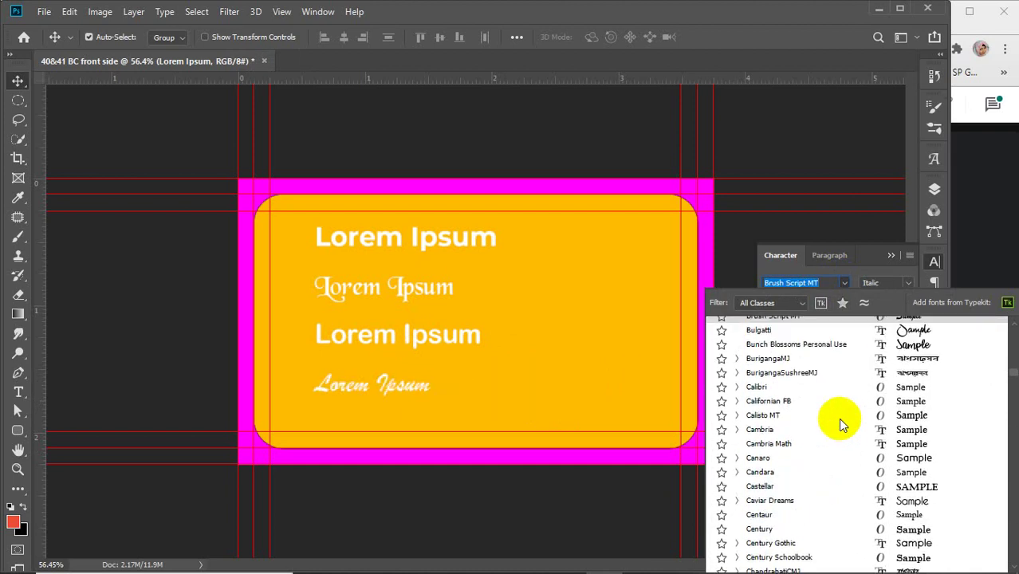
pyautogui.scroll(-2, 832, 416)
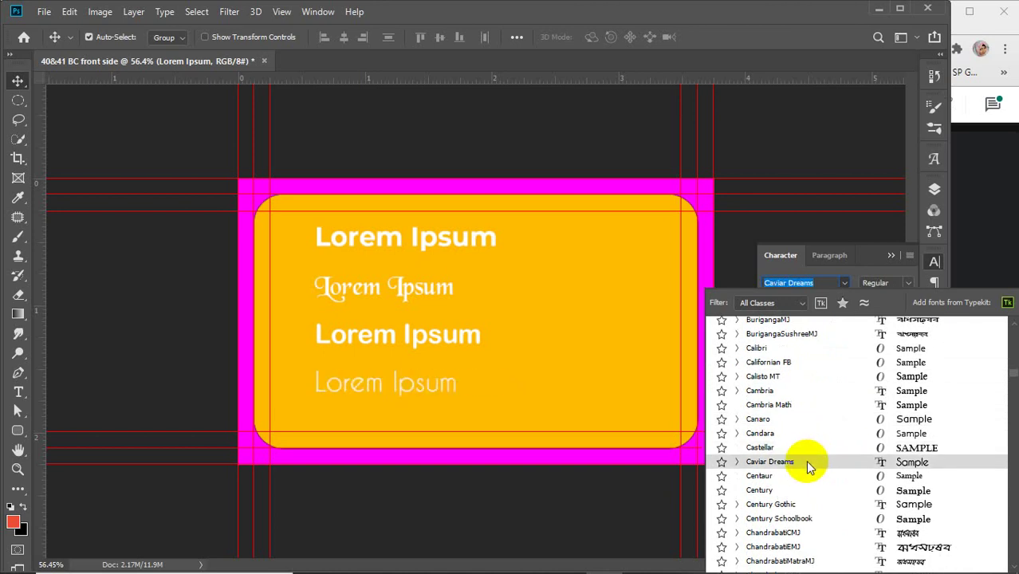
pyautogui.click(804, 460)
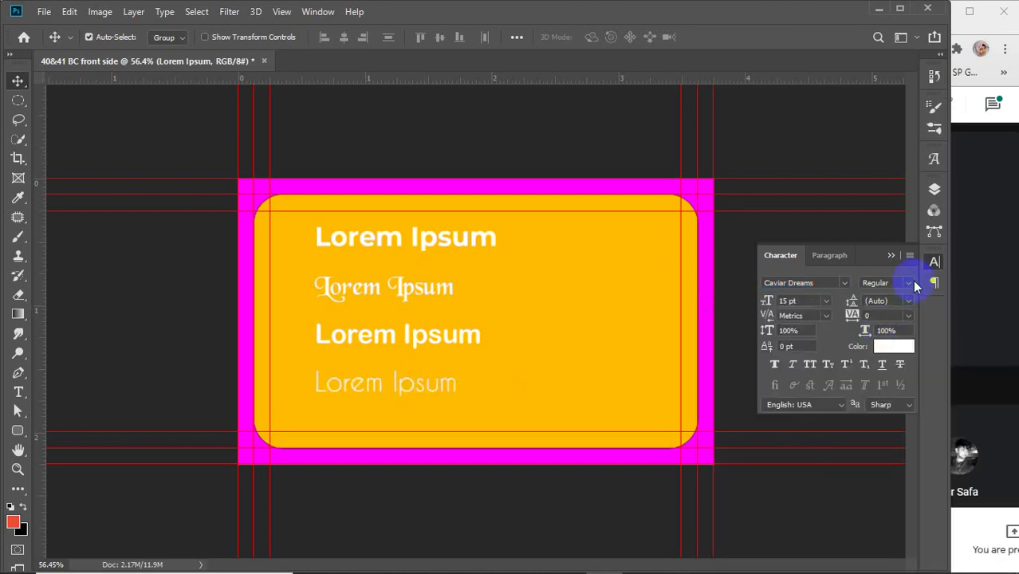
pyautogui.click(908, 281)
pyautogui.click(899, 320)
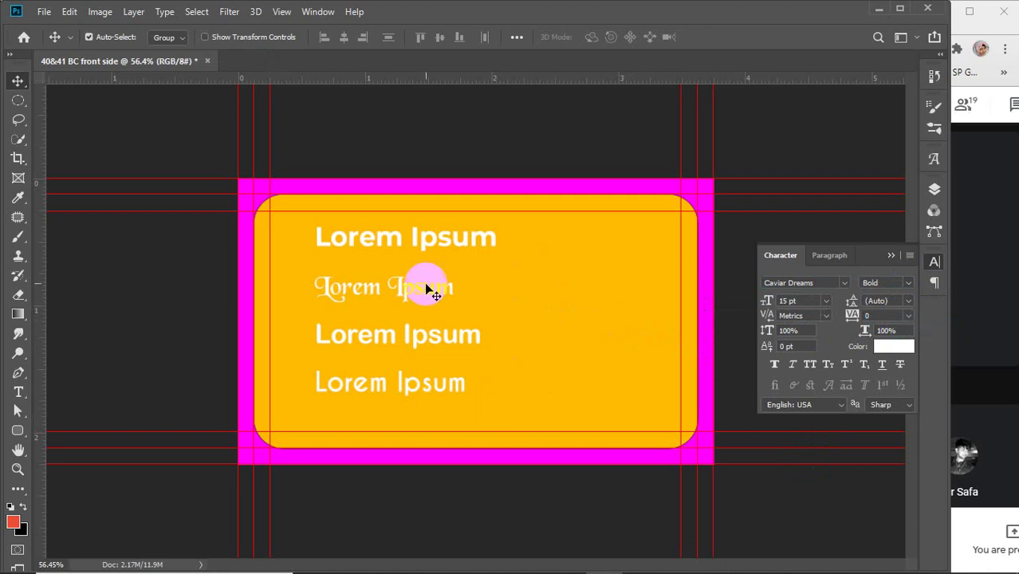
# Select each of the four Lorem Ipsum lines in turn to compare their font settings
pyautogui.click(415, 242)
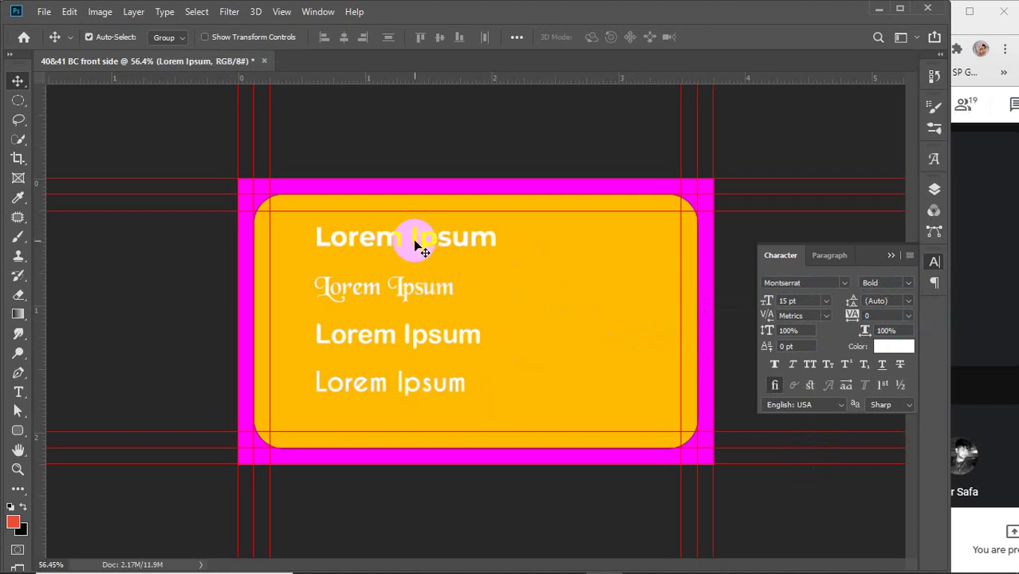
pyautogui.click(367, 295)
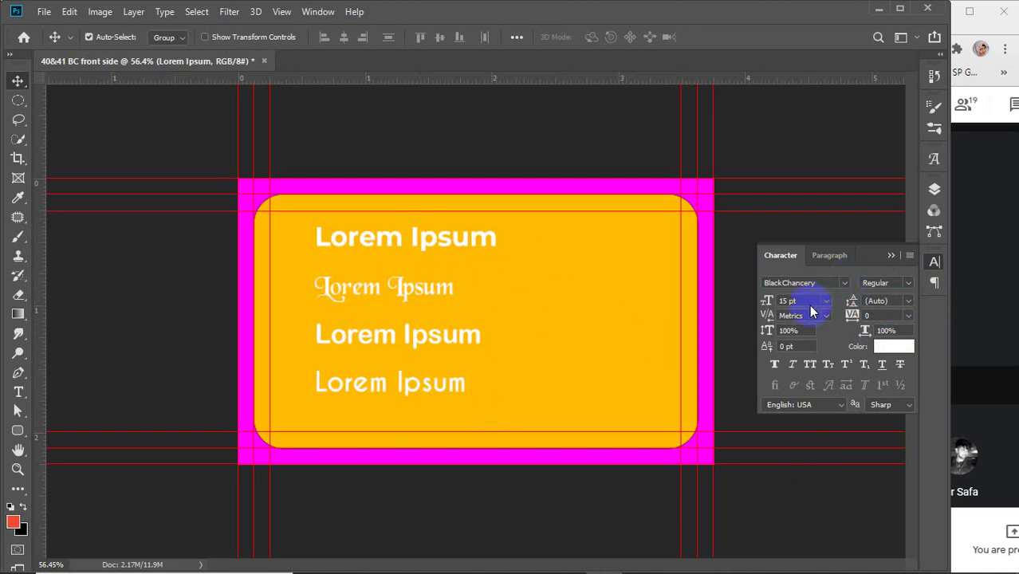
pyautogui.click(398, 338)
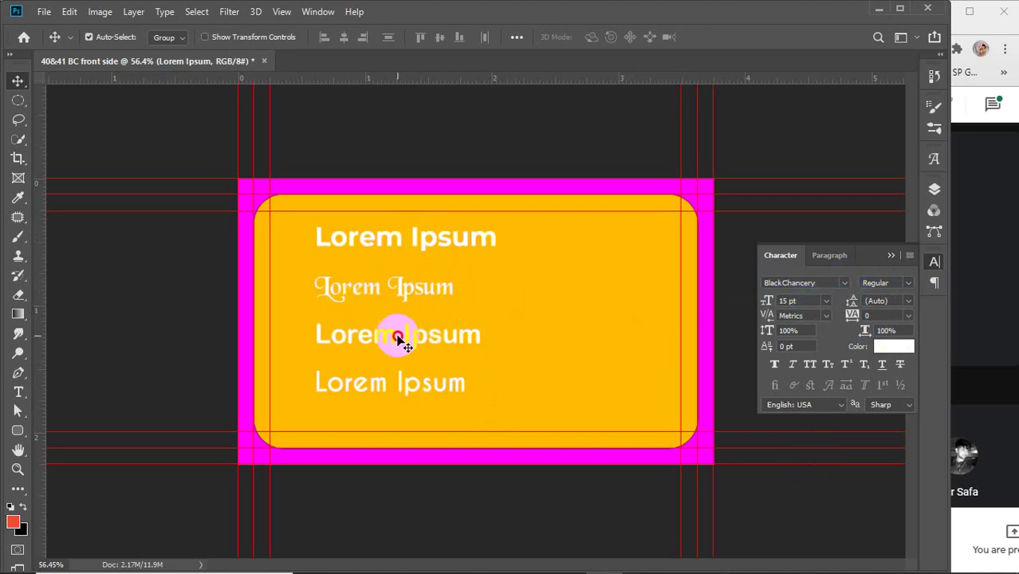
pyautogui.click(417, 388)
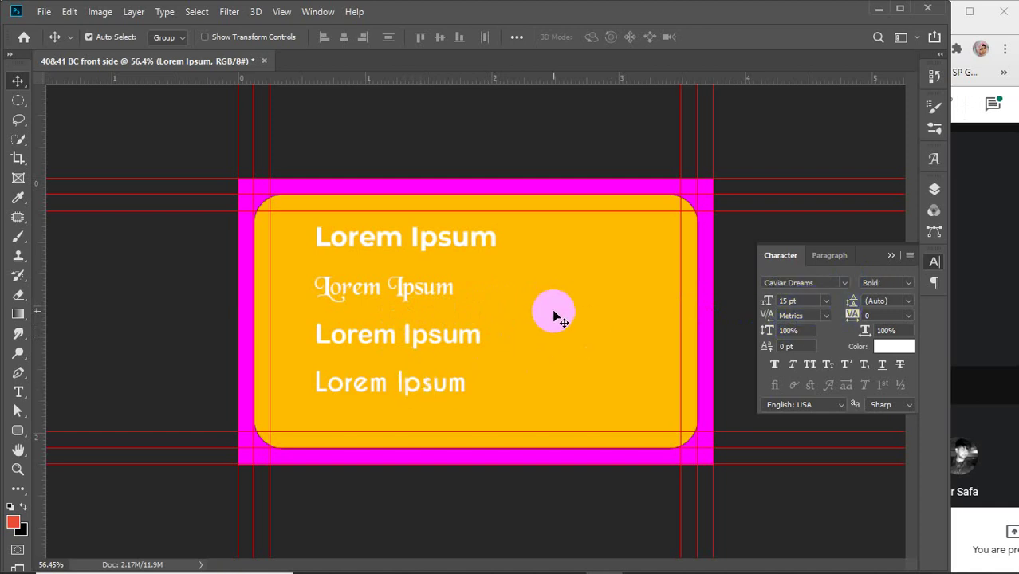
# Try to set the font size of all four Lorem Ipsum lines to the range 8-18
pyautogui.moveTo(540, 220); pyautogui.dragTo(363, 422)
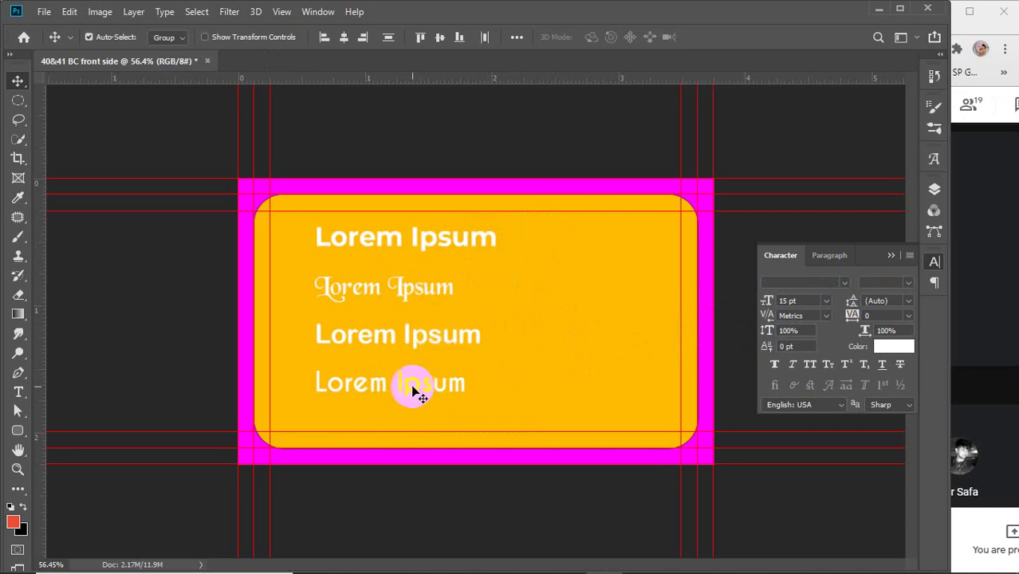
pyautogui.click(581, 302)
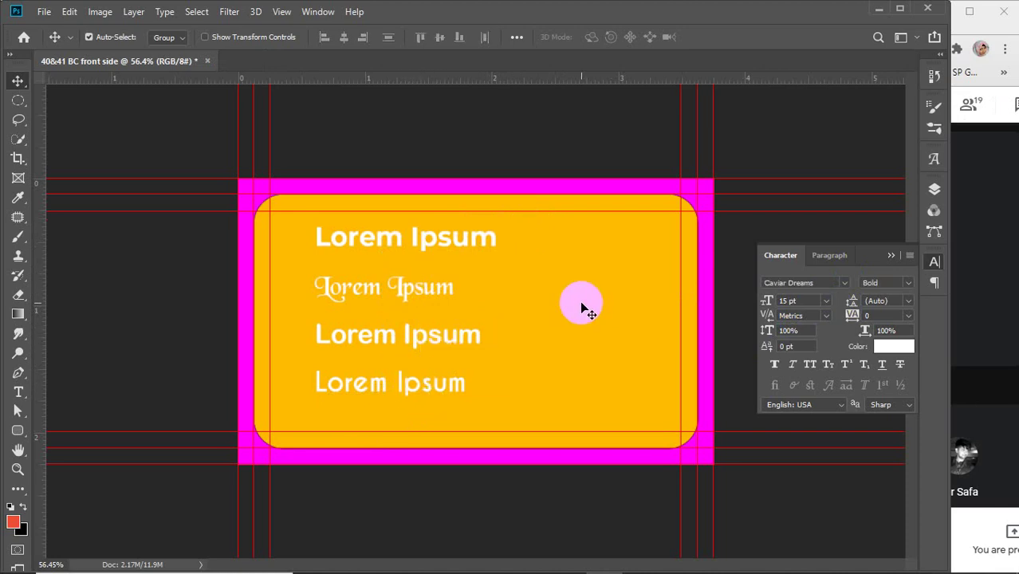
pyautogui.click(805, 302)
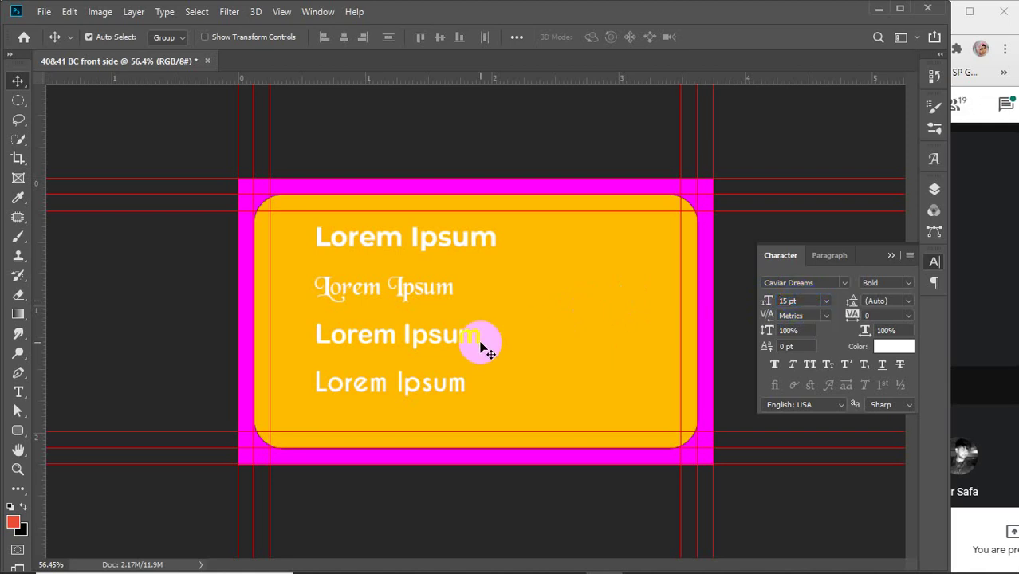
pyautogui.click(552, 233)
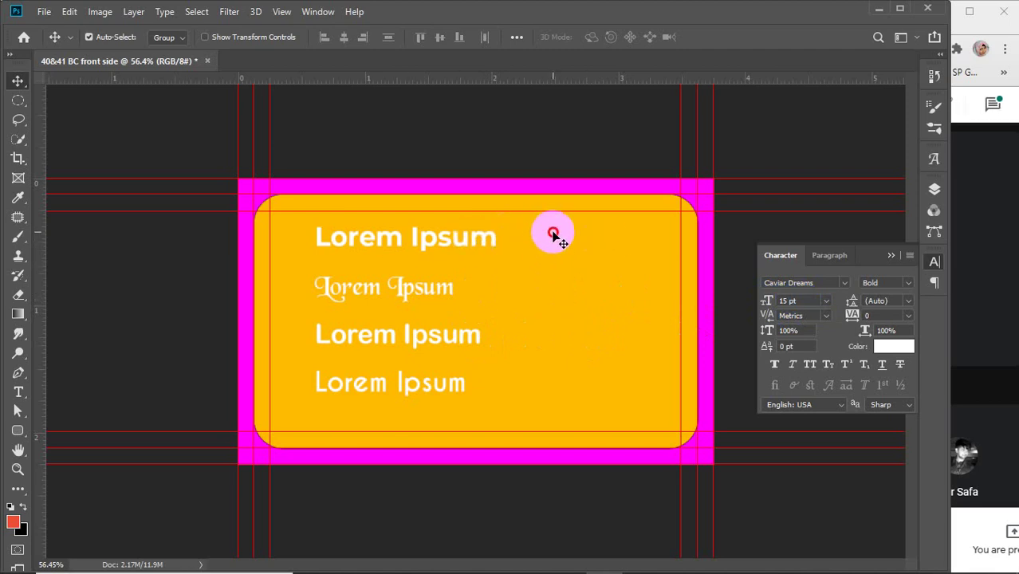
pyautogui.moveTo(552, 232); pyautogui.dragTo(402, 424)
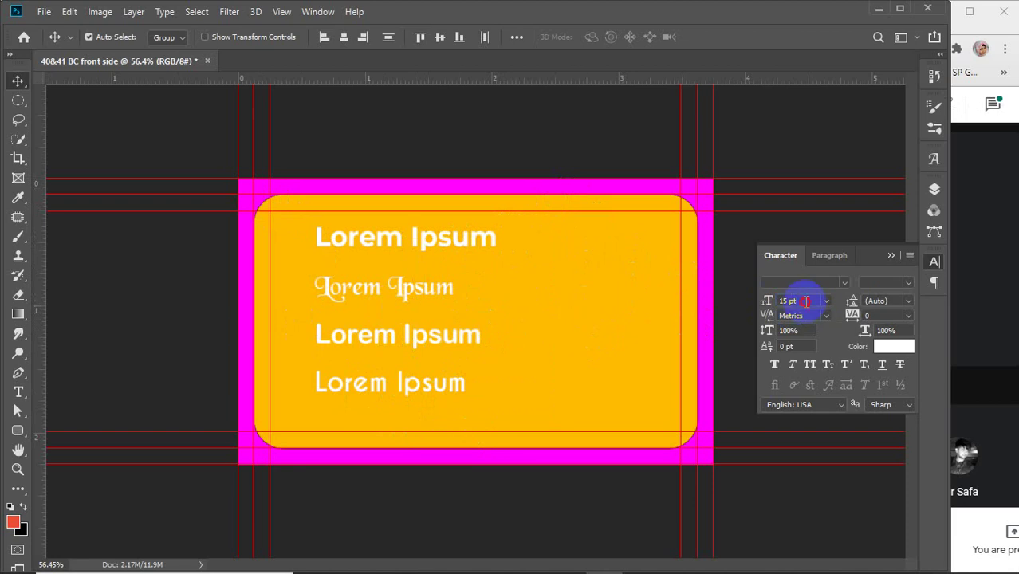
pyautogui.moveTo(805, 300); pyautogui.dragTo(746, 301)
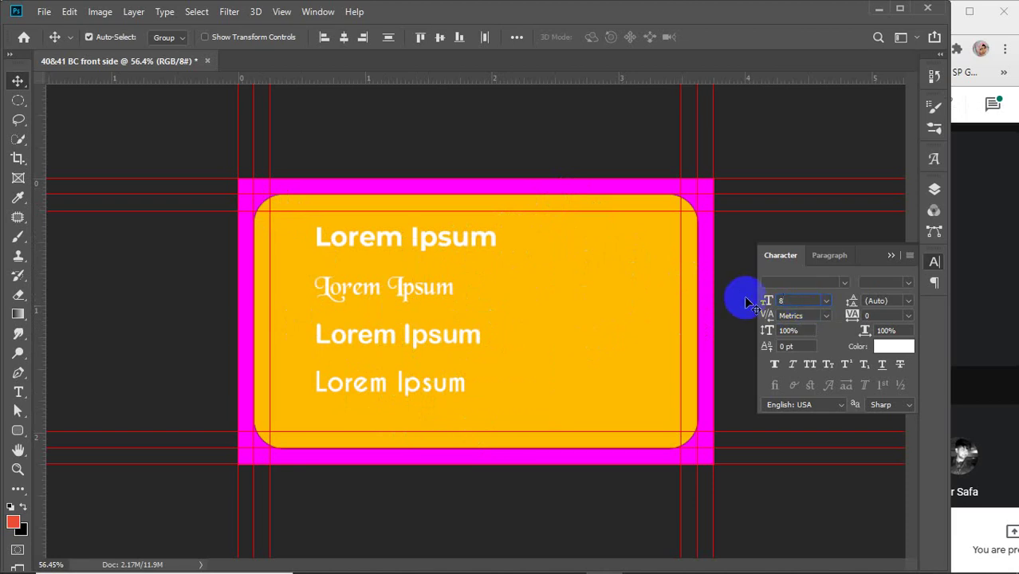
pyautogui.write('8-')
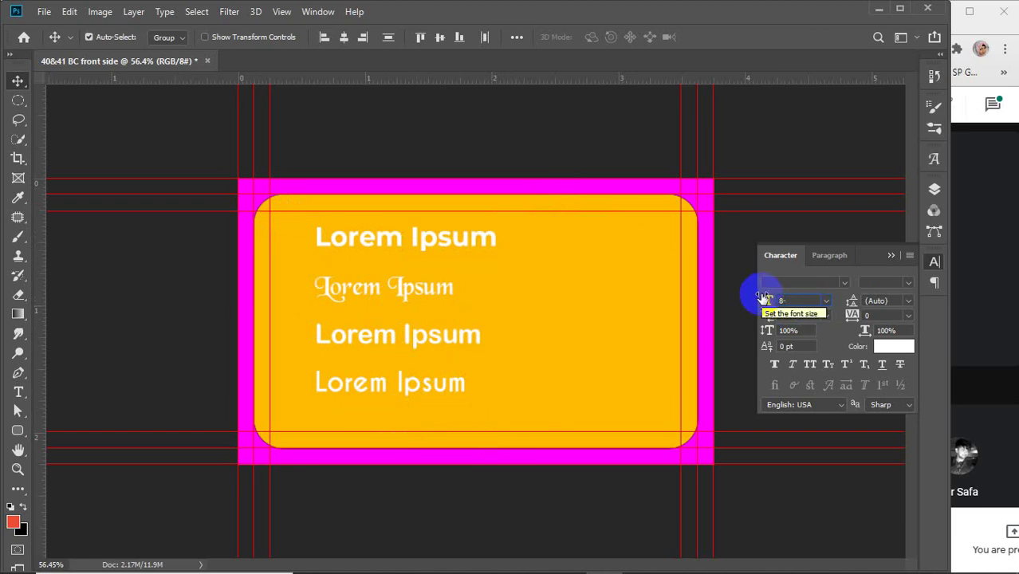
pyautogui.write('18')
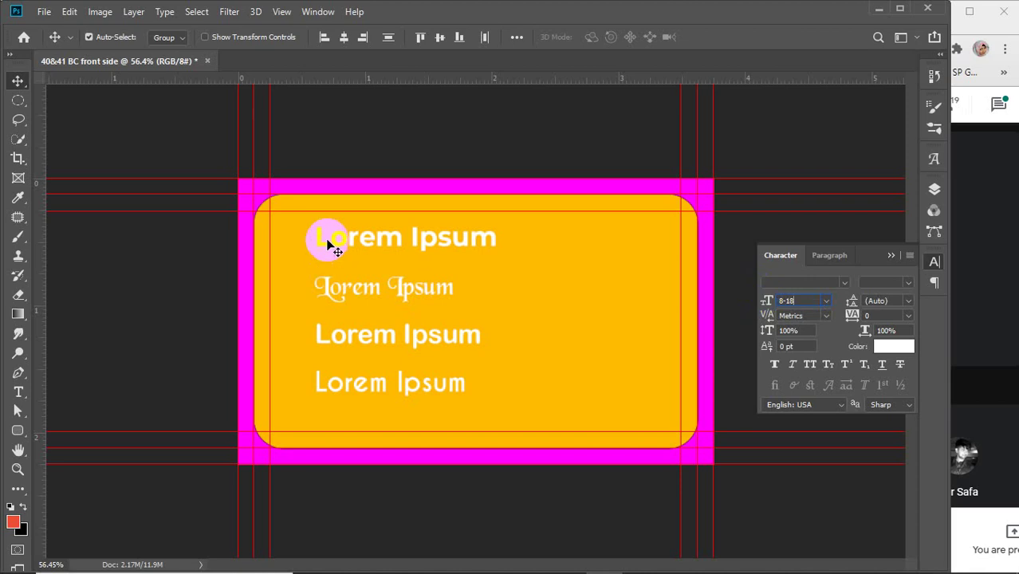
pyautogui.click(538, 261)
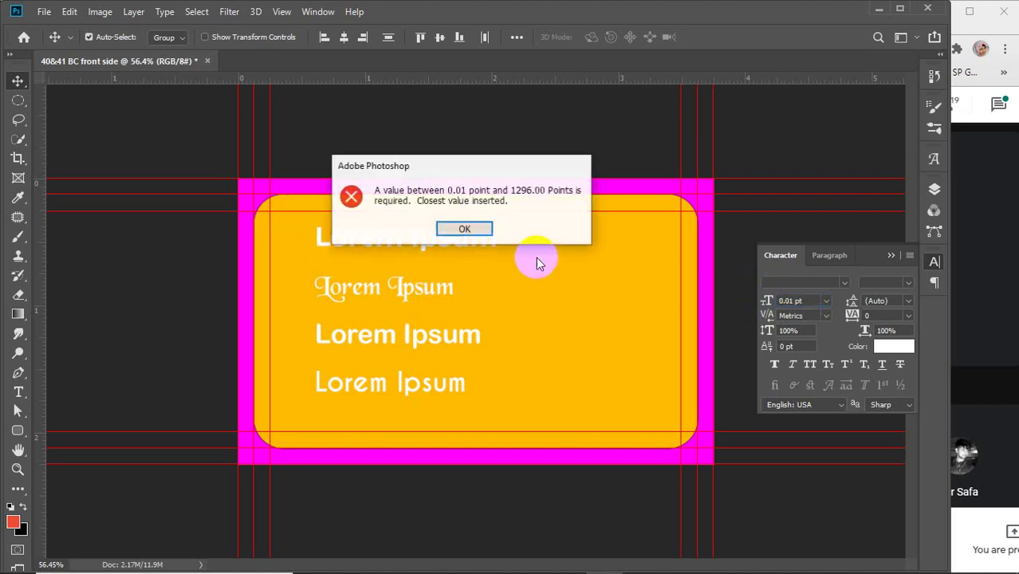
pyautogui.click(462, 229)
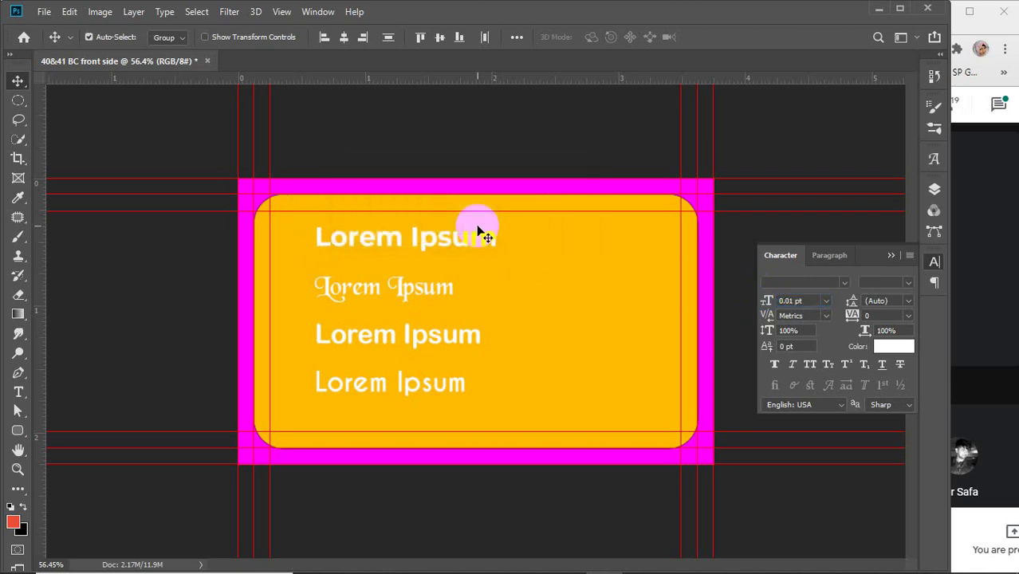
# Set the font size of all four Lorem Ipsum lines to 18 pt
pyautogui.click(825, 300)
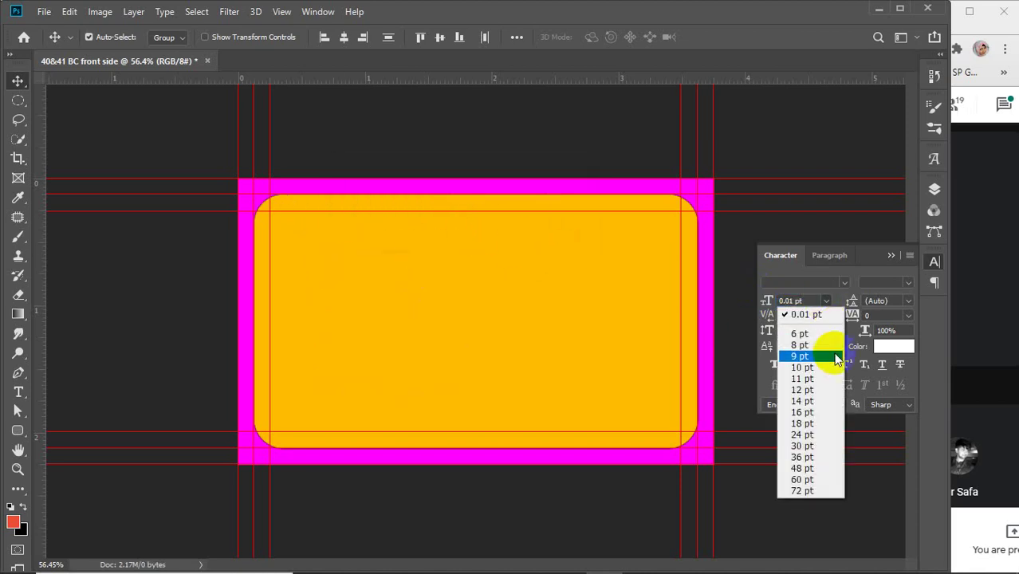
pyautogui.click(803, 424)
pyautogui.click(576, 279)
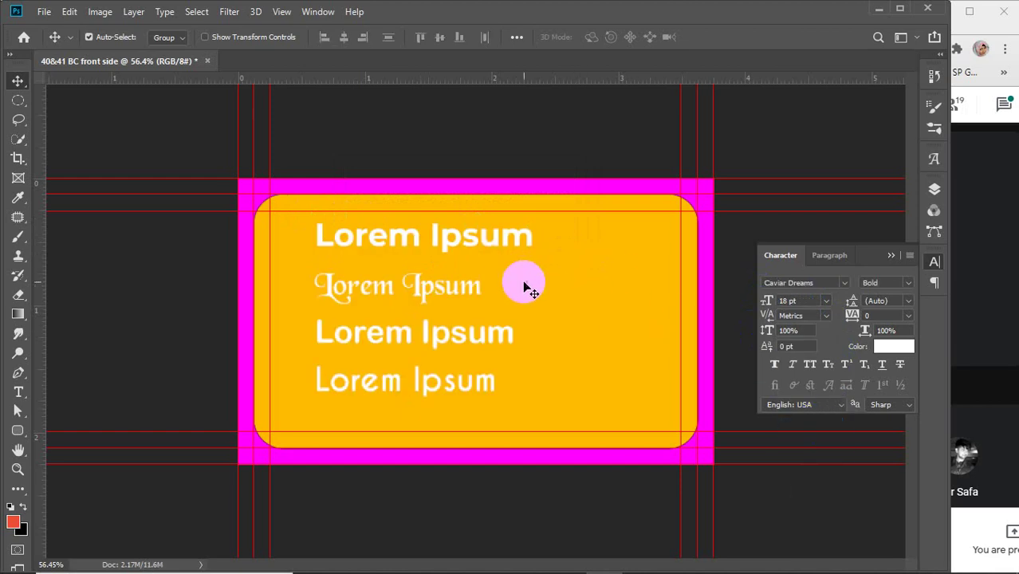
# Delete the third and fourth Lorem Ipsum lines and move the second line up just below the first
pyautogui.moveTo(545, 310); pyautogui.dragTo(423, 416)
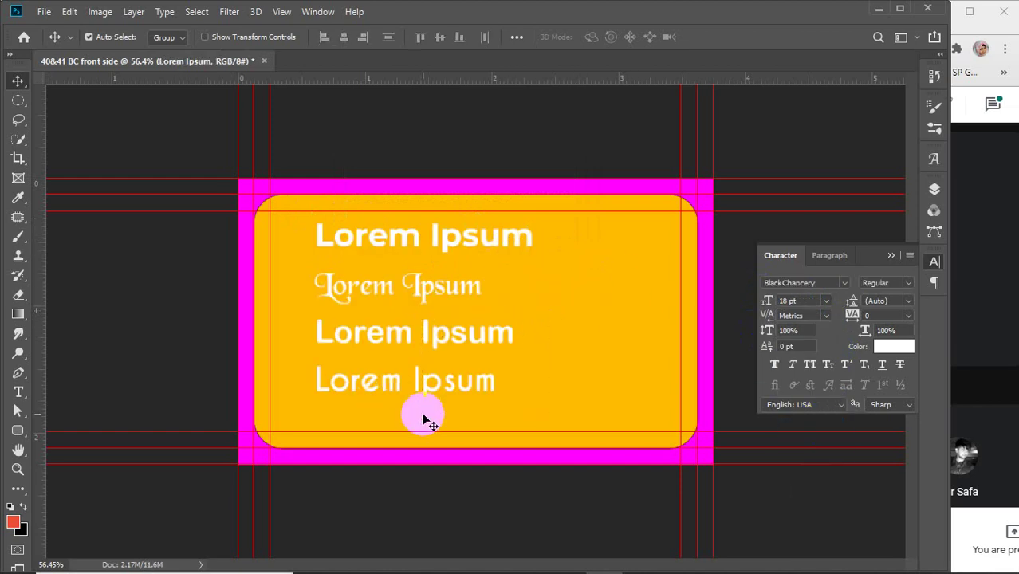
pyautogui.press('Delete')
pyautogui.moveTo(448, 296); pyautogui.dragTo(452, 274)
# Delete the two remaining Lorem Ipsum lines, the BlackChancery one first and the Montserrat one second
pyautogui.moveTo(296, 213); pyautogui.dragTo(566, 258)
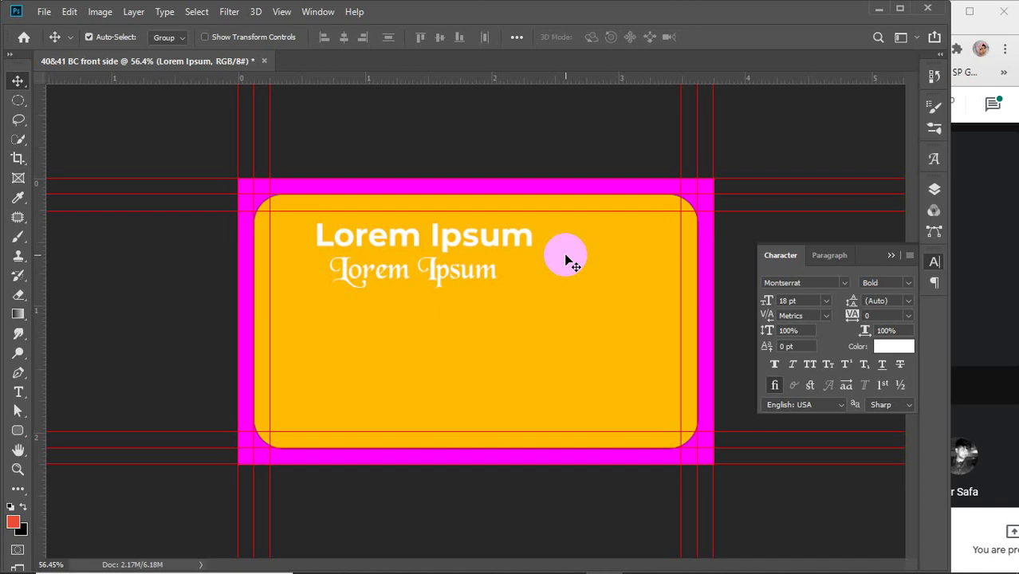
pyautogui.moveTo(542, 219); pyautogui.dragTo(314, 307)
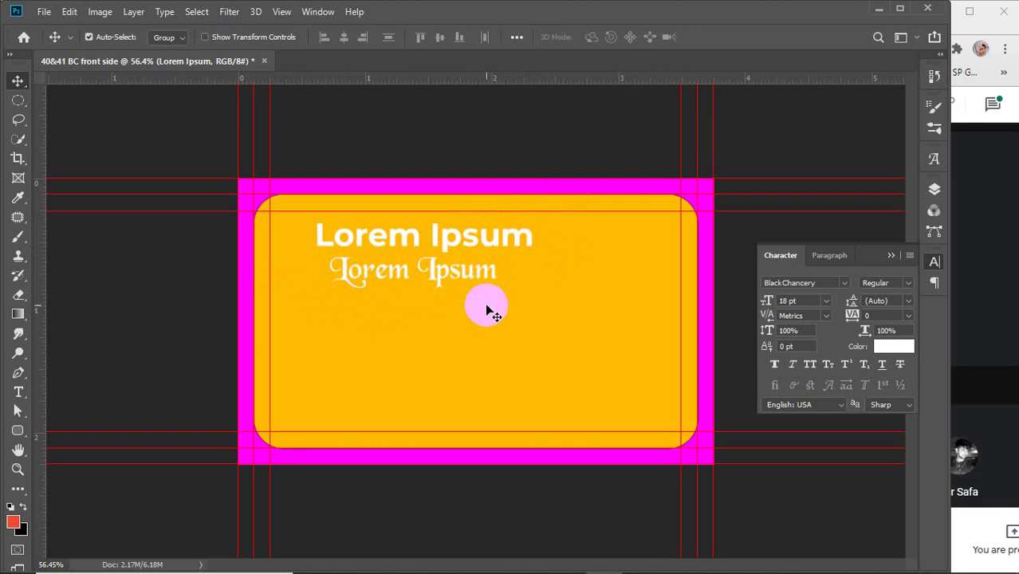
pyautogui.moveTo(526, 262); pyautogui.dragTo(302, 330)
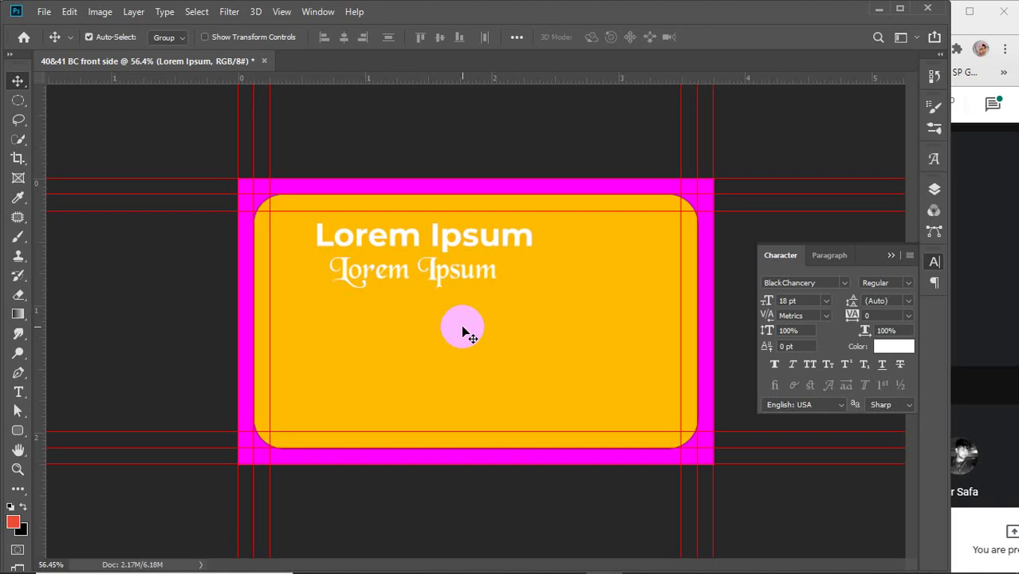
pyautogui.moveTo(527, 272); pyautogui.dragTo(399, 311)
pyautogui.press('Delete')
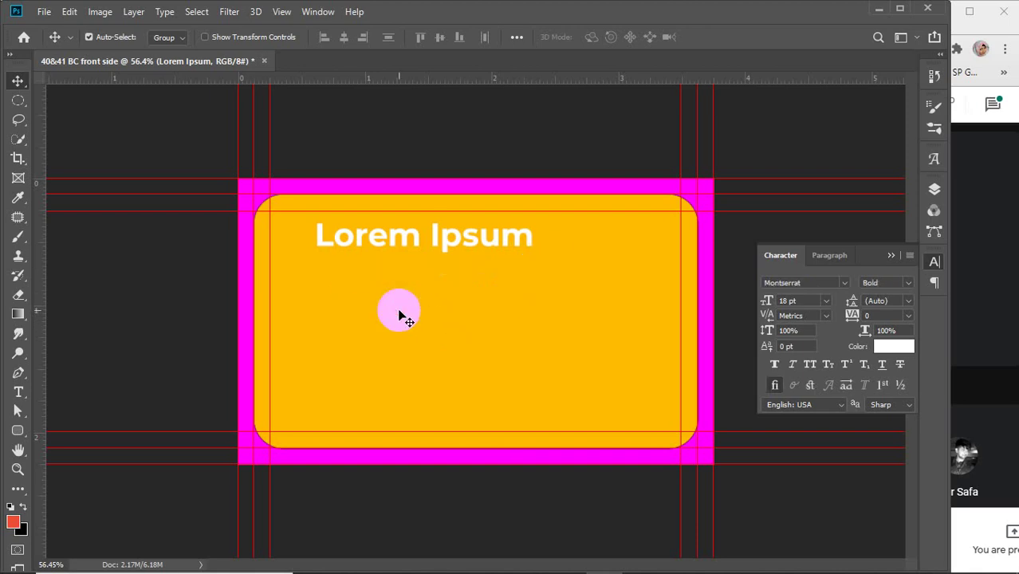
pyautogui.moveTo(296, 209); pyautogui.dragTo(603, 325)
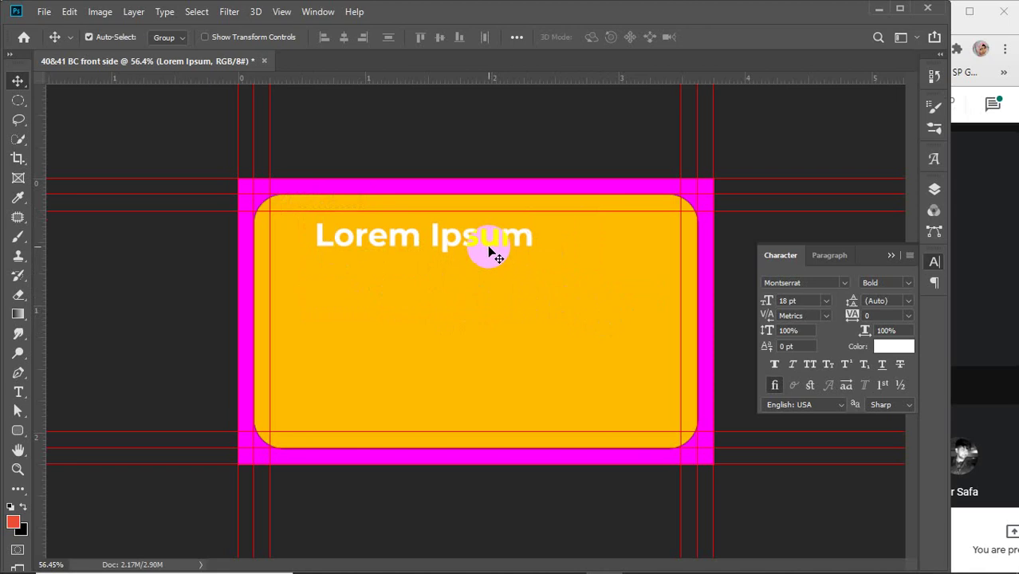
pyautogui.moveTo(485, 247); pyautogui.dragTo(481, 275)
pyautogui.press('Delete')
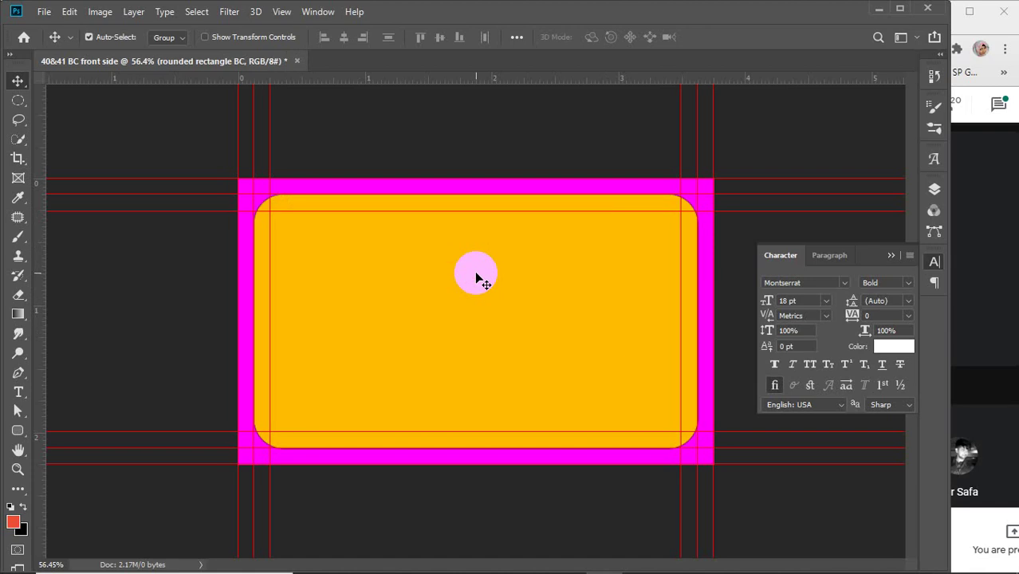
# Switch to the Chrome window with the business card image search and open graphicriver.net in a new tab
pyautogui.moveTo(457, 571)
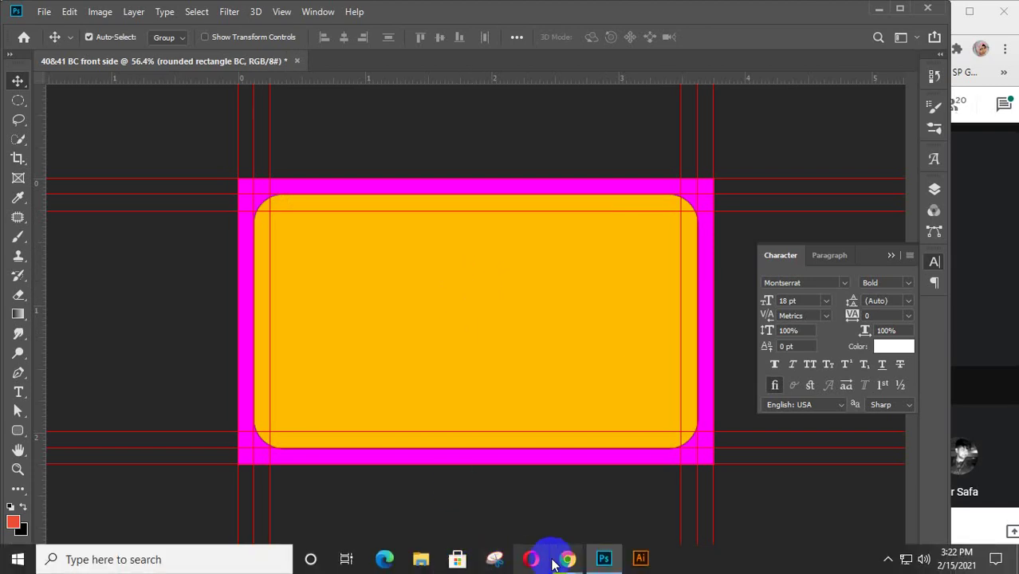
pyautogui.moveTo(555, 563)
pyautogui.click(739, 488)
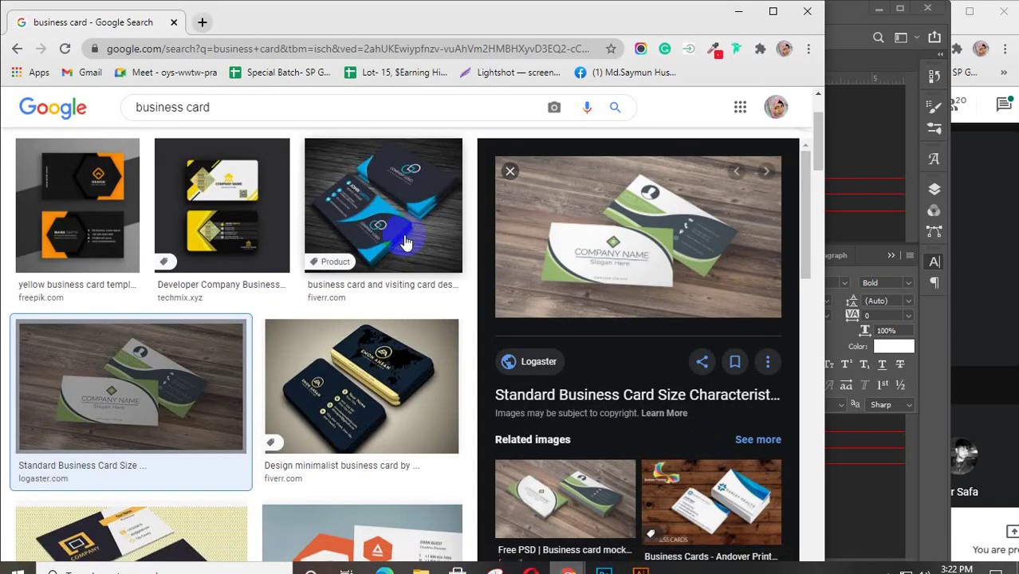
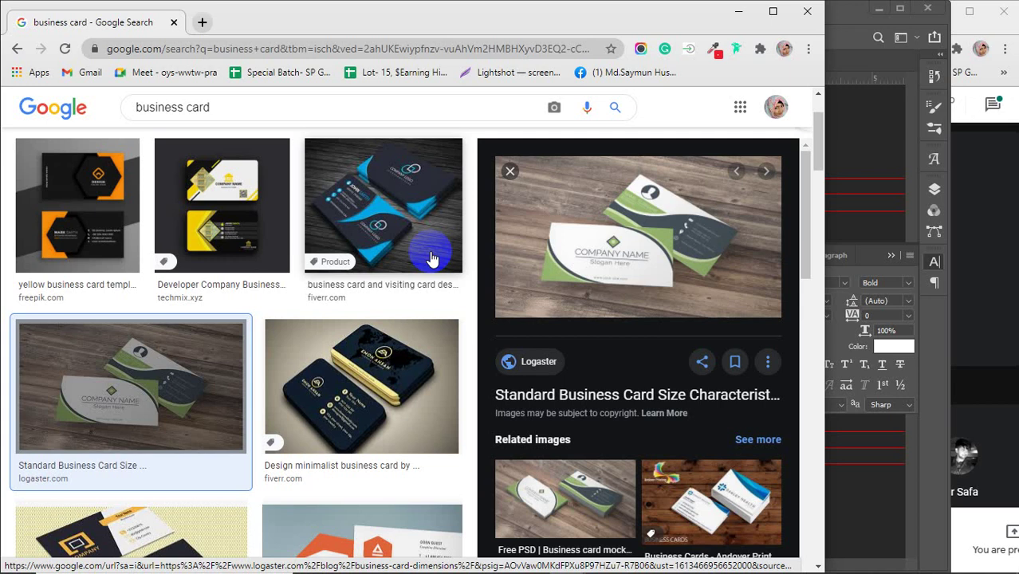
pyautogui.click(201, 22)
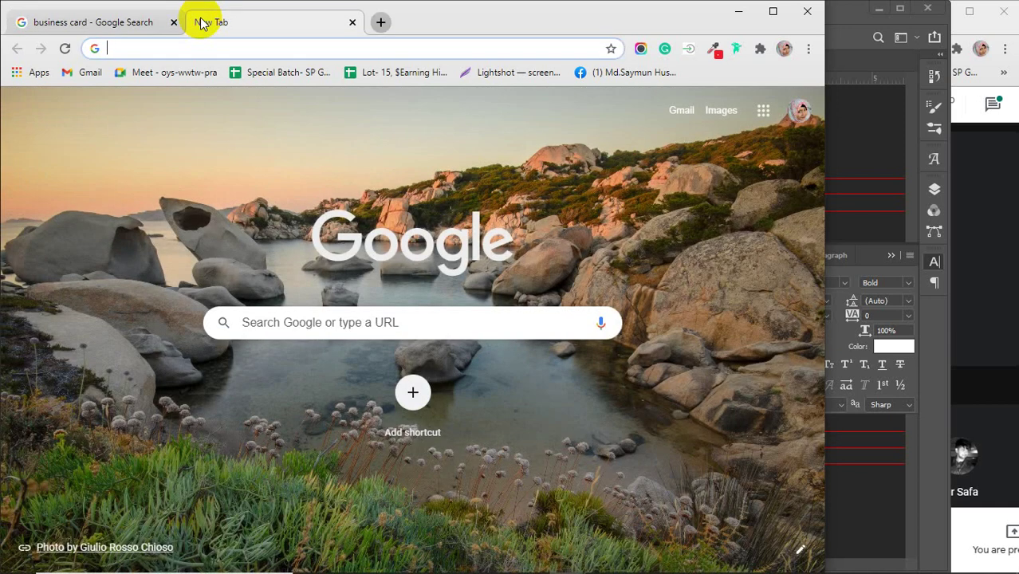
pyautogui.write('gra')
pyautogui.press('Return')
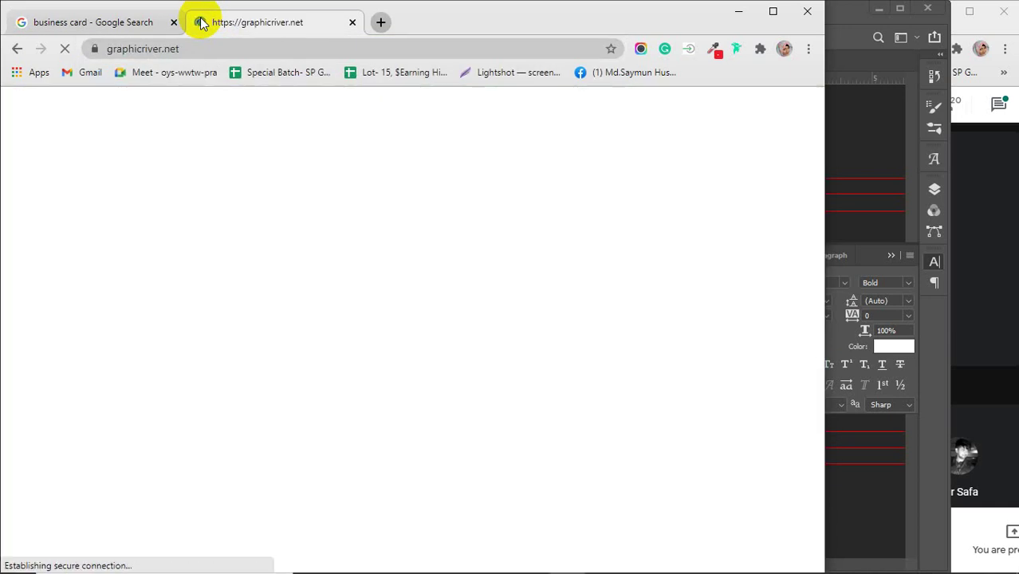
# Open the Business Cards category of GraphicRiver's print templates and widen the browser window
pyautogui.moveTo(234, 191)
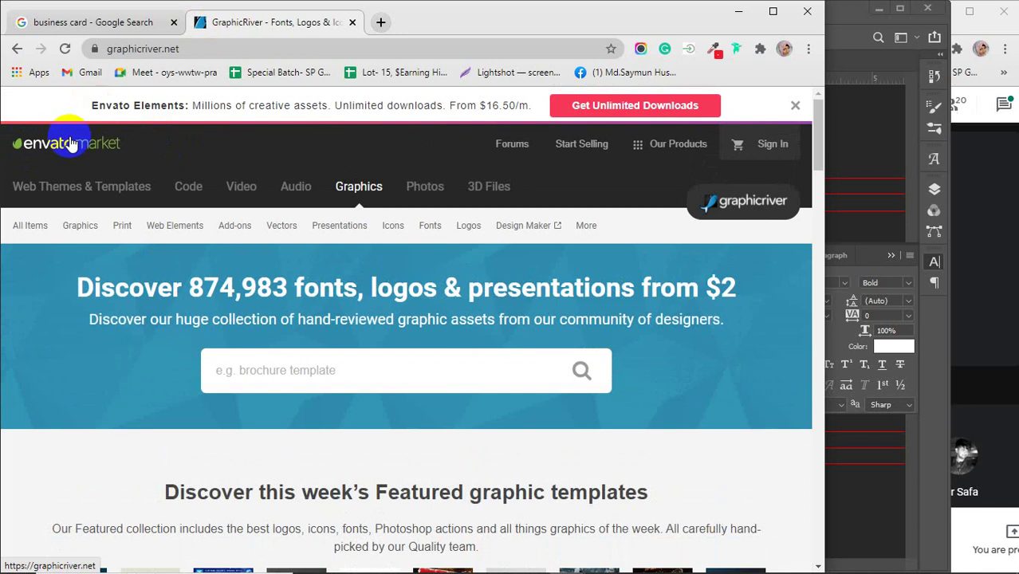
pyautogui.moveTo(77, 226)
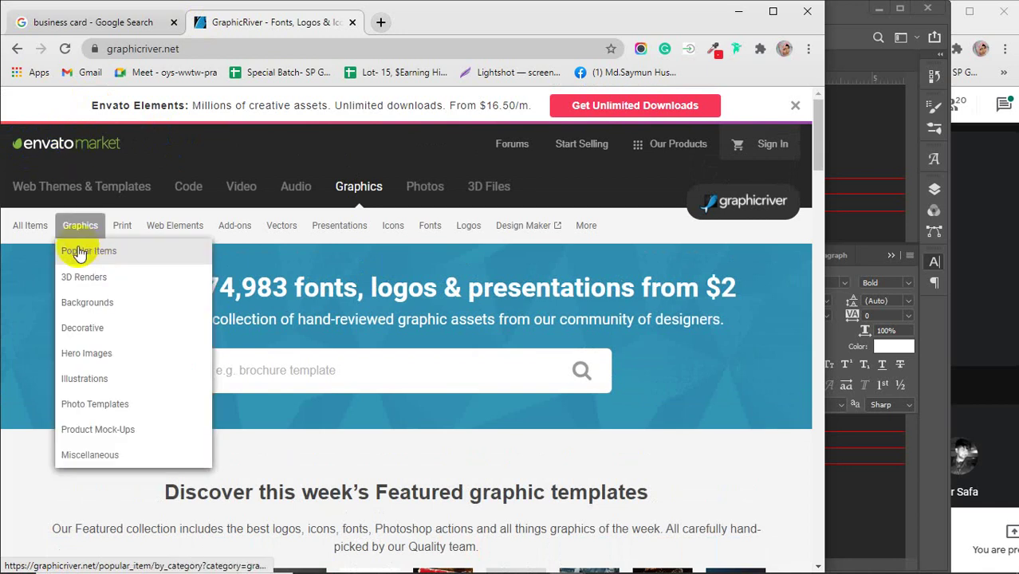
pyautogui.click(119, 227)
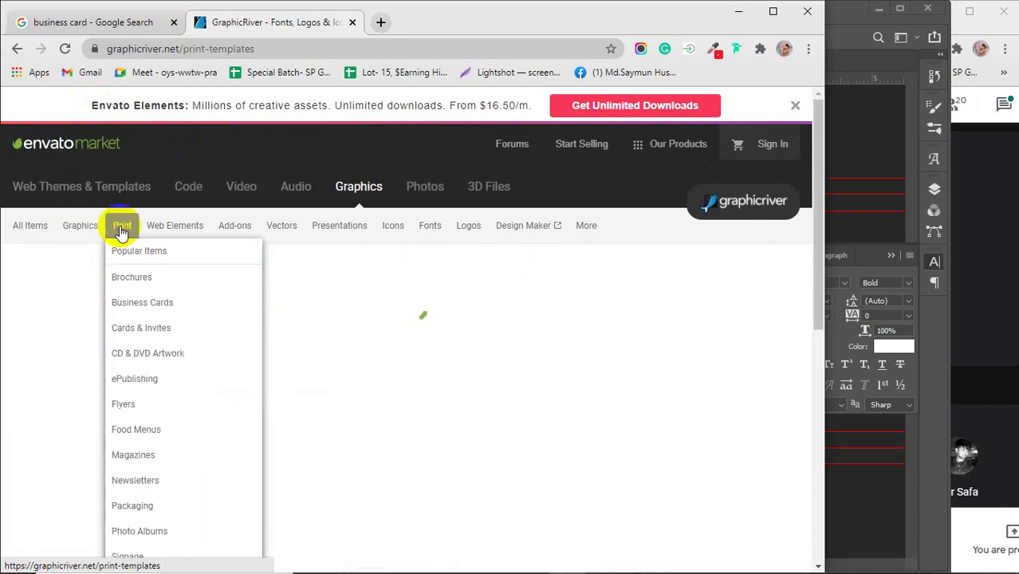
pyautogui.click(128, 306)
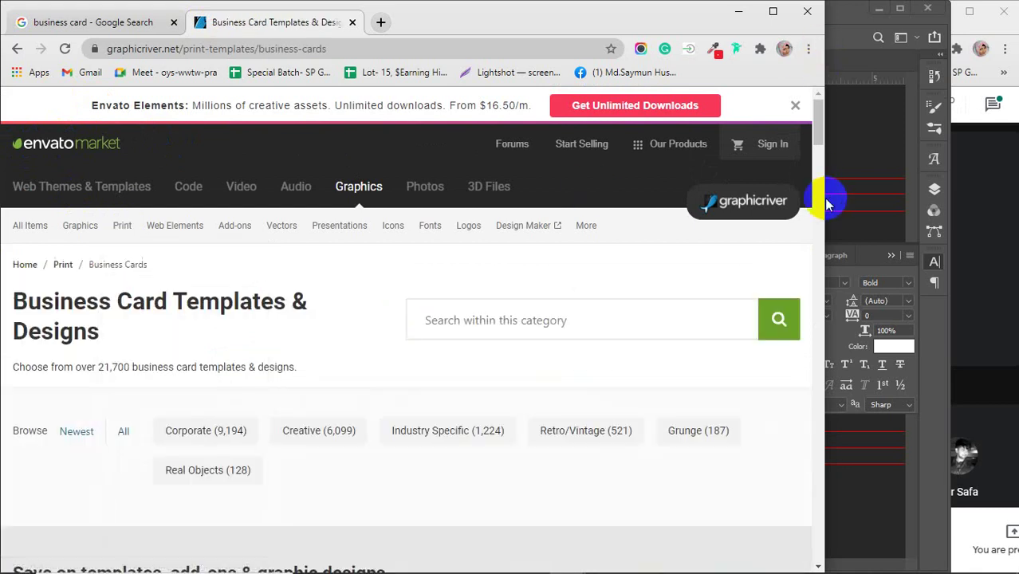
pyautogui.moveTo(825, 199); pyautogui.dragTo(939, 223)
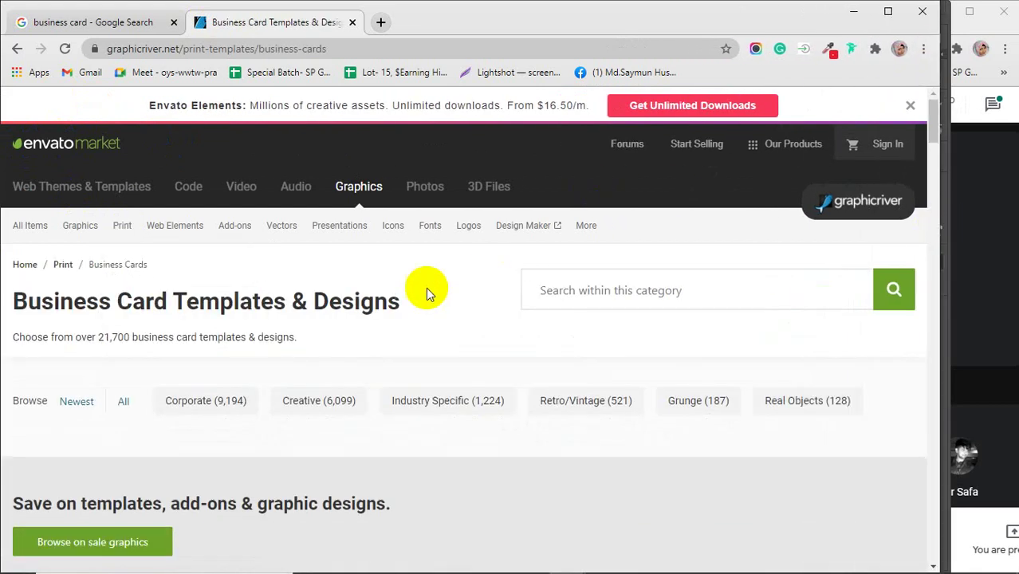
# Open the Corporate Business Card 02 item and highlight the font name Harabara in its description
pyautogui.scroll(-8, 427, 287)
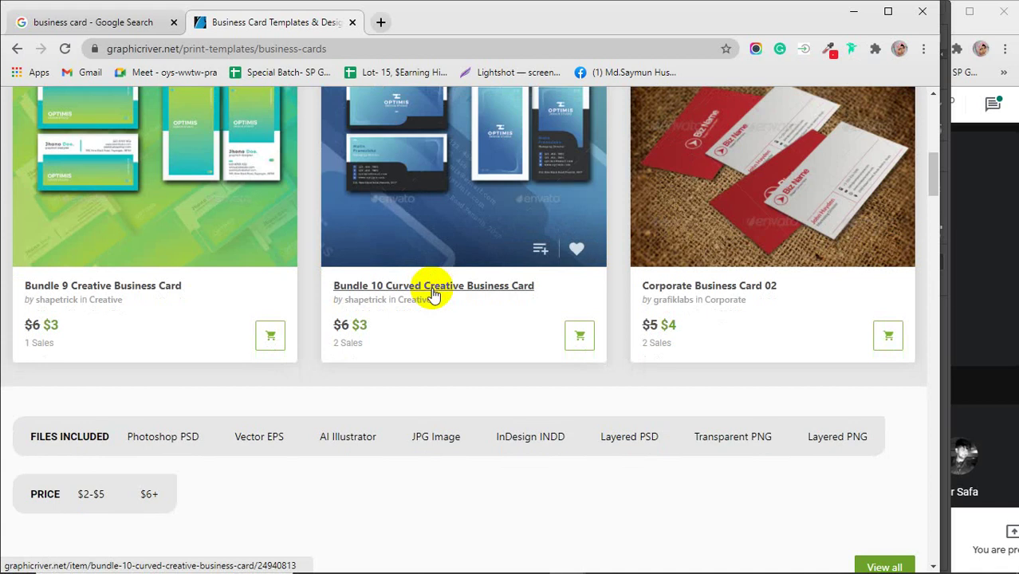
pyautogui.click(783, 271)
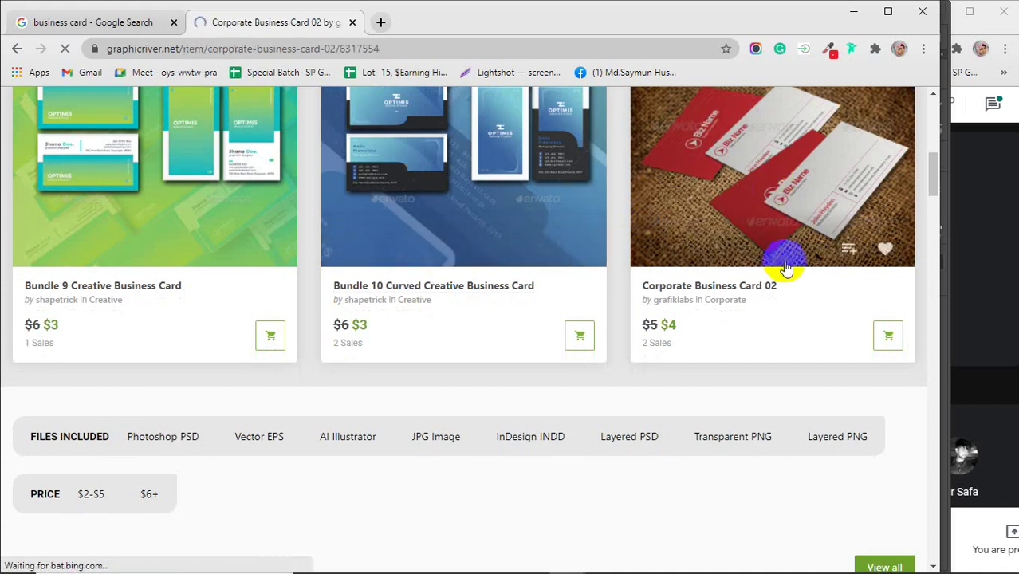
pyautogui.scroll(-20, 614, 341)
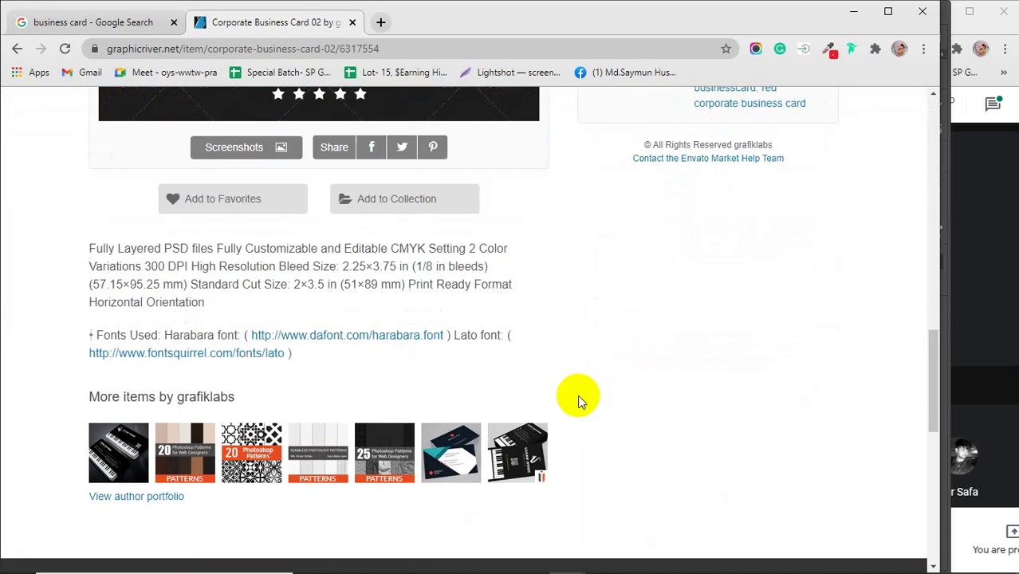
pyautogui.scroll(8, 580, 401)
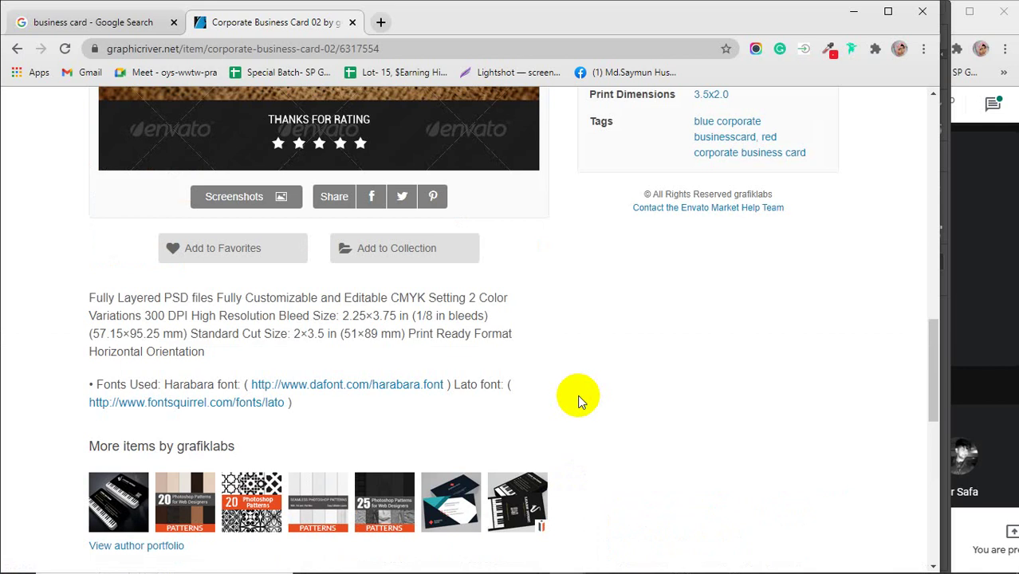
pyautogui.scroll(-1, 577, 395)
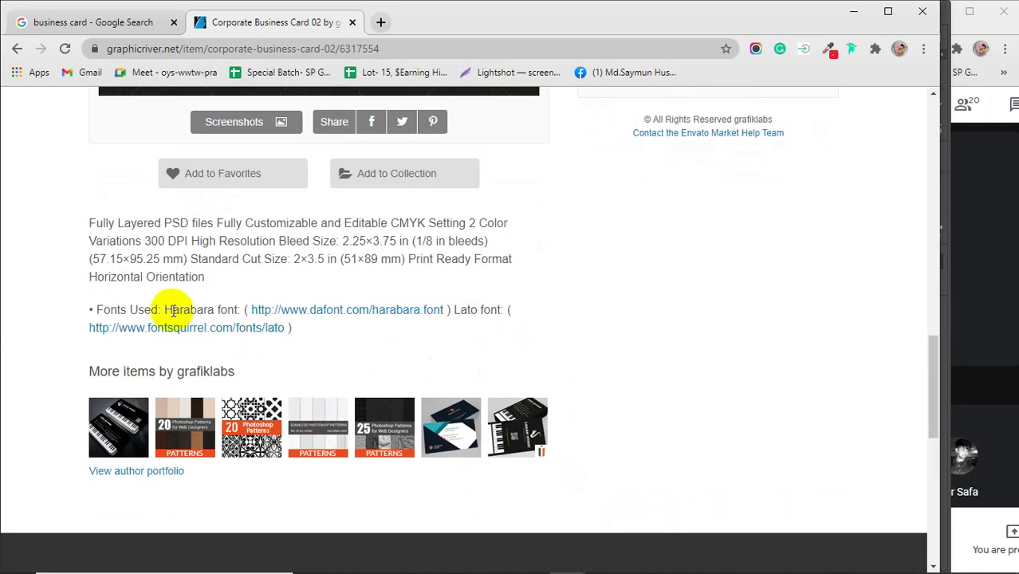
pyautogui.moveTo(164, 309); pyautogui.dragTo(213, 310)
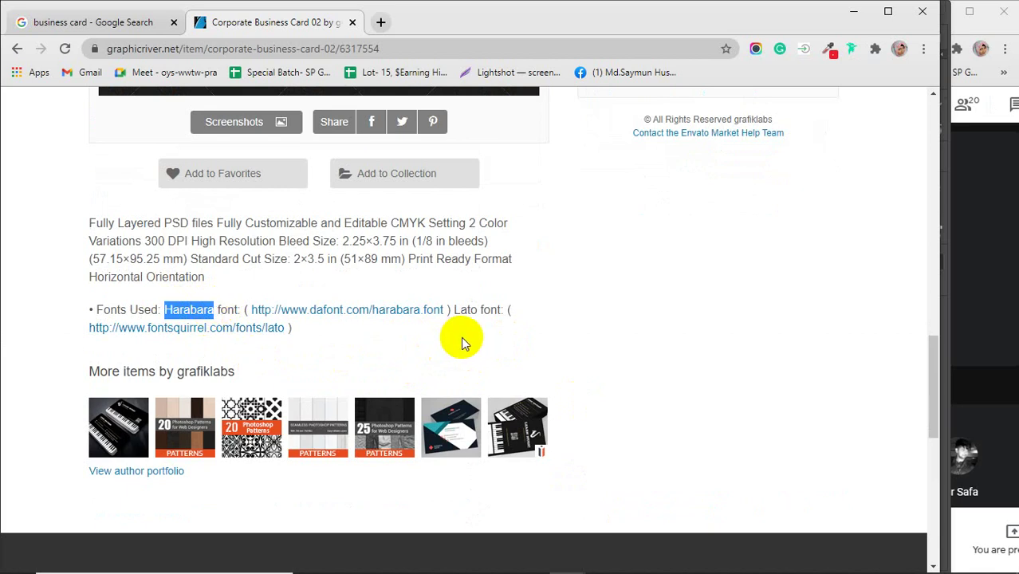
# Highlight the font name Lato in the Corporate Business Card 02 description and return to the Business Cards category page
pyautogui.doubleClick(466, 309)
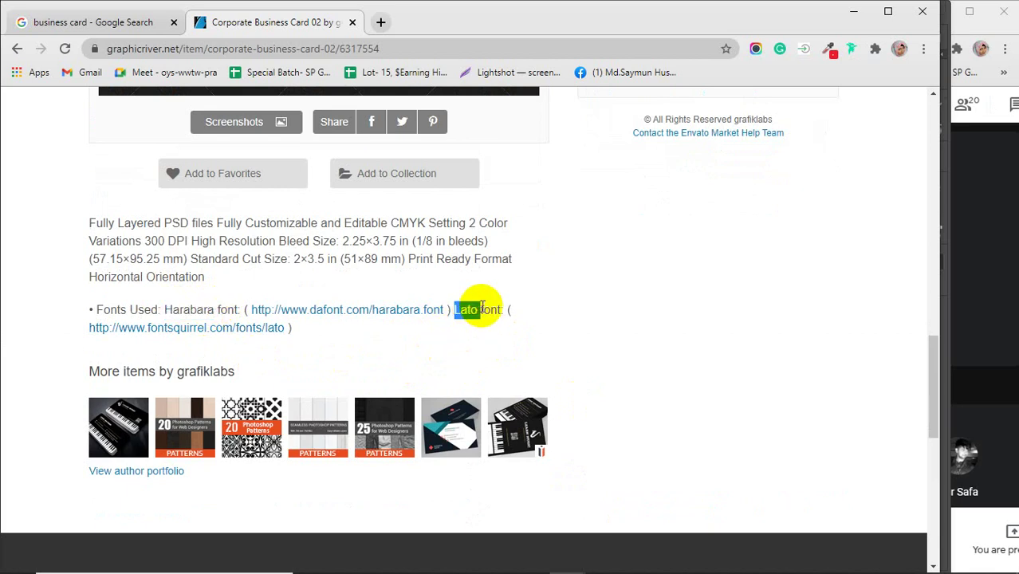
pyautogui.scroll(4, 485, 323)
pyautogui.scroll(2, 485, 323)
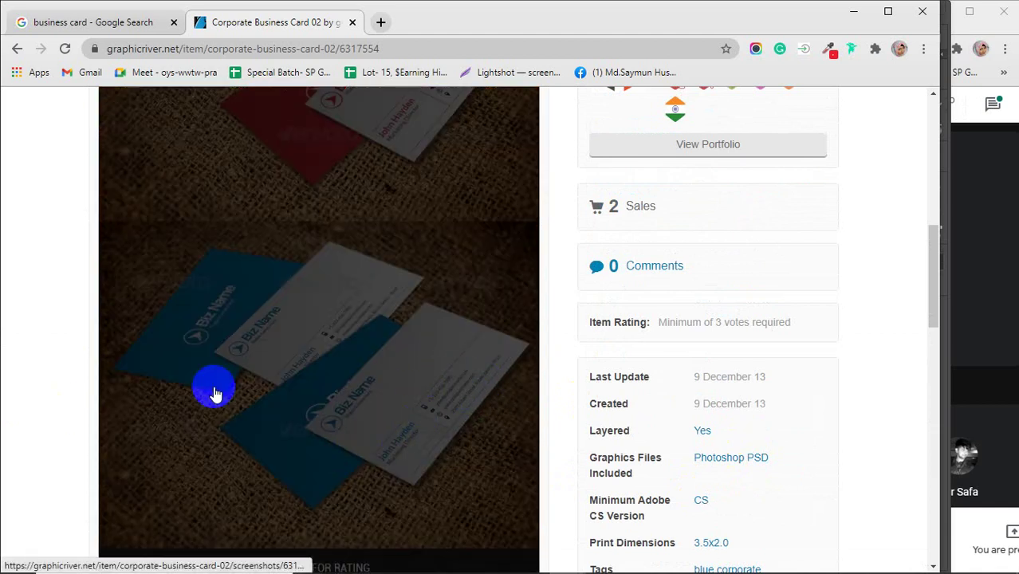
pyautogui.scroll(7, 70, 428)
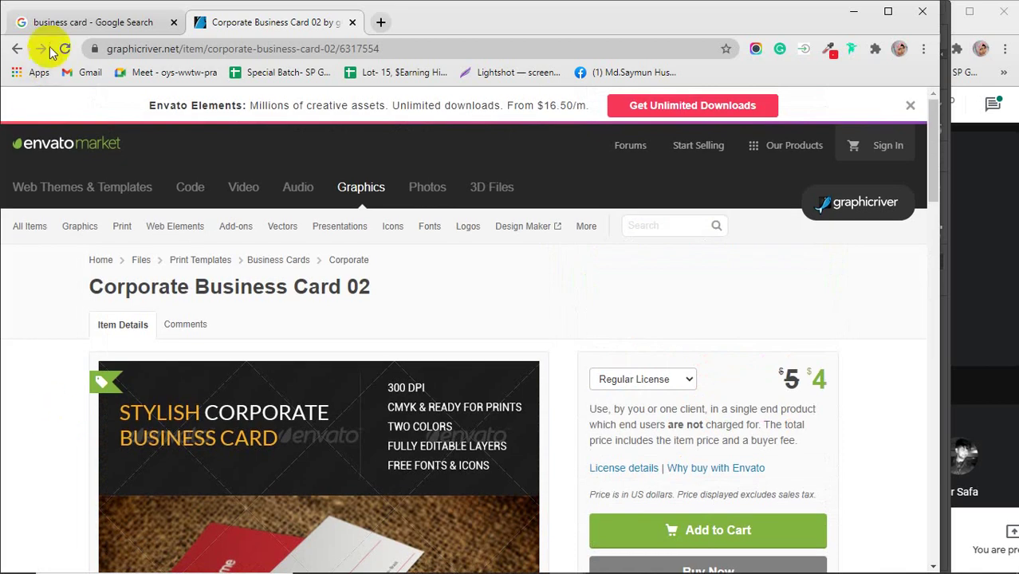
pyautogui.click(17, 49)
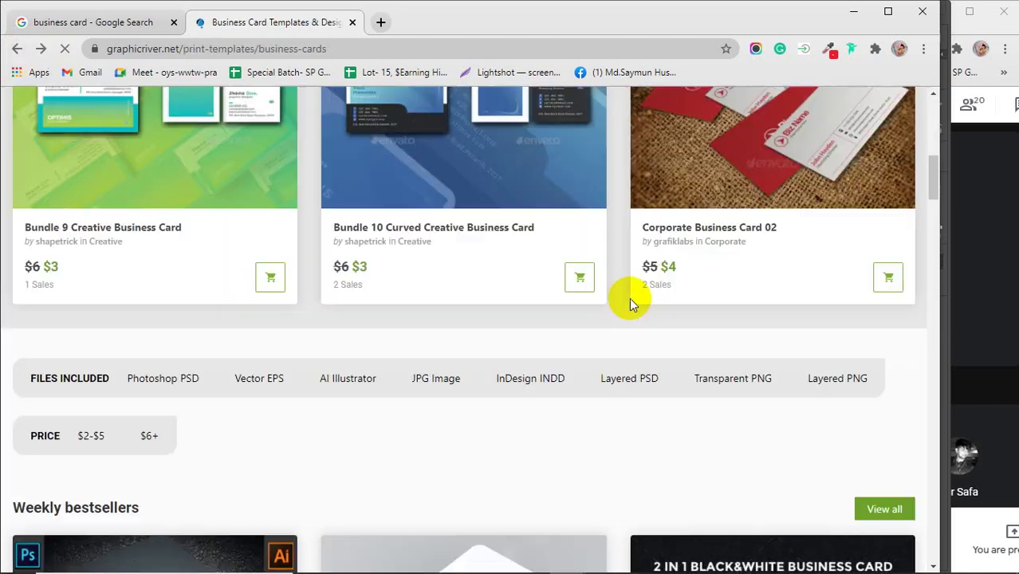
# Open StyleArt's Business Card and 2 in 1 Black & White Business Card - 53 from Weekly bestsellers in separate new tabs
pyautogui.scroll(-10, 585, 340)
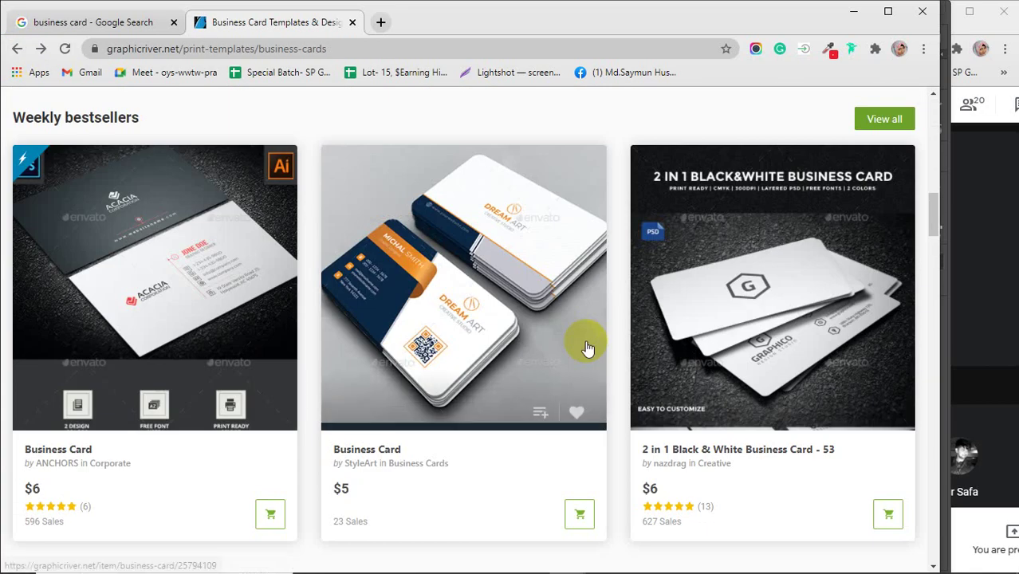
pyautogui.rightClick(490, 301)
pyautogui.click(506, 311)
pyautogui.scroll(-1, 508, 321)
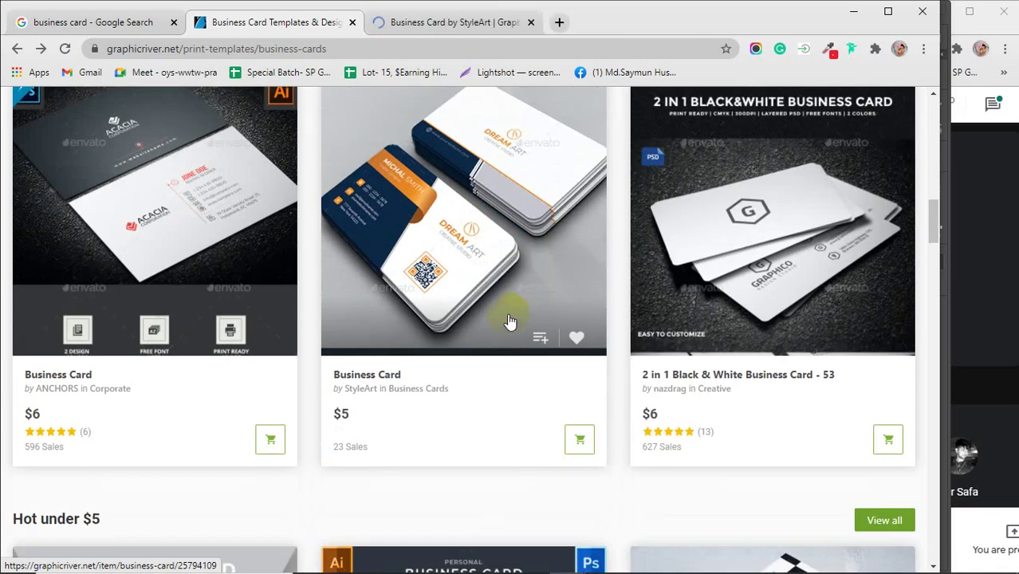
pyautogui.scroll(2, 621, 315)
pyautogui.rightClick(752, 321)
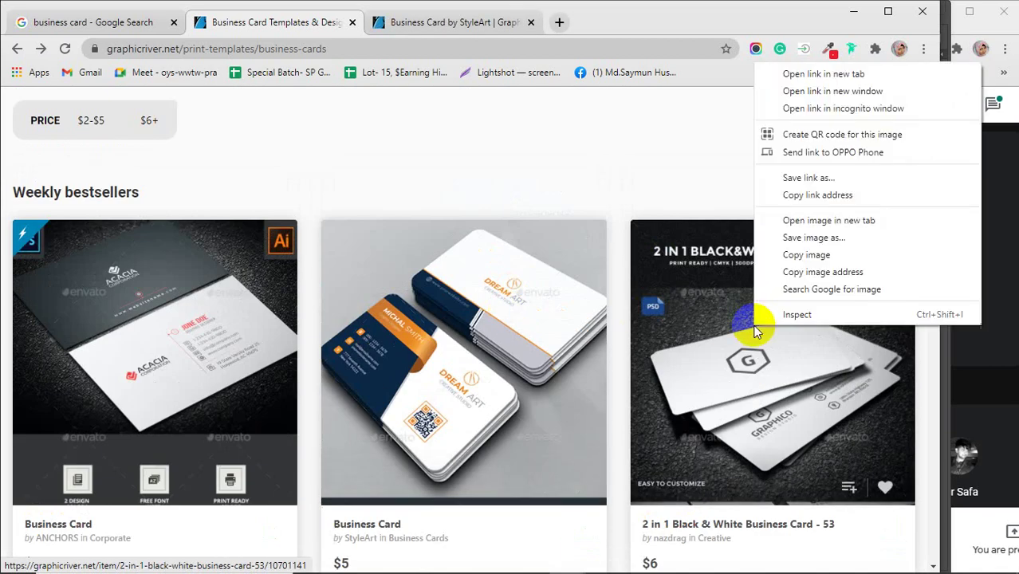
pyautogui.click(809, 73)
# Open Picoartbd's Business Card and Black And White Modern Business Card from Hot under $5 in separate new tabs
pyautogui.scroll(-5, 408, 295)
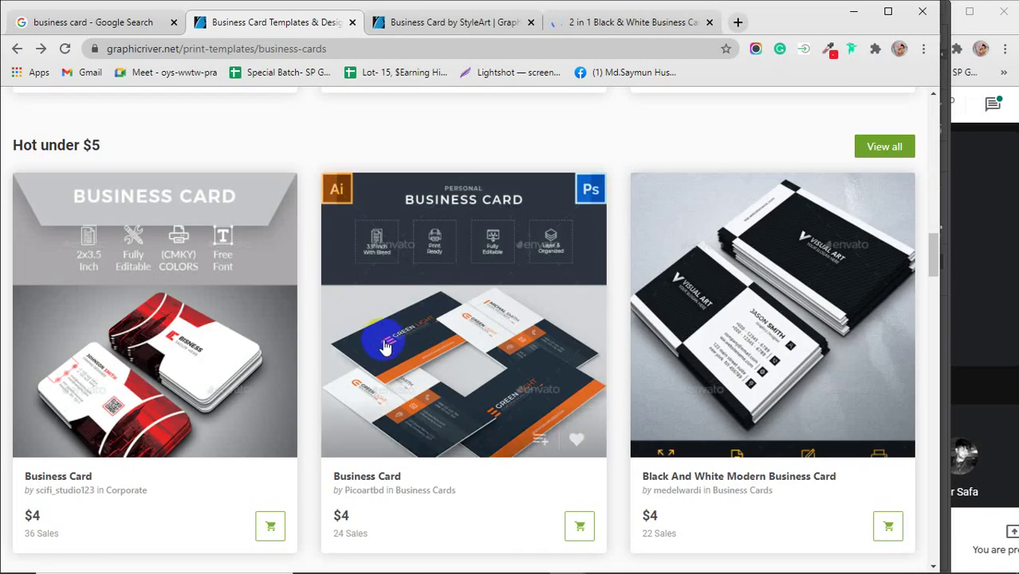
pyautogui.rightClick(385, 347)
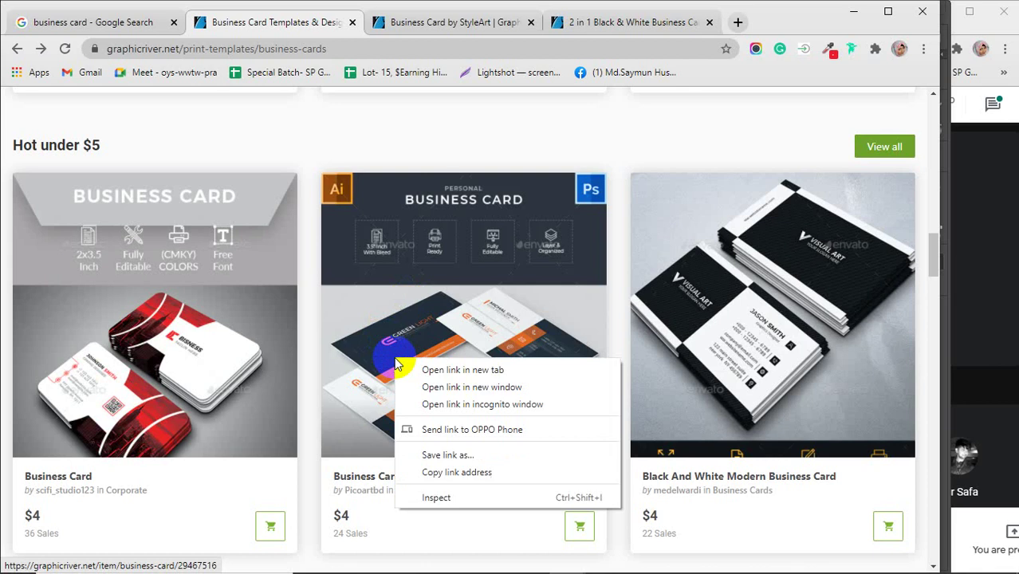
pyautogui.click(401, 366)
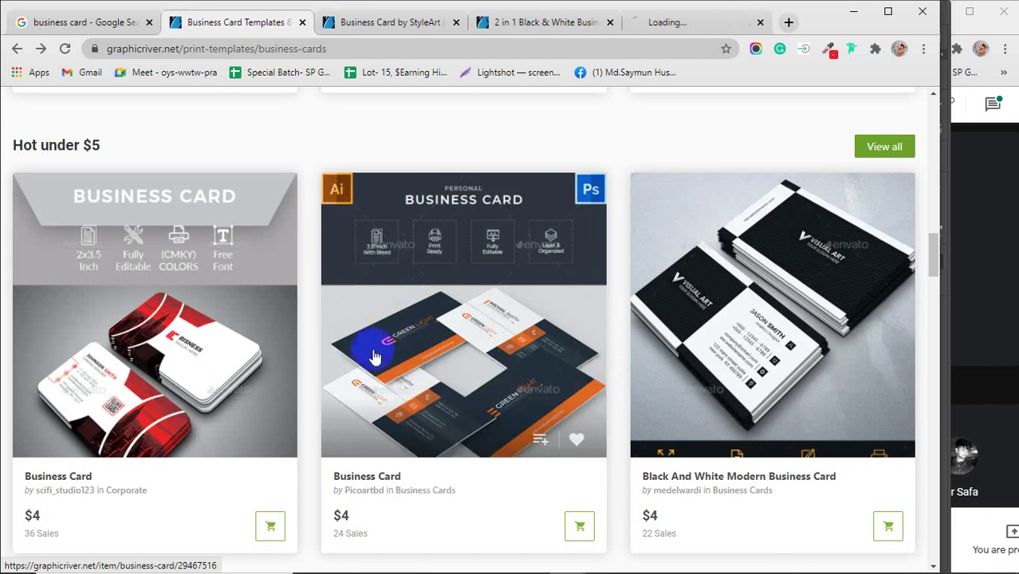
pyautogui.rightClick(721, 321)
pyautogui.click(757, 68)
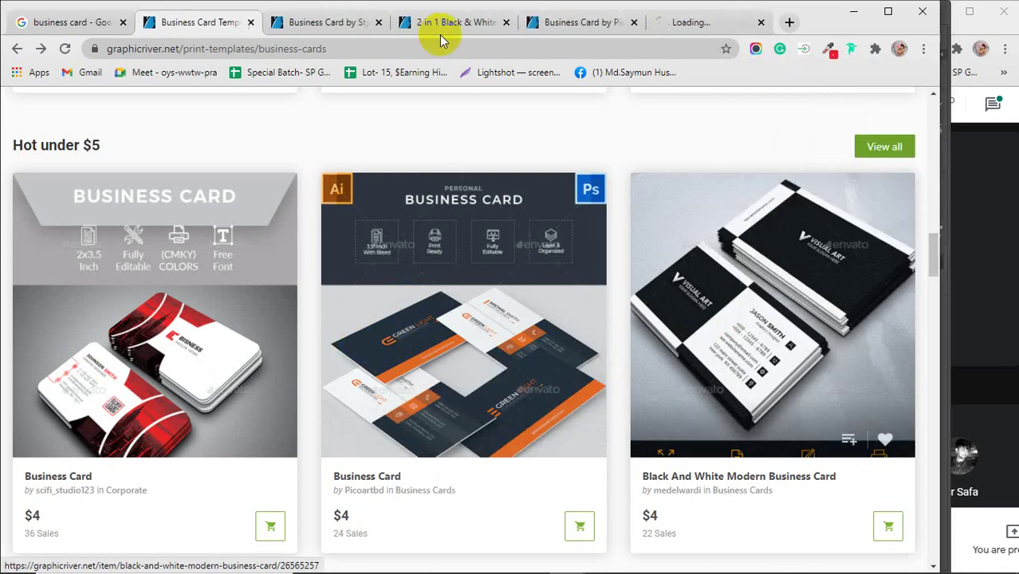
# Switch to the StyleArt Business Card page and examine the font links in its item description
pyautogui.click(296, 22)
pyautogui.scroll(-8, 394, 325)
pyautogui.scroll(-5, 48, 375)
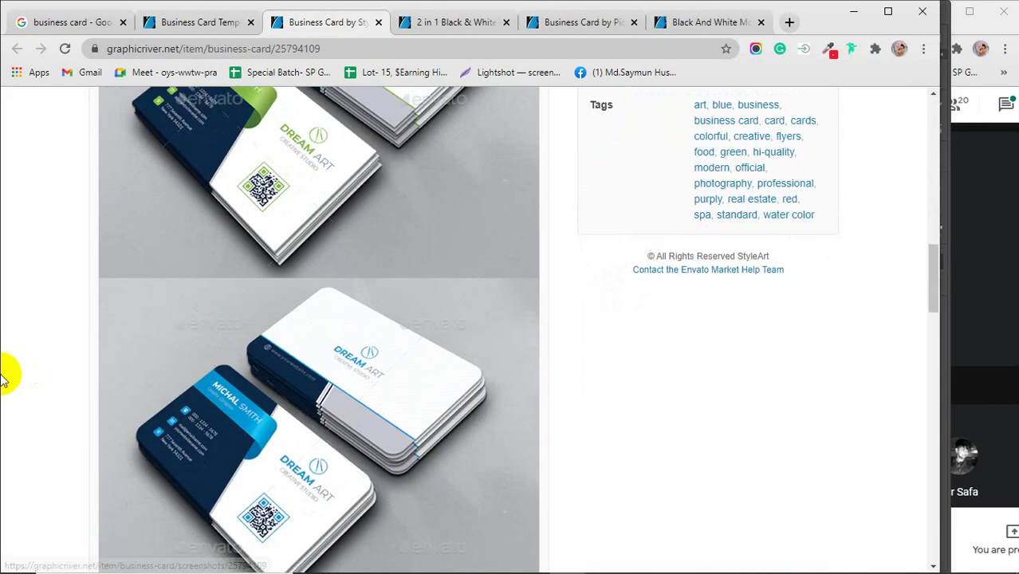
pyautogui.scroll(-5, 68, 380)
pyautogui.scroll(-5, 69, 382)
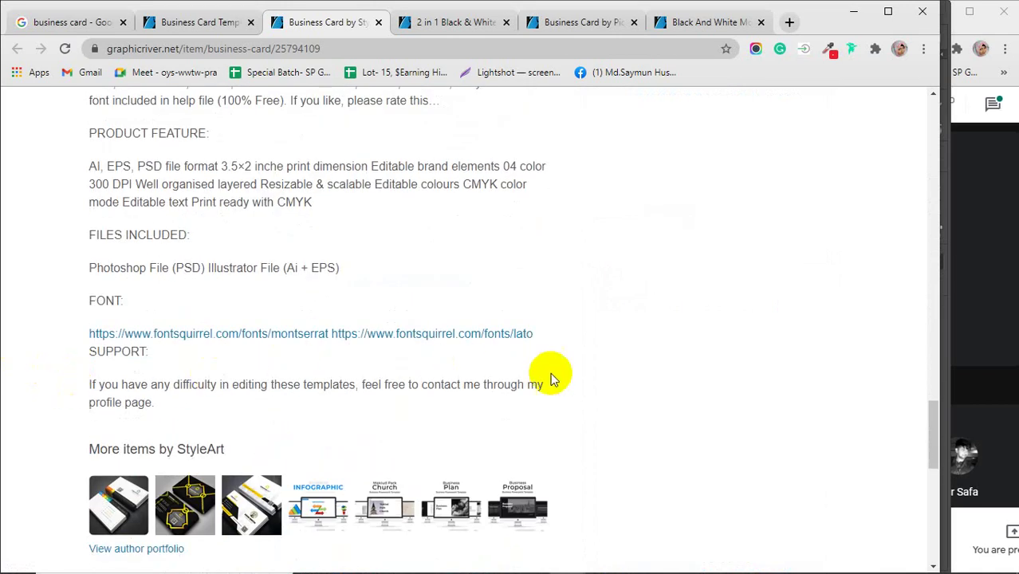
pyautogui.scroll(-1, 60, 391)
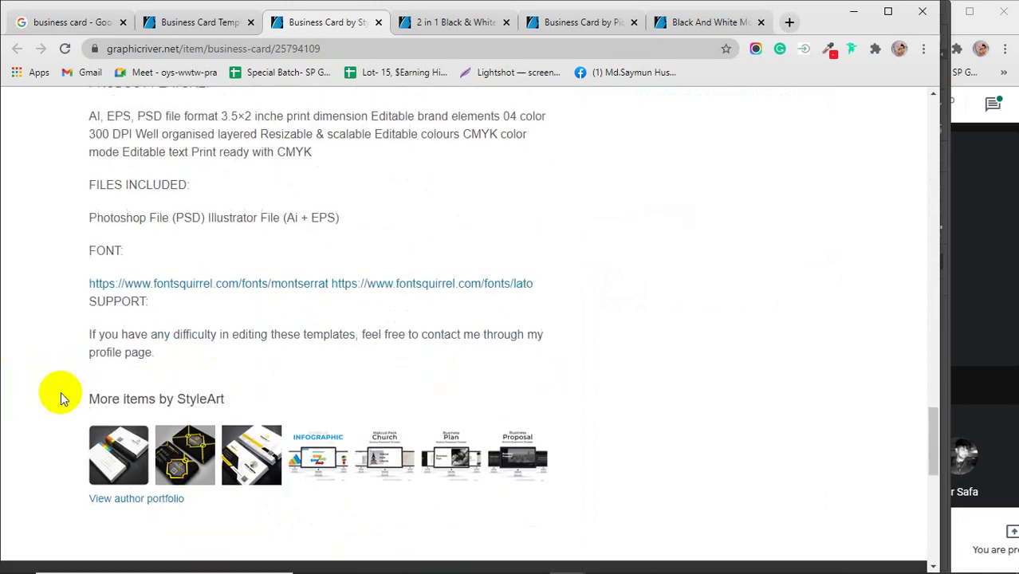
pyautogui.scroll(1, 61, 392)
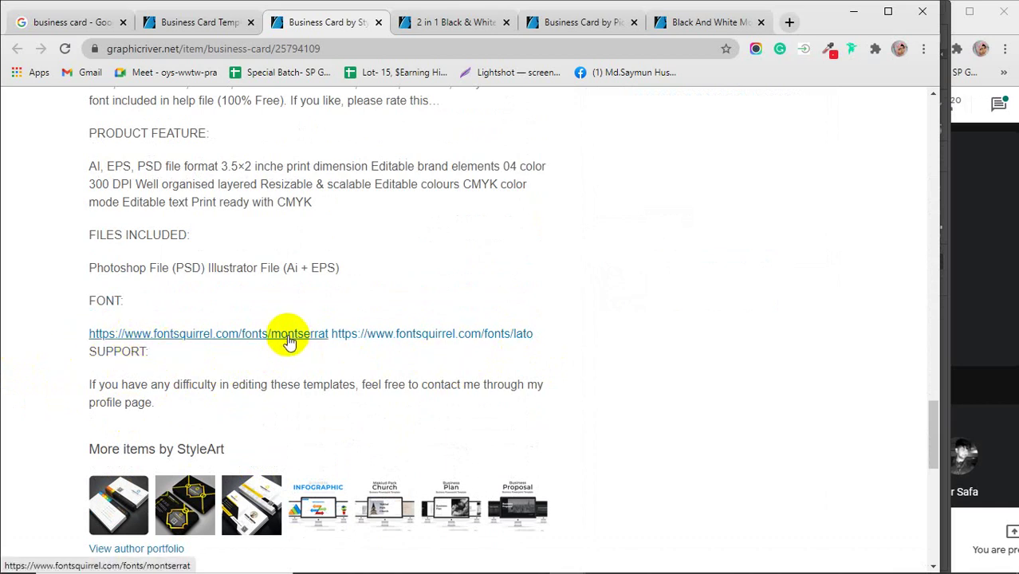
# Examine the preview images and the free fonts section on the 2 in 1 Black & White Business Card - 53 page
pyautogui.click(466, 25)
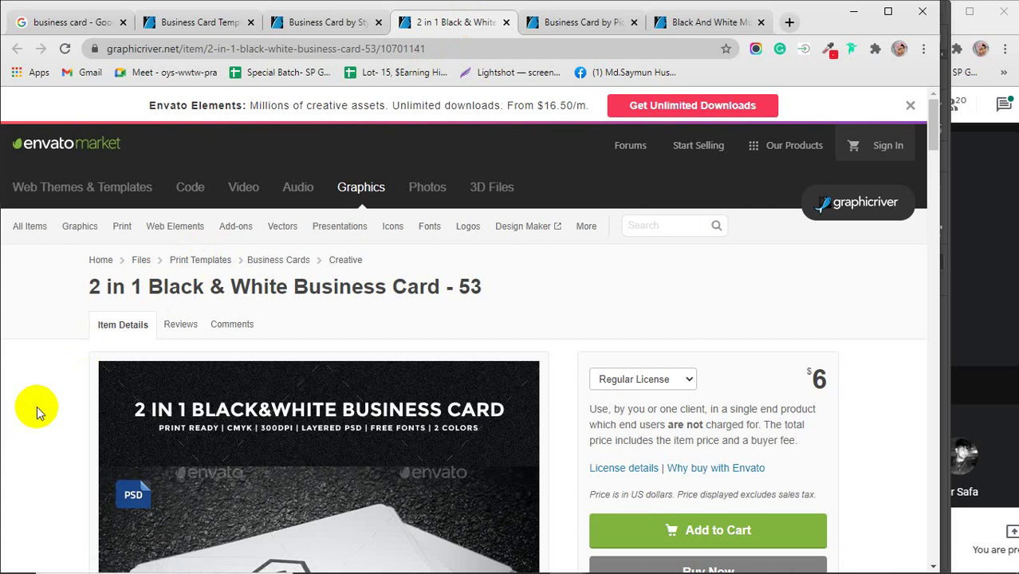
pyautogui.scroll(-1, 37, 412)
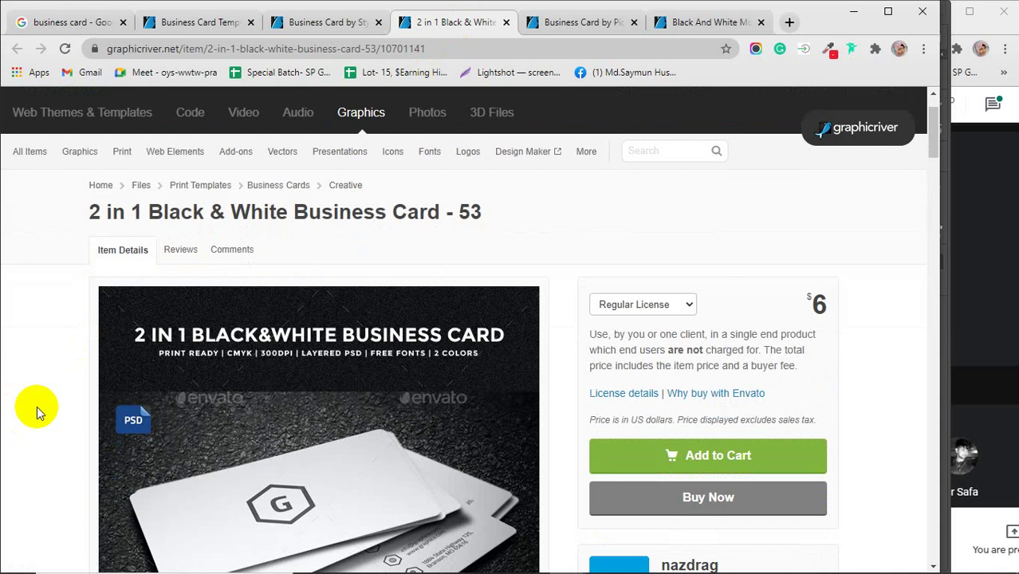
pyautogui.scroll(-2, 36, 412)
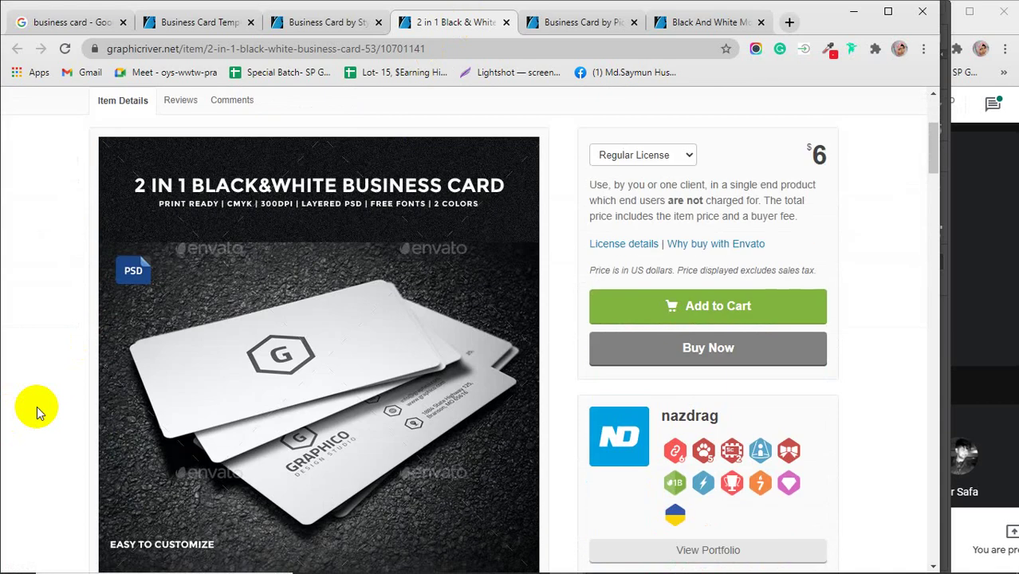
pyautogui.scroll(-5, 36, 412)
pyautogui.scroll(-20, 37, 410)
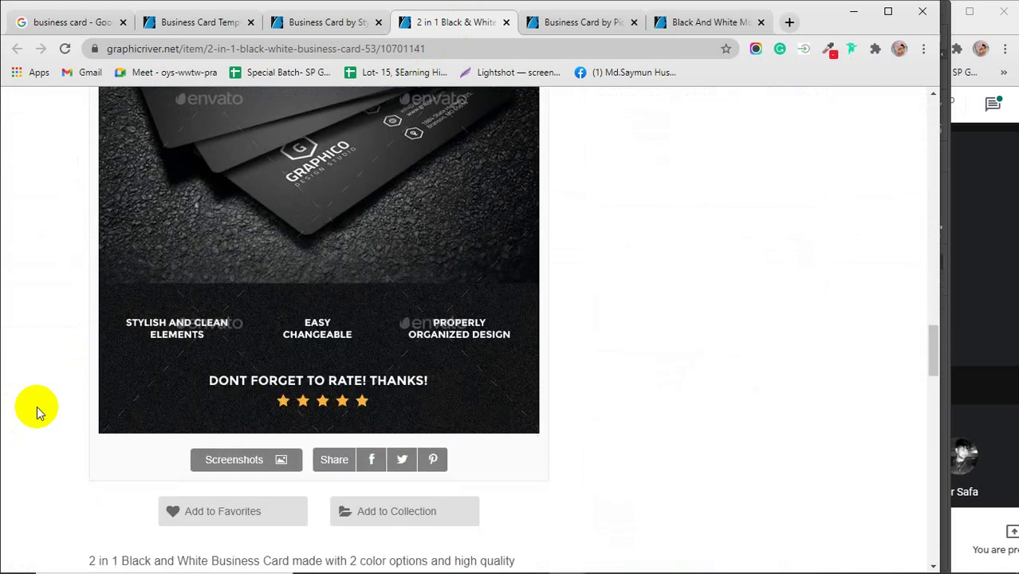
pyautogui.scroll(-5, 37, 406)
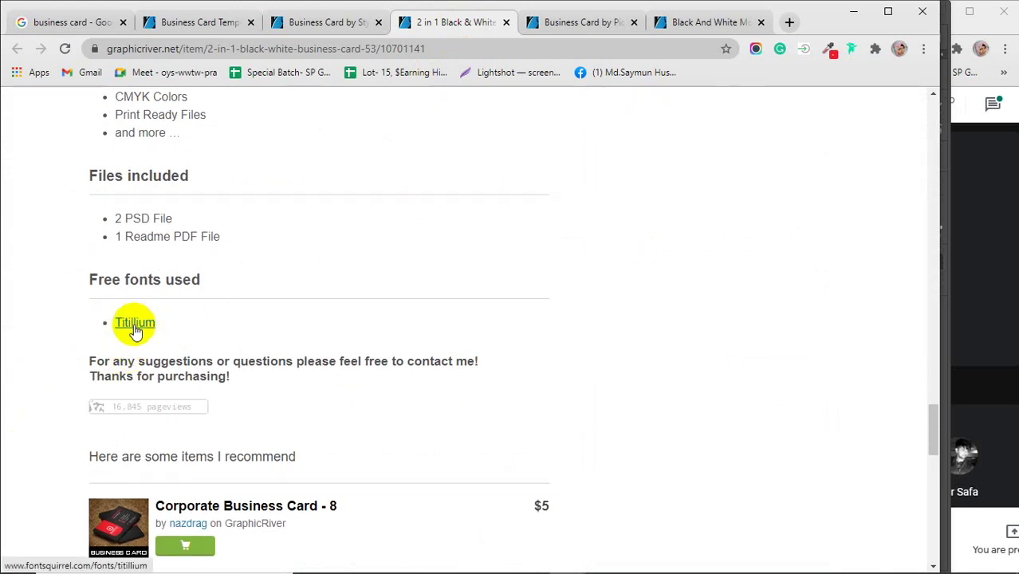
pyautogui.scroll(12, 134, 331)
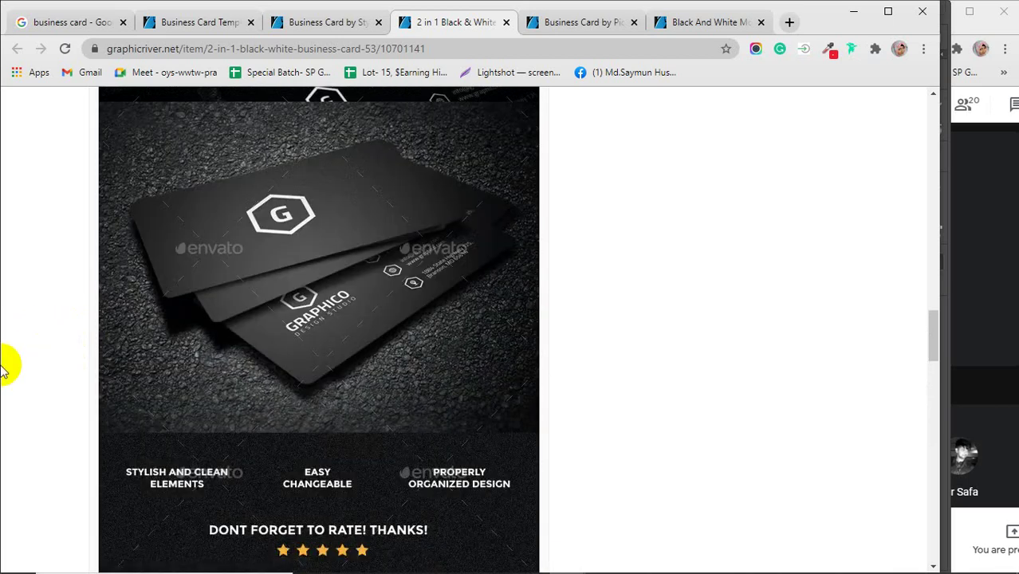
pyautogui.scroll(-15, 37, 356)
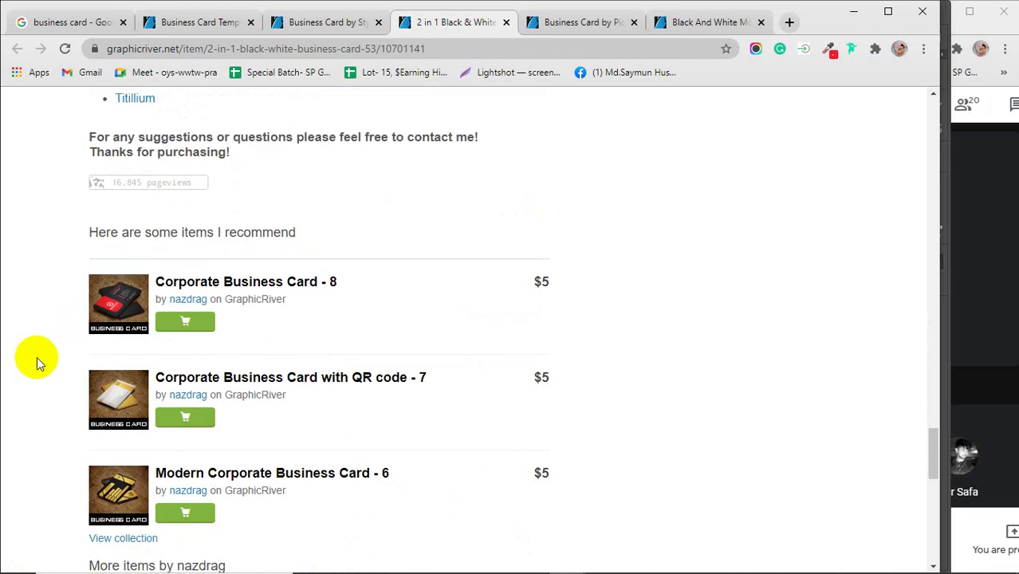
# Follow the Titillium link under the template's free fonts and download the font in OTF format
pyautogui.scroll(3, 36, 356)
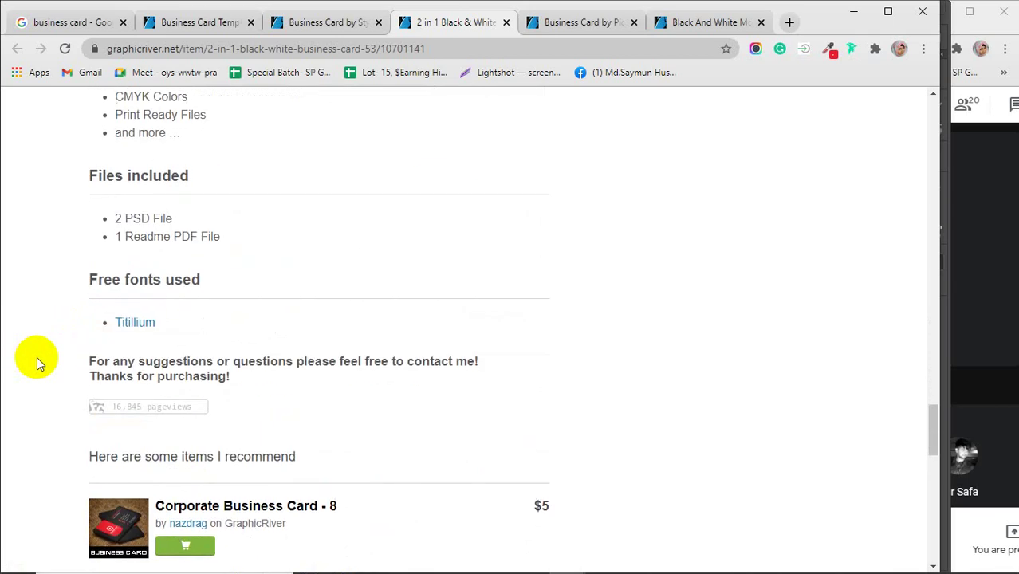
pyautogui.click(141, 327)
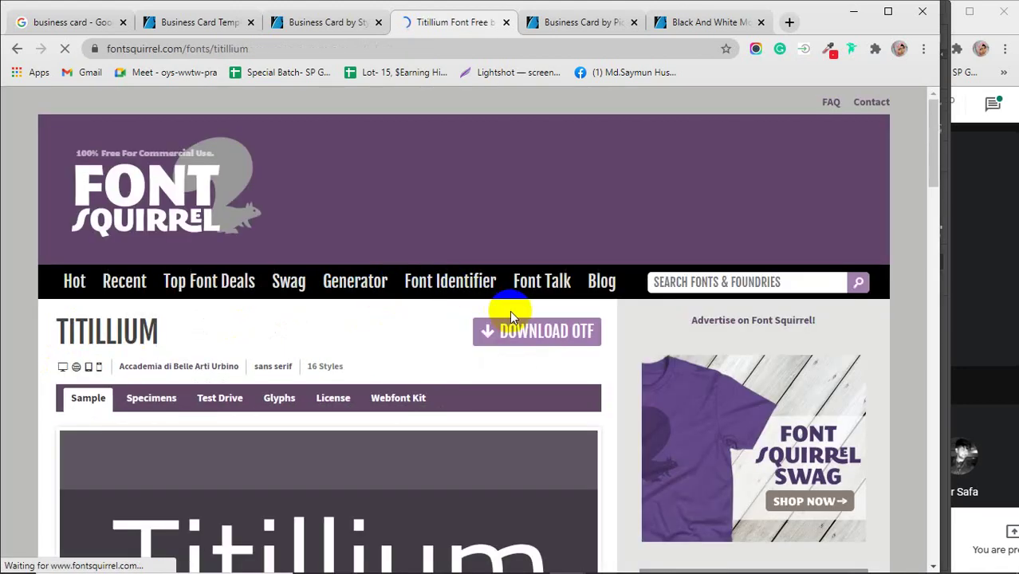
pyautogui.scroll(-3, 510, 331)
pyautogui.scroll(2, 512, 335)
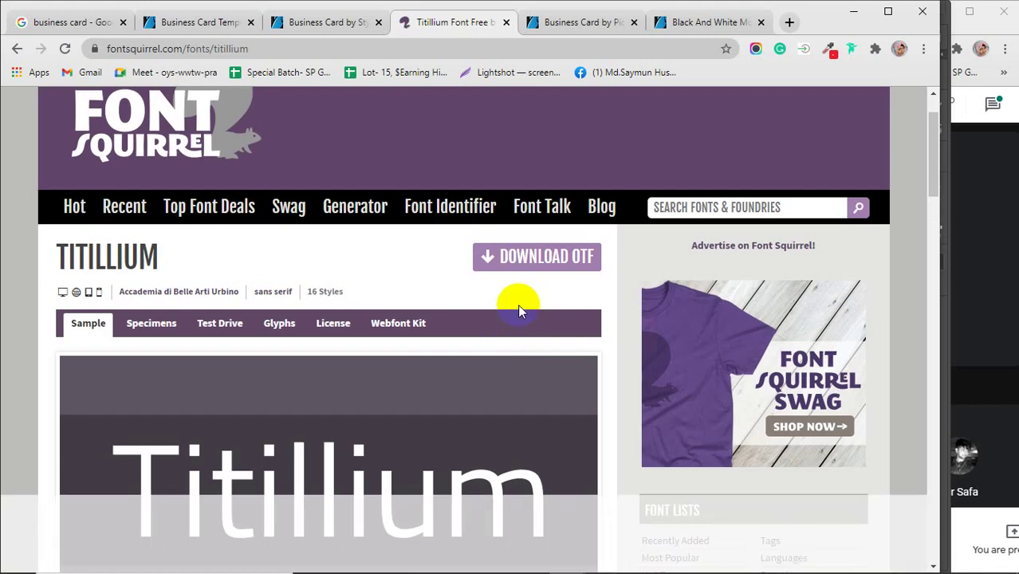
# Check which font the Picoartbd Business Card template uses, highlighting its name in the item description
pyautogui.click(573, 23)
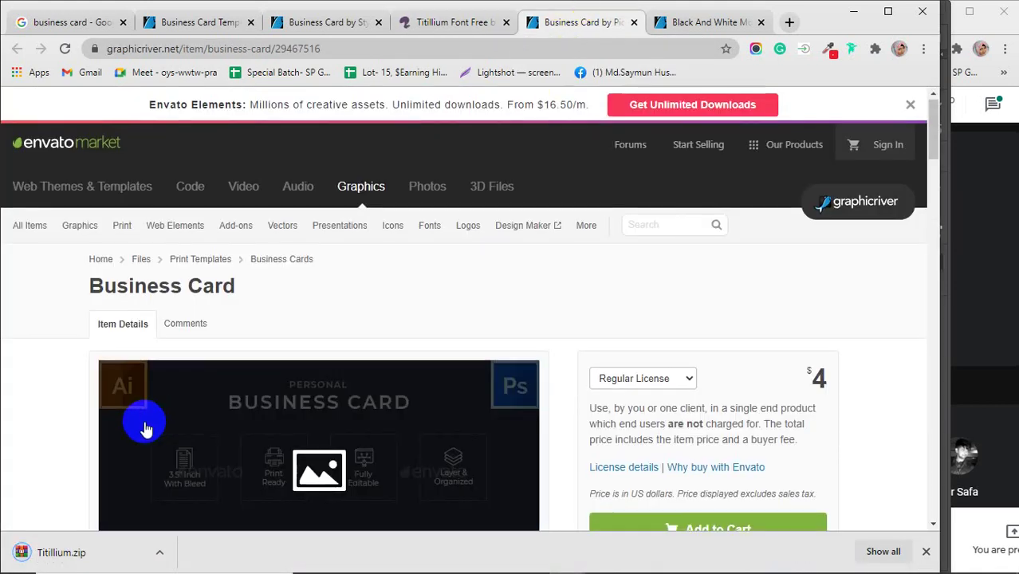
pyautogui.scroll(-11, 62, 412)
pyautogui.scroll(-10, 43, 415)
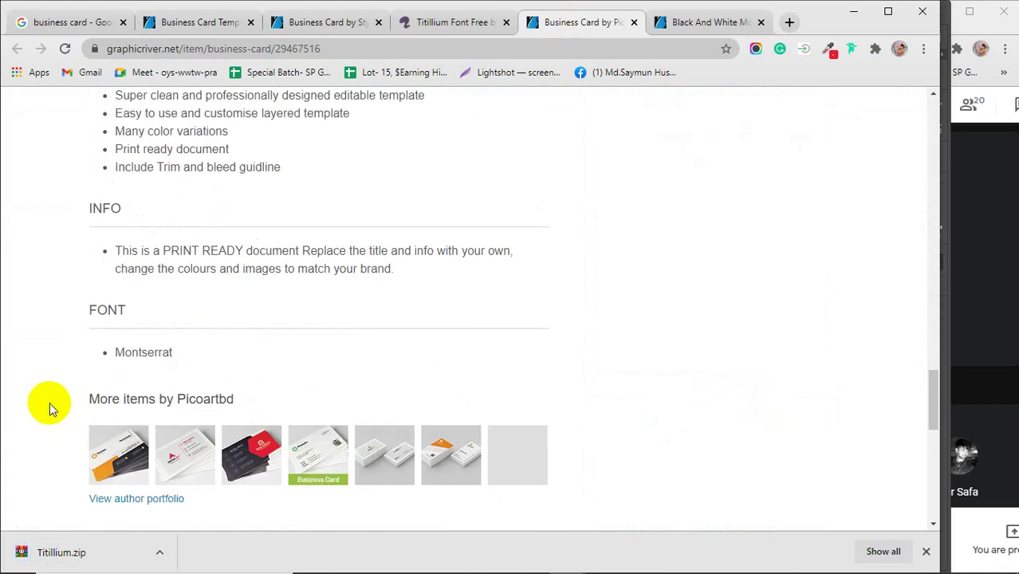
pyautogui.moveTo(208, 348); pyautogui.dragTo(4, 362)
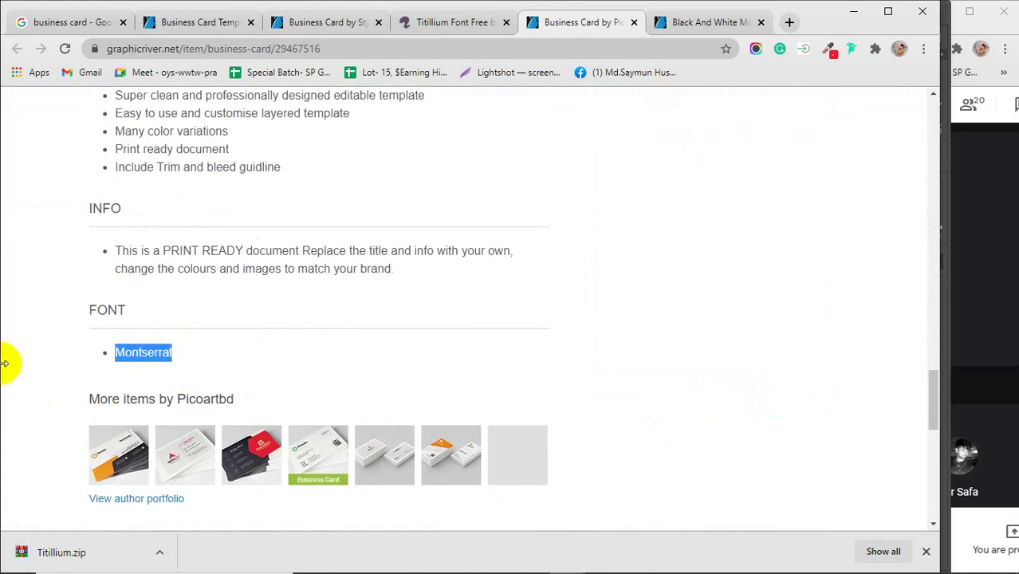
# Look up the free fonts listed for the Black and White Modern Business Card template
pyautogui.click(711, 22)
pyautogui.scroll(-4, 424, 351)
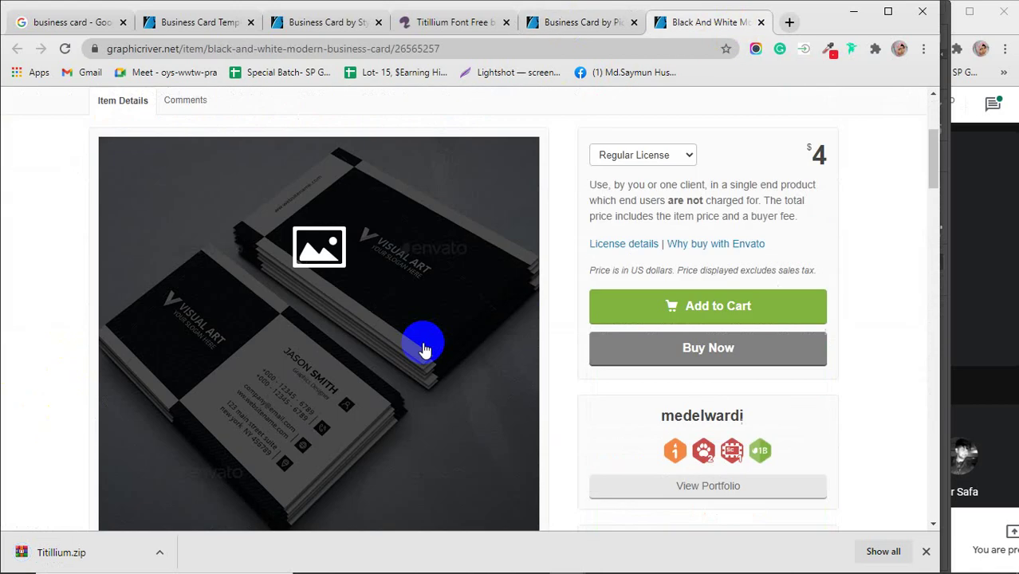
pyautogui.scroll(-20, 56, 350)
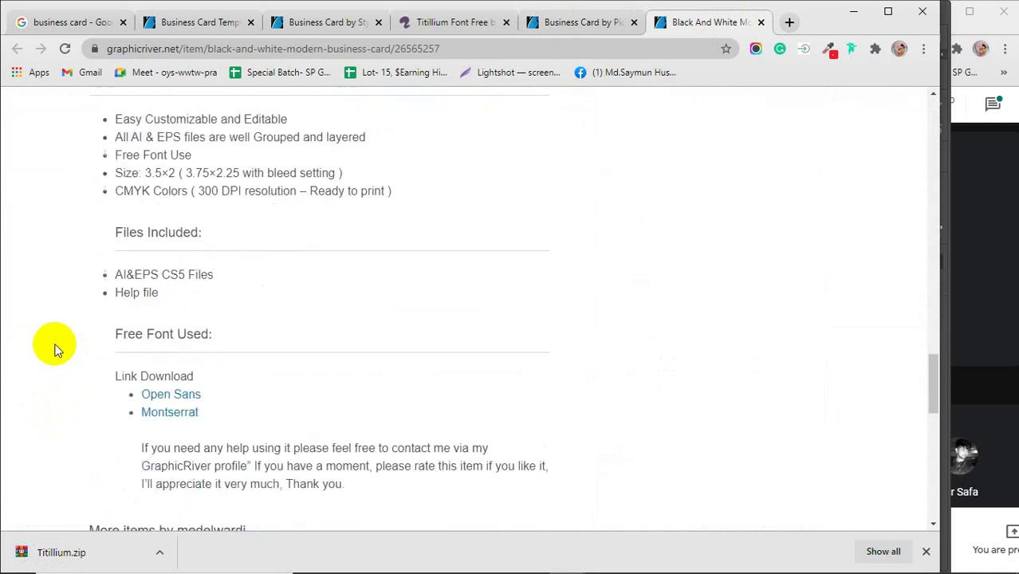
pyautogui.scroll(-3, 55, 351)
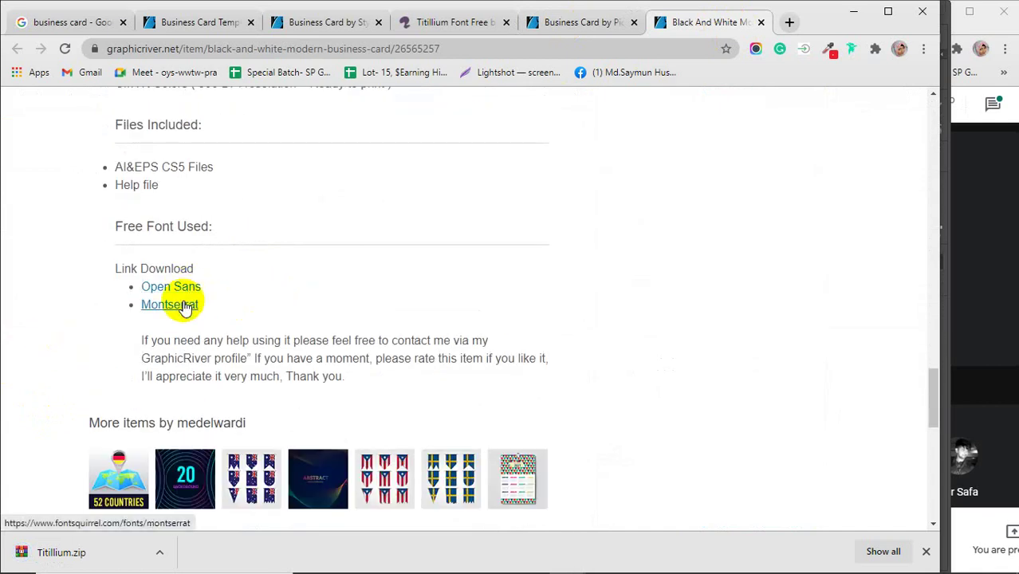
pyautogui.scroll(3, 585, 358)
pyautogui.scroll(5, 586, 358)
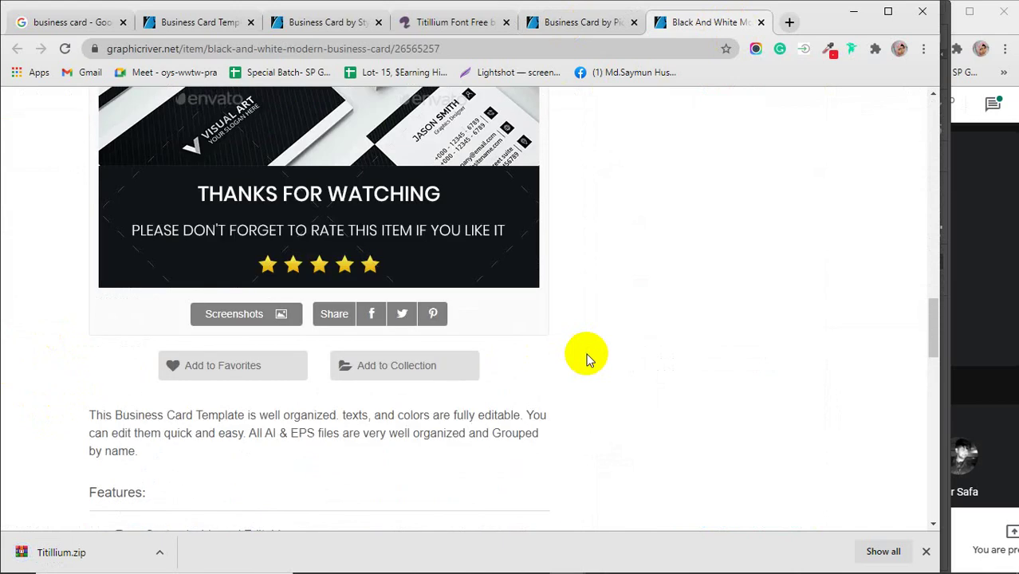
# Examine the Black and White Modern Business Card's size, bleed, resolution and included file formats, highlighting each specification
pyautogui.scroll(-5, 586, 359)
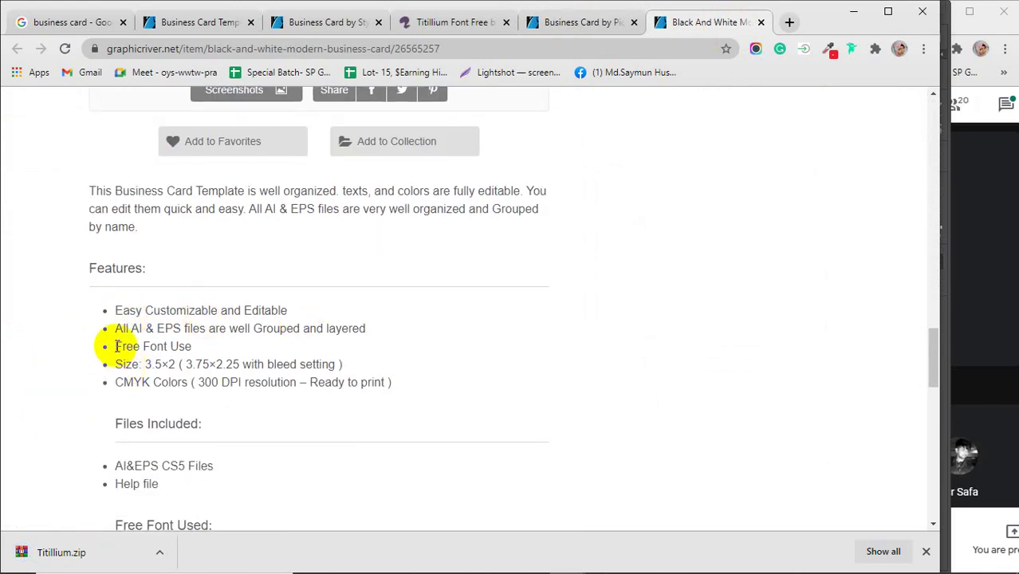
pyautogui.moveTo(141, 364); pyautogui.dragTo(169, 364)
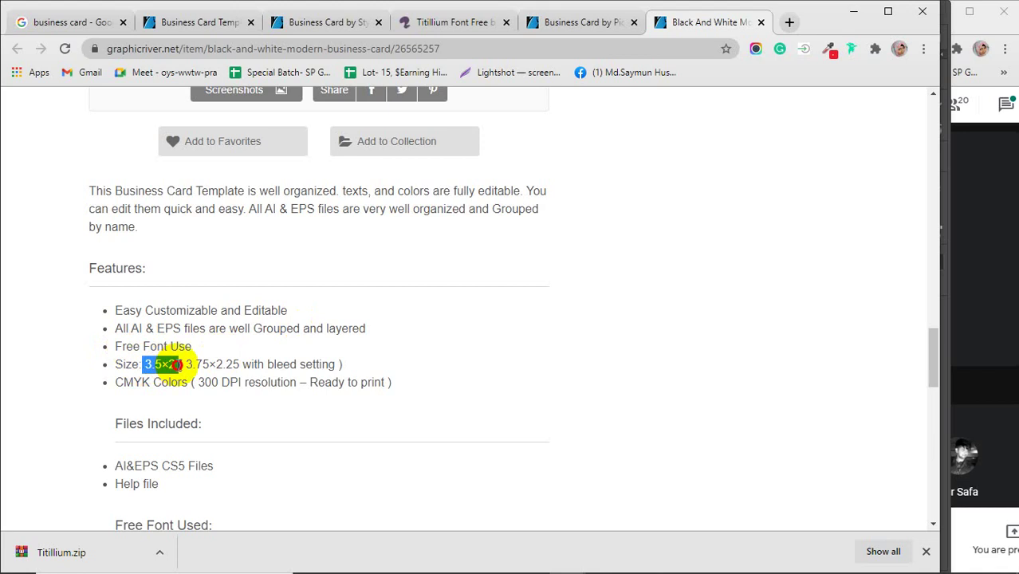
pyautogui.moveTo(267, 363); pyautogui.dragTo(328, 364)
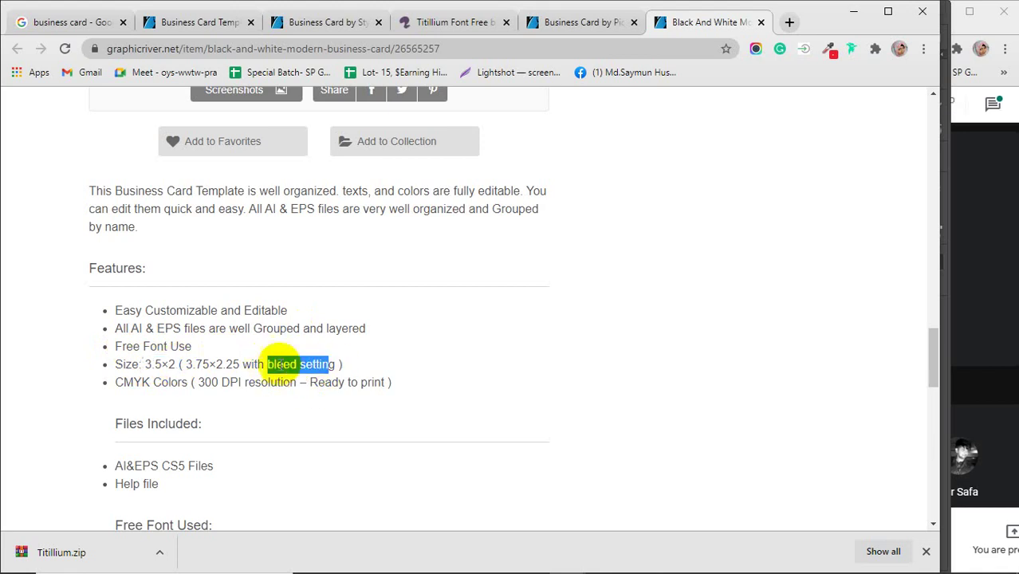
pyautogui.moveTo(182, 364); pyautogui.dragTo(256, 365)
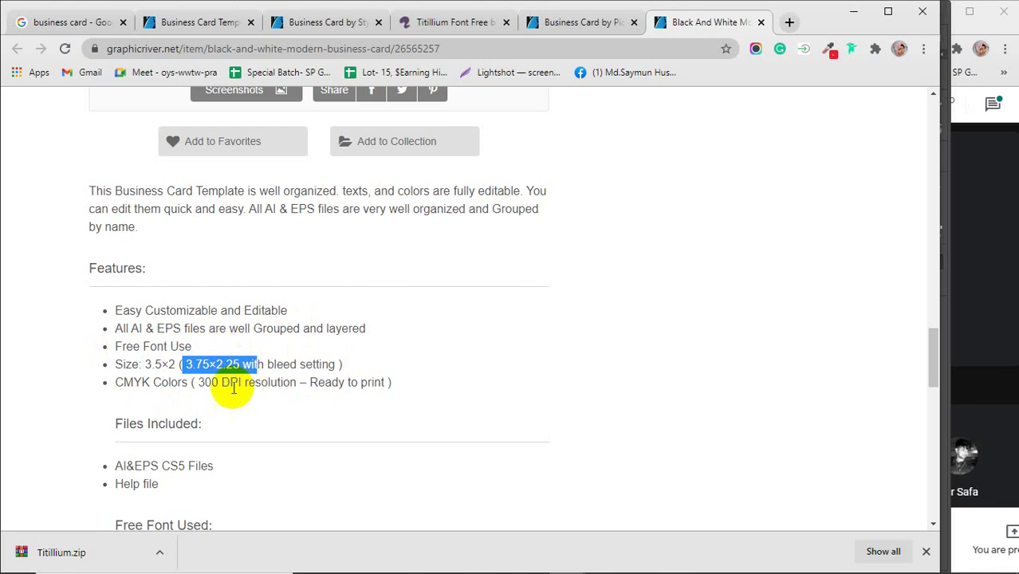
pyautogui.moveTo(198, 382); pyautogui.dragTo(237, 387)
pyautogui.scroll(-3, 230, 410)
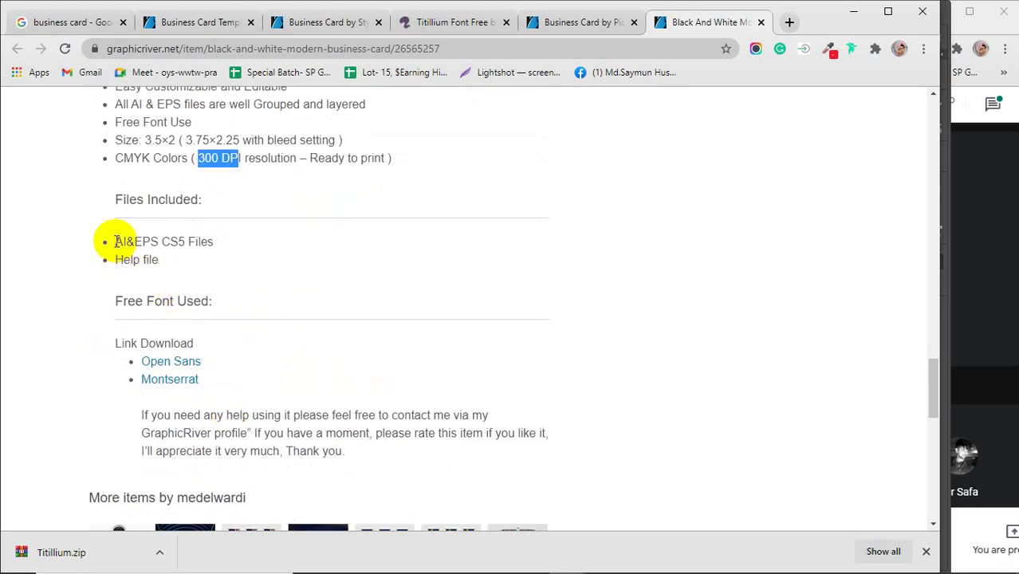
pyautogui.moveTo(115, 241); pyautogui.dragTo(159, 240)
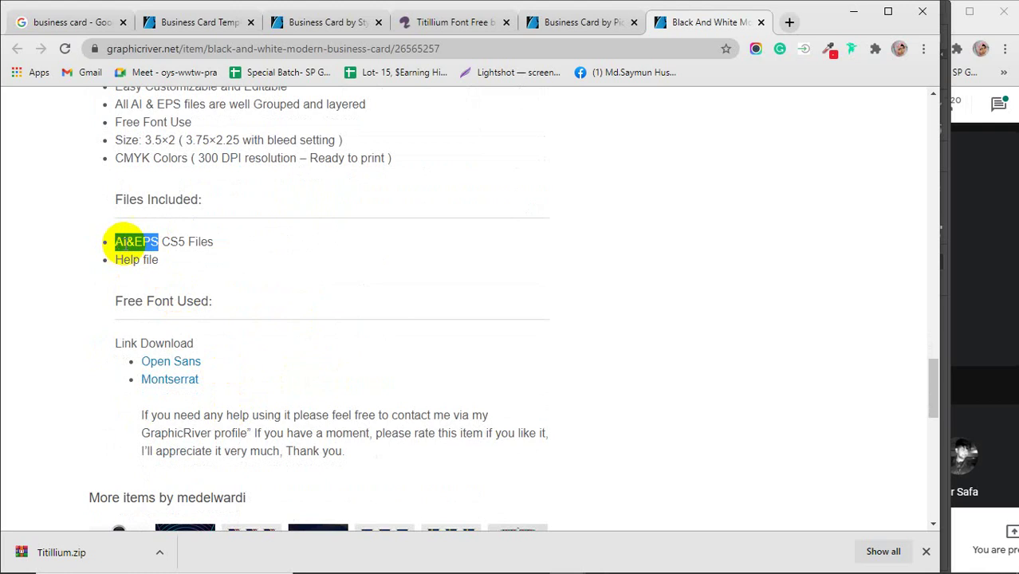
pyautogui.scroll(-1, 271, 374)
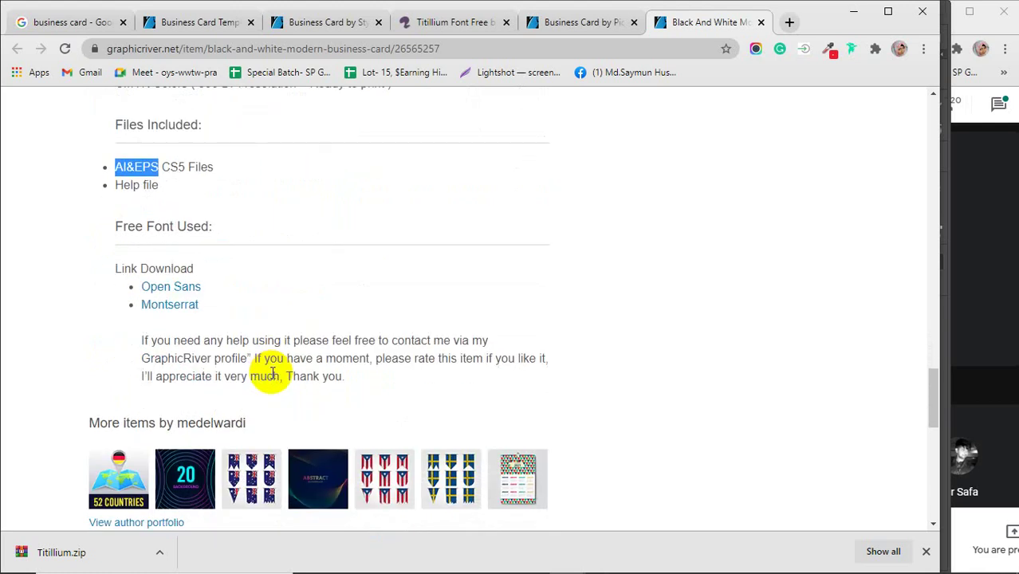
# Close all the template and font pages, leaving only the Google business card image results, and dismiss the download bar
pyautogui.scroll(15, 271, 375)
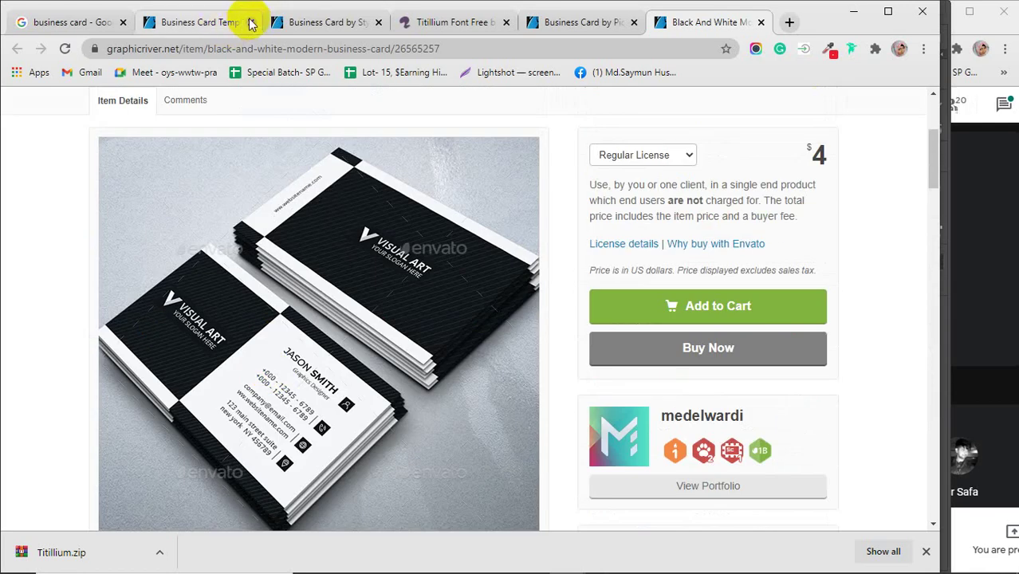
pyautogui.click(251, 21)
pyautogui.click(251, 21)
pyautogui.click(251, 21)
pyautogui.click(252, 21)
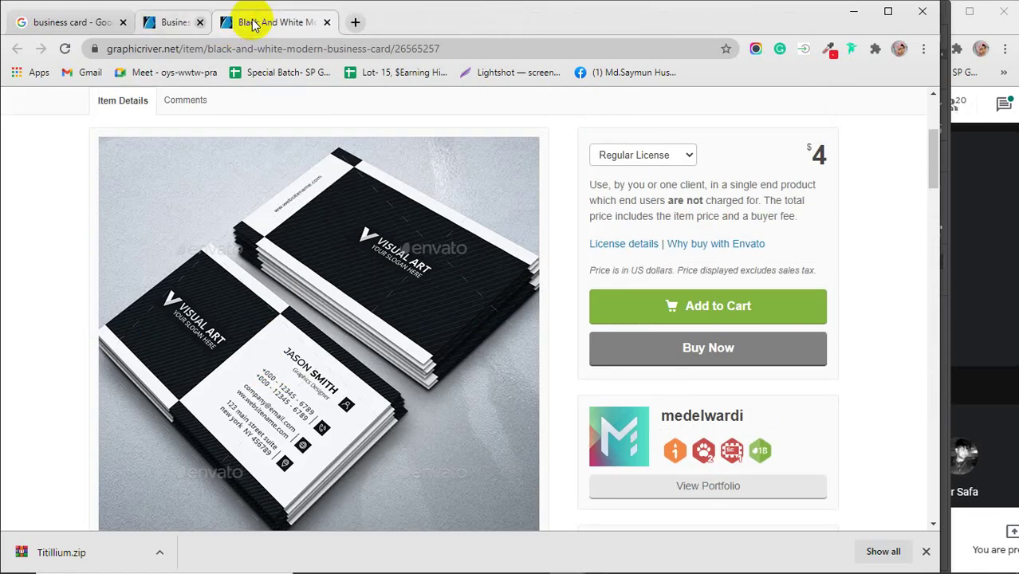
pyautogui.click(252, 22)
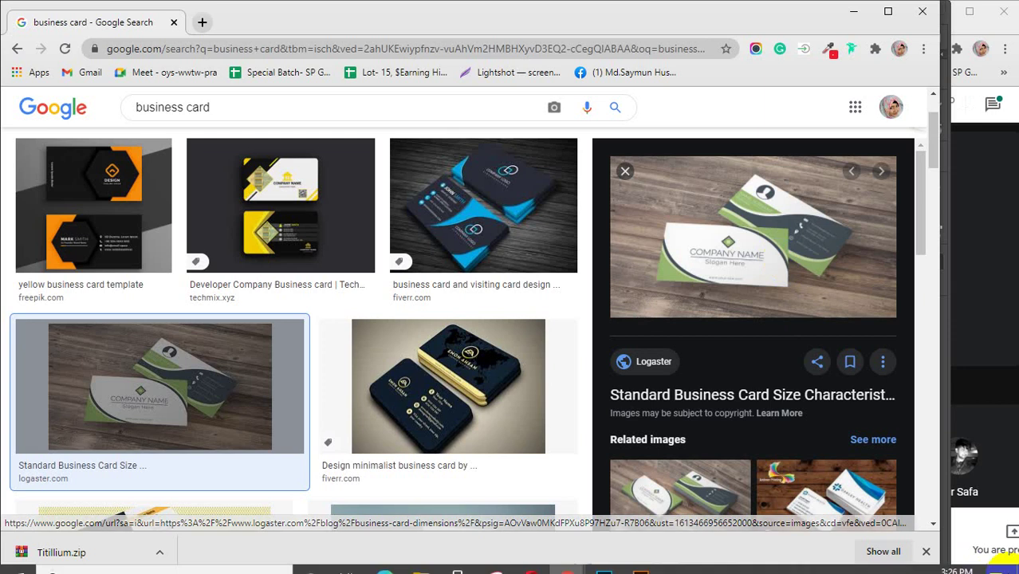
pyautogui.click(927, 552)
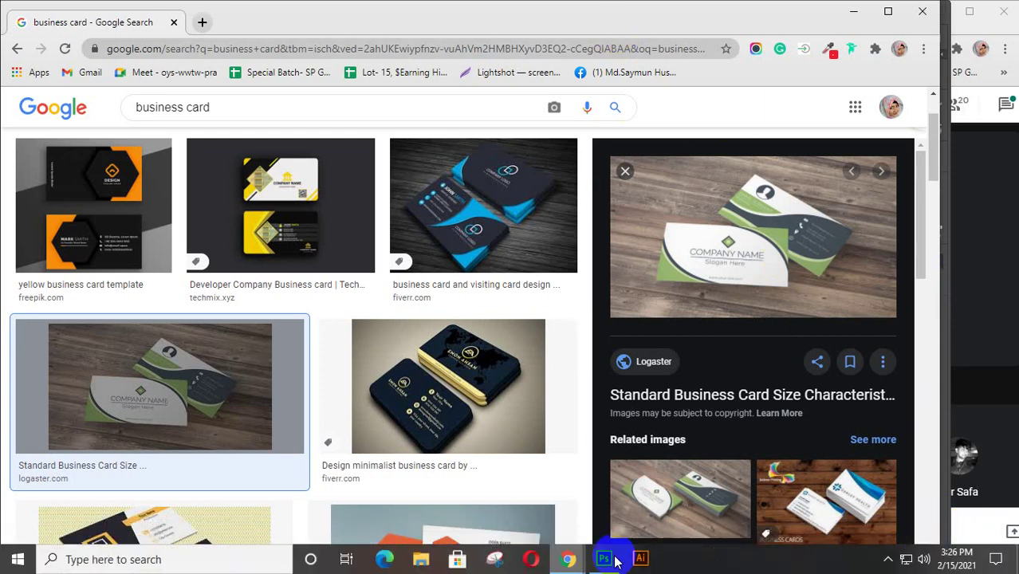
# Switch to Photoshop, browse the installed fonts in the character settings, and collapse those settings
pyautogui.click(603, 559)
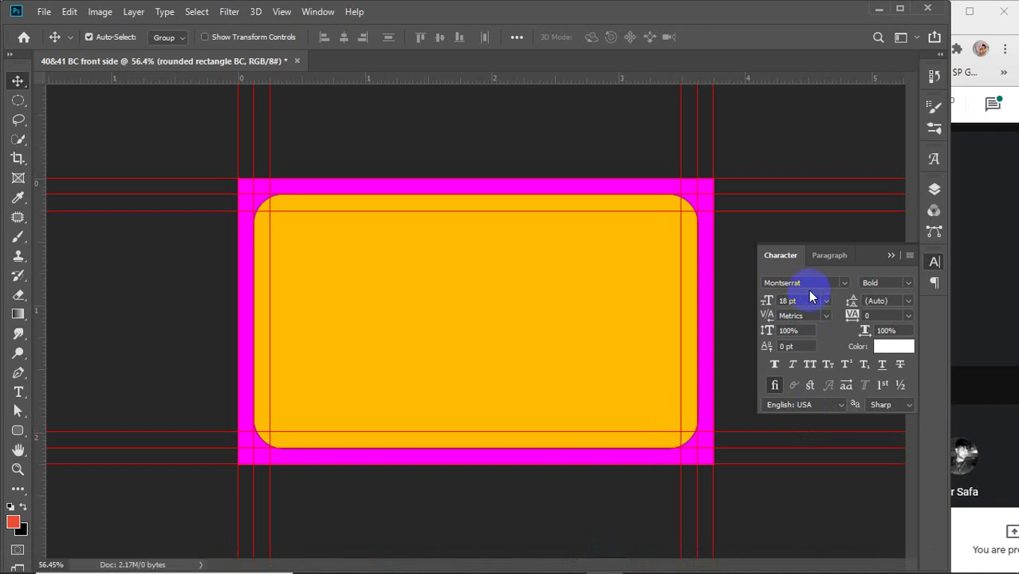
pyautogui.click(844, 283)
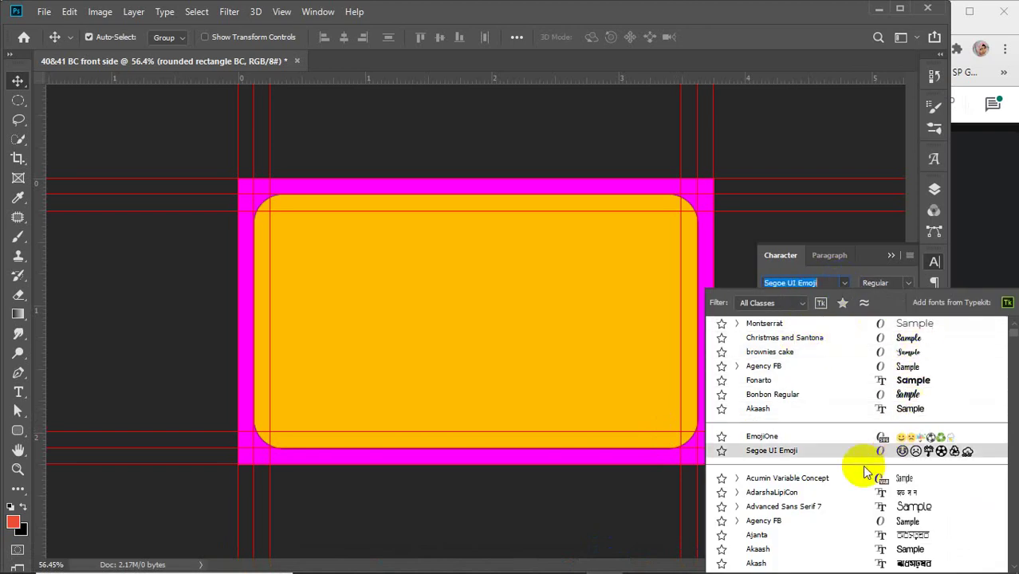
pyautogui.scroll(-2, 865, 467)
pyautogui.scroll(-1, 864, 468)
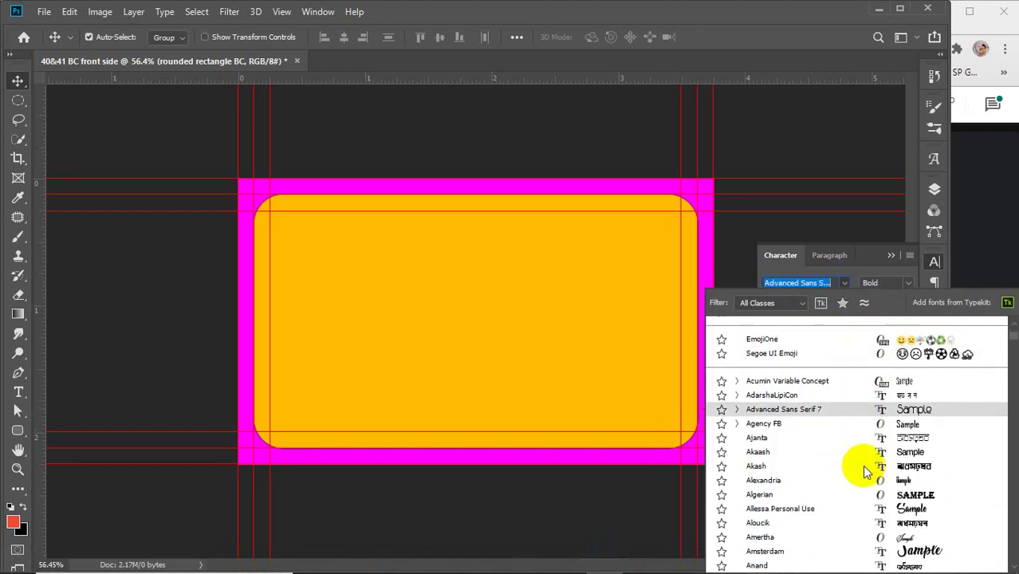
pyautogui.click(795, 132)
pyautogui.click(795, 132)
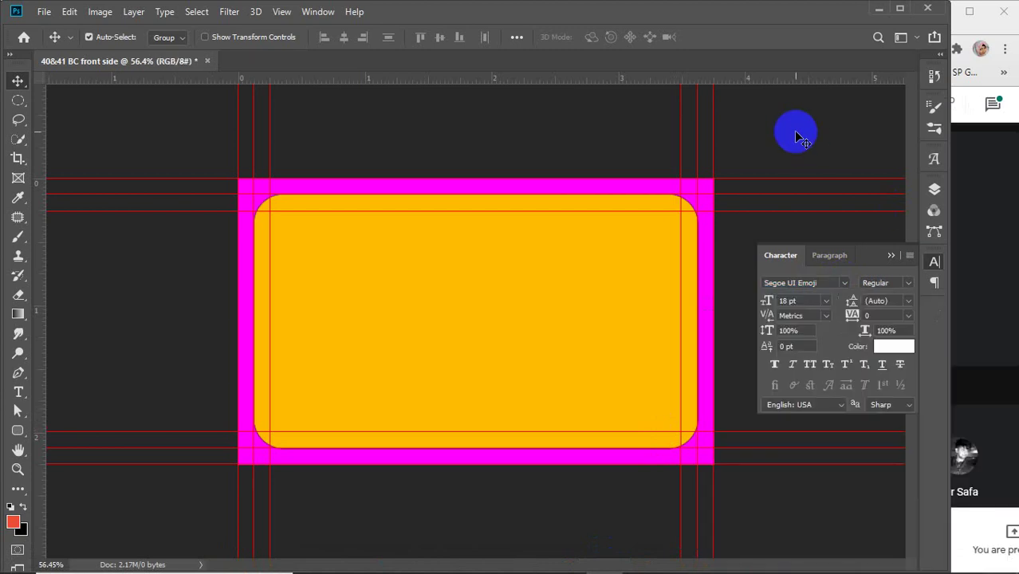
pyautogui.click(890, 255)
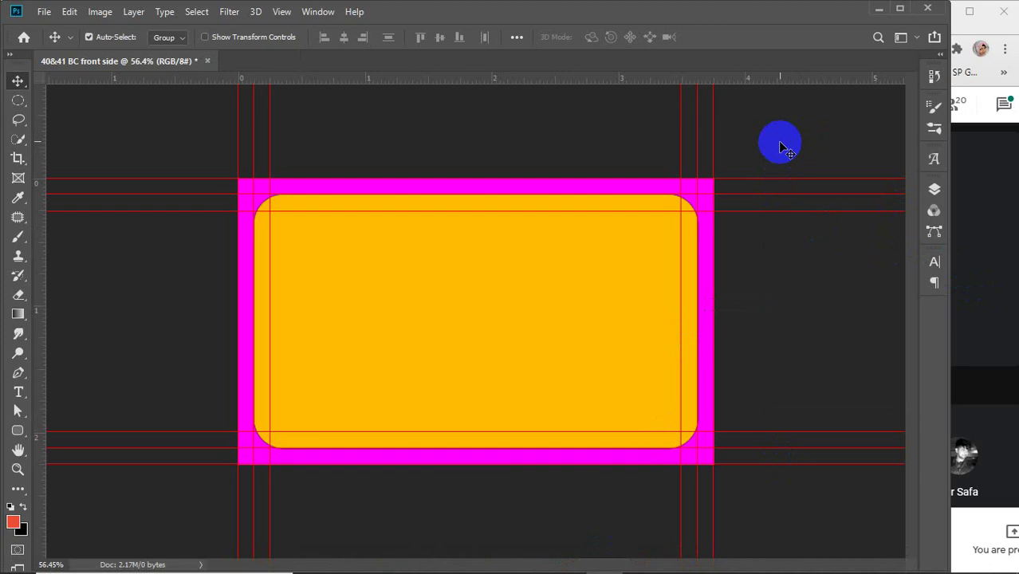
# Return to Chrome, preview the black-and-blue Fiverr business card, and browse the business card image results for design ideas
pyautogui.moveTo(568, 558)
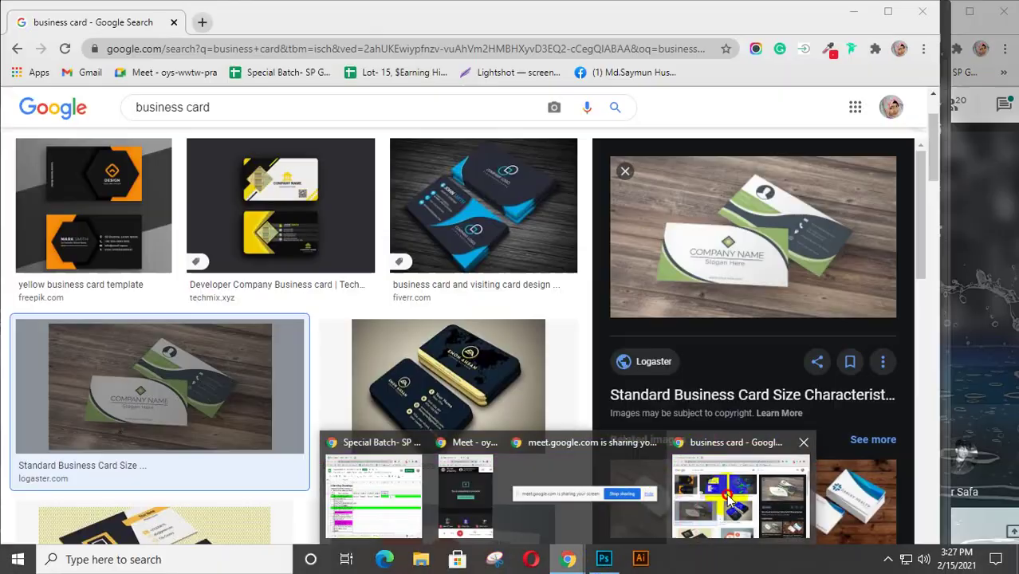
pyautogui.click(726, 493)
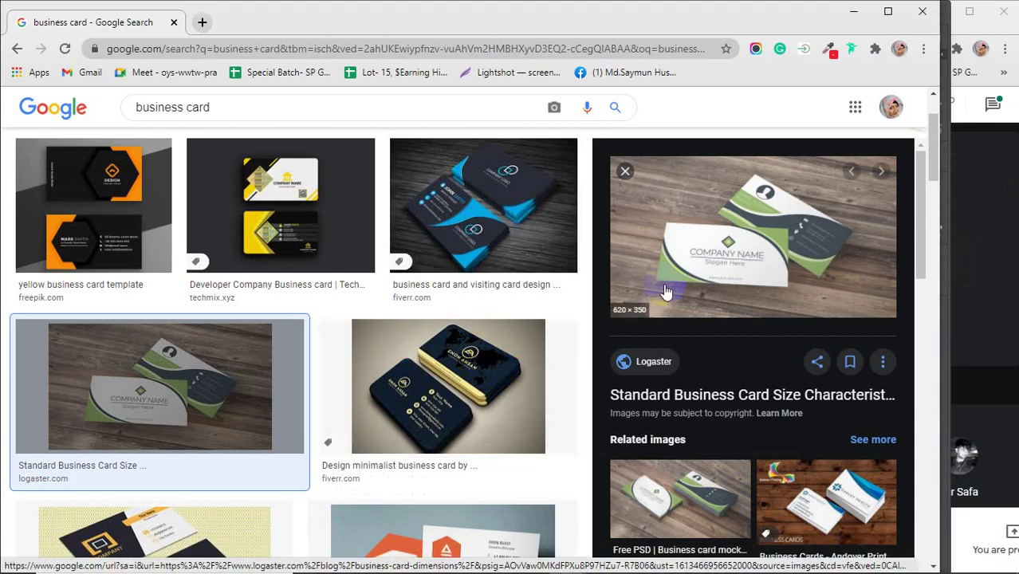
pyautogui.click(498, 216)
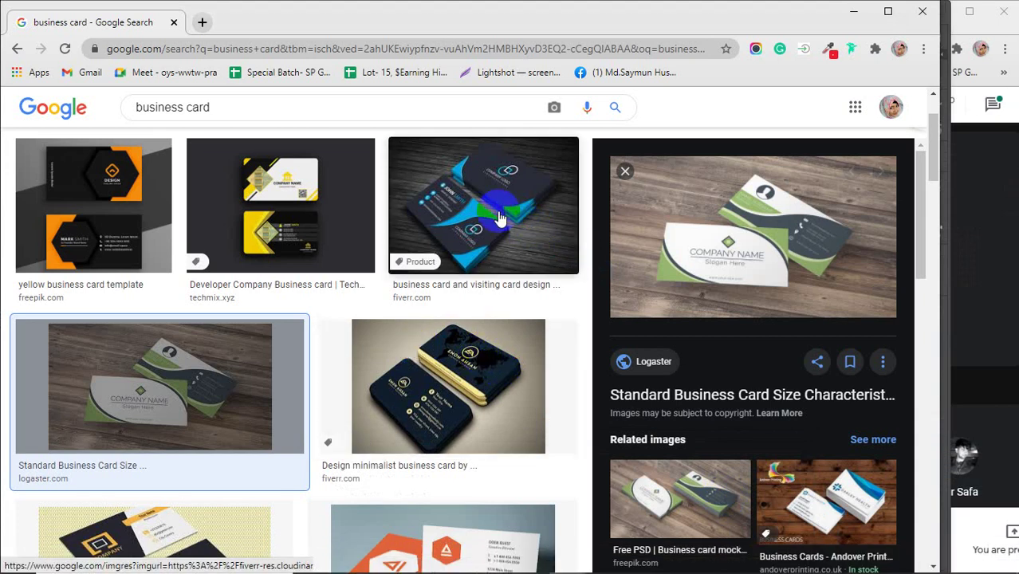
pyautogui.scroll(-3, 648, 327)
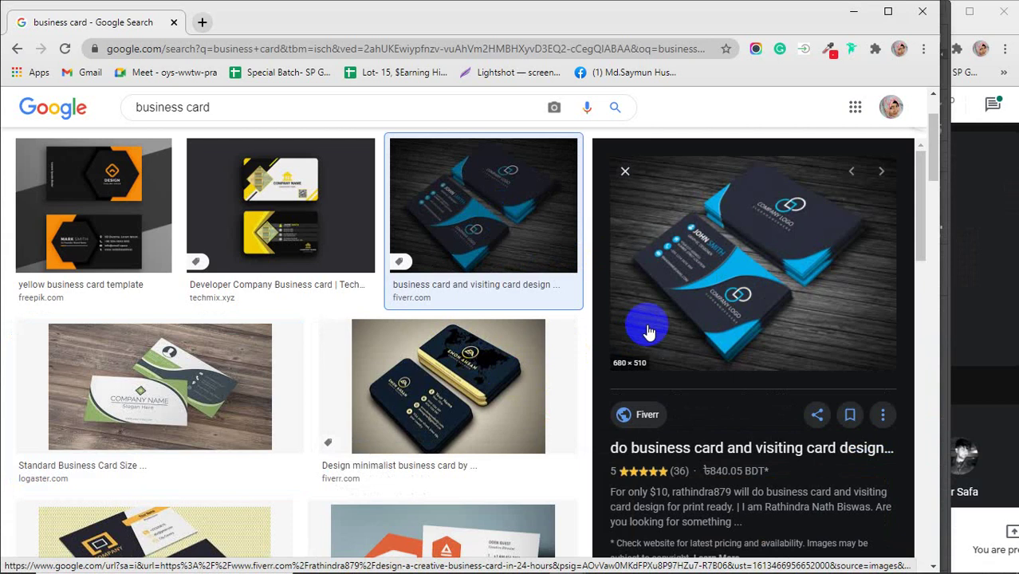
pyautogui.scroll(-1, 451, 375)
pyautogui.scroll(-4, 451, 375)
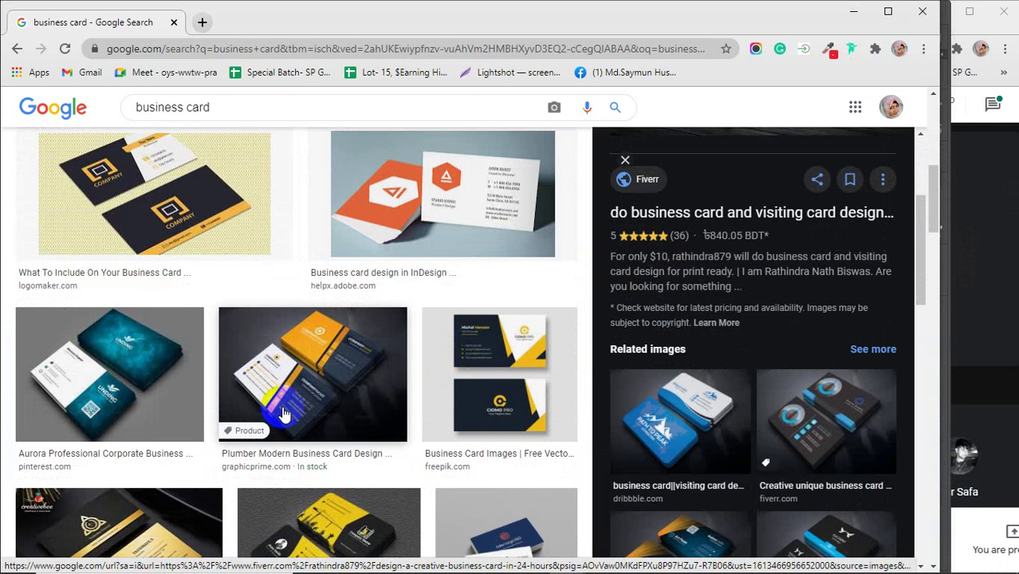
pyautogui.scroll(-4, 100, 422)
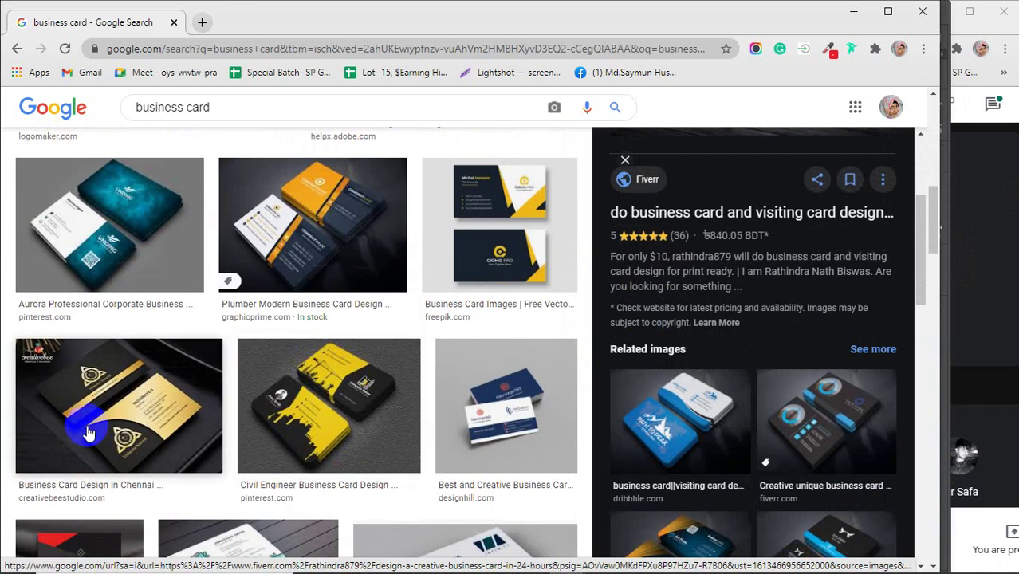
pyautogui.scroll(-4, 273, 413)
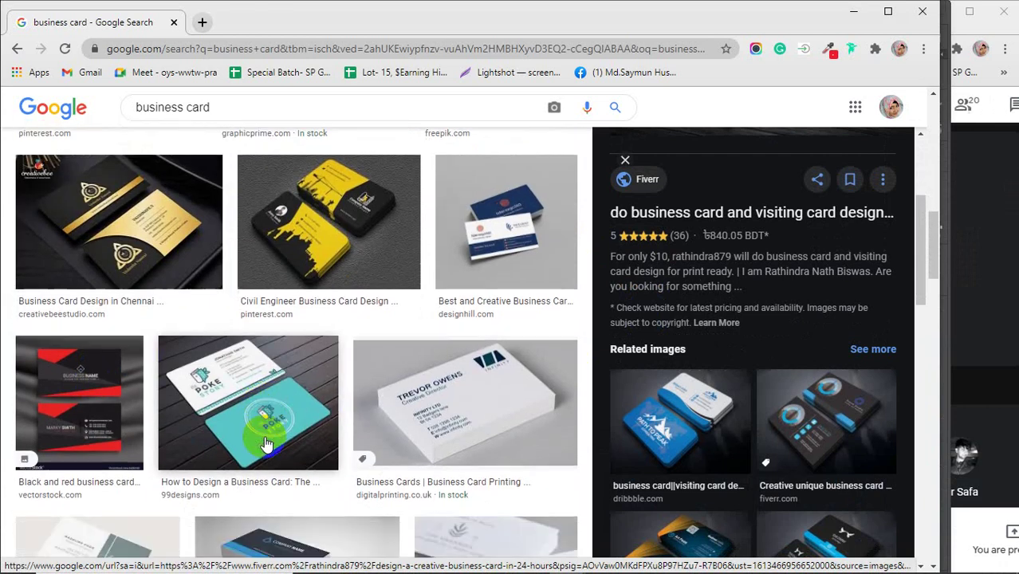
pyautogui.scroll(-3, 267, 443)
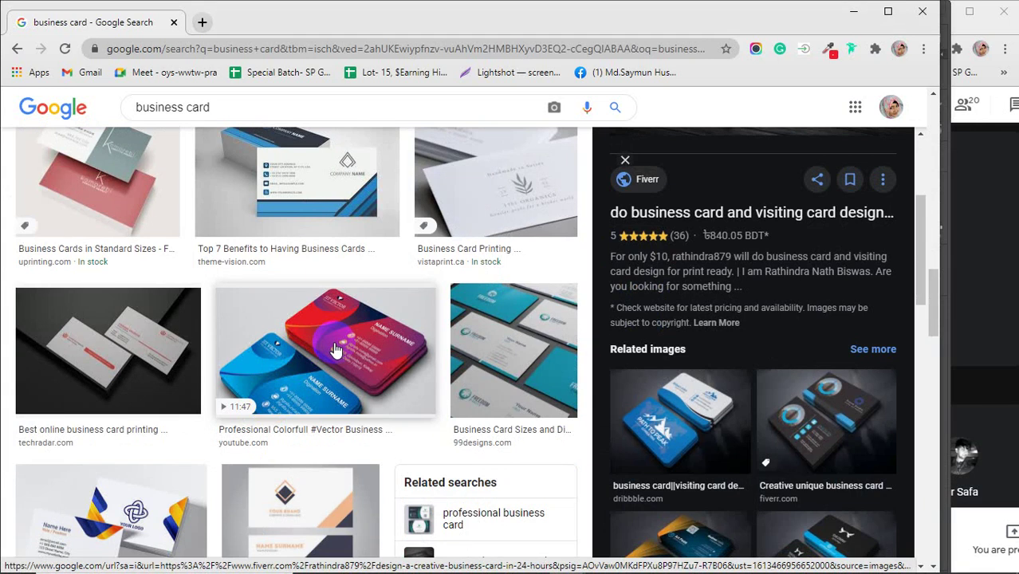
pyautogui.scroll(-4, 335, 358)
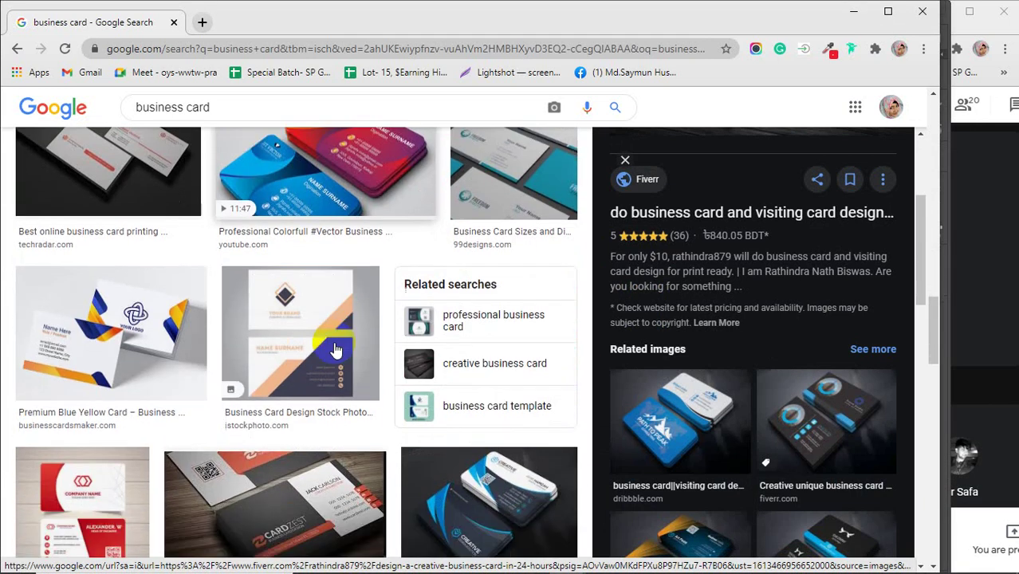
# Browse further through the business card image results for design ideas and return to the card front in Photoshop
pyautogui.scroll(-1, 274, 376)
pyautogui.scroll(-2, 274, 377)
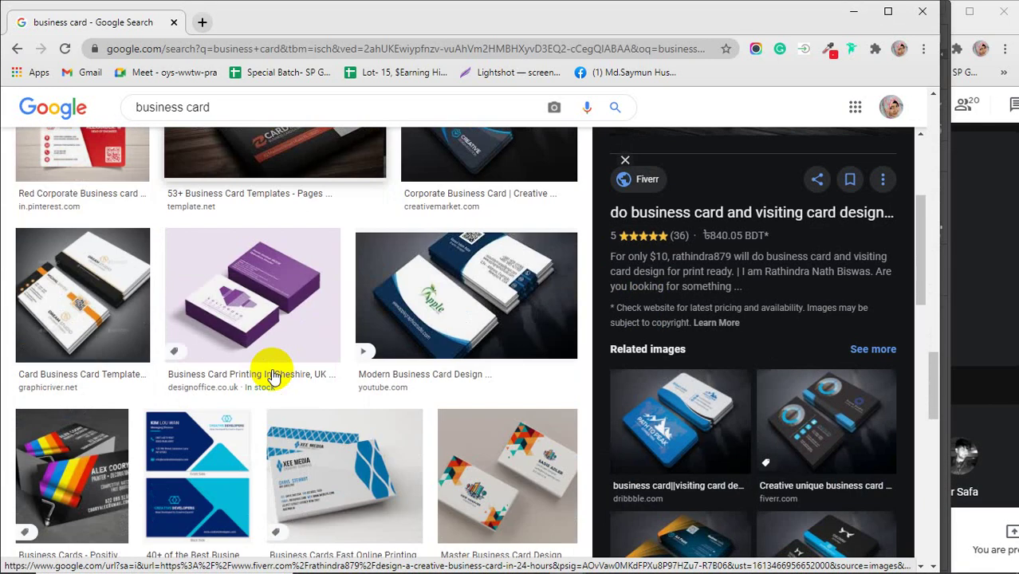
pyautogui.scroll(-3, 269, 371)
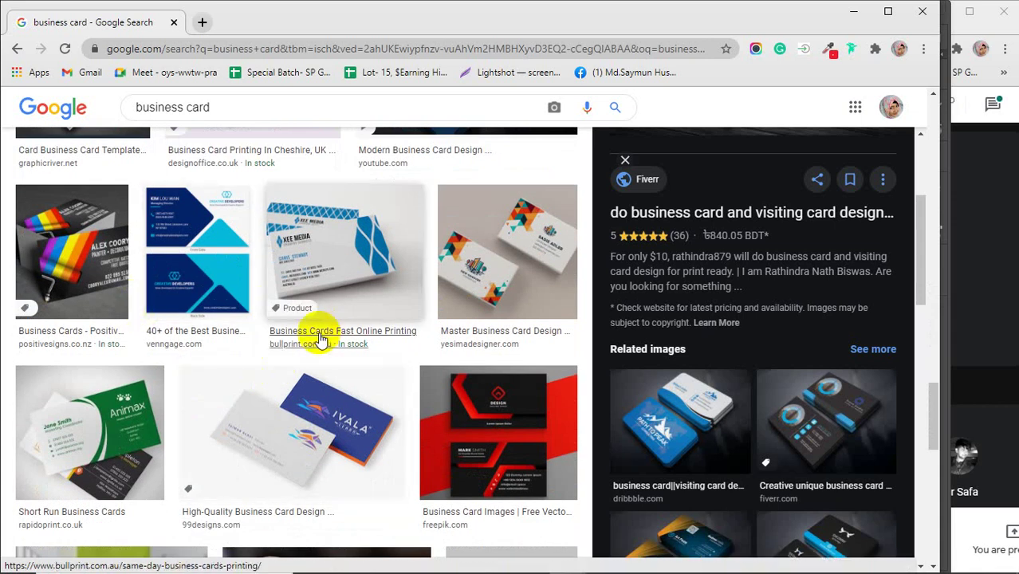
pyautogui.scroll(-6, 257, 353)
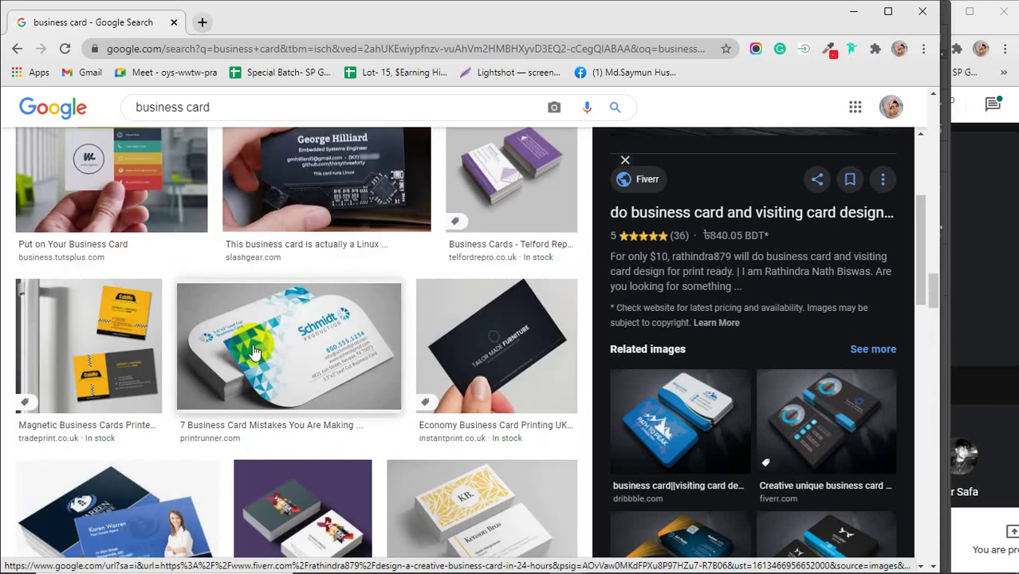
pyautogui.scroll(-8, 253, 353)
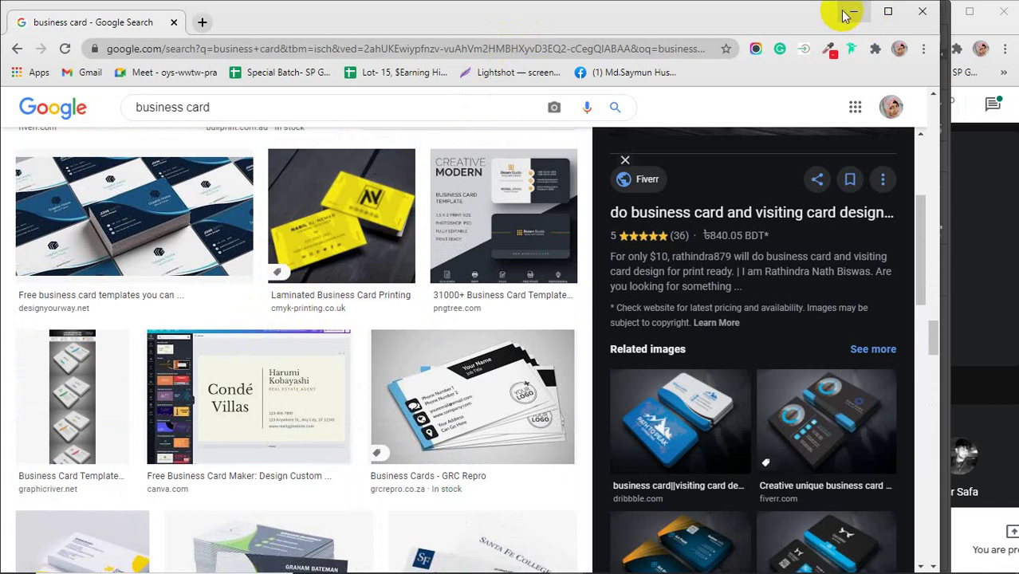
pyautogui.click(851, 12)
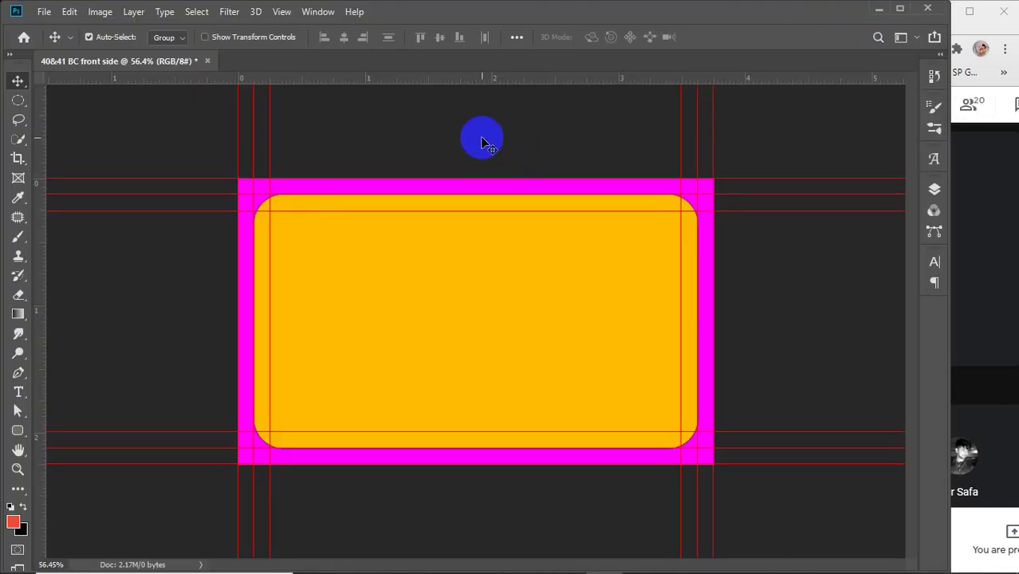
# Switch to the Google Meet window, read and close the meeting chat, and return to Photoshop
pyautogui.click(1014, 104)
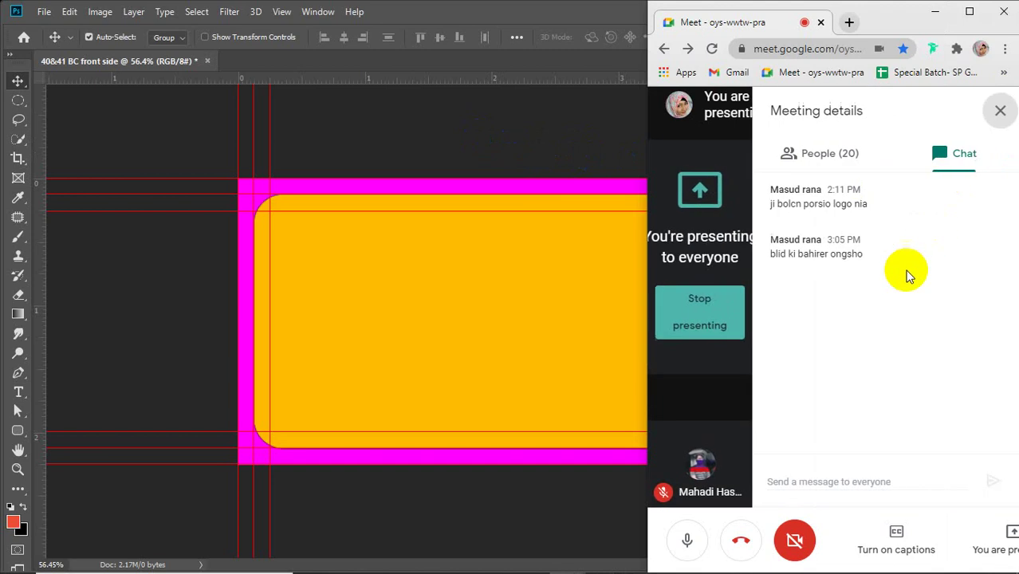
pyautogui.click(999, 114)
pyautogui.click(603, 140)
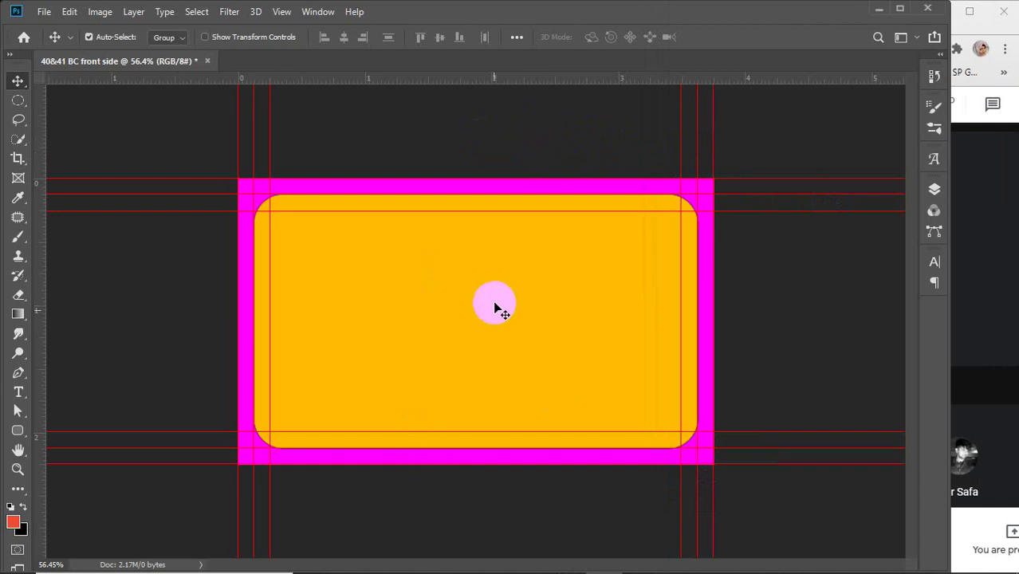
# Switch to Chrome's business card image results and browse through more card designs
pyautogui.moveTo(399, 571)
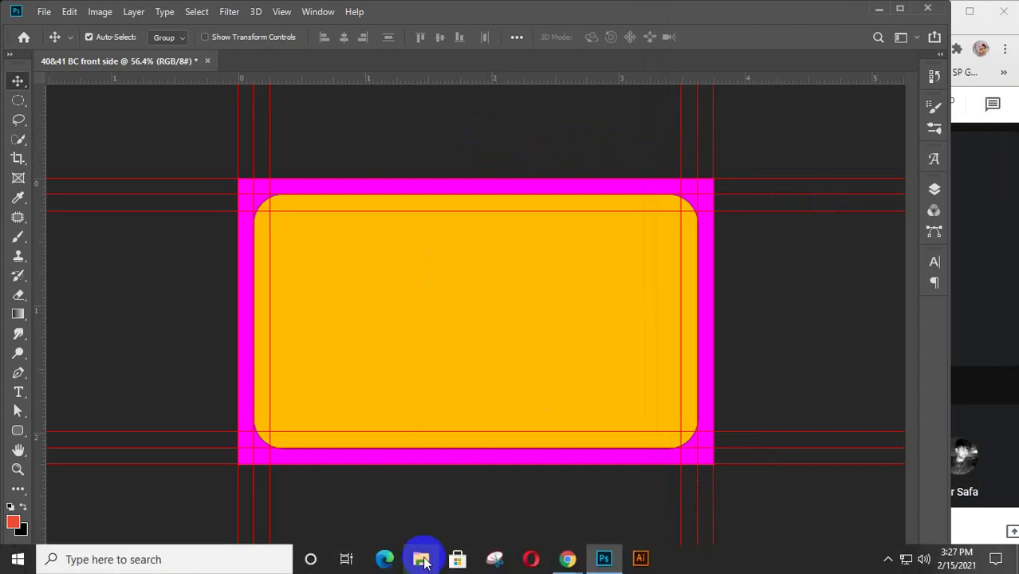
pyautogui.click(568, 560)
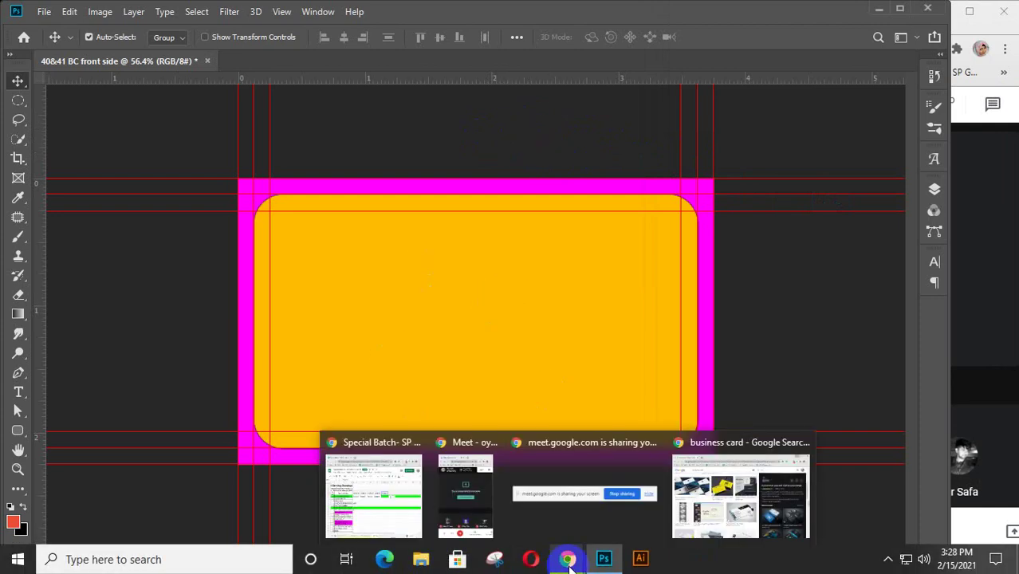
pyautogui.click(715, 536)
pyautogui.scroll(-5, 362, 147)
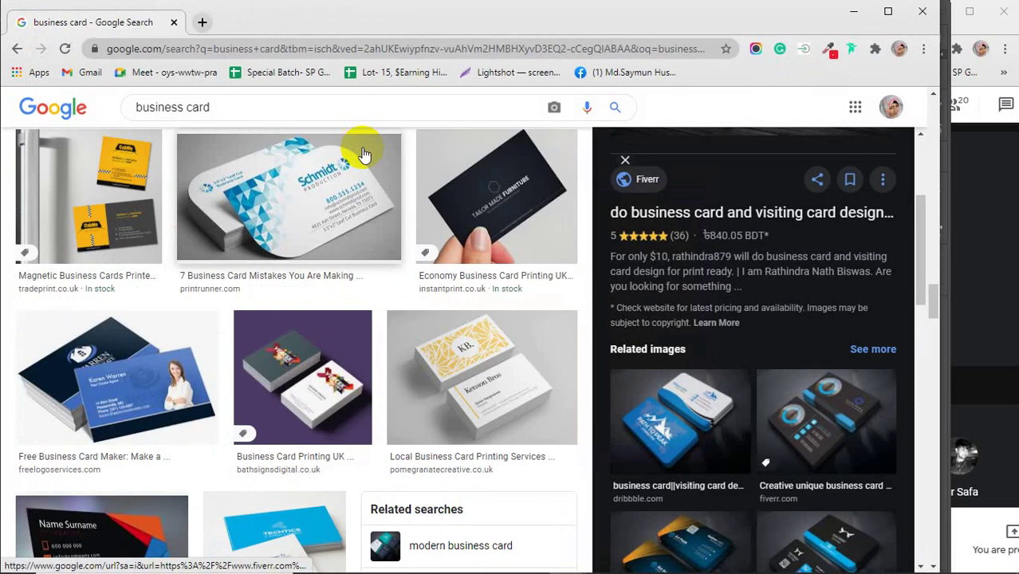
pyautogui.click(202, 22)
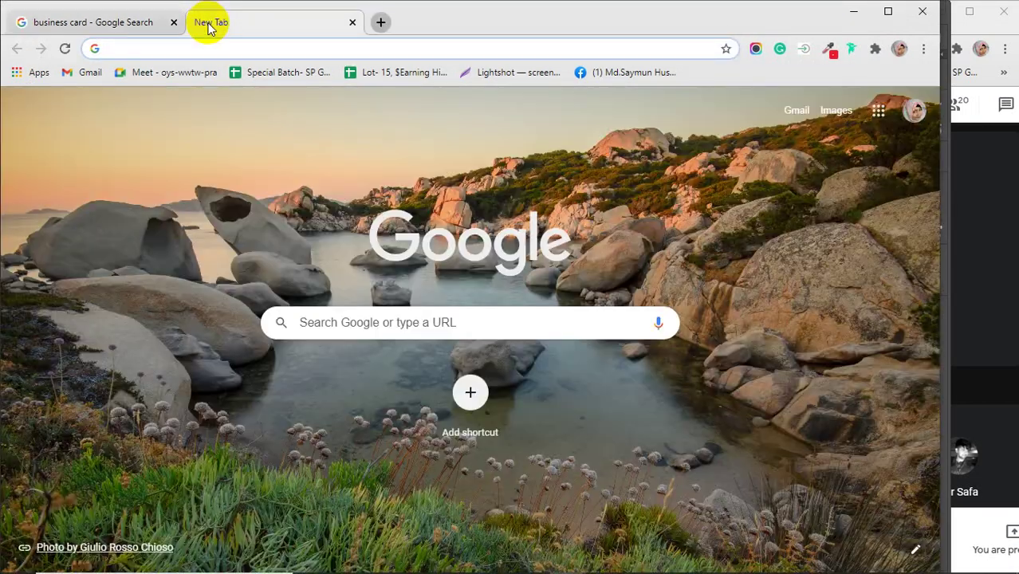
pyautogui.write('logo')
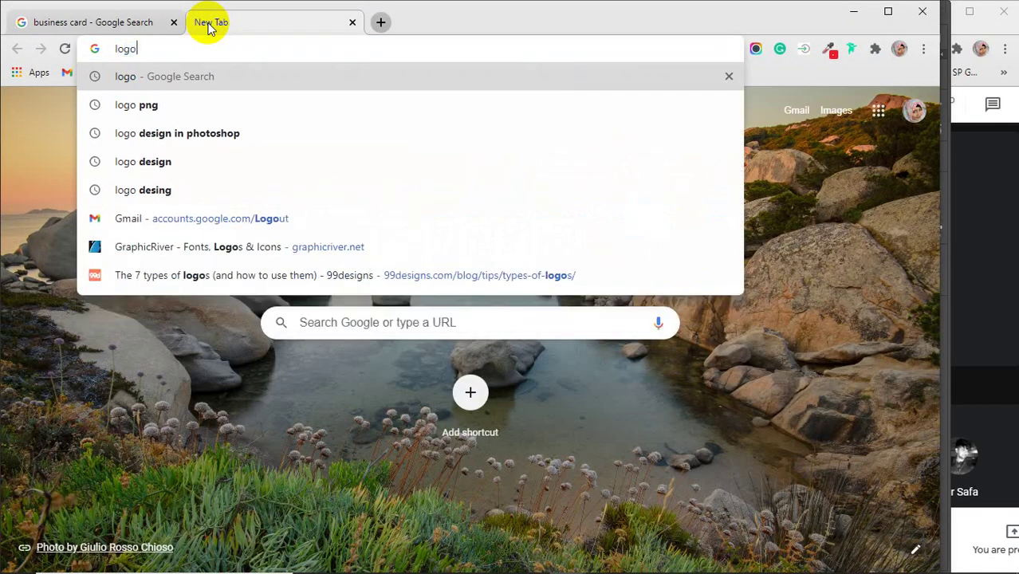
pyautogui.click(994, 259)
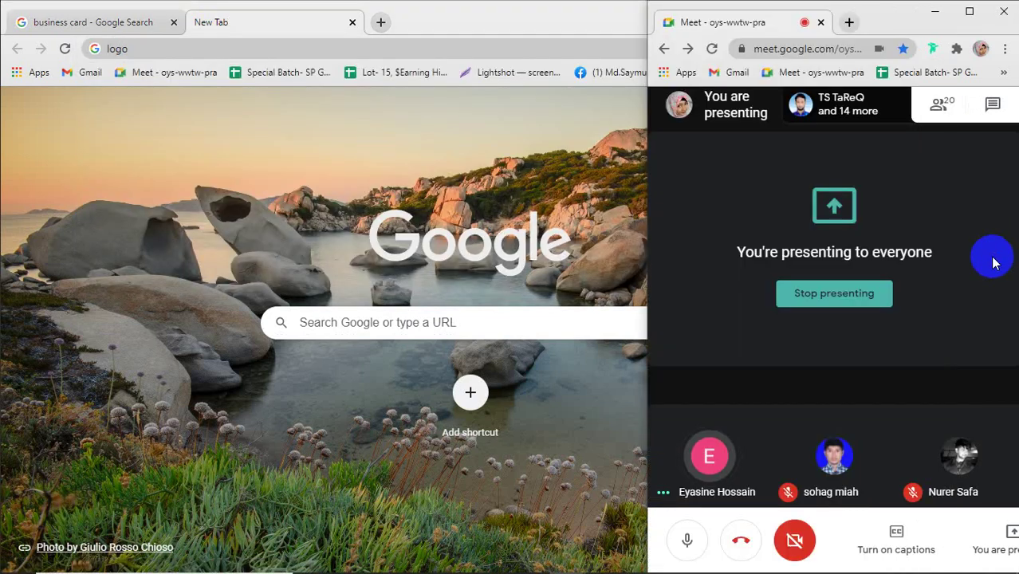
pyautogui.click(170, 52)
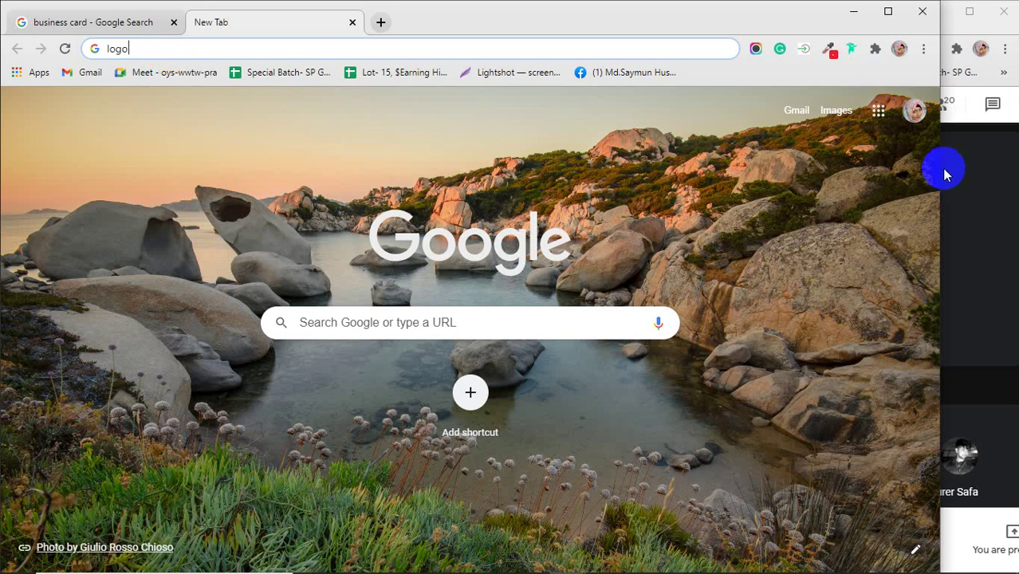
# Open Google Drive and look through the folders and files in My Drive
pyautogui.click(877, 110)
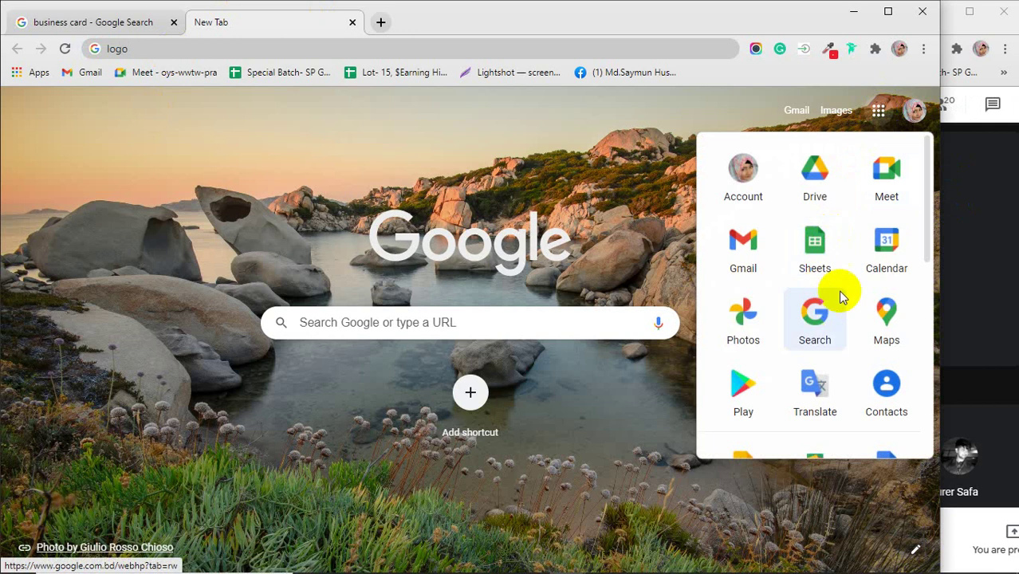
pyautogui.click(813, 187)
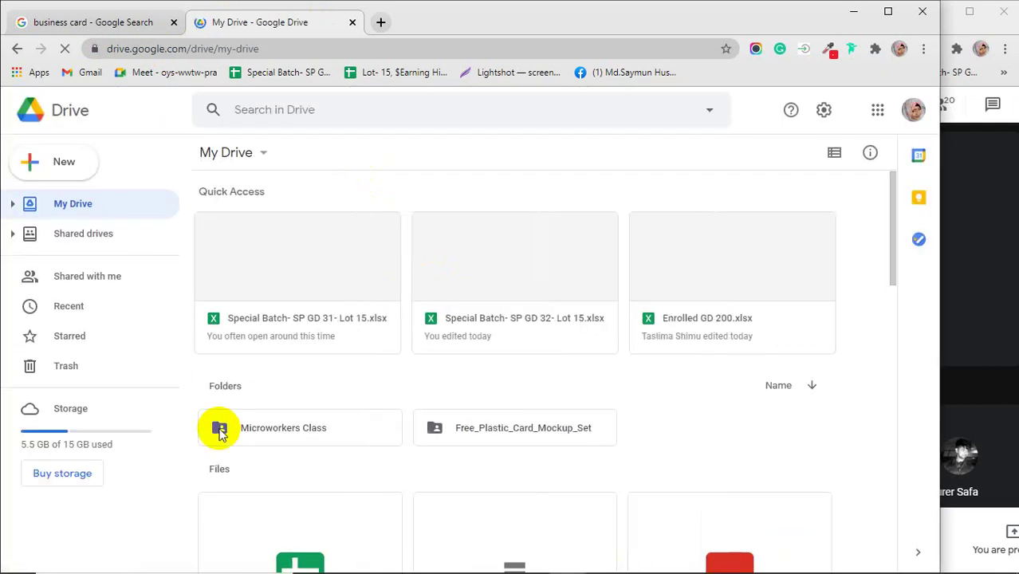
pyautogui.scroll(-3, 211, 392)
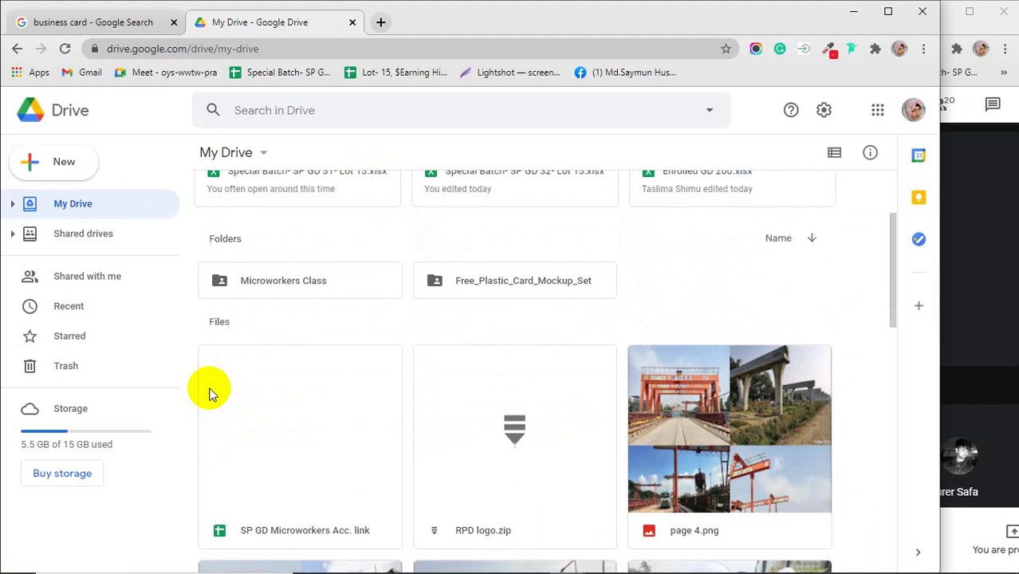
pyautogui.scroll(-8, 208, 390)
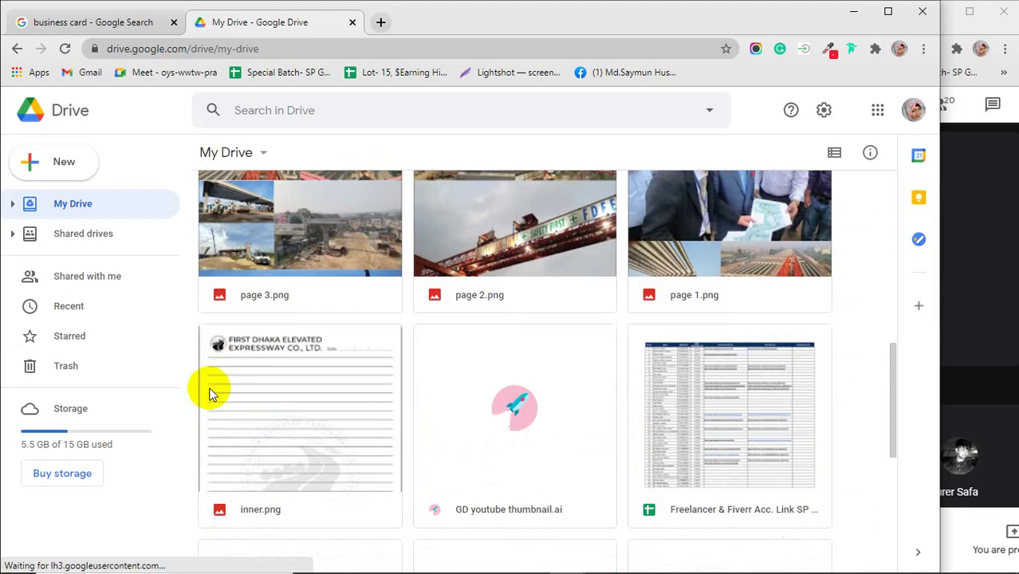
pyautogui.scroll(-2, 209, 391)
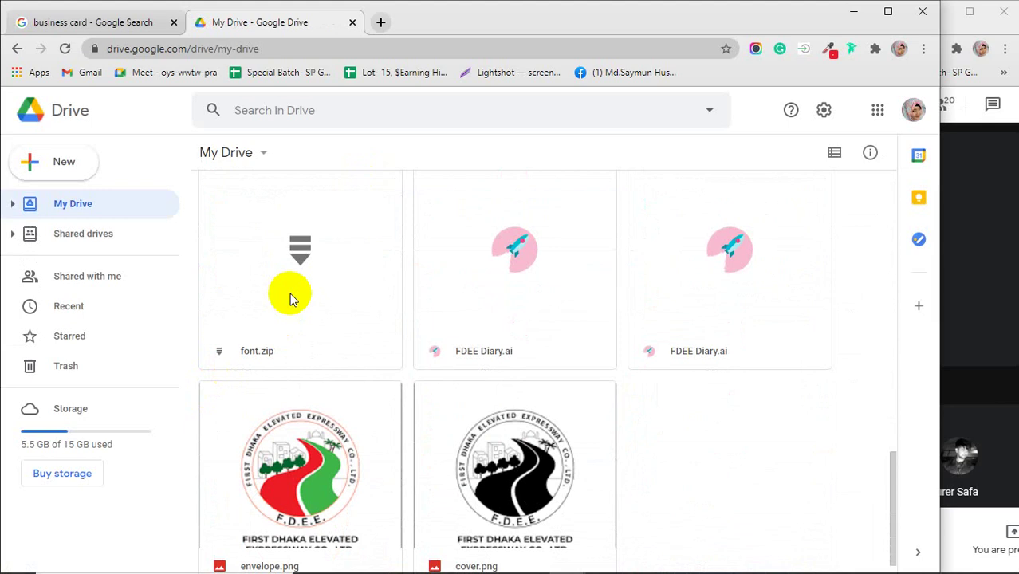
# Look through the files and folders in Drive's Shared with me section
pyautogui.click(85, 277)
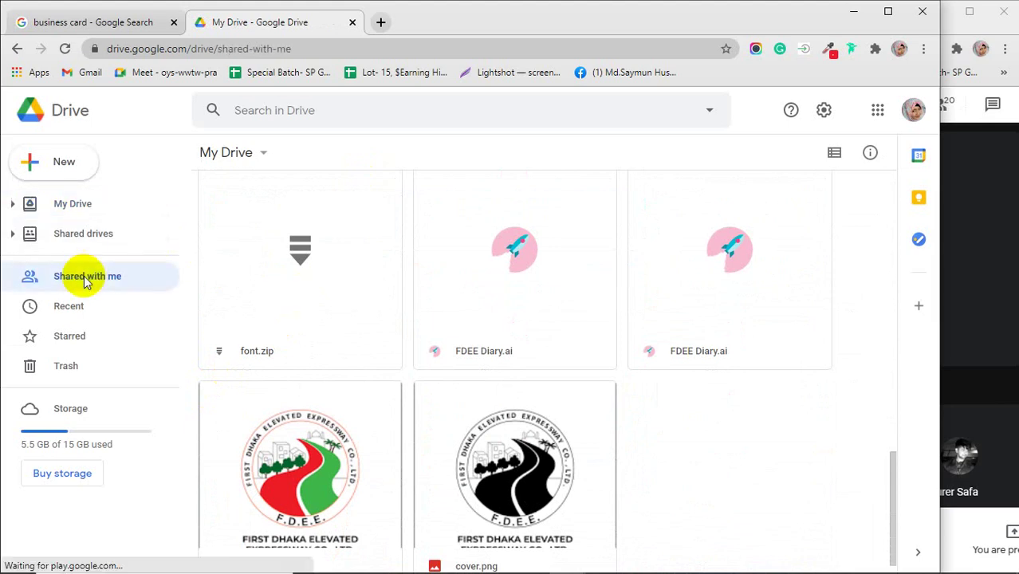
pyautogui.scroll(-5, 416, 358)
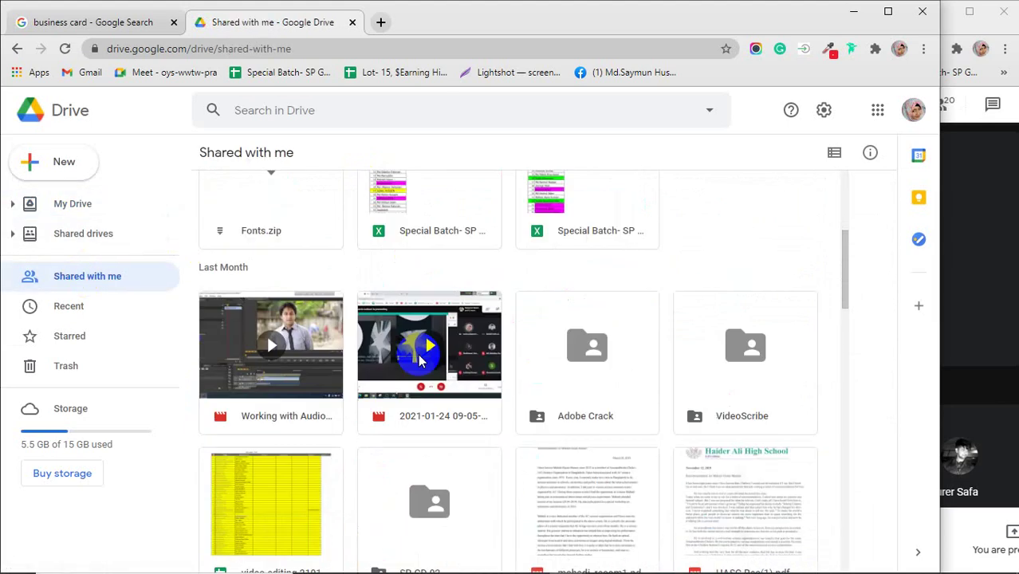
pyautogui.scroll(-6, 420, 360)
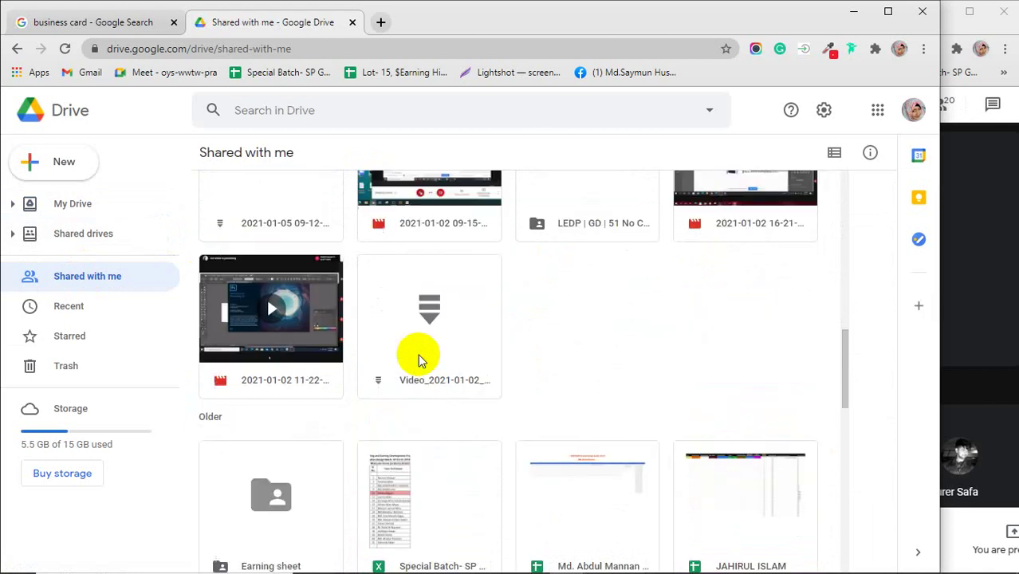
pyautogui.scroll(-6, 418, 360)
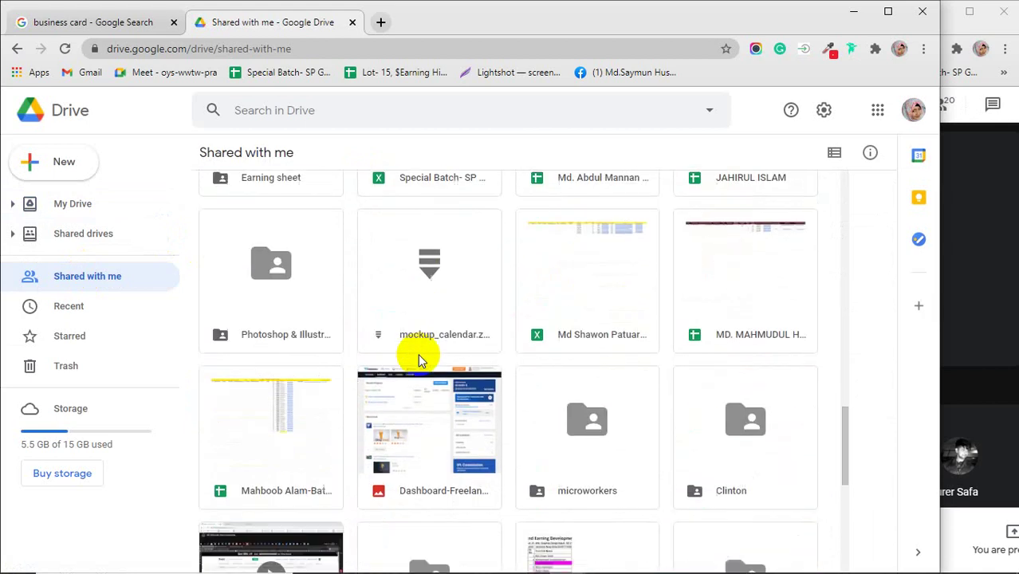
pyautogui.scroll(-5, 420, 359)
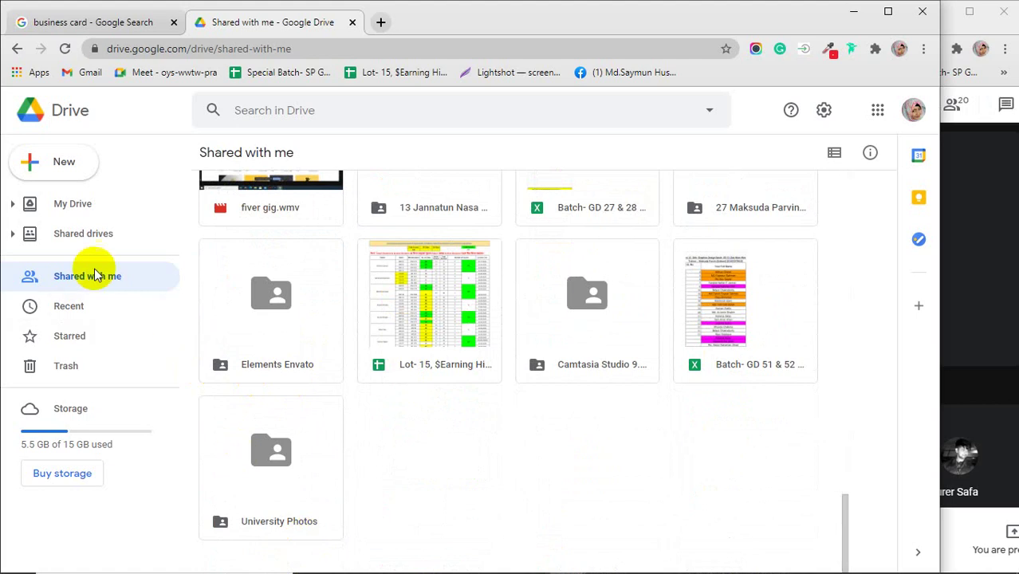
# Locate and select font.zip in My Drive, and close the Drive page
pyautogui.click(74, 204)
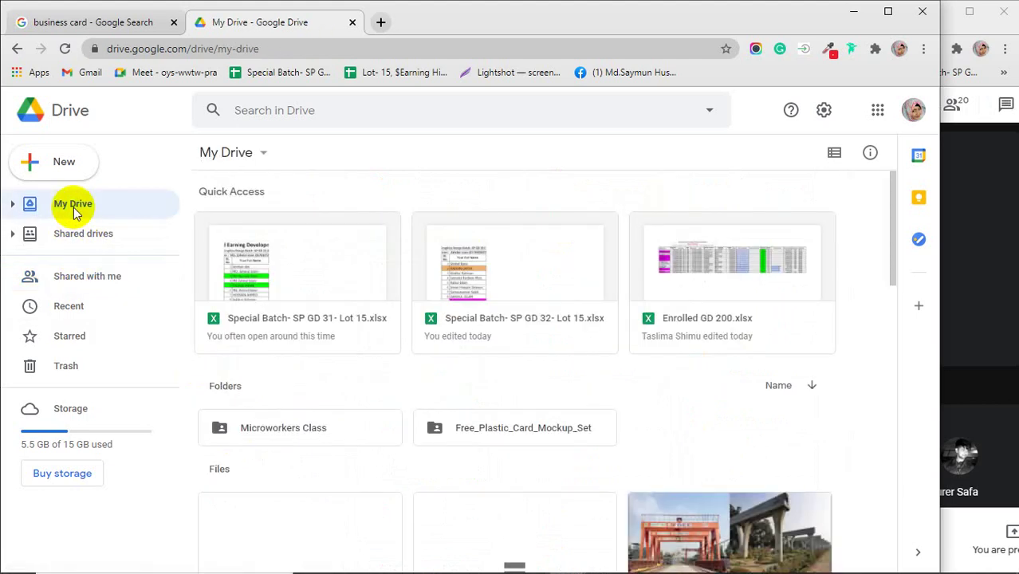
pyautogui.scroll(-6, 356, 325)
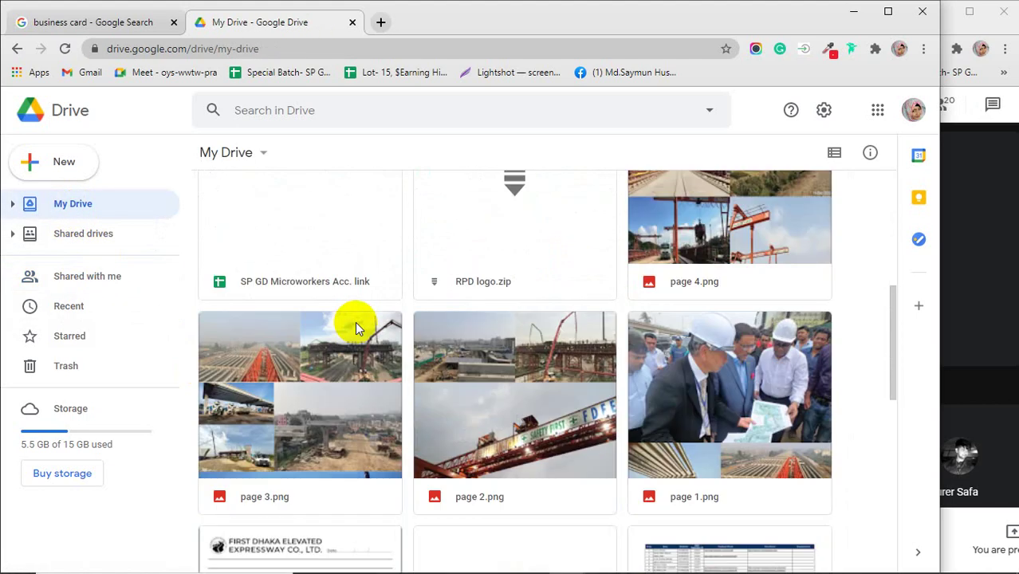
pyautogui.scroll(-7, 354, 321)
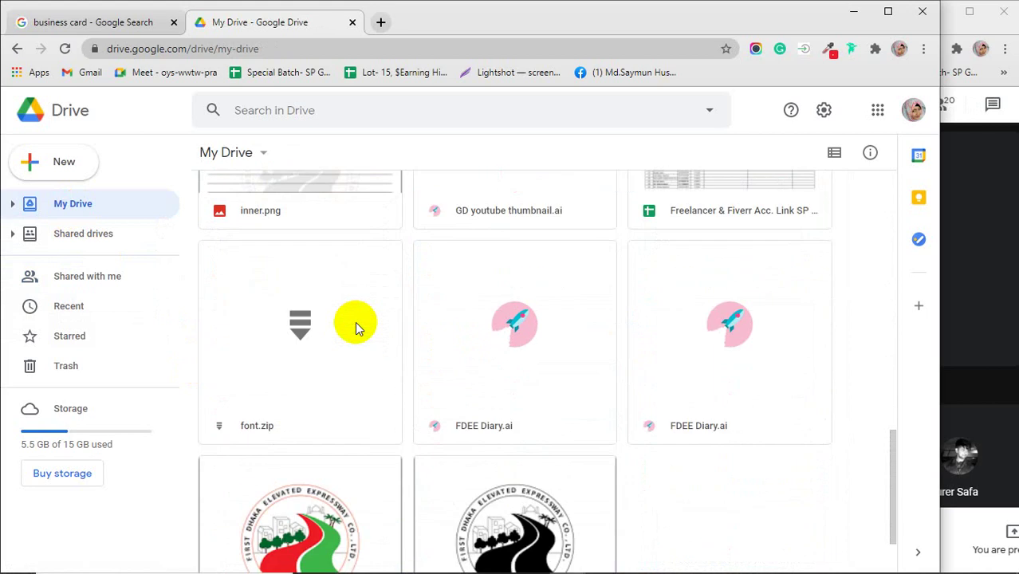
pyautogui.click(291, 275)
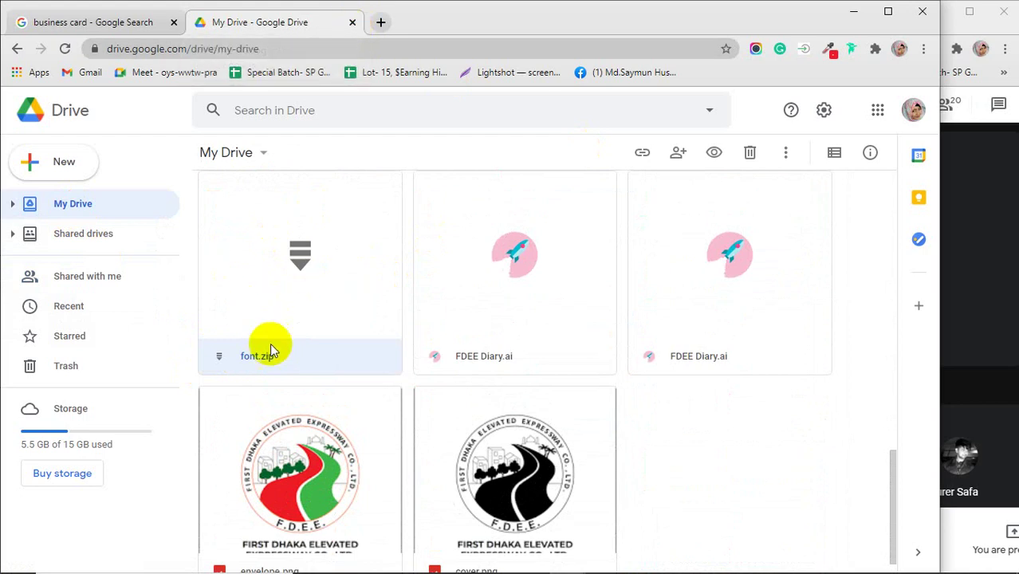
pyautogui.click(352, 23)
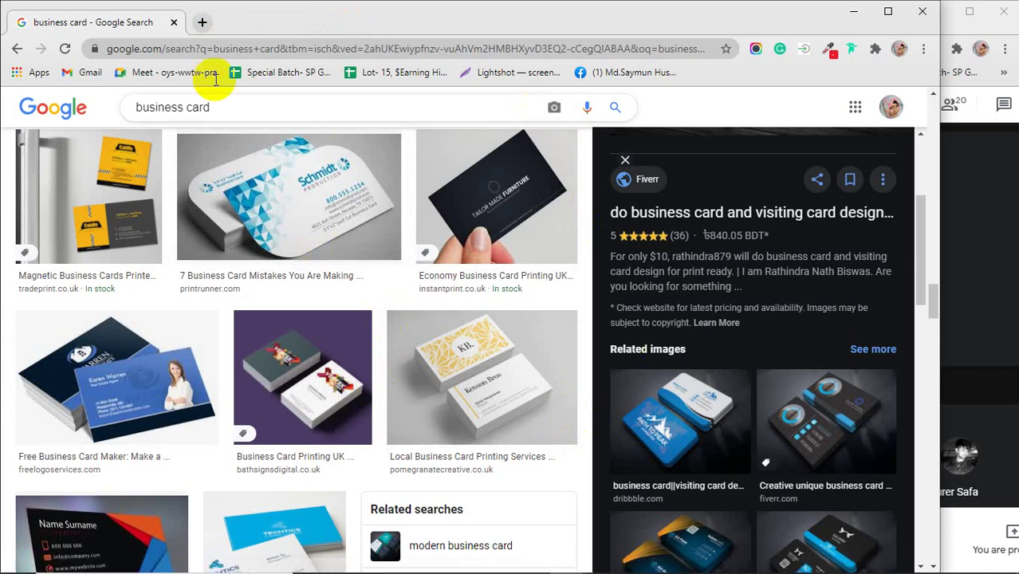
# Search Google Images for "logo" in a new tab and browse the logo designs
pyautogui.click(204, 23)
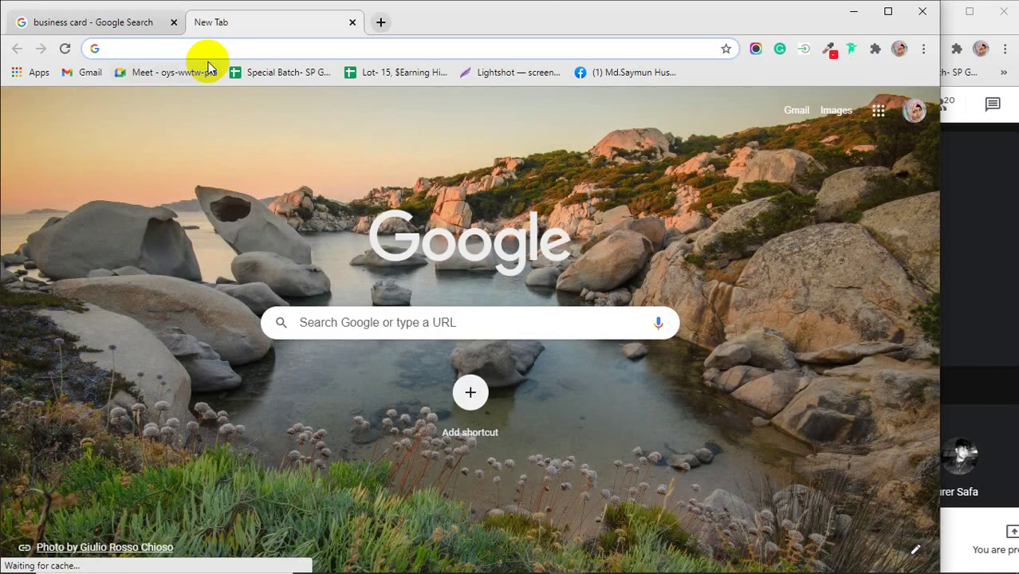
pyautogui.write('logo')
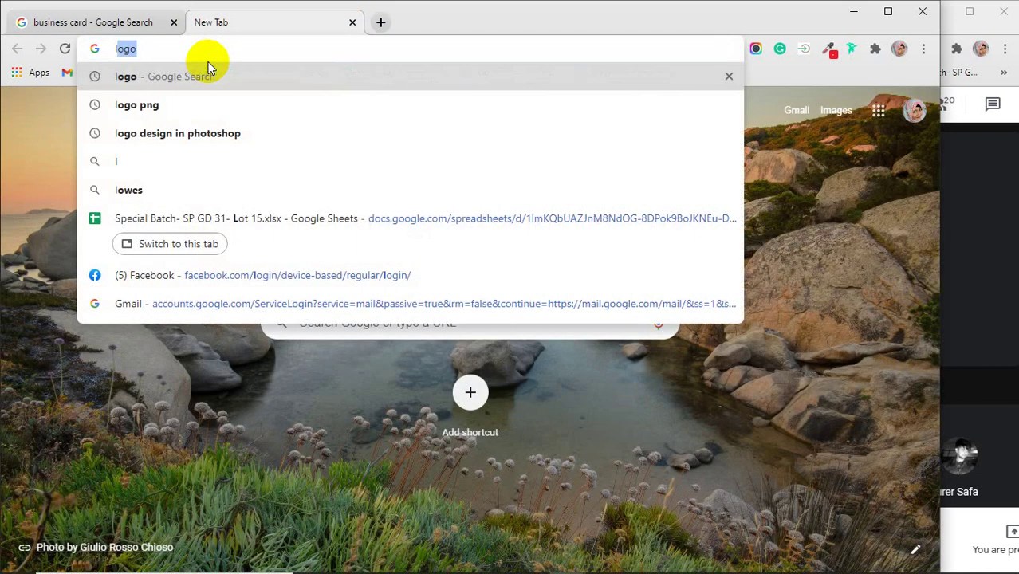
pyautogui.press('Return')
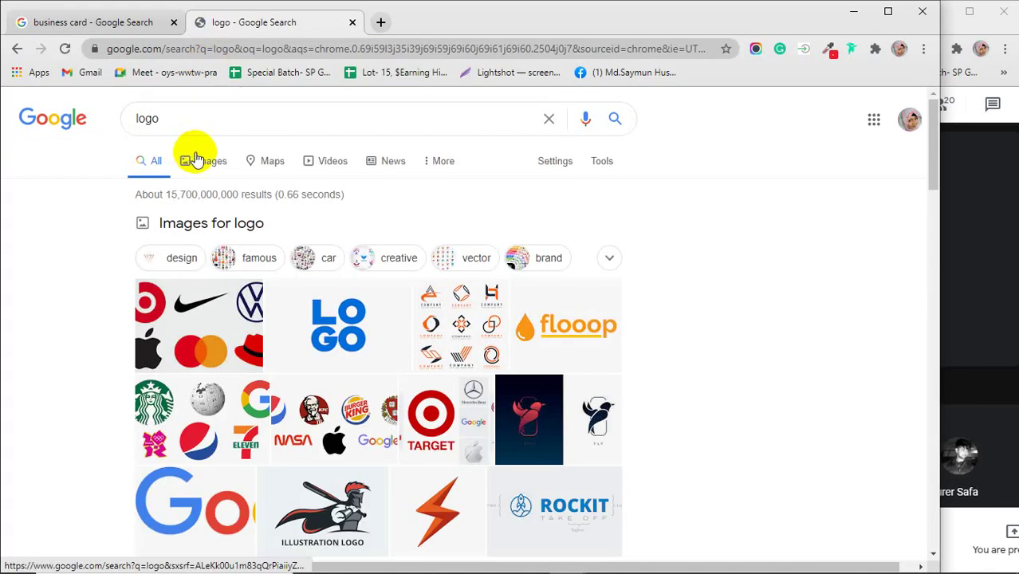
pyautogui.click(221, 162)
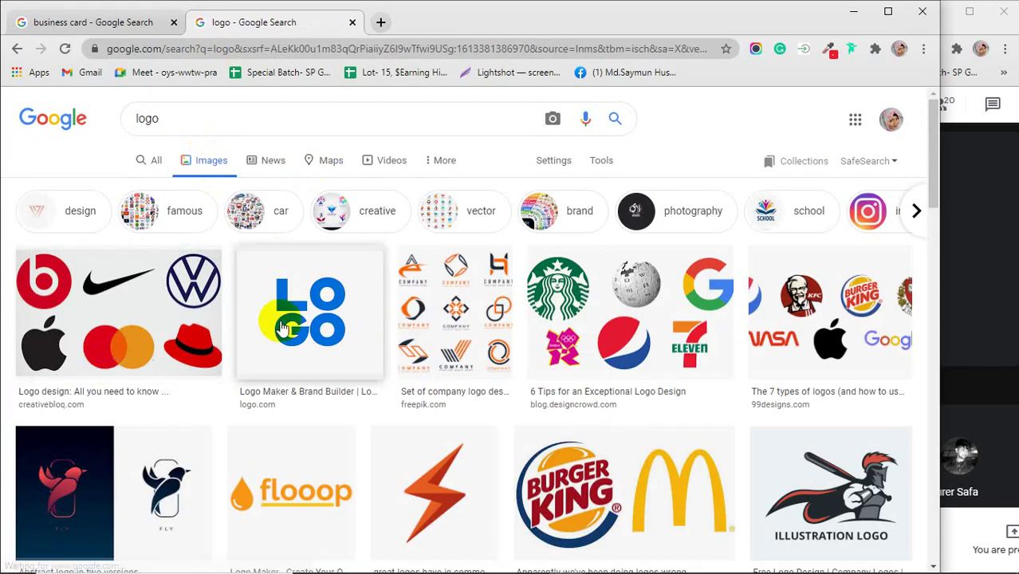
pyautogui.scroll(-2, 279, 322)
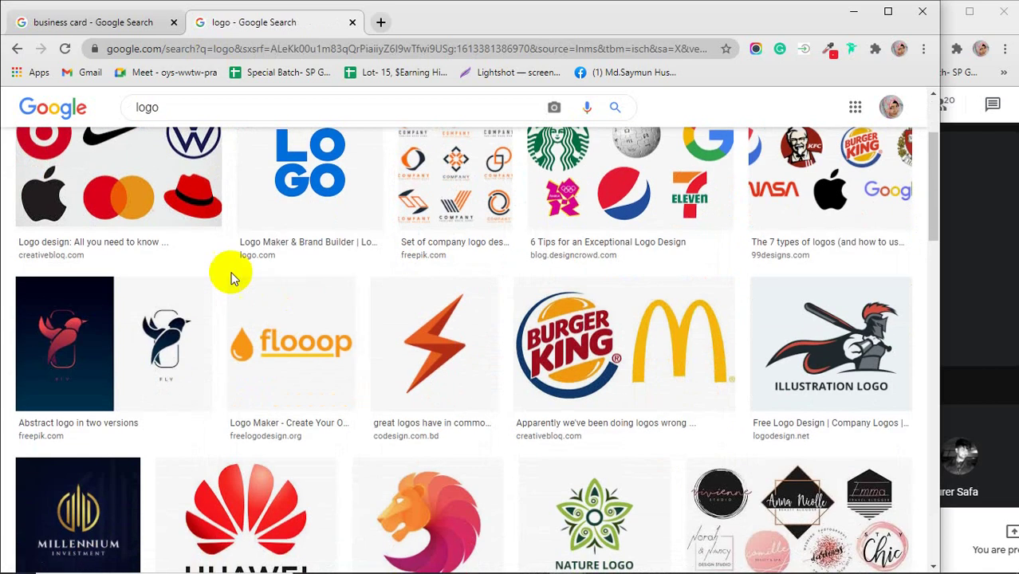
pyautogui.scroll(2, 294, 291)
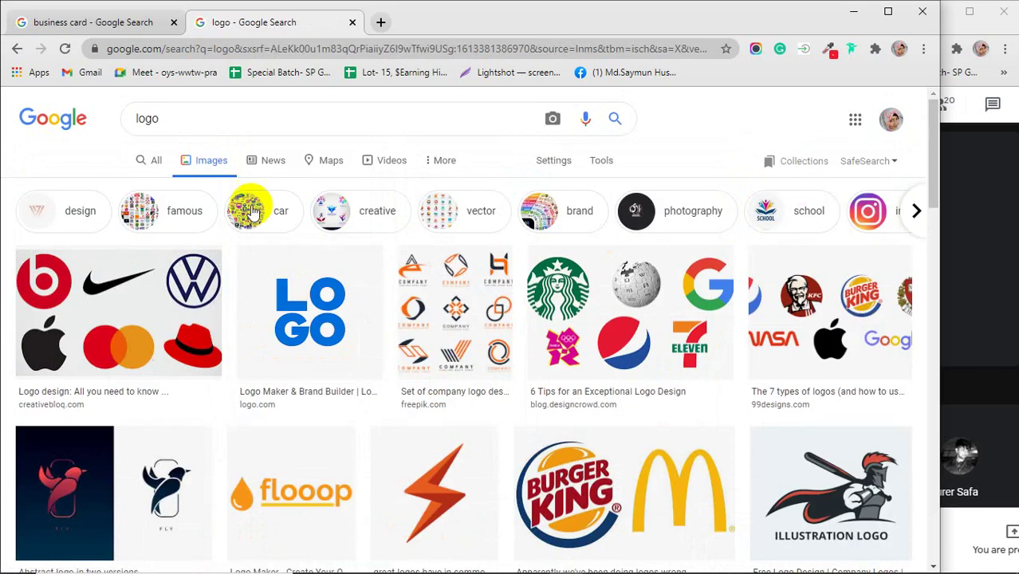
# Search Google Images for "green logo"
pyautogui.click(137, 118)
pyautogui.write('gree')
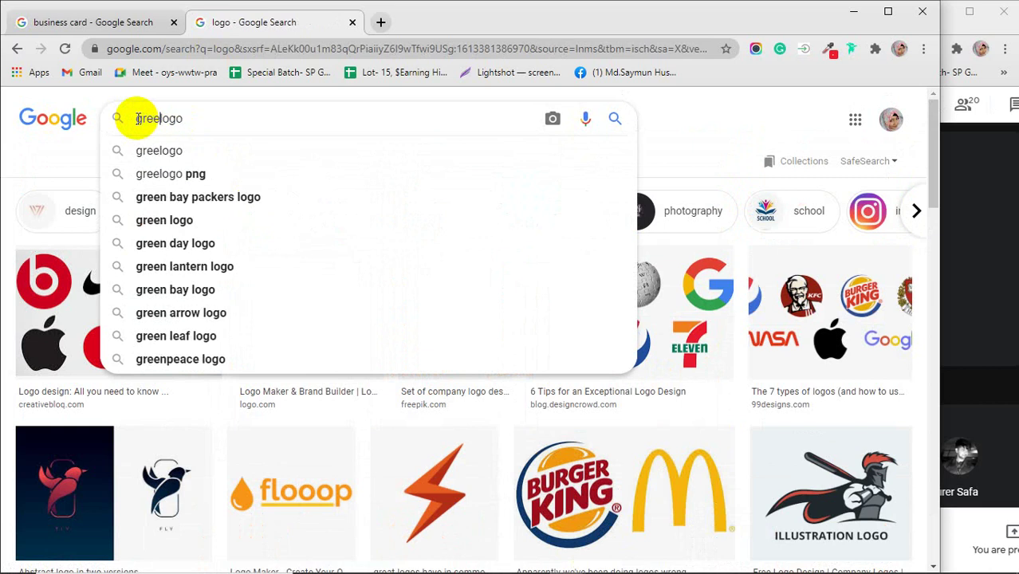
pyautogui.write('n')
pyautogui.press('Return')
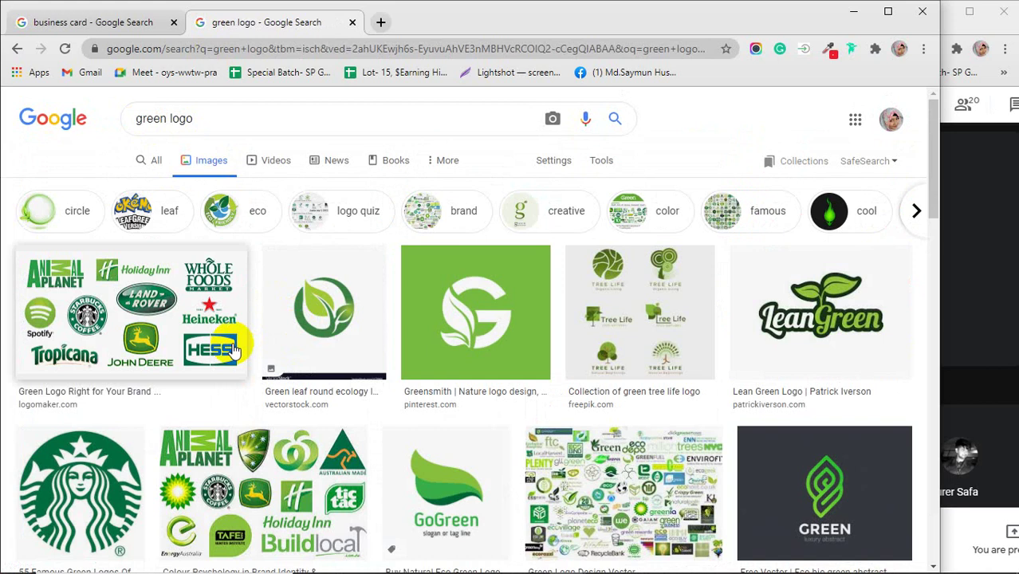
# Browse the green logo image results for a leaf-style logo suited to the business card
pyautogui.scroll(-1, 234, 348)
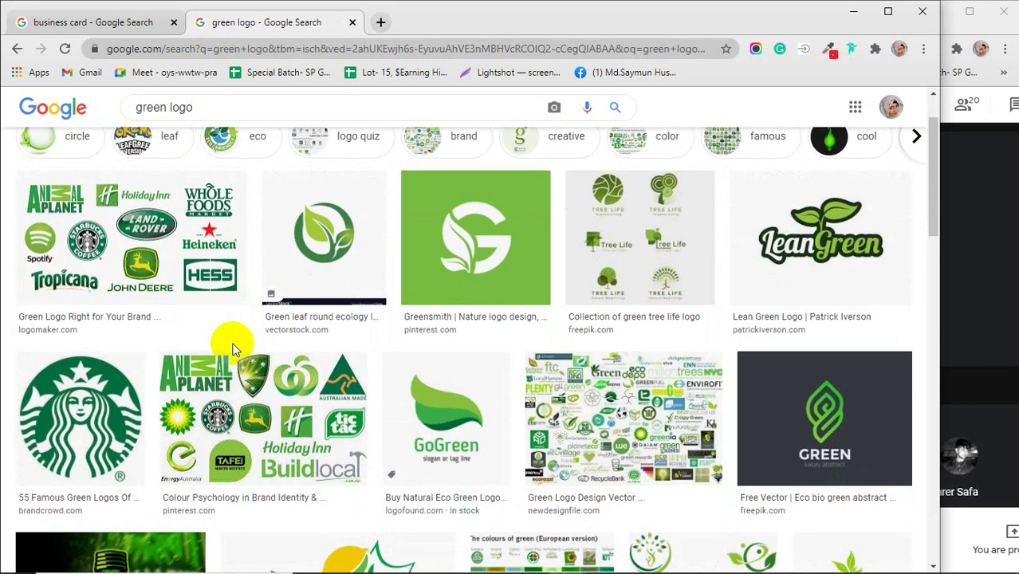
pyautogui.scroll(1, 233, 348)
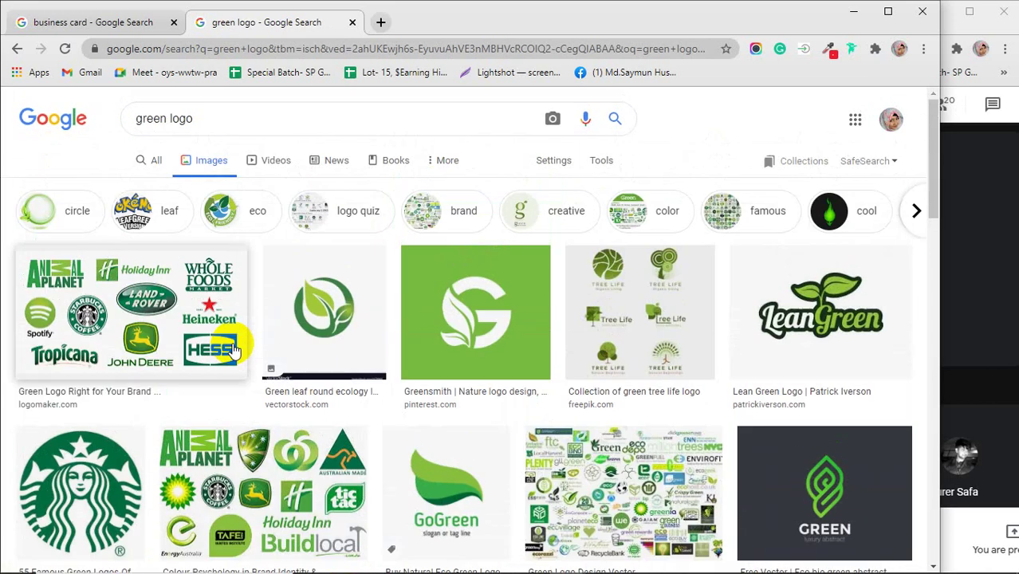
pyautogui.scroll(-4, 234, 349)
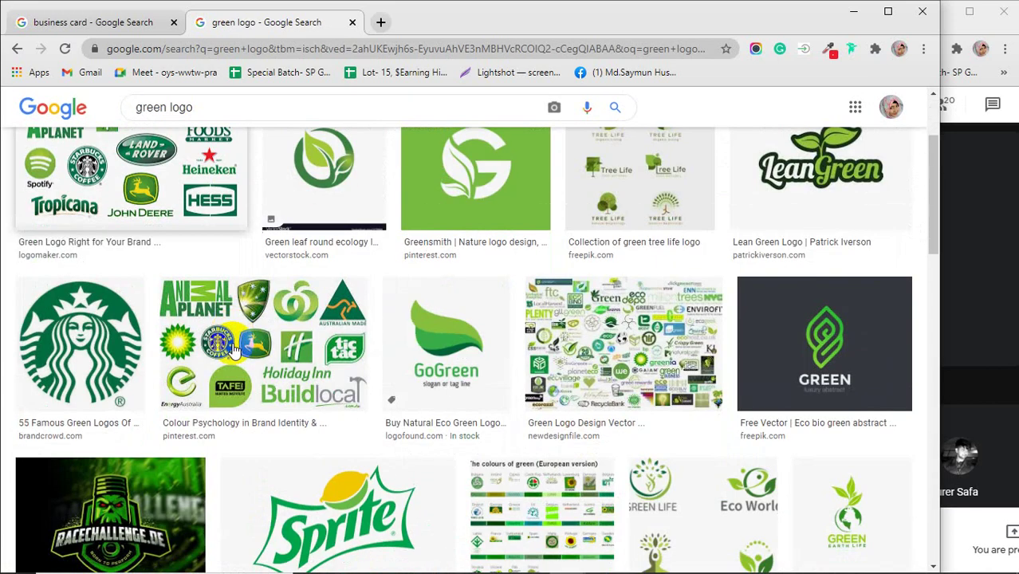
pyautogui.scroll(-2, 234, 348)
pyautogui.scroll(-1, 234, 348)
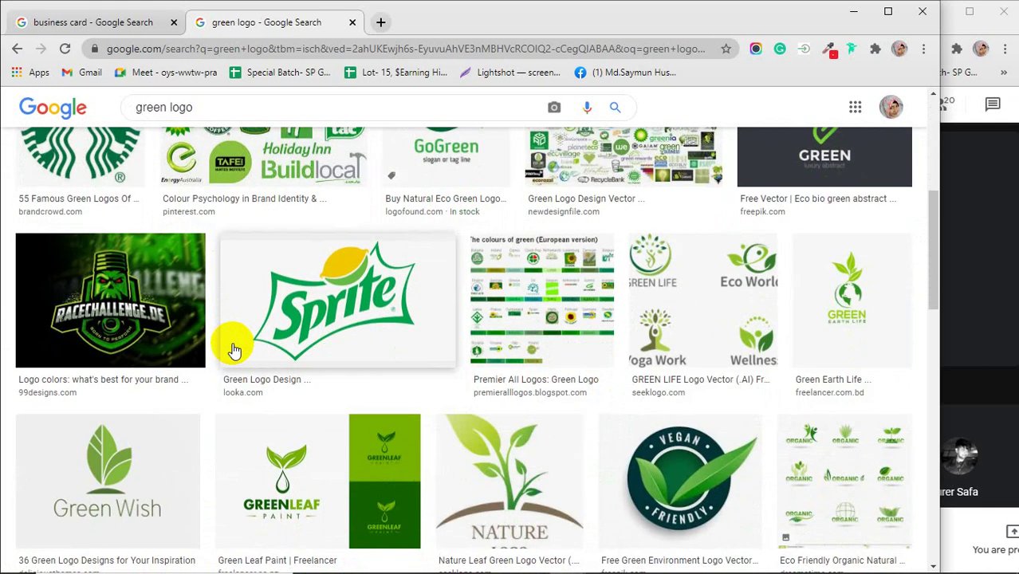
pyautogui.scroll(-2, 234, 349)
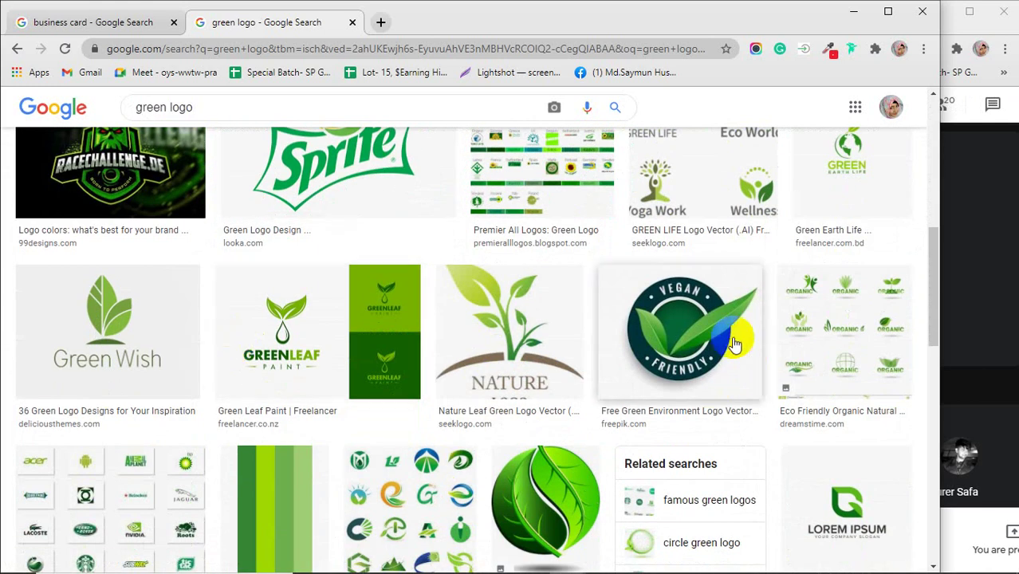
pyautogui.click(680, 330)
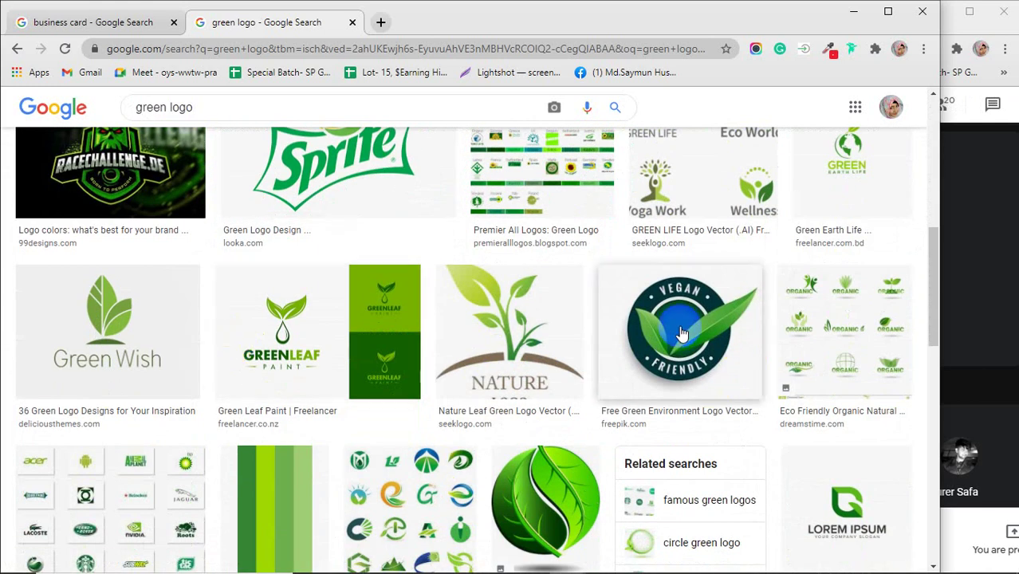
pyautogui.scroll(-2, 498, 350)
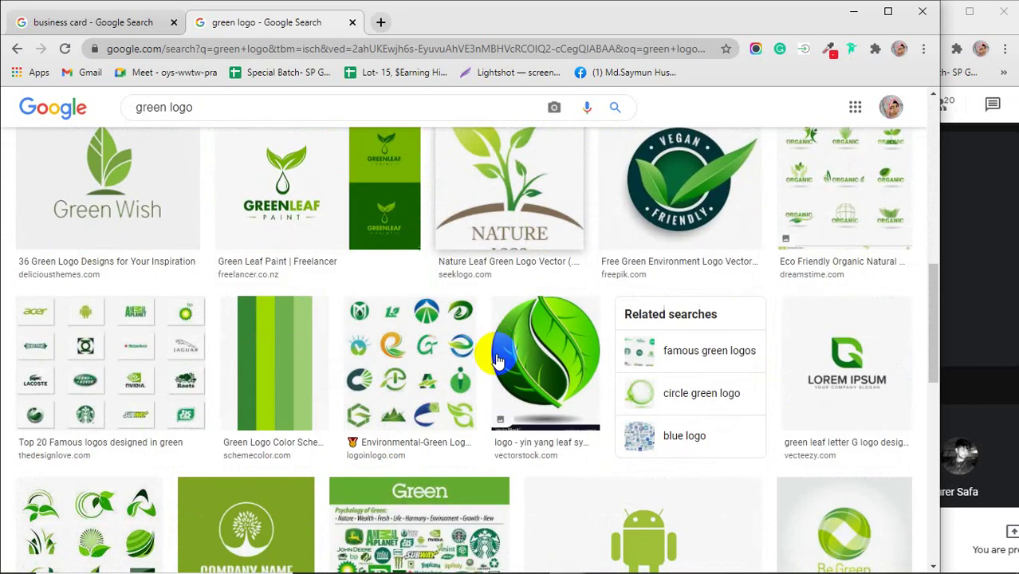
pyautogui.scroll(-3, 496, 360)
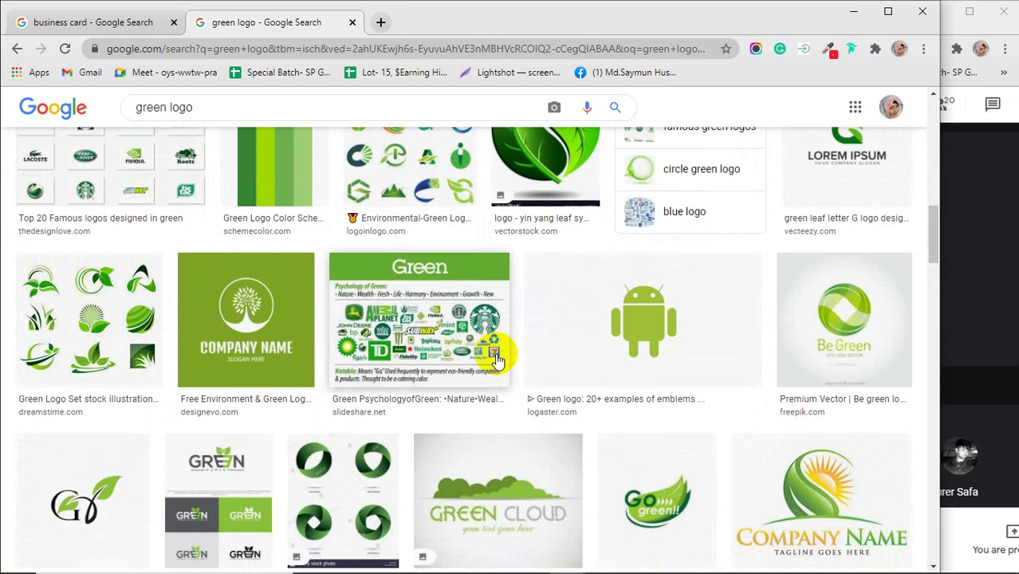
pyautogui.scroll(5, 496, 360)
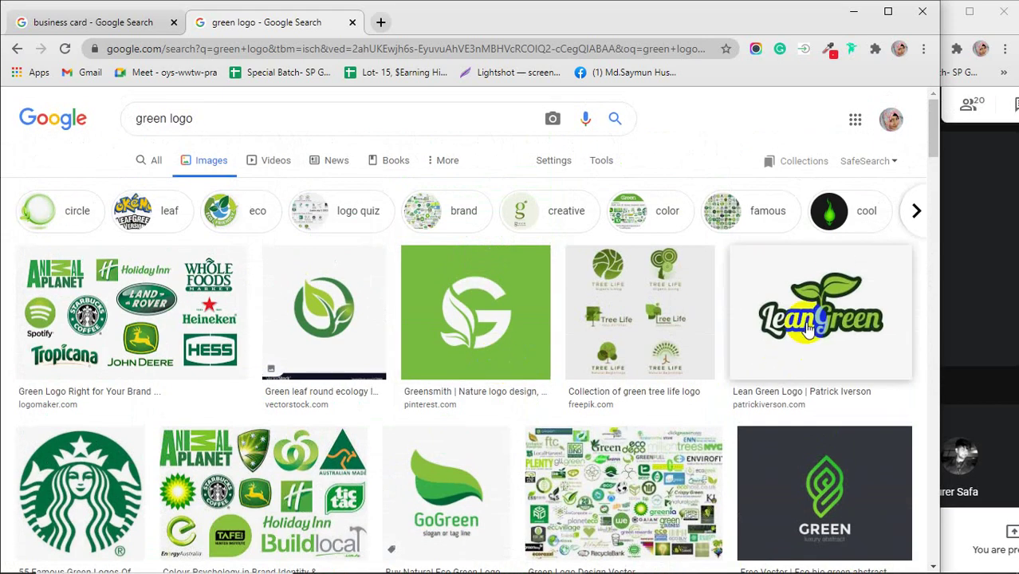
# Open the preview of the Lean Green logo in the image results and copy its image
pyautogui.click(813, 311)
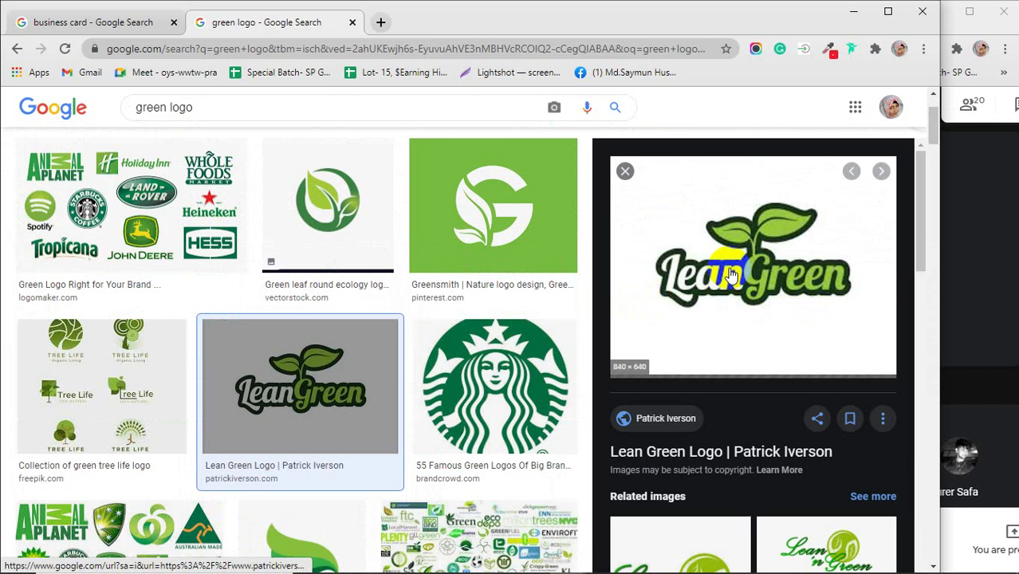
pyautogui.scroll(1, 731, 274)
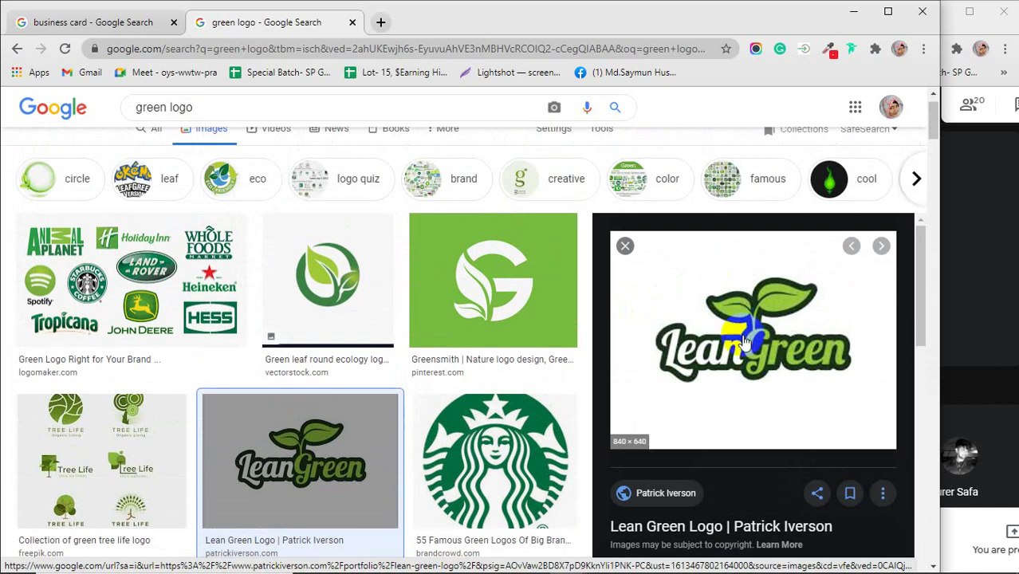
pyautogui.scroll(-5, 743, 343)
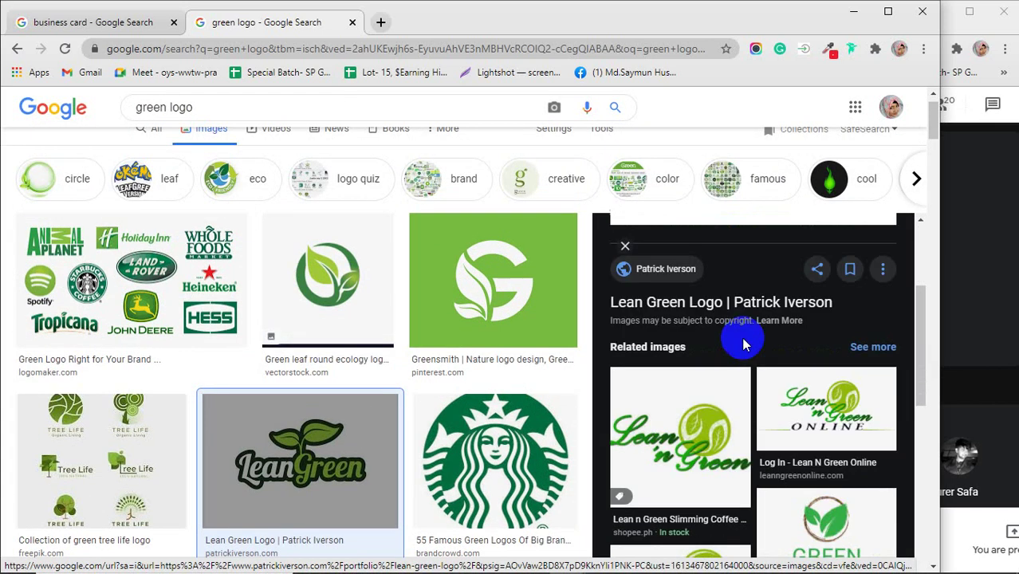
pyautogui.scroll(5, 743, 343)
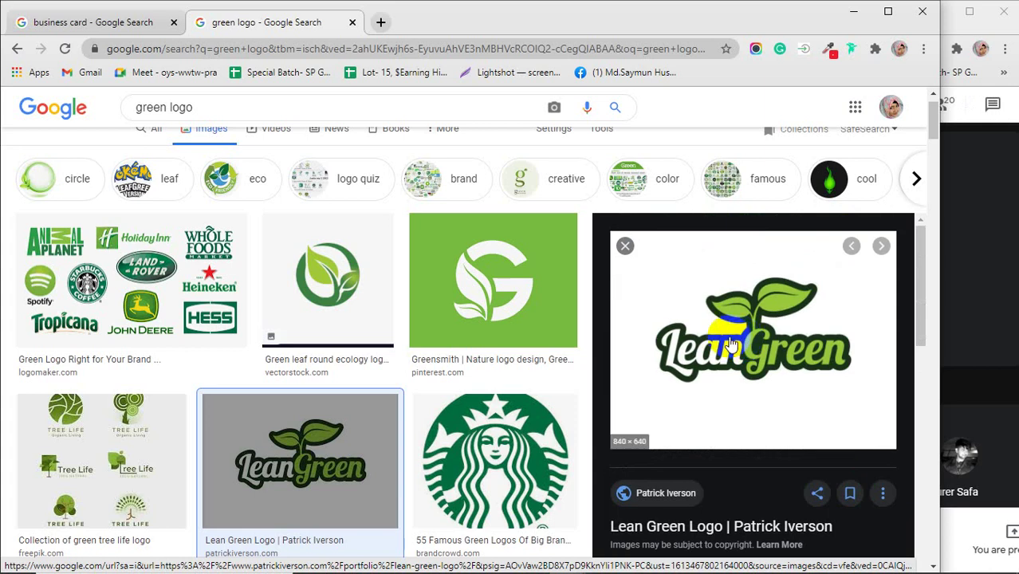
pyautogui.rightClick(729, 336)
pyautogui.click(779, 267)
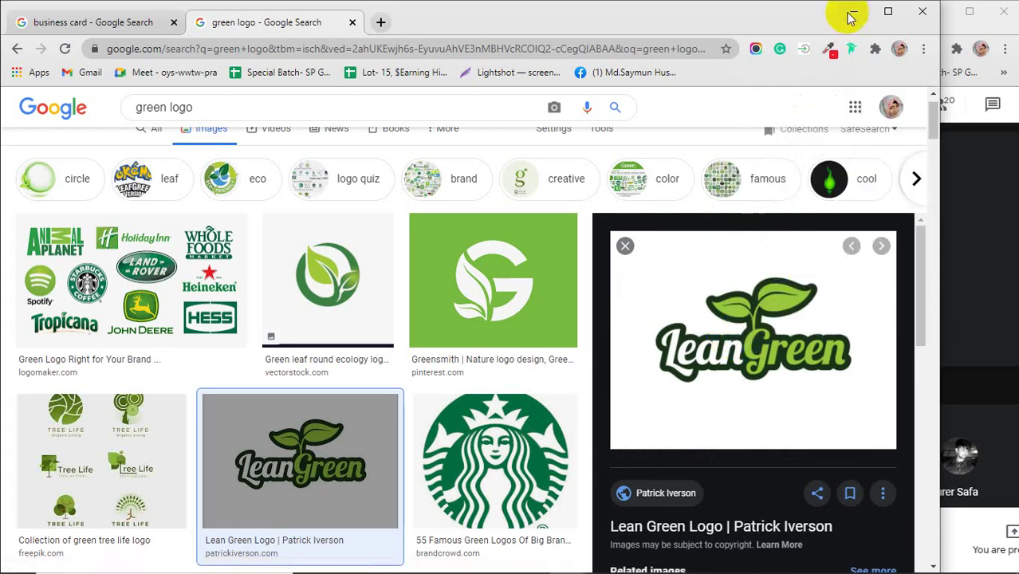
# Switch to Photoshop and paste the copied Lean Green logo into the business card front document
pyautogui.click(852, 12)
pyautogui.click(449, 354)
pyautogui.hotkey('ctrl', 'v')
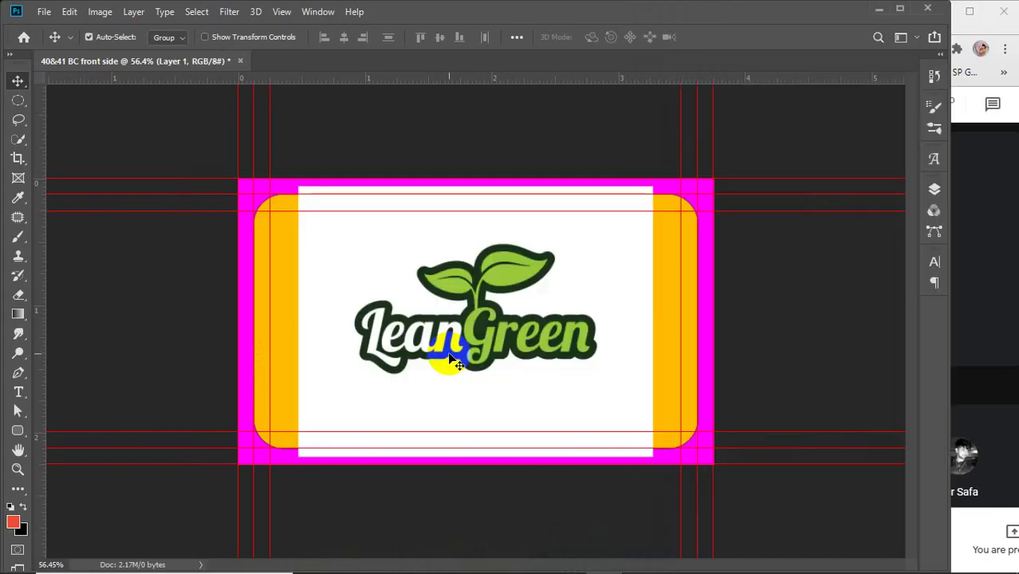
# Erase the white background around the pasted Lean Green logo on Layer 1 with the Magic Eraser Tool
pyautogui.click(932, 191)
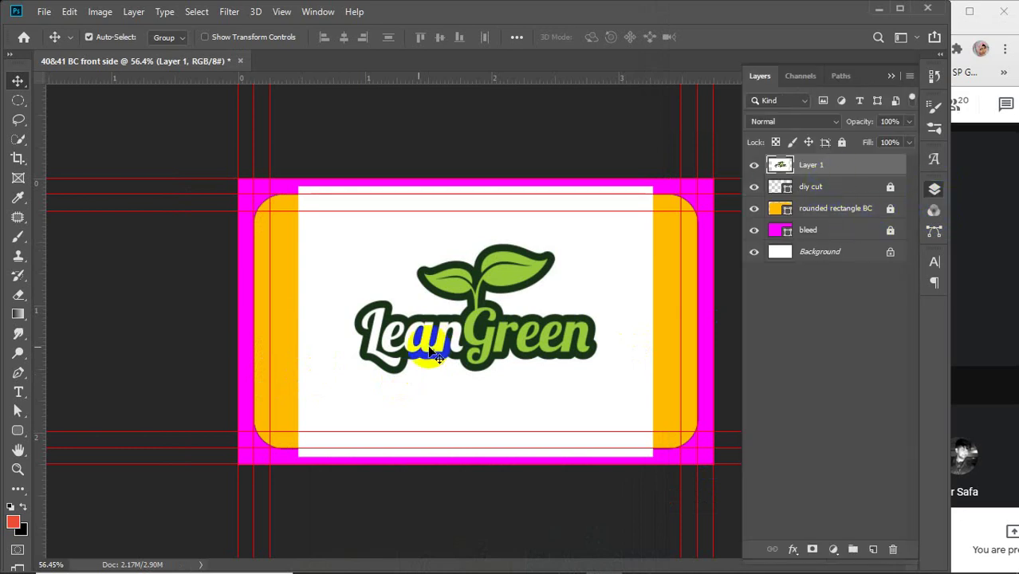
pyautogui.click(16, 315)
pyautogui.rightClick(18, 295)
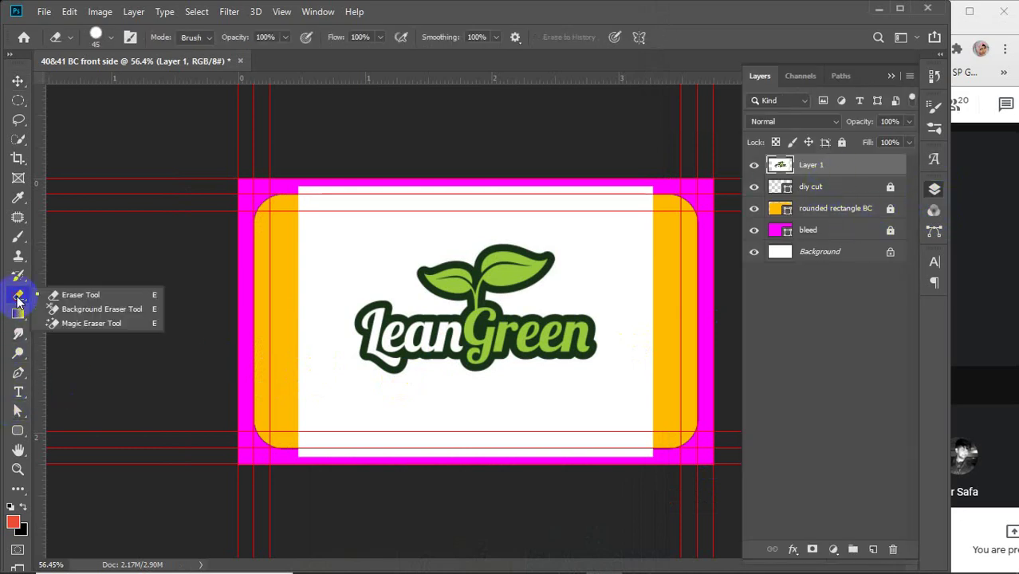
pyautogui.click(91, 324)
pyautogui.click(352, 235)
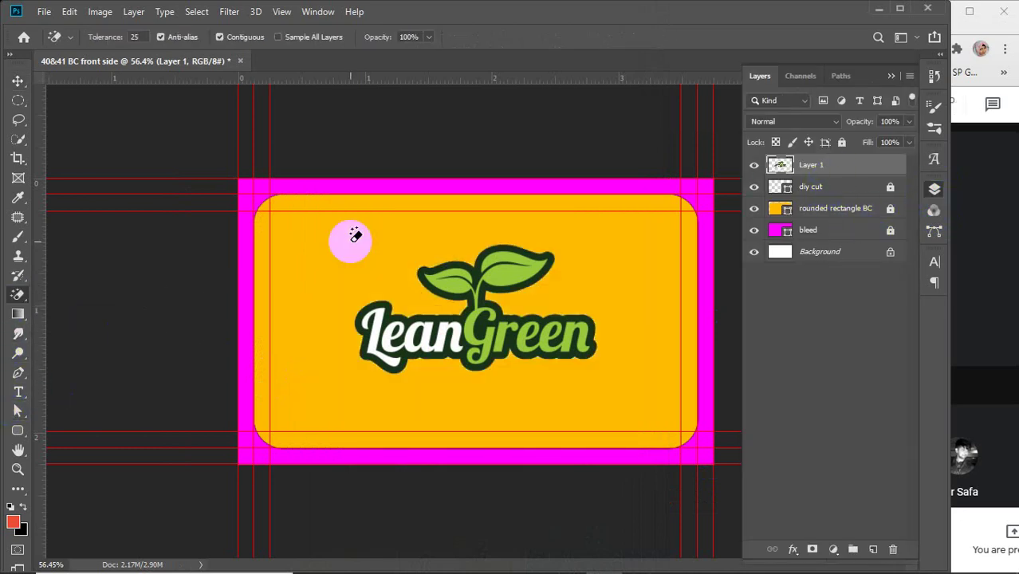
# Try erasing the white fill of the "Lean" letters with the Magic Eraser Tool, and undo those erasures
pyautogui.scroll(3, 405, 371)
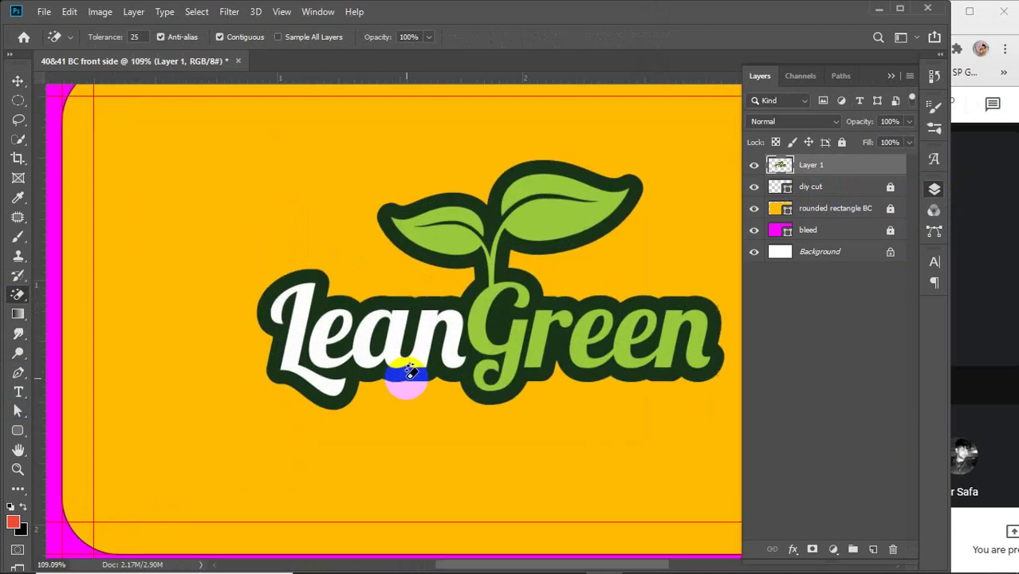
pyautogui.click(292, 347)
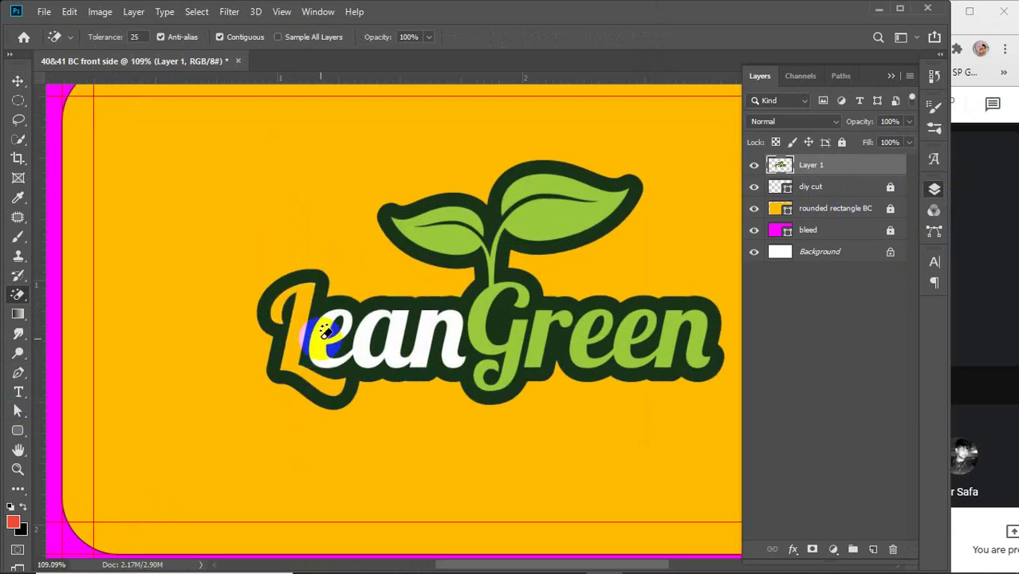
pyautogui.click(318, 345)
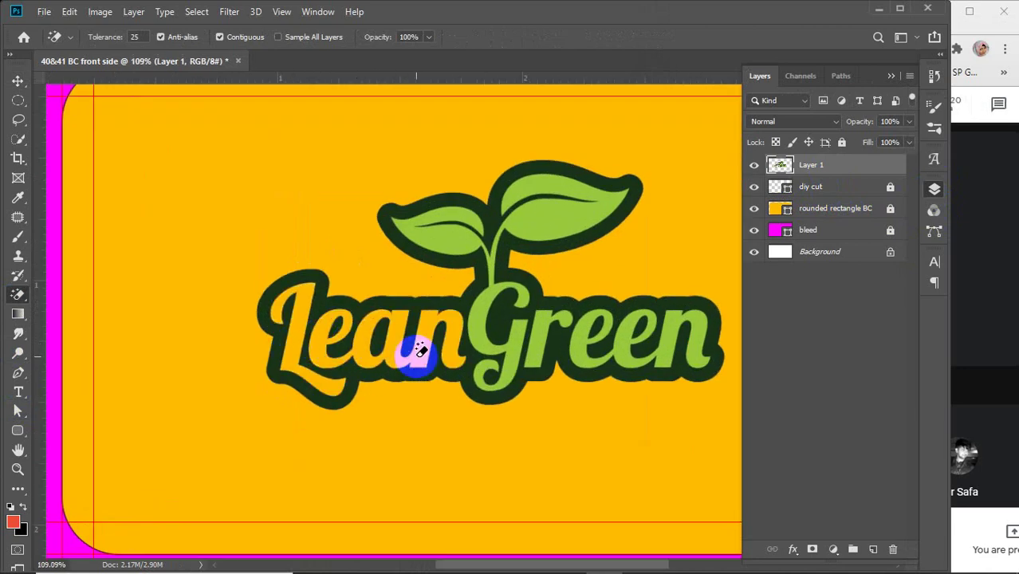
pyautogui.press('v')
pyautogui.scroll(-1, 466, 363)
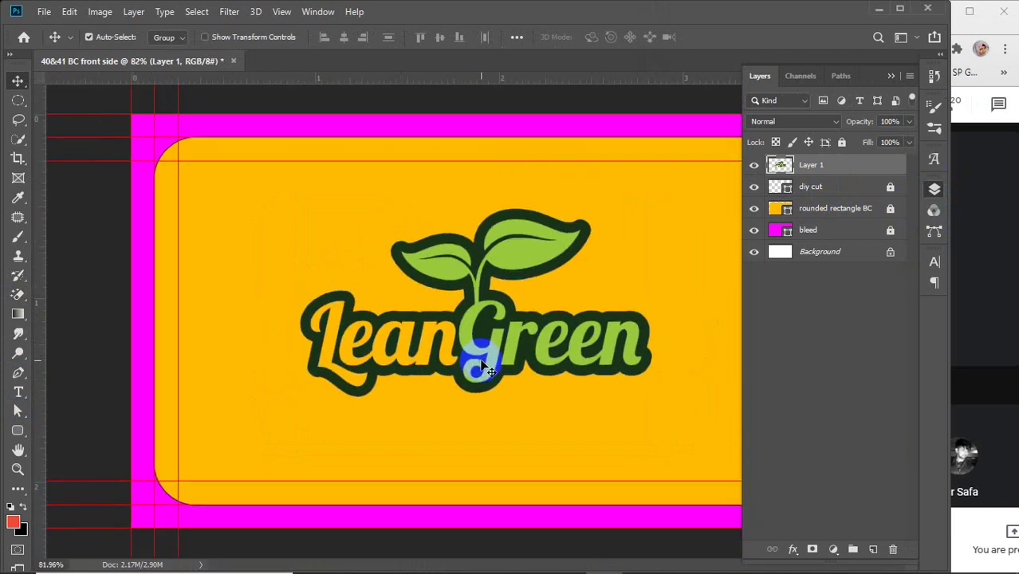
pyautogui.scroll(-1, 480, 368)
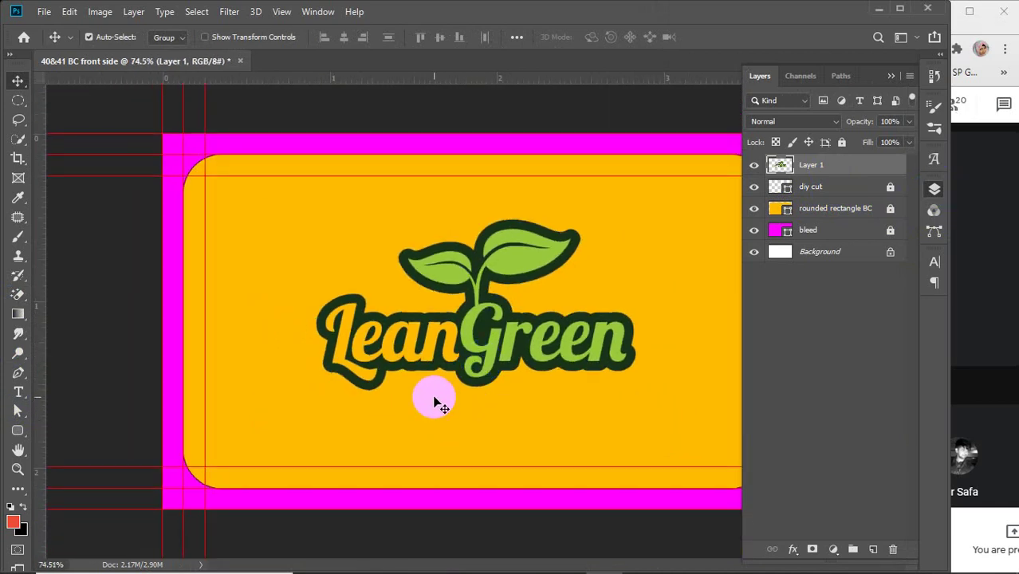
pyautogui.hotkey('ctrl', 'z')
pyautogui.hotkey('ctrl', 'z')
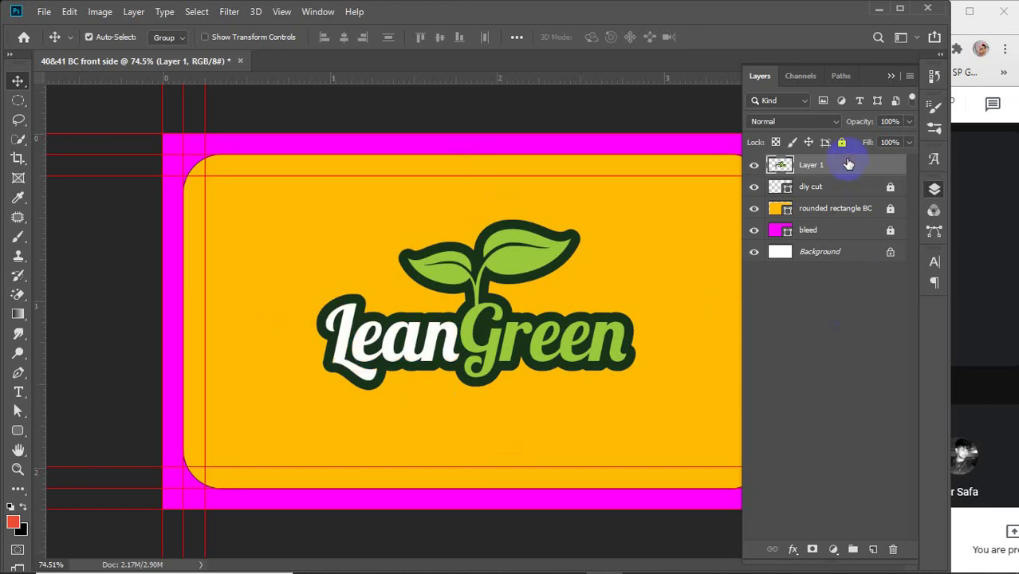
# Scale the Lean Green logo proportionally to about 74% with Free Transform and place it slightly right of the card's centre
pyautogui.hotkey('ctrl', 't')
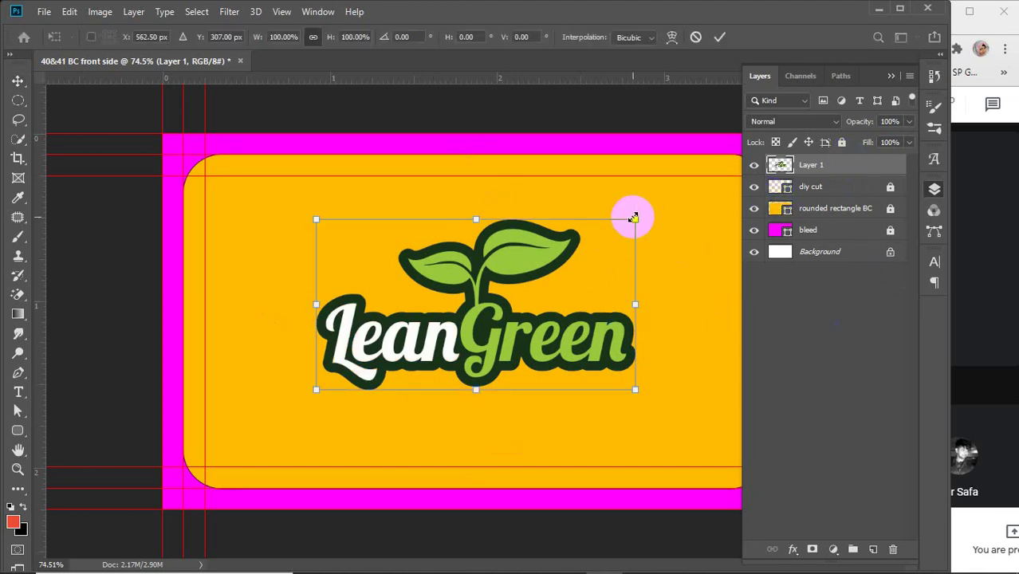
pyautogui.moveTo(633, 217); pyautogui.dragTo(560, 280)
pyautogui.moveTo(467, 302); pyautogui.dragTo(559, 284)
pyautogui.scroll(-2, 630, 225)
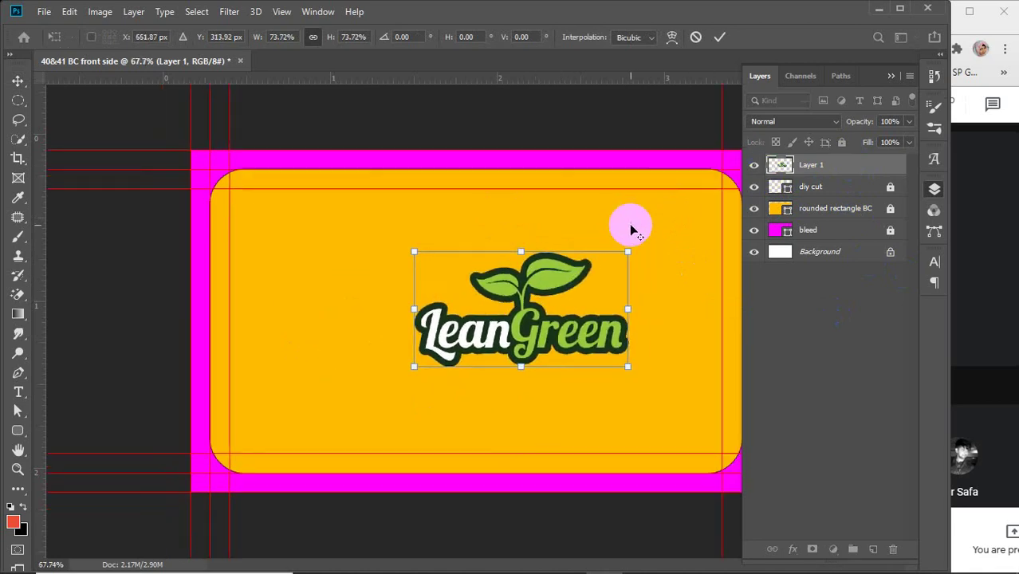
pyautogui.hotkey('alt', 'space')
pyautogui.press('Escape')
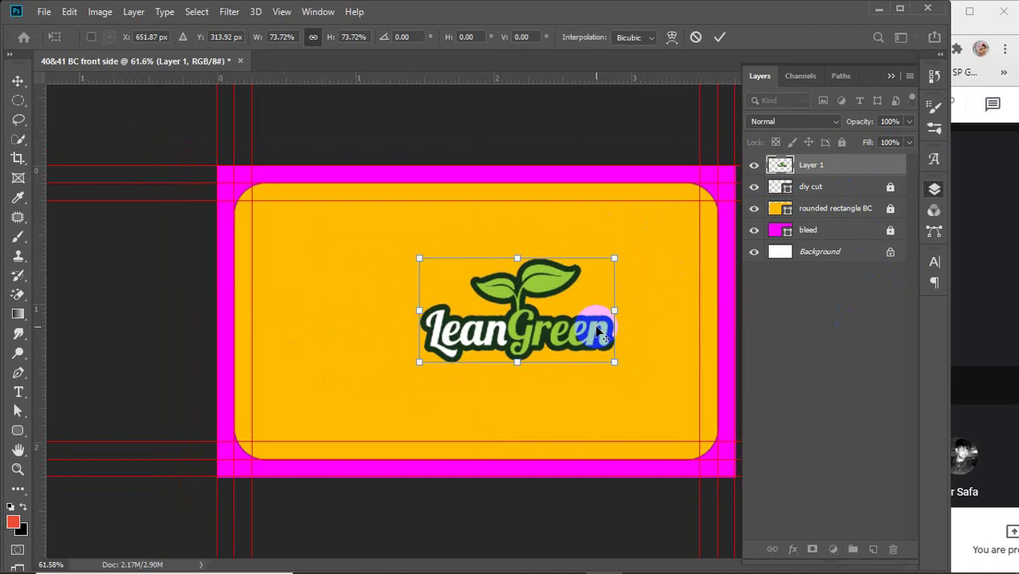
pyautogui.scroll(3, 596, 326)
pyautogui.hotkey('alt', 'space')
pyautogui.press('Escape')
pyautogui.scroll(2, 562, 323)
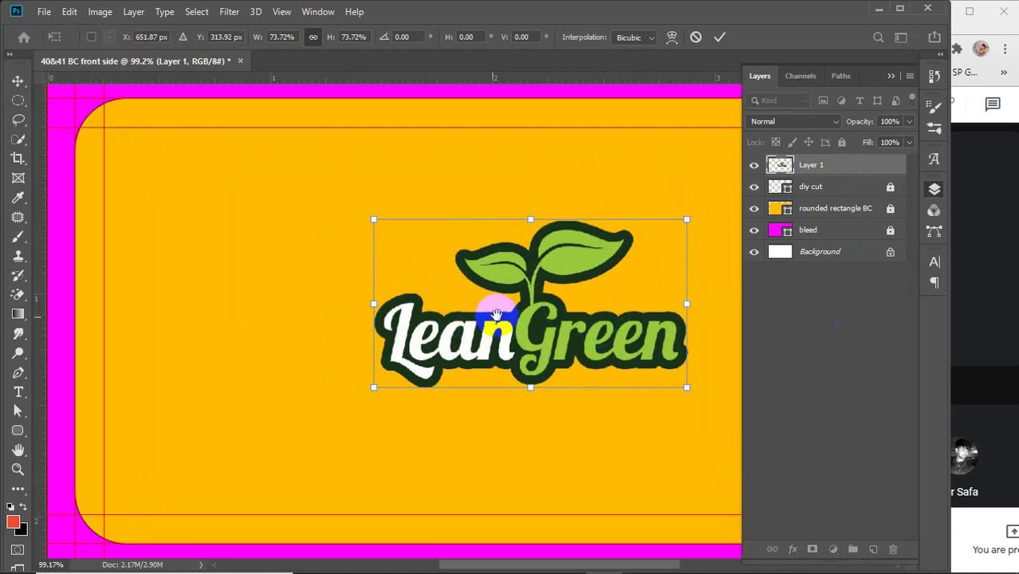
pyautogui.scroll(1, 532, 317)
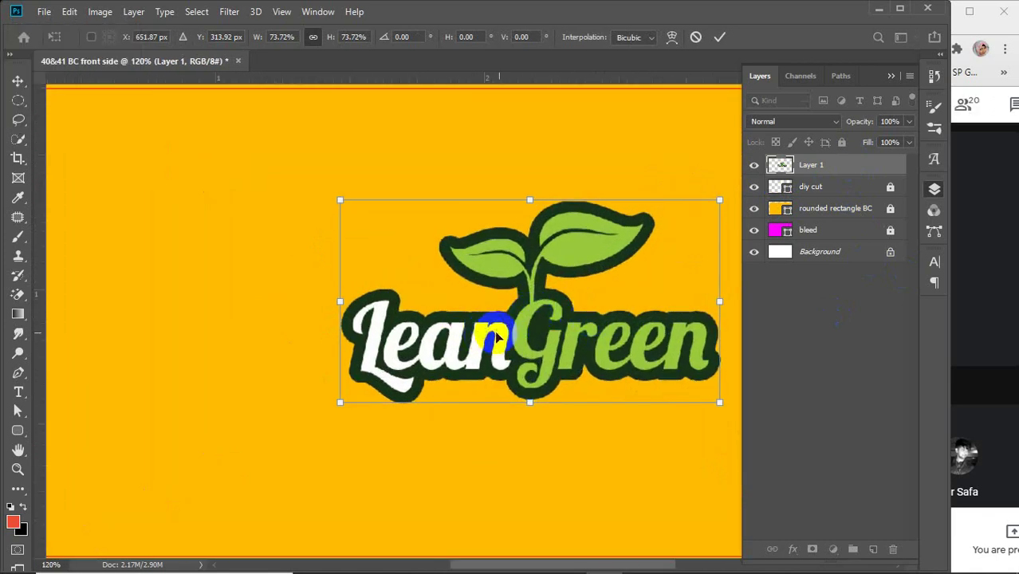
pyautogui.click(719, 37)
# Widen the program window and move the Lean Green logo to the upper middle of the orange card
pyautogui.moveTo(648, 269); pyautogui.dragTo(489, 270)
pyautogui.scroll(-3, 490, 270)
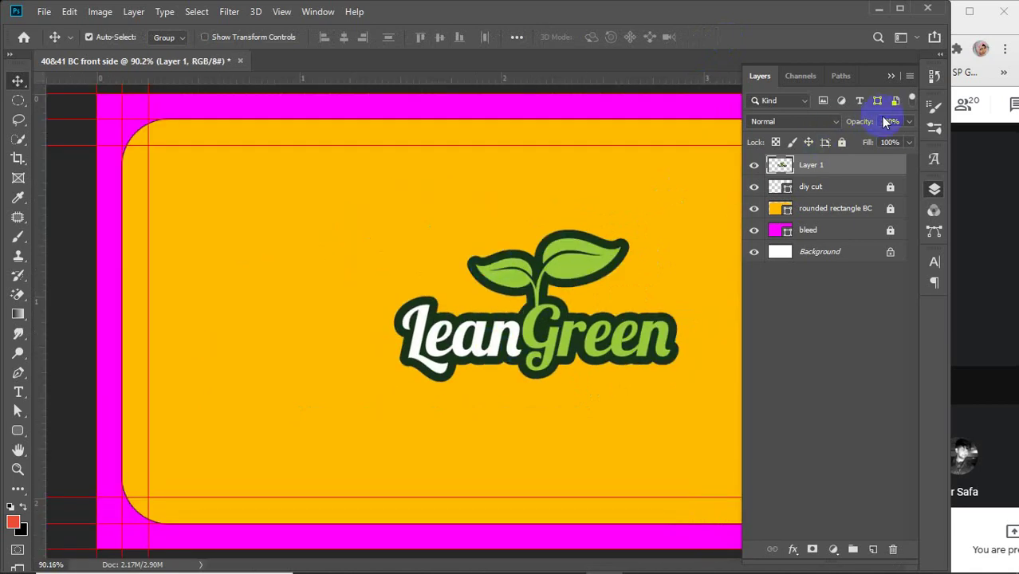
pyautogui.moveTo(950, 227); pyautogui.dragTo(999, 231)
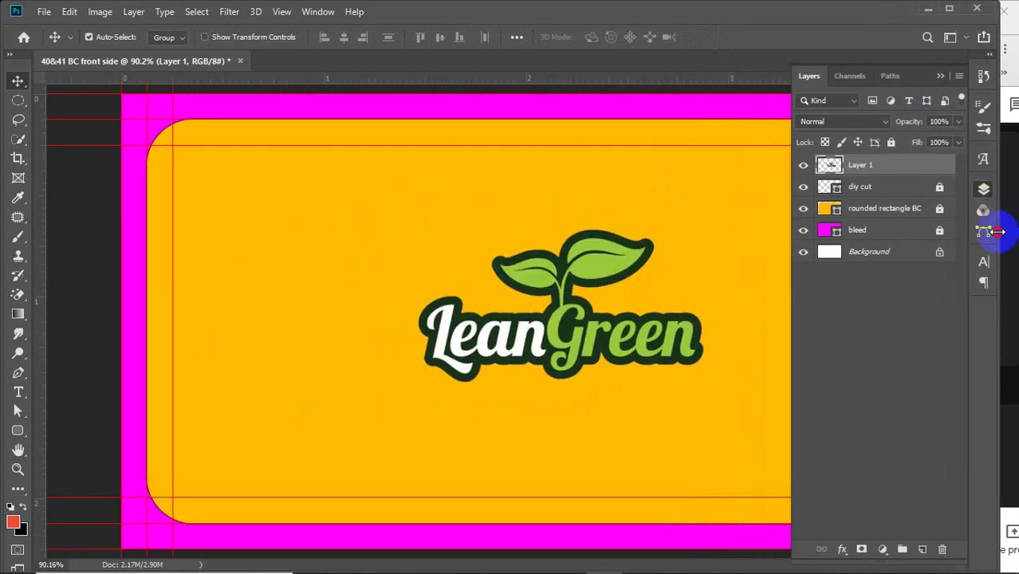
pyautogui.scroll(-2, 637, 304)
pyautogui.scroll(-1, 635, 300)
pyautogui.moveTo(566, 328); pyautogui.dragTo(507, 279)
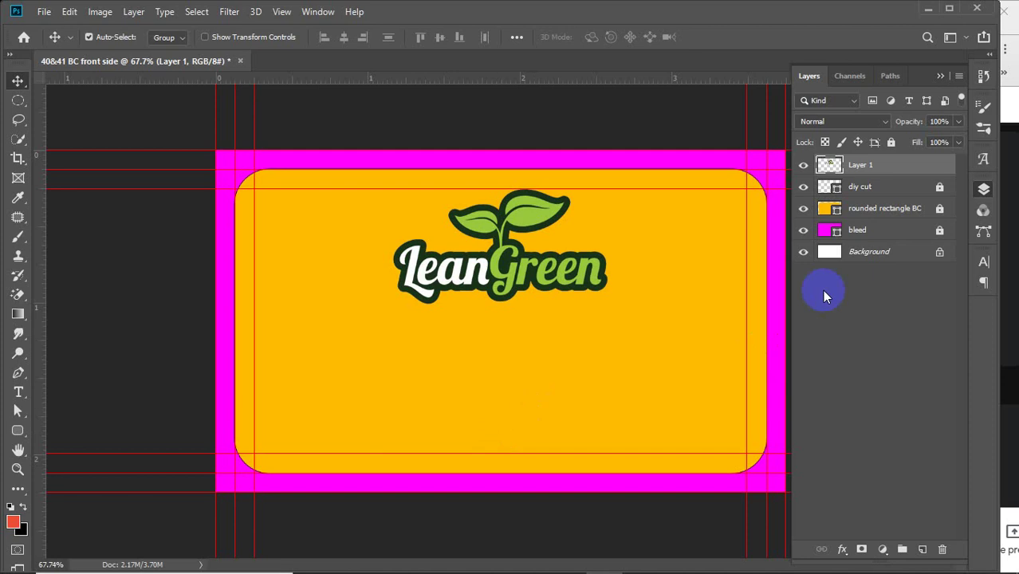
# Unlock and duplicate the "rounded rectangle BC" layer, with the Layer 1 logo hidden
pyautogui.click(897, 212)
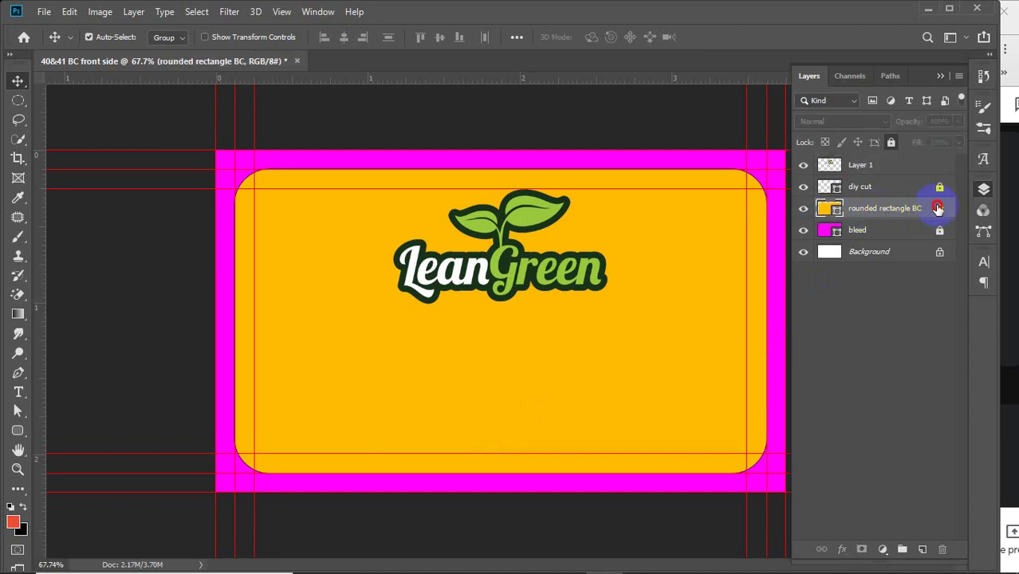
pyautogui.click(938, 207)
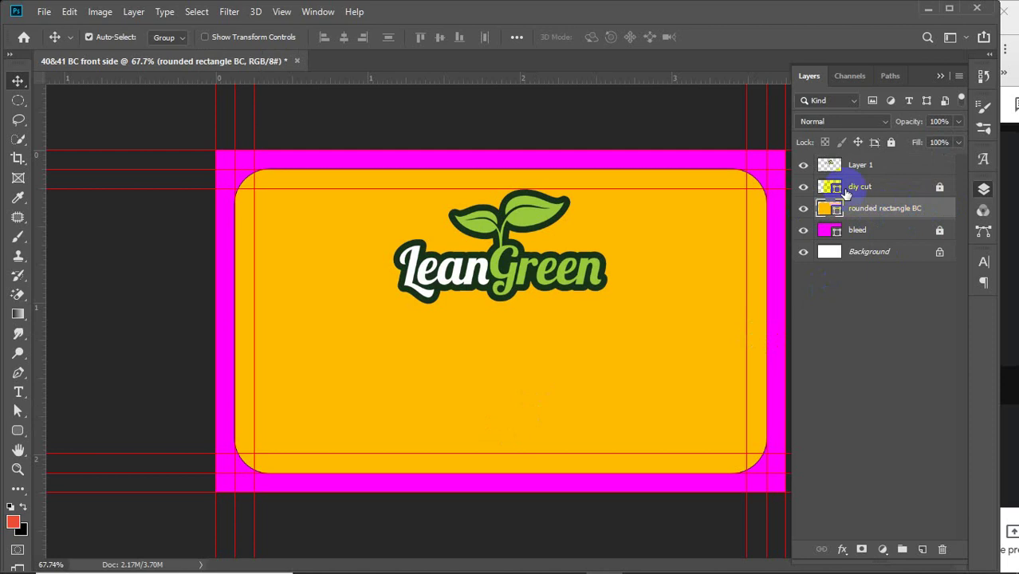
pyautogui.click(802, 164)
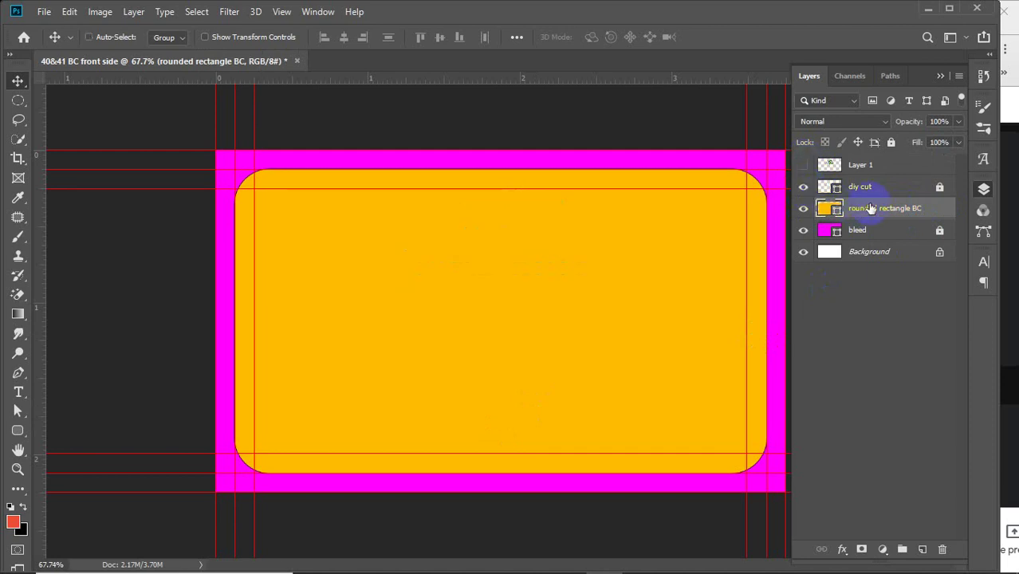
pyautogui.hotkey('ctrl', 'j')
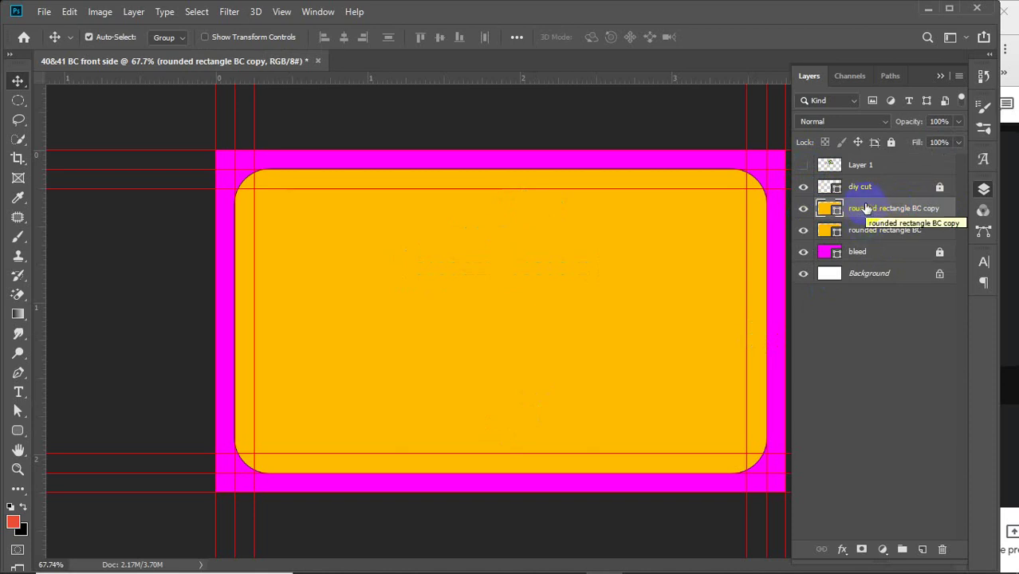
# Delete the anchor points of the duplicate rectangle's upper-right rounded corner using the Curvature Pen Tool
pyautogui.click(20, 415)
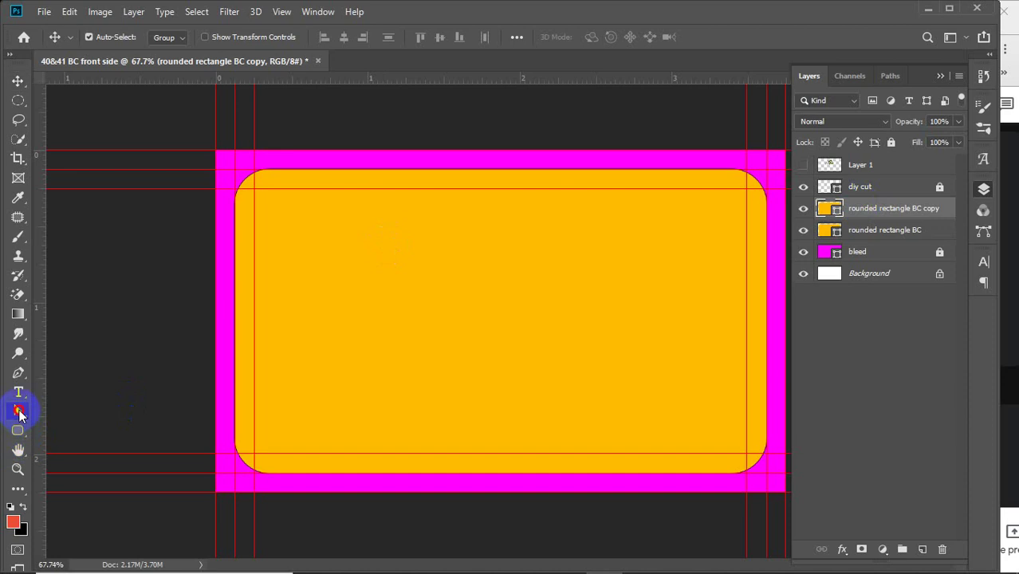
pyautogui.click(89, 428)
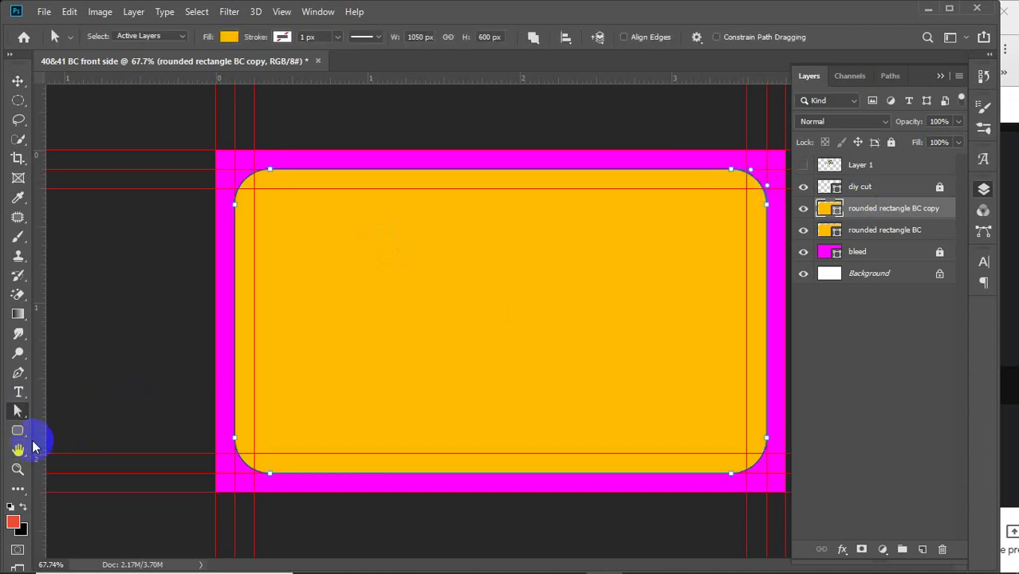
pyautogui.click(18, 376)
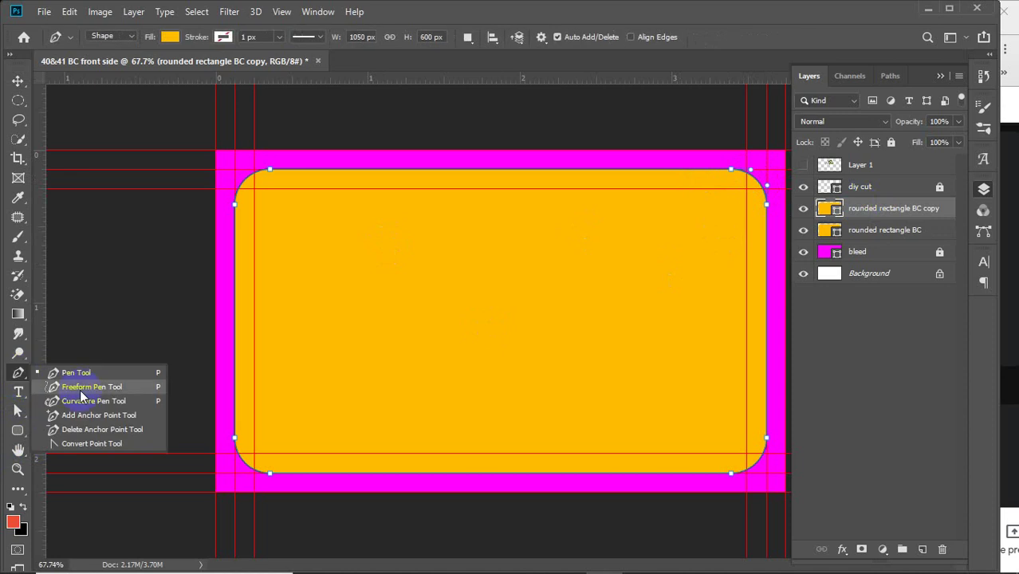
pyautogui.click(88, 401)
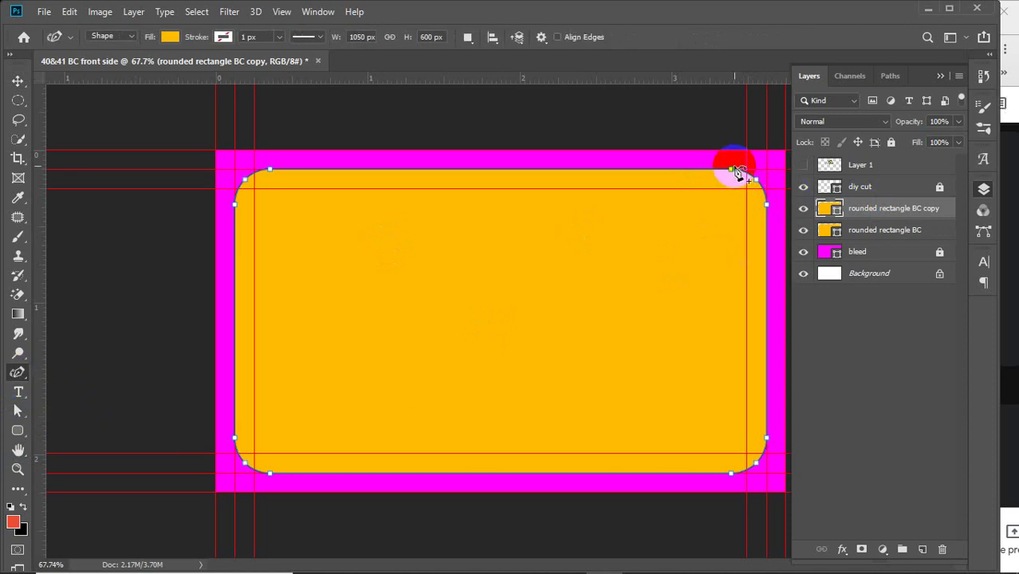
pyautogui.click(733, 171)
pyautogui.moveTo(731, 169); pyautogui.dragTo(765, 206)
pyautogui.click(766, 204)
pyautogui.press('Delete')
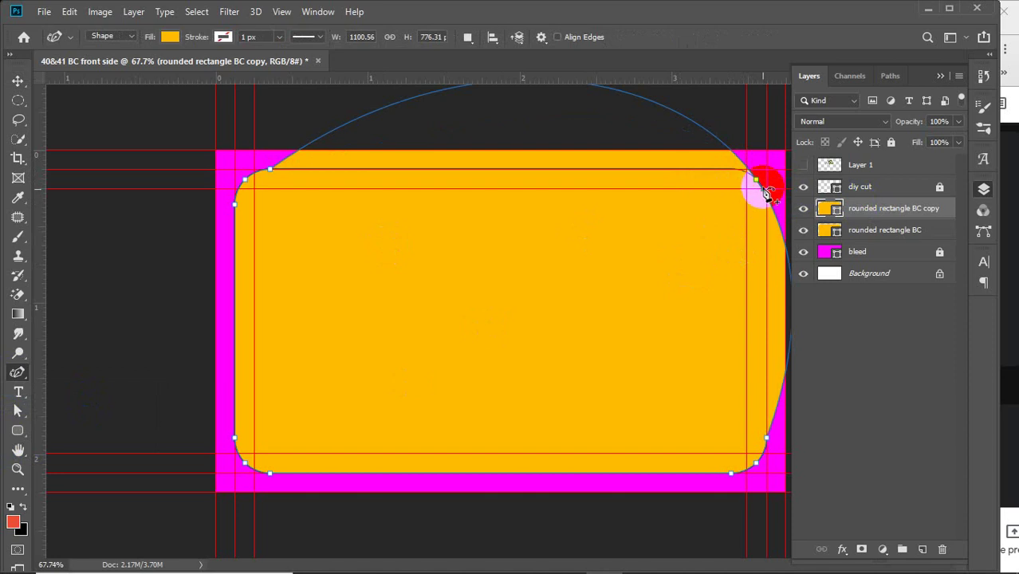
pyautogui.click(756, 180)
pyautogui.press('Delete')
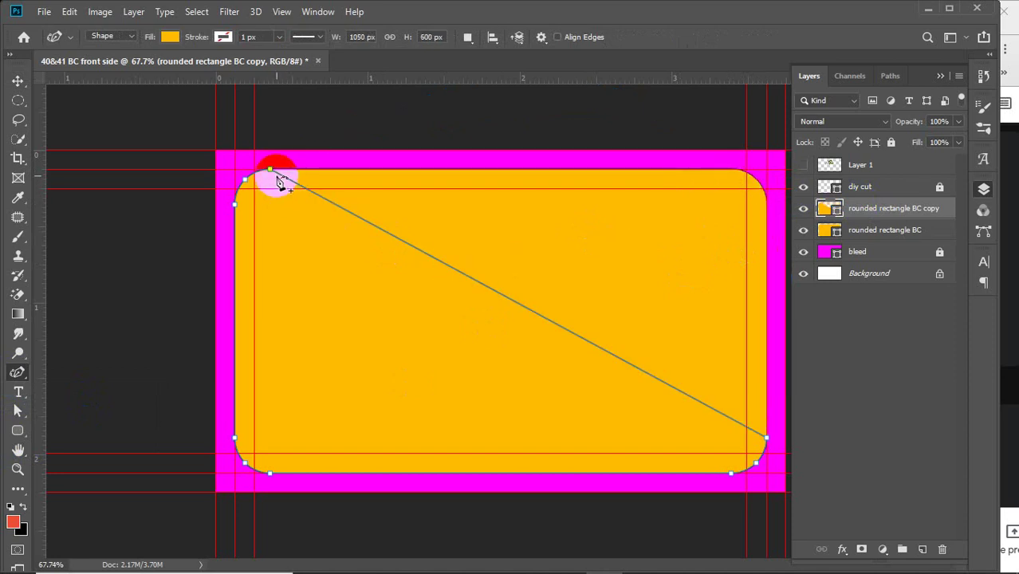
# Delete the duplicate rectangle's two topmost upper-left corner points and bend its diagonal edge into a downward-sagging curve across the card
pyautogui.click(272, 171)
pyautogui.press('Delete')
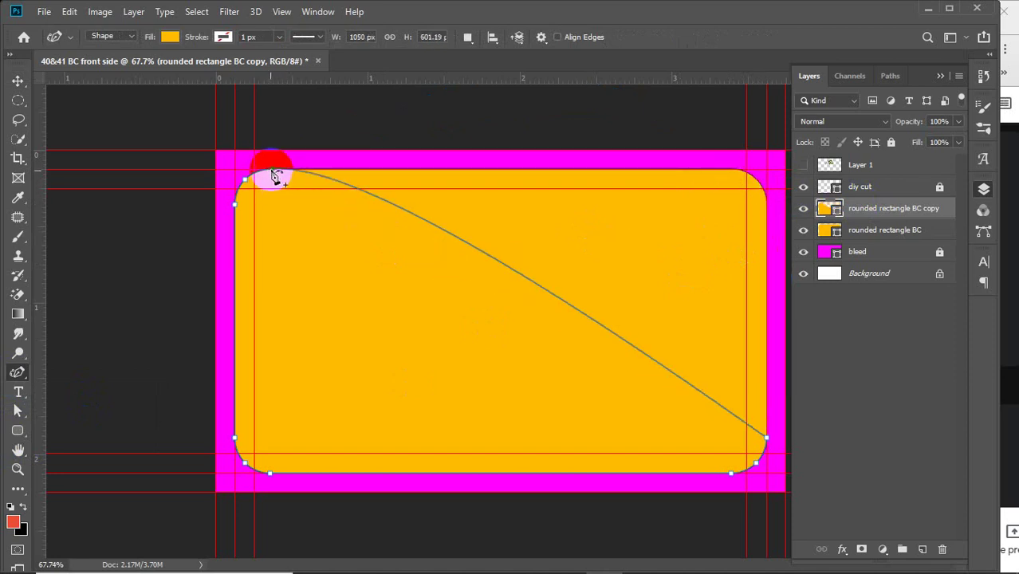
pyautogui.click(244, 178)
pyautogui.press('Delete')
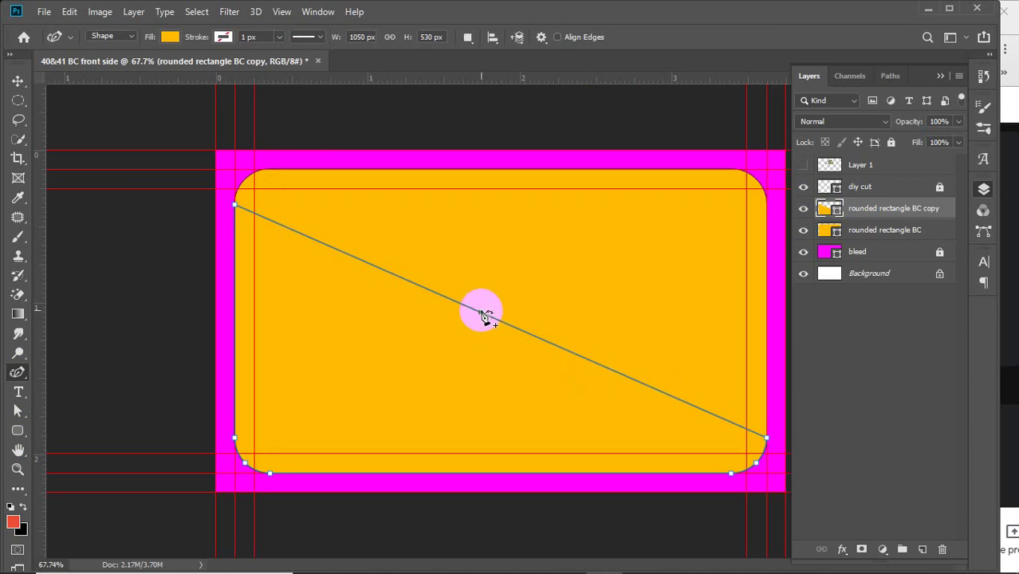
pyautogui.moveTo(480, 314); pyautogui.dragTo(444, 396)
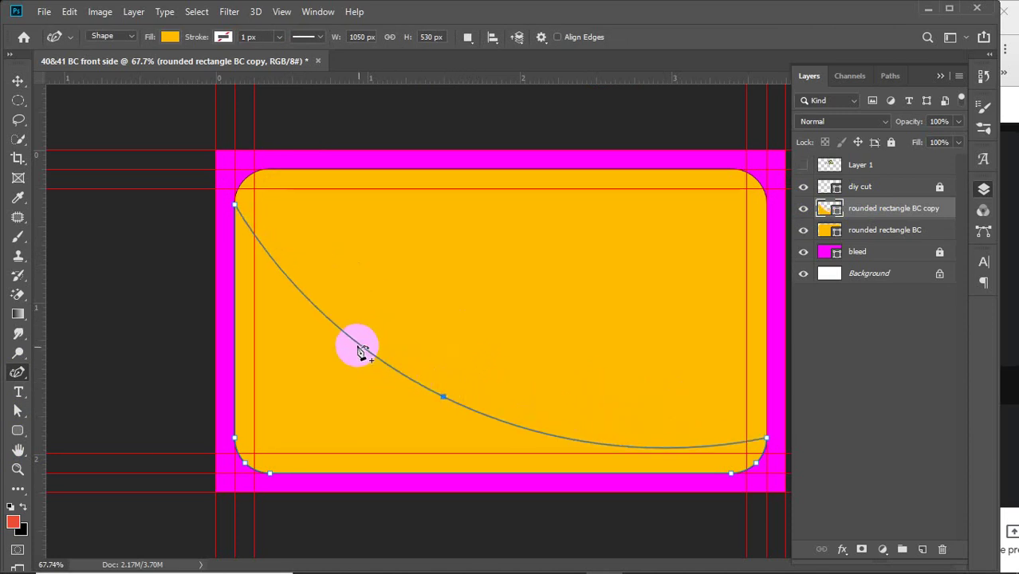
pyautogui.moveTo(444, 396); pyautogui.dragTo(334, 342)
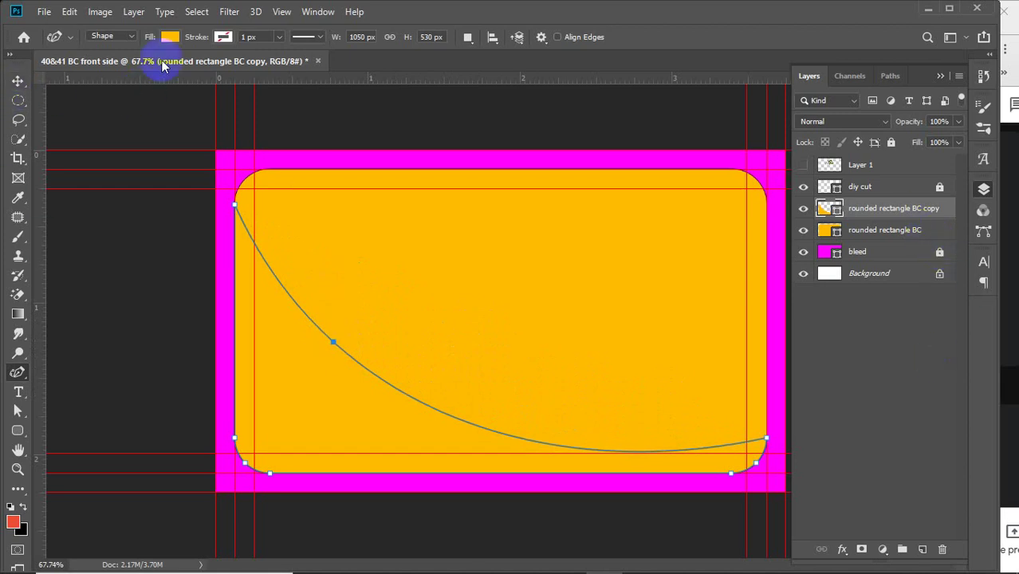
# Show the Layer 1 logo and fill the curved shape with green a2d246 sampled from the logo's smaller leaf
pyautogui.click(170, 38)
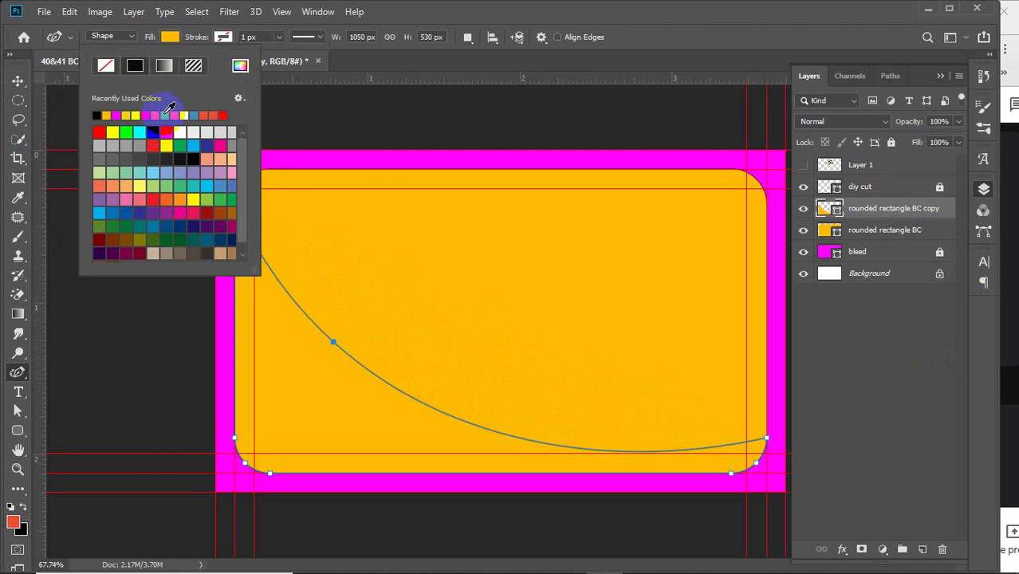
pyautogui.click(805, 166)
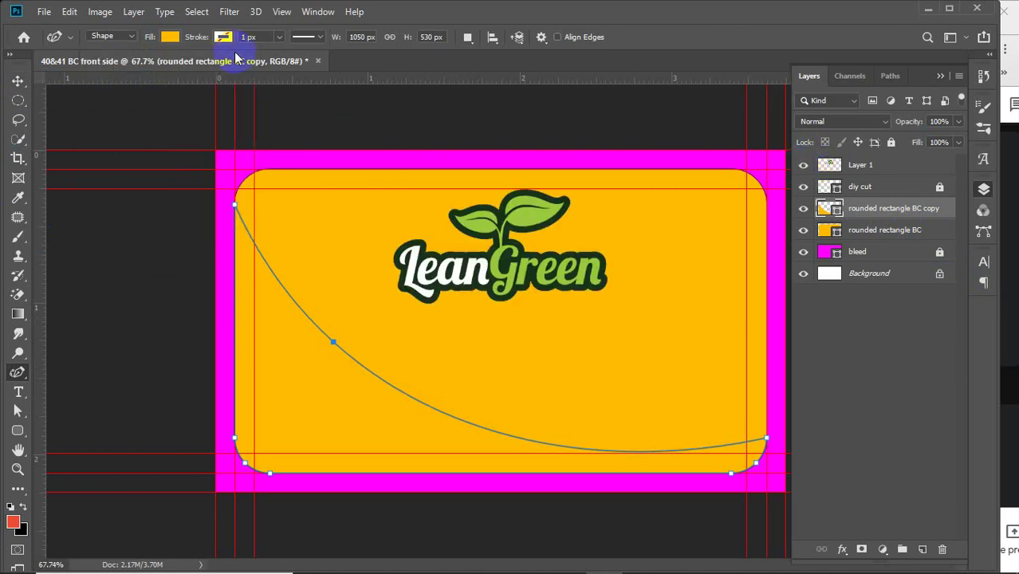
pyautogui.click(170, 37)
pyautogui.click(240, 65)
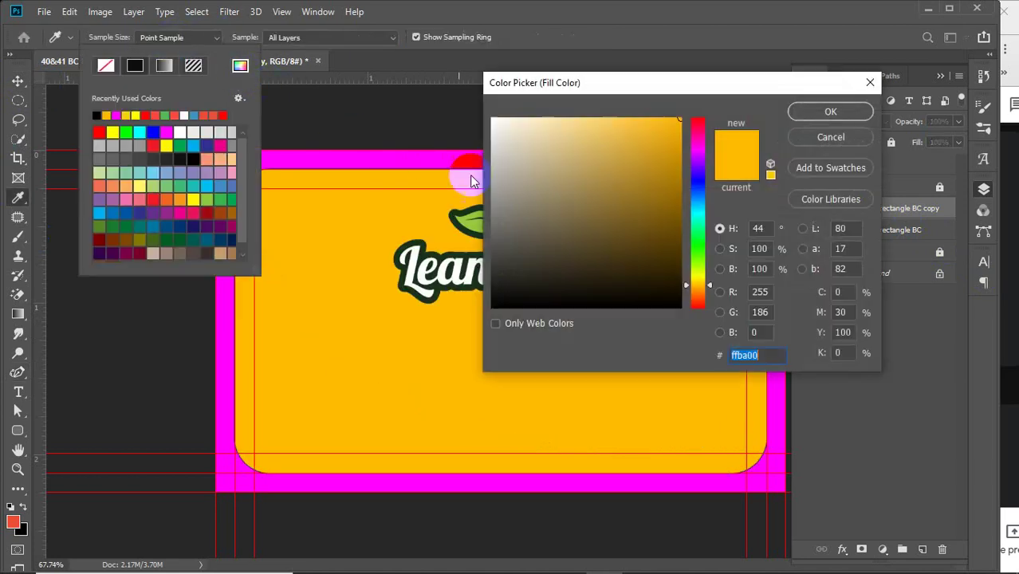
pyautogui.click(466, 222)
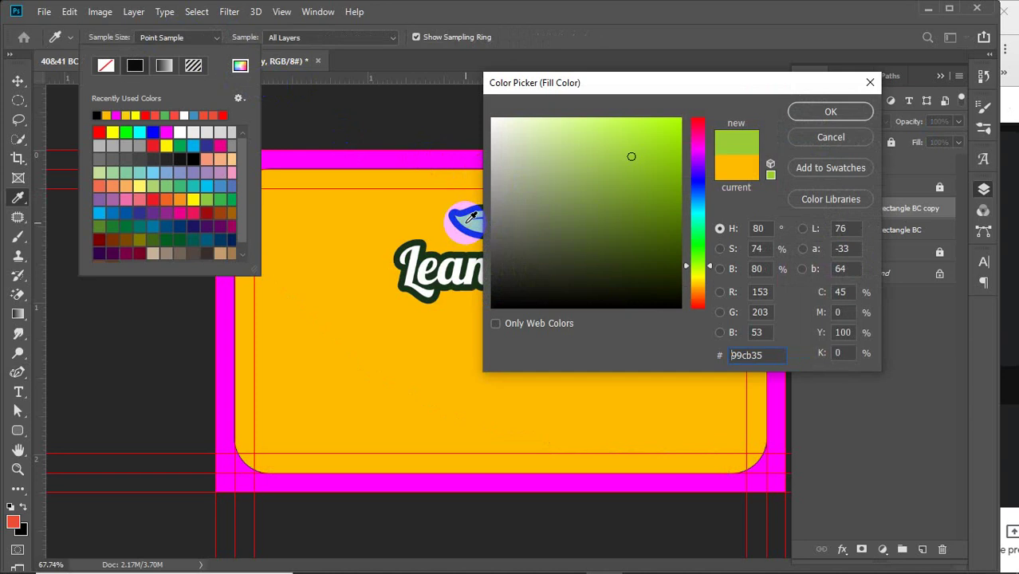
pyautogui.click(468, 221)
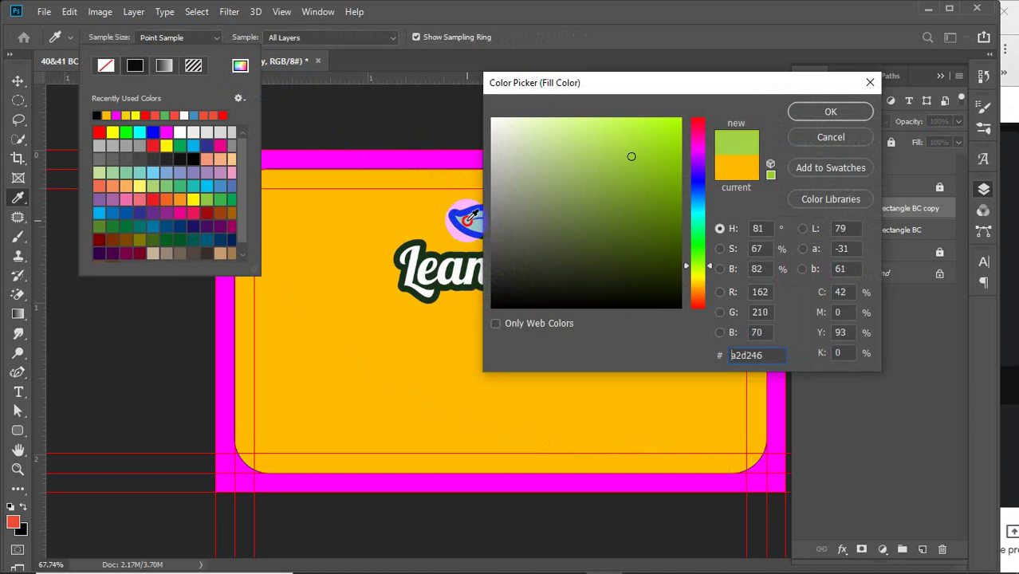
pyautogui.click(812, 116)
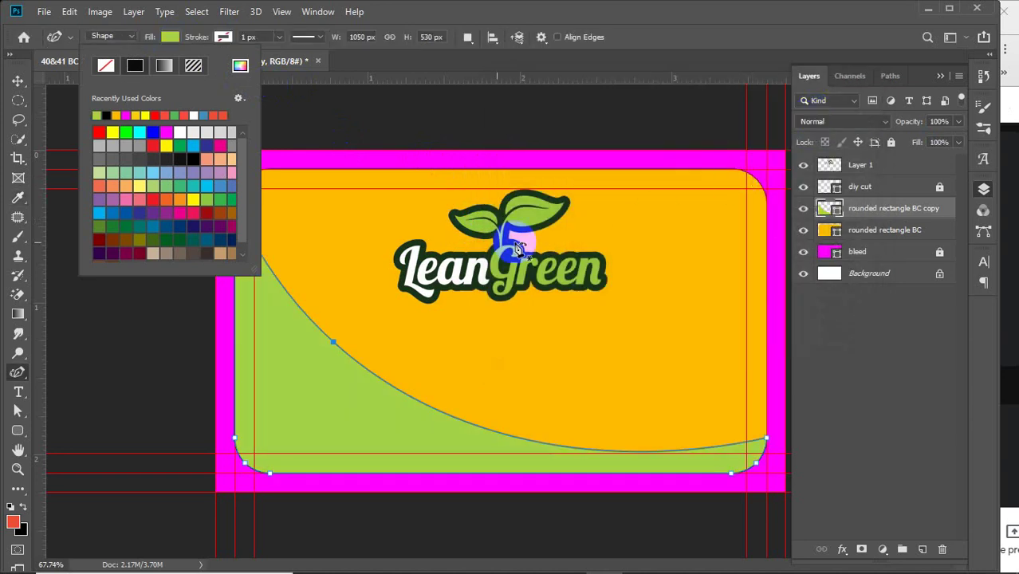
pyautogui.click(18, 81)
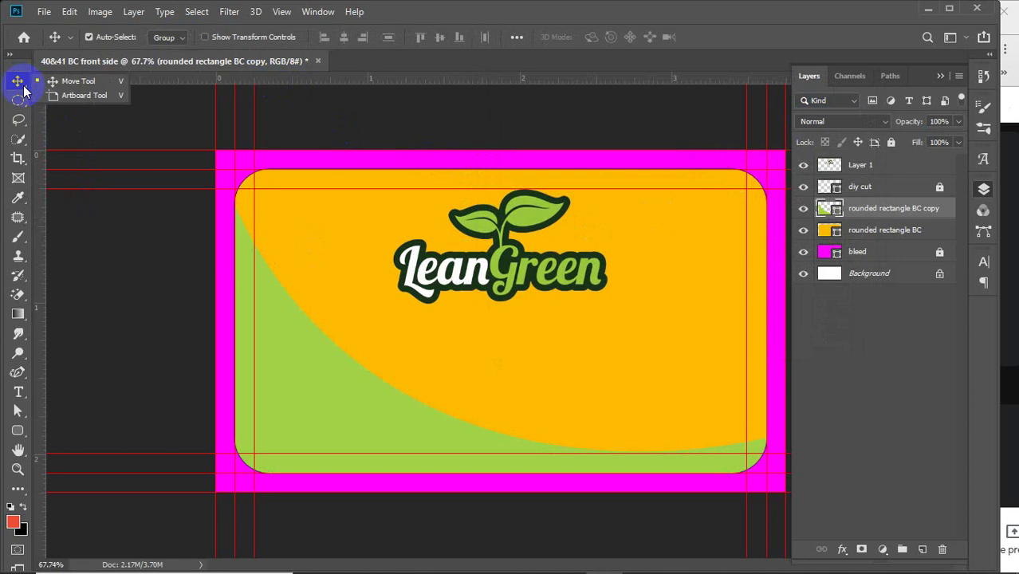
pyautogui.click(876, 394)
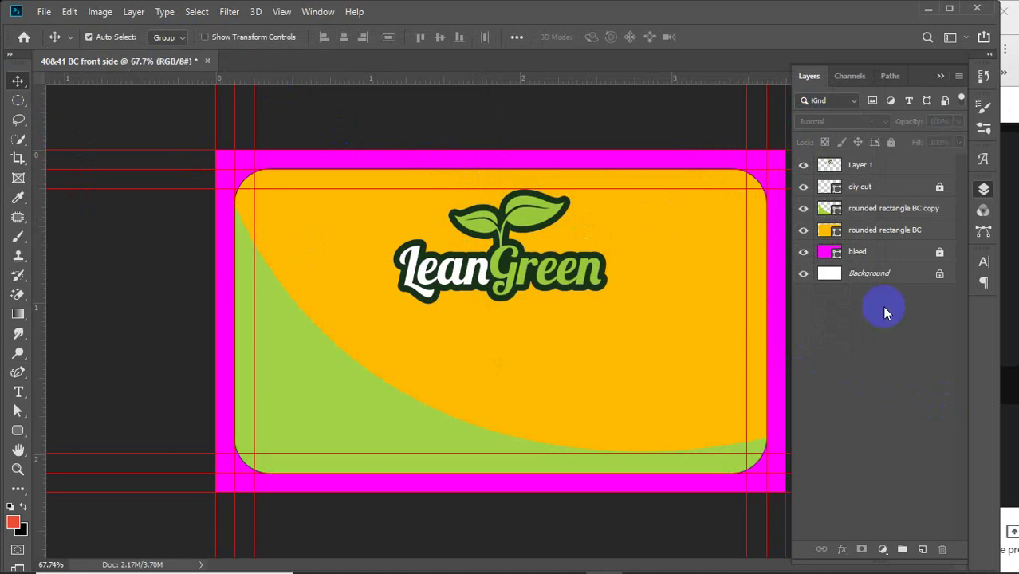
# Duplicate the green curved shape layer and fill the copy with a slightly darker green
pyautogui.click(890, 208)
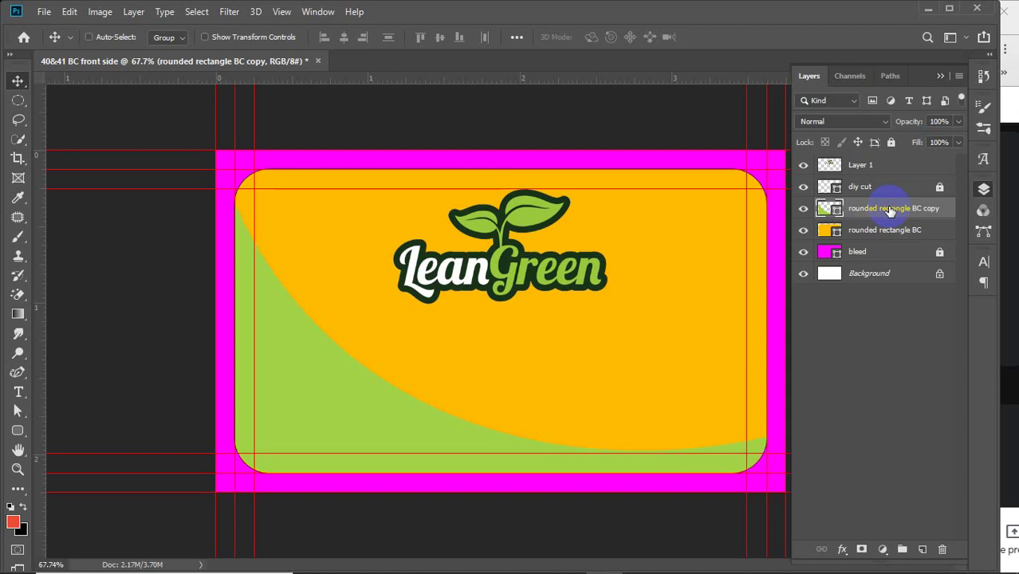
pyautogui.hotkey('ctrl', 'j')
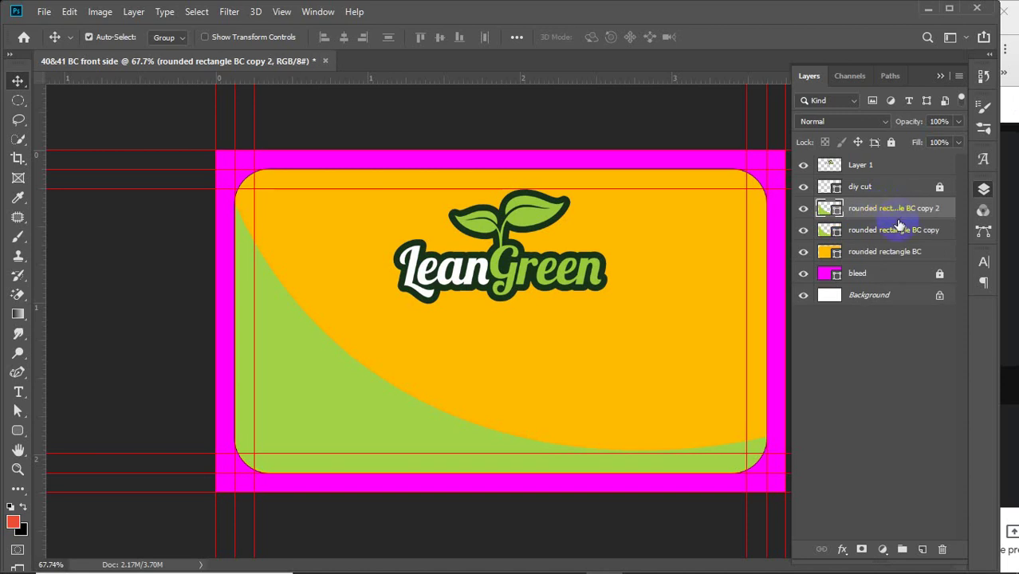
pyautogui.click(17, 373)
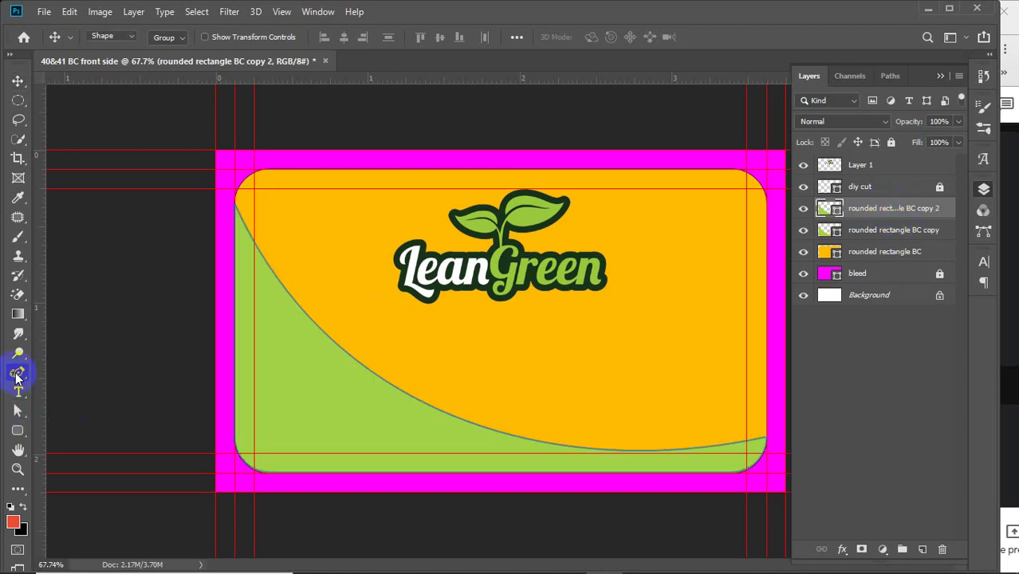
pyautogui.click(170, 38)
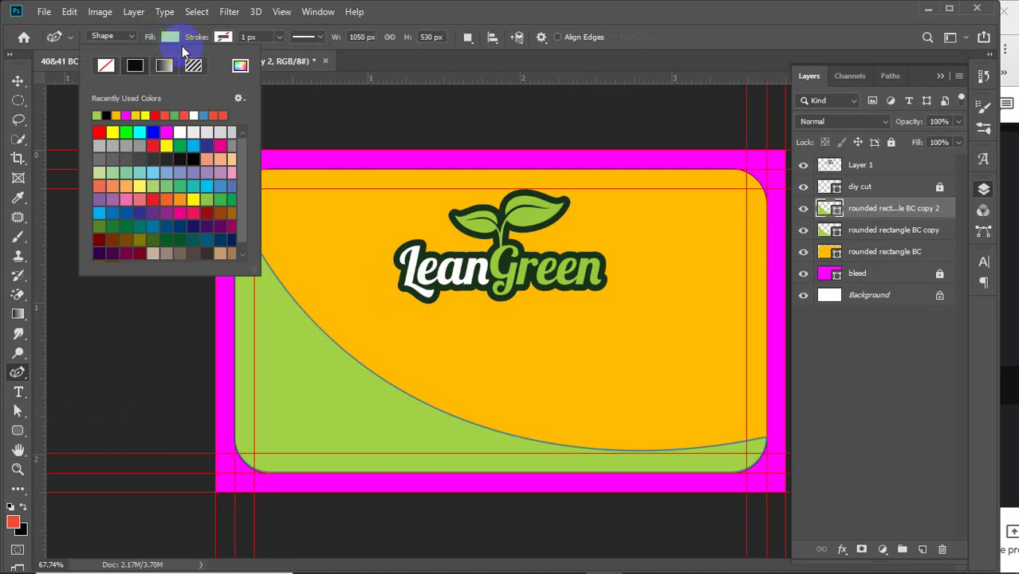
pyautogui.click(239, 66)
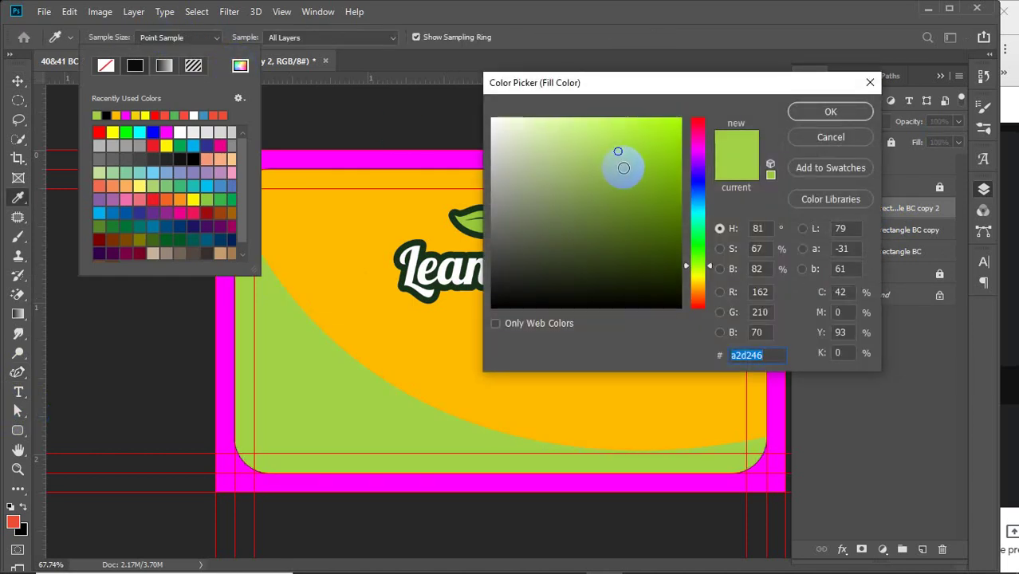
pyautogui.click(622, 166)
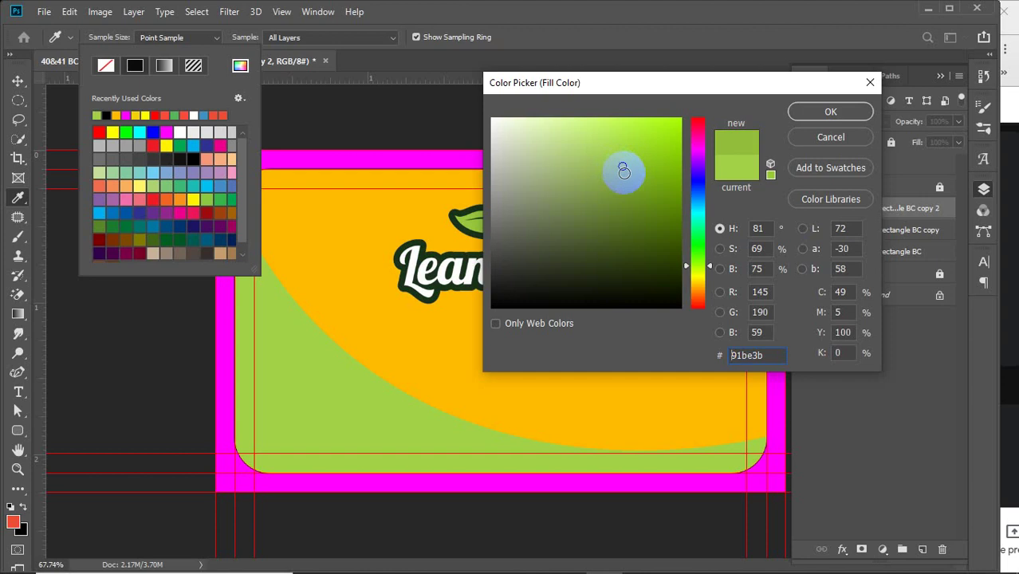
pyautogui.click(625, 173)
pyautogui.click(818, 114)
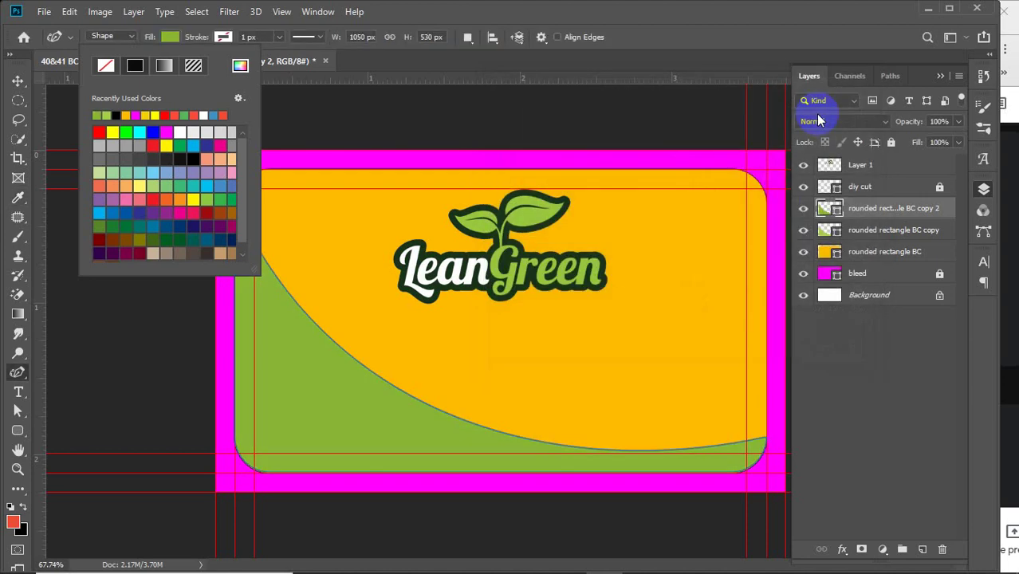
pyautogui.click(177, 38)
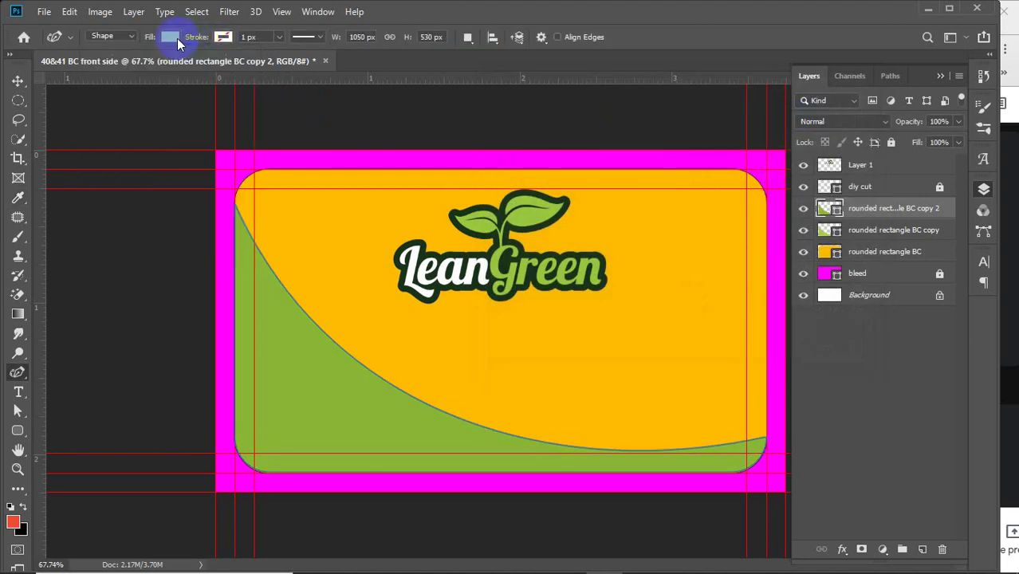
# Lower the darker shape's upper-left and middle curve anchor points with the Curvature Pen Tool, exposing a lighter green band above it
pyautogui.click(239, 209)
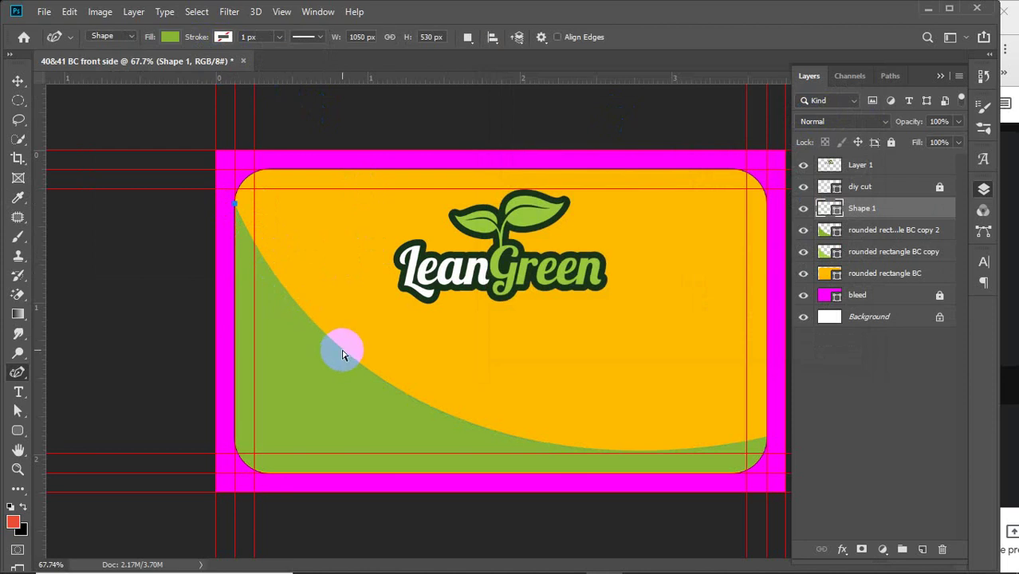
pyautogui.hotkey('ctrl', 'z')
pyautogui.click(18, 410)
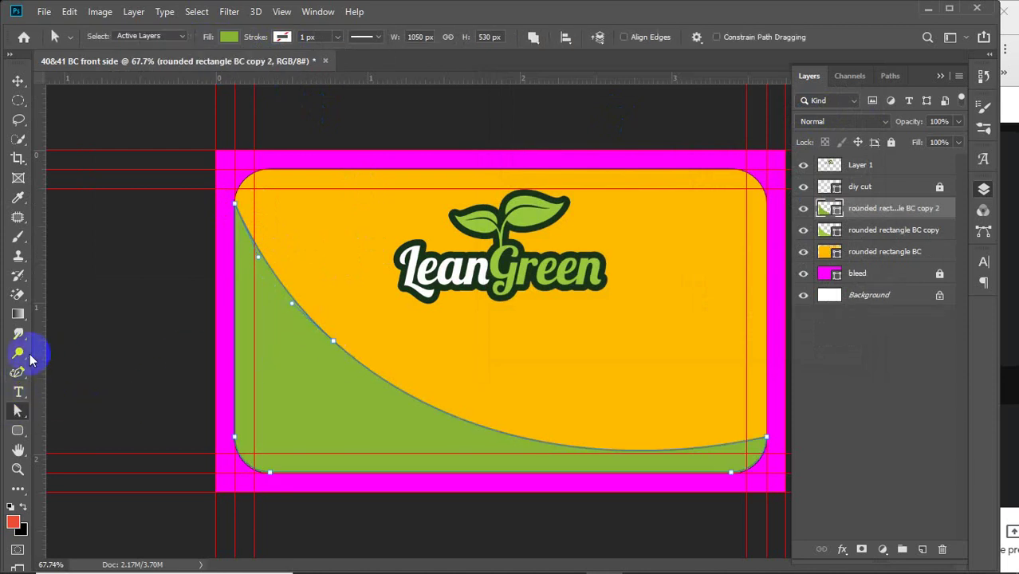
pyautogui.click(18, 373)
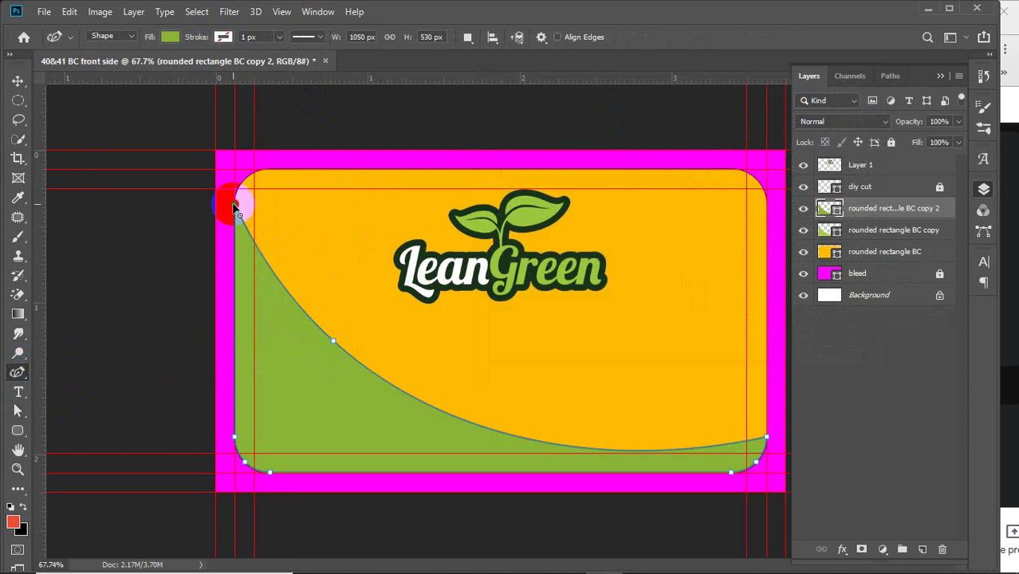
pyautogui.moveTo(233, 209); pyautogui.dragTo(235, 239)
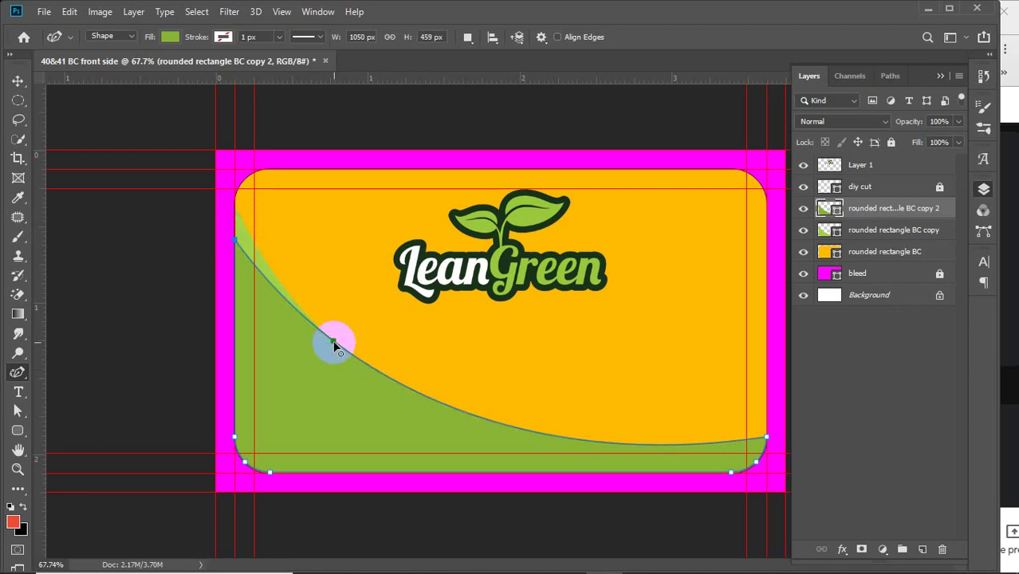
pyautogui.moveTo(334, 344); pyautogui.dragTo(342, 361)
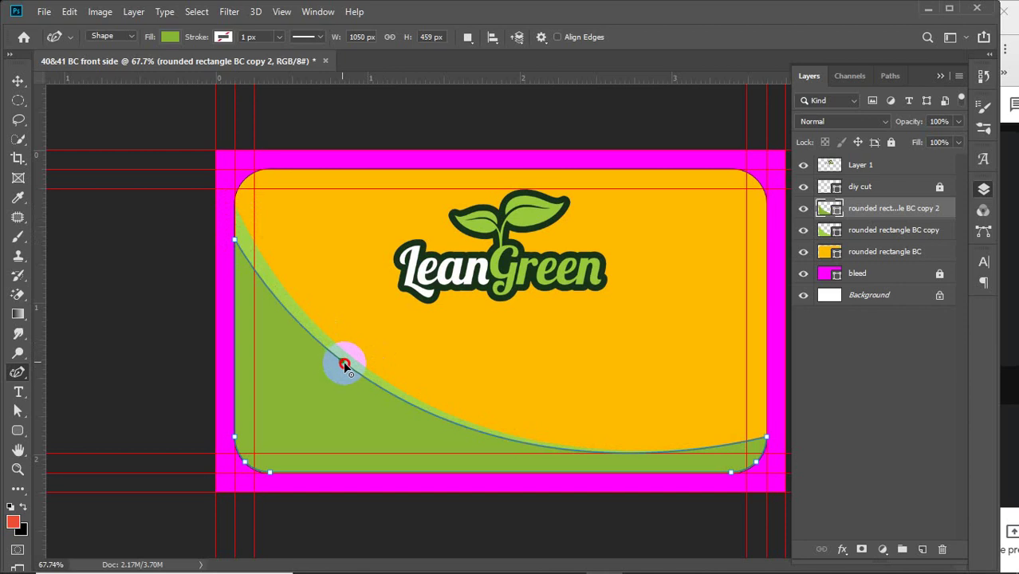
# Shift the darker green shape's middle curve anchor point slightly up and to the left, leaving no layer selected
pyautogui.moveTo(344, 363); pyautogui.dragTo(339, 360)
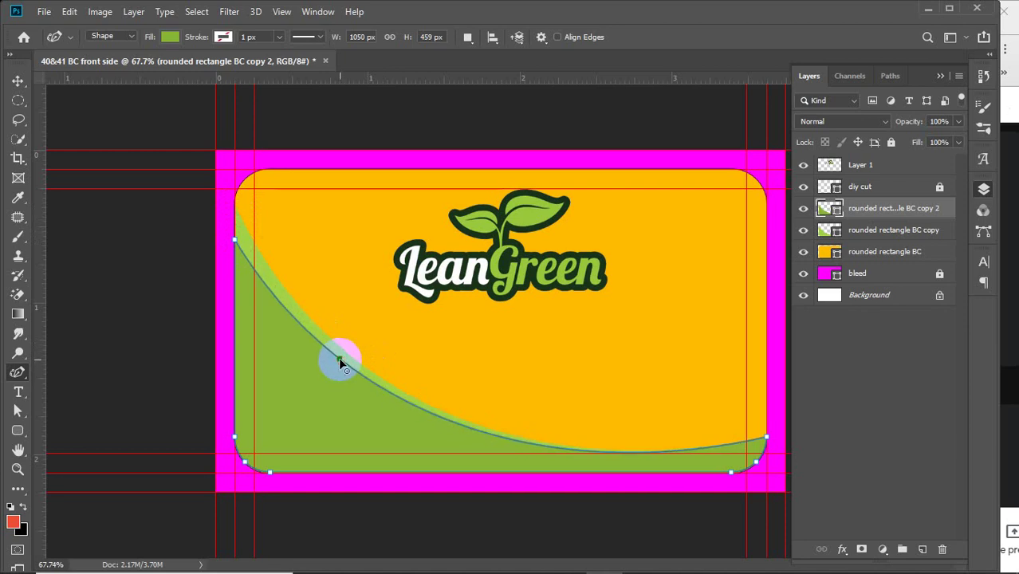
pyautogui.click(18, 82)
pyautogui.click(142, 284)
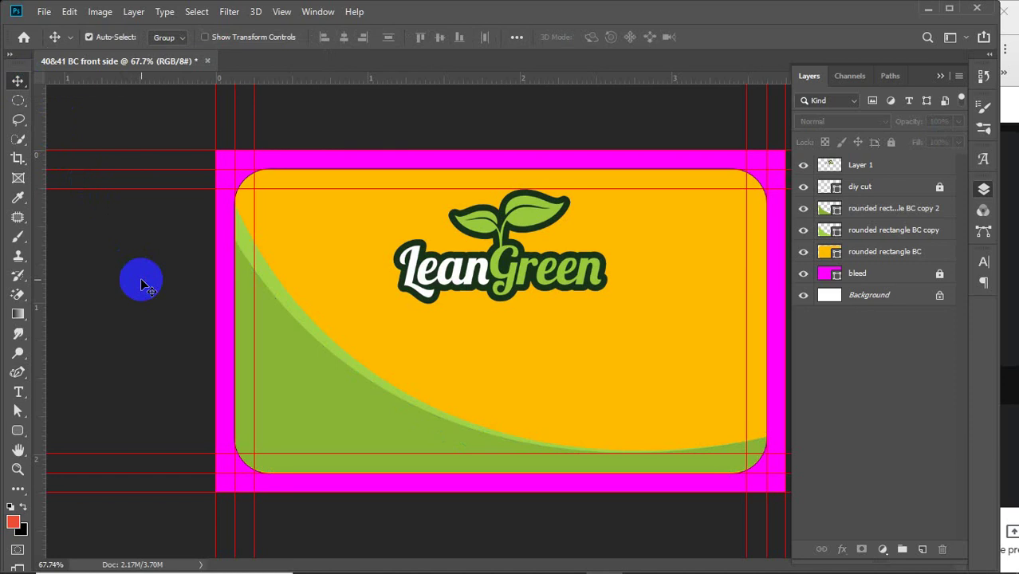
# Duplicate the darker green curved shape layer and fill the copy with a deeper olive green
pyautogui.click(872, 209)
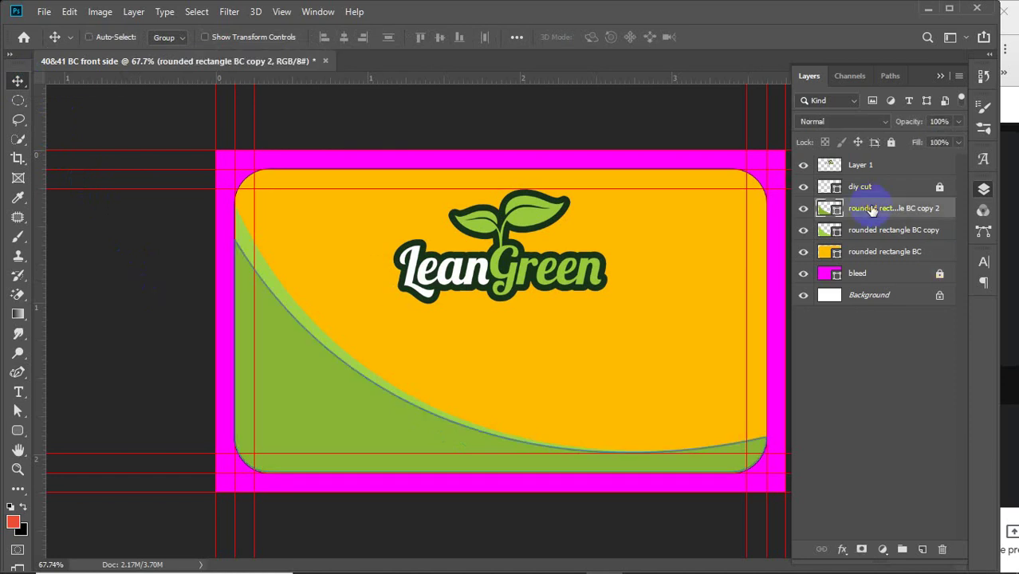
pyautogui.hotkey('ctrl', 'j')
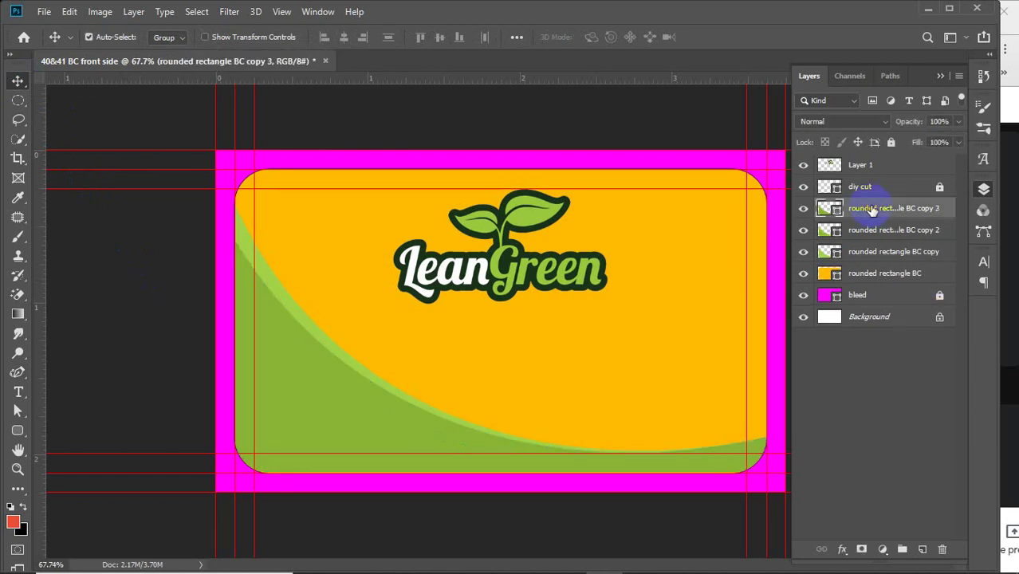
pyautogui.click(18, 410)
pyautogui.click(253, 321)
pyautogui.click(229, 37)
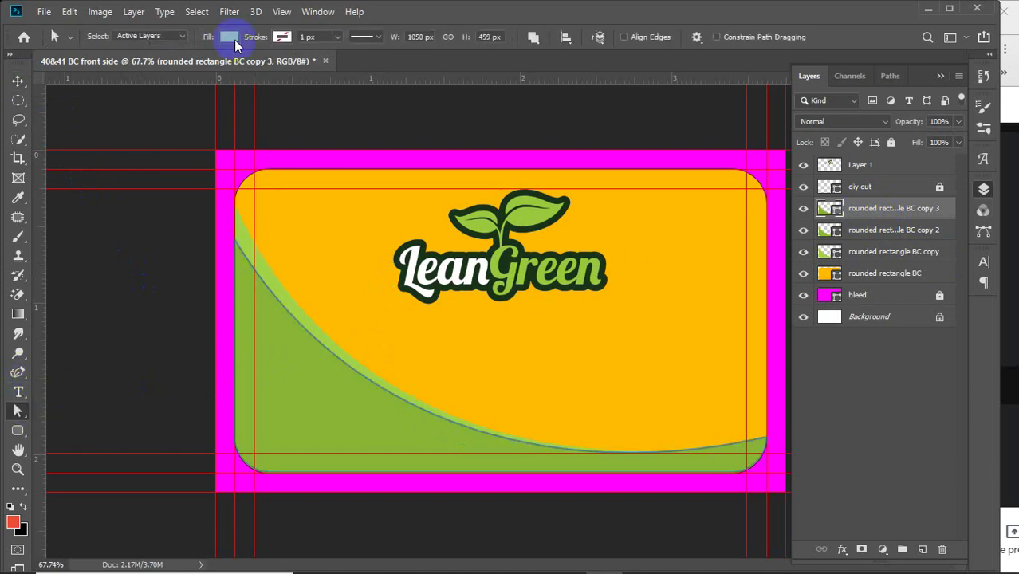
pyautogui.click(298, 65)
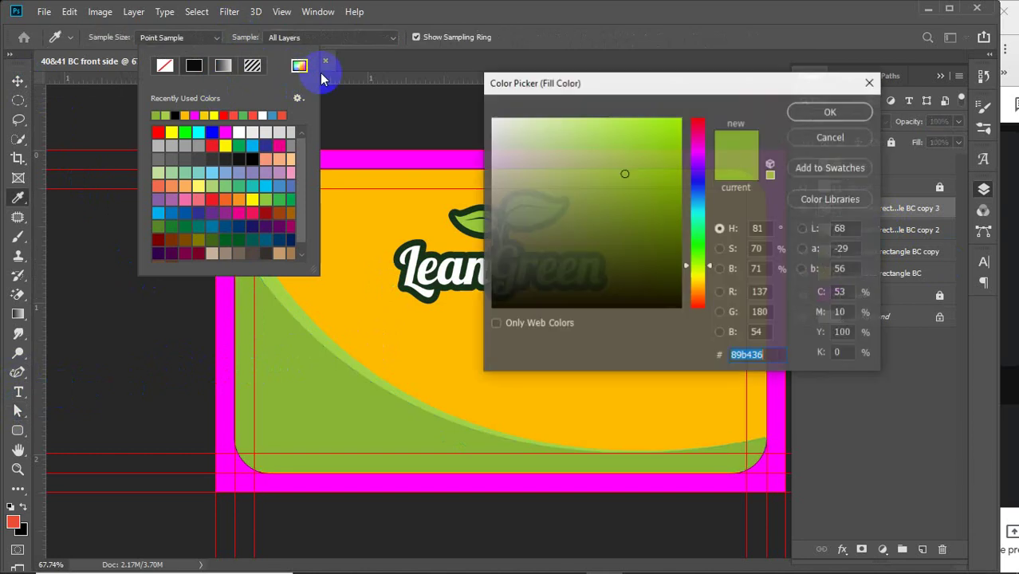
pyautogui.click(639, 200)
pyautogui.click(831, 113)
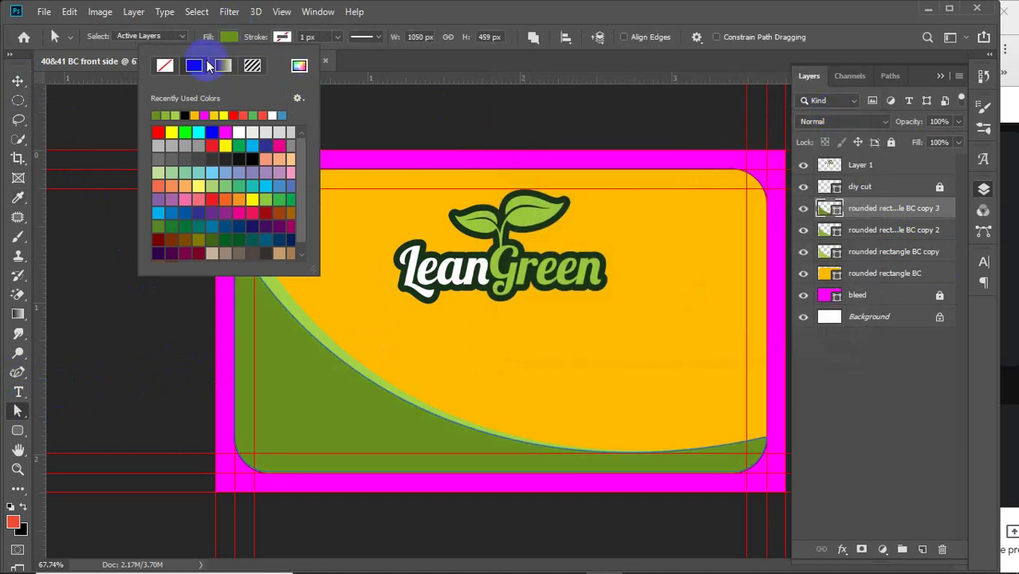
pyautogui.click(229, 37)
# Lower the deepest green shape's upper-left and middle curve anchor points with the Curvature Pen Tool to expose a mid-green band above it
pyautogui.click(254, 245)
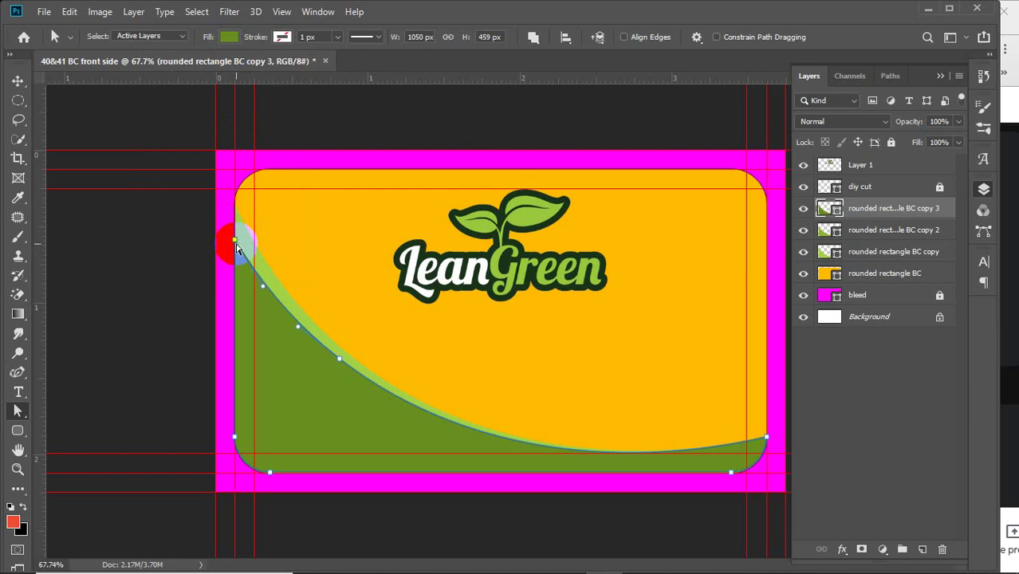
pyautogui.click(19, 373)
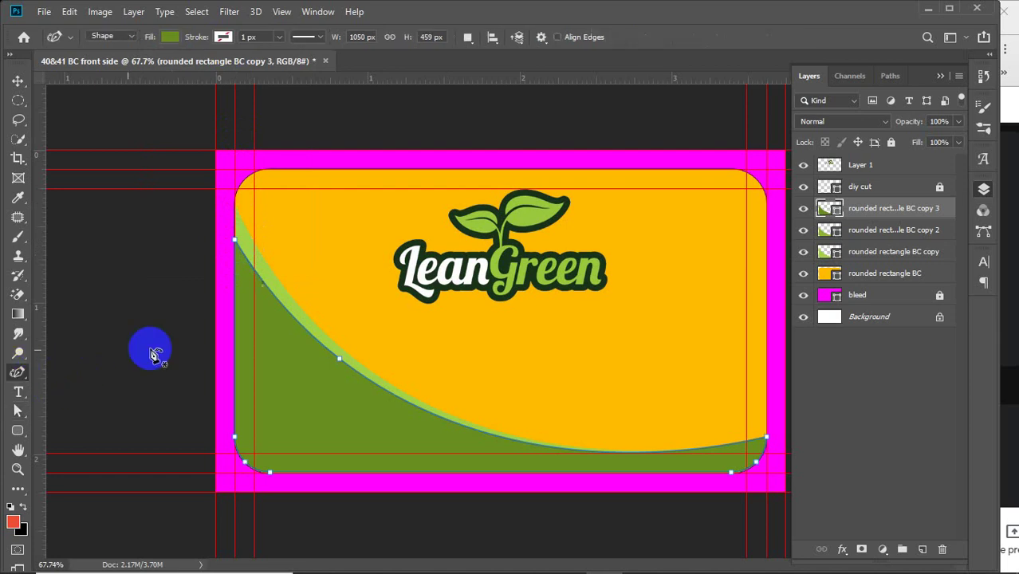
pyautogui.click(236, 242)
pyautogui.moveTo(237, 244); pyautogui.dragTo(237, 280)
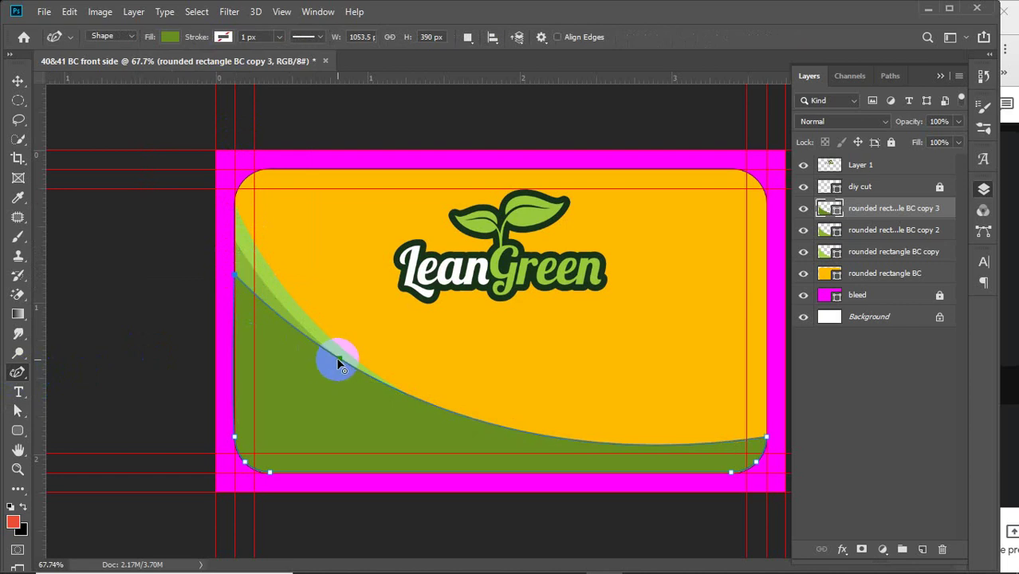
pyautogui.moveTo(338, 359); pyautogui.dragTo(349, 382)
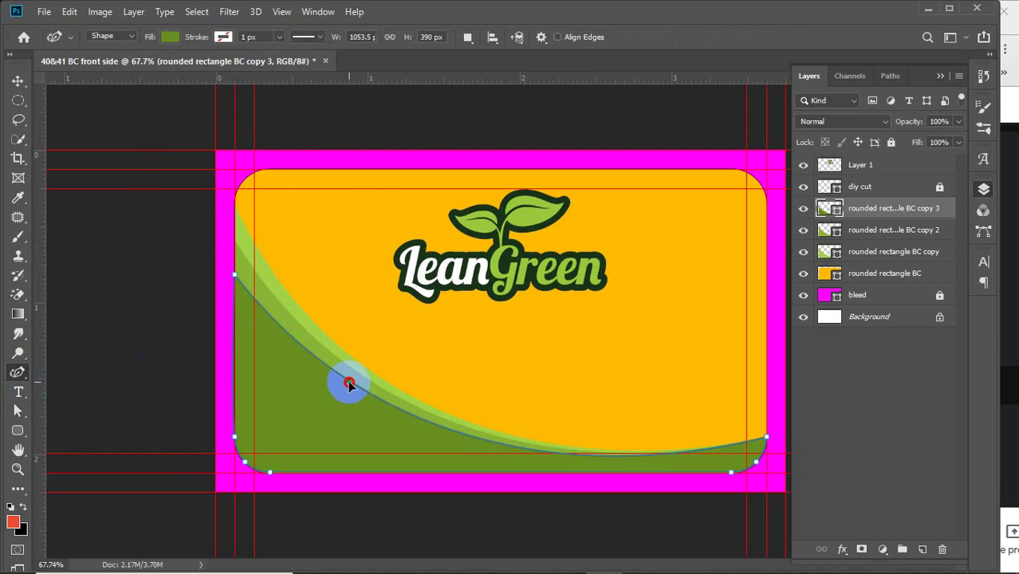
pyautogui.click(17, 81)
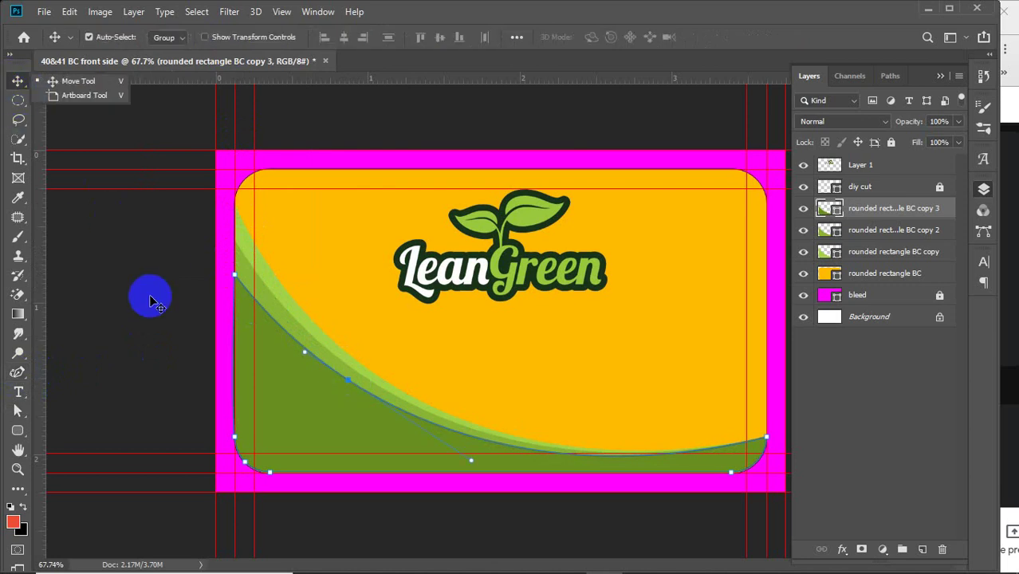
pyautogui.click(151, 297)
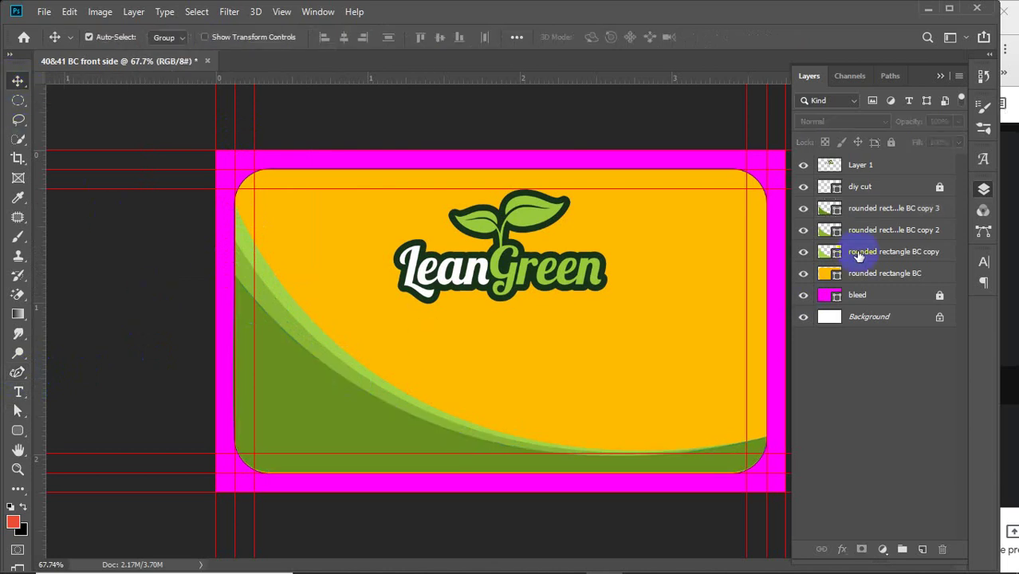
pyautogui.click(877, 209)
pyautogui.keyDown('shift'); pyautogui.click(881, 231); pyautogui.keyUp('shift')
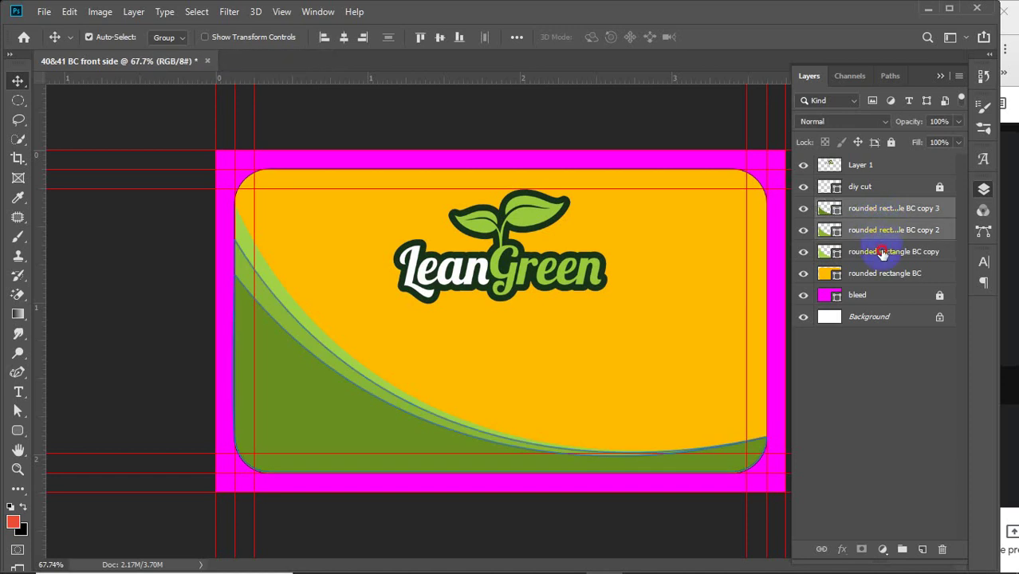
pyautogui.keyDown('shift'); pyautogui.click(882, 253); pyautogui.keyUp('shift')
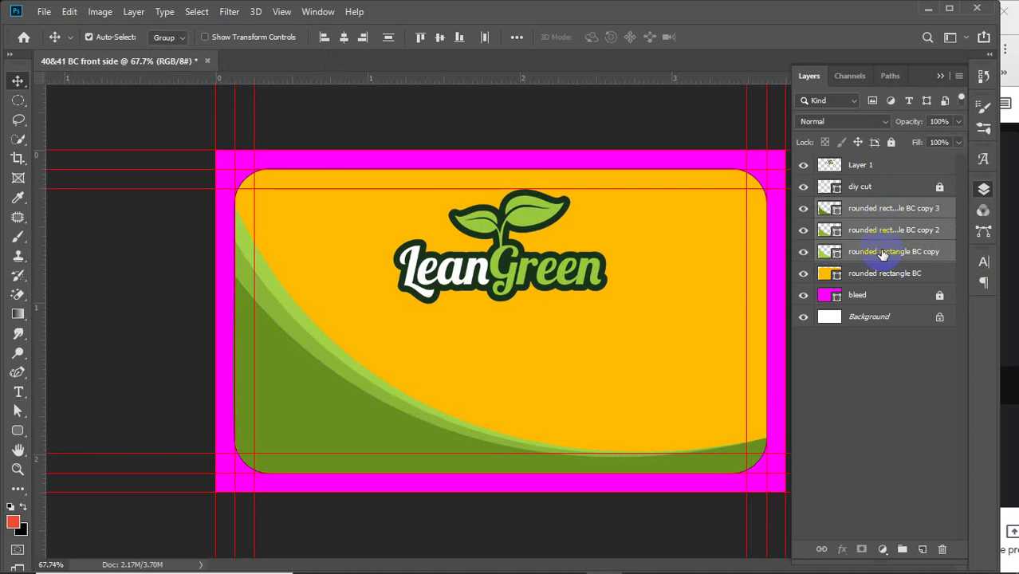
pyautogui.click(887, 387)
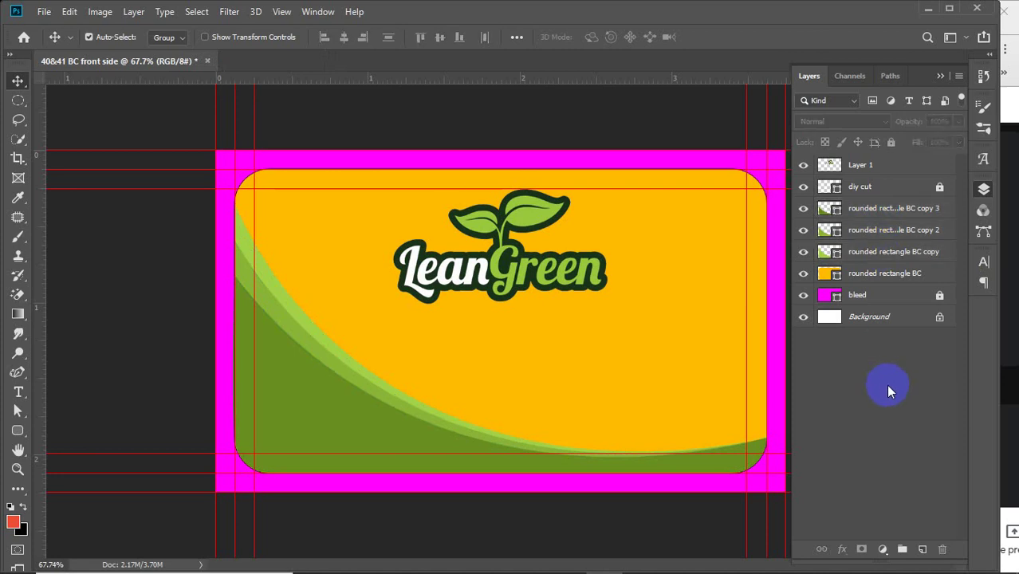
# Group the three green curved shape layers and name the group "green shape"
pyautogui.click(880, 214)
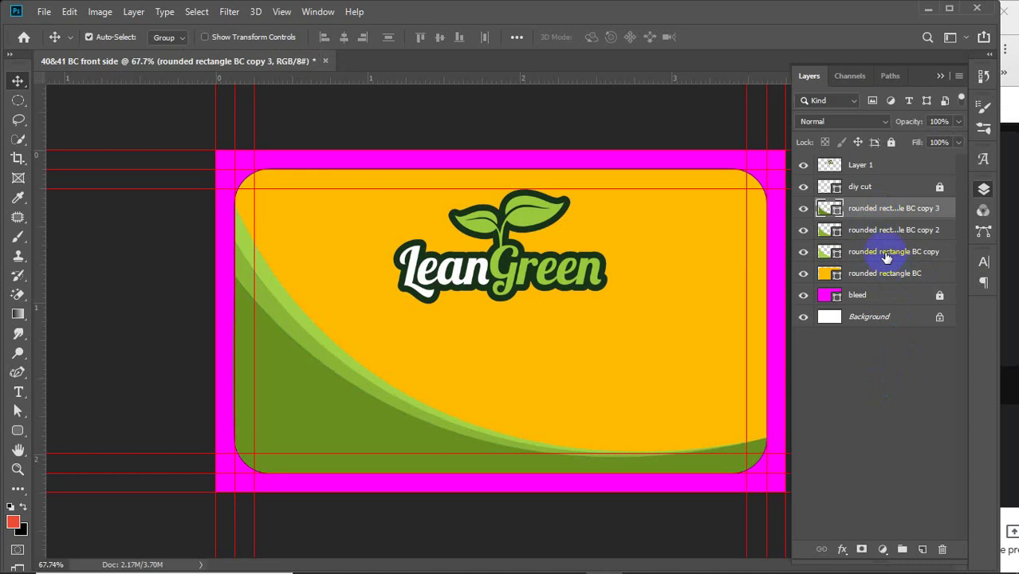
pyautogui.keyDown('shift'); pyautogui.click(885, 254); pyautogui.keyUp('shift')
pyautogui.hotkey('ctrl', 'g')
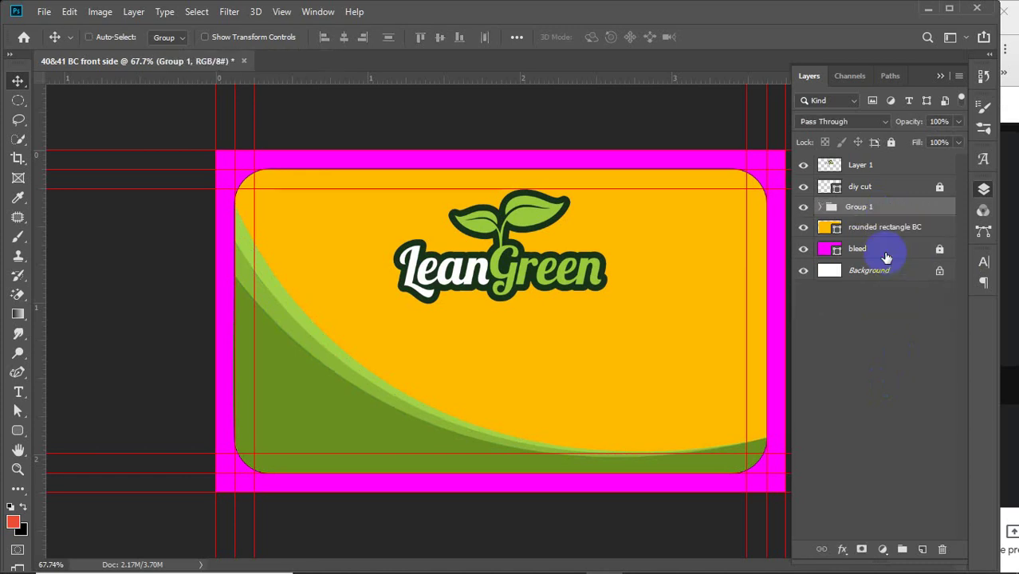
pyautogui.doubleClick(859, 207)
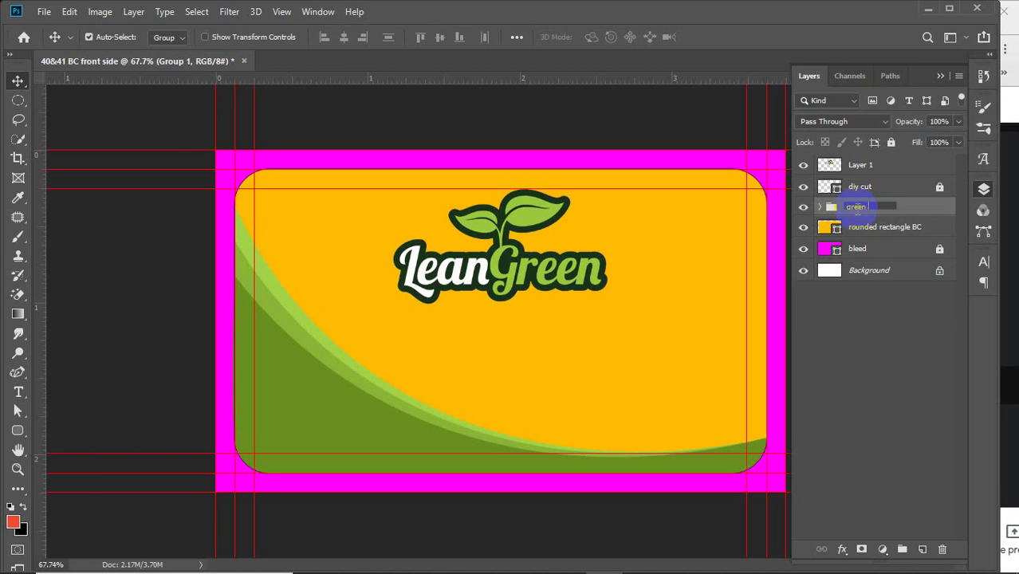
pyautogui.press('Return')
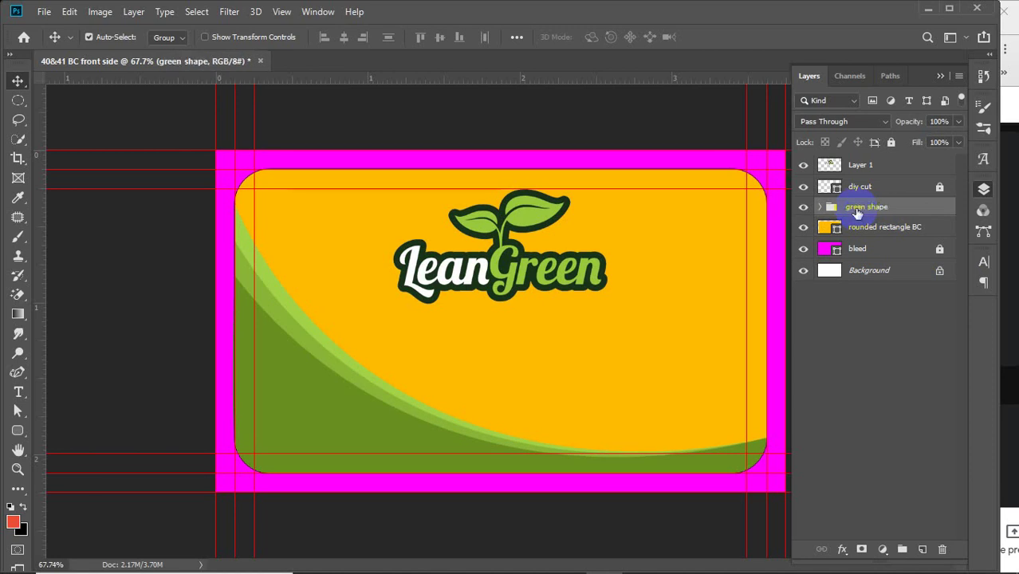
# Move the Lean Green logo to the open orange area right of the curve and enlarge it slightly with Free Transform
pyautogui.moveTo(556, 283); pyautogui.dragTo(630, 324)
pyautogui.hotkey('ctrl', 't')
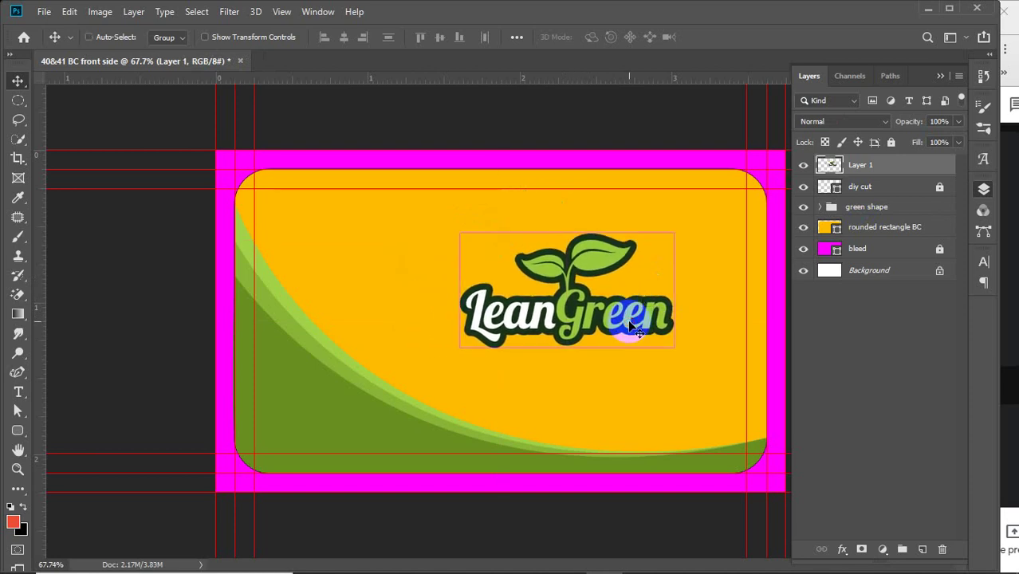
pyautogui.moveTo(676, 228); pyautogui.dragTo(710, 208)
pyautogui.click(718, 37)
pyautogui.moveTo(635, 245); pyautogui.dragTo(626, 254)
pyautogui.click(911, 348)
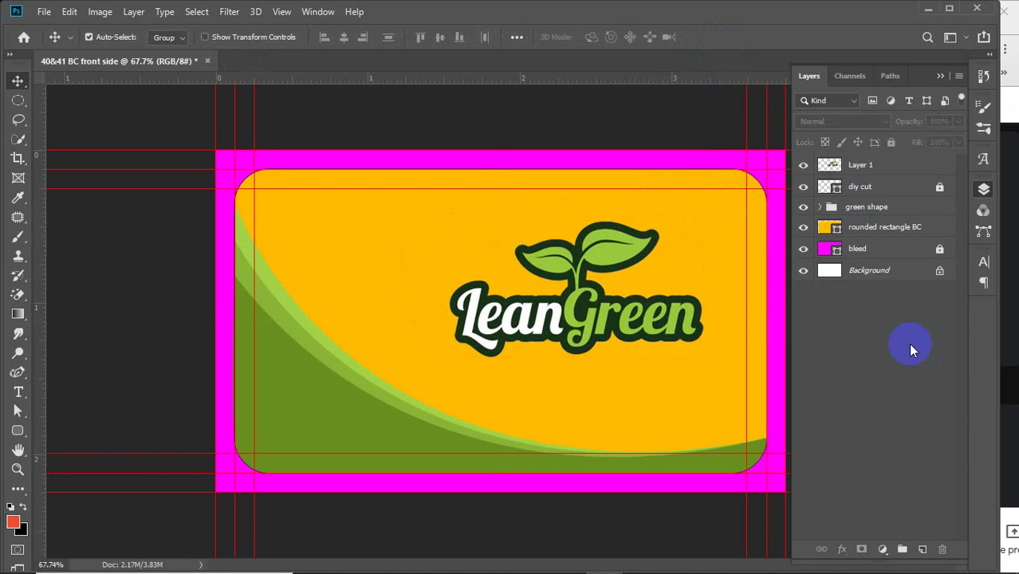
# Rename Layer 1 as "logo"
pyautogui.doubleClick(860, 164)
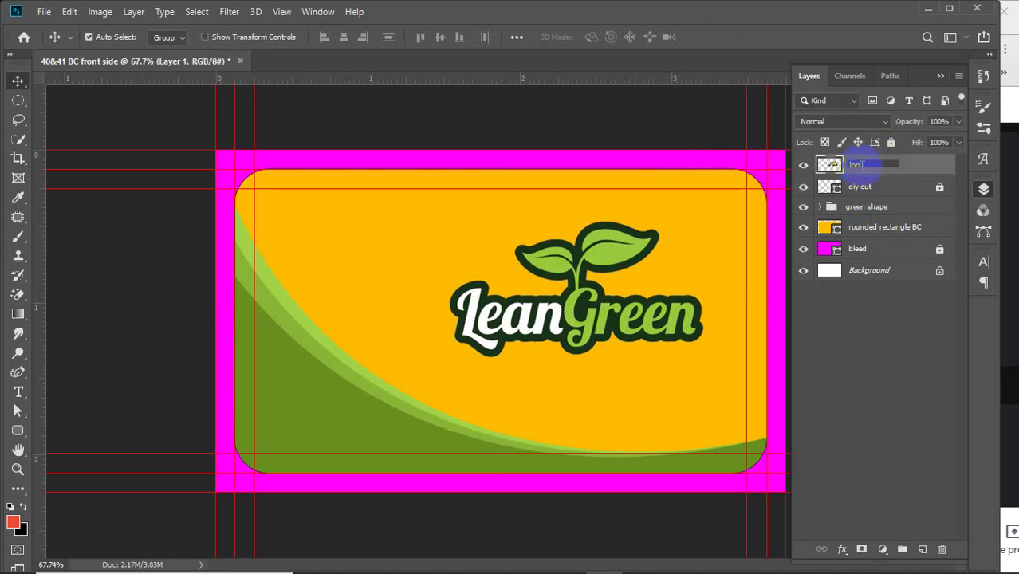
pyautogui.write('logo')
pyautogui.press('Return')
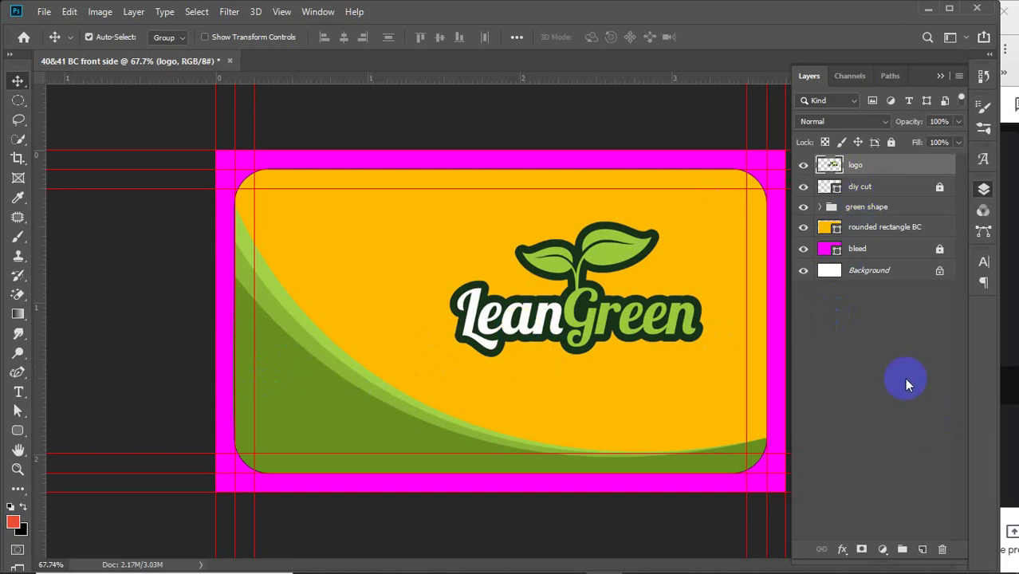
# Move the green shape group above the diy cut layer in the layer order
pyautogui.click(877, 188)
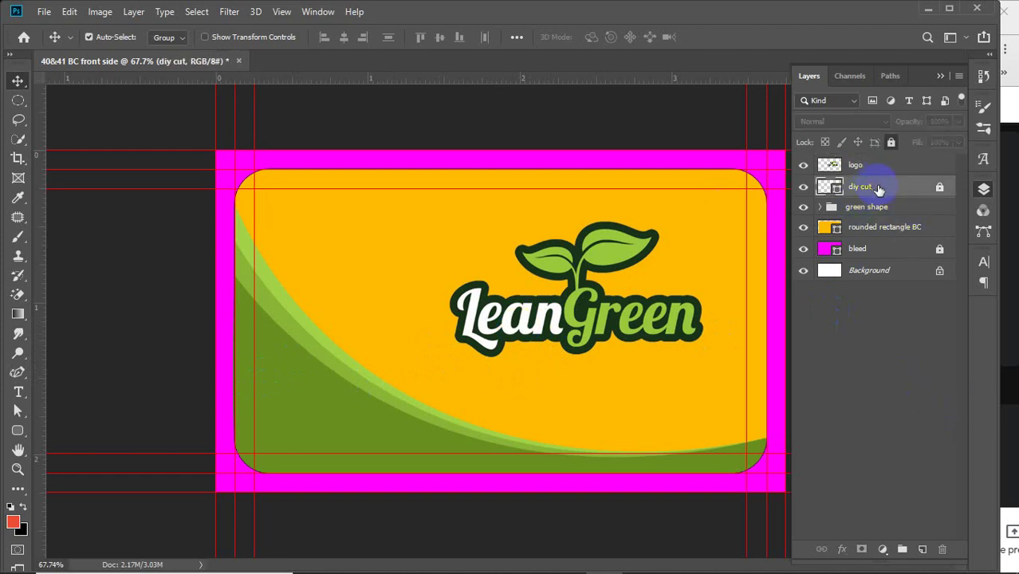
pyautogui.click(878, 208)
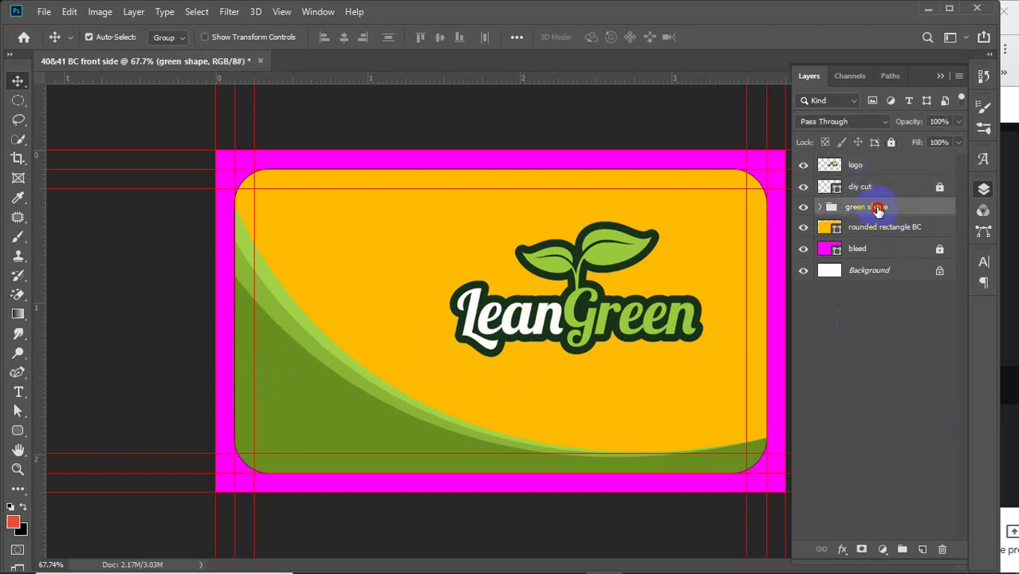
pyautogui.moveTo(877, 209); pyautogui.dragTo(875, 179)
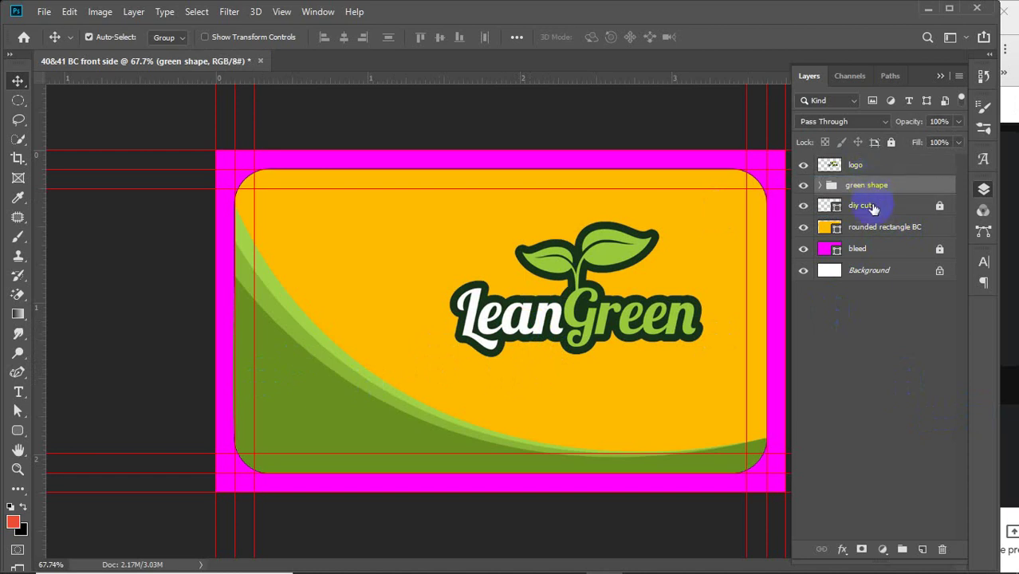
pyautogui.click(872, 209)
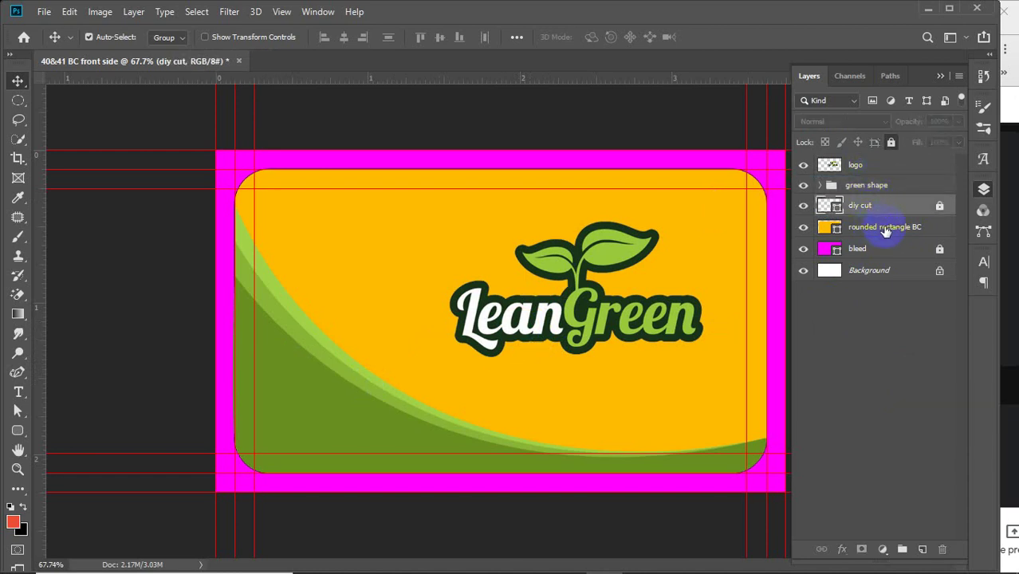
pyautogui.click(882, 343)
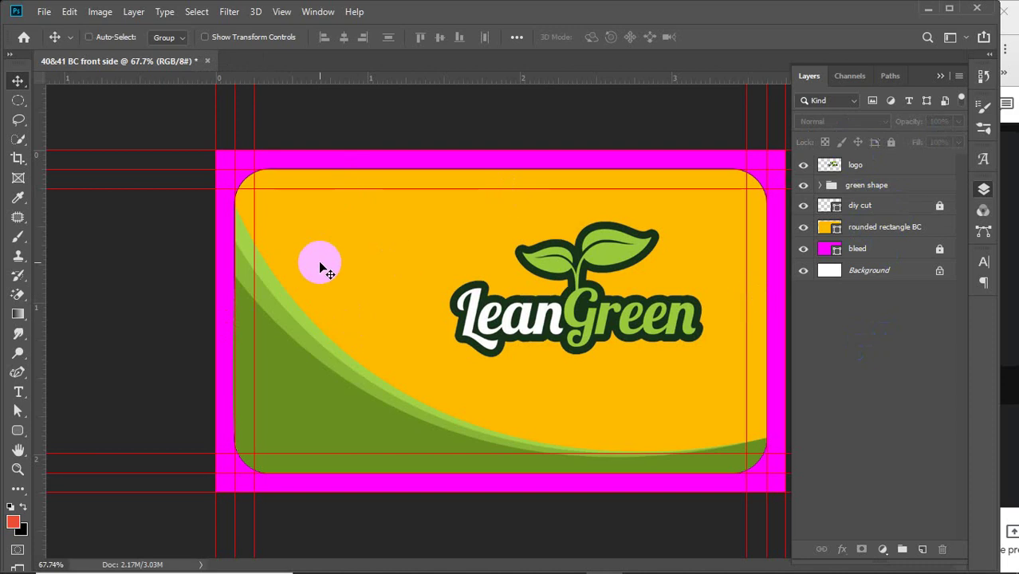
# Save the document to the Desktop in Photoshop format as "40&41 BC front side"
pyautogui.hotkey('ctrl', 'shift', 's')
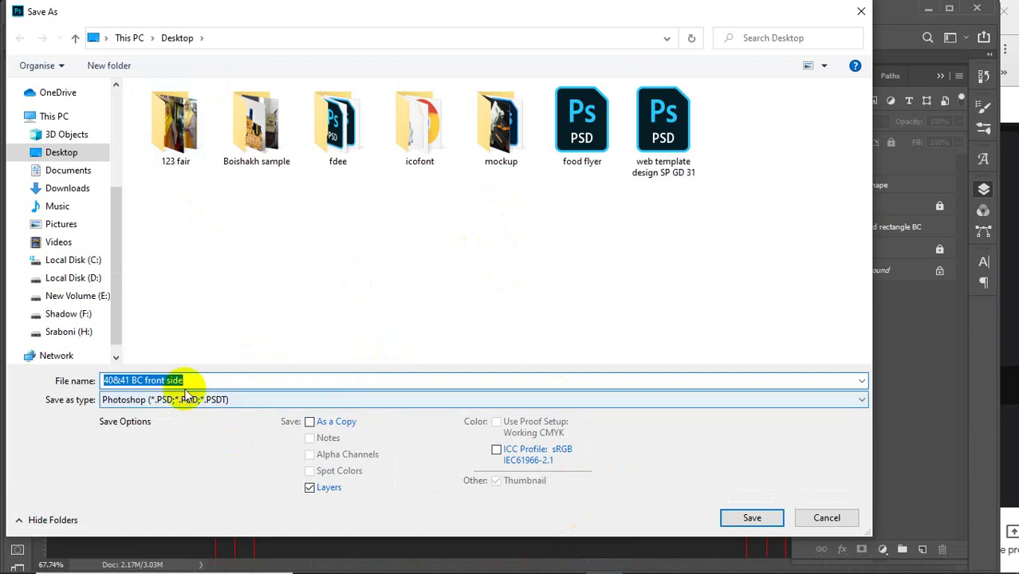
pyautogui.click(741, 516)
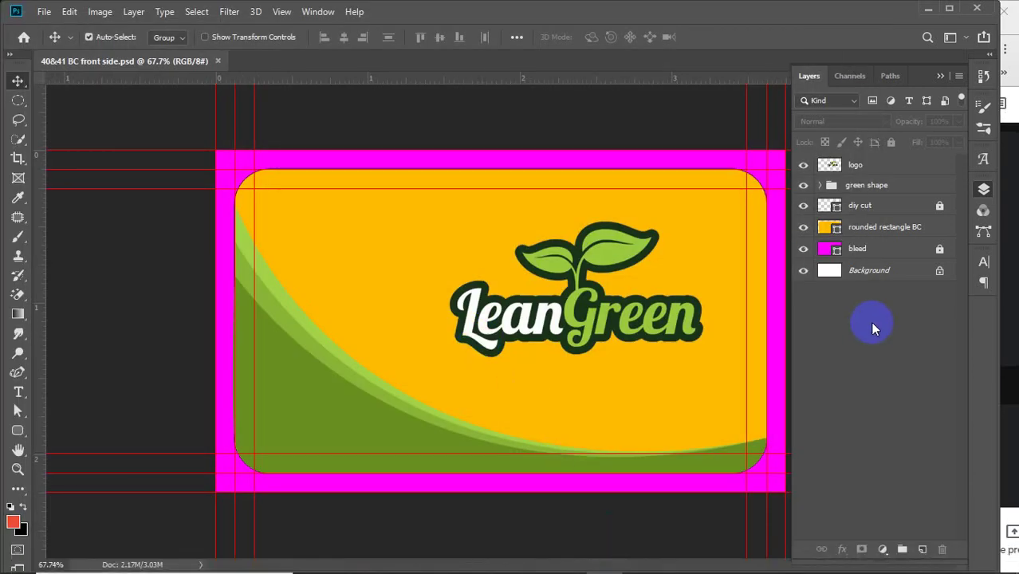
pyautogui.click(939, 77)
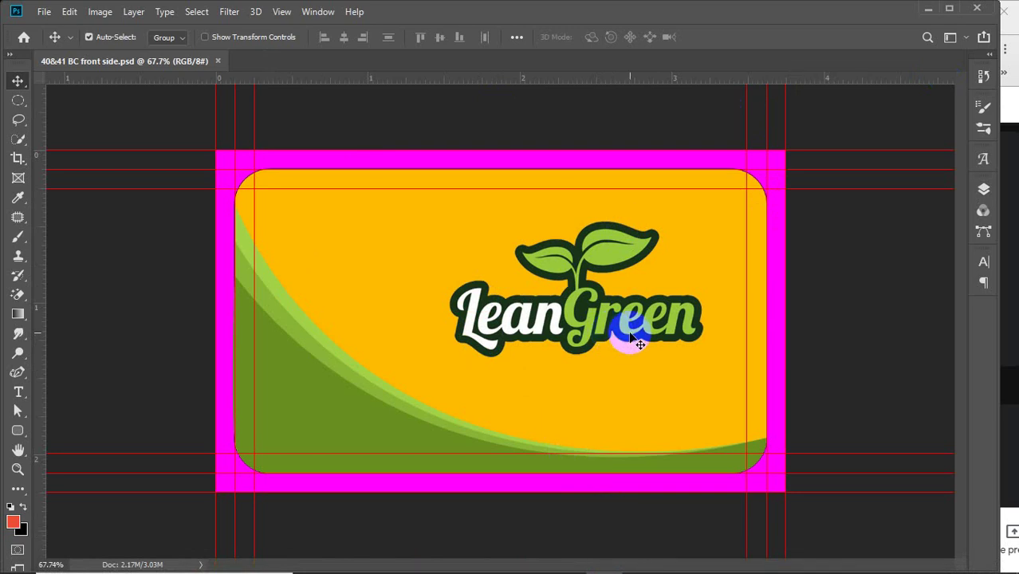
pyautogui.click(982, 195)
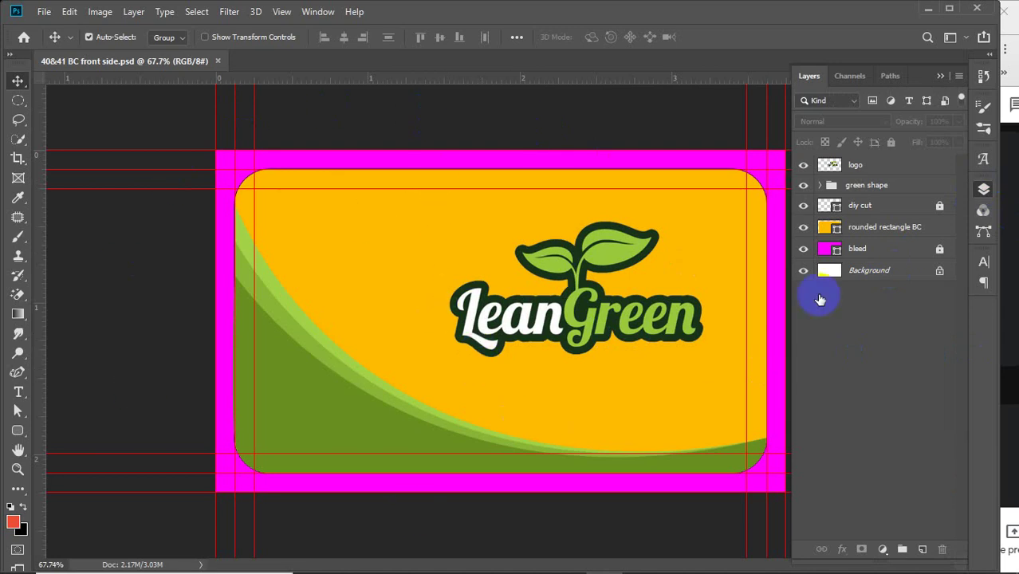
# Group the logo layer with the green shape group and name the new group "front part"
pyautogui.click(860, 164)
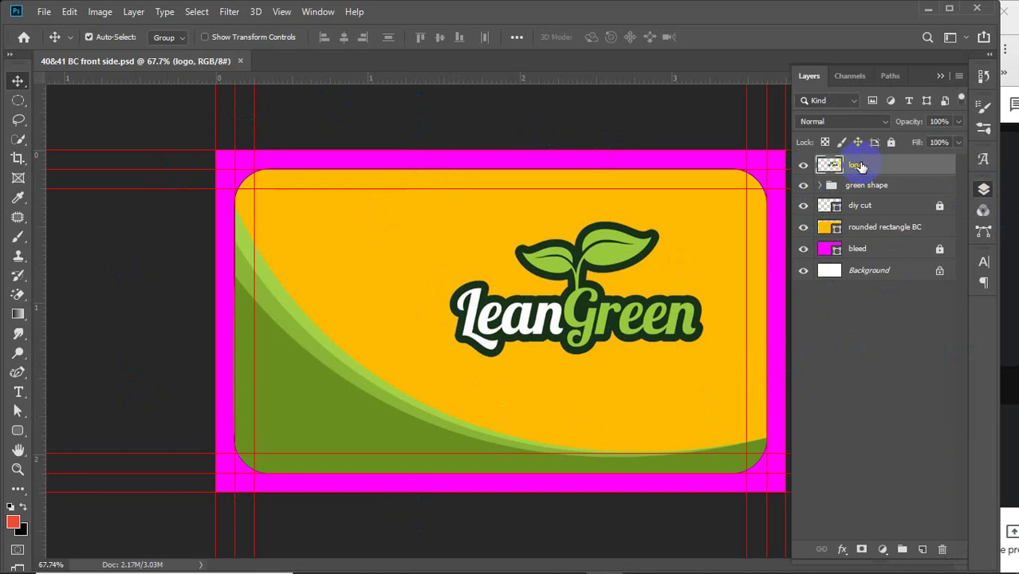
pyautogui.moveTo(860, 166); pyautogui.dragTo(887, 191)
pyautogui.keyDown('shift'); pyautogui.click(887, 192); pyautogui.keyUp('shift')
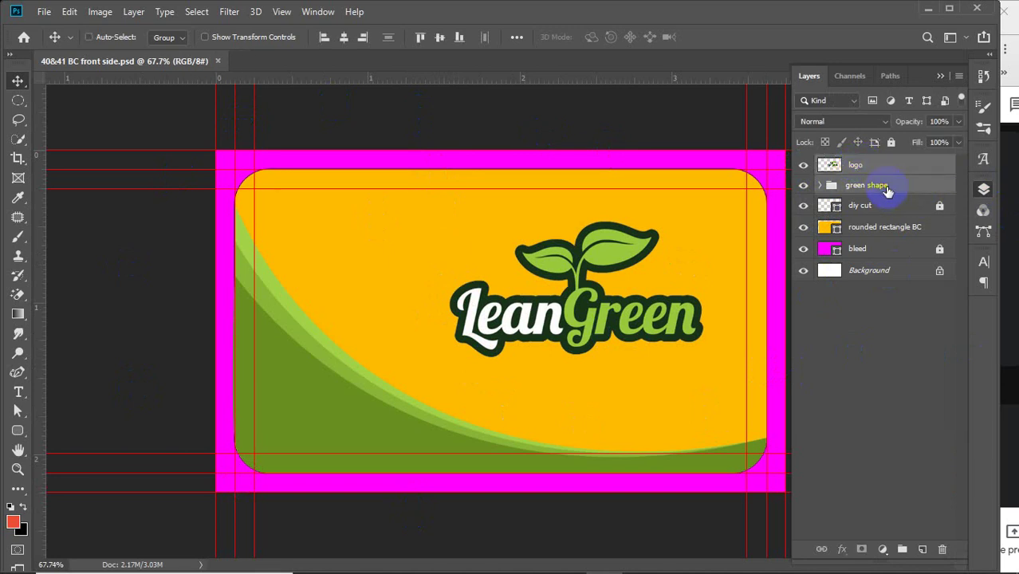
pyautogui.hotkey('ctrl', 'g')
pyautogui.doubleClick(860, 164)
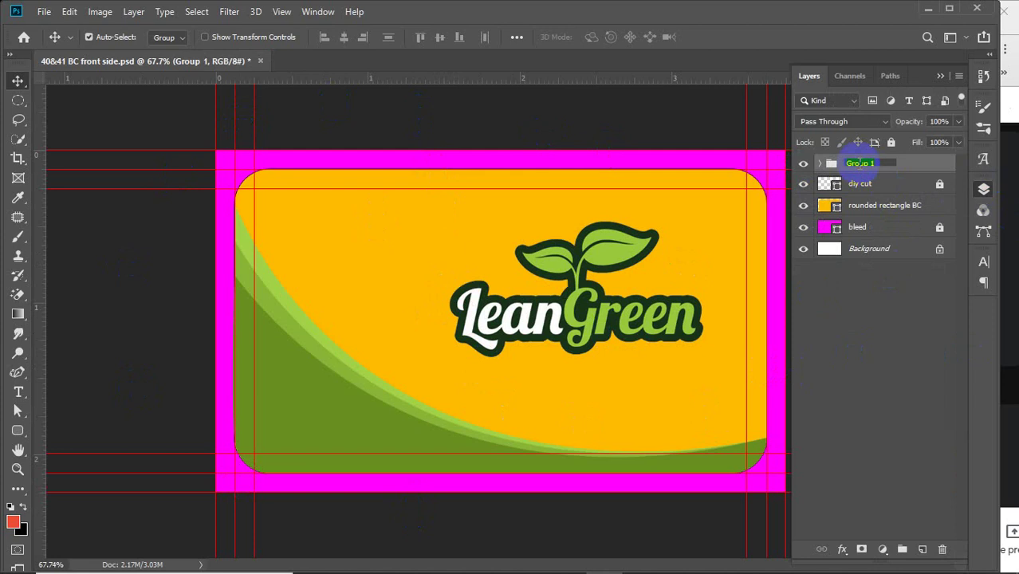
pyautogui.write('front part')
pyautogui.press('Return')
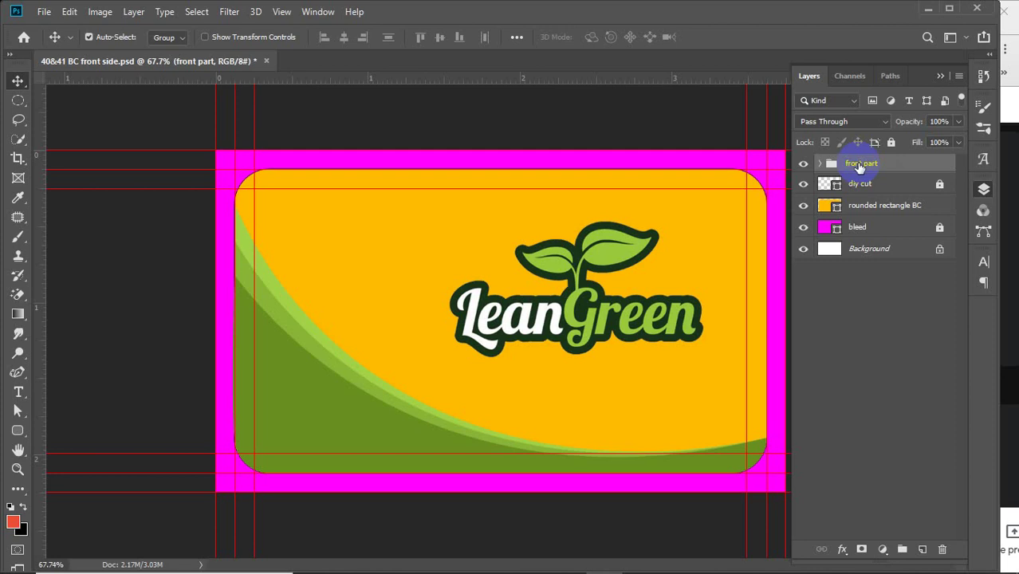
# Hide the front part group to check the plain orange card, and undo the grouping of the logo and green shape
pyautogui.click(803, 163)
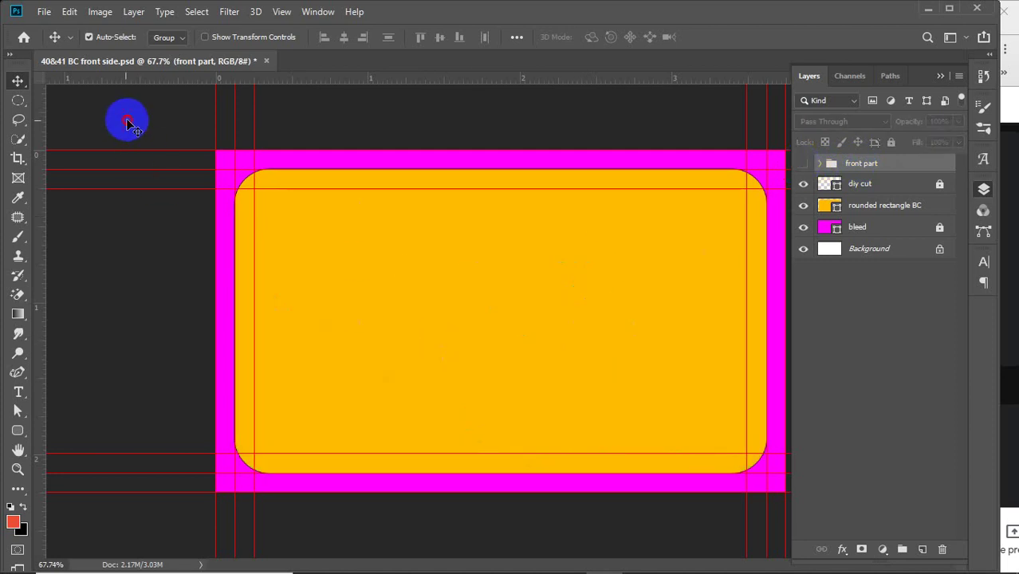
pyautogui.moveTo(126, 120); pyautogui.dragTo(570, 491)
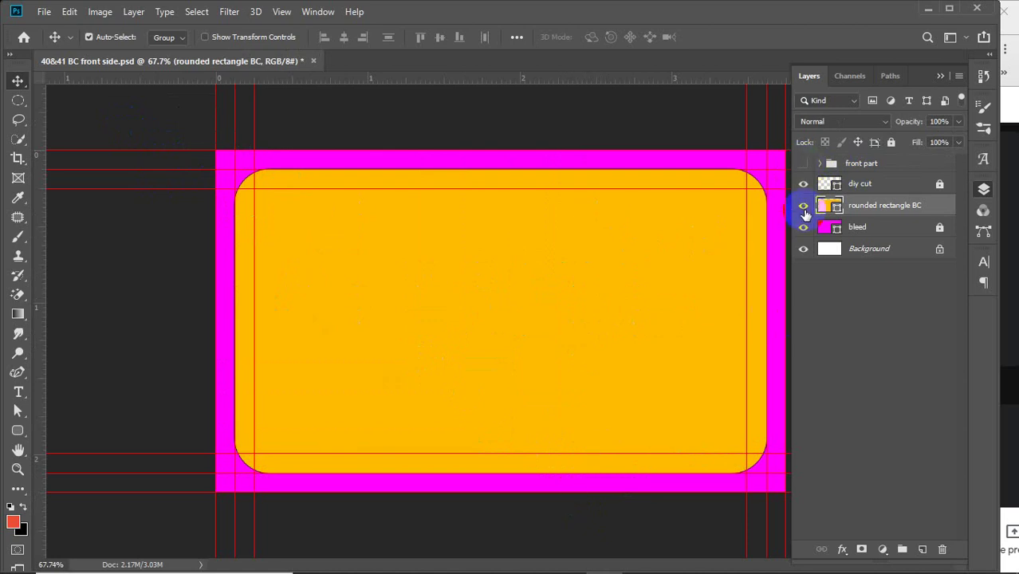
pyautogui.click(805, 163)
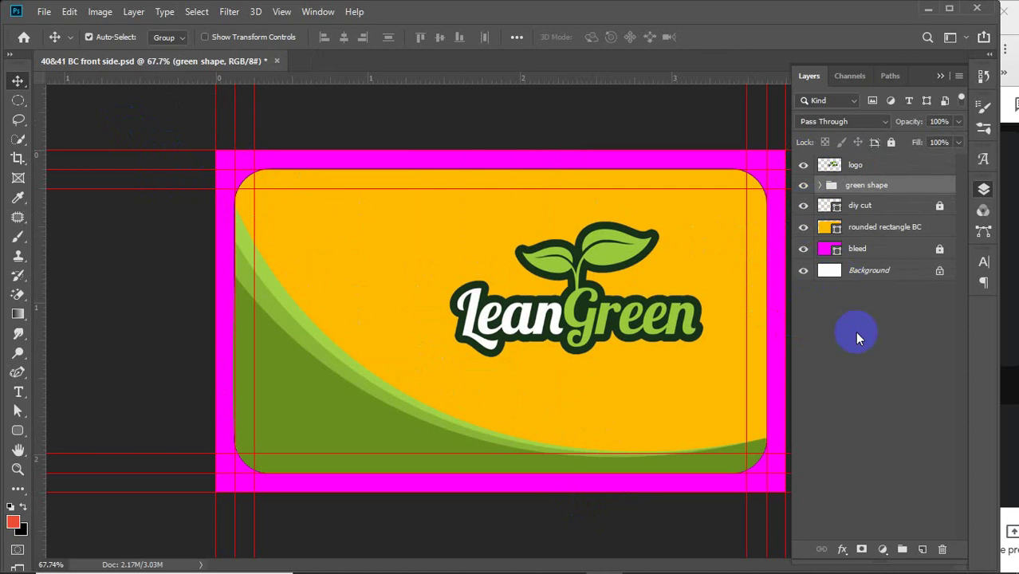
pyautogui.click(856, 351)
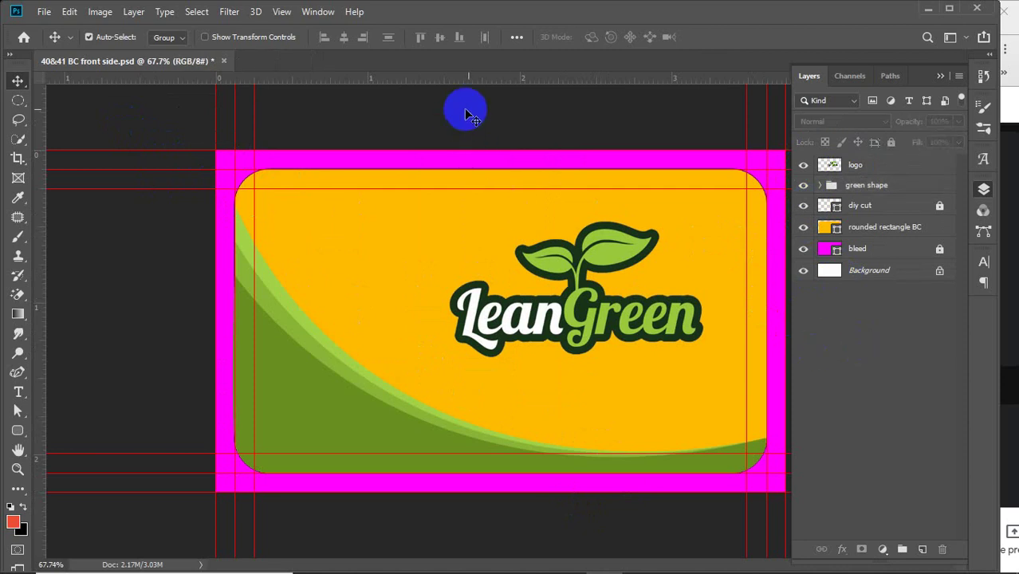
pyautogui.click(939, 76)
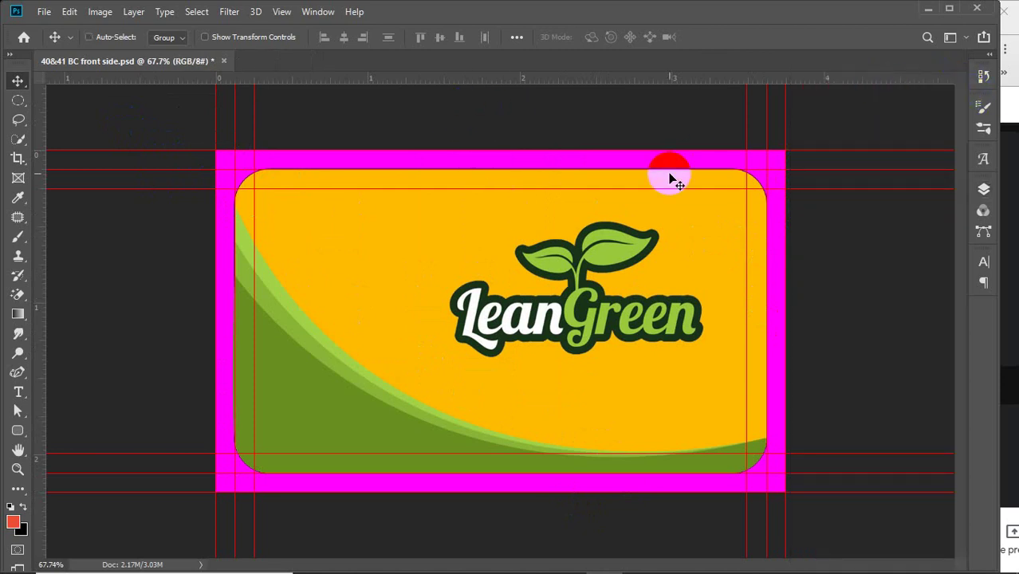
# Start a new document named "40&41 BC back part"
pyautogui.hotkey('ctrl', 'n')
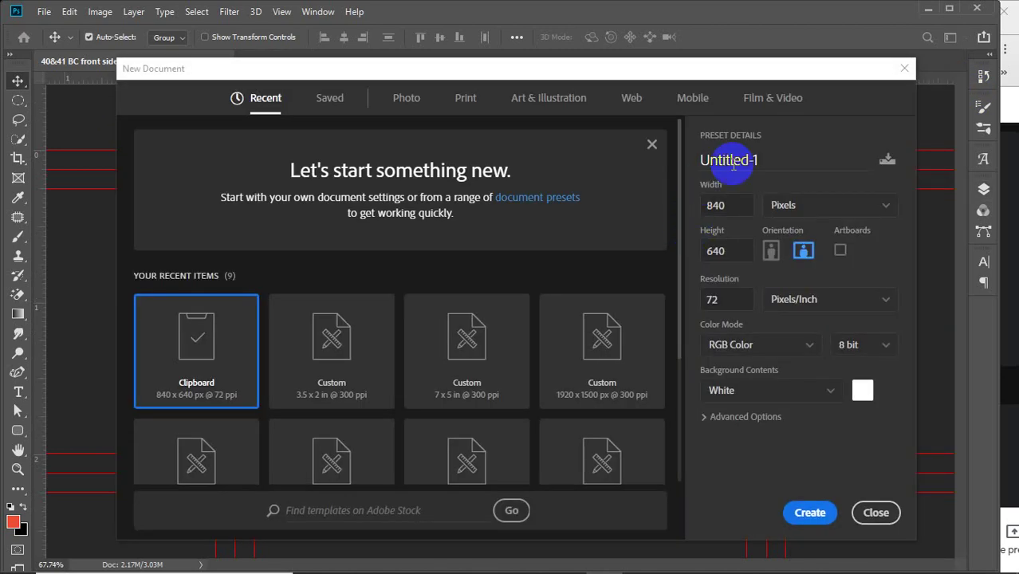
pyautogui.doubleClick(733, 163)
pyautogui.write('40')
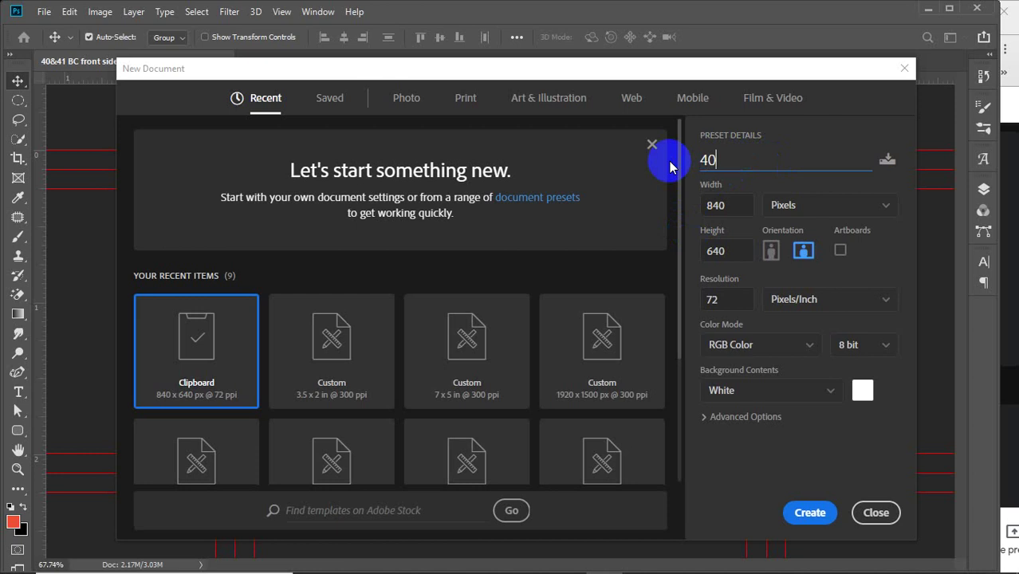
pyautogui.write('&4')
pyautogui.write('1 BC')
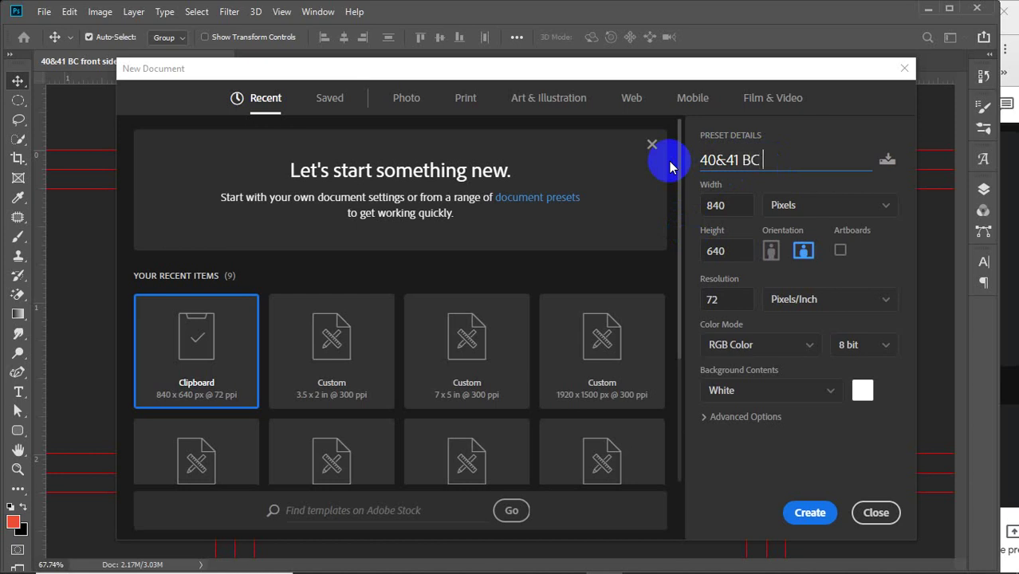
pyautogui.write(' back part')
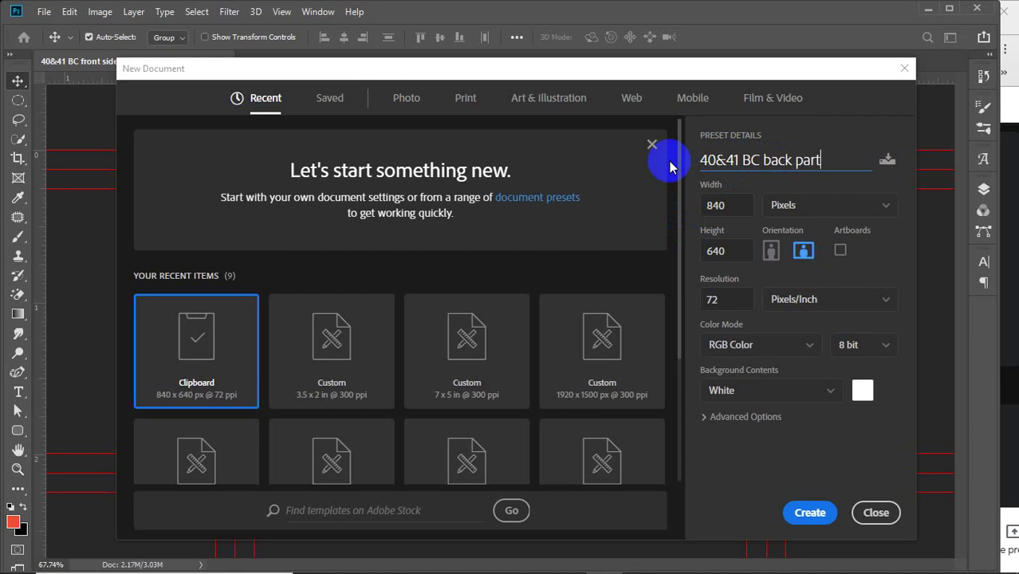
# Create the document at 3.5 by 2 inches with a resolution of 300 pixels per inch
pyautogui.click(782, 205)
pyautogui.click(786, 255)
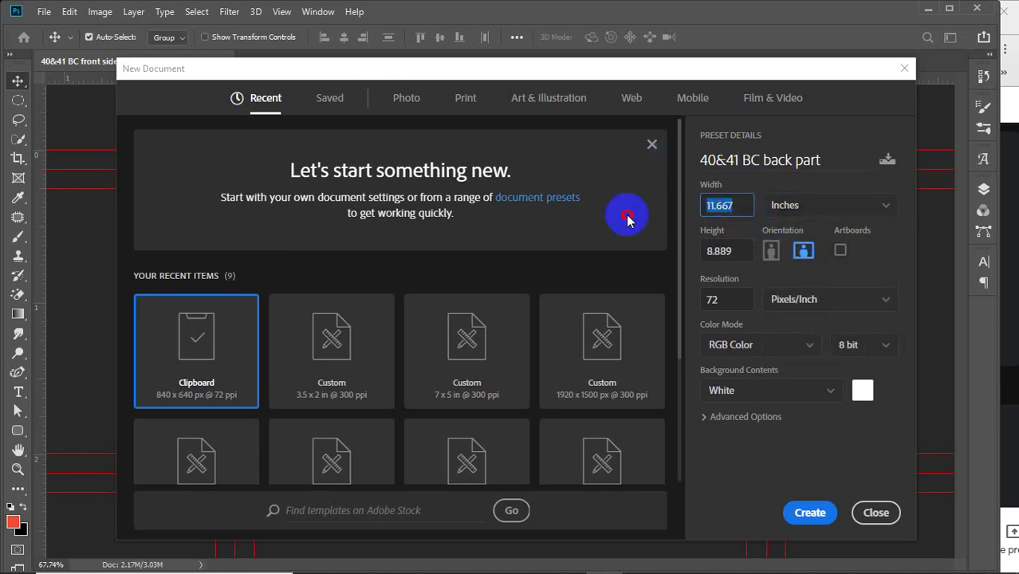
pyautogui.write('3.5')
pyautogui.moveTo(736, 250); pyautogui.dragTo(674, 263)
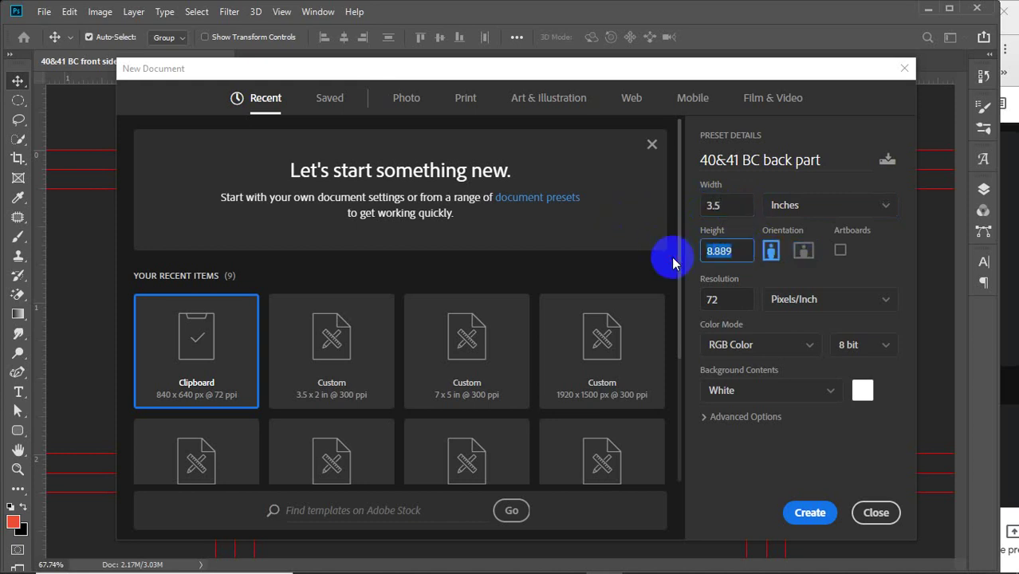
pyautogui.write('2')
pyautogui.moveTo(730, 300); pyautogui.dragTo(659, 295)
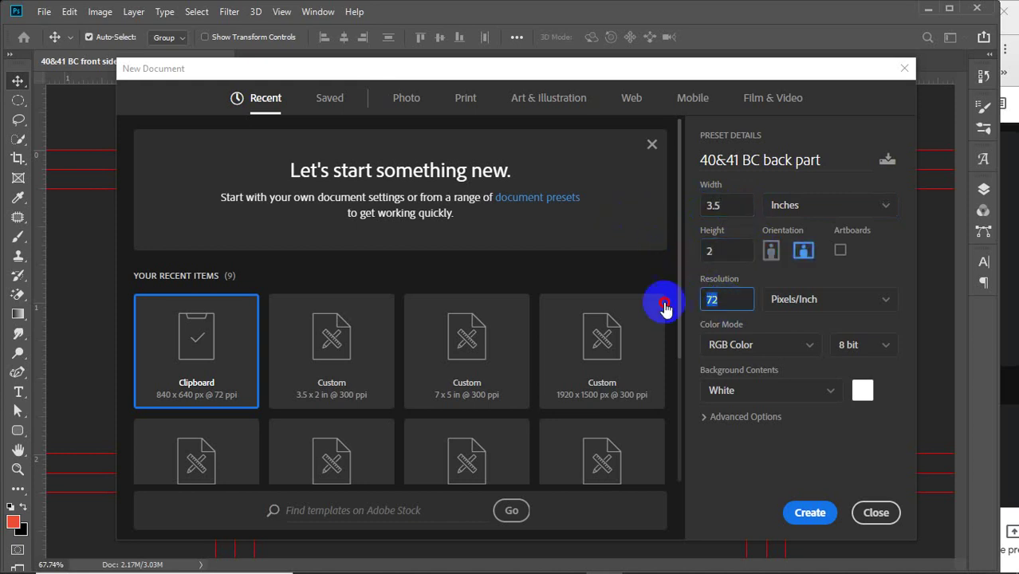
pyautogui.write('300')
pyautogui.press('Return')
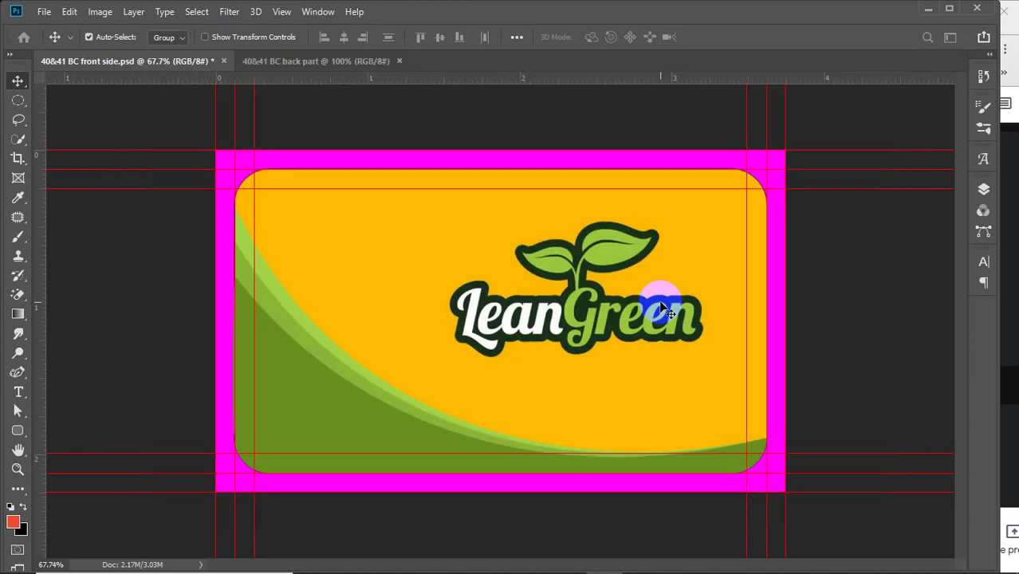
# Place guides along all four edges of the blank back part canvas
pyautogui.scroll(-2, 507, 292)
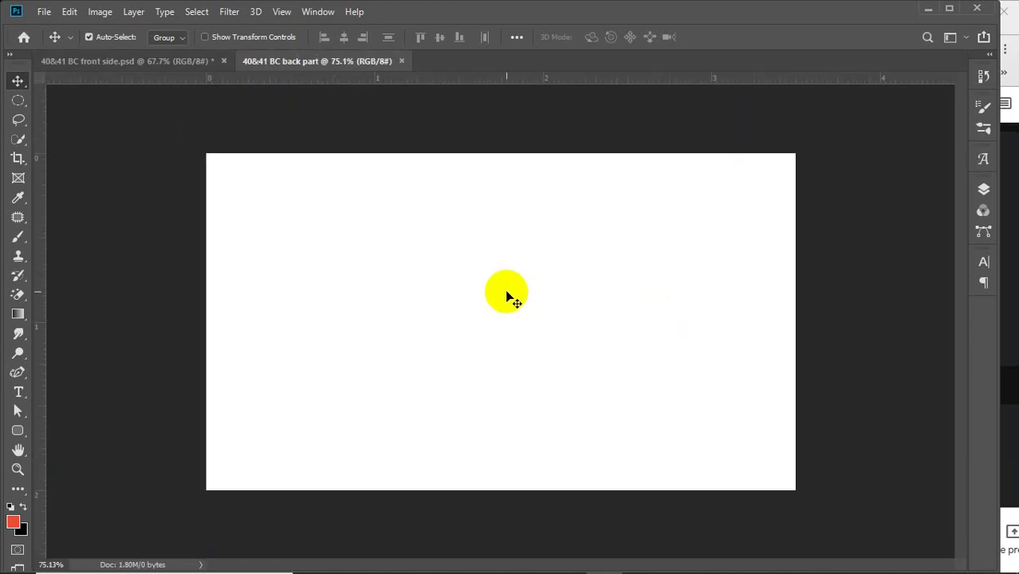
pyautogui.moveTo(46, 283); pyautogui.dragTo(206, 284)
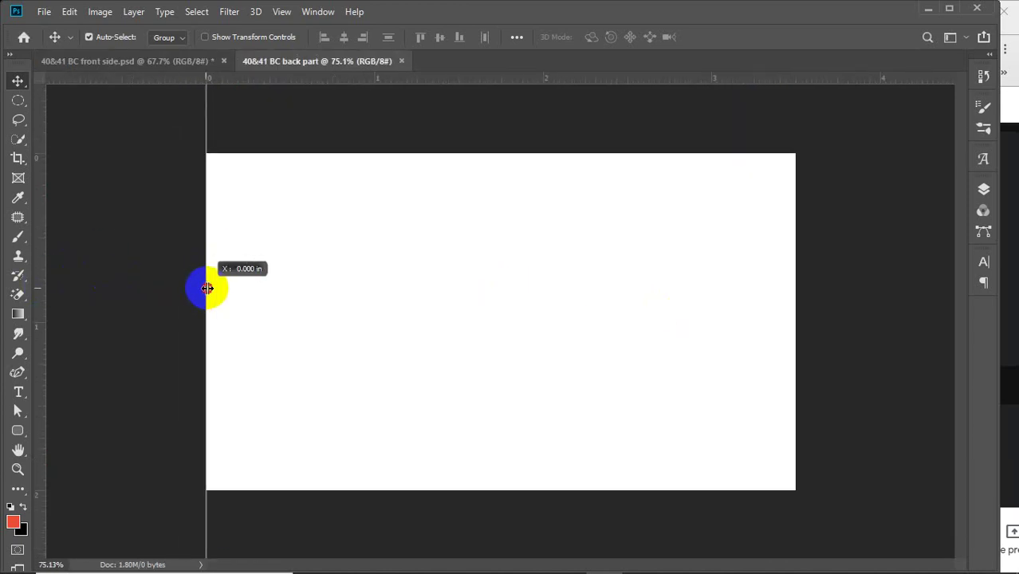
pyautogui.moveTo(50, 262); pyautogui.dragTo(795, 300)
pyautogui.moveTo(537, 82); pyautogui.dragTo(503, 152)
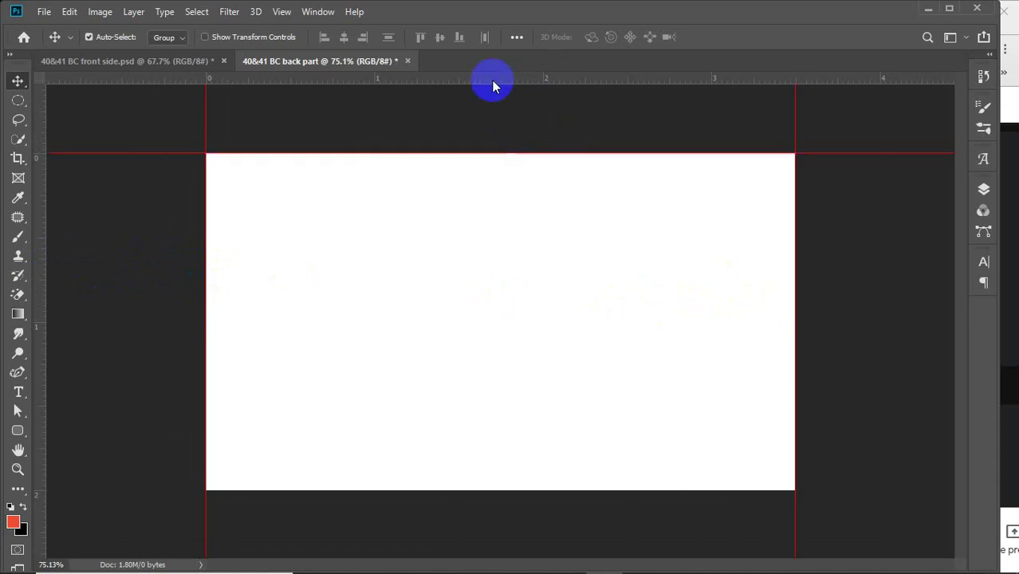
pyautogui.moveTo(481, 77); pyautogui.dragTo(449, 490)
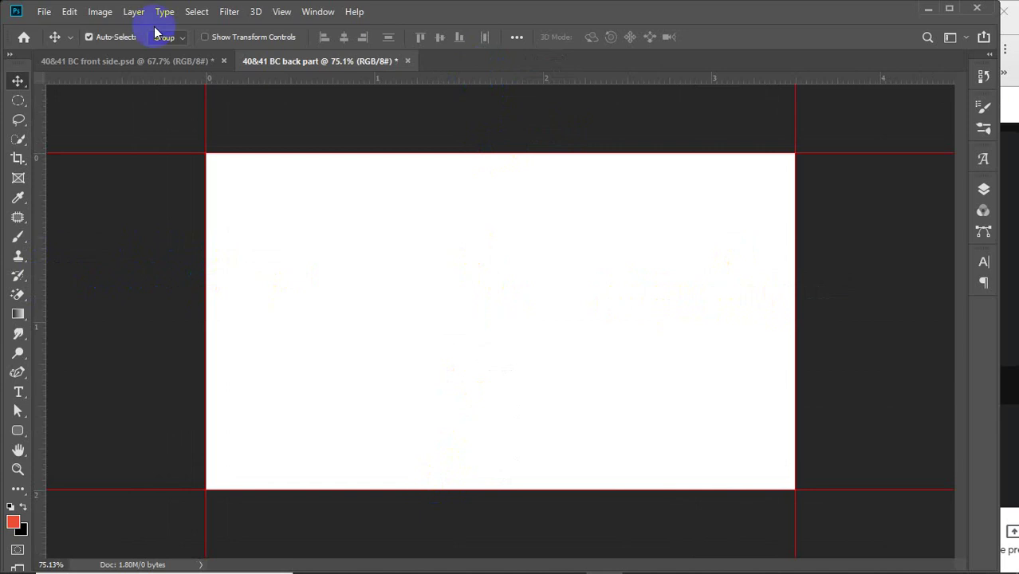
# Extend the back part canvas relatively by 0.25 inches in both width and height, anchored at the center
pyautogui.click(114, 68)
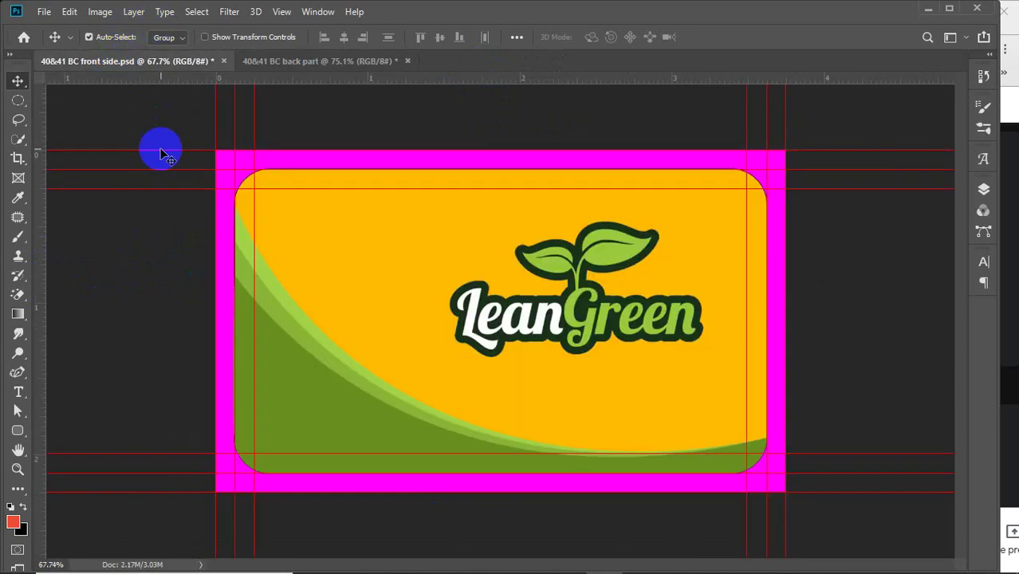
pyautogui.click(312, 64)
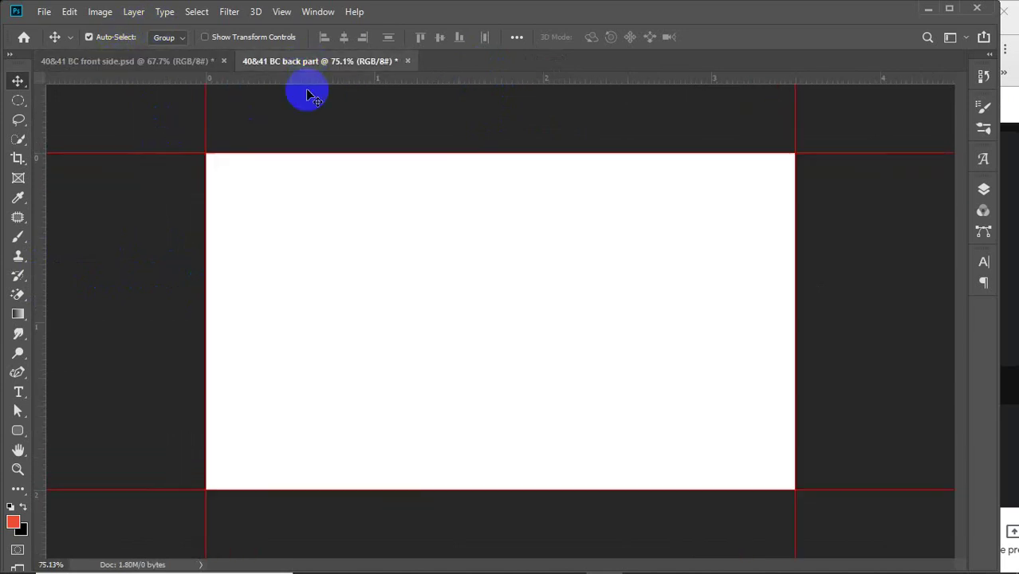
pyautogui.click(98, 14)
pyautogui.click(155, 140)
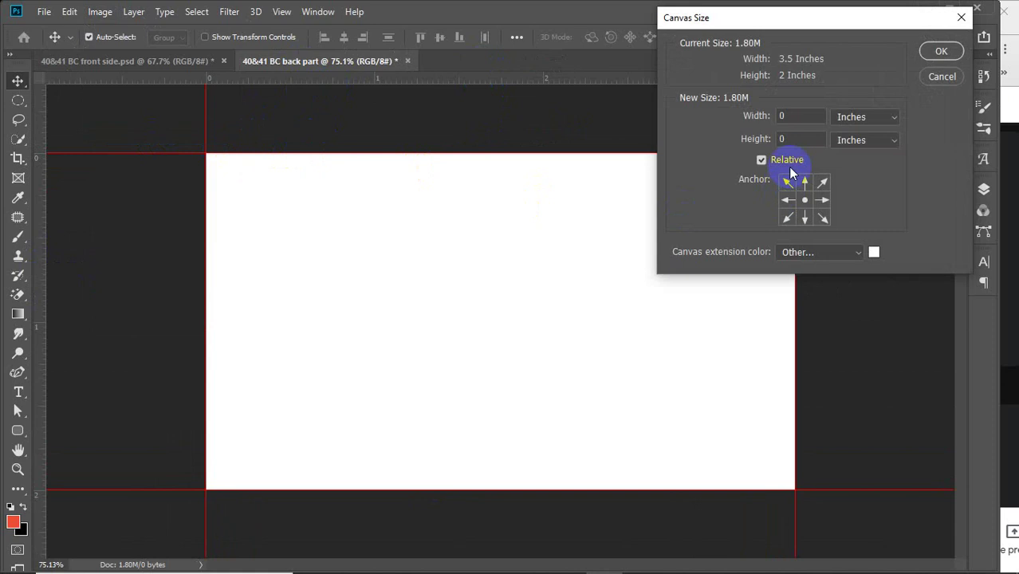
pyautogui.click(797, 117)
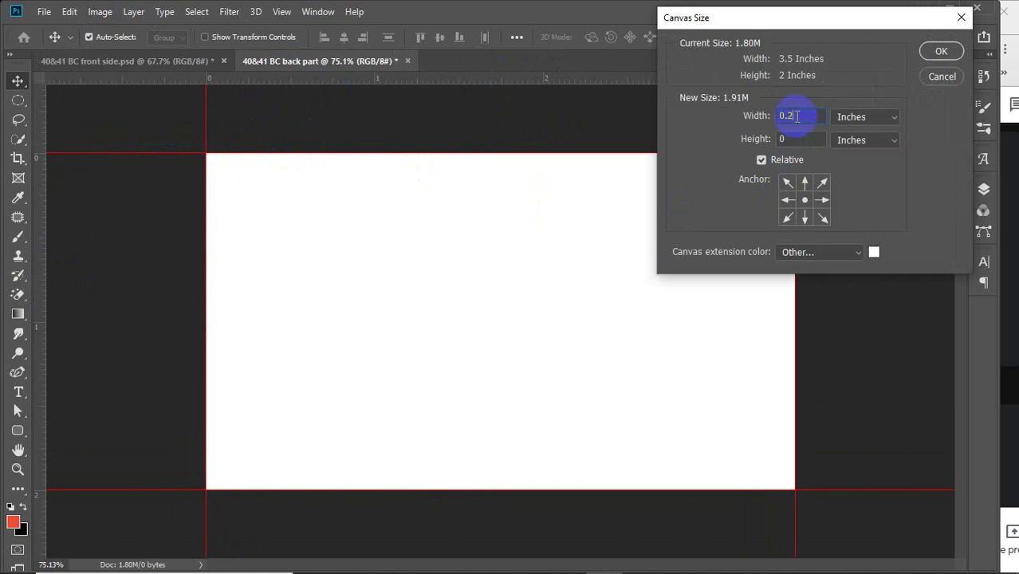
pyautogui.write('5')
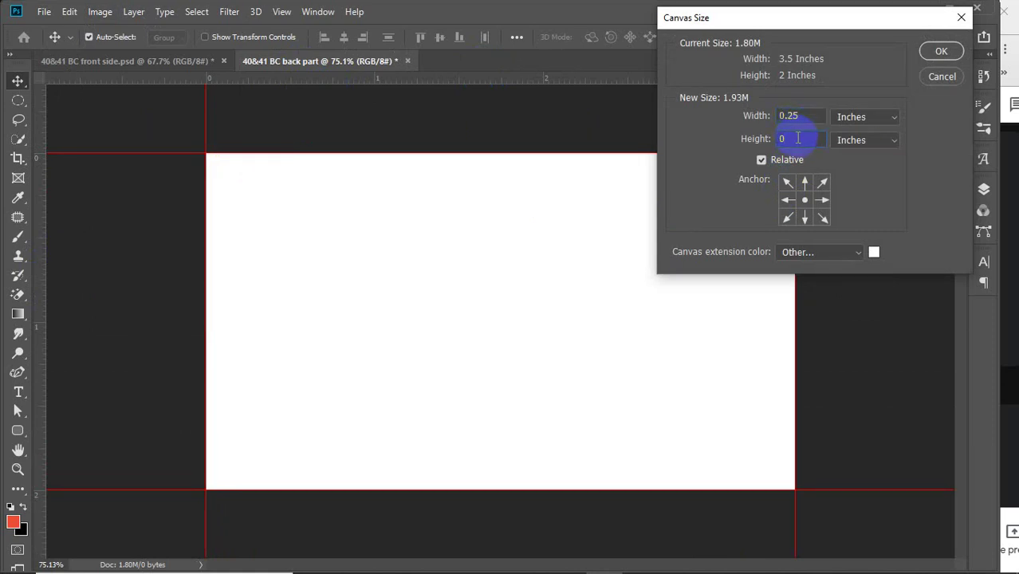
pyautogui.press('Return')
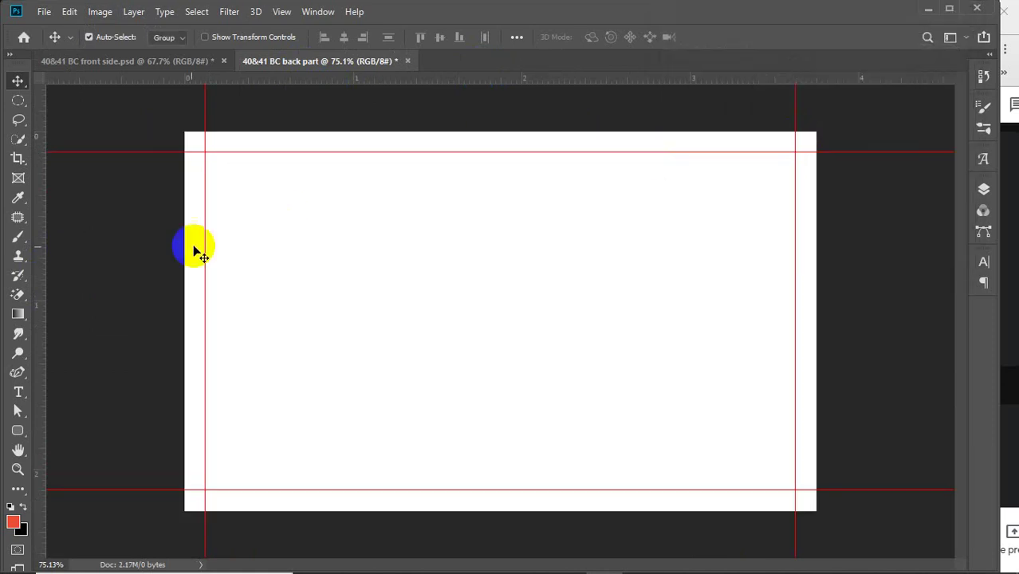
# Place guides along all four outer edges of the extended canvas to mark the bleed boundary
pyautogui.moveTo(40, 264); pyautogui.dragTo(187, 209)
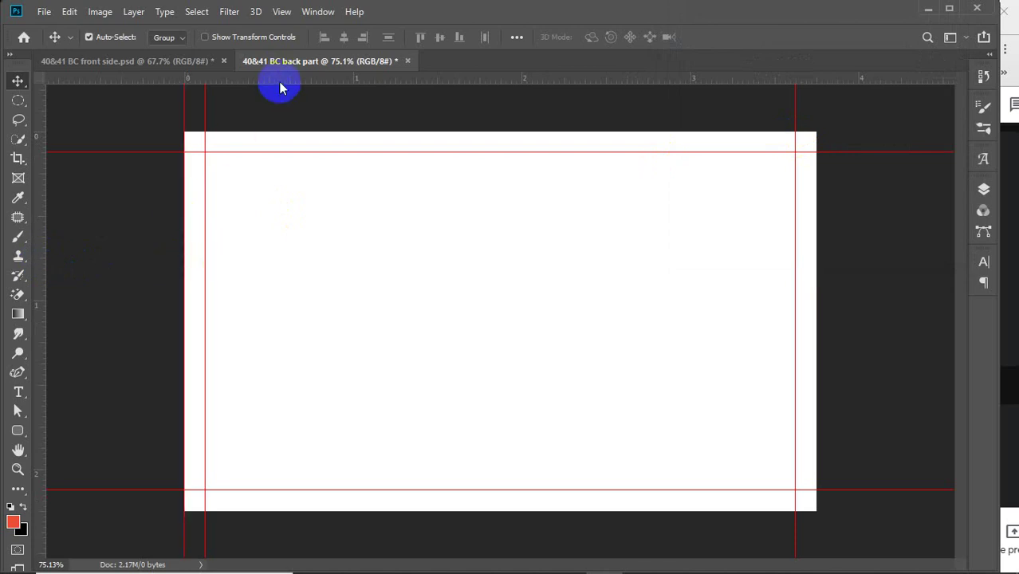
pyautogui.moveTo(280, 80); pyautogui.dragTo(291, 134)
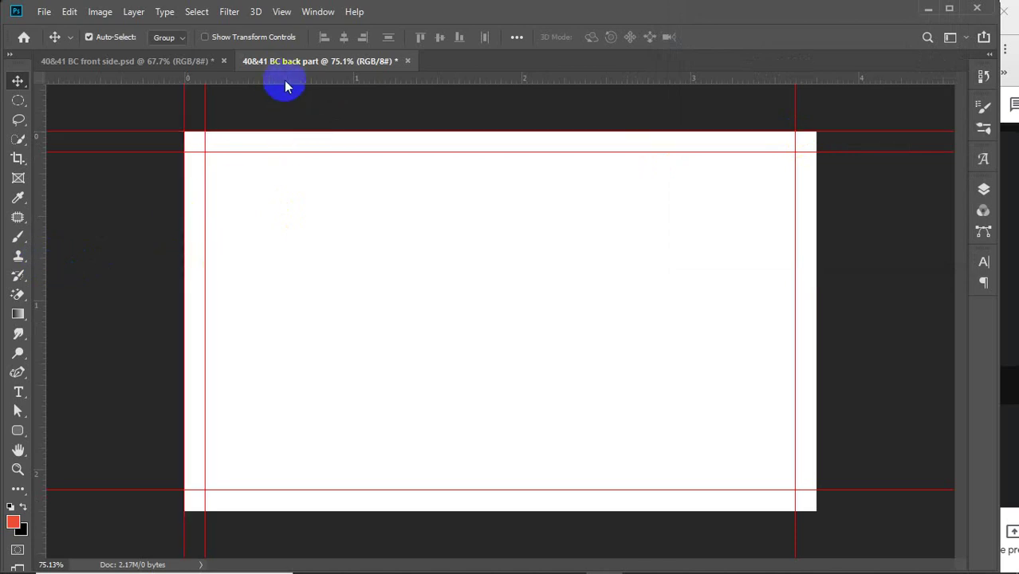
pyautogui.moveTo(282, 83); pyautogui.dragTo(268, 510)
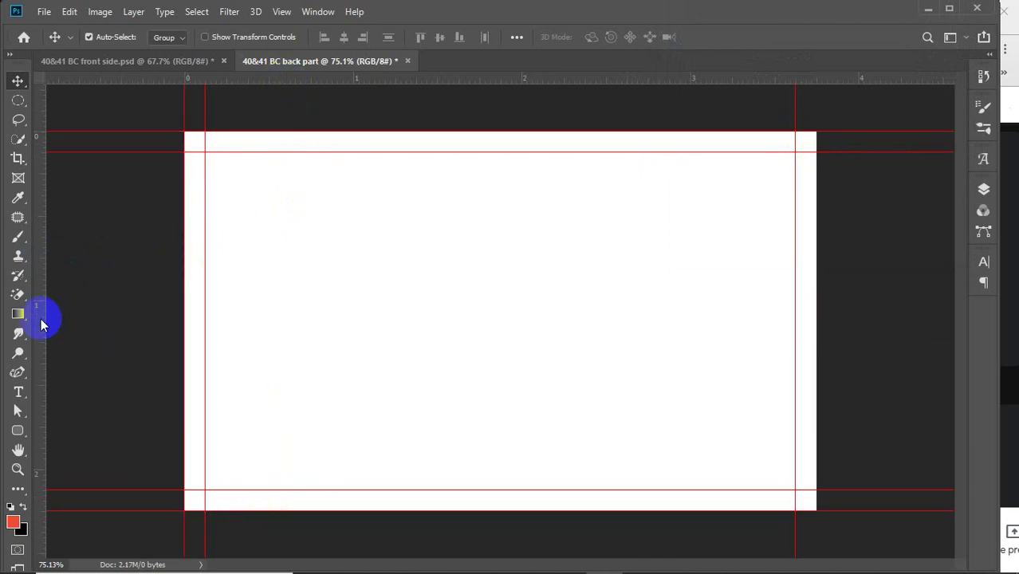
pyautogui.moveTo(41, 318); pyautogui.dragTo(815, 344)
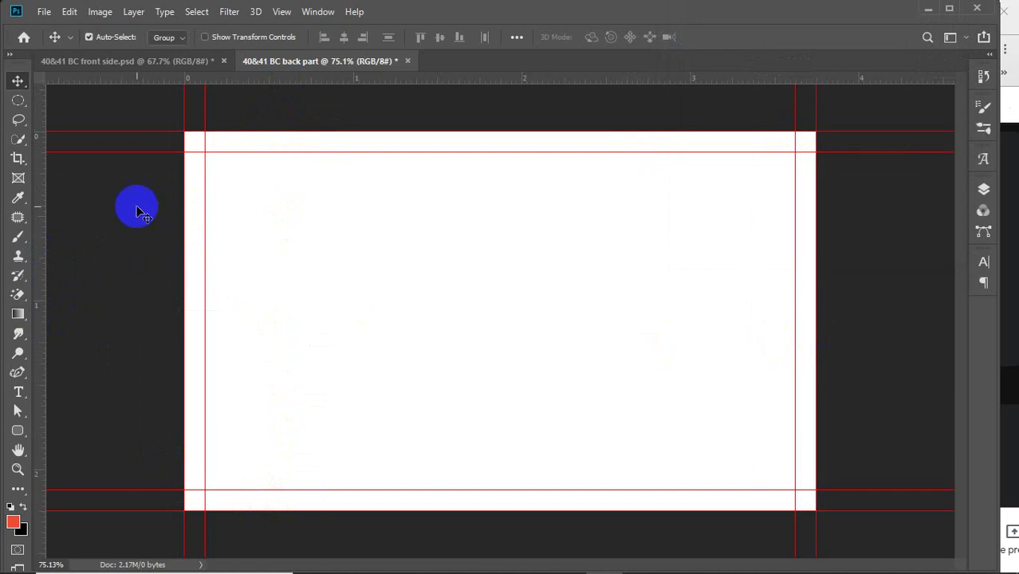
# Create a 0.125-inch square with the Rectangle tool as a spacing helper for the safe margin
pyautogui.click(18, 430)
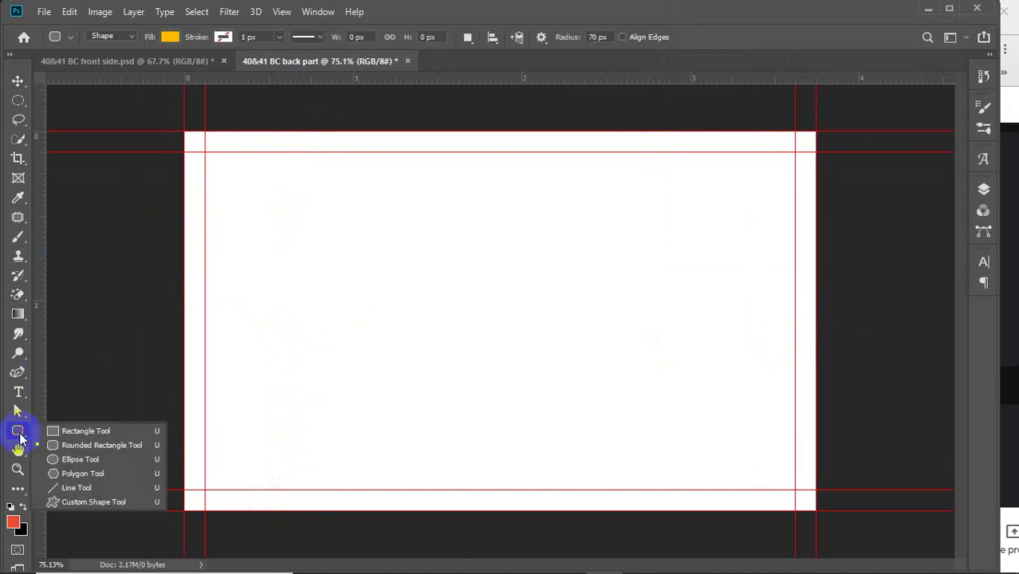
pyautogui.click(85, 430)
pyautogui.click(355, 323)
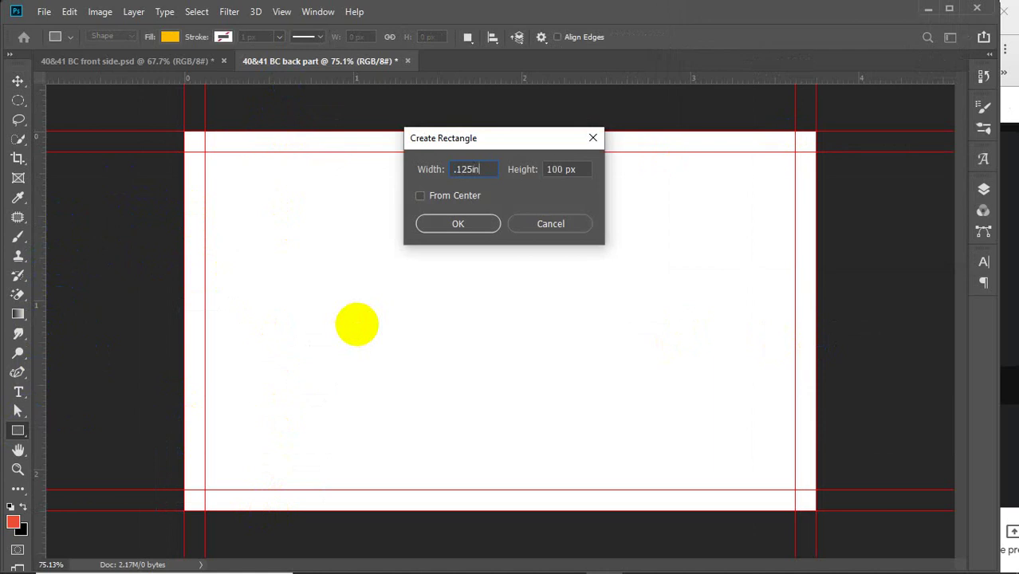
pyautogui.write('.125')
pyautogui.press('Return')
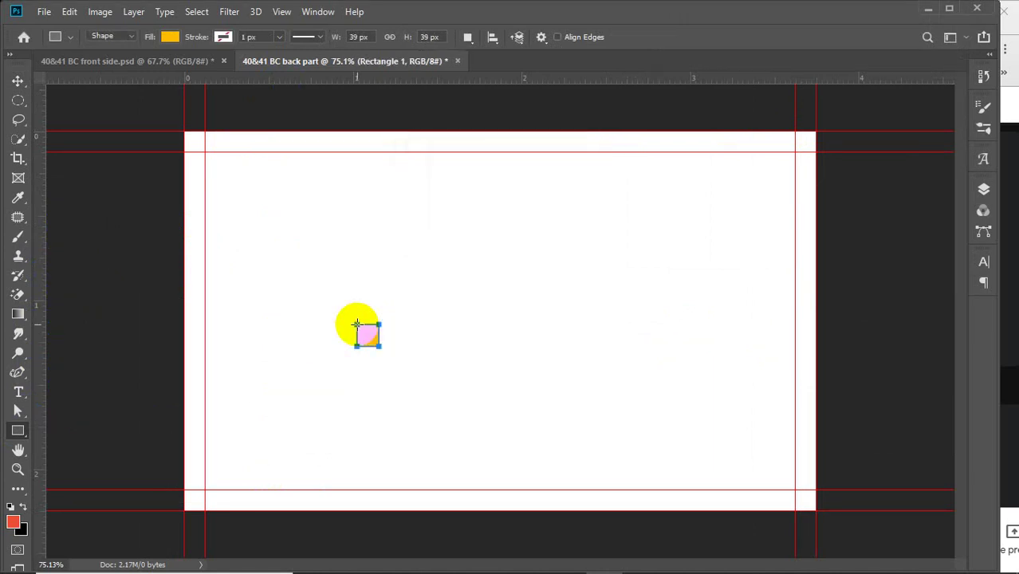
# Move the small square into the upper-left corner of the trim guides and add a vertical guide along its right edge
pyautogui.press('v')
pyautogui.moveTo(363, 338); pyautogui.dragTo(214, 167)
pyautogui.moveTo(37, 230); pyautogui.dragTo(227, 236)
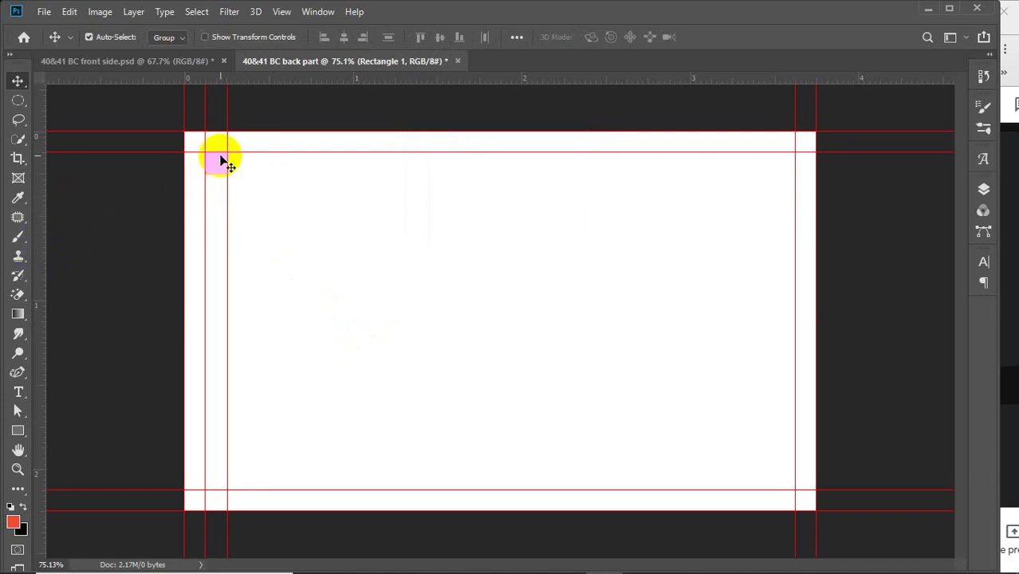
# Add the remaining safe-margin guides on the upper, lower and right sides using the small square, and delete the square
pyautogui.moveTo(217, 81); pyautogui.dragTo(783, 482)
pyautogui.moveTo(40, 319); pyautogui.dragTo(773, 357)
pyautogui.moveTo(668, 78); pyautogui.dragTo(674, 463)
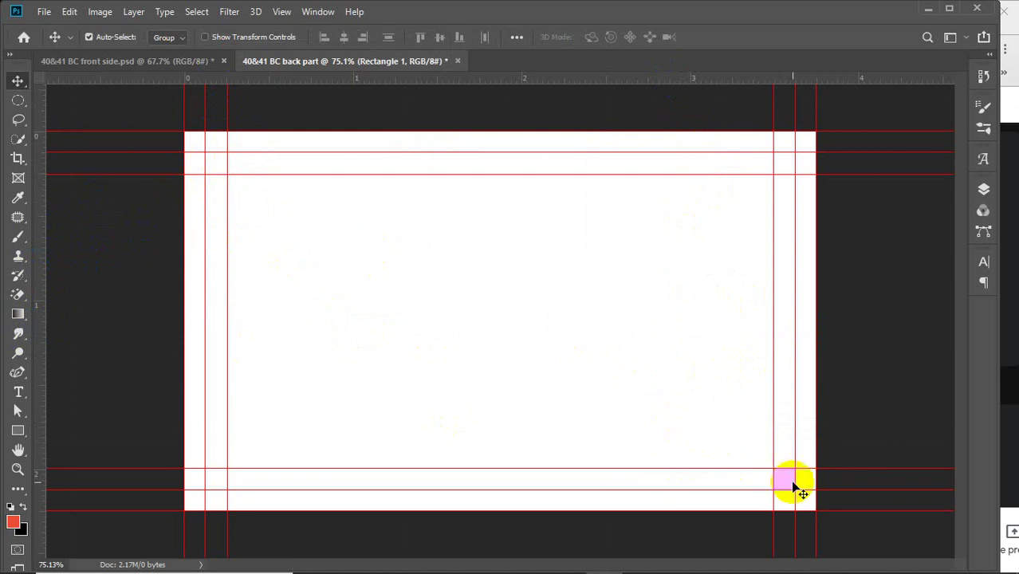
pyautogui.press('Delete')
pyautogui.click(836, 350)
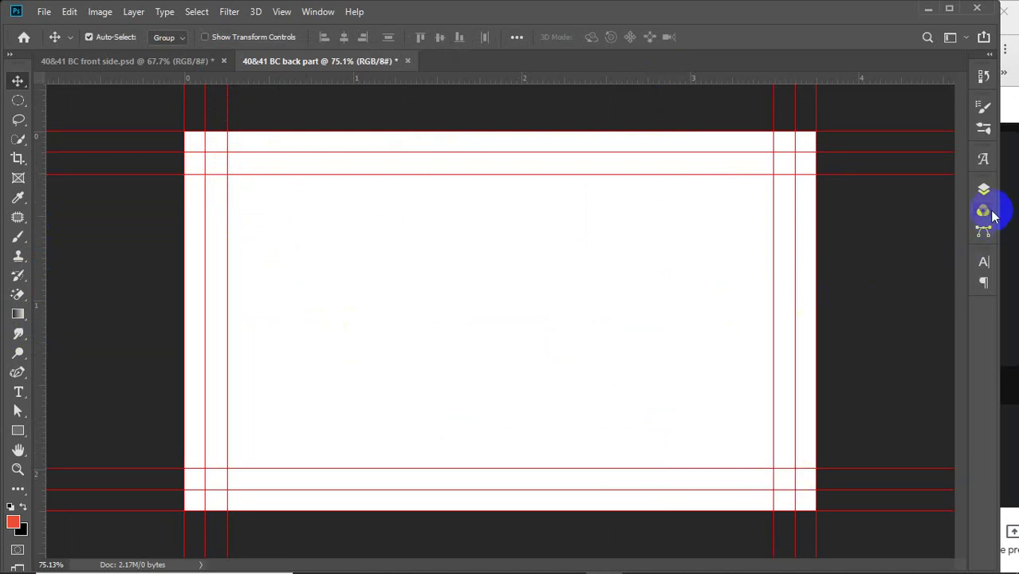
# Unlock the diy cut and bleed layers in the front side document and copy them with rounded rectangle BC, aligned, into the back part document
pyautogui.click(982, 189)
pyautogui.scroll(-2, 625, 338)
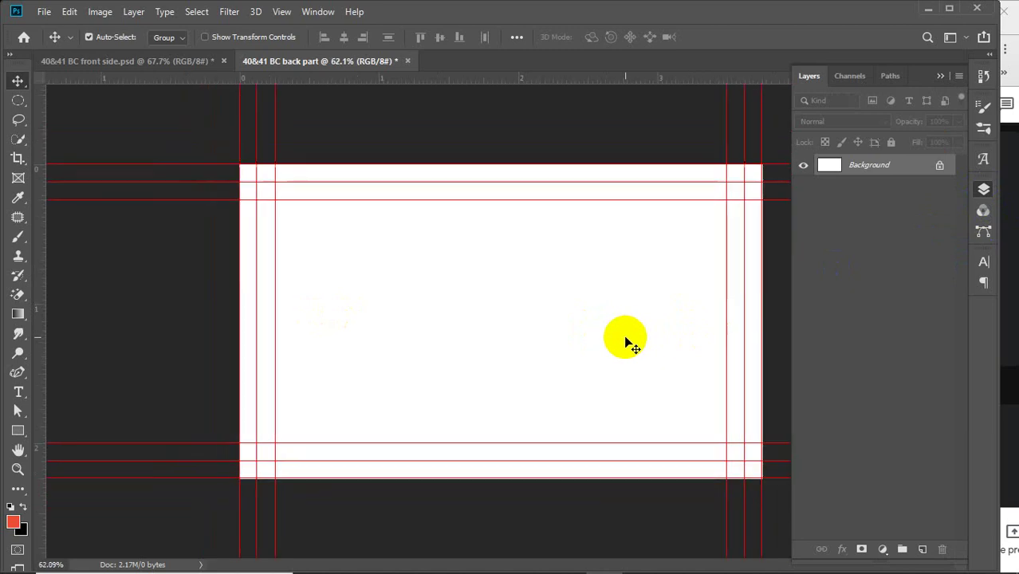
pyautogui.click(78, 62)
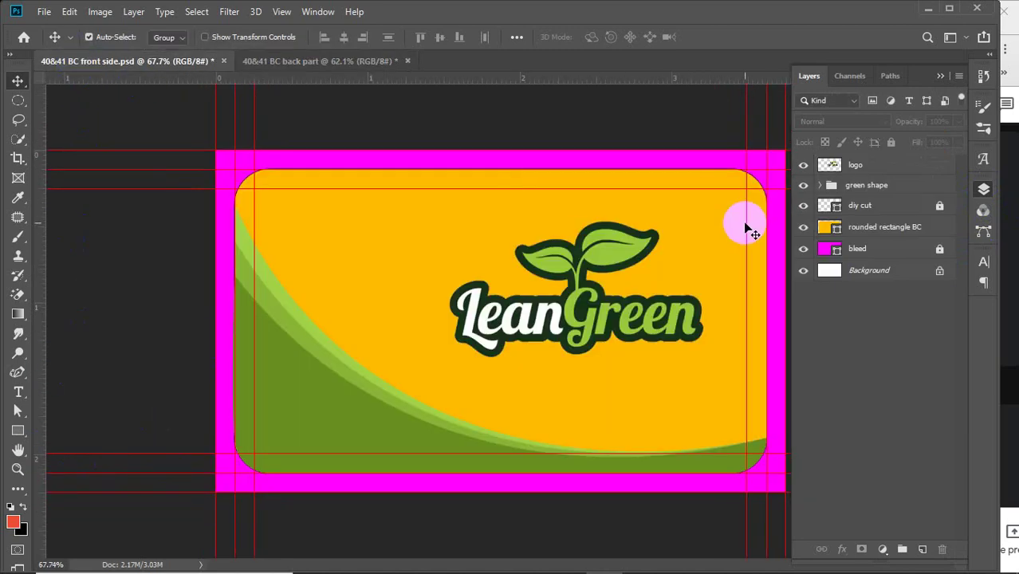
pyautogui.click(929, 212)
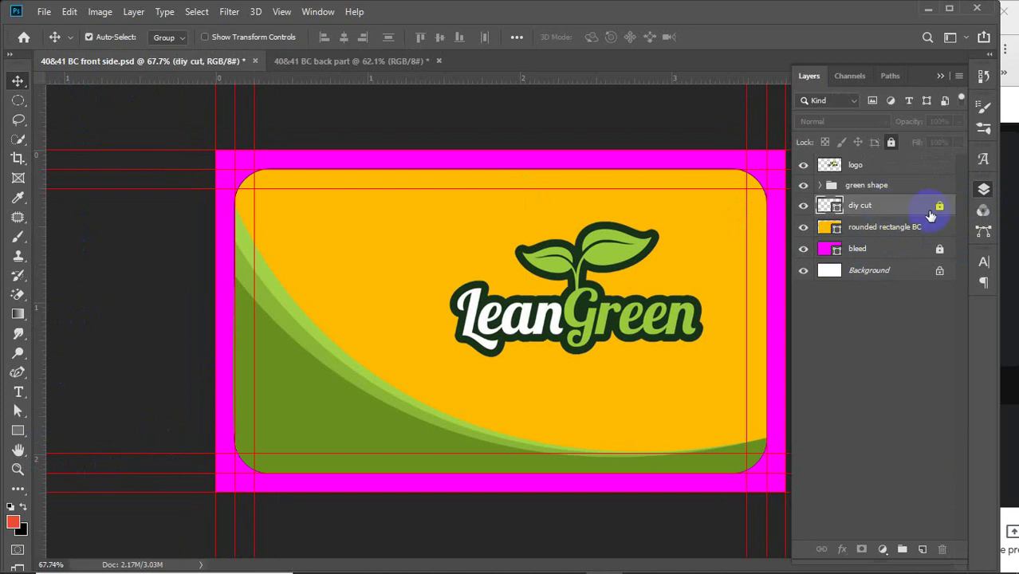
pyautogui.click(942, 205)
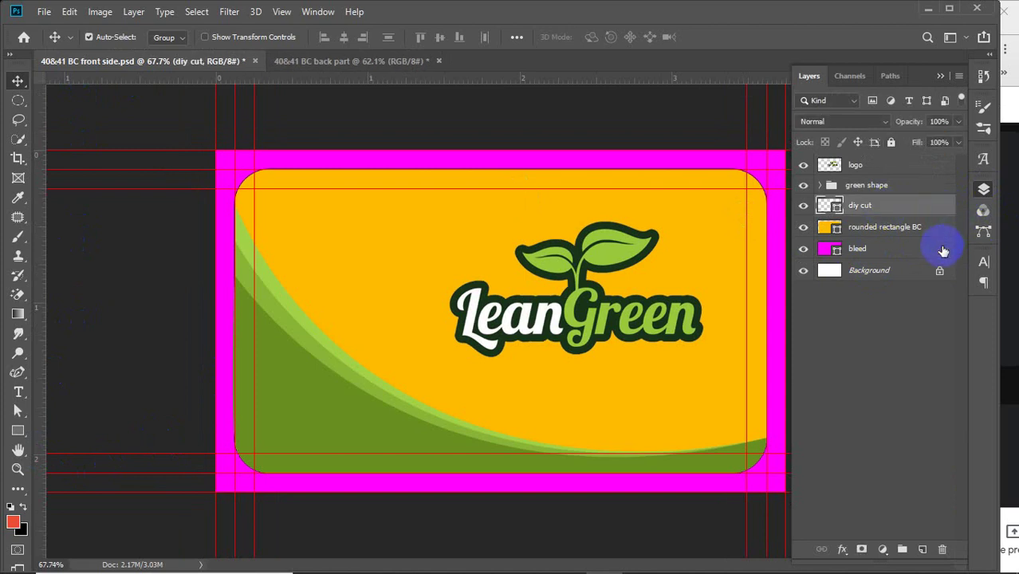
pyautogui.keyDown('shift'); pyautogui.click(903, 256); pyautogui.keyUp('shift')
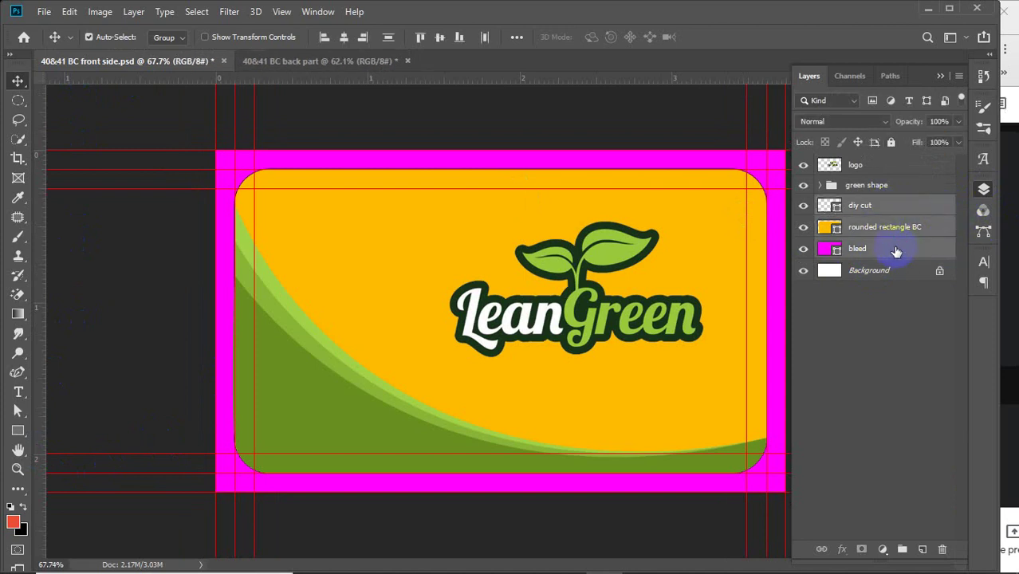
pyautogui.moveTo(895, 248)
pyautogui.mouseDown()
pyautogui.moveTo(857, 209)
pyautogui.moveTo(778, 200)
pyautogui.moveTo(600, 131)
pyautogui.moveTo(319, 65)
pyautogui.moveTo(516, 337)
pyautogui.moveTo(517, 323)
pyautogui.mouseUp()
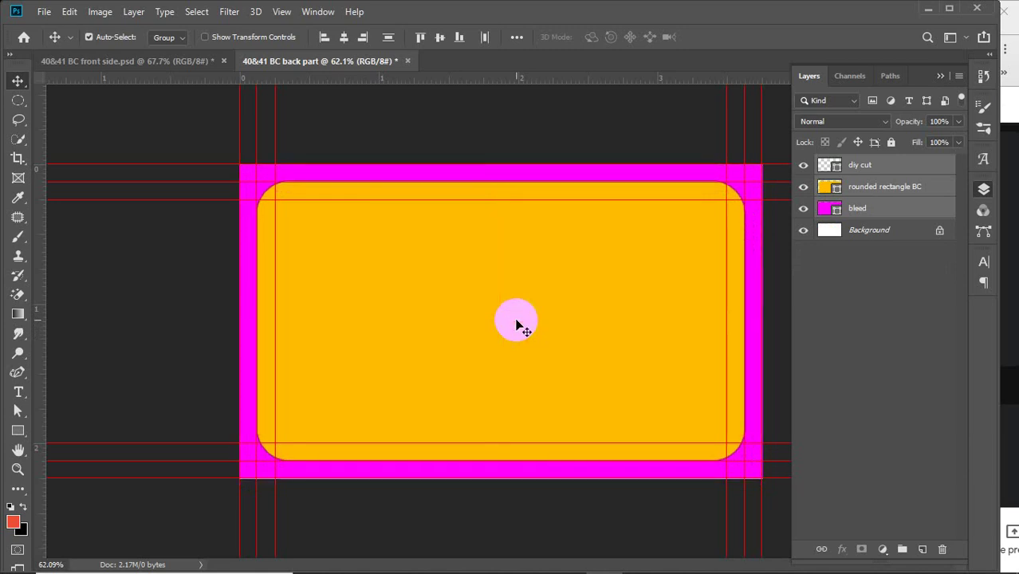
# Lock the diy cut and bleed layers in the back part document
pyautogui.click(869, 306)
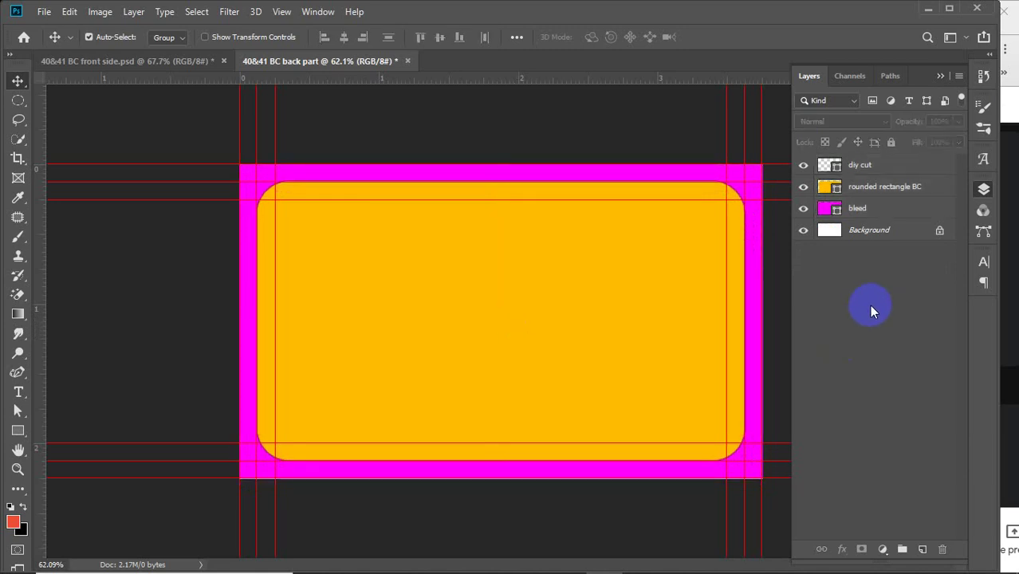
pyautogui.click(906, 165)
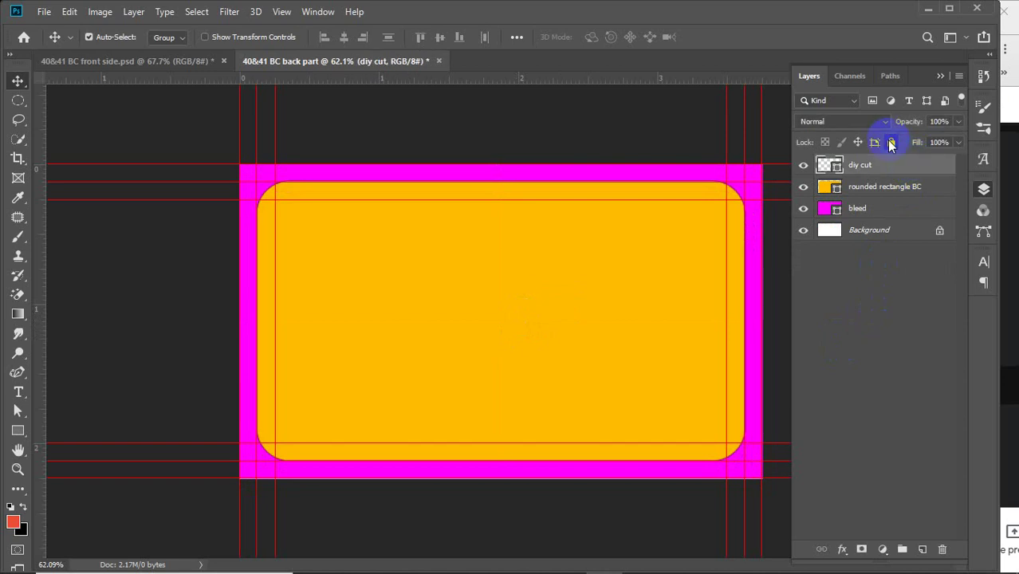
pyautogui.click(891, 142)
pyautogui.click(898, 209)
pyautogui.click(891, 142)
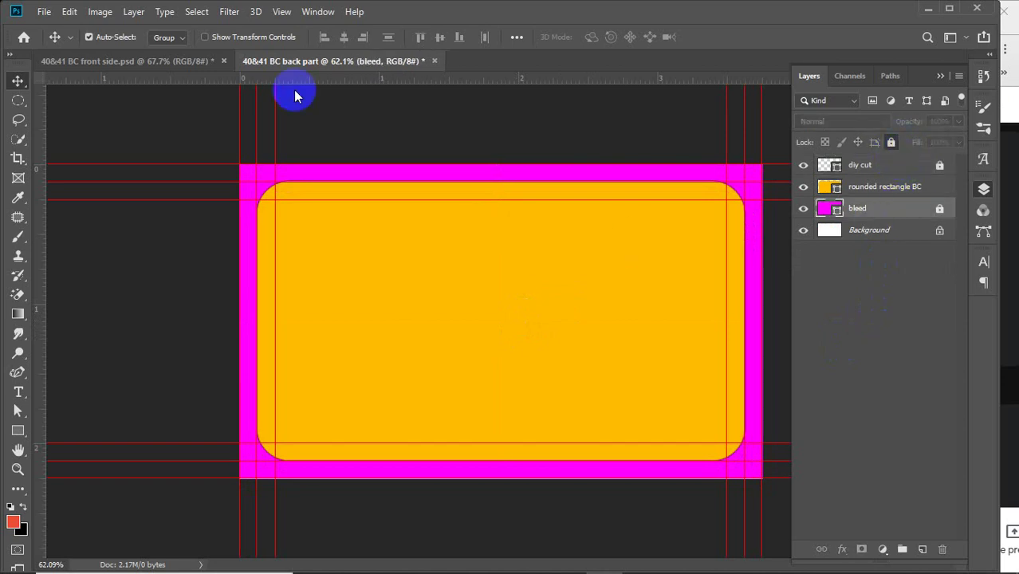
# Lock the guides of the back part document and deselect all layers
pyautogui.click(274, 14)
pyautogui.click(325, 359)
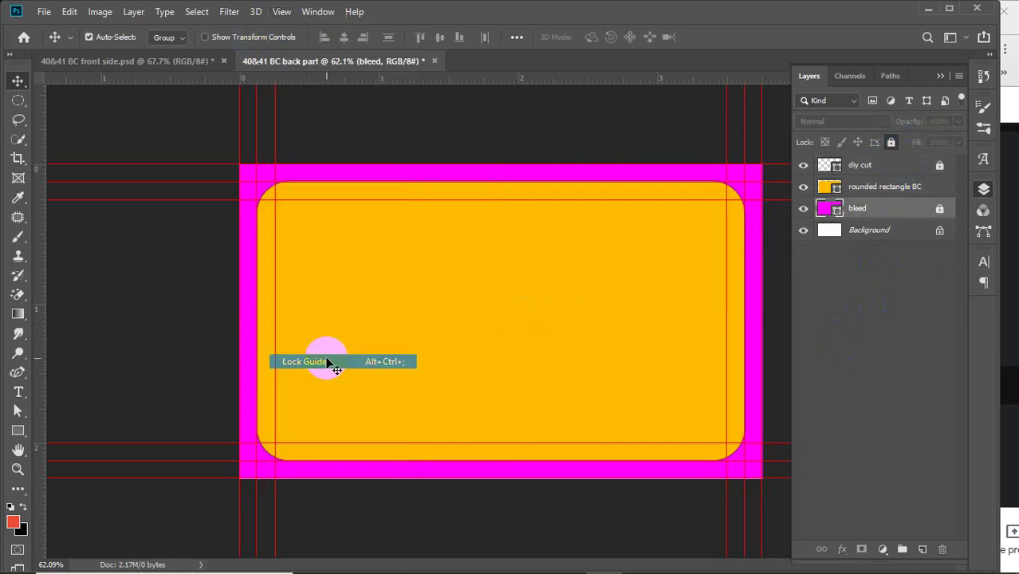
pyautogui.click(864, 285)
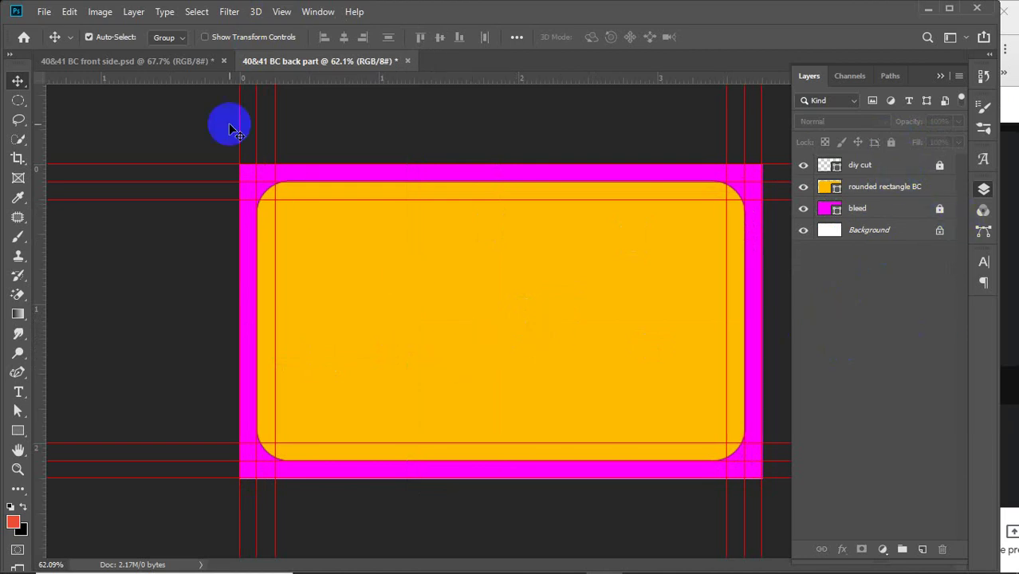
# Copy the logo layer from the front side document onto the back part card
pyautogui.click(123, 62)
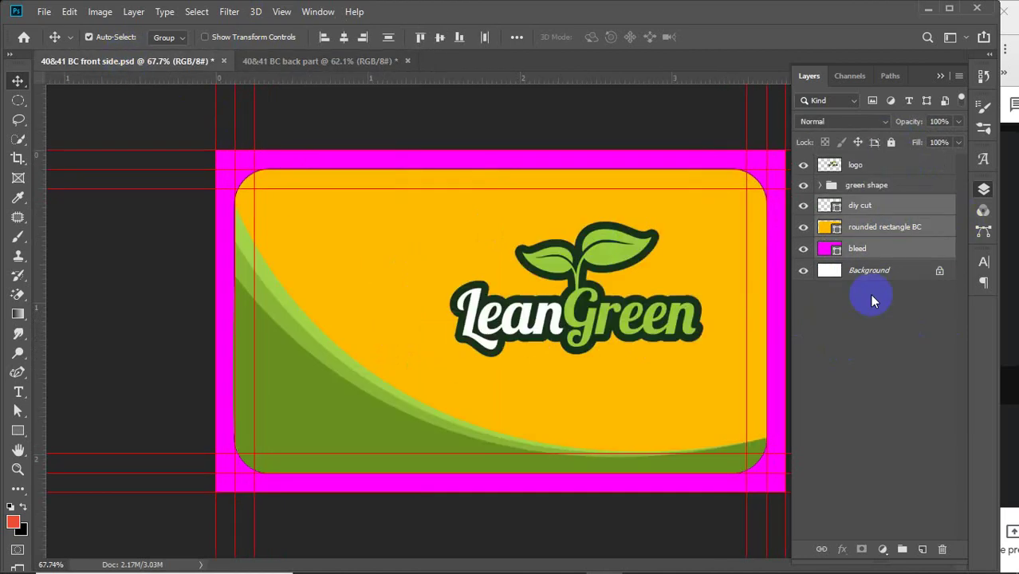
pyautogui.click(875, 168)
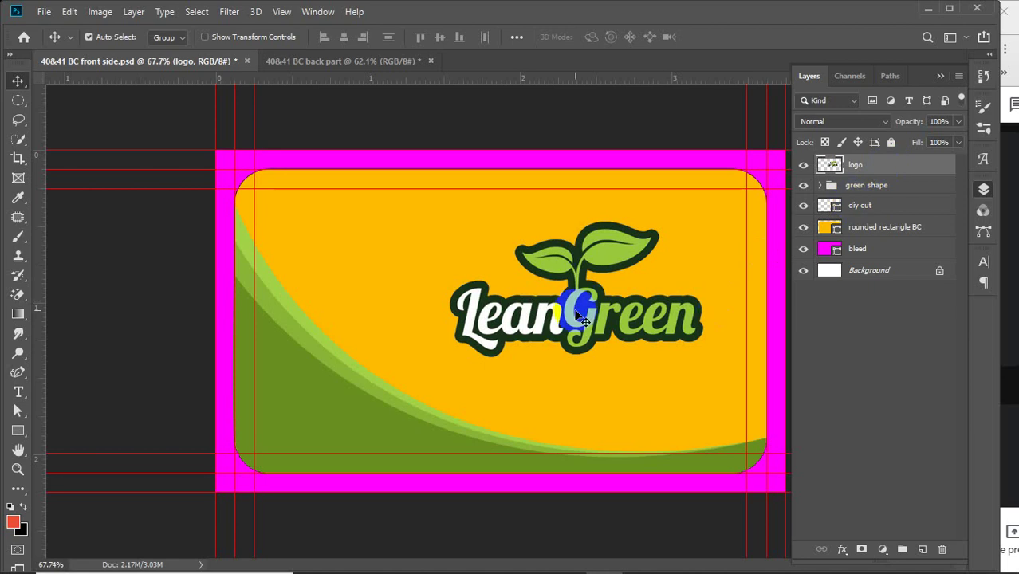
pyautogui.moveTo(572, 320); pyautogui.dragTo(526, 330)
# Scale the Lean Green logo down and place it in the upper-left corner of the safe-margin guides
pyautogui.hotkey('ctrl', 't')
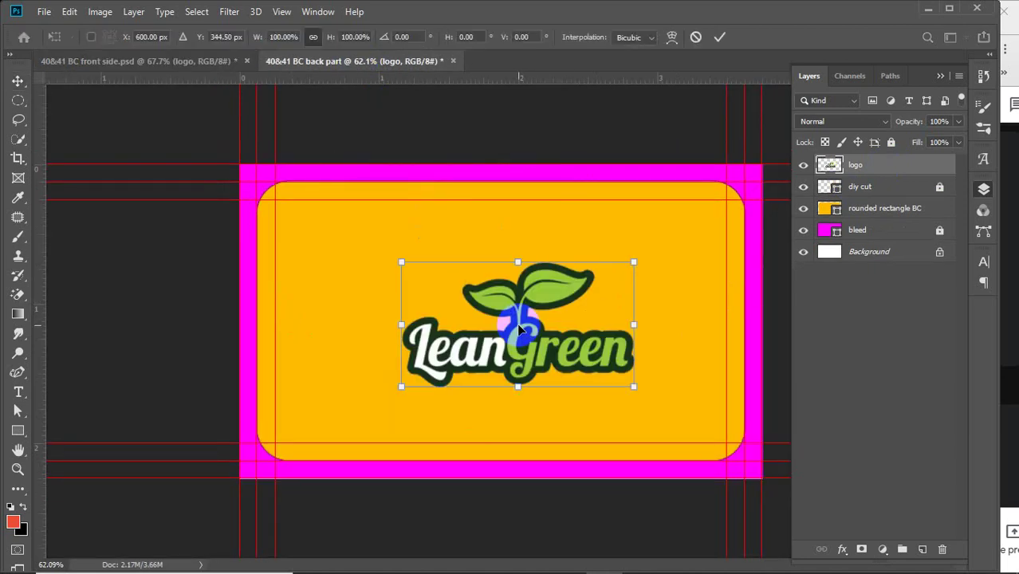
pyautogui.moveTo(637, 260); pyautogui.dragTo(333, 197)
pyautogui.click(719, 37)
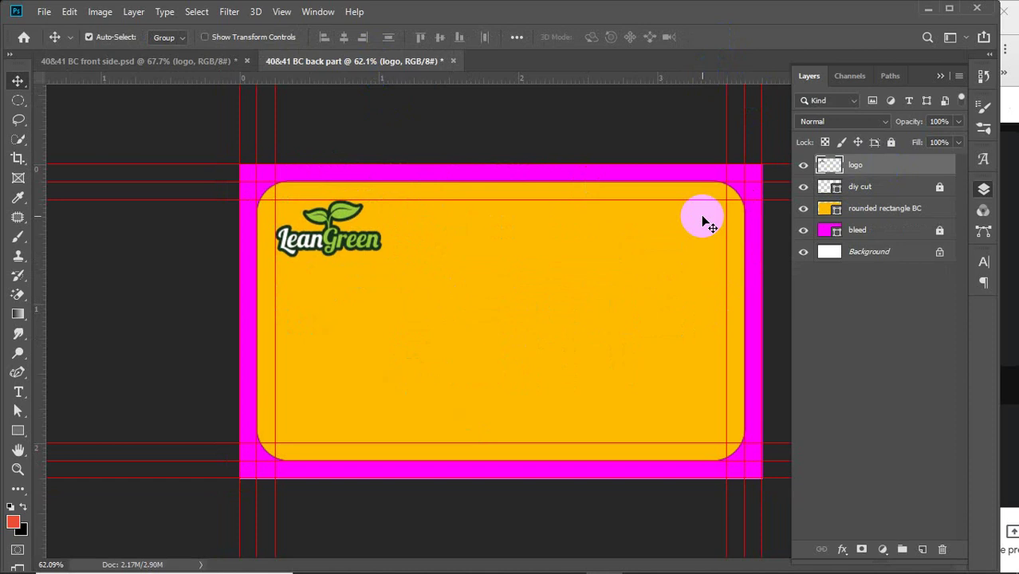
# Duplicate the rounded rectangle BC layer in the back part and check the layers of the front side's green shape group for reference
pyautogui.click(874, 208)
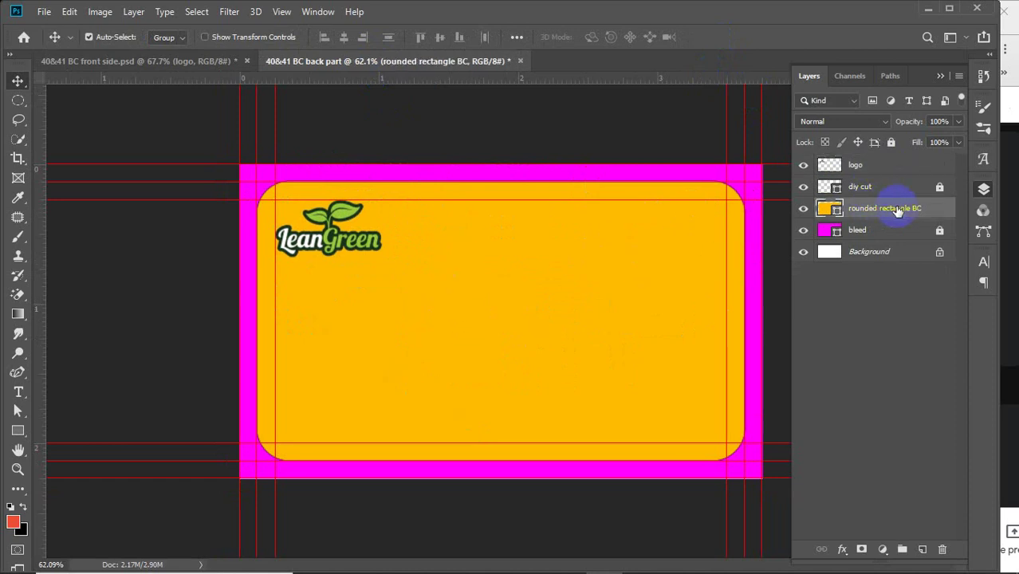
pyautogui.press('ctrl')
pyautogui.hotkey('ctrl', 'j')
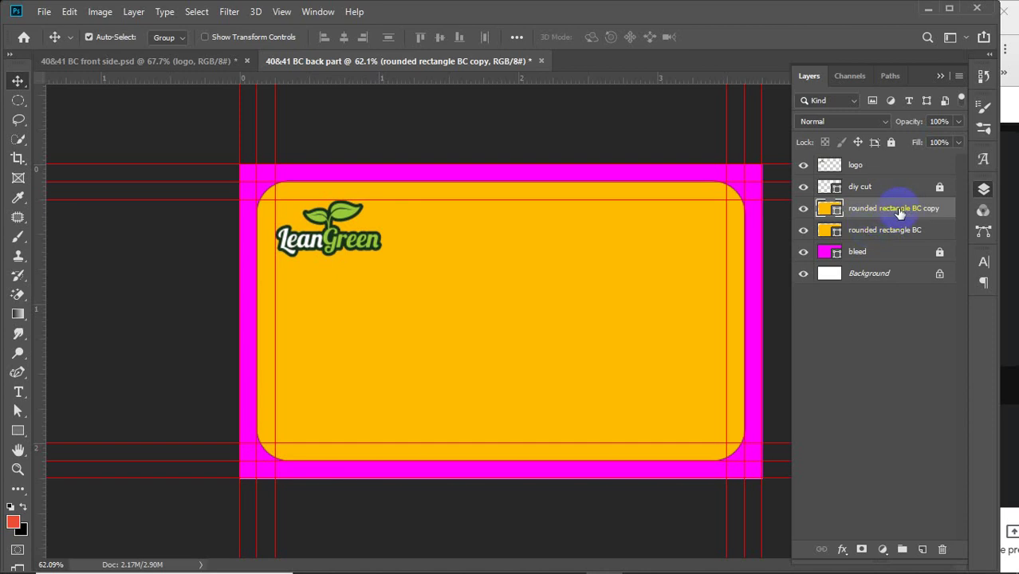
pyautogui.click(130, 62)
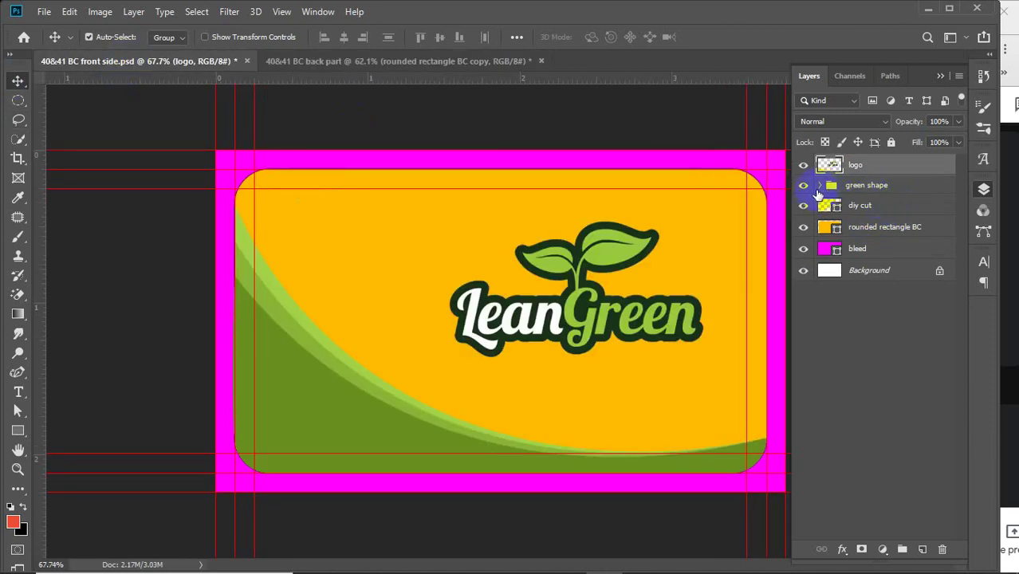
pyautogui.click(821, 186)
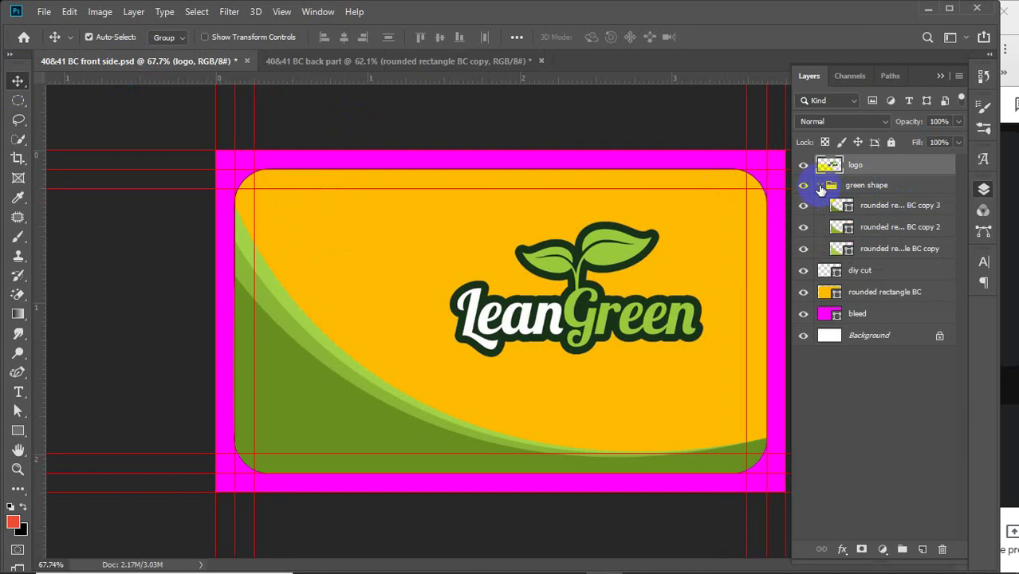
pyautogui.click(821, 186)
pyautogui.click(348, 63)
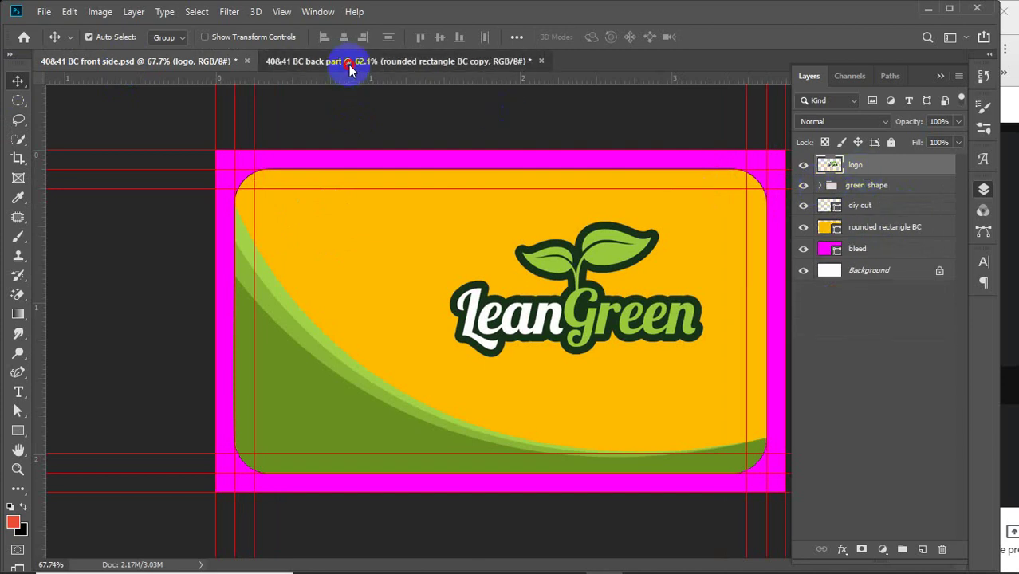
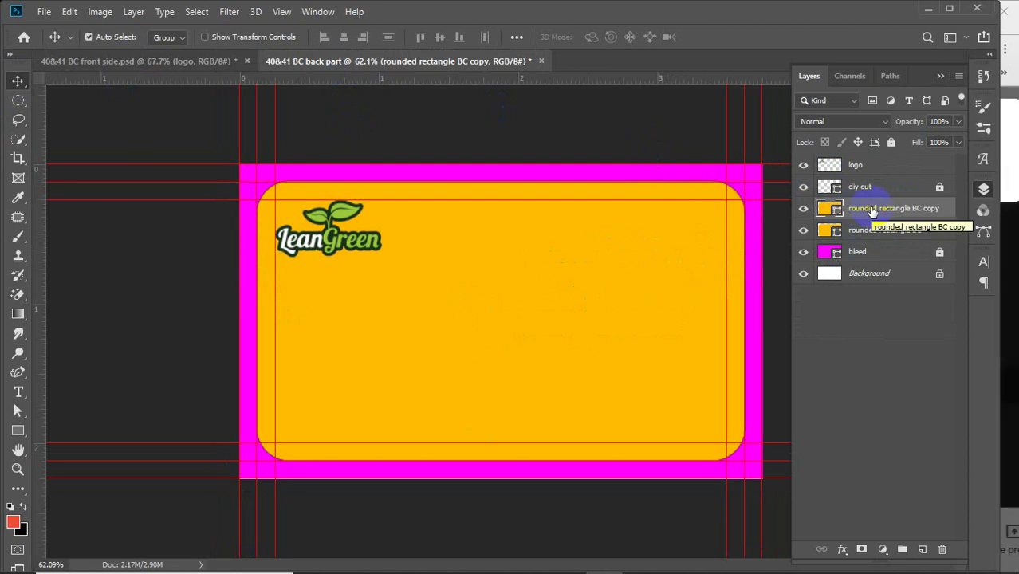
# Rasterize the rounded rectangle BC copy layer and set up the Eraser tool with a brush size of 200
pyautogui.click(10, 296)
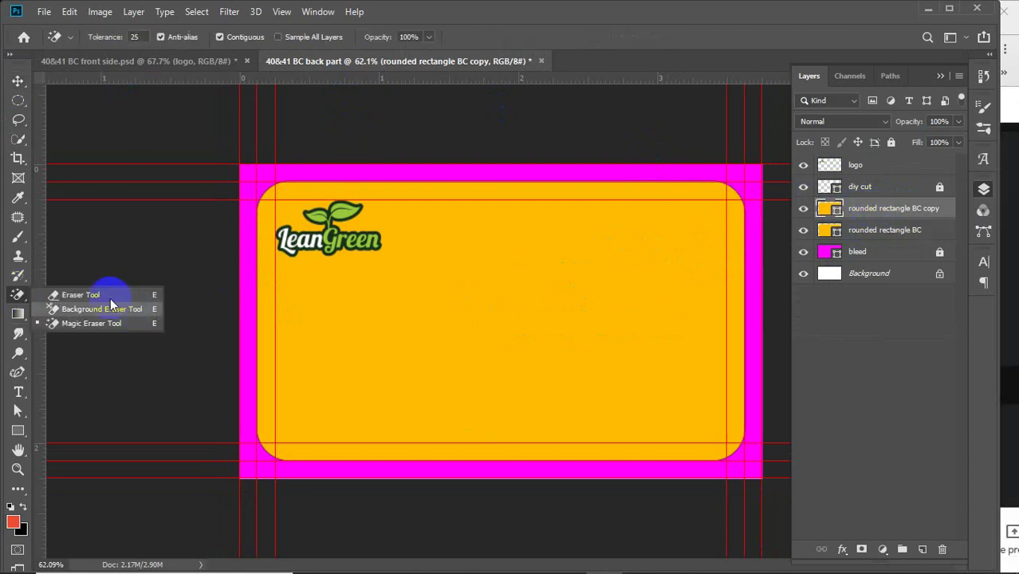
pyautogui.click(80, 292)
pyautogui.rightClick(877, 211)
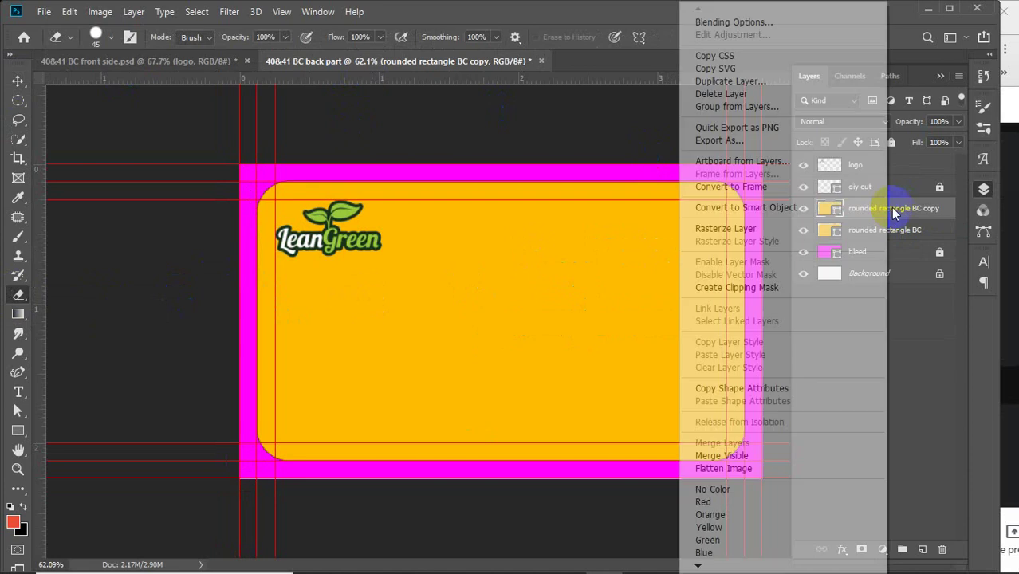
pyautogui.click(763, 230)
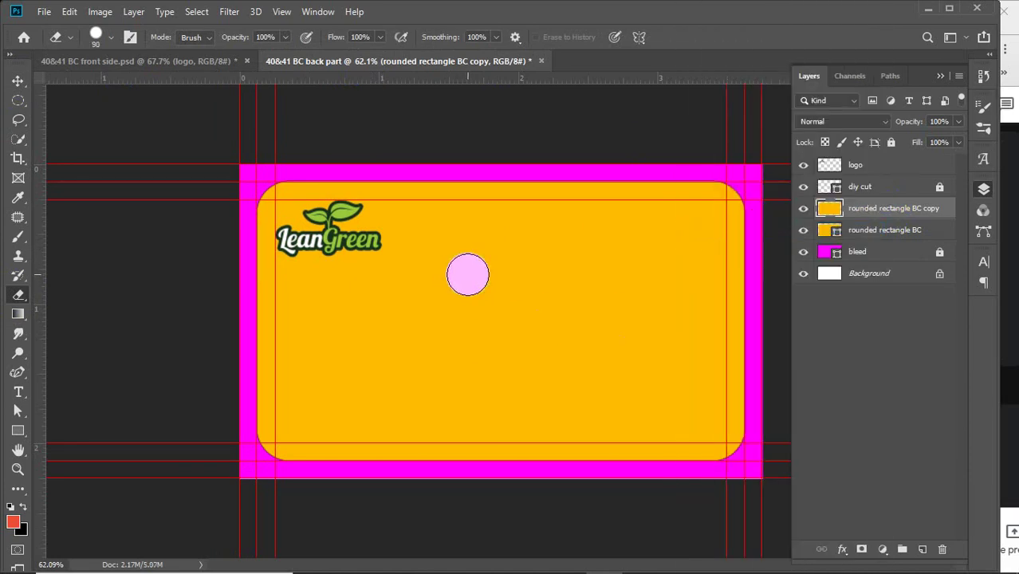
pyautogui.press(']')
pyautogui.press(']')
pyautogui.press(']')
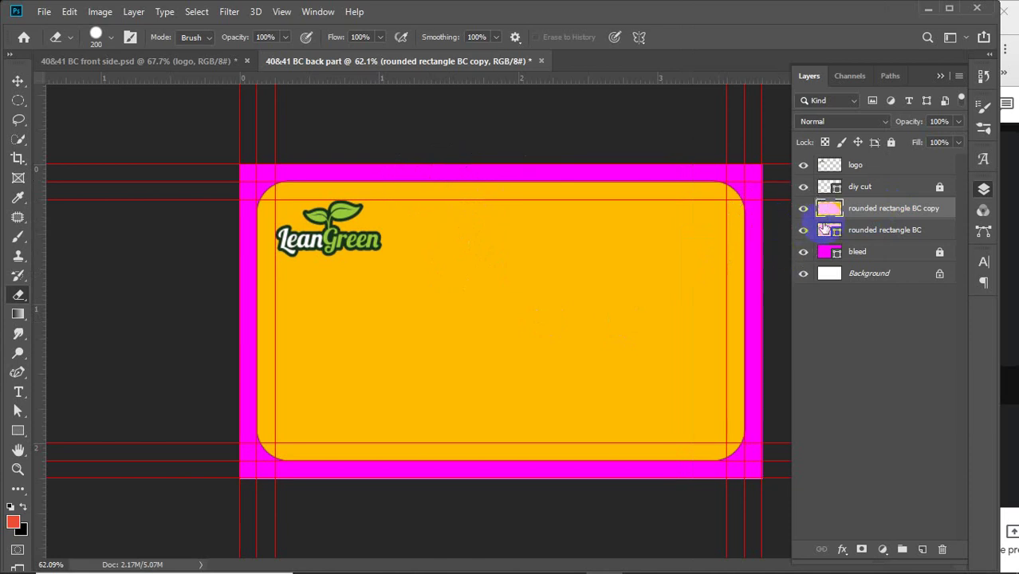
# Hide the original rounded rectangle BC layer and try to erase a vertical band through the copied rectangle beside the logo
pyautogui.click(803, 231)
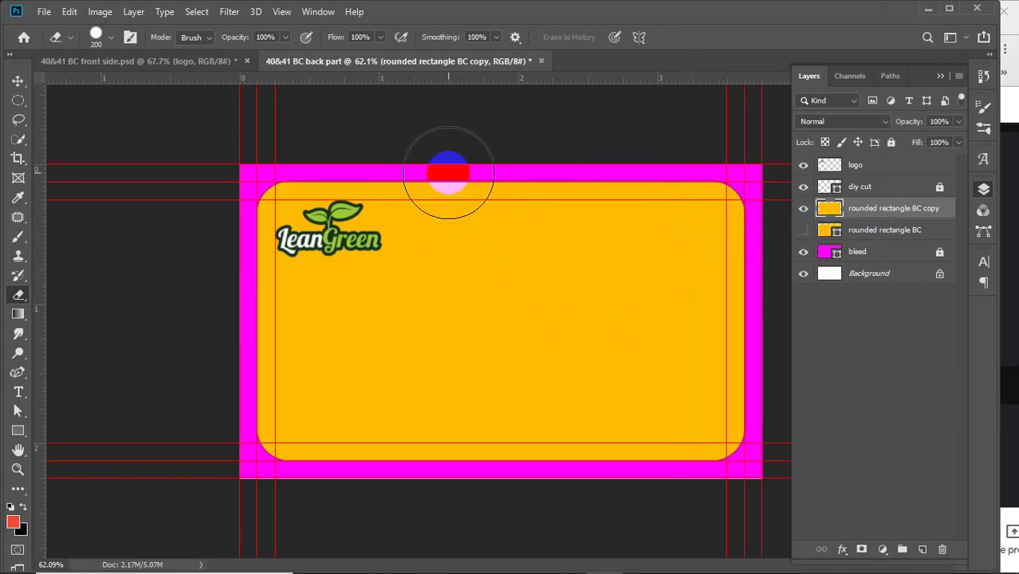
pyautogui.moveTo(441, 172); pyautogui.dragTo(424, 340)
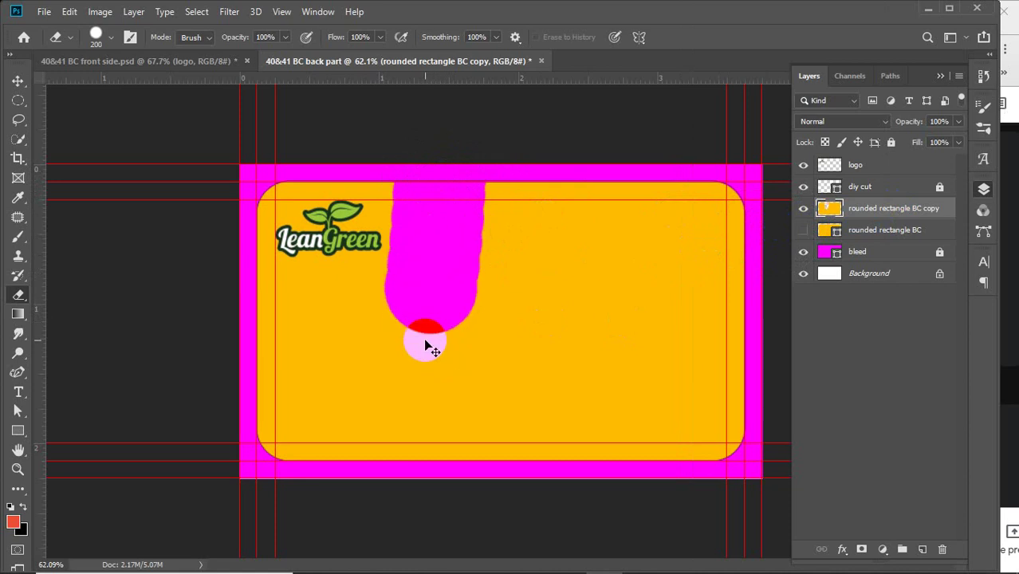
pyautogui.hotkey('ctrl', 'z')
pyautogui.moveTo(440, 134); pyautogui.dragTo(434, 251)
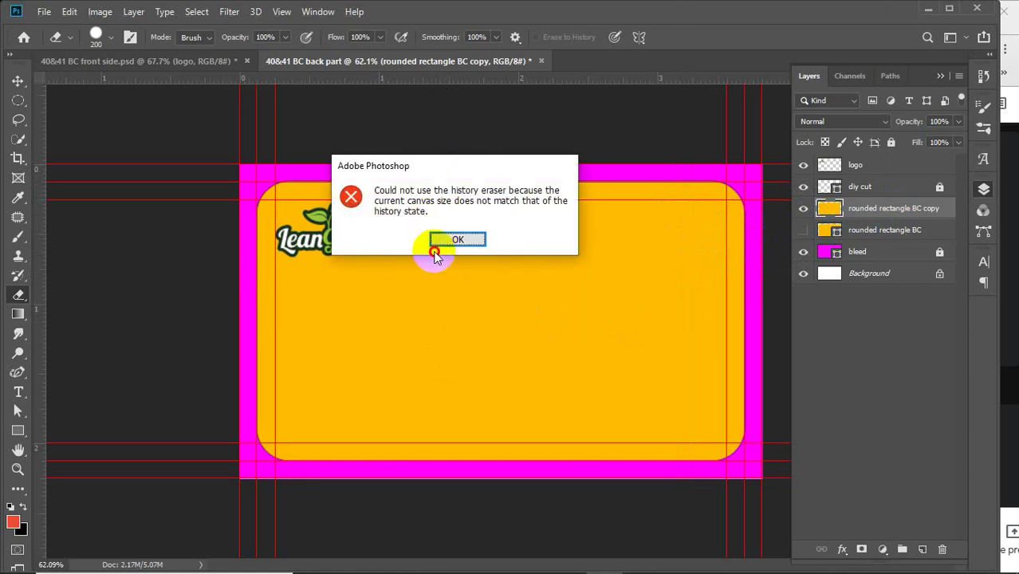
pyautogui.click(449, 238)
pyautogui.moveTo(449, 212); pyautogui.dragTo(450, 271)
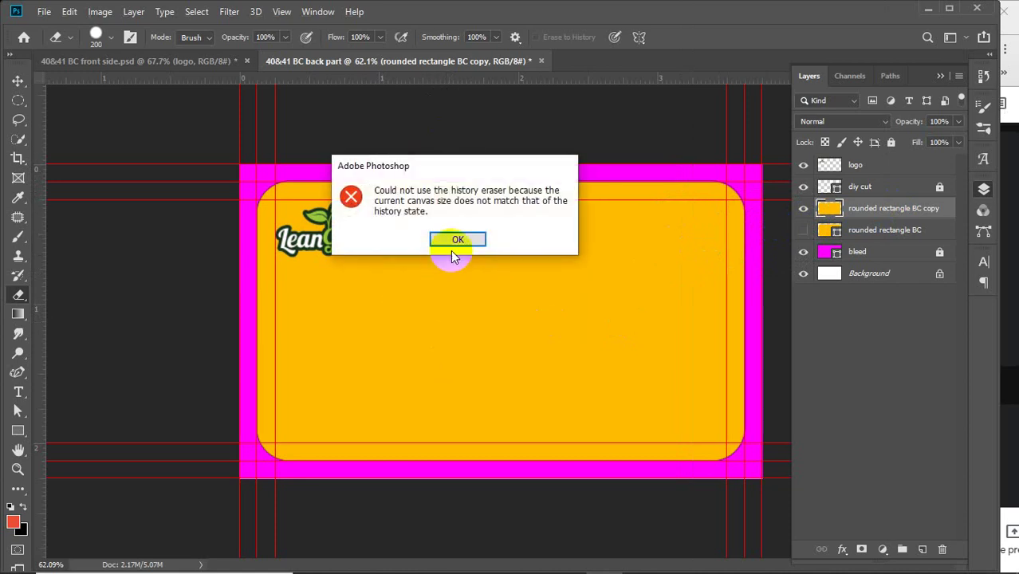
pyautogui.click(451, 241)
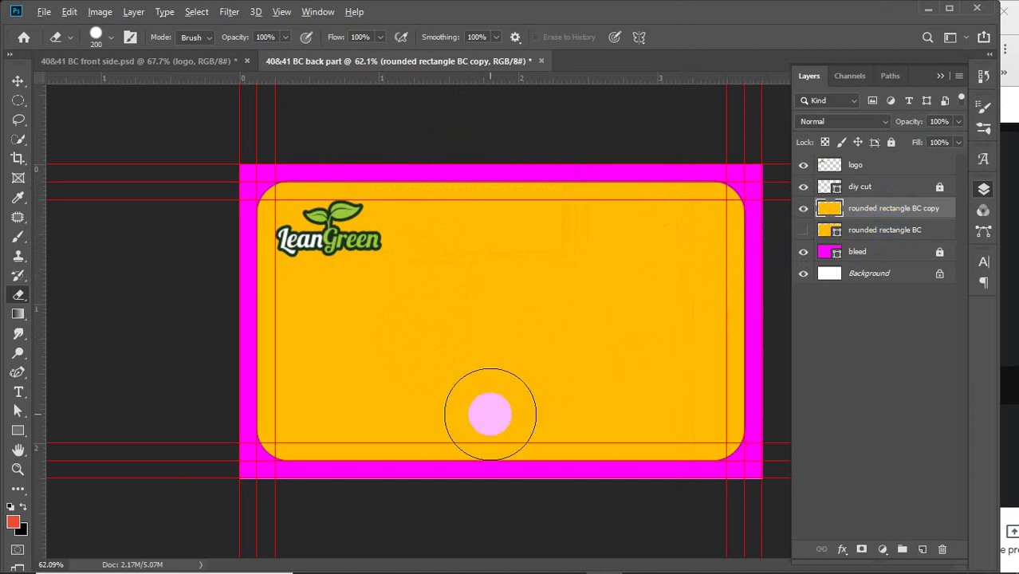
pyautogui.click(463, 421)
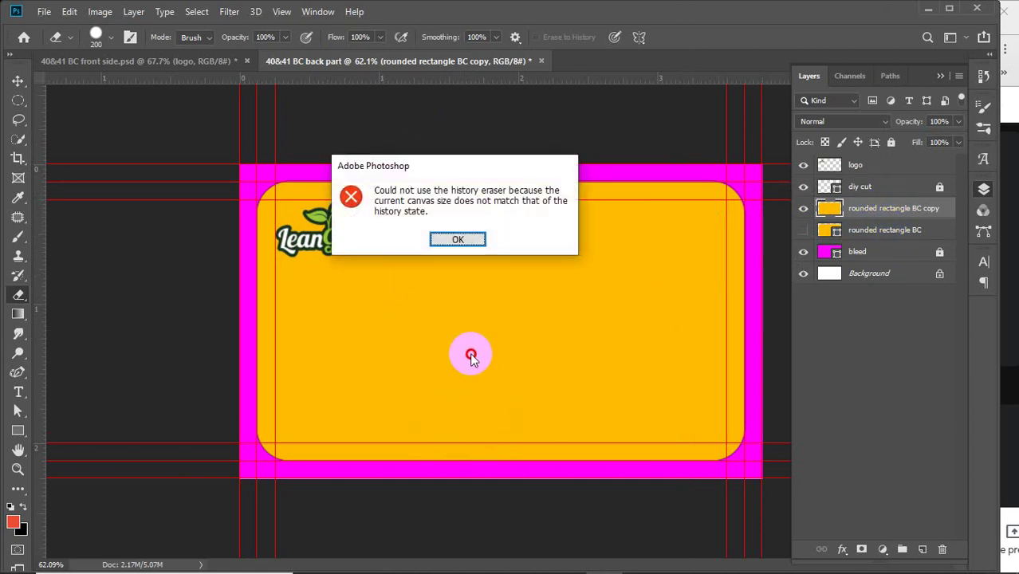
pyautogui.click(456, 241)
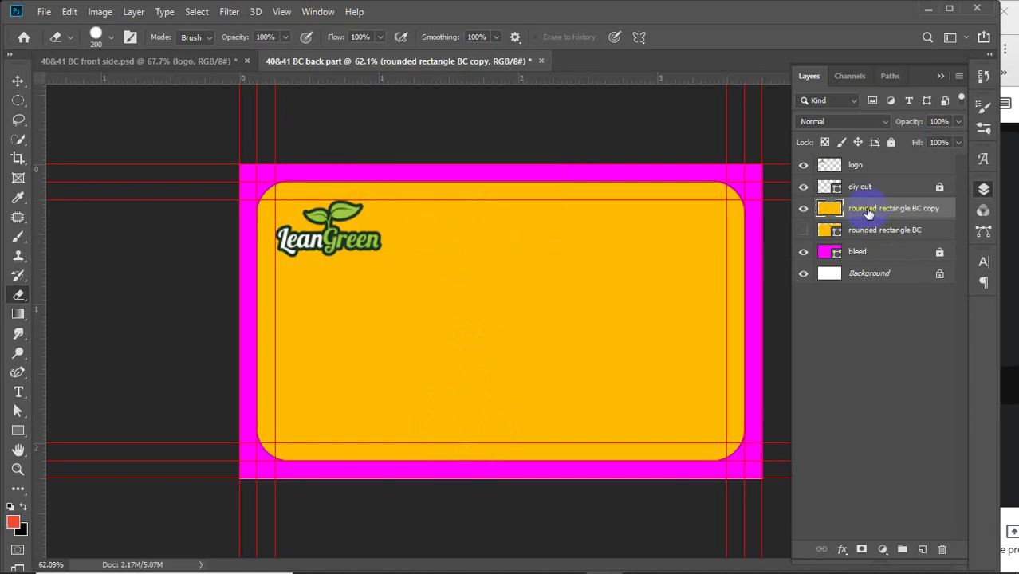
pyautogui.click(803, 231)
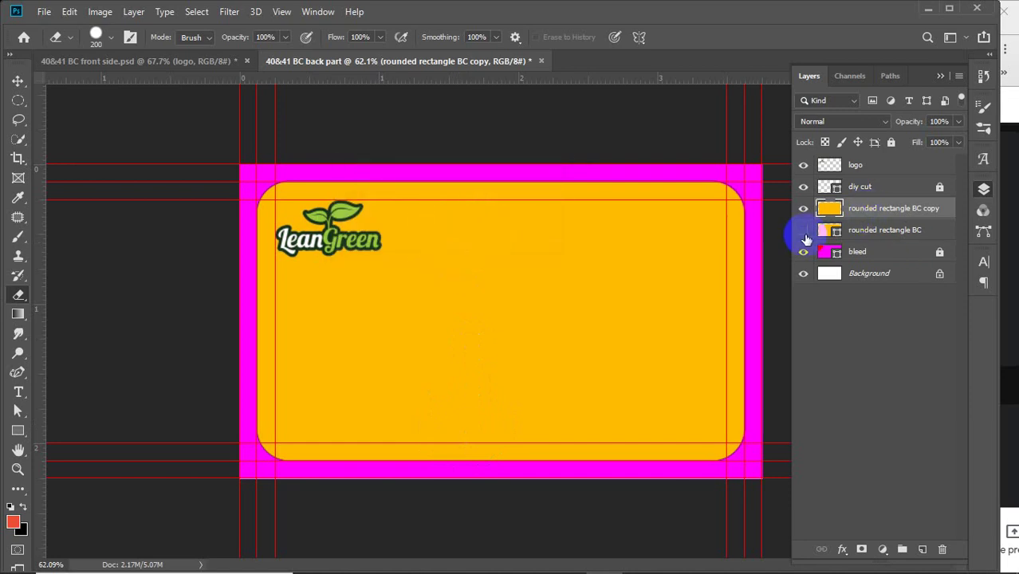
pyautogui.click(19, 294)
pyautogui.click(82, 295)
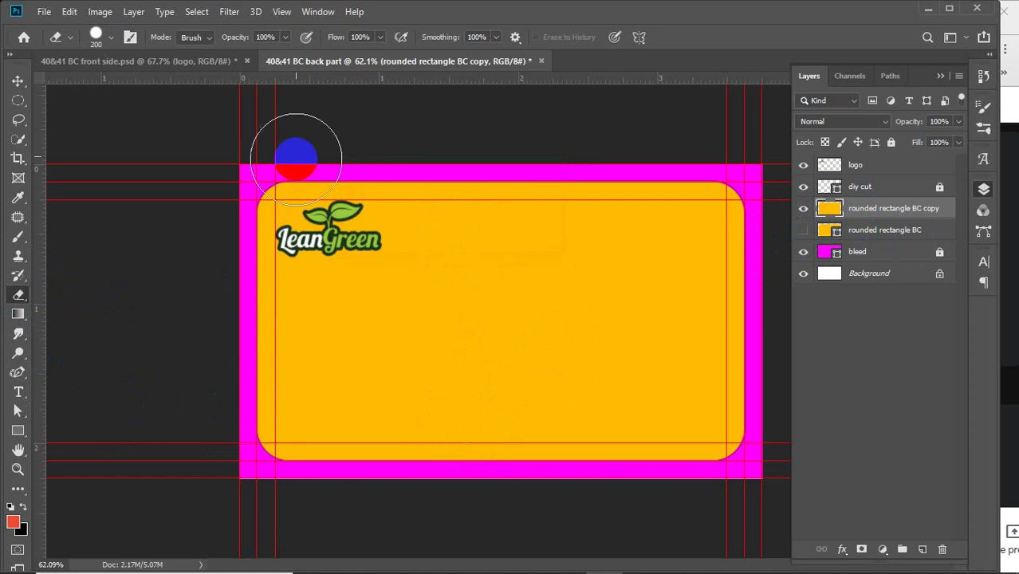
pyautogui.click(209, 39)
pyautogui.click(211, 40)
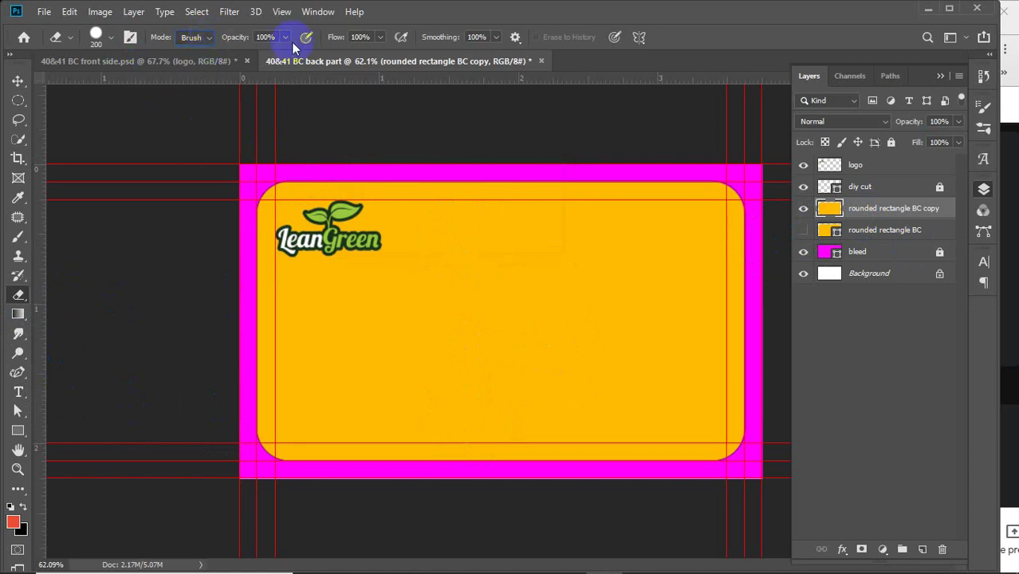
pyautogui.click(465, 398)
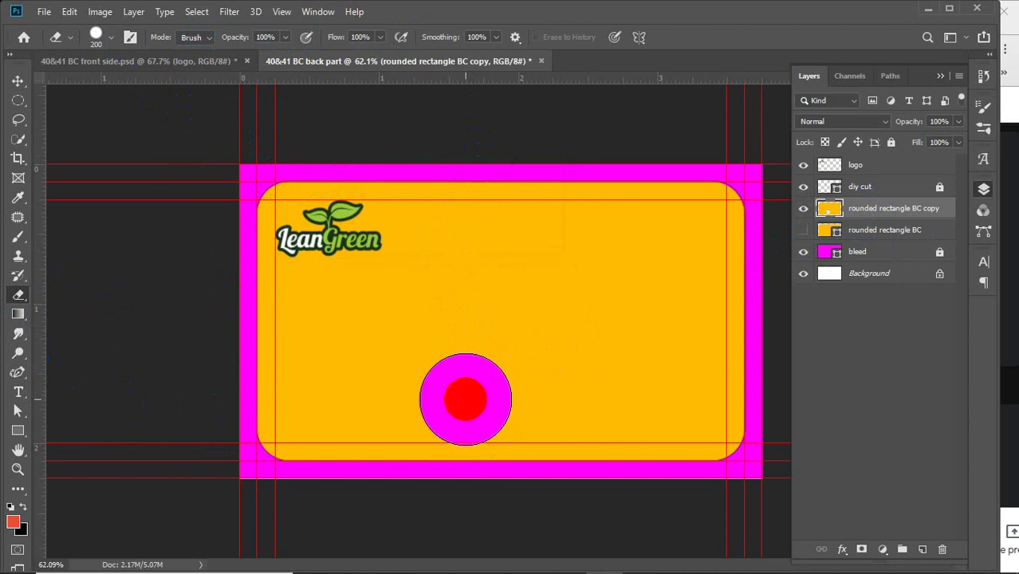
pyautogui.hotkey('ctrl', 'z')
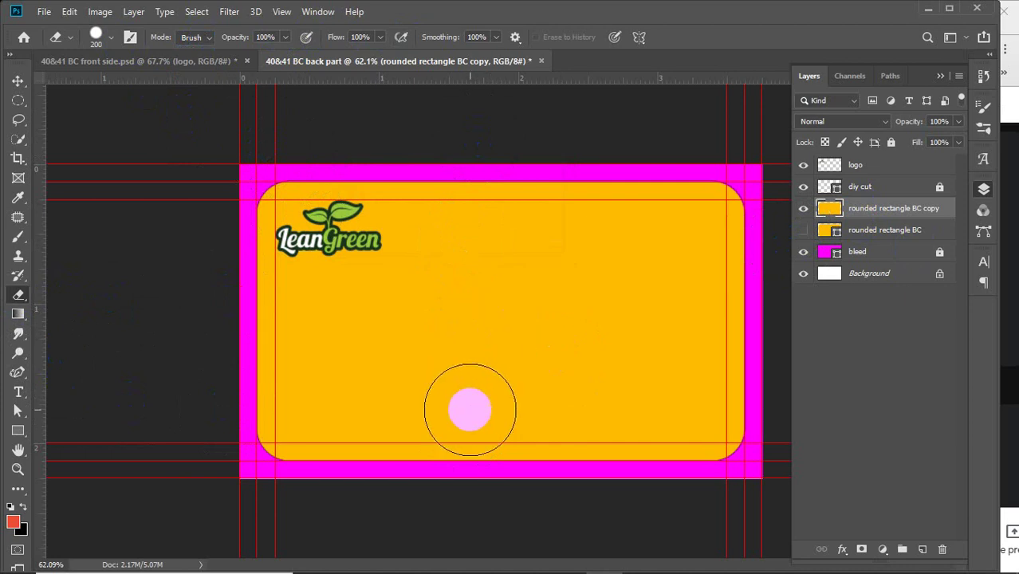
pyautogui.click(463, 416)
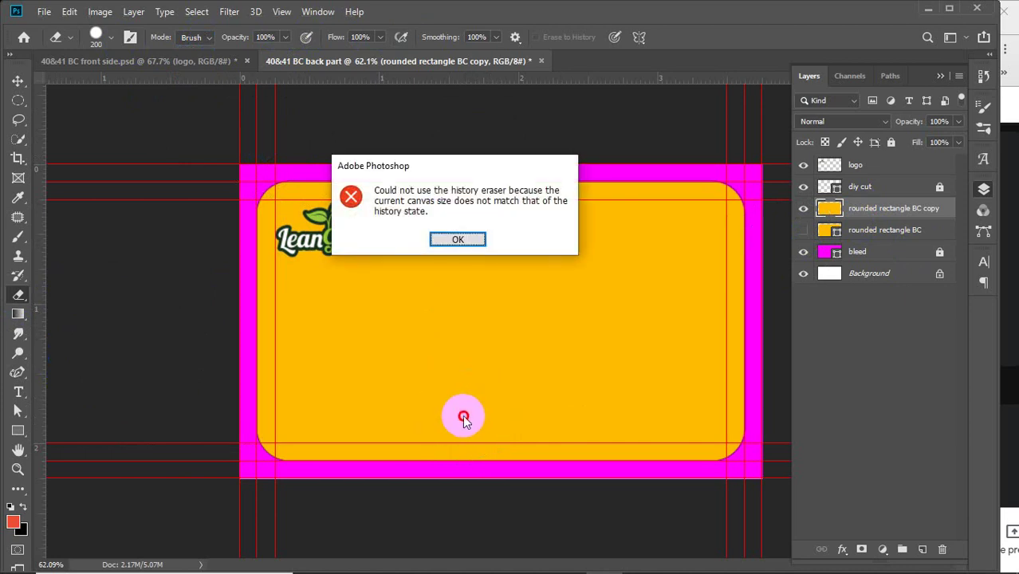
pyautogui.click(442, 246)
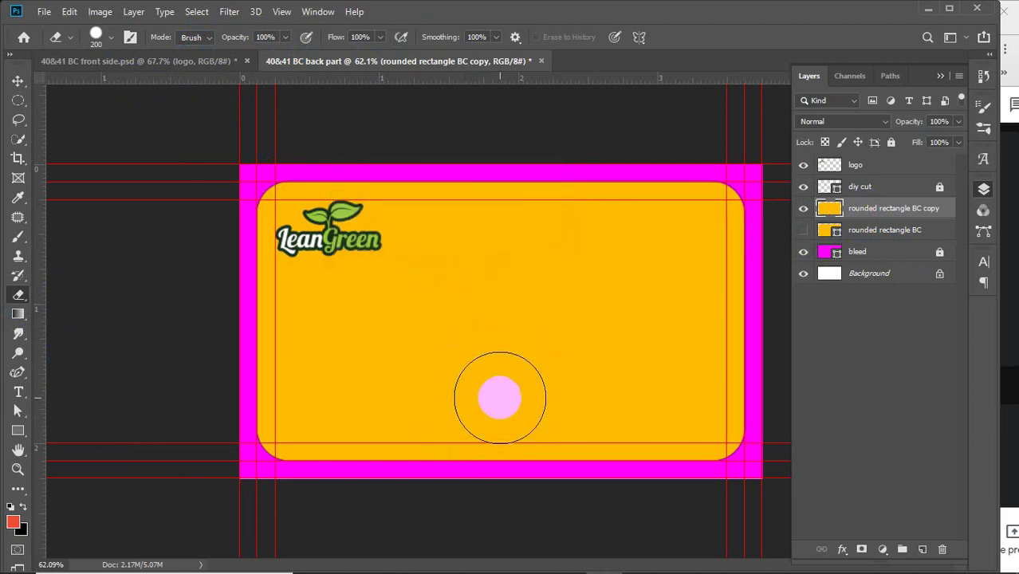
pyautogui.moveTo(508, 425); pyautogui.dragTo(514, 136)
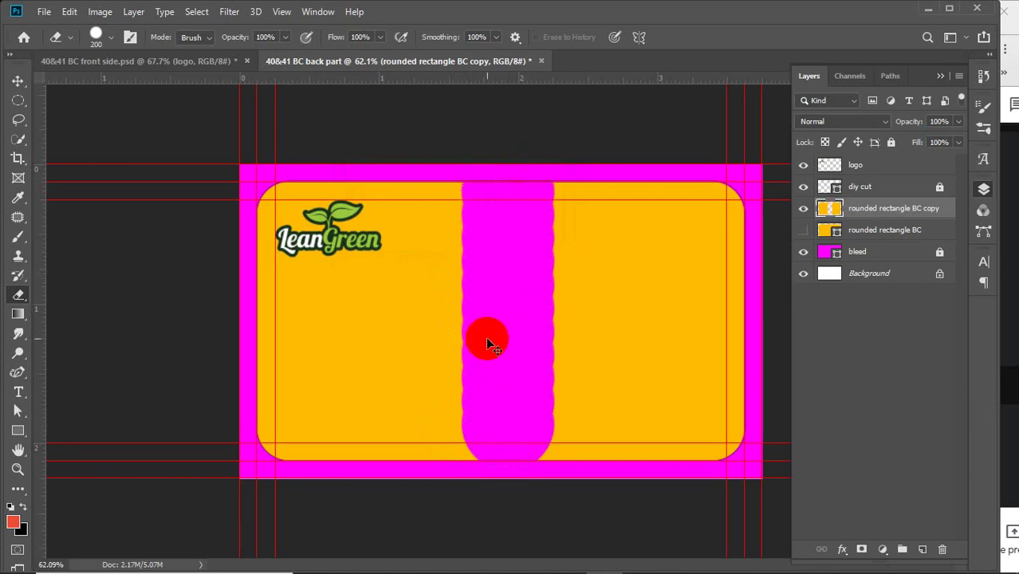
pyautogui.hotkey('ctrl', 'z')
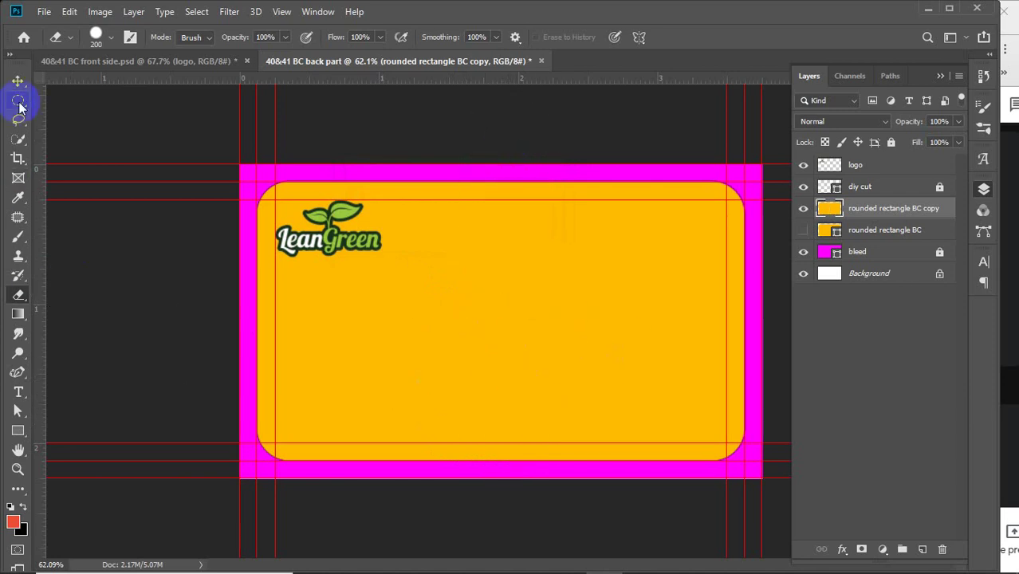
# Select the left half of the card with the Rectangular Marquee, delete it from the rounded rectangle BC copy layer and deselect
pyautogui.rightClick(19, 103)
pyautogui.click(90, 100)
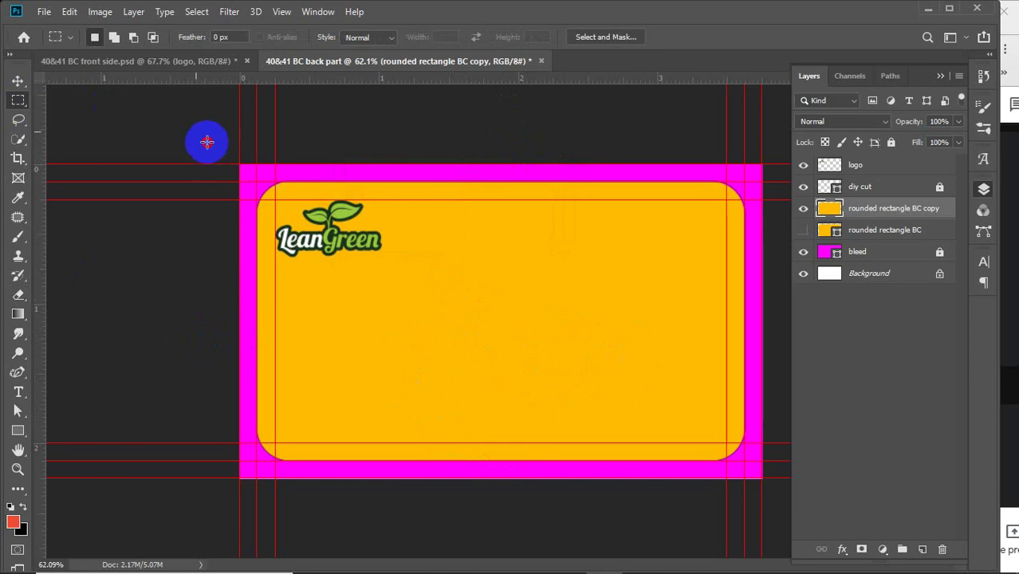
pyautogui.moveTo(206, 142); pyautogui.dragTo(503, 514)
pyautogui.press('Delete')
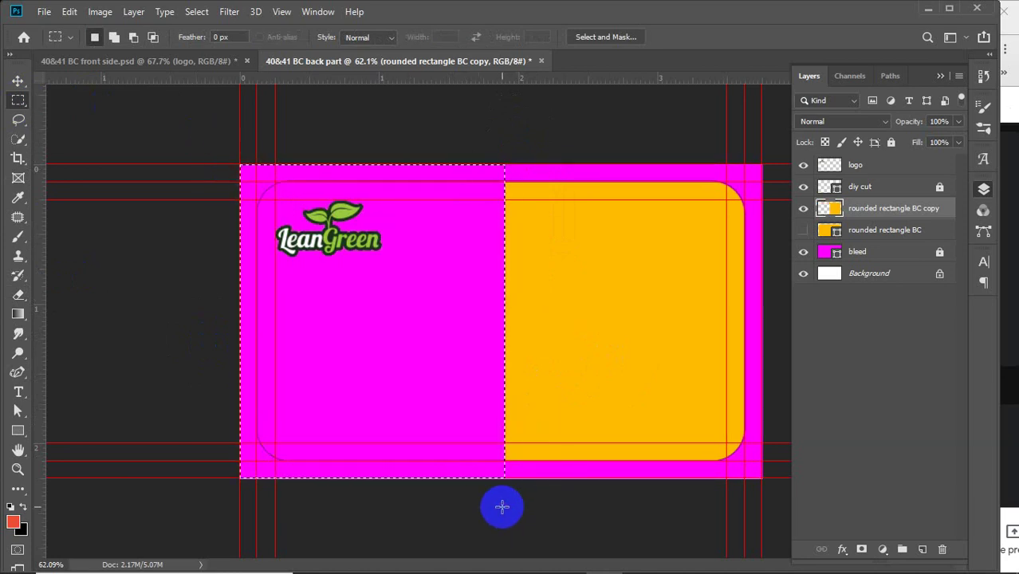
pyautogui.click(501, 507)
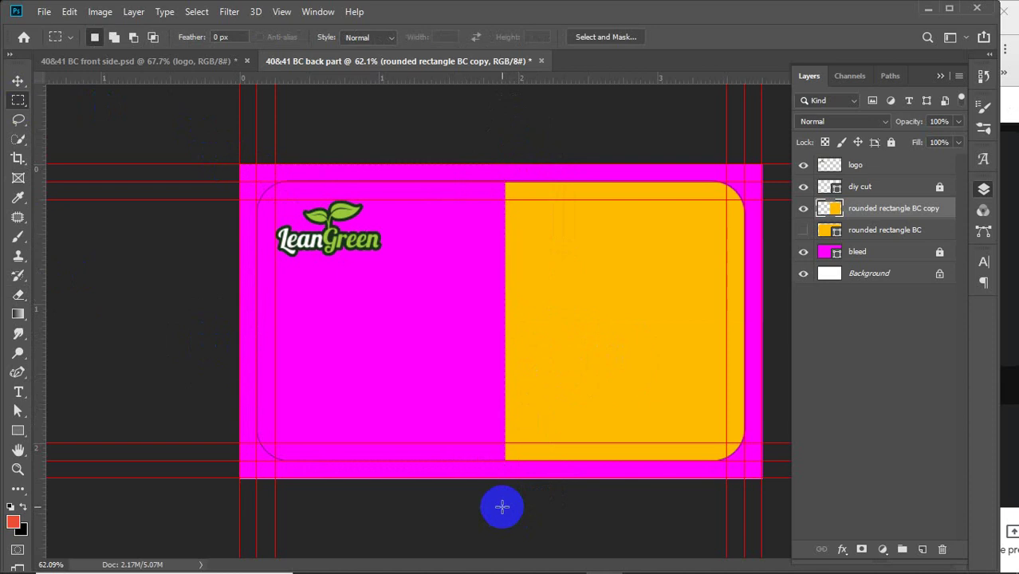
# Set the foreground color to a slightly darker shade of the green sampled from the logo's leaf
pyautogui.press('v')
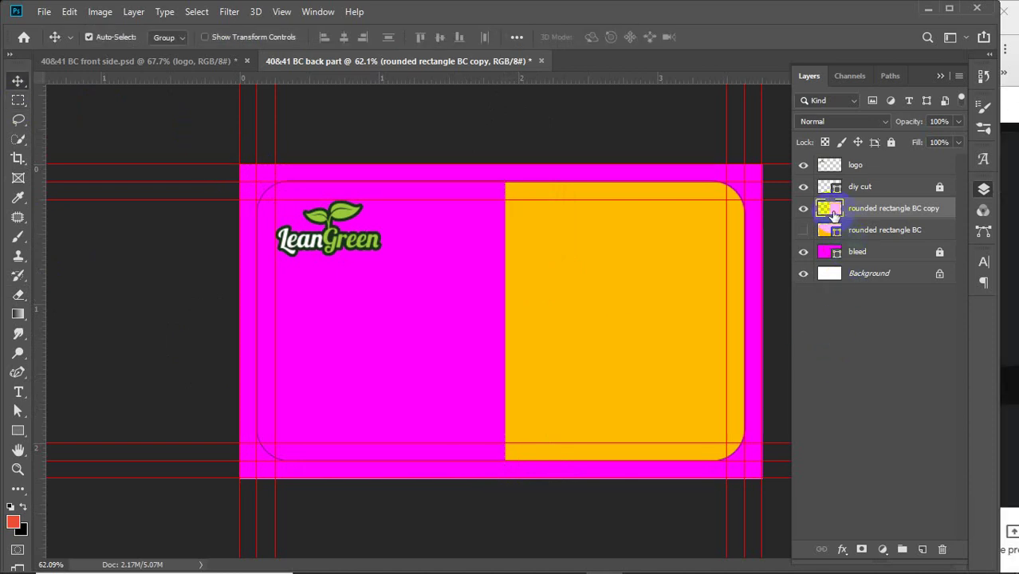
pyautogui.click(10, 542)
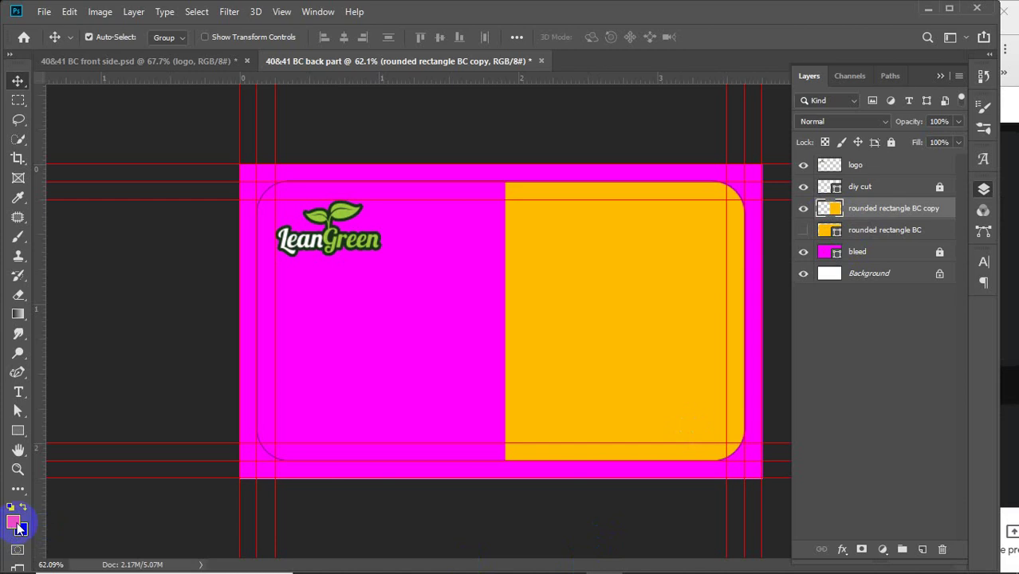
pyautogui.click(13, 522)
pyautogui.moveTo(426, 230); pyautogui.dragTo(439, 200)
pyautogui.click(627, 164)
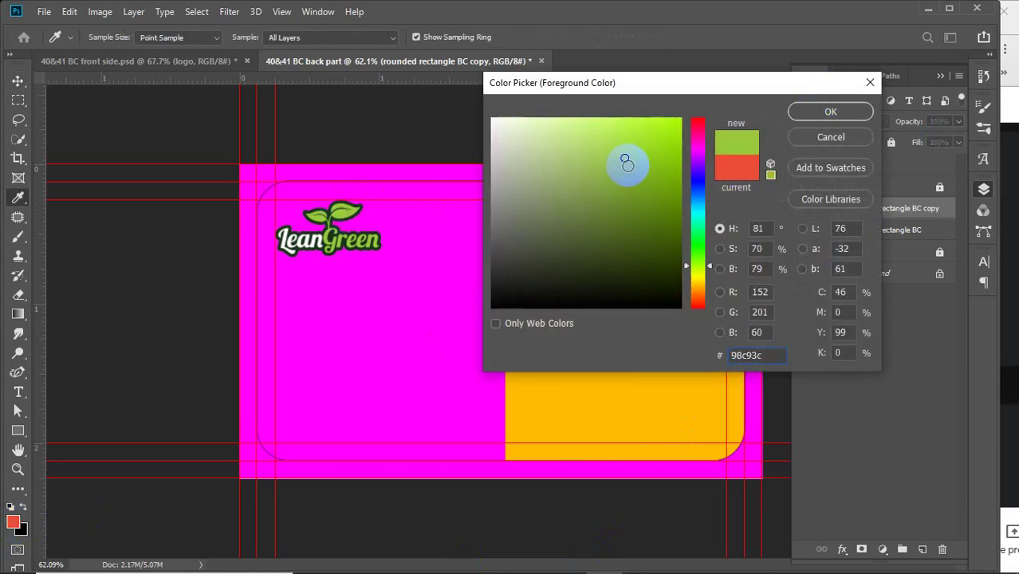
pyautogui.moveTo(626, 165)
pyautogui.mouseDown()
pyautogui.moveTo(646, 178)
pyautogui.moveTo(632, 176)
pyautogui.mouseUp()
pyautogui.click(809, 111)
pyautogui.press('v')
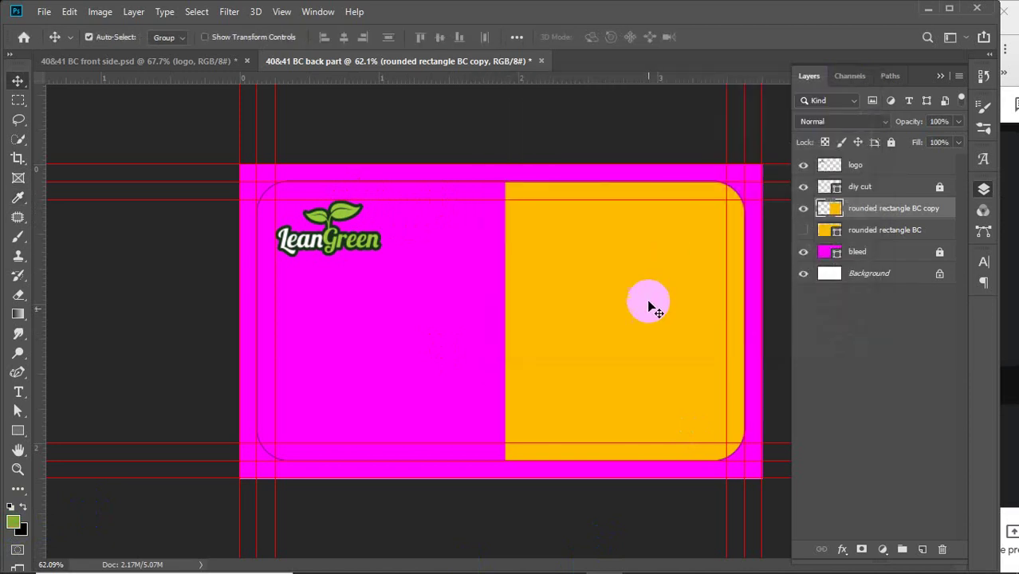
# Fill the remaining half of the rounded rectangle BC copy with the green foreground color and show the original rounded rectangle BC layer
pyautogui.click(807, 219)
pyautogui.keyDown('ctrl'); pyautogui.click(834, 209); pyautogui.keyUp('ctrl')
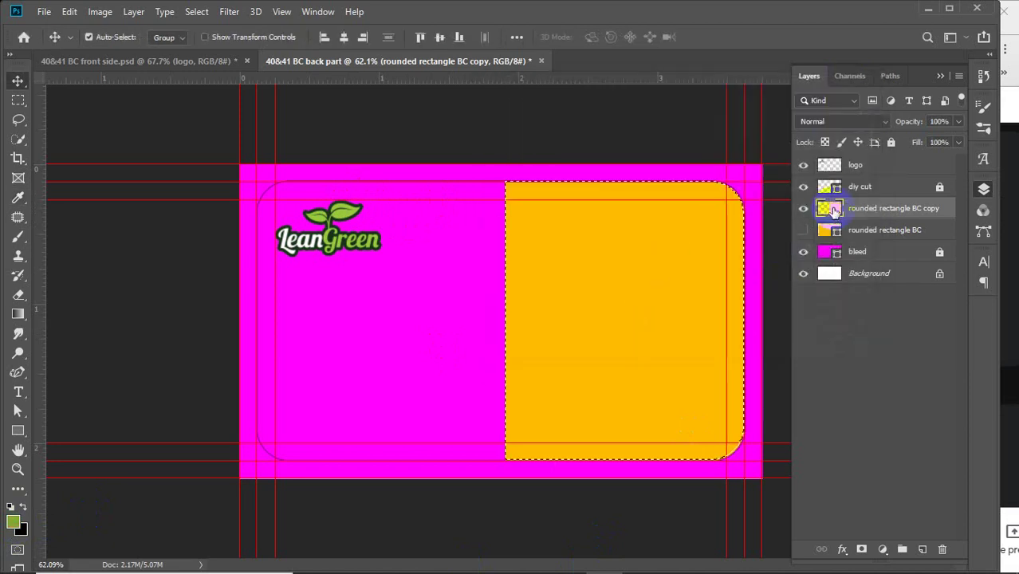
pyautogui.hotkey('alt', 'BackSpace')
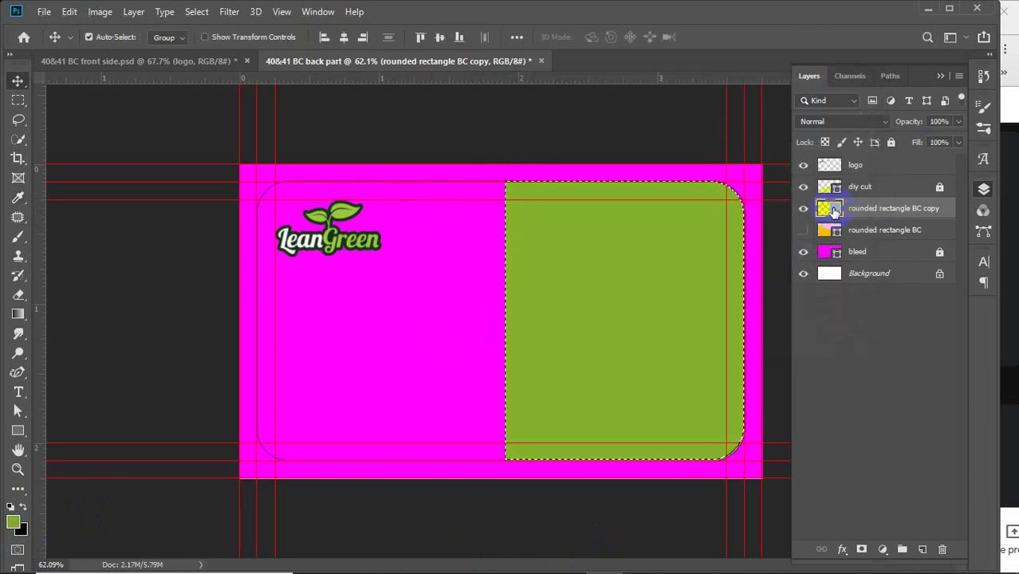
pyautogui.hotkey('ctrl', 'd')
pyautogui.click(803, 230)
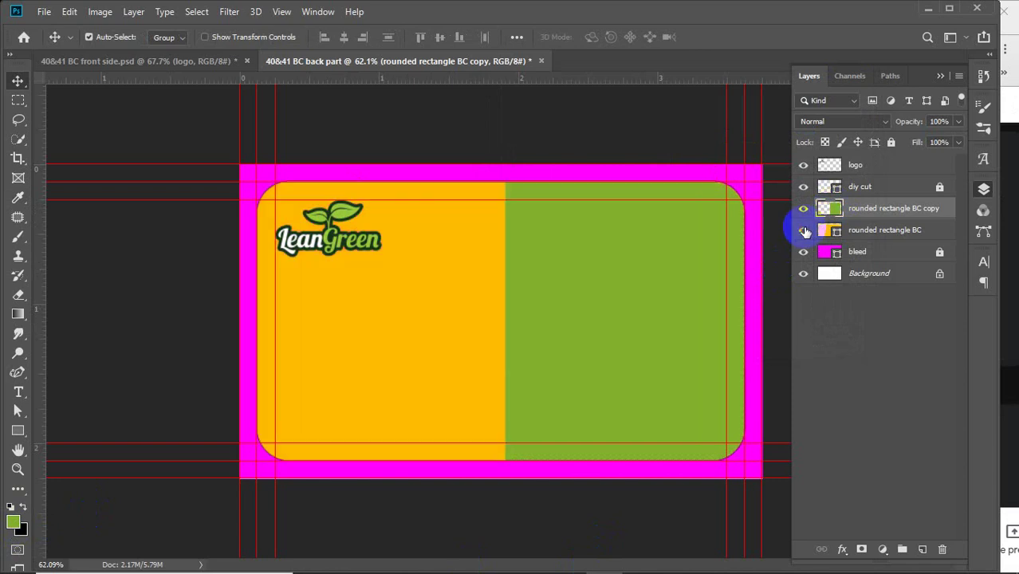
# Rename the rounded rectangle BC copy layer as green part
pyautogui.doubleClick(886, 208)
pyautogui.write('green part')
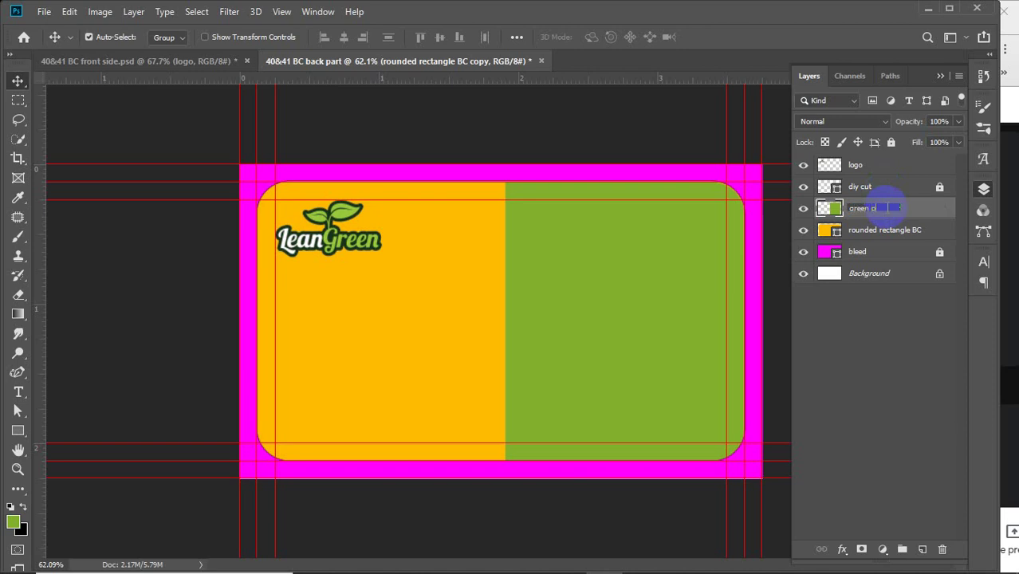
pyautogui.press('Return')
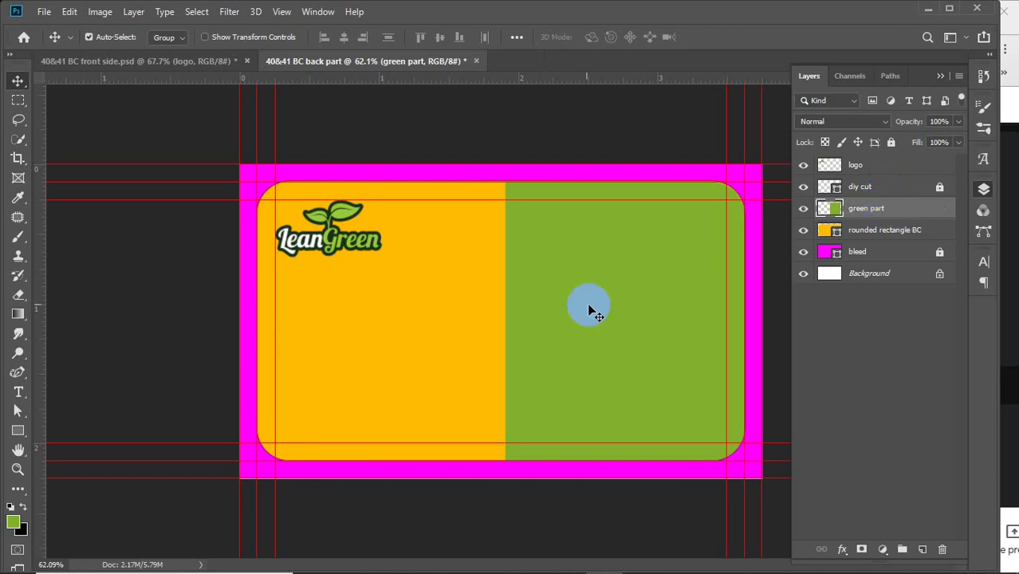
# Narrow the application window and move the Lean Green logo slightly down and inward from the card's corner
pyautogui.moveTo(997, 402); pyautogui.dragTo(918, 410)
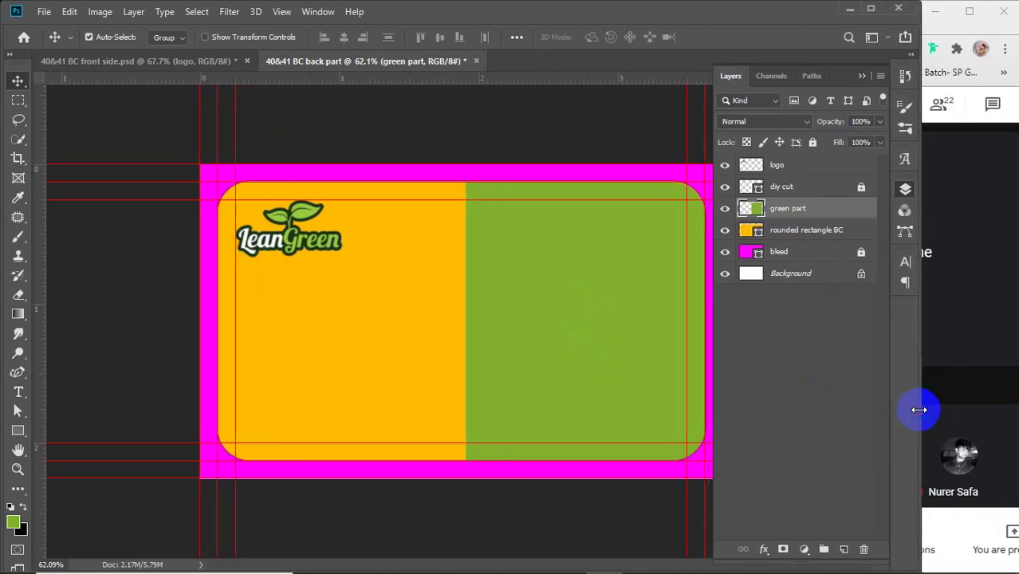
pyautogui.click(448, 121)
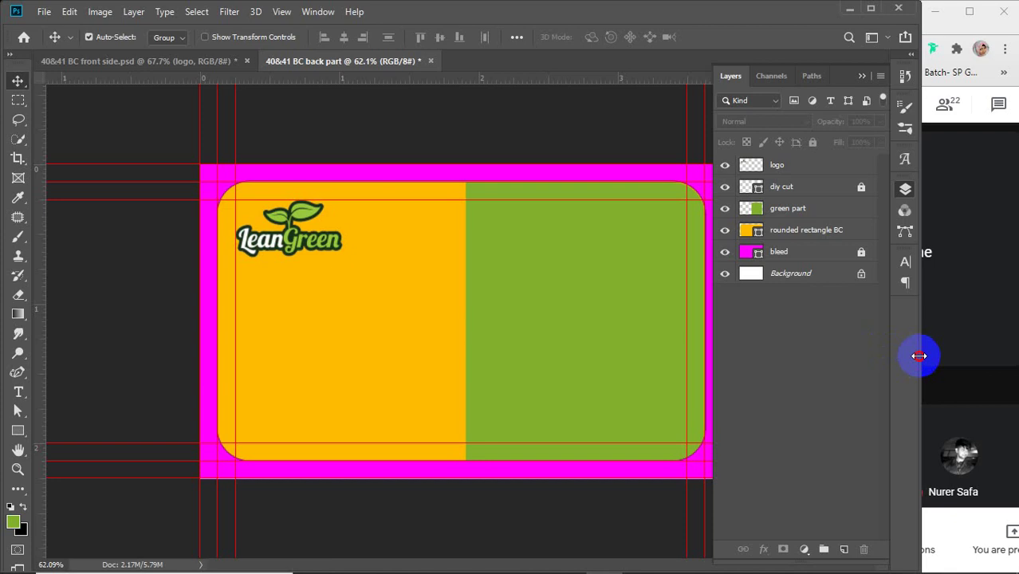
pyautogui.moveTo(918, 355); pyautogui.dragTo(926, 355)
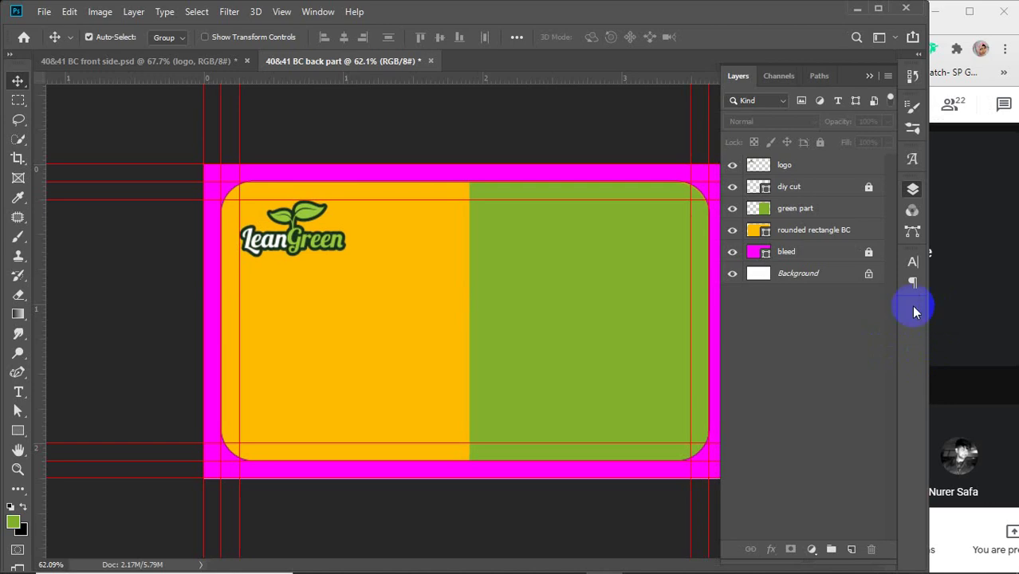
pyautogui.moveTo(318, 250); pyautogui.dragTo(353, 266)
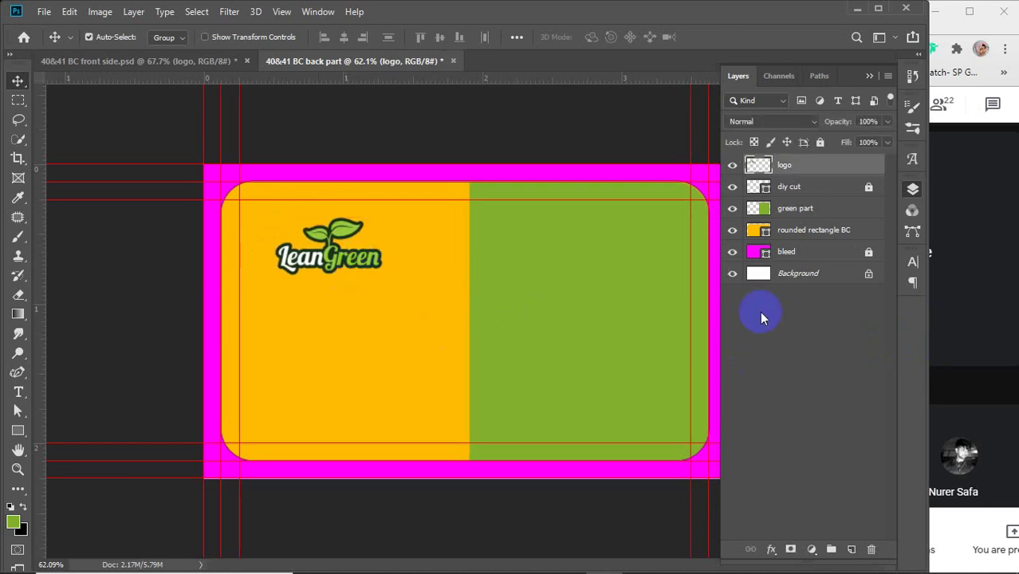
pyautogui.click(814, 351)
# Add a "Your Name" text line in the upper area of the card's green half
pyautogui.click(18, 391)
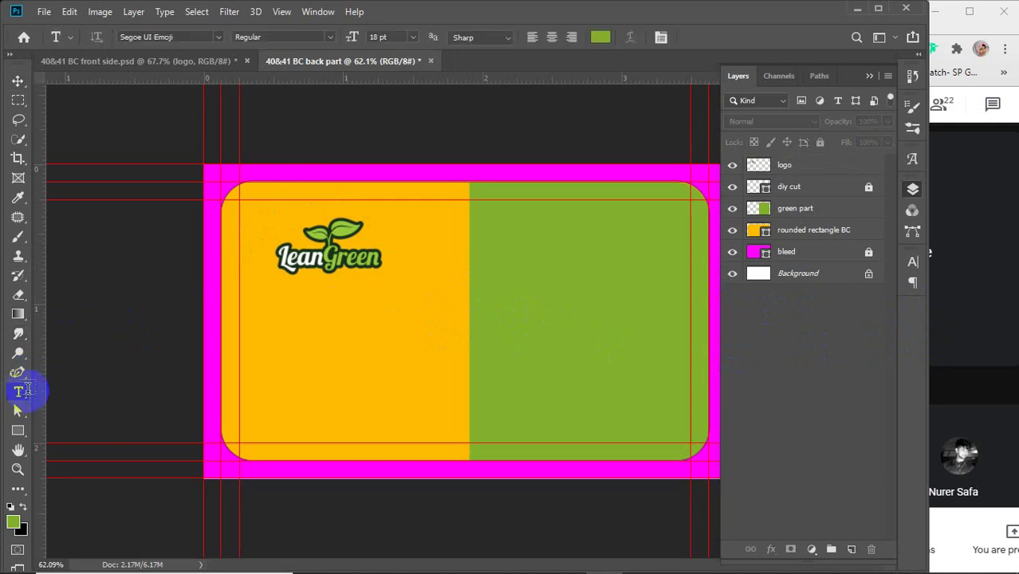
pyautogui.click(534, 289)
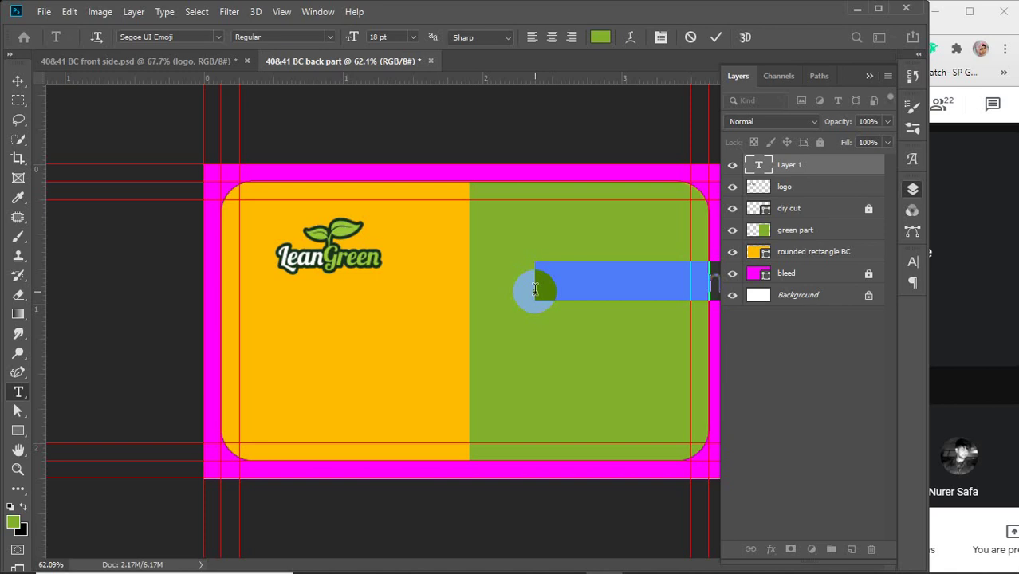
pyautogui.write('Sa')
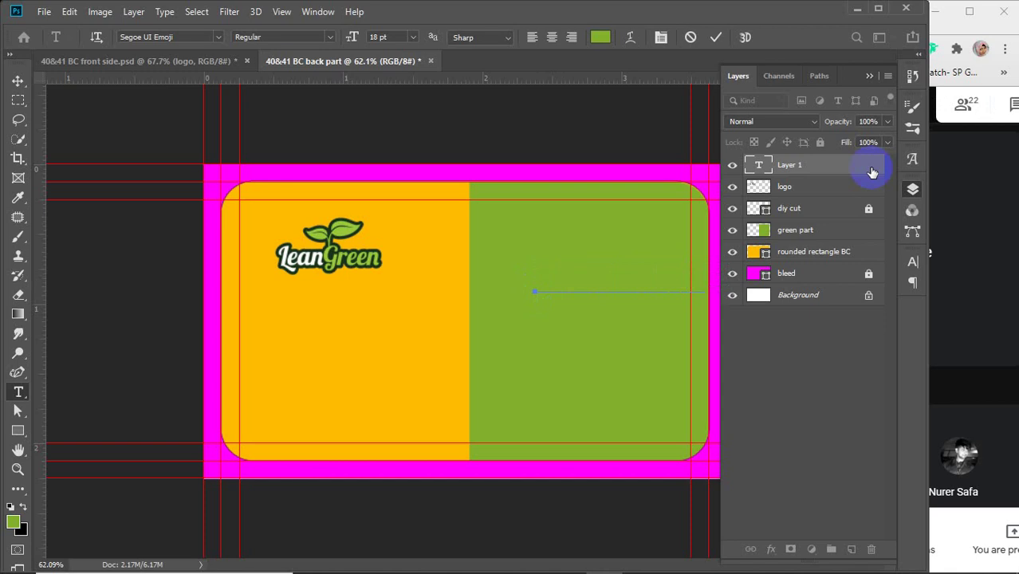
pyautogui.click(835, 170)
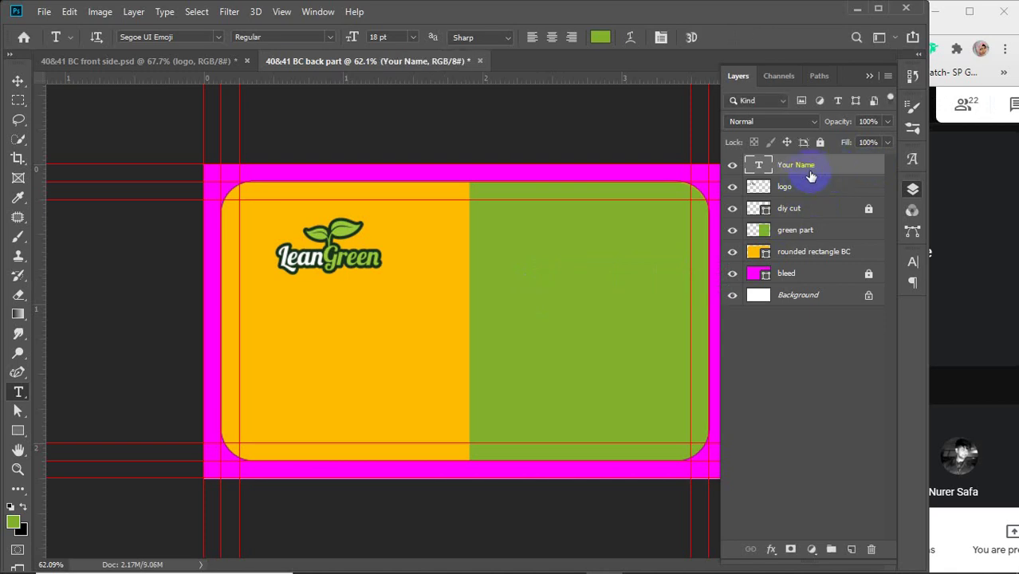
# Change the color of the "Your Name" text to white (ffffff)
pyautogui.click(912, 261)
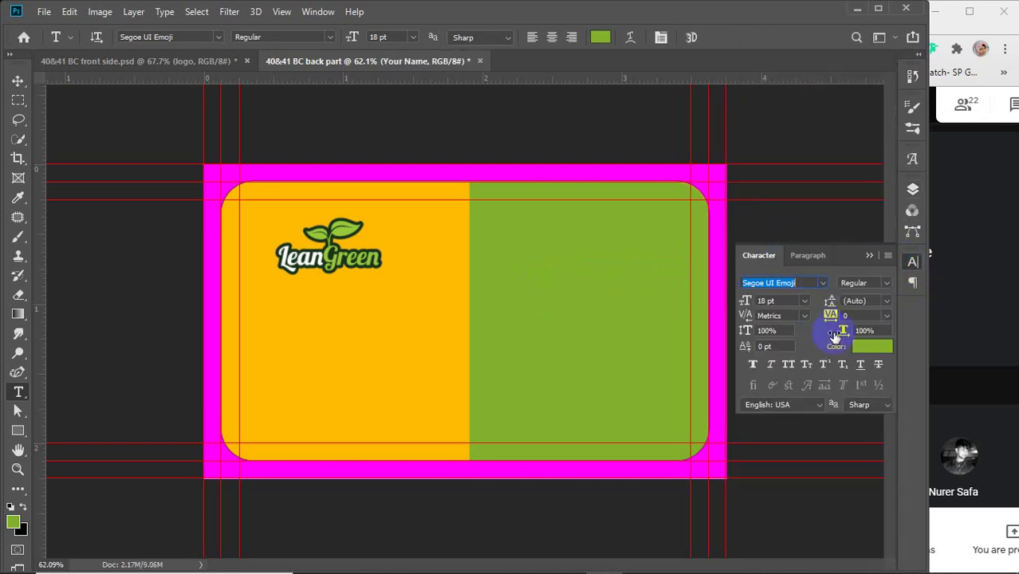
pyautogui.click(871, 346)
pyautogui.click(565, 209)
pyautogui.moveTo(565, 210); pyautogui.dragTo(482, 102)
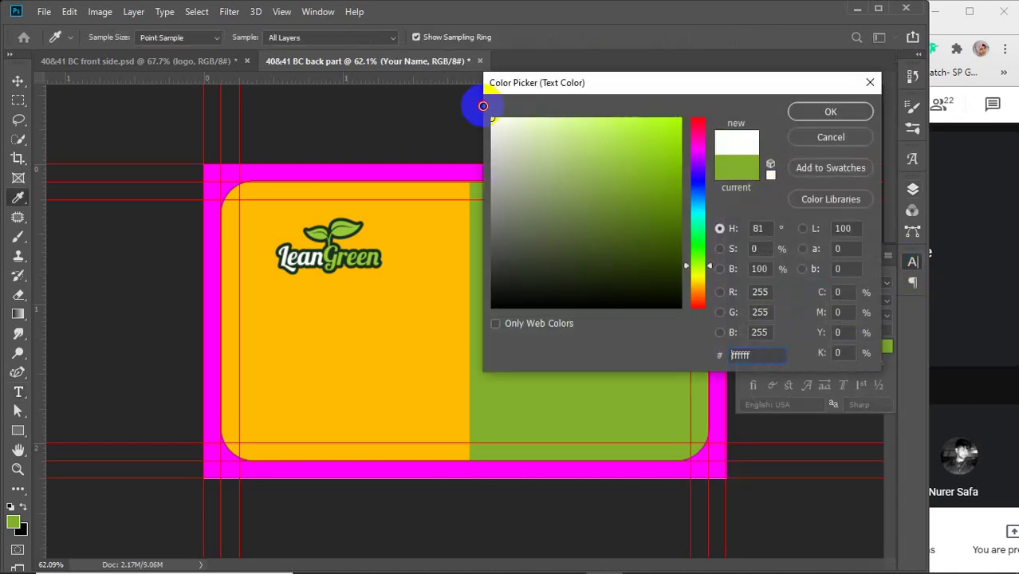
pyautogui.click(829, 112)
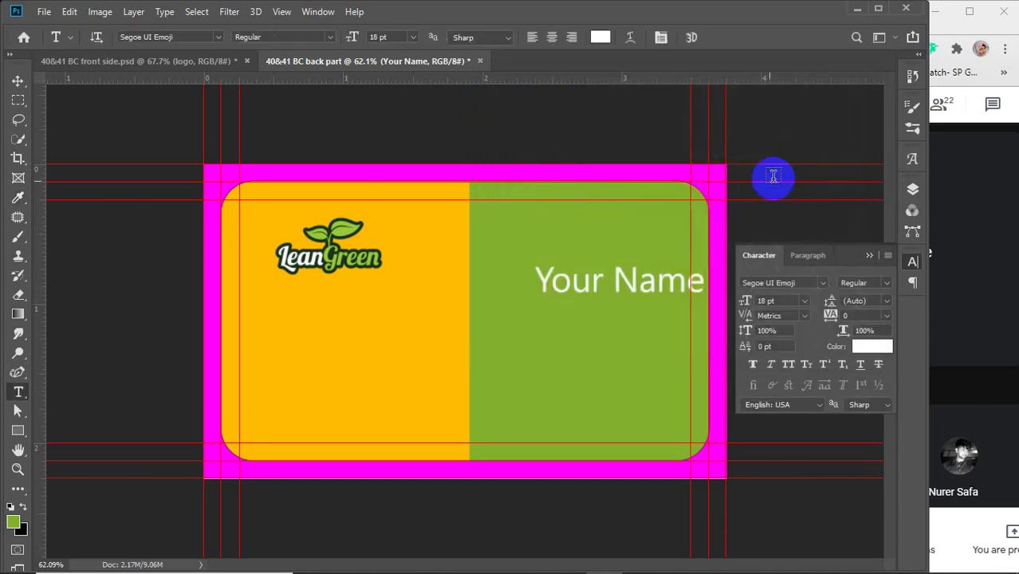
# Set the "Your Name" text's font to Montserrat in the SemiBold style
pyautogui.click(821, 284)
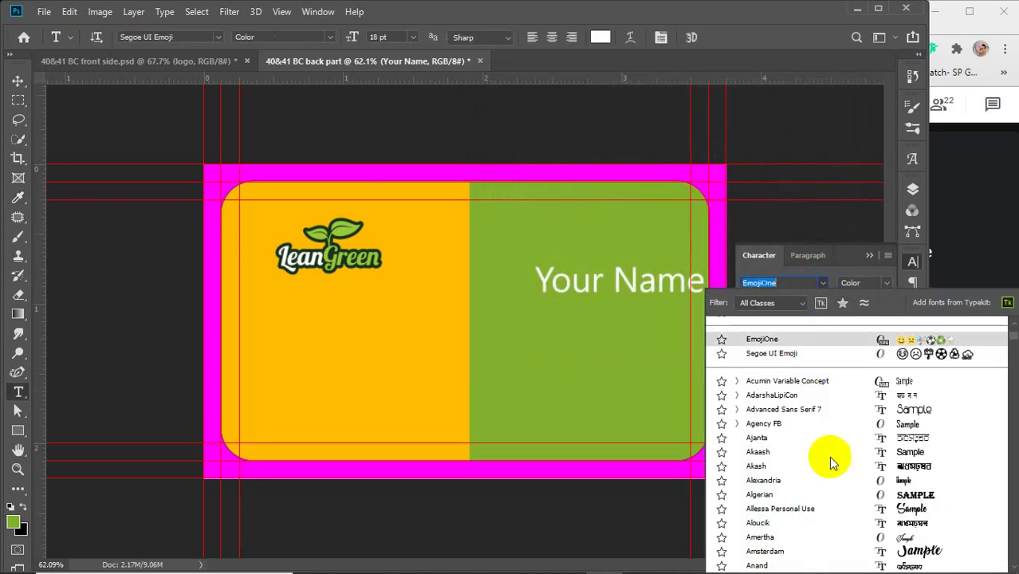
pyautogui.scroll(5, 828, 456)
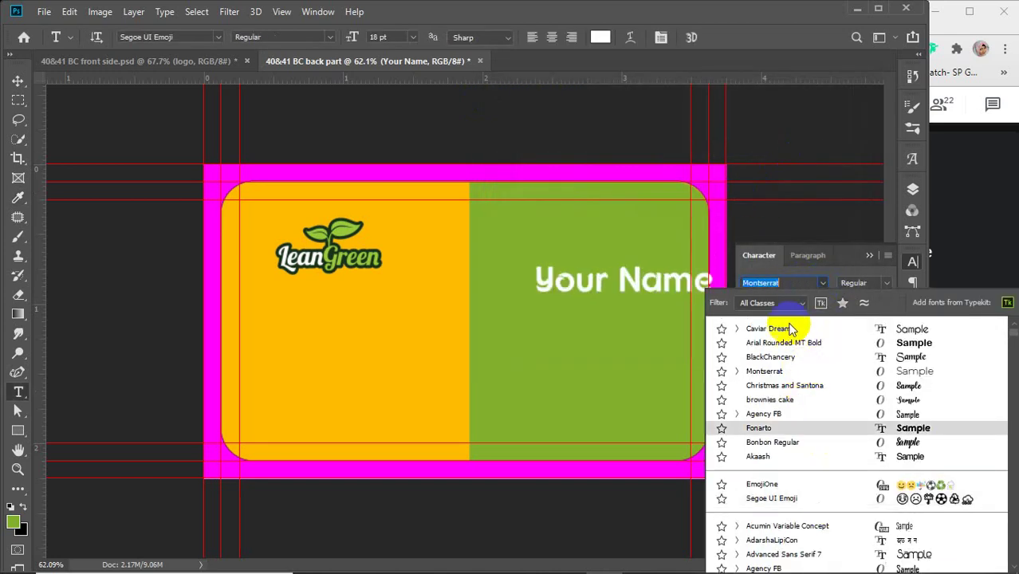
pyautogui.click(837, 372)
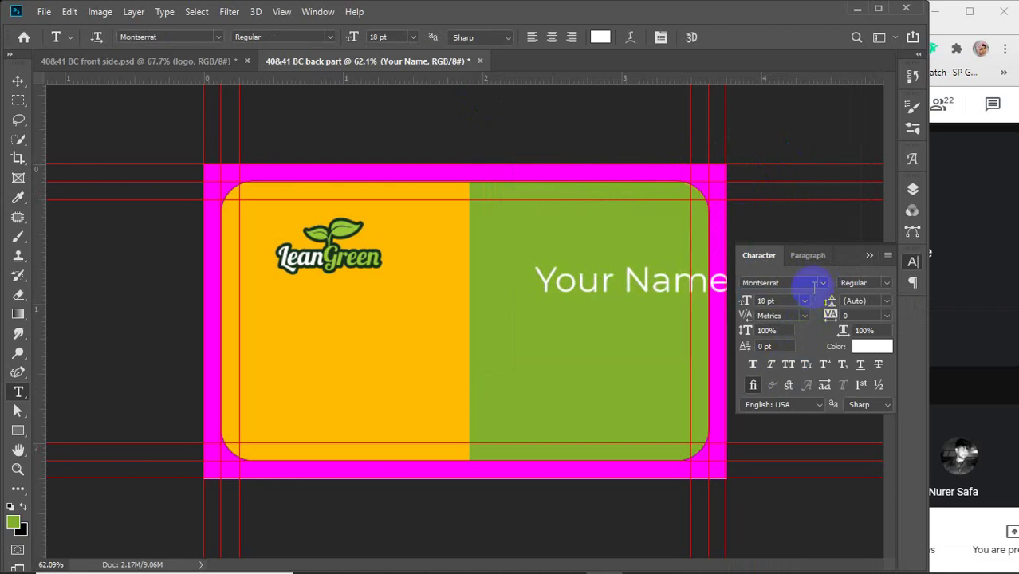
pyautogui.click(823, 284)
pyautogui.click(823, 283)
pyautogui.click(889, 283)
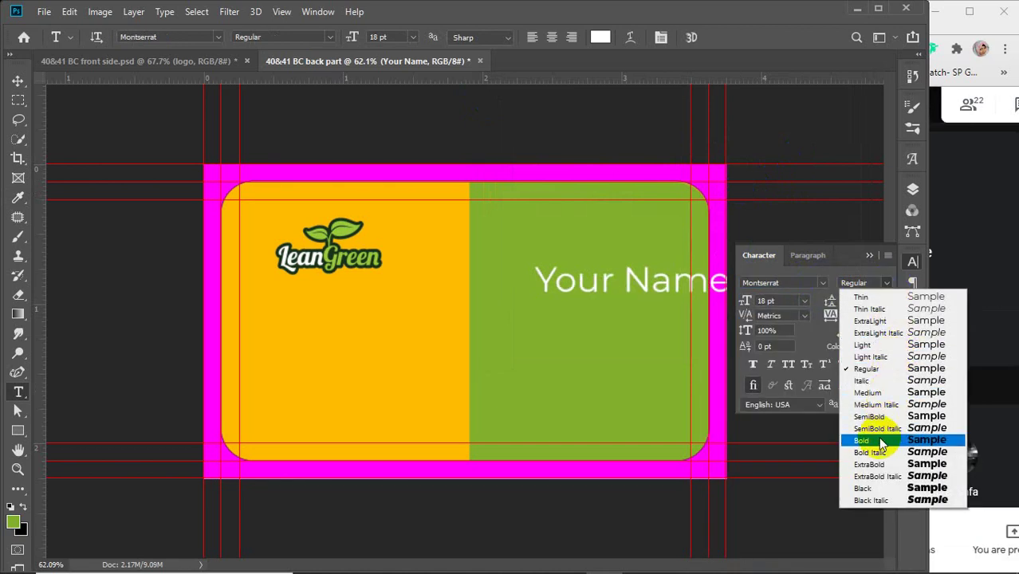
pyautogui.click(876, 441)
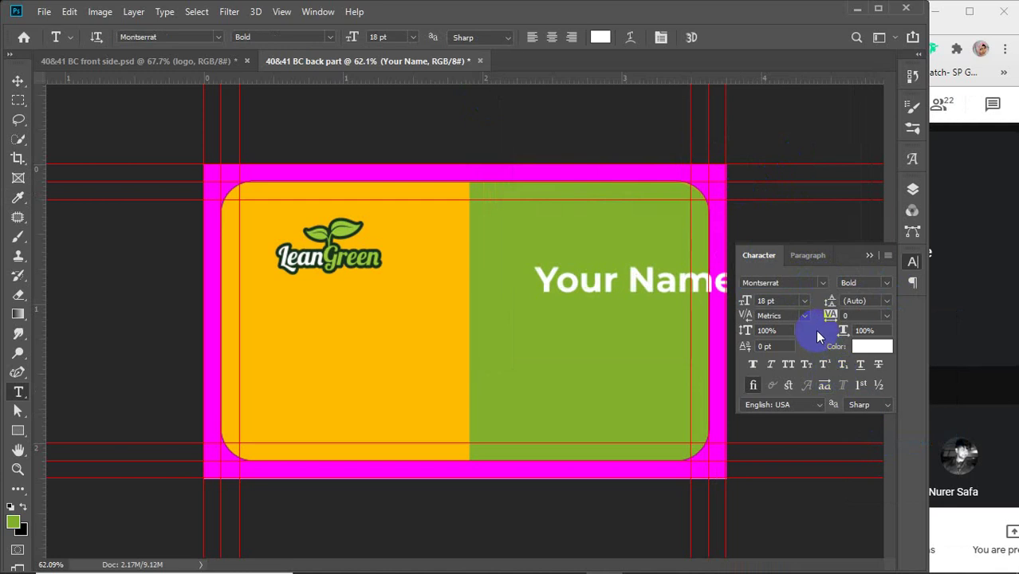
pyautogui.click(882, 283)
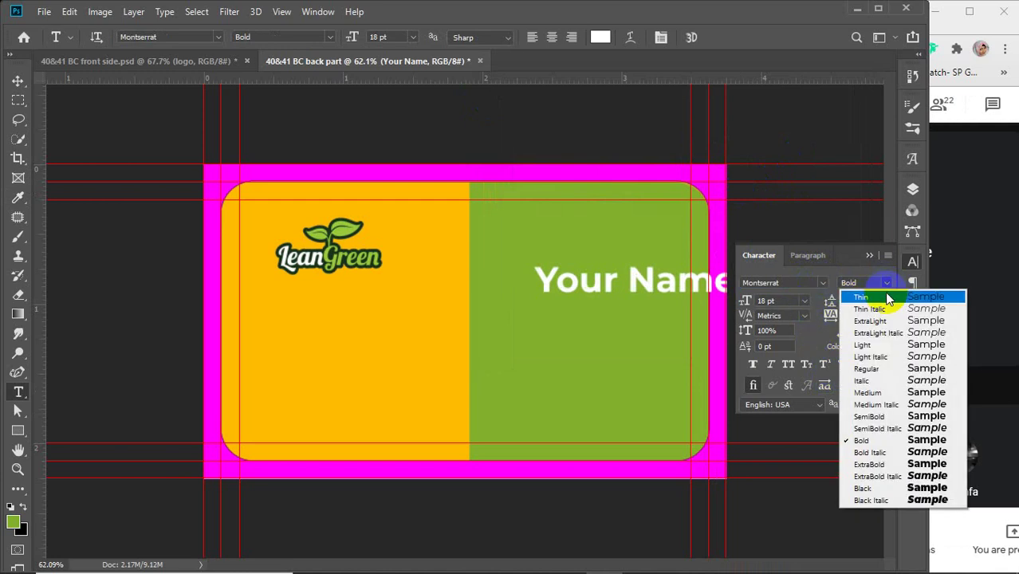
pyautogui.click(877, 416)
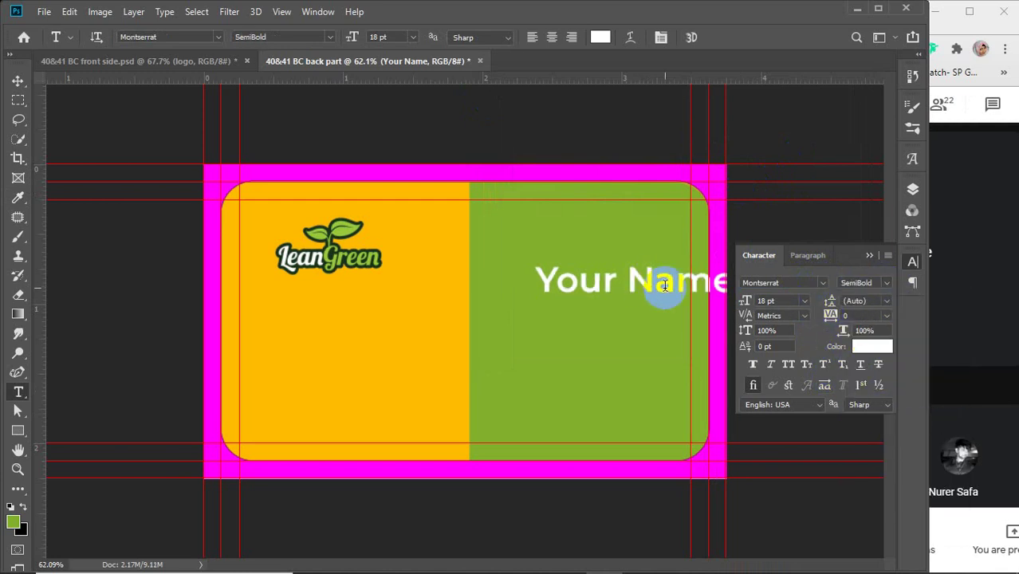
# Move the "Your Name" text fully inside the green half near its upper edge and set its size to 15 pt
pyautogui.click(18, 81)
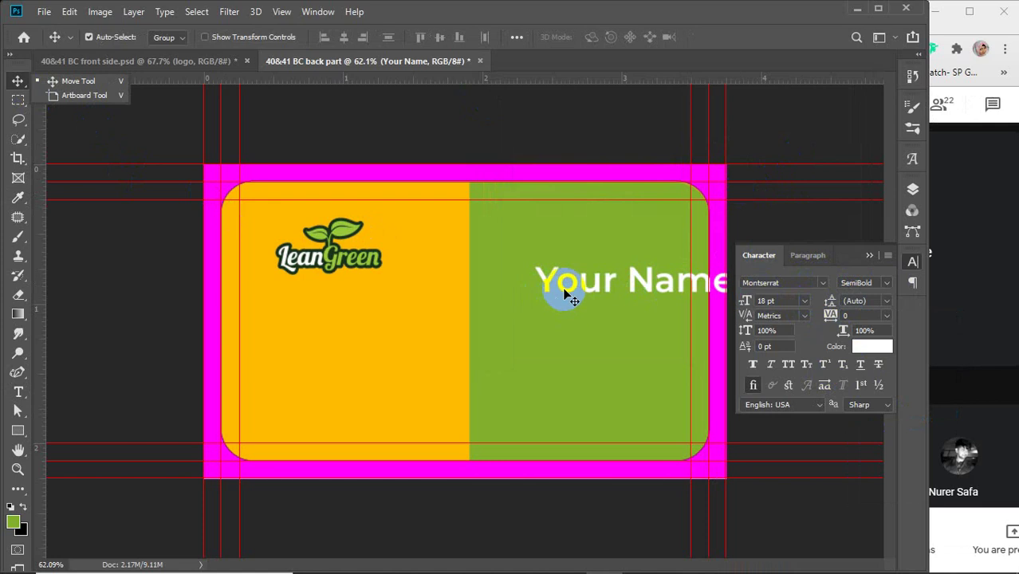
pyautogui.moveTo(555, 292); pyautogui.dragTo(507, 235)
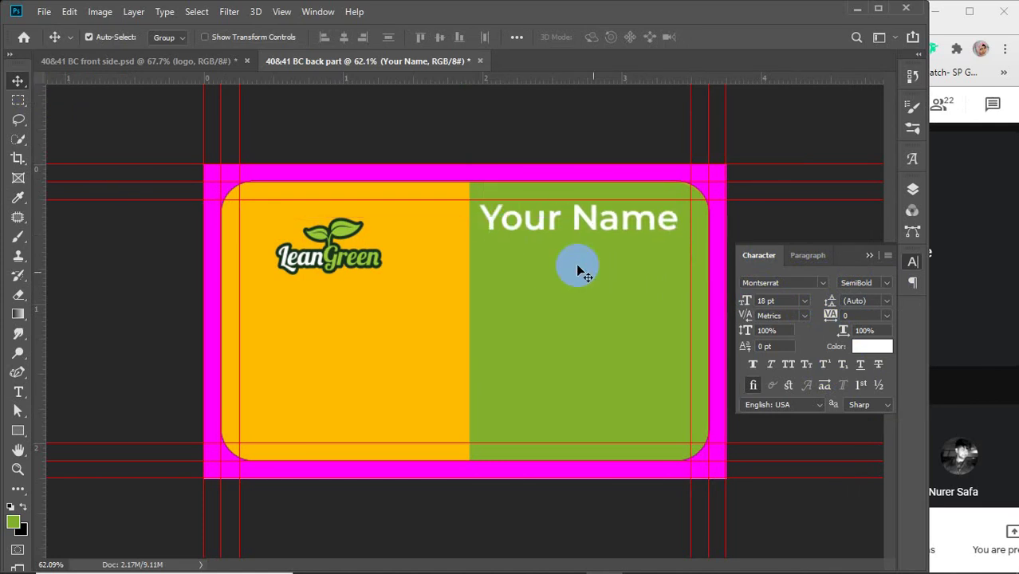
pyautogui.click(804, 301)
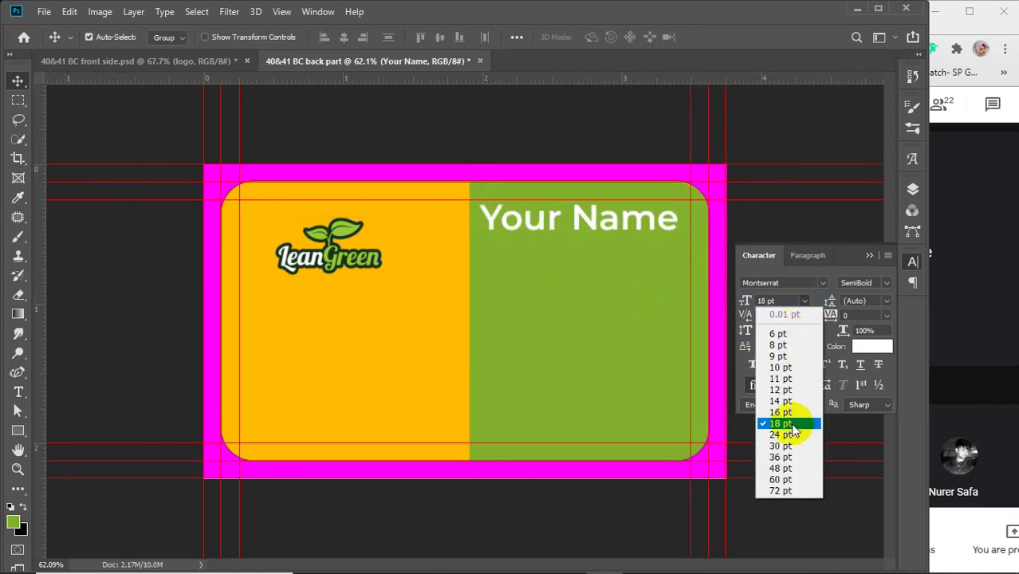
pyautogui.click(779, 400)
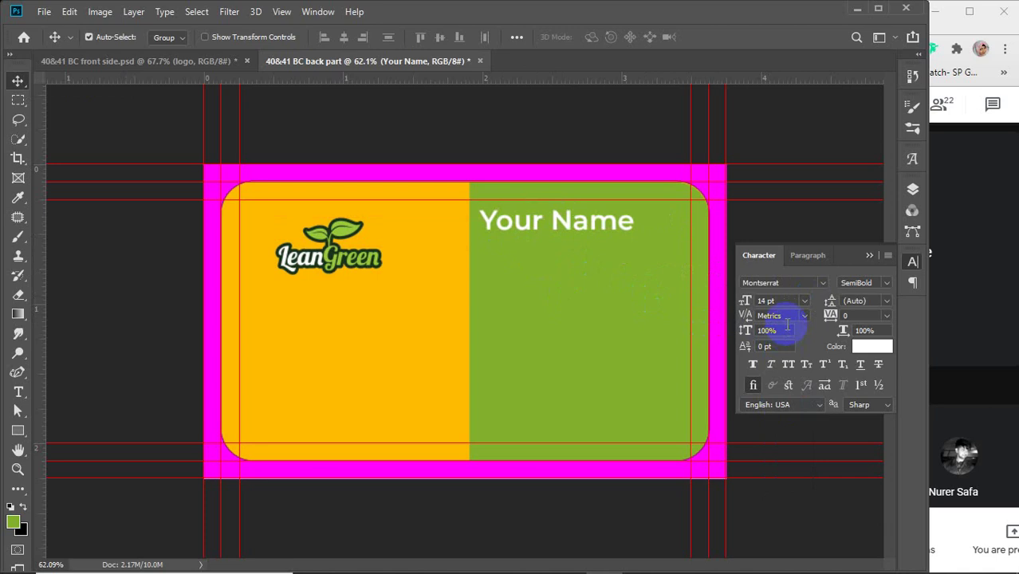
pyautogui.click(779, 300)
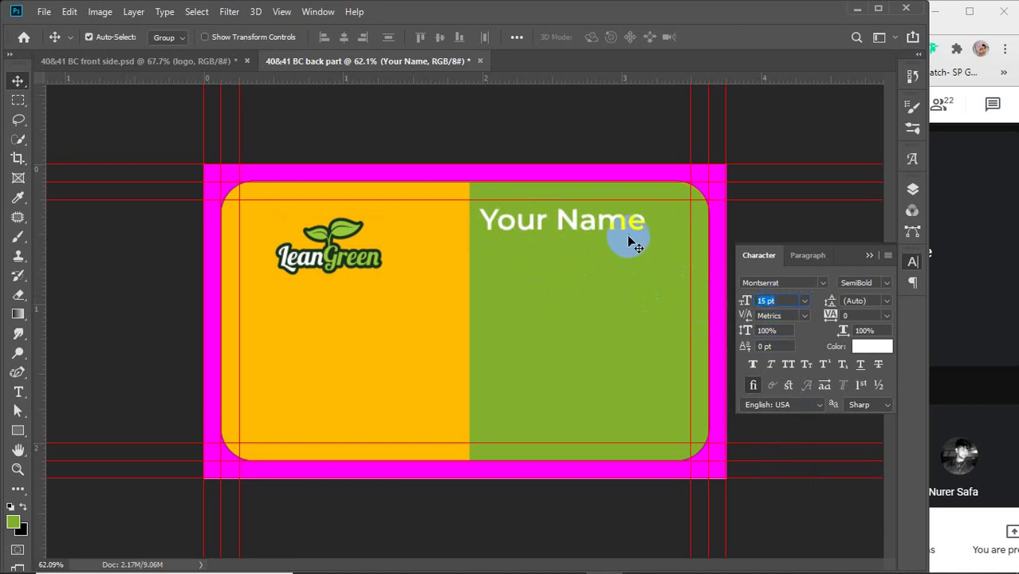
# Move the "Your Name" text to the lower part of the yellow half, below the logo
pyautogui.click(575, 227)
pyautogui.moveTo(575, 228); pyautogui.dragTo(611, 235)
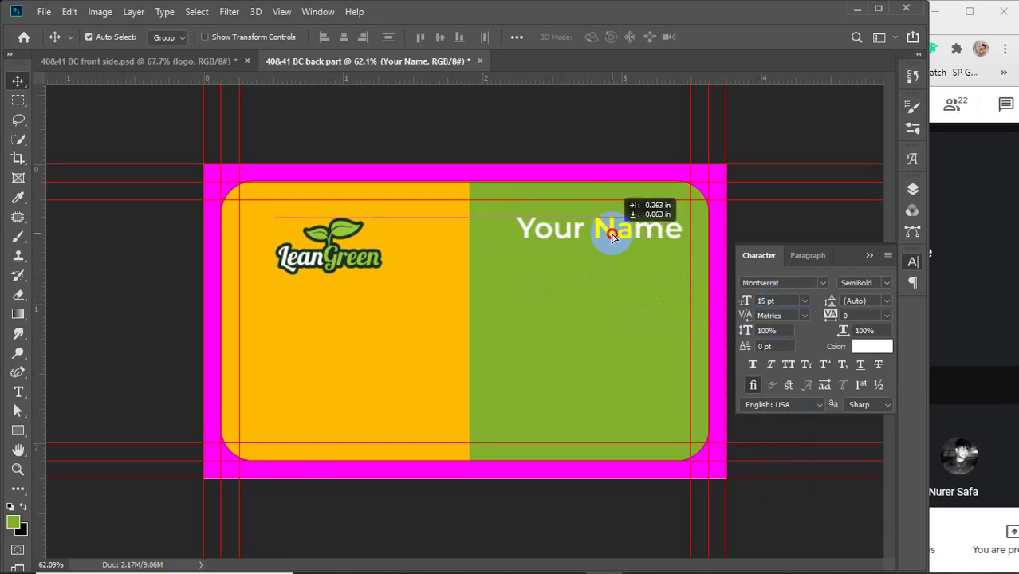
pyautogui.moveTo(612, 235); pyautogui.dragTo(344, 371)
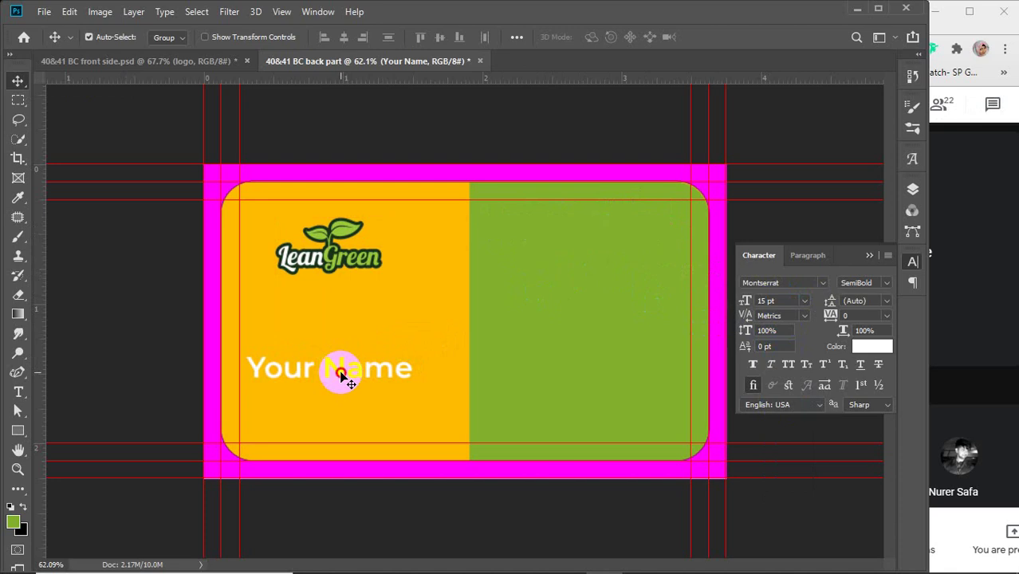
pyautogui.moveTo(340, 374); pyautogui.dragTo(342, 369)
# Change the color of the "Your Name" text to black (000000)
pyautogui.click(875, 348)
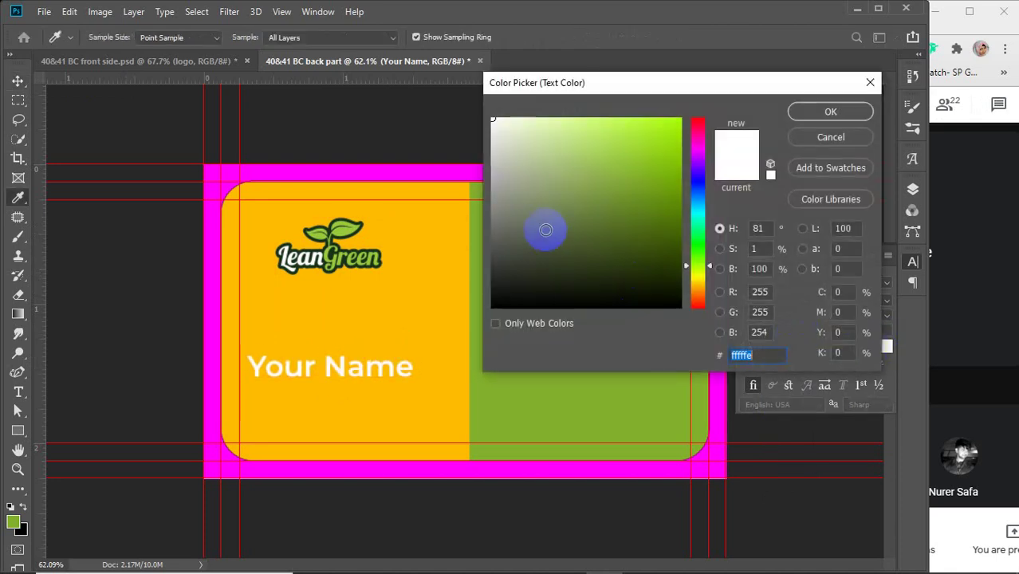
pyautogui.moveTo(545, 229); pyautogui.dragTo(475, 293)
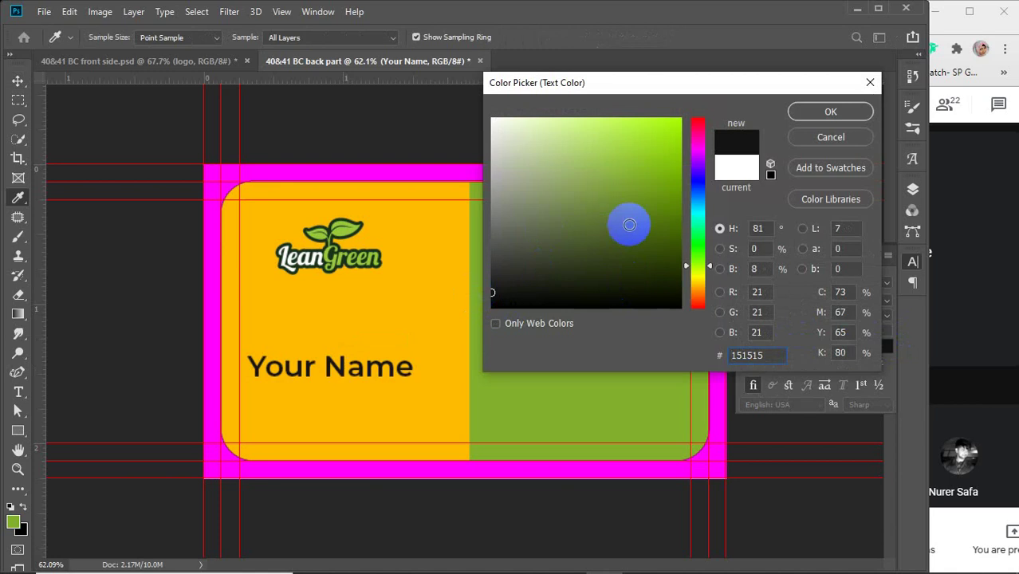
pyautogui.moveTo(564, 265); pyautogui.dragTo(462, 324)
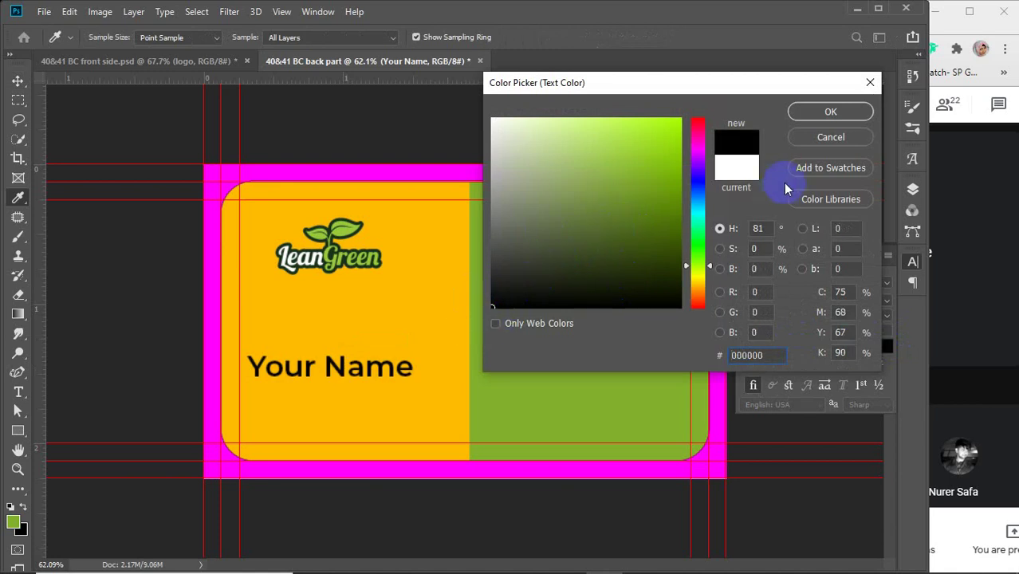
pyautogui.click(829, 111)
# Duplicate the "Your Name" line directly below the original and set the copy to 12 pt Montserrat Medium
pyautogui.moveTo(357, 382); pyautogui.dragTo(335, 406)
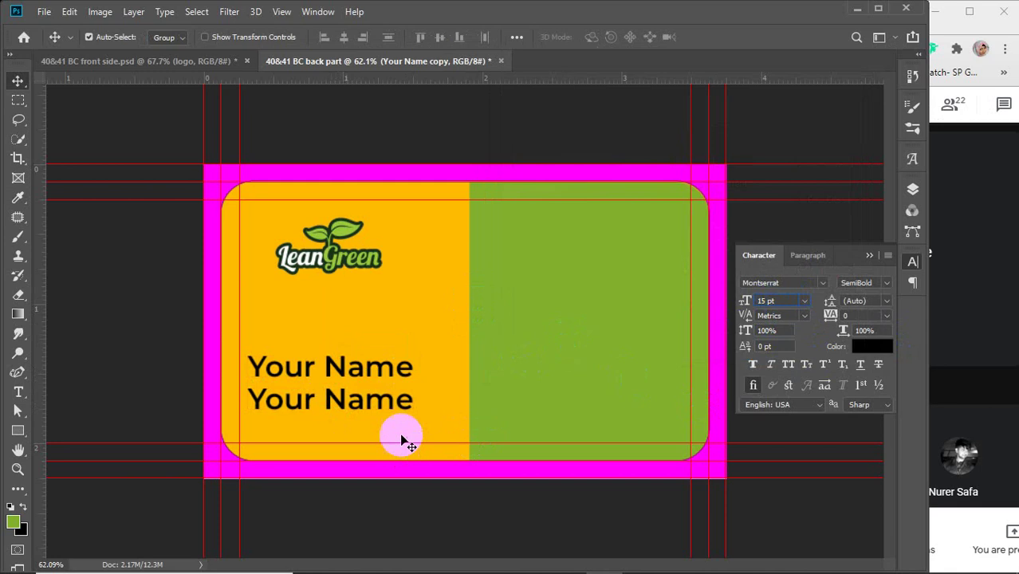
pyautogui.click(782, 300)
pyautogui.press('Down')
pyautogui.press('Down')
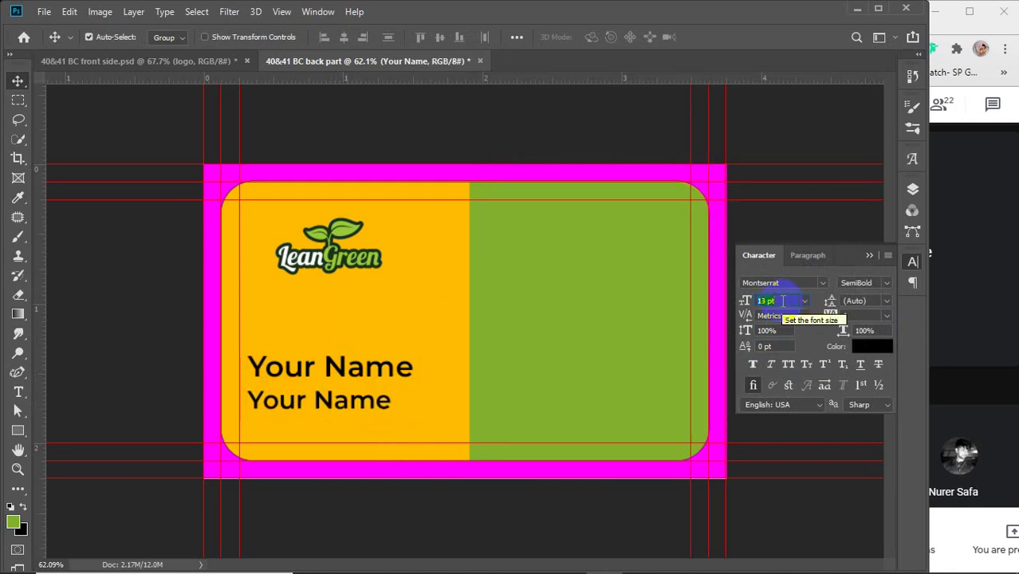
pyautogui.press('Down')
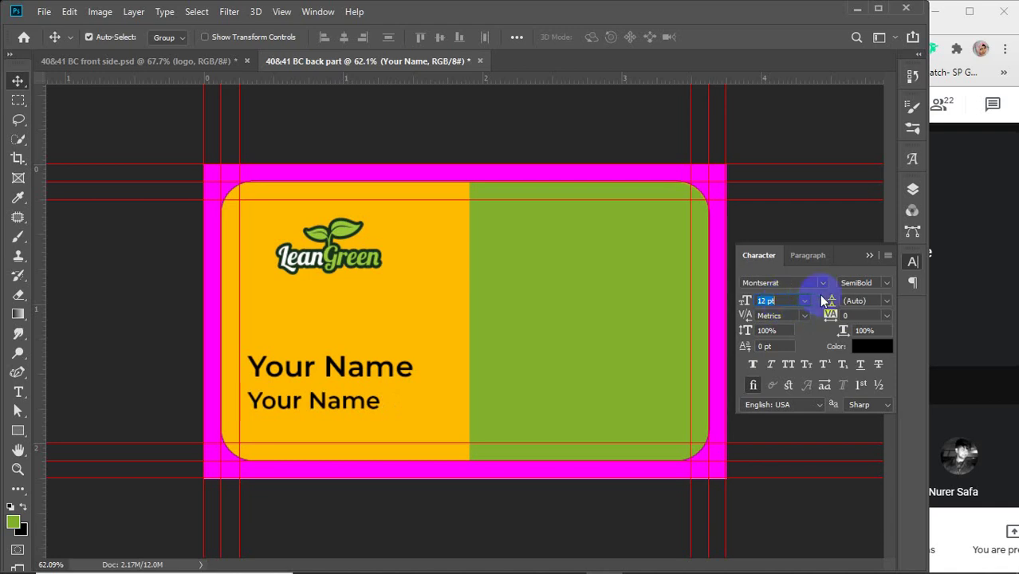
pyautogui.click(884, 283)
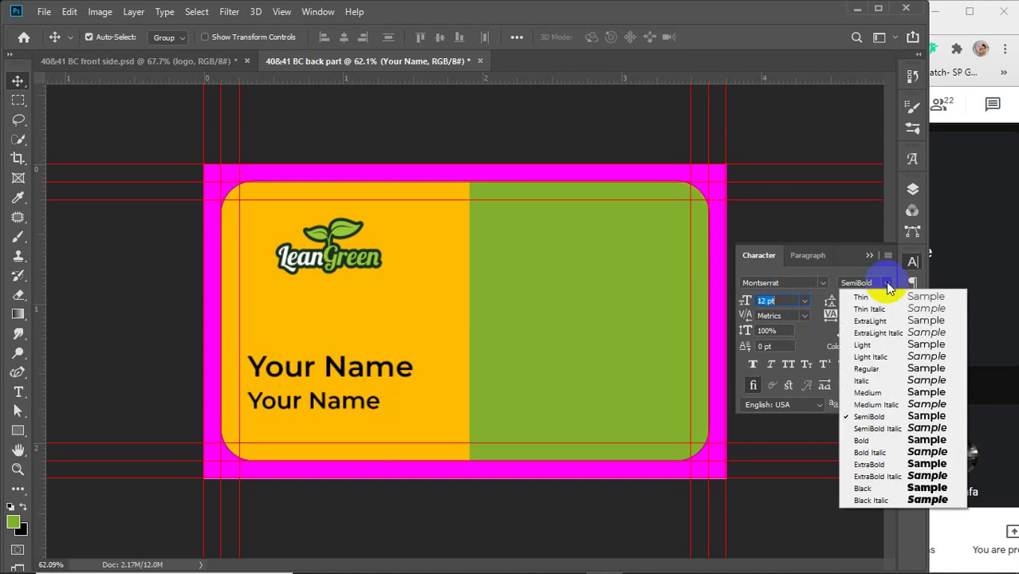
pyautogui.click(876, 392)
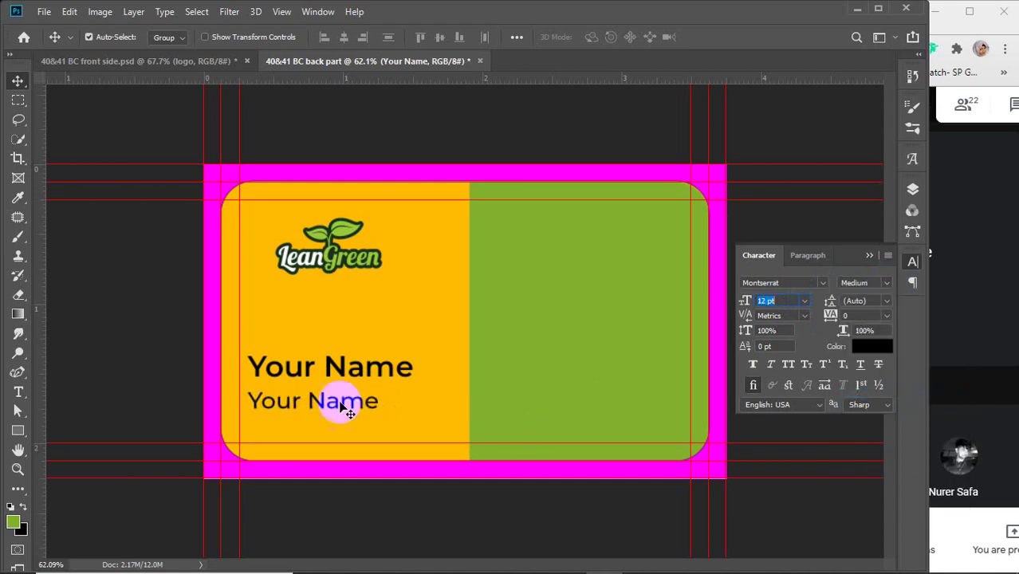
pyautogui.moveTo(319, 408); pyautogui.dragTo(344, 401)
pyautogui.hotkey('ctrl', 'z')
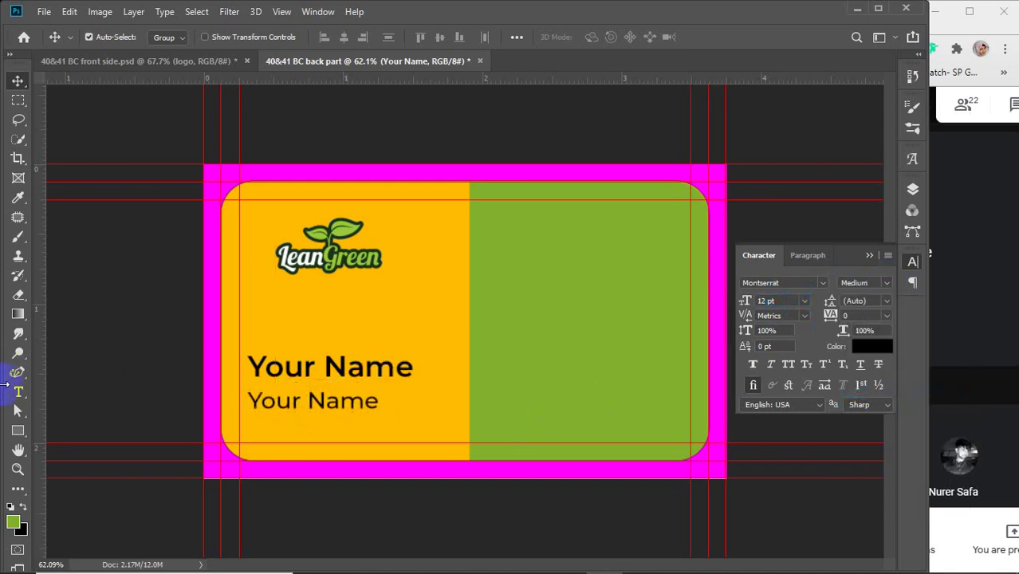
# Select all the text of the smaller "Your Name" line for editing
pyautogui.click(17, 392)
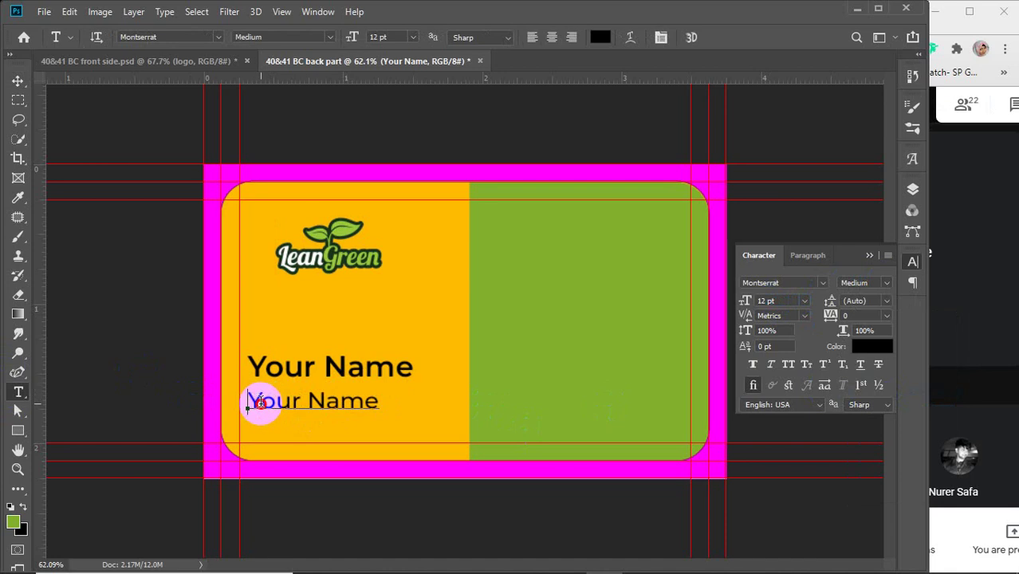
pyautogui.moveTo(258, 401); pyautogui.dragTo(424, 392)
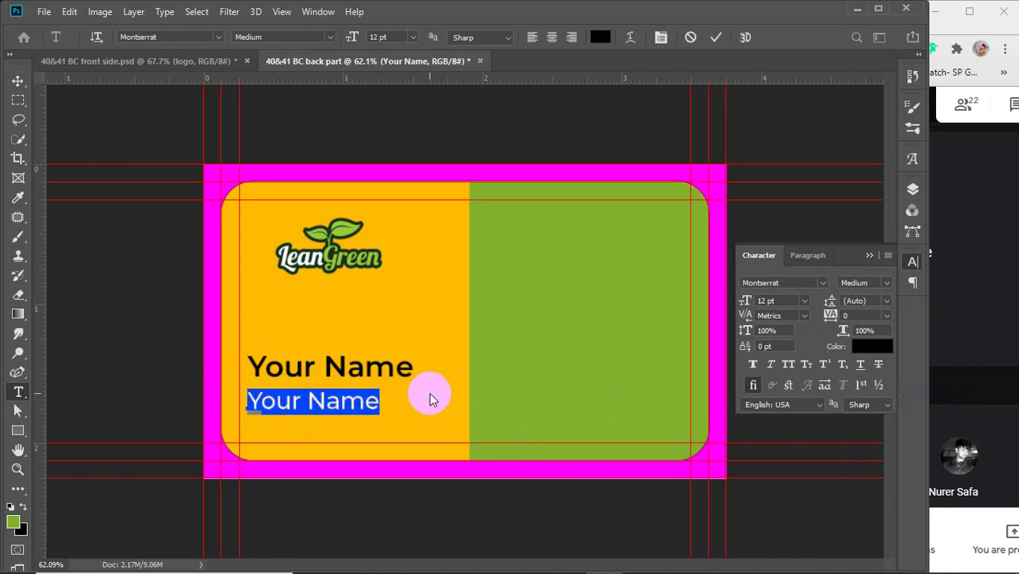
# Replace the duplicated line beneath the name with "Graphic Designer"
pyautogui.write('Grap')
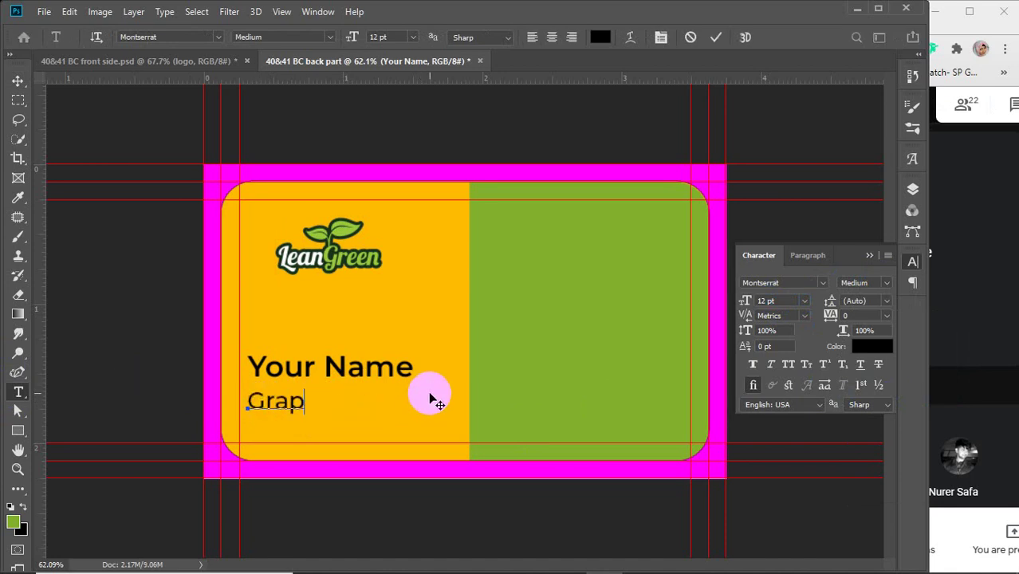
pyautogui.write('h ic D')
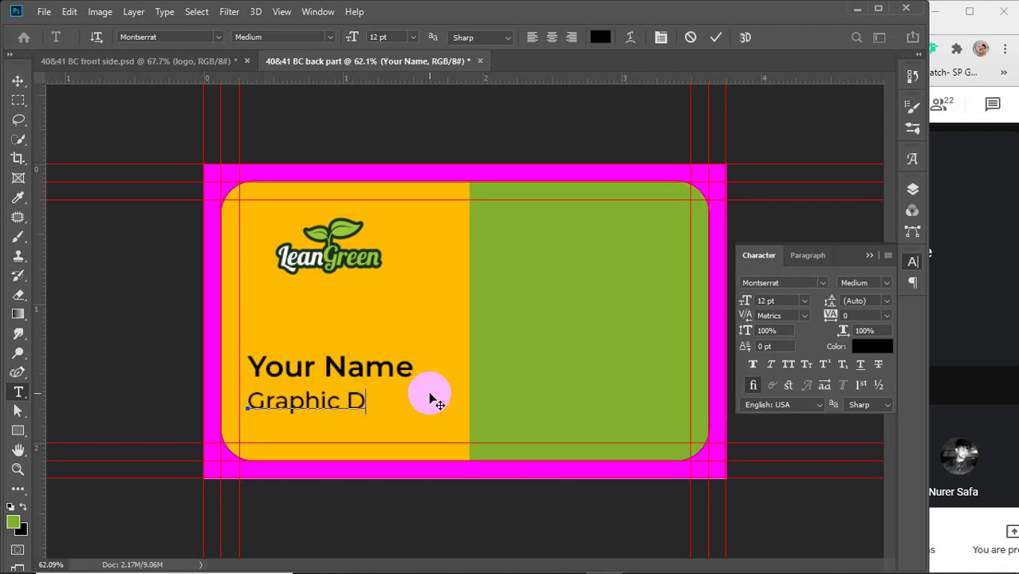
pyautogui.write('esigner')
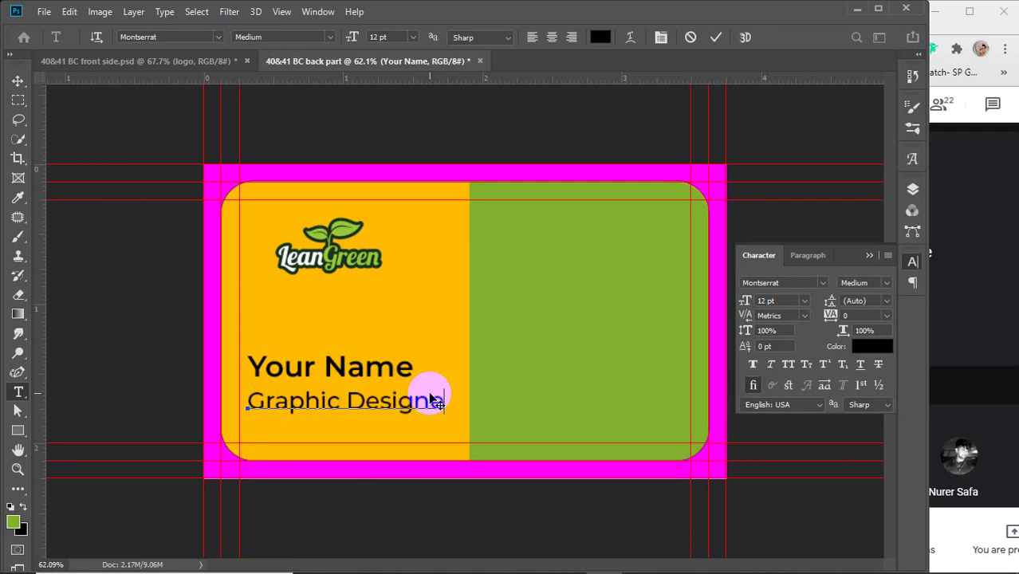
# Move the Graphic Designer line closer beneath the name and set its font size to 10 pt
pyautogui.click(18, 81)
pyautogui.moveTo(336, 408); pyautogui.dragTo(337, 401)
pyautogui.click(785, 301)
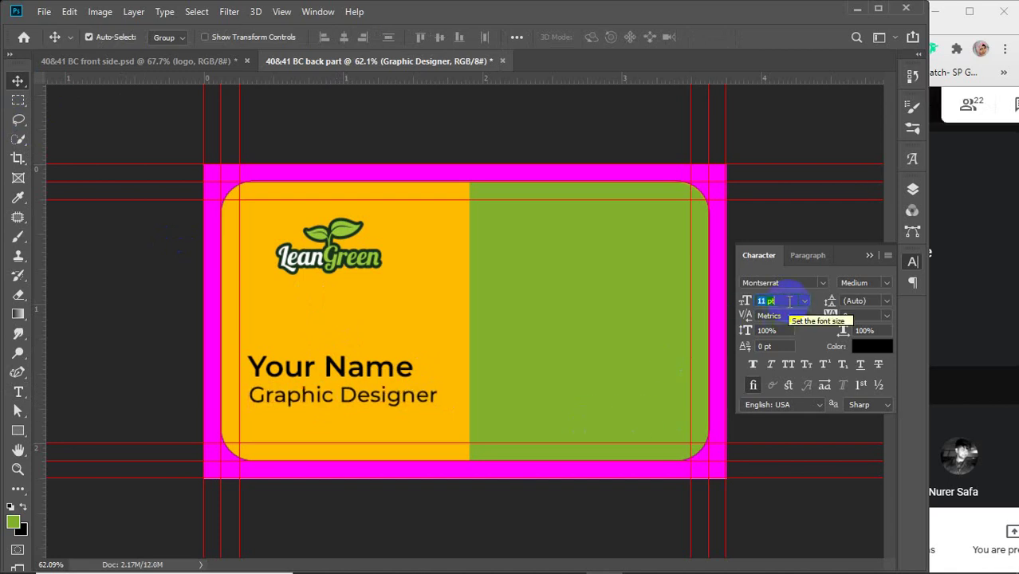
pyautogui.press('Down')
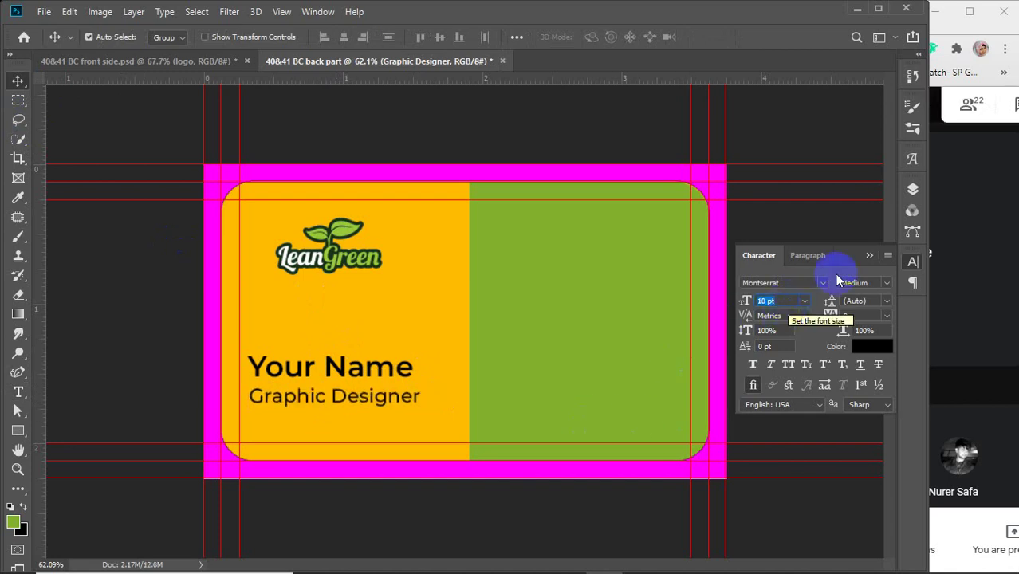
# Try the Regular font weight on the Graphic Designer line and restore Medium
pyautogui.click(886, 283)
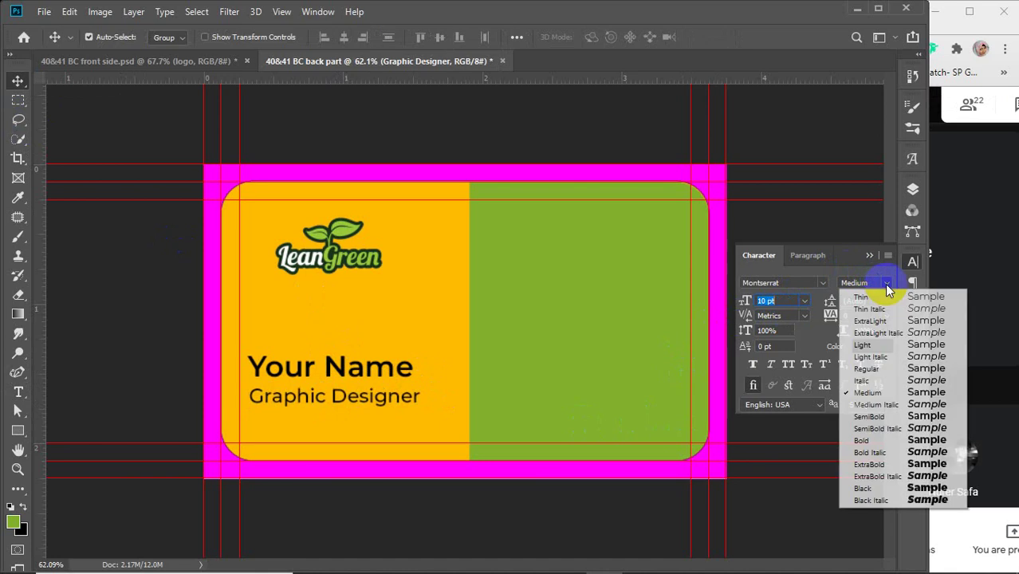
pyautogui.click(866, 368)
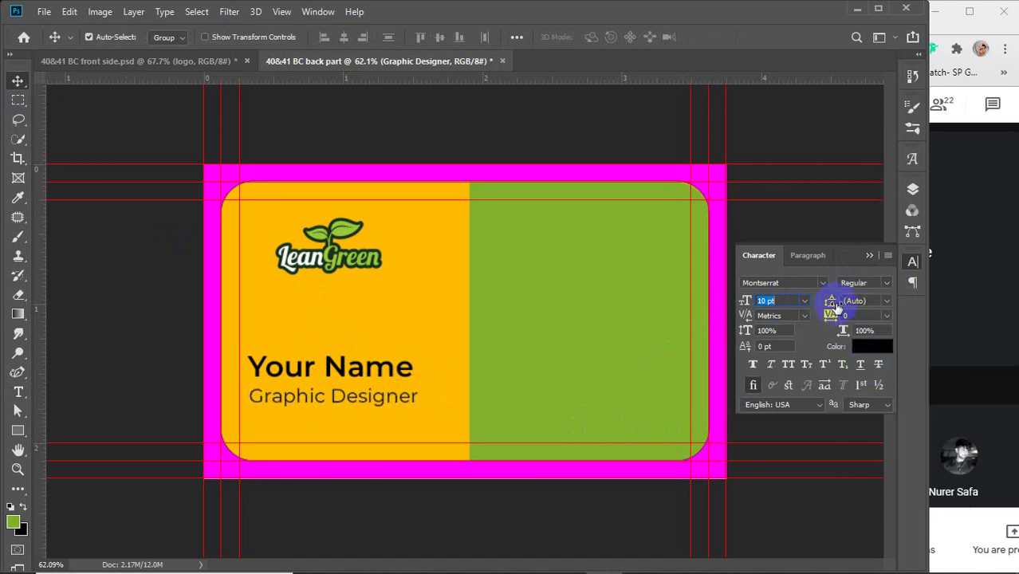
pyautogui.click(885, 283)
pyautogui.click(871, 392)
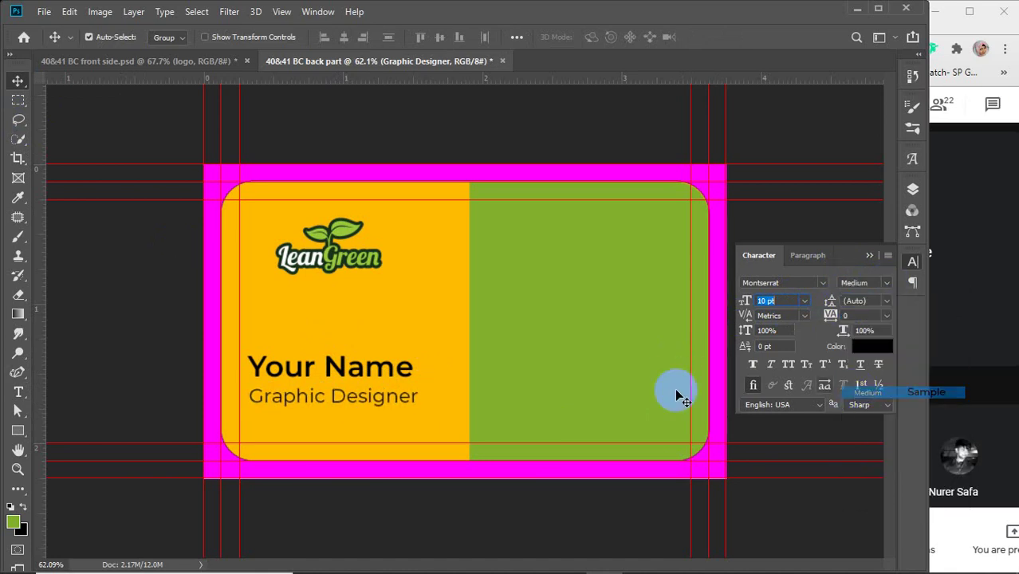
# Set the Your Name text to 17 pt and nudge it slightly back into place above the job title
pyautogui.click(341, 377)
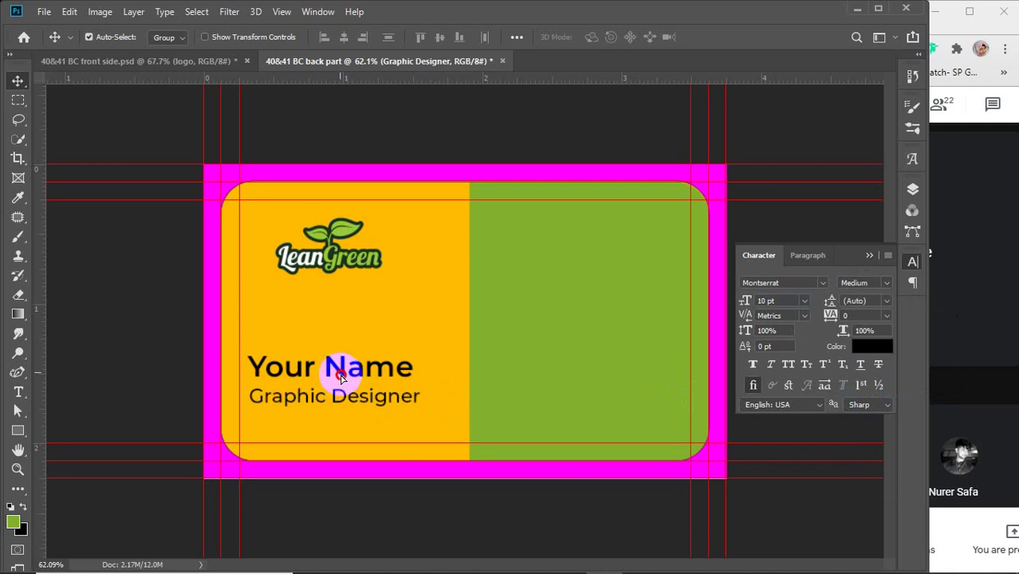
pyautogui.click(789, 300)
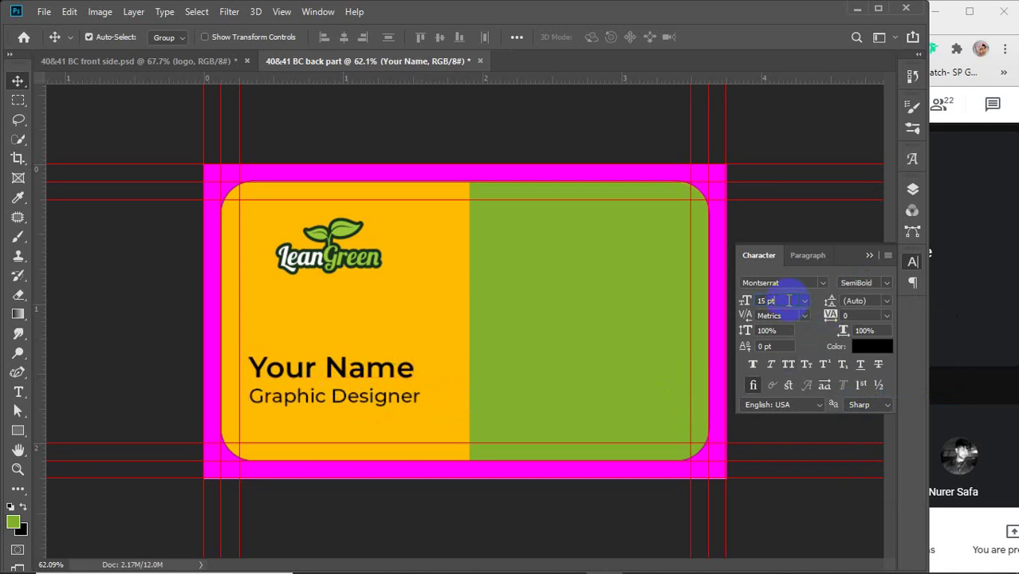
pyautogui.press('Up')
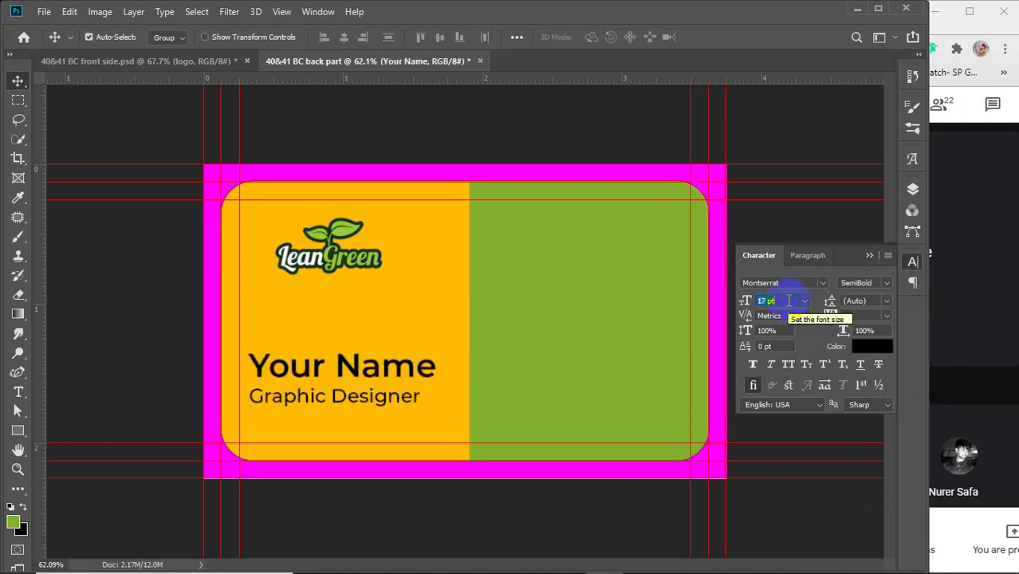
pyautogui.moveTo(322, 372); pyautogui.dragTo(316, 369)
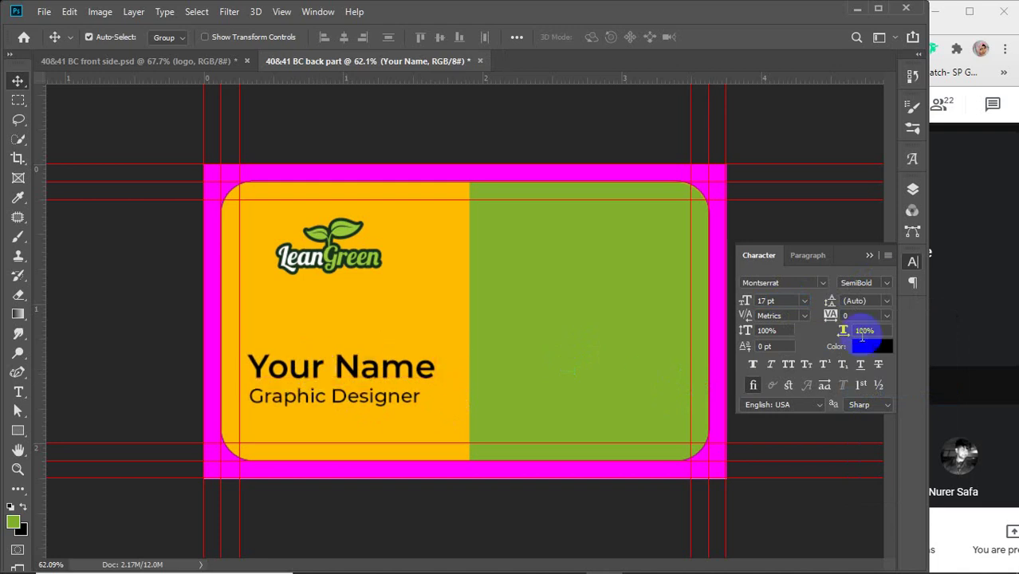
# Align the left edges of the Graphic Designer and Your Name text layers
pyautogui.click(913, 189)
pyautogui.keyDown('shift'); pyautogui.click(811, 165); pyautogui.keyUp('shift')
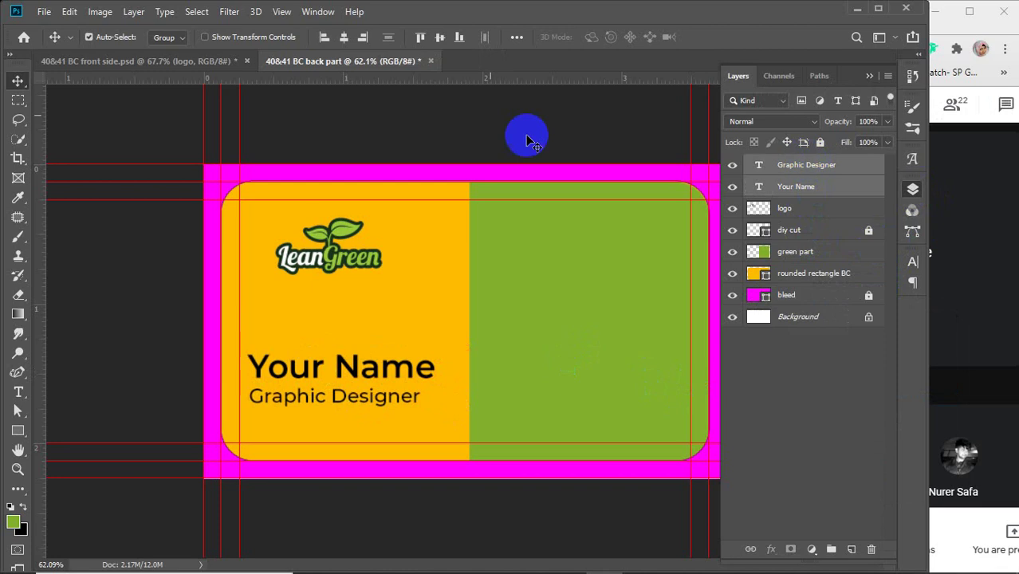
pyautogui.click(324, 39)
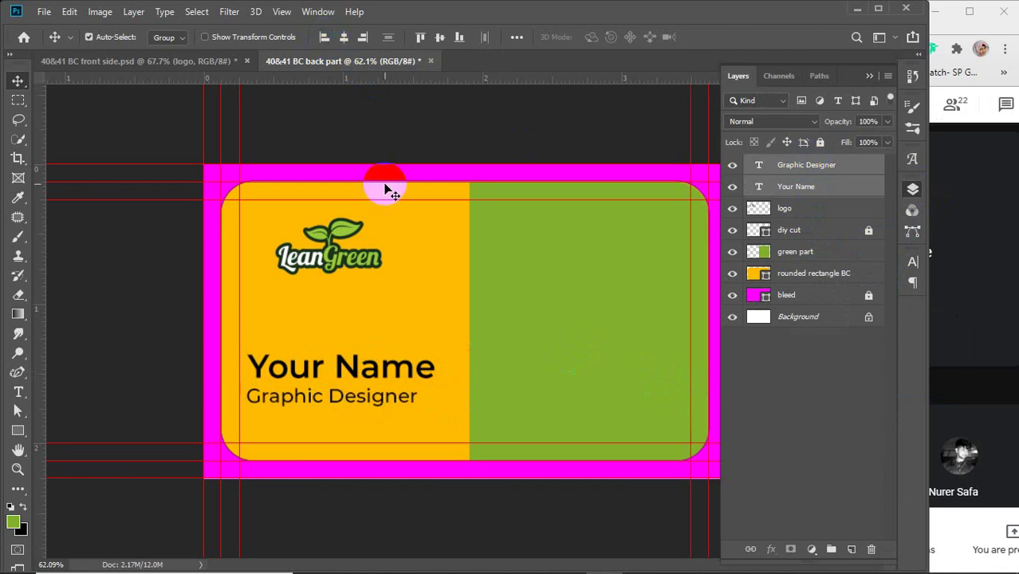
# Group the two text layers as "name & Designation" and move the group down toward the lower safe-area guide
pyautogui.press('ctrl')
pyautogui.hotkey('ctrl', 'g')
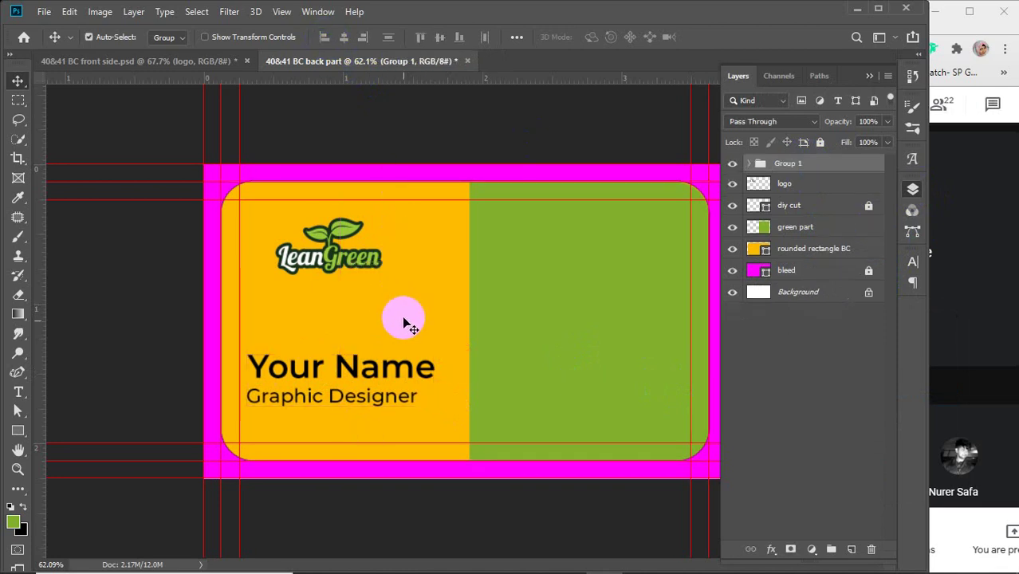
pyautogui.doubleClick(788, 163)
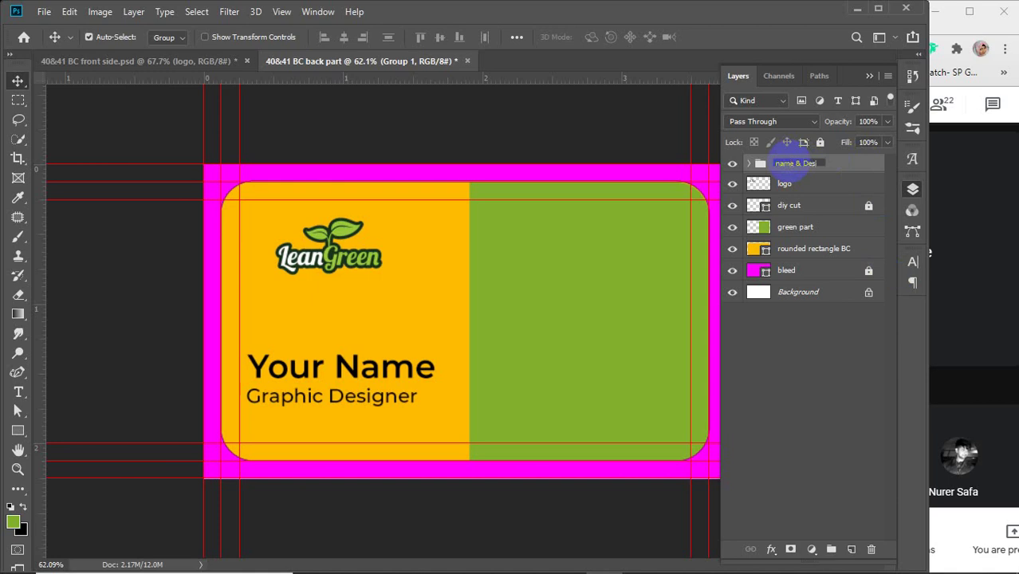
pyautogui.write('name & Designation')
pyautogui.press('Return')
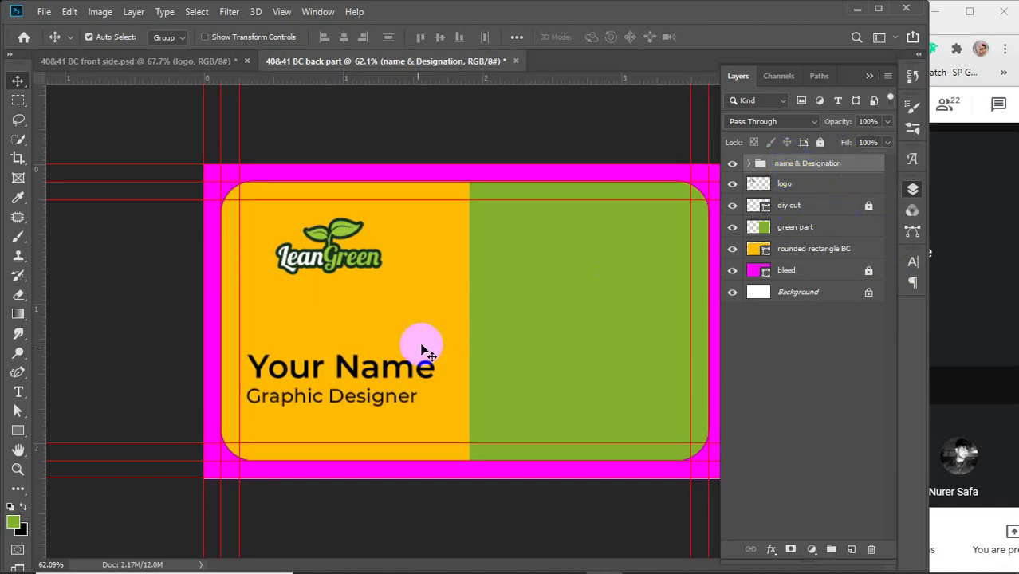
pyautogui.moveTo(352, 364); pyautogui.dragTo(358, 397)
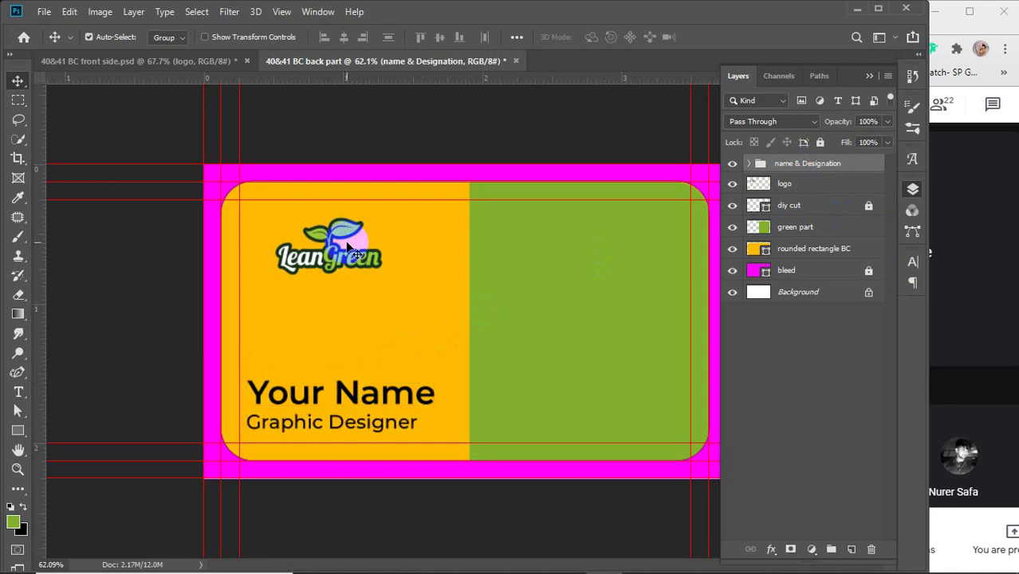
# Enlarge the LeanGreen logo proportionally to about 126% and shift it slightly up within the yellow area
pyautogui.click(335, 265)
pyautogui.hotkey('ctrl', 't')
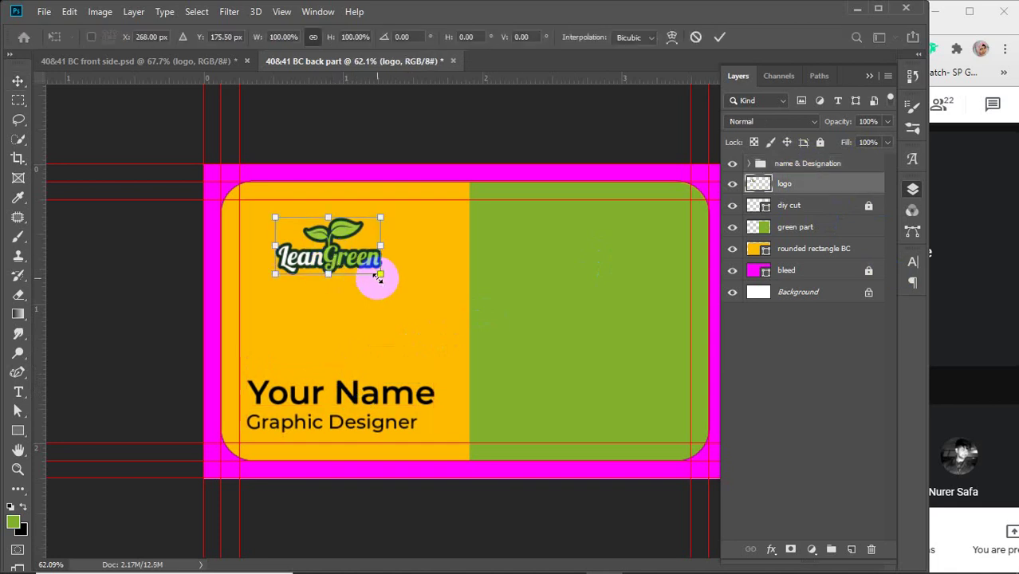
pyautogui.moveTo(382, 274); pyautogui.dragTo(400, 301)
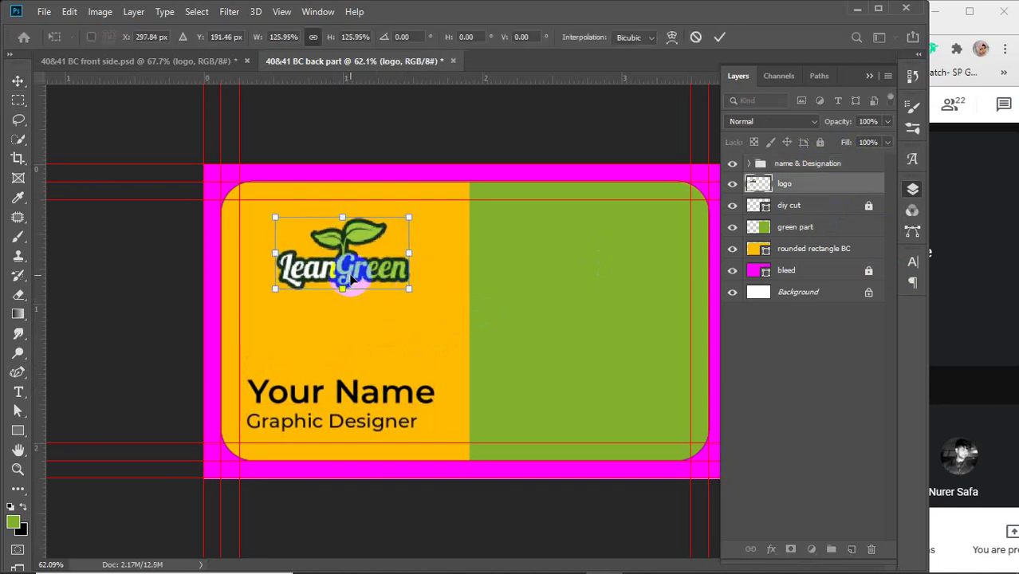
pyautogui.moveTo(350, 284); pyautogui.dragTo(337, 270)
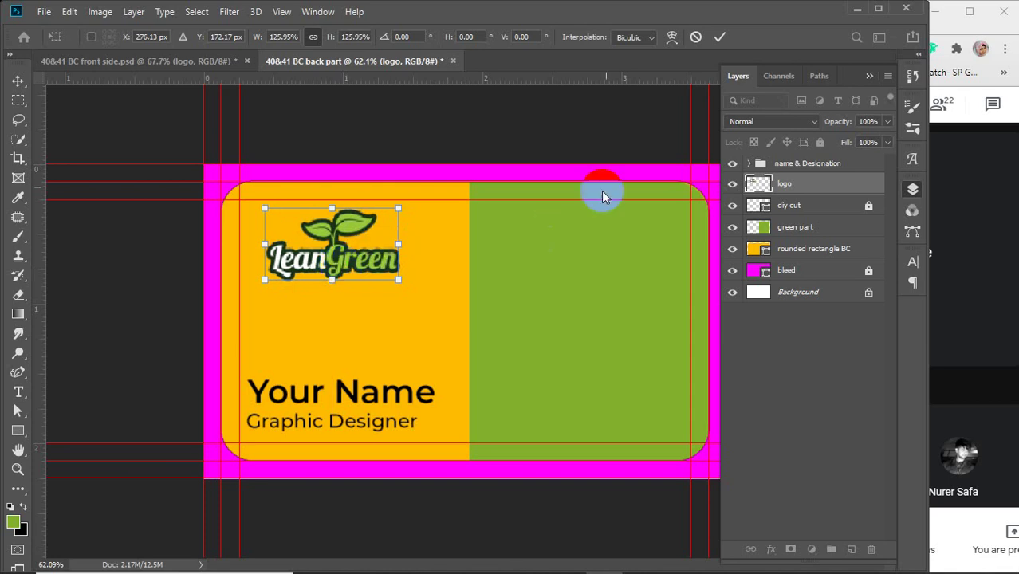
pyautogui.click(719, 37)
# Stretch only the width of the green part to about 109%, extending its inner edge into the yellow area
pyautogui.click(799, 229)
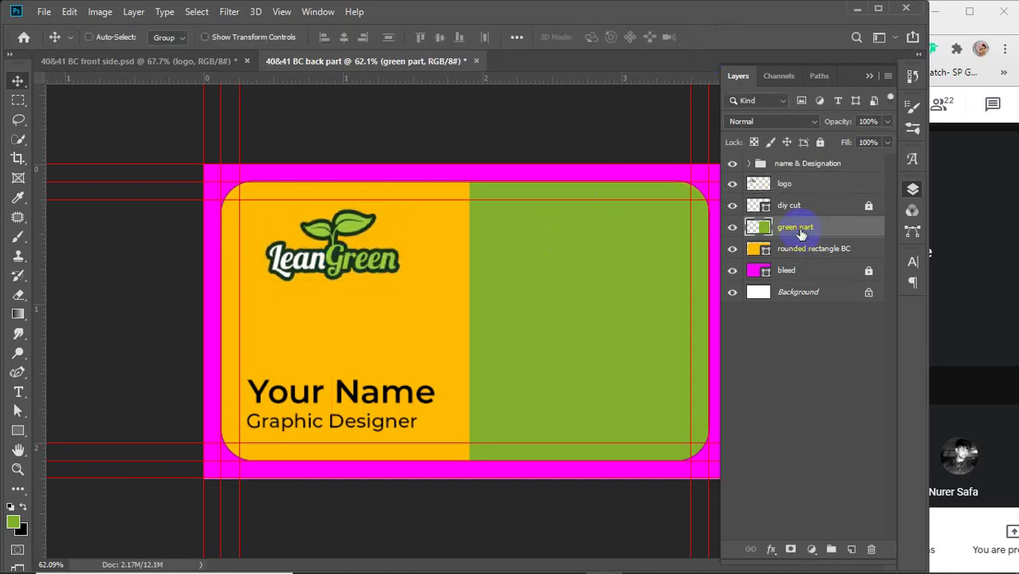
pyautogui.hotkey('ctrl', 't')
pyautogui.moveTo(470, 320); pyautogui.dragTo(453, 321)
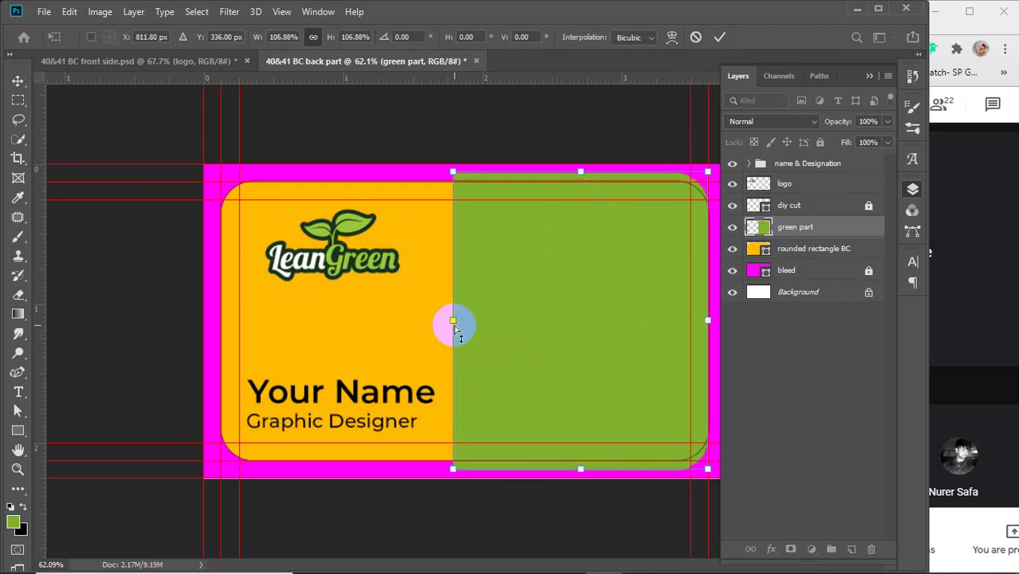
pyautogui.hotkey('ctrl', 'z')
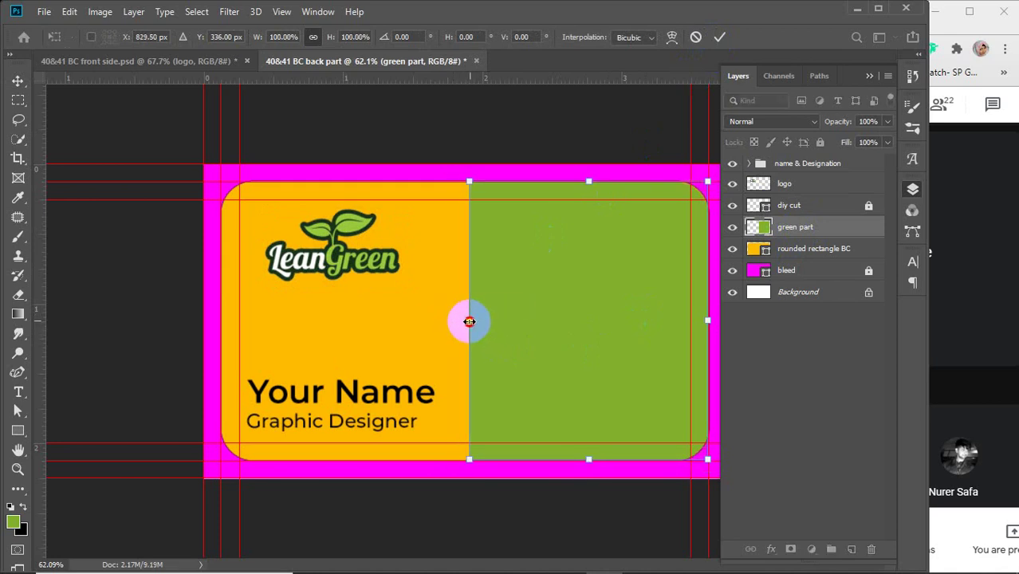
pyautogui.moveTo(469, 320); pyautogui.dragTo(447, 328)
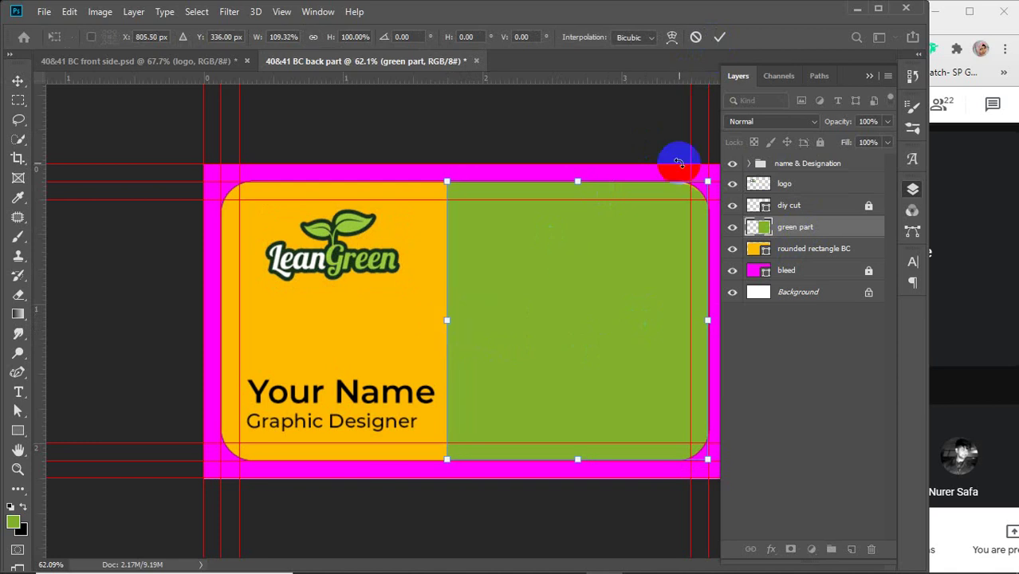
pyautogui.click(719, 37)
# Scale the name & Designation group down slightly to leave more space before the green part
pyautogui.click(812, 168)
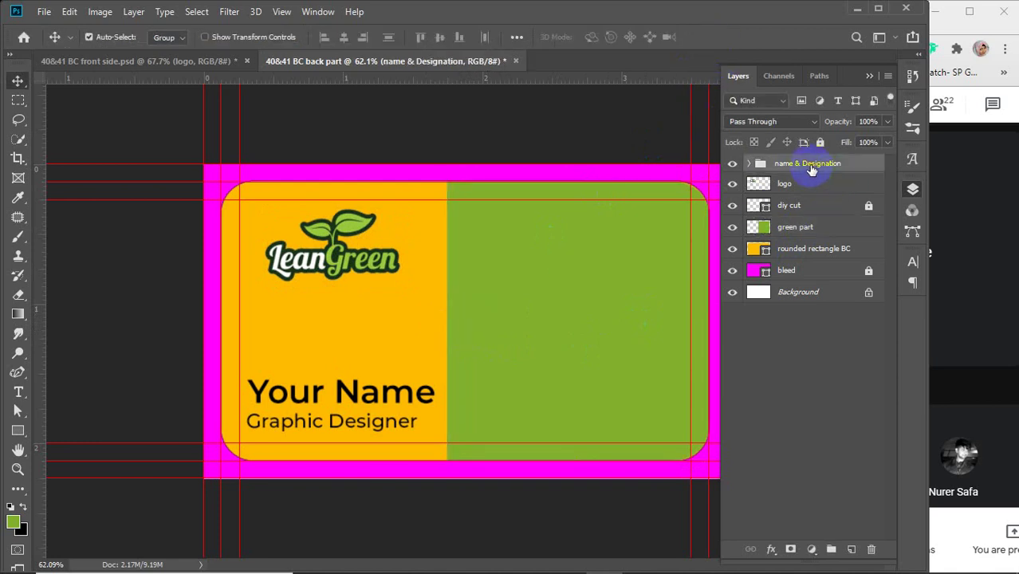
pyautogui.hotkey('ctrl', 't')
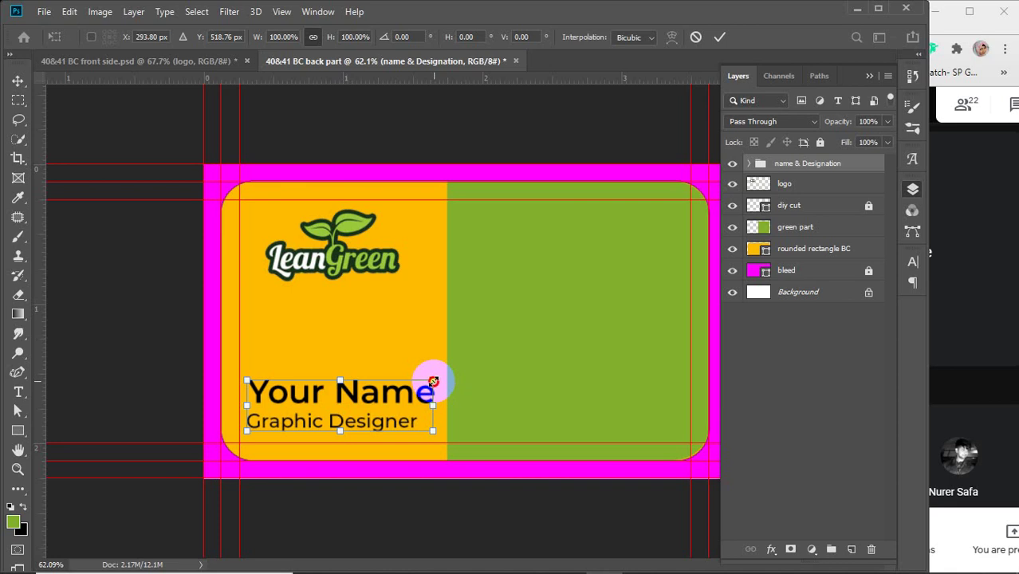
pyautogui.moveTo(433, 382); pyautogui.dragTo(414, 390)
pyautogui.click(719, 37)
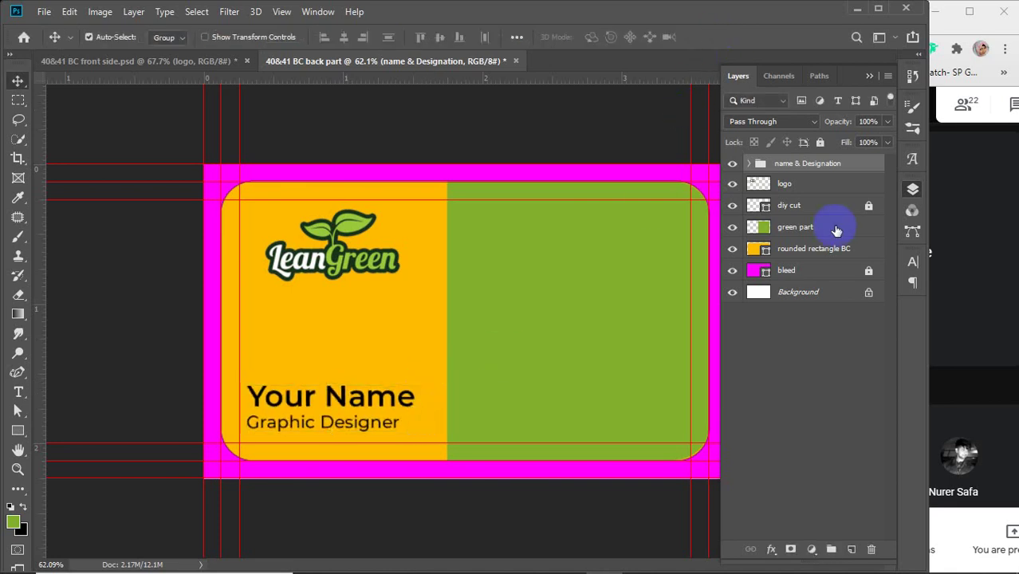
# Add a placeholder text line with the digits 1 through 9 in sequence on the green part
pyautogui.click(739, 429)
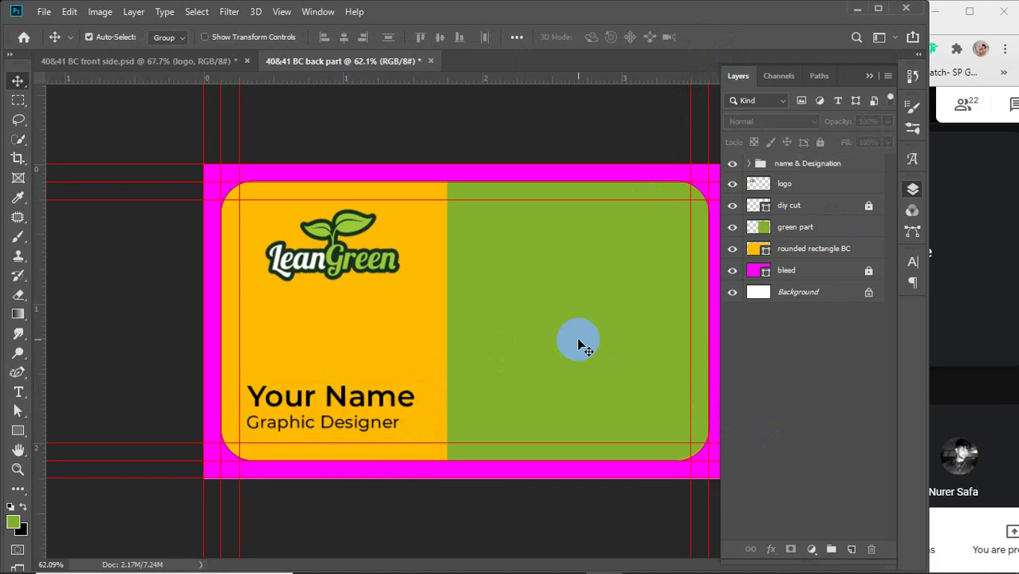
pyautogui.click(18, 391)
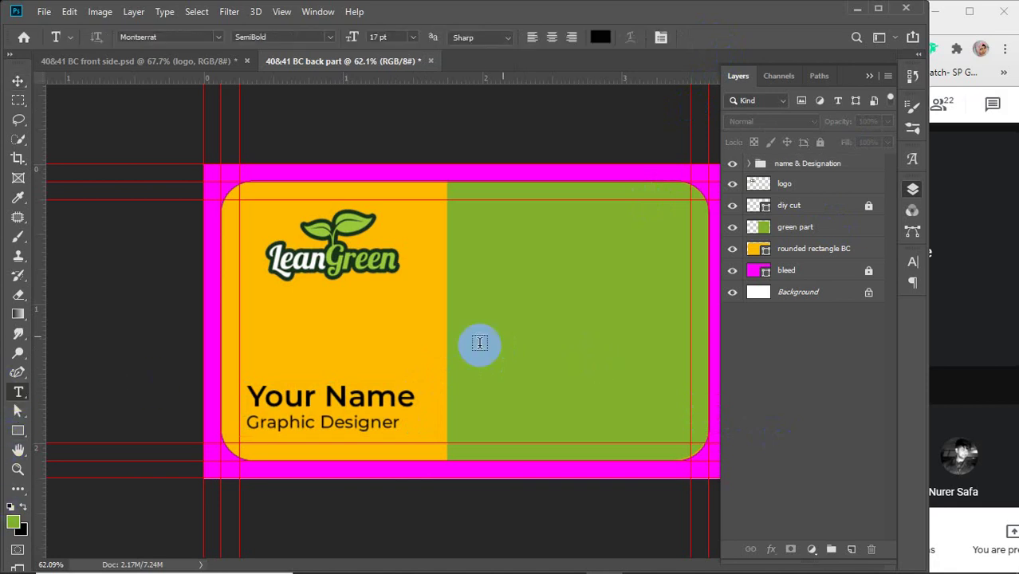
pyautogui.click(512, 281)
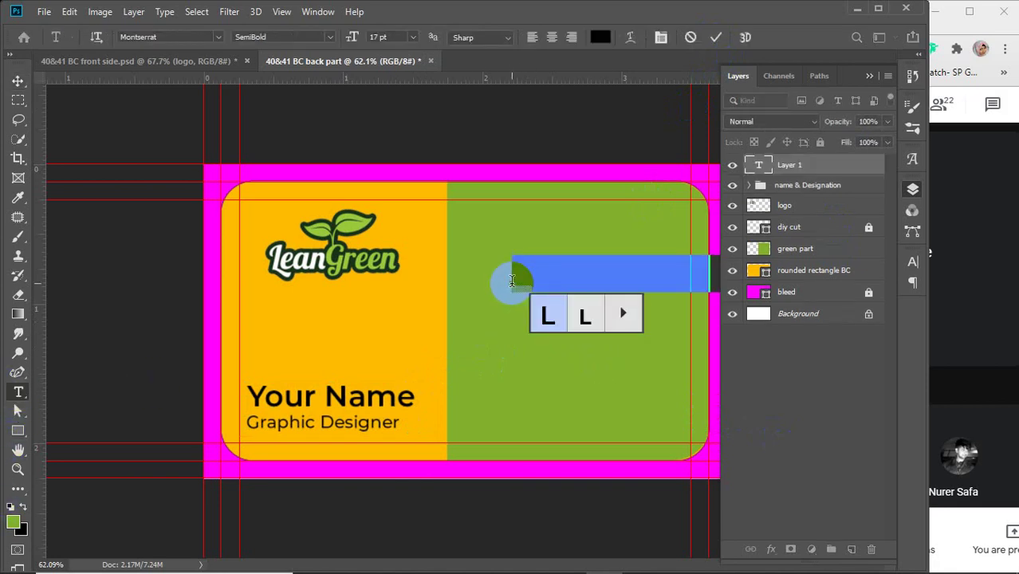
pyautogui.write('1234')
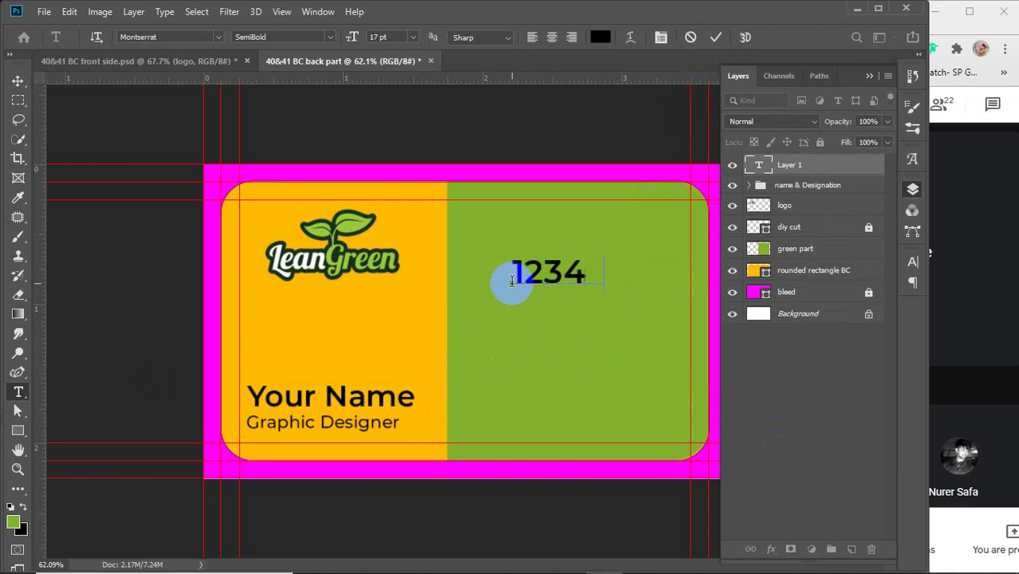
pyautogui.write('56789')
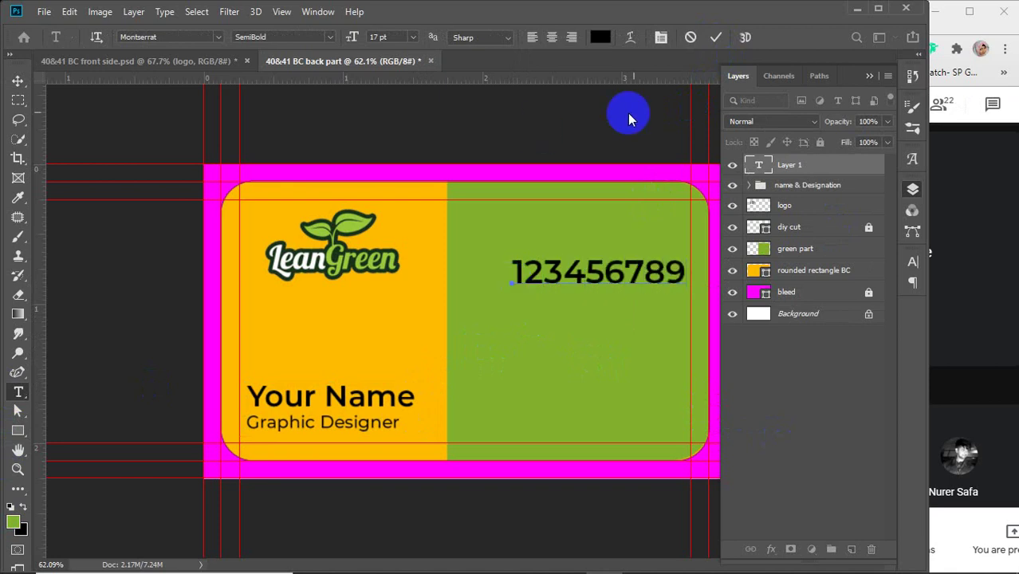
pyautogui.click(713, 38)
# Move the placeholder number line up on the green part and duplicate it three times in an evenly spaced vertical stack
pyautogui.click(18, 81)
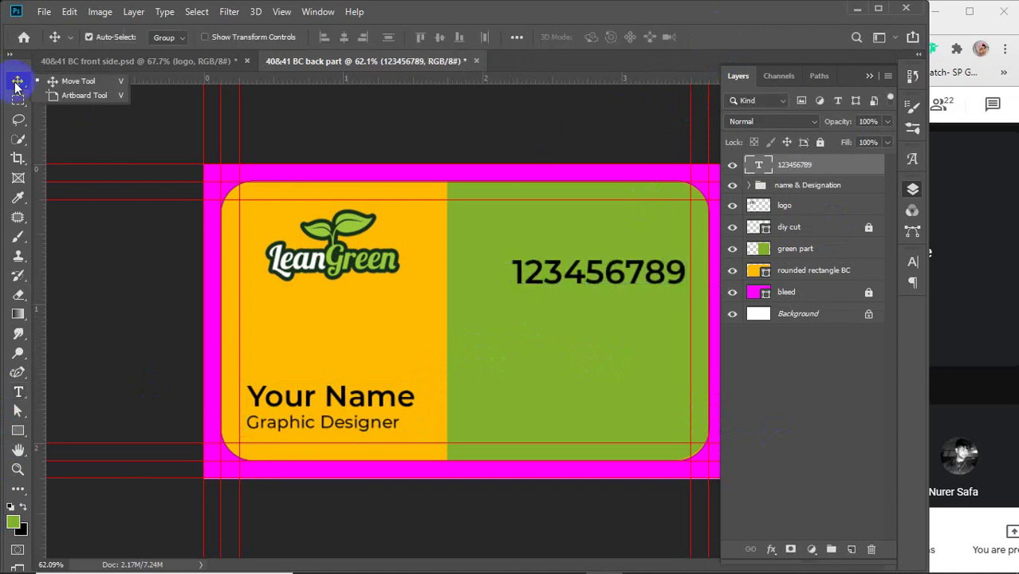
pyautogui.moveTo(537, 278); pyautogui.dragTo(513, 347)
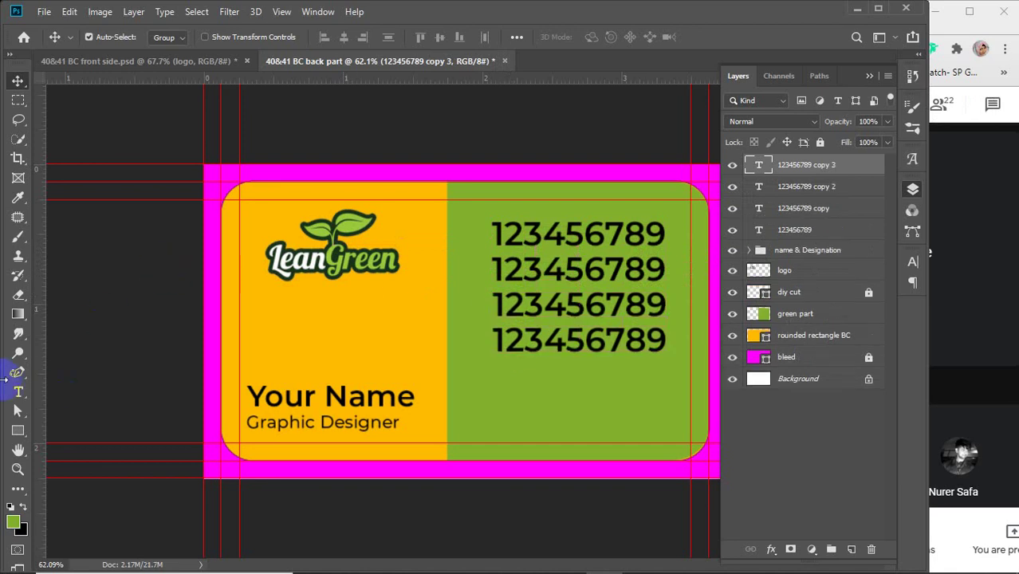
pyautogui.click(21, 395)
pyautogui.moveTo(495, 270); pyautogui.dragTo(727, 275)
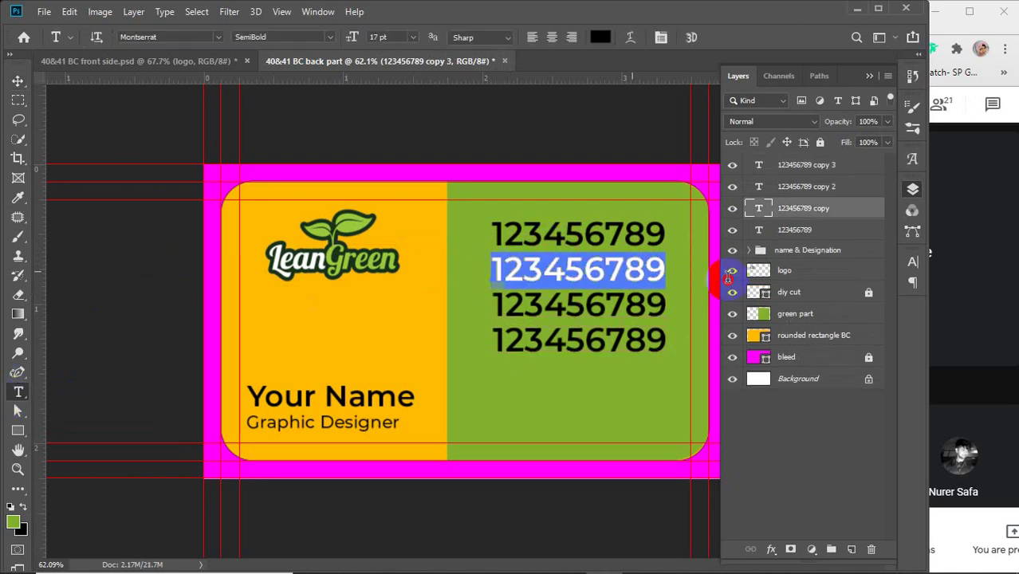
pyautogui.write('www')
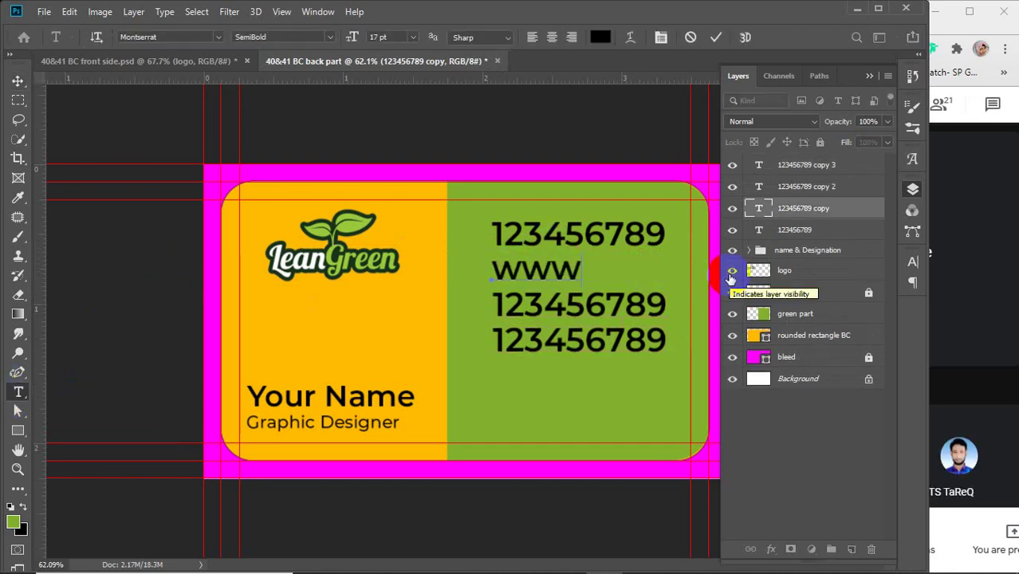
pyautogui.write('.web')
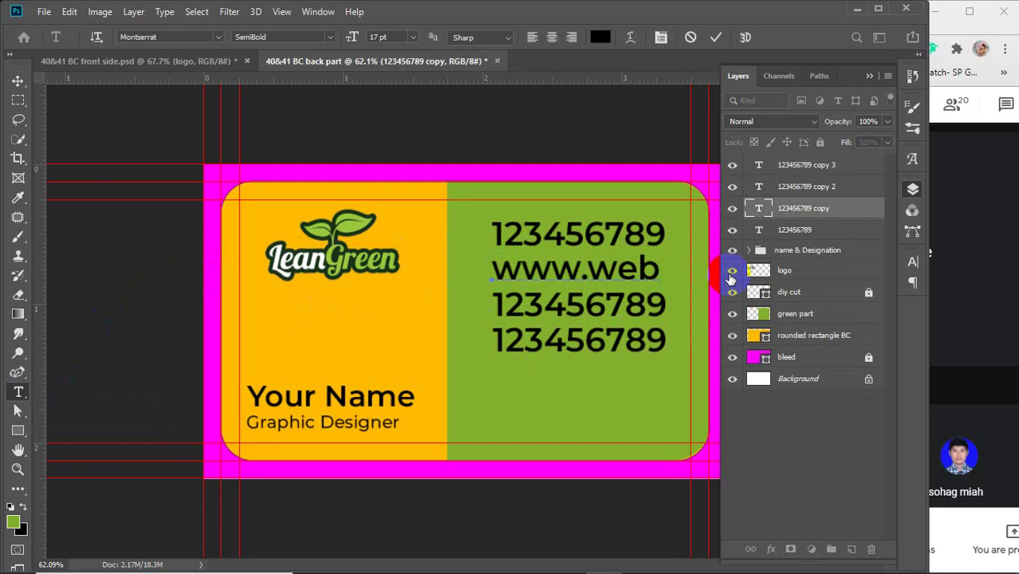
pyautogui.write('add')
pyautogui.press('BackSpace')
pyautogui.press('BackSpace')
pyautogui.press('BackSpace')
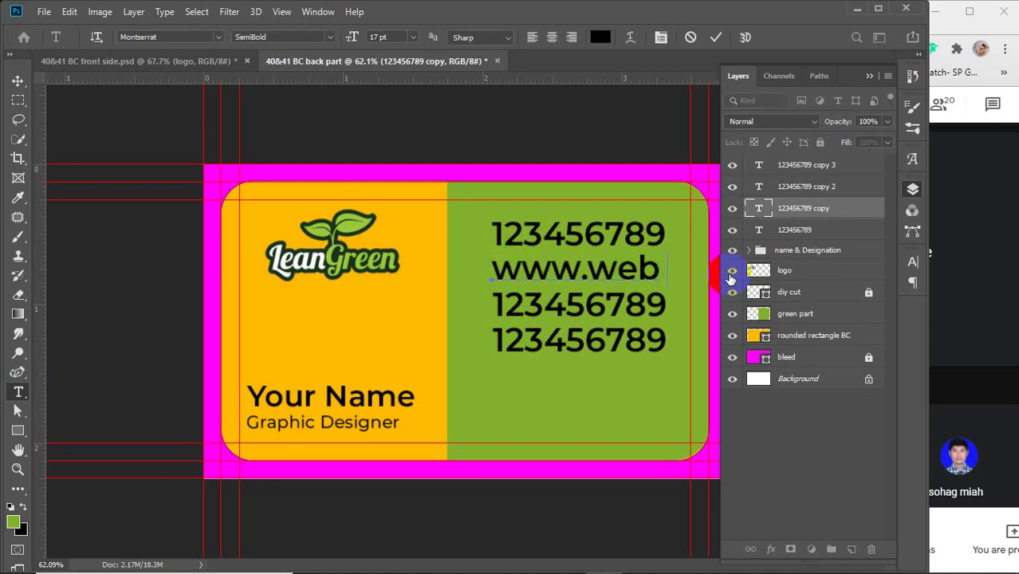
pyautogui.write('.com')
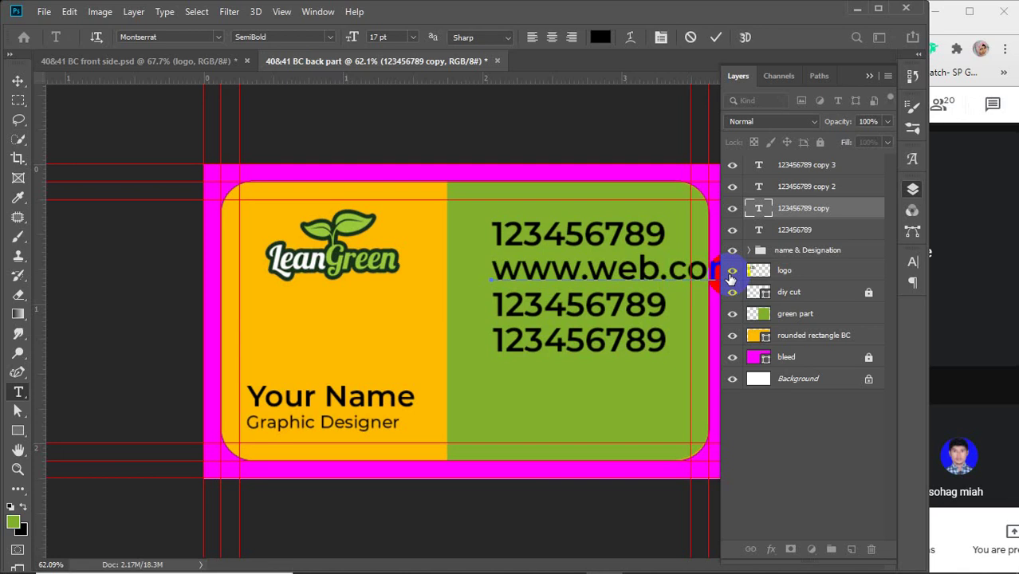
# Change the ending of the website line from com to xyz and commit the text
pyautogui.moveTo(671, 271); pyautogui.dragTo(764, 284)
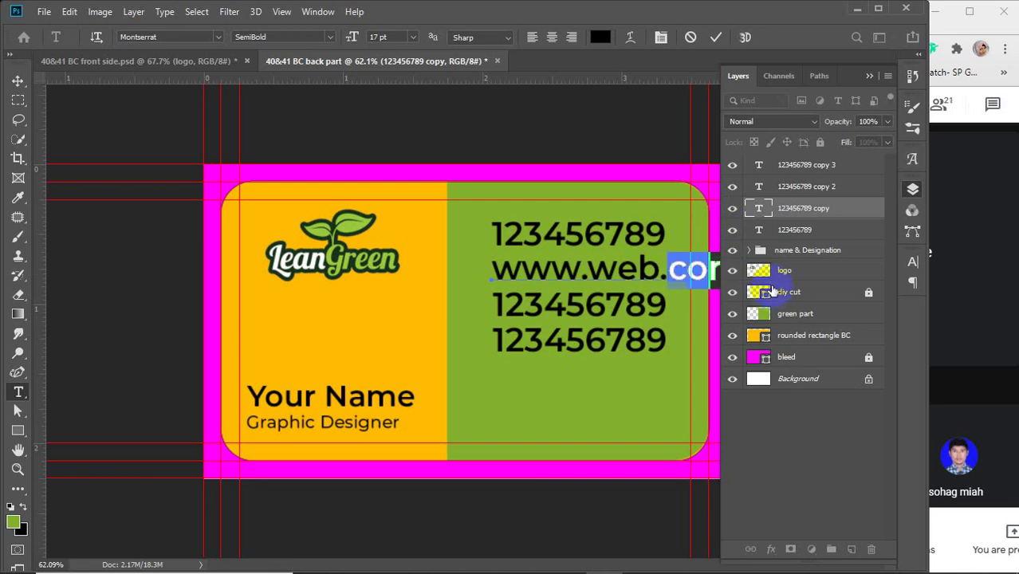
pyautogui.write('xy')
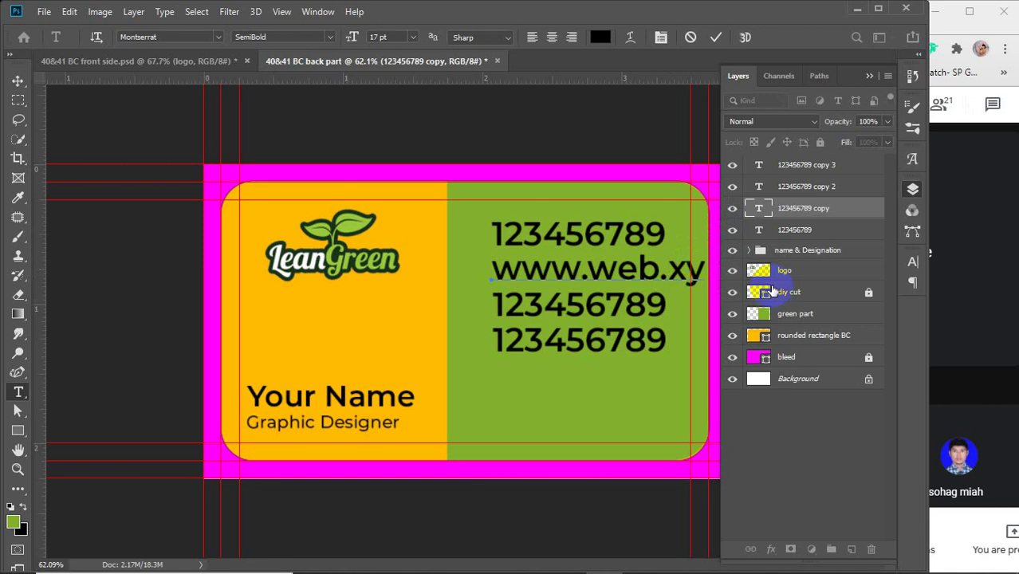
pyautogui.write('z')
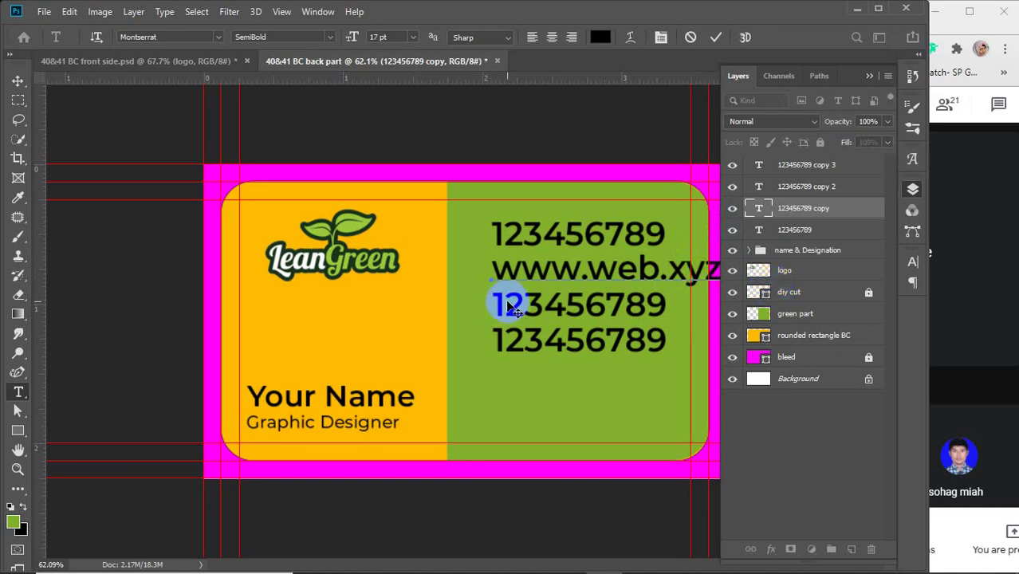
pyautogui.click(721, 41)
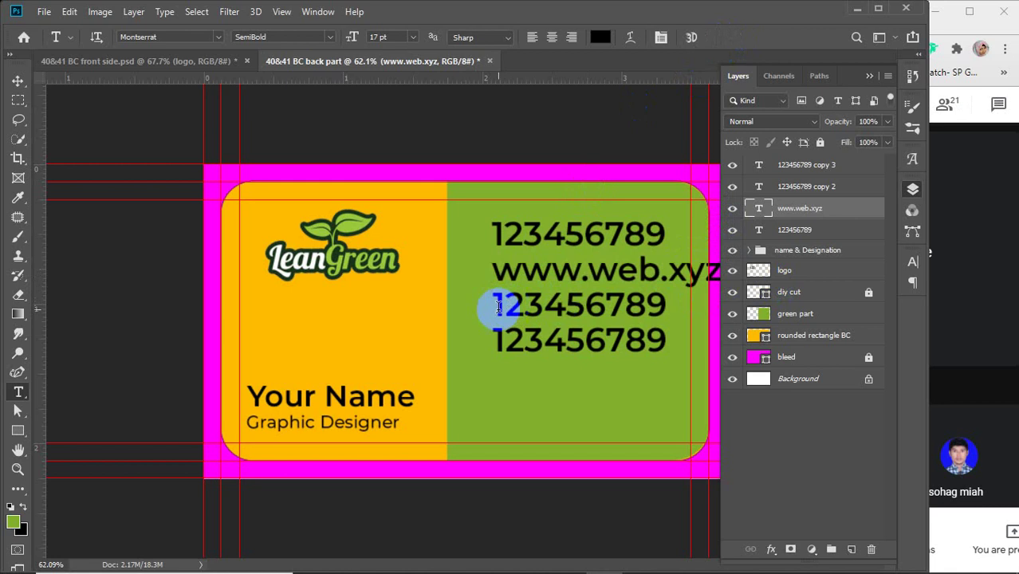
# Replace the third placeholder number line with a placeholder e-mail address
pyautogui.moveTo(494, 306); pyautogui.dragTo(698, 322)
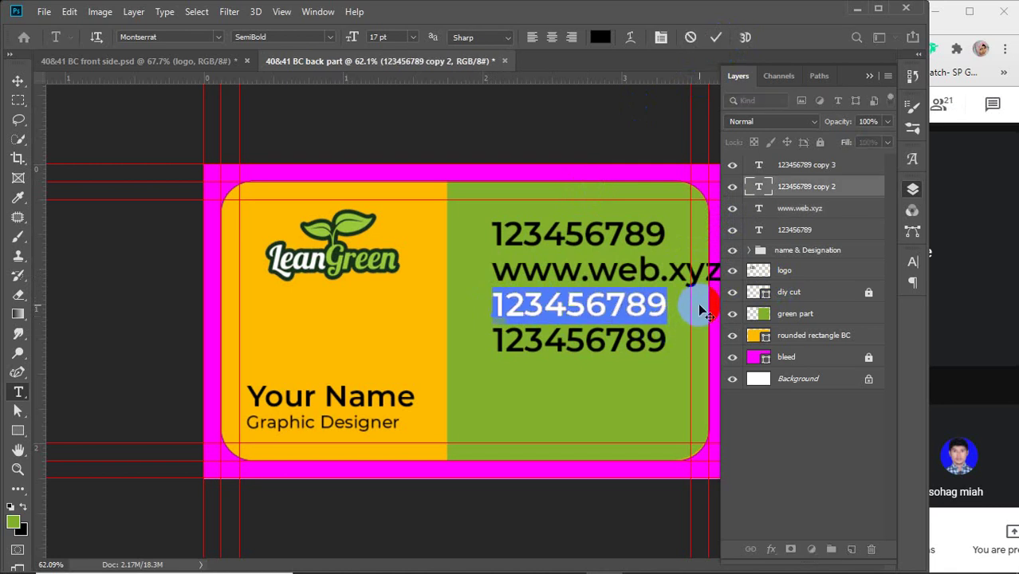
pyautogui.write('e')
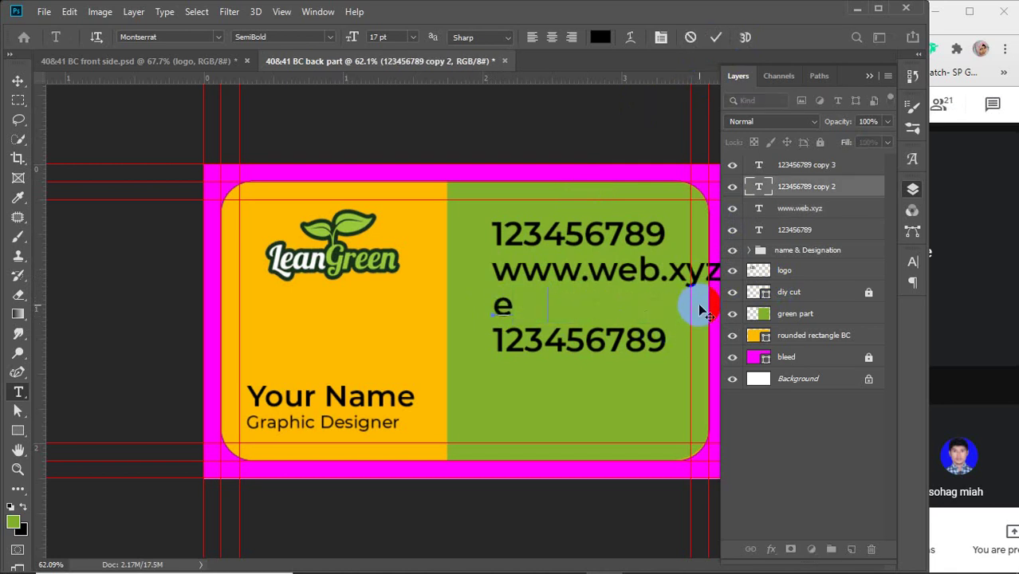
pyautogui.write('mail')
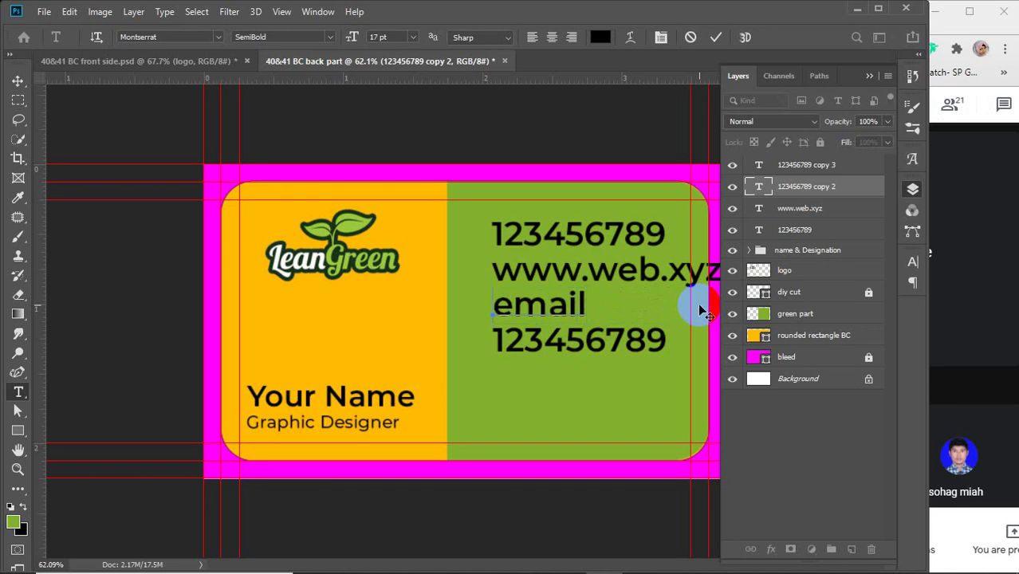
pyautogui.write('ur')
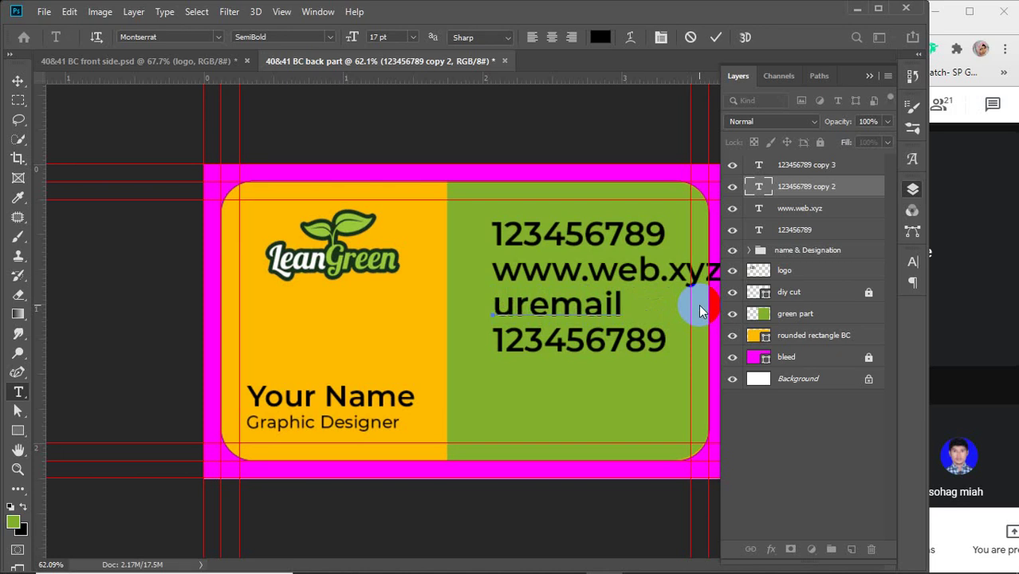
pyautogui.write('@gma')
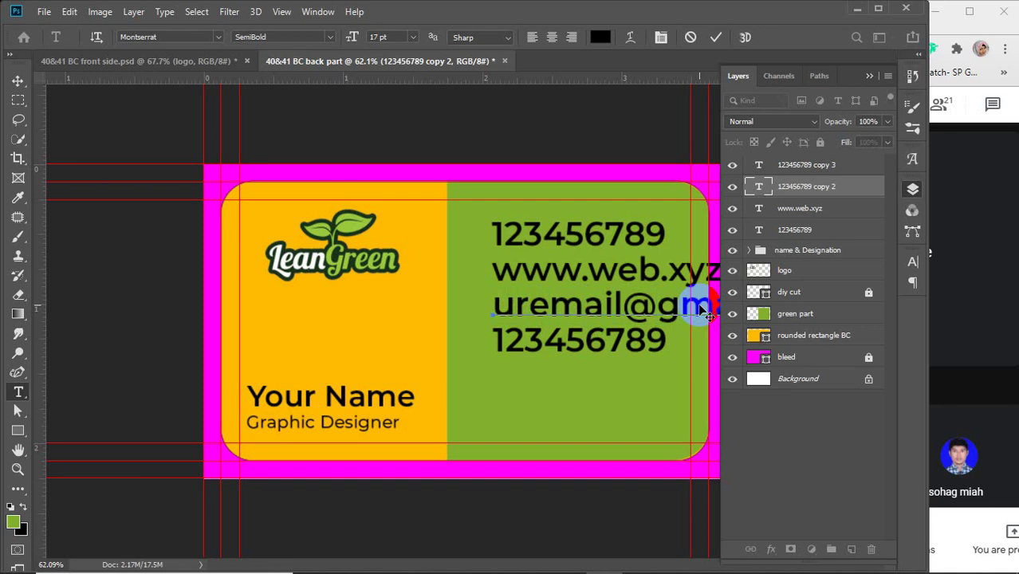
pyautogui.click(716, 38)
# Replace the fourth placeholder number line with a sample street address including area and city
pyautogui.moveTo(494, 339); pyautogui.dragTo(709, 351)
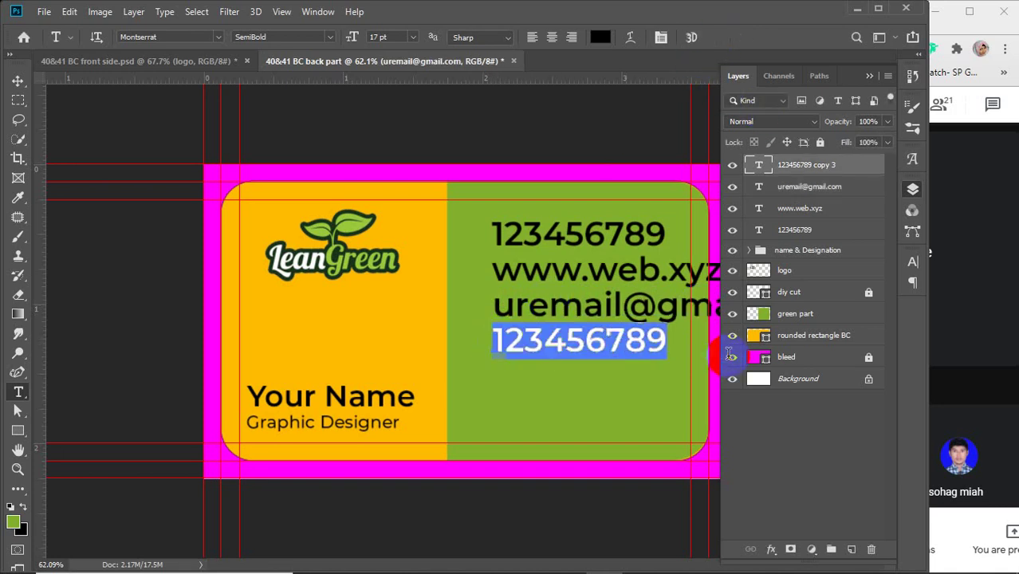
pyautogui.write('12')
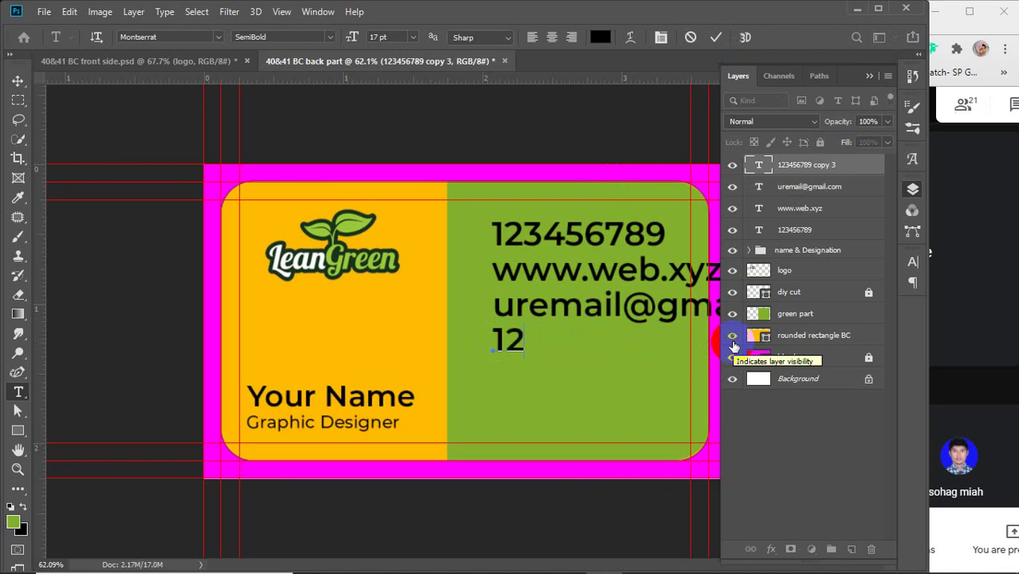
pyautogui.write('3 st')
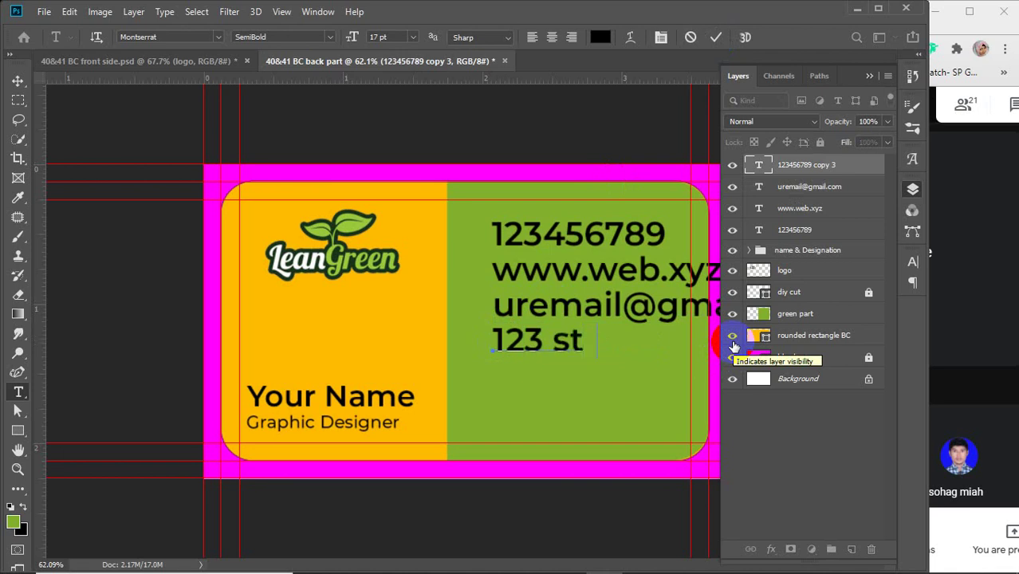
pyautogui.write('reet')
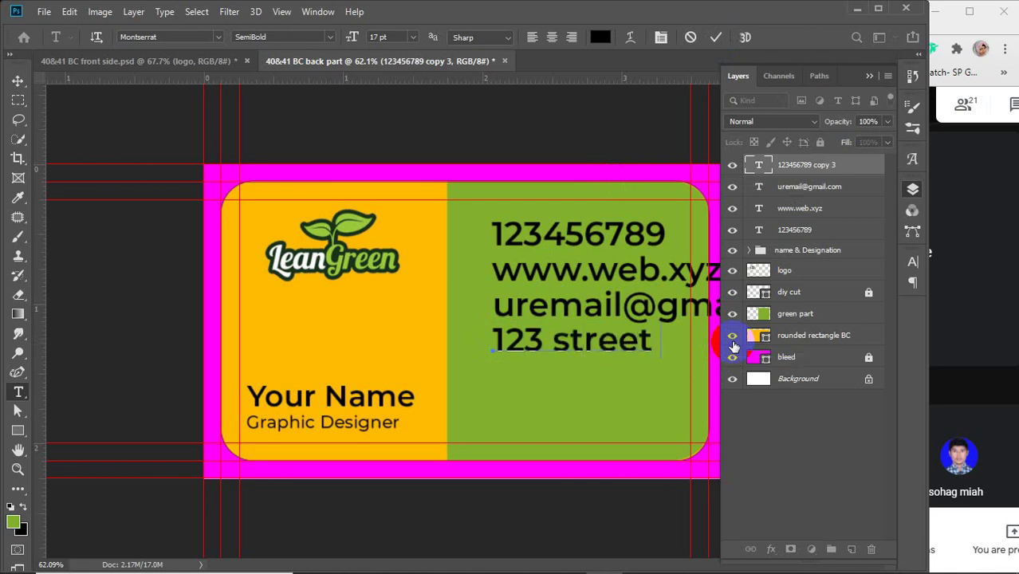
pyautogui.write(' roa')
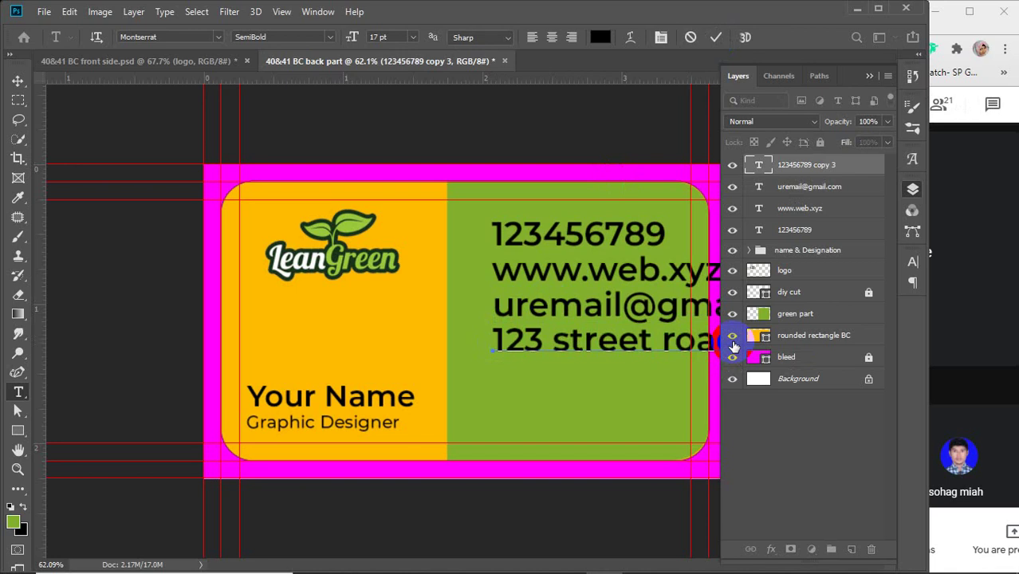
pyautogui.click(16, 83)
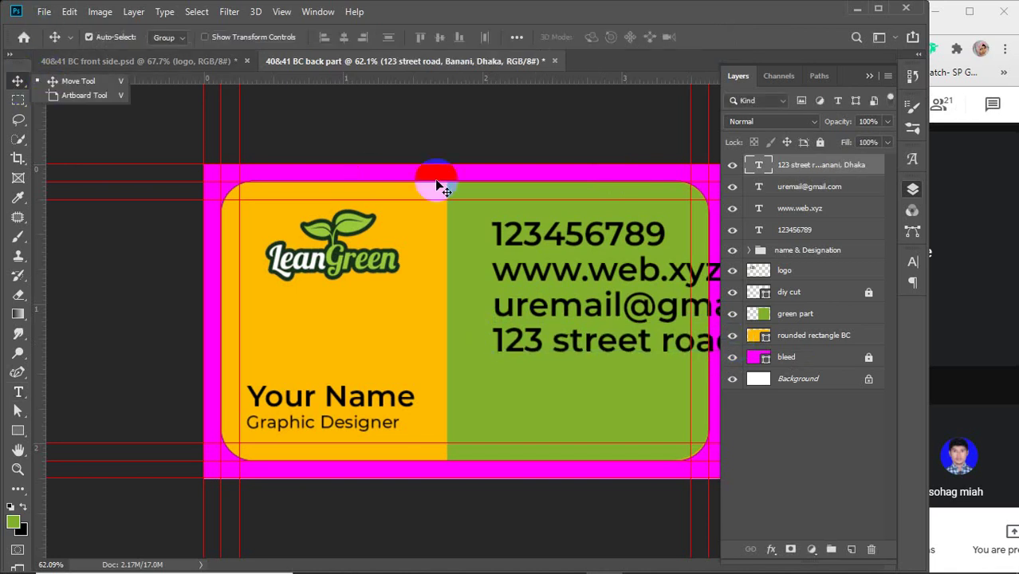
# Select all four contact text layers together and reduce their font size to 9 pt
pyautogui.keyDown('shift'); pyautogui.click(821, 230); pyautogui.keyUp('shift')
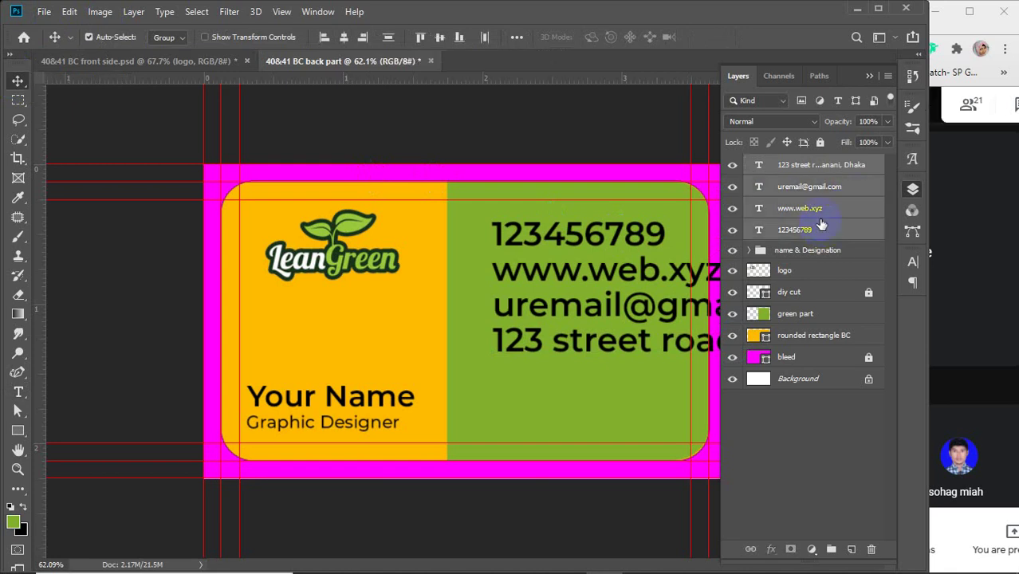
pyautogui.click(912, 262)
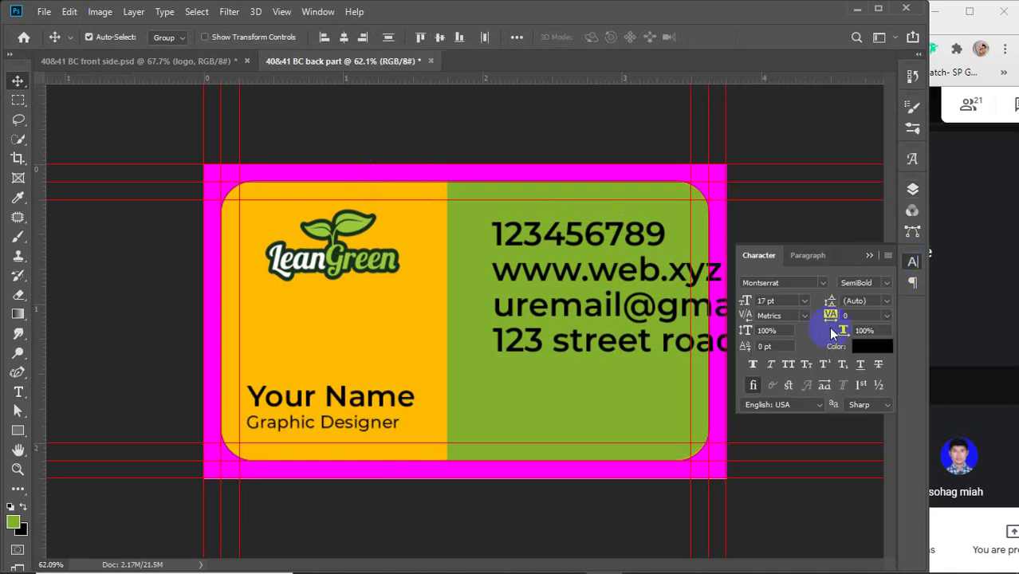
pyautogui.click(787, 301)
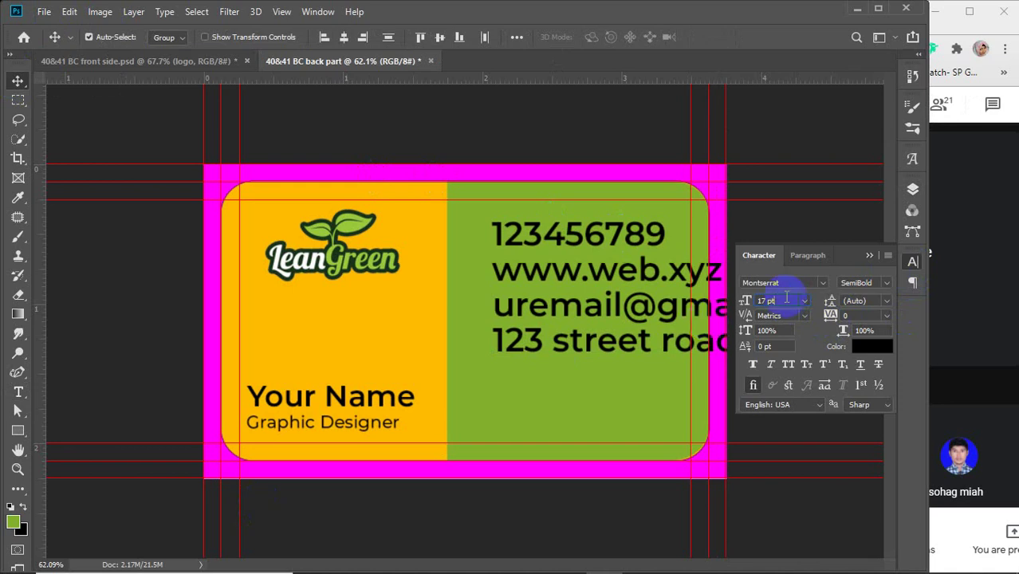
pyautogui.scroll(-2, 784, 302)
pyautogui.scroll(-2, 779, 301)
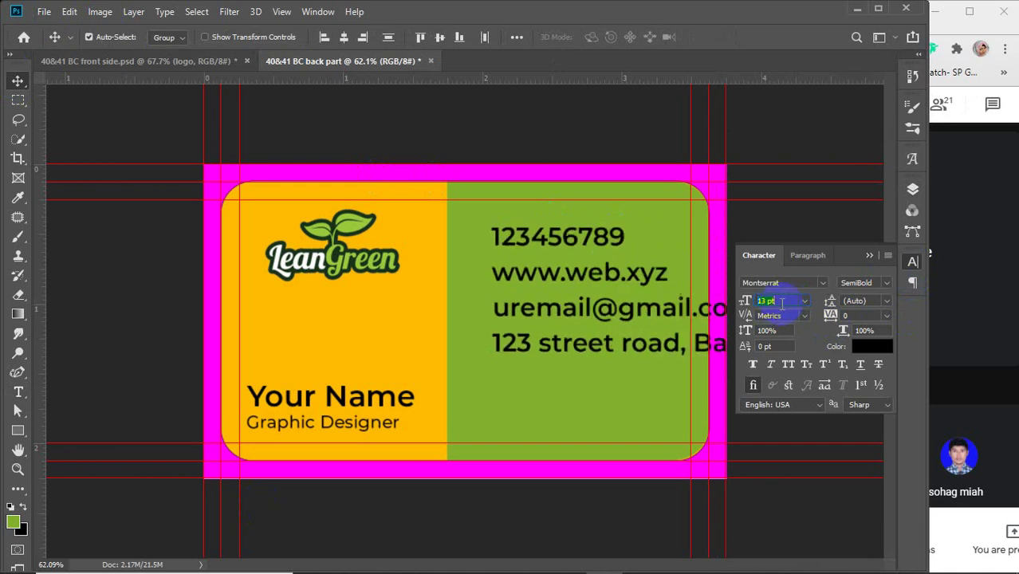
pyautogui.scroll(-2, 781, 303)
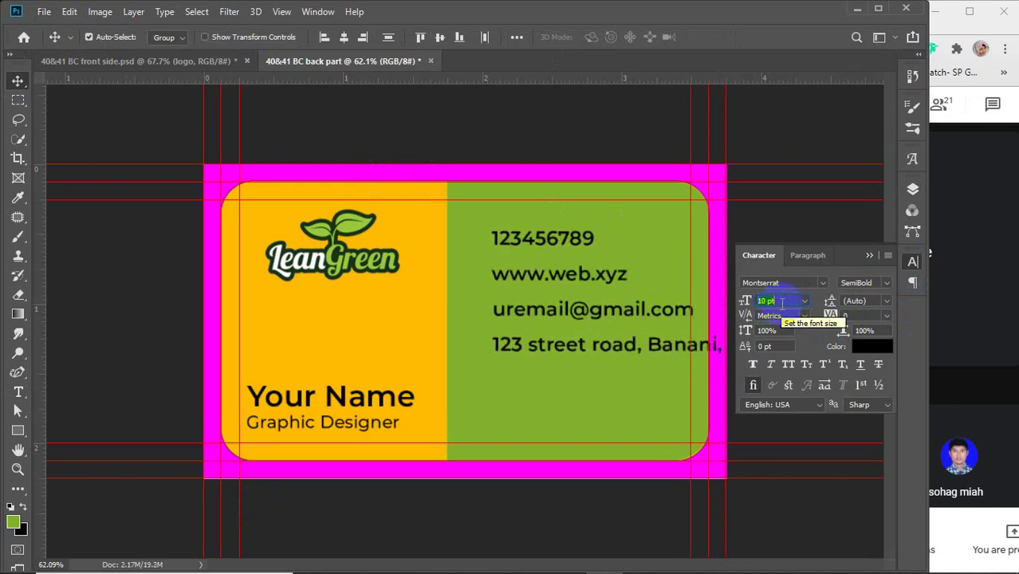
pyautogui.scroll(-1, 781, 303)
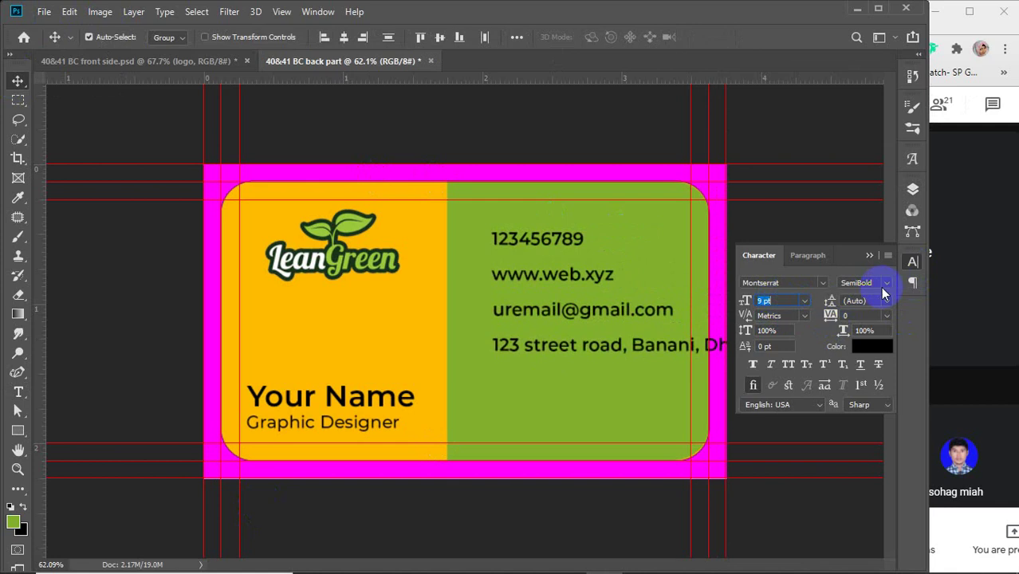
# Set the four contact lines to the Medium font style and a size of 8 pt
pyautogui.click(885, 282)
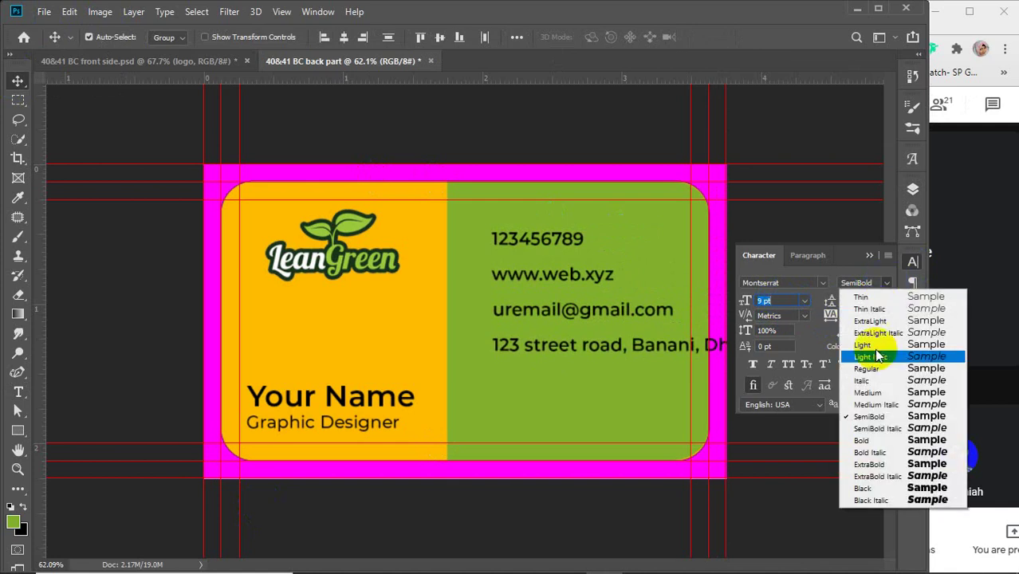
pyautogui.click(867, 392)
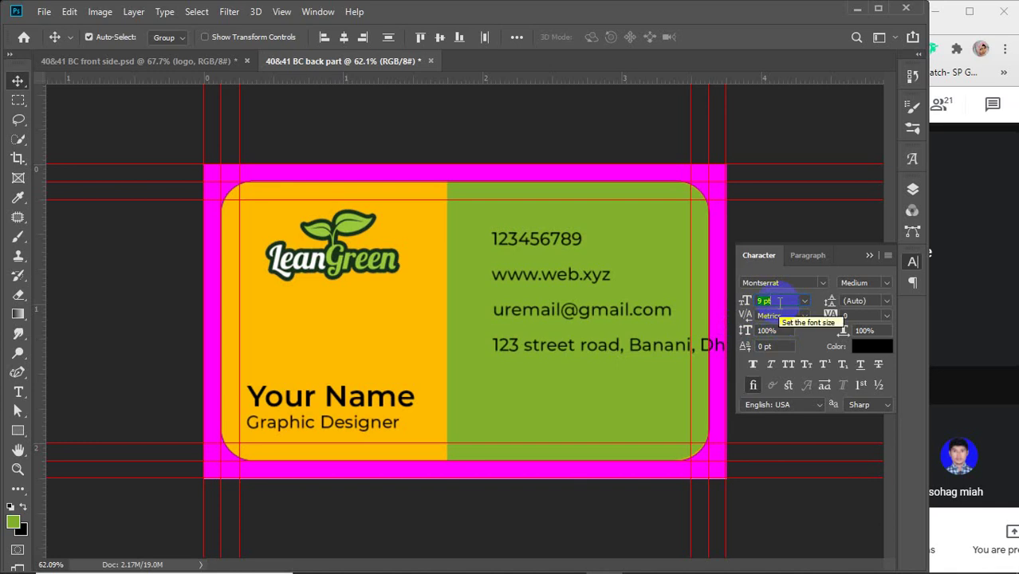
pyautogui.press('Down')
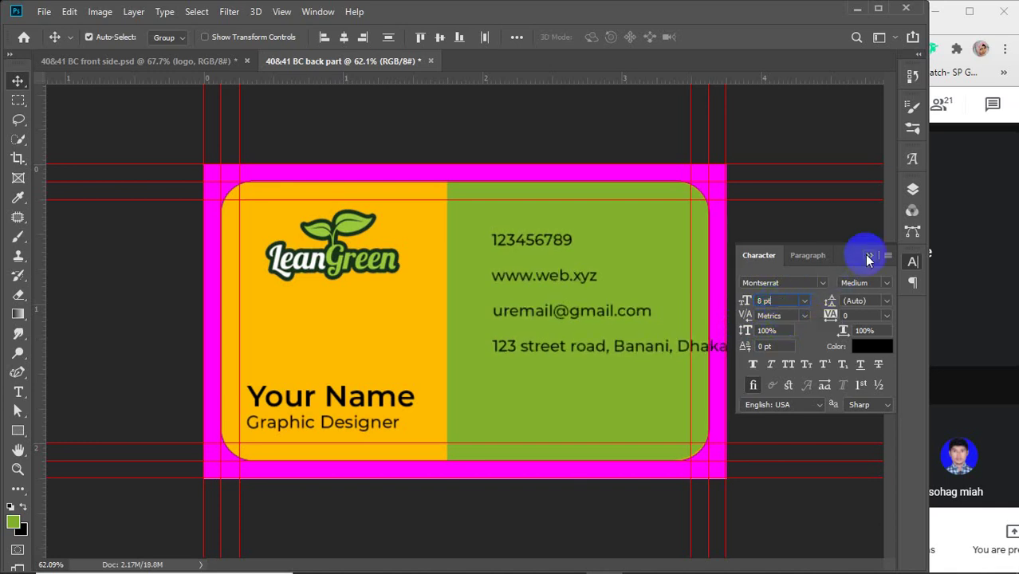
pyautogui.click(867, 257)
# Move the address, e-mail, website and number lines individually down into a stack on the lower half of the green part
pyautogui.moveTo(561, 361); pyautogui.dragTo(530, 431)
pyautogui.moveTo(523, 319); pyautogui.dragTo(523, 406)
pyautogui.moveTo(518, 275); pyautogui.dragTo(546, 383)
pyautogui.moveTo(534, 241); pyautogui.dragTo(573, 361)
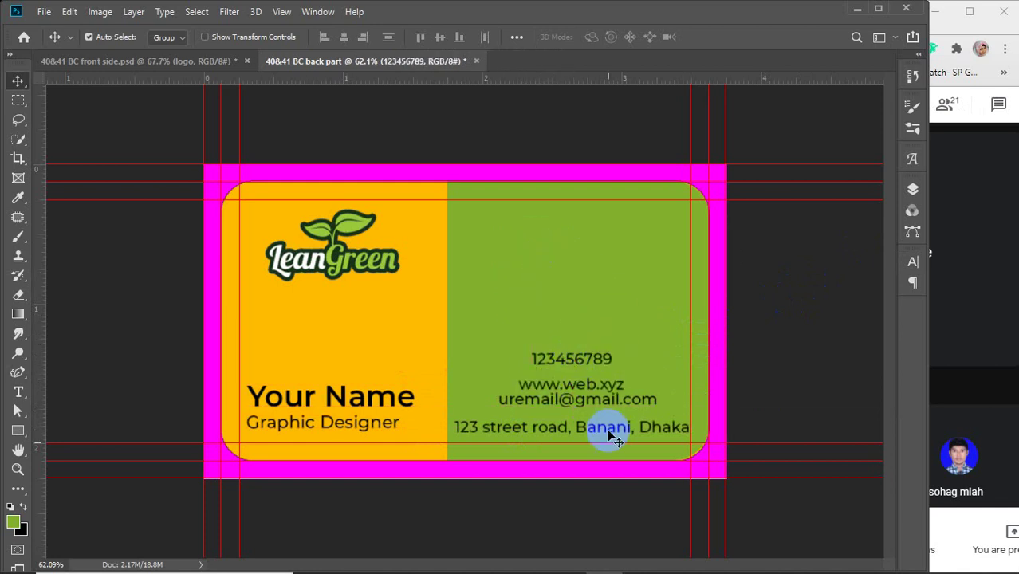
# Switch to the Chrome window with the green logo search and open a new tab
pyautogui.moveTo(495, 568)
pyautogui.click(569, 559)
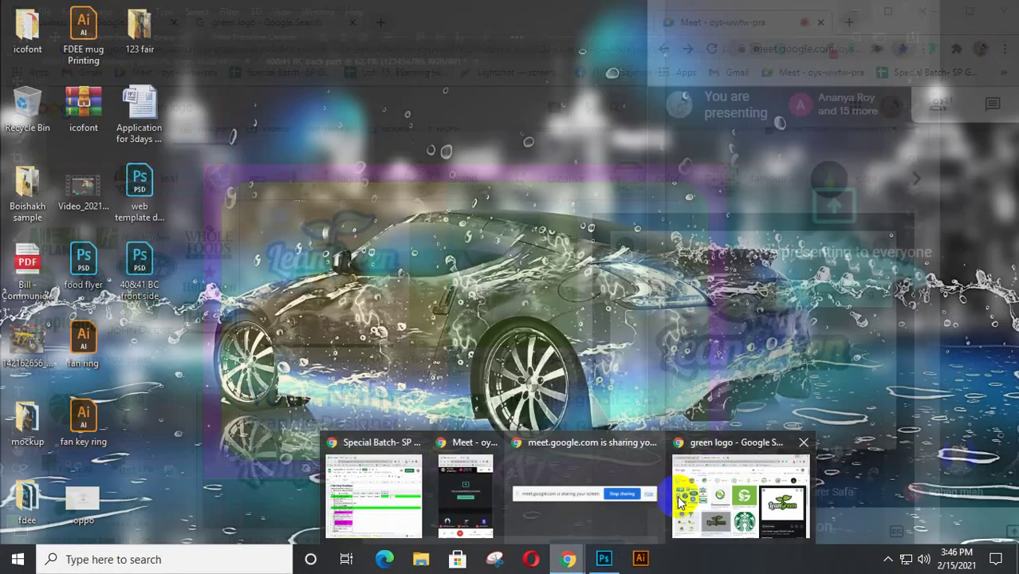
pyautogui.click(678, 501)
pyautogui.click(388, 24)
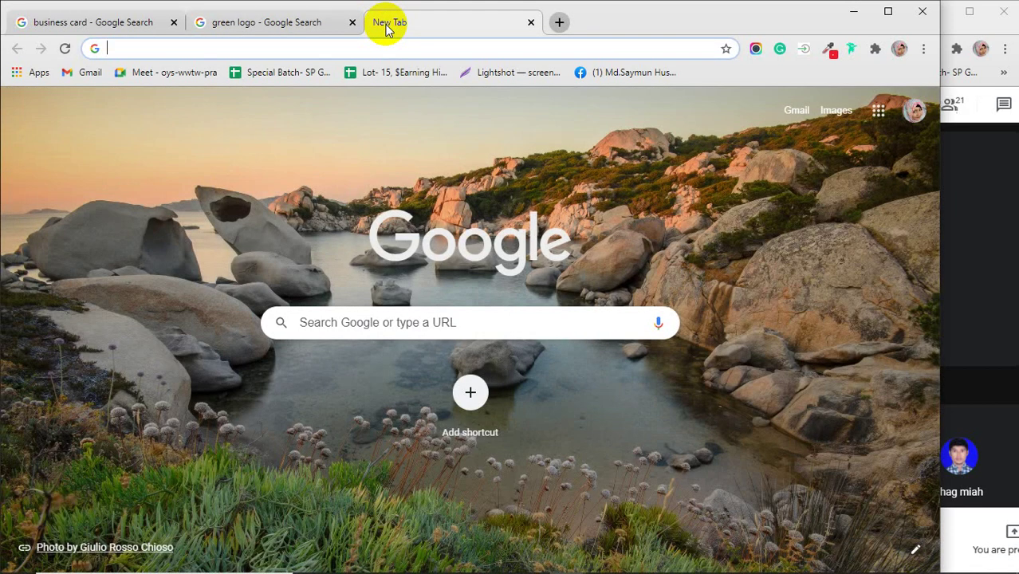
# Switch to the Google Meet window and look through the list of meeting participants
pyautogui.click(951, 275)
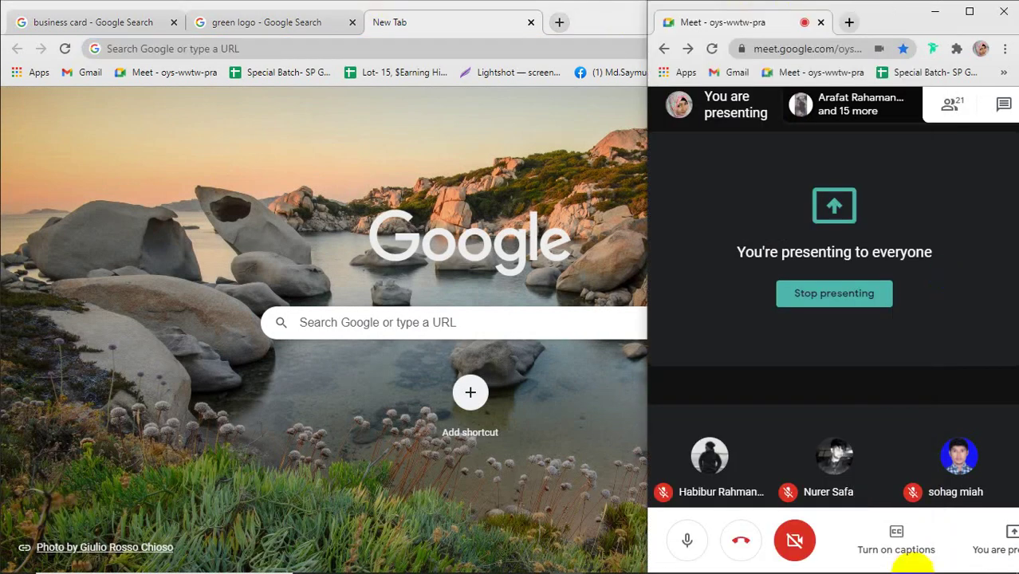
pyautogui.click(950, 105)
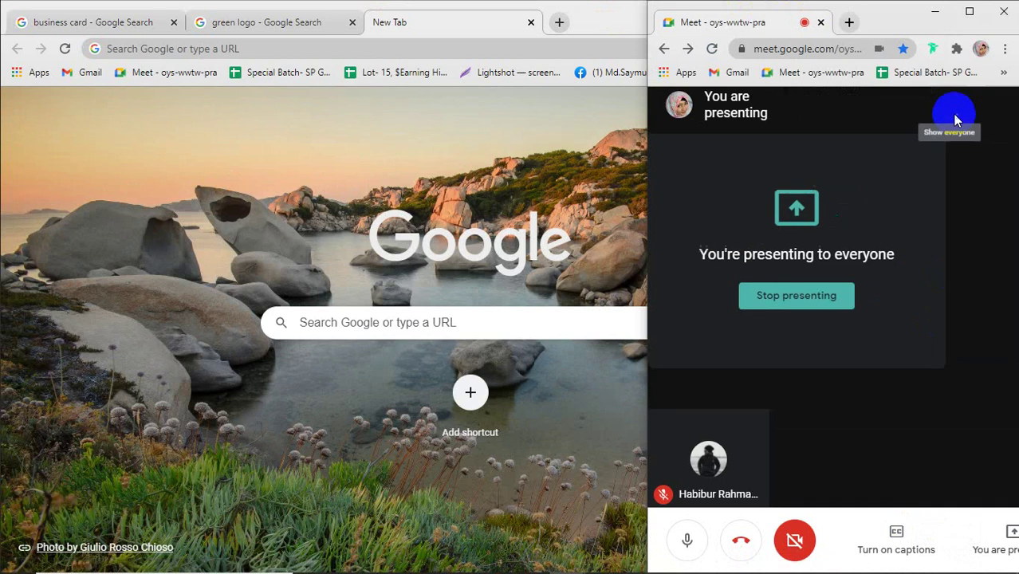
pyautogui.scroll(-3, 978, 299)
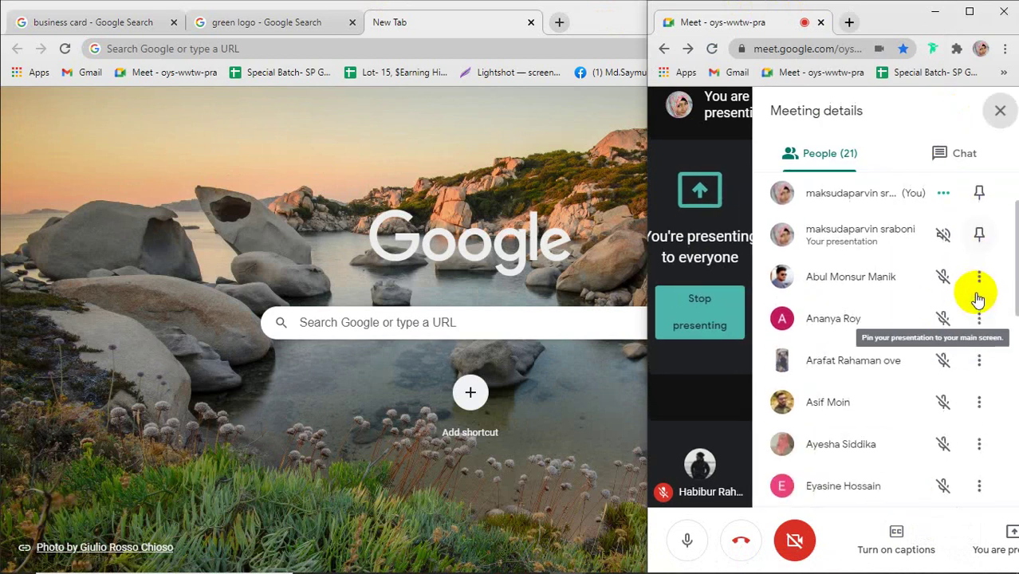
# Look through the remaining names in the meeting's participant list and close the meeting details
pyautogui.scroll(-1, 977, 299)
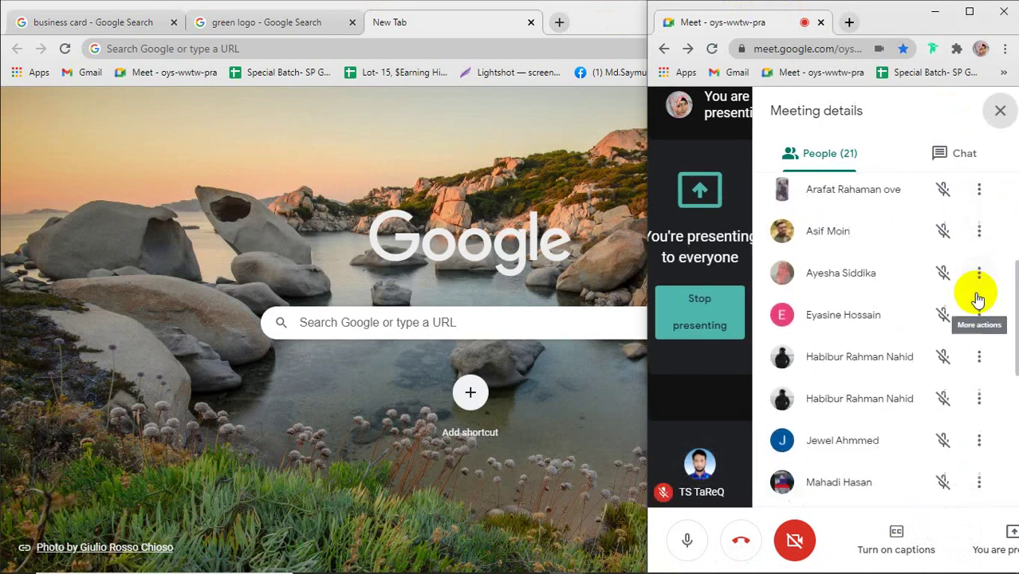
pyautogui.scroll(-1, 978, 299)
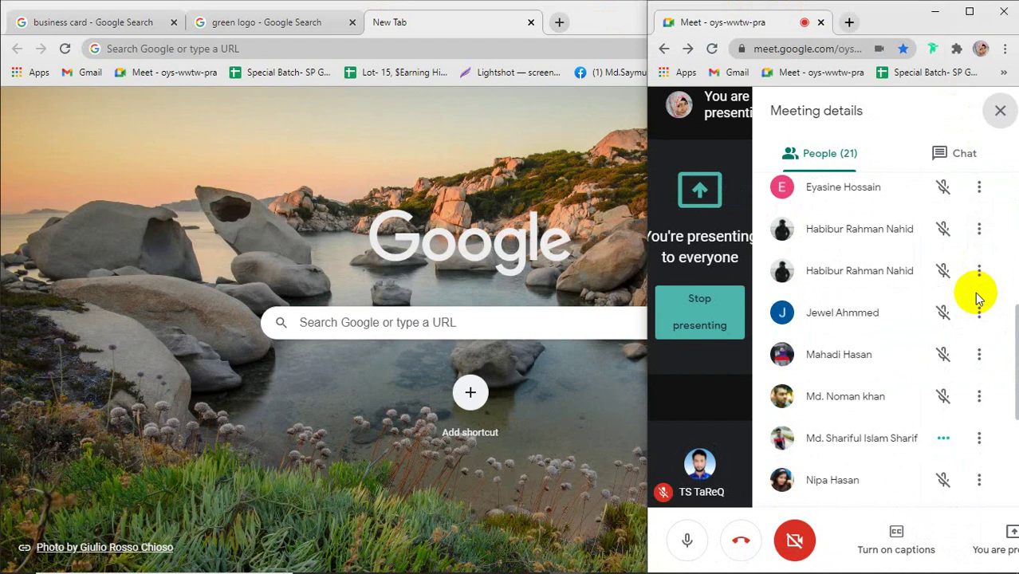
pyautogui.scroll(-1, 977, 312)
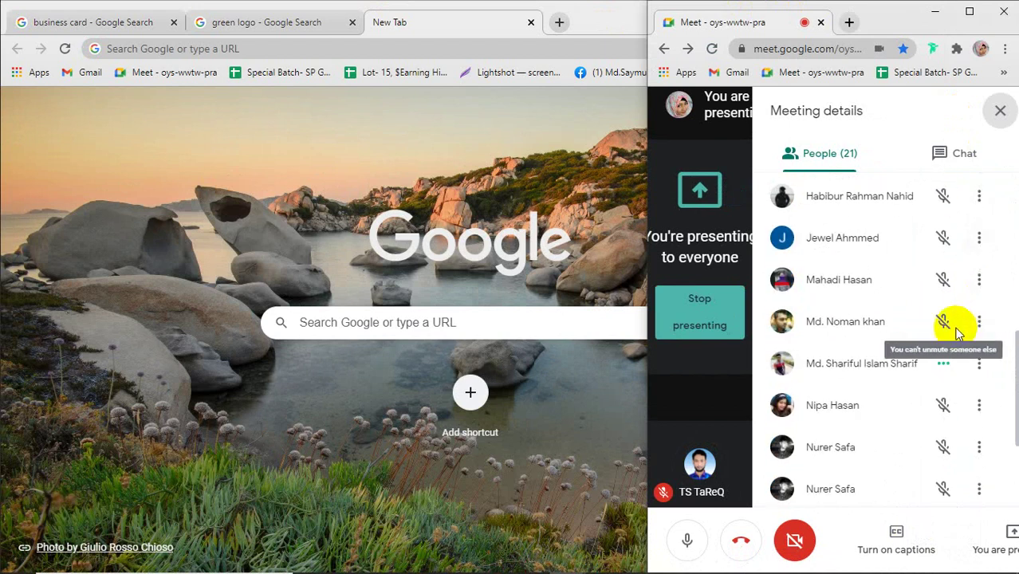
pyautogui.scroll(-1, 957, 329)
pyautogui.scroll(-1, 957, 333)
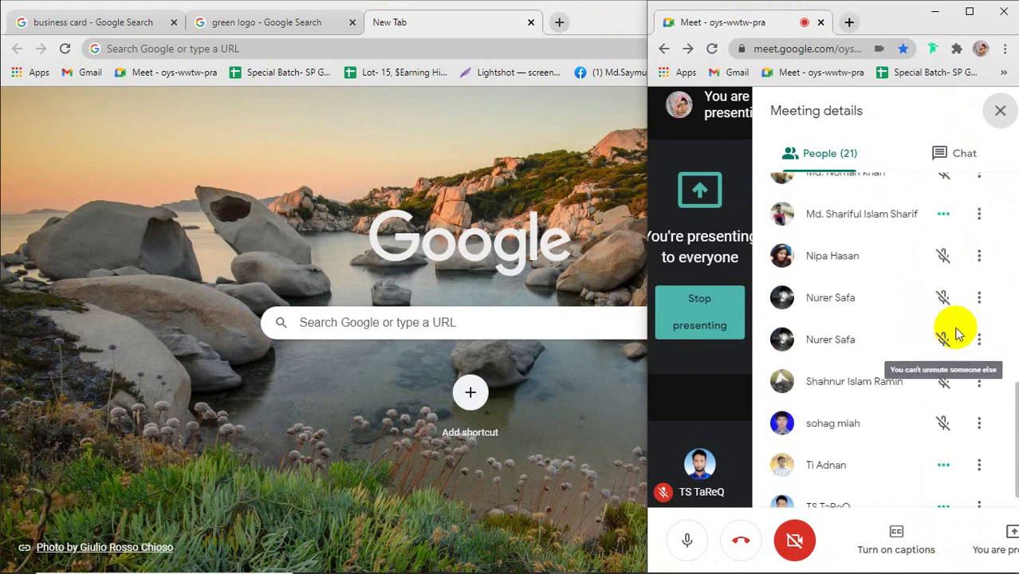
pyautogui.scroll(-1, 957, 333)
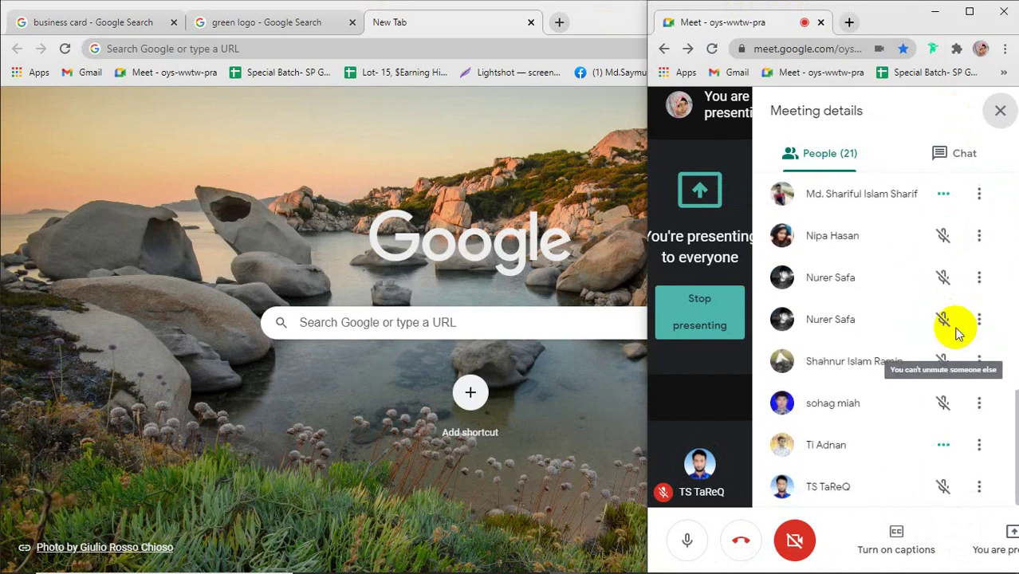
pyautogui.click(998, 112)
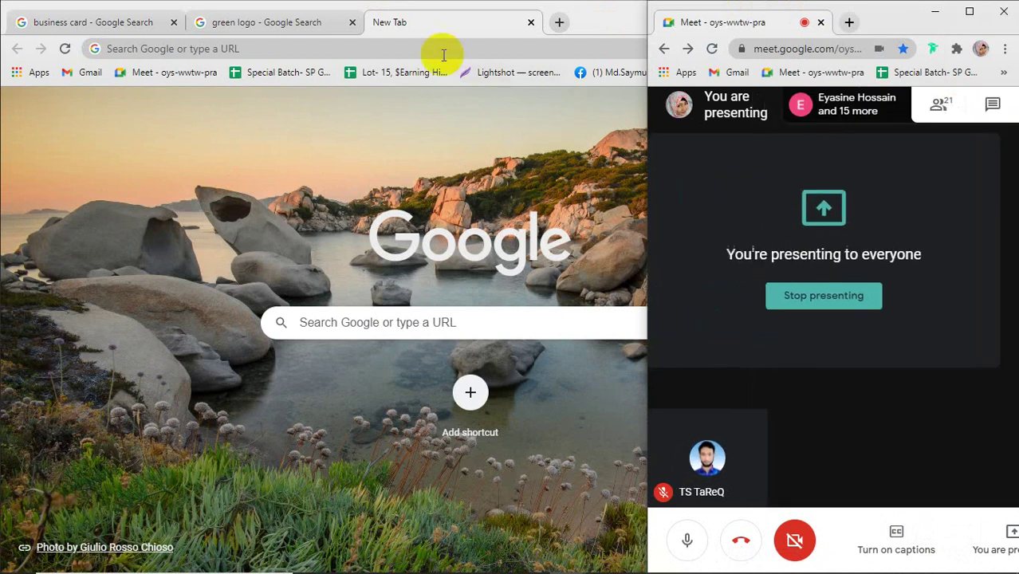
# Open flaticon.com in the new tab of the other Chrome window
pyautogui.click(275, 49)
pyautogui.write('flaticon.com')
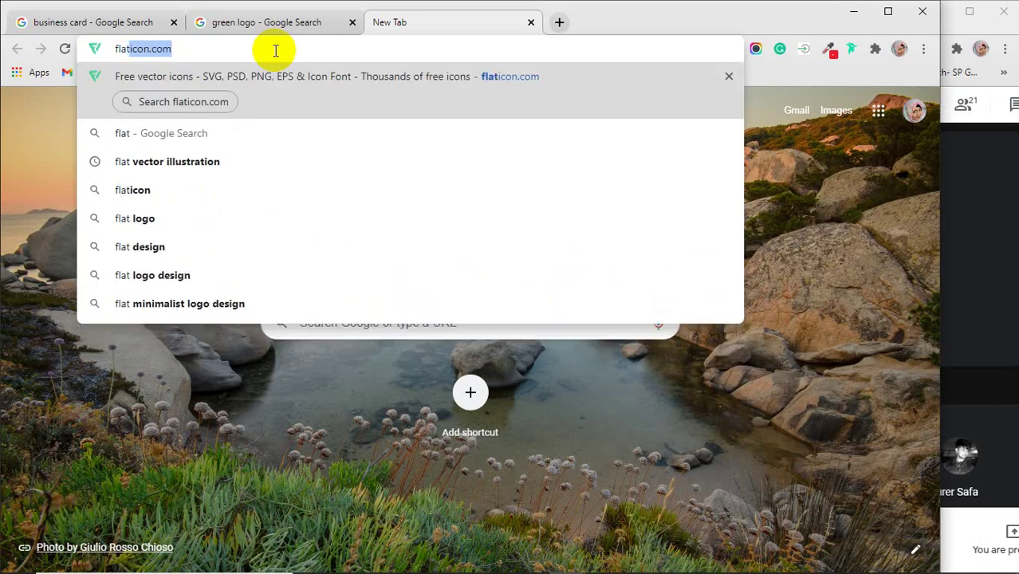
pyautogui.press('Return')
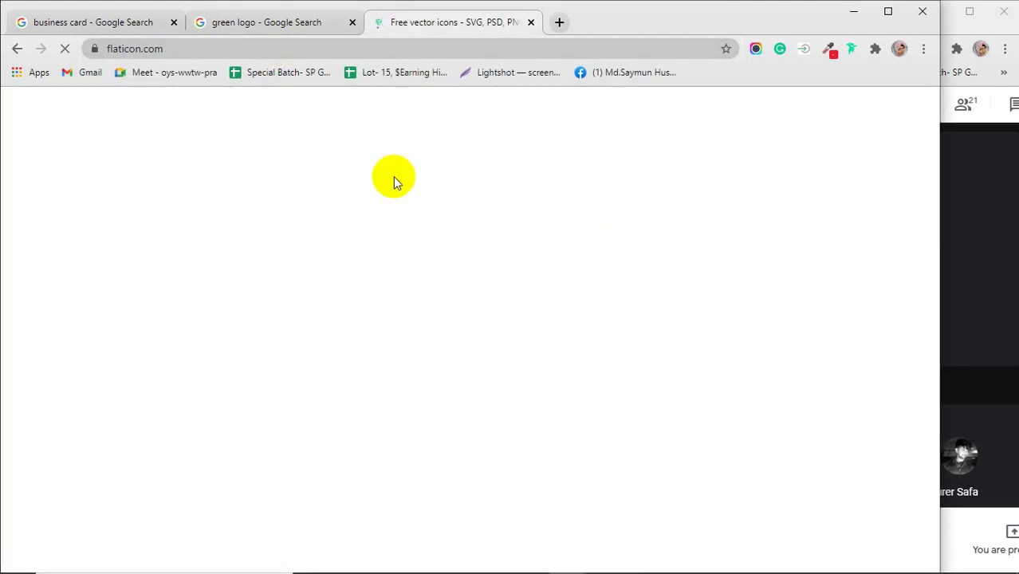
# Copy the Flaticon web address and send it as a message in the Google Meet chat, closing the meeting details
pyautogui.click(185, 49)
pyautogui.hotkey('ctrl', 'c')
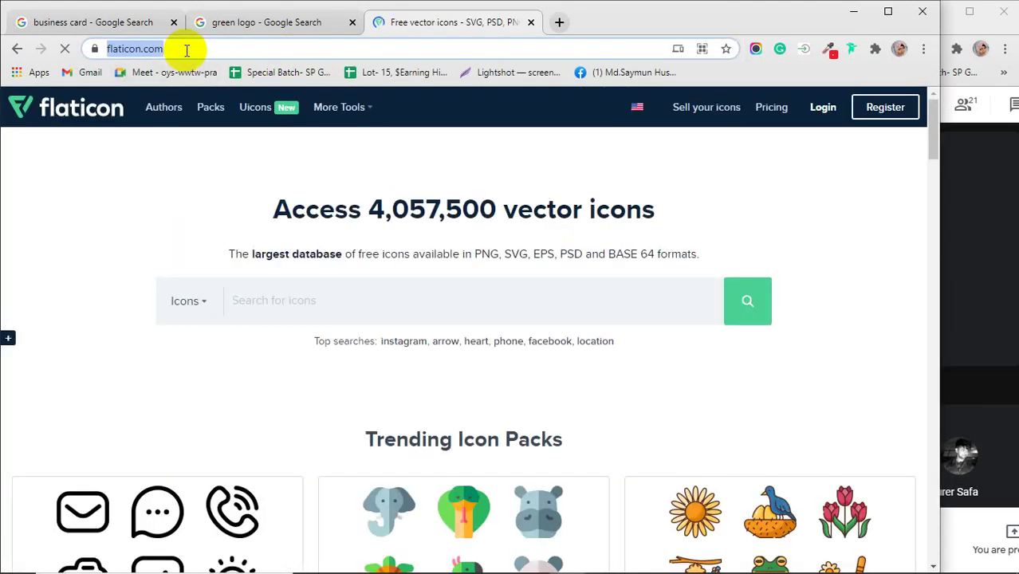
pyautogui.click(1004, 108)
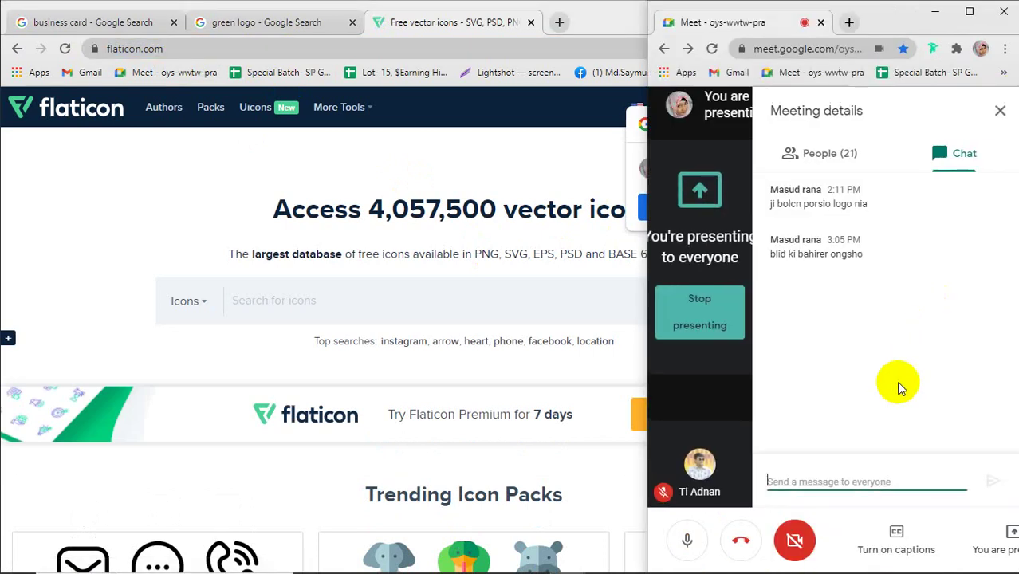
pyautogui.hotkey('ctrl', 'v')
pyautogui.press('Return')
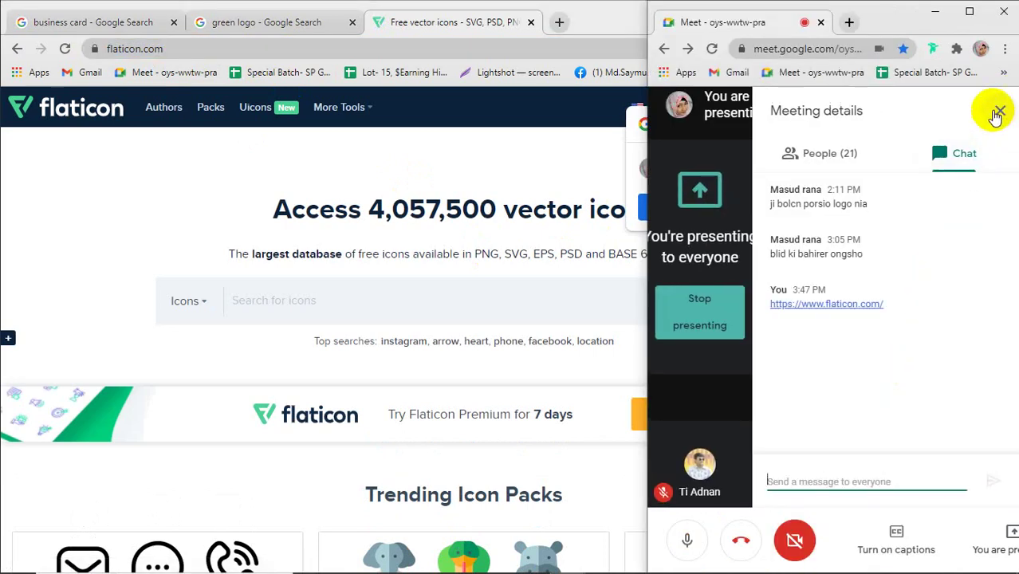
pyautogui.click(1000, 110)
# Return to the Flaticon window, dismiss the Google sign-in prompt and open icofont.com in the same tab
pyautogui.click(412, 52)
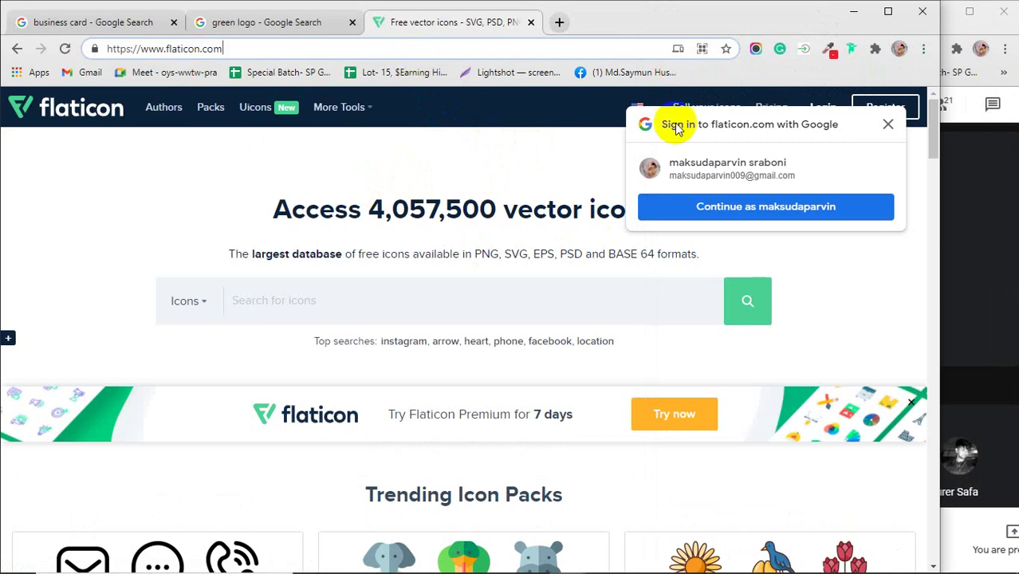
pyautogui.click(889, 124)
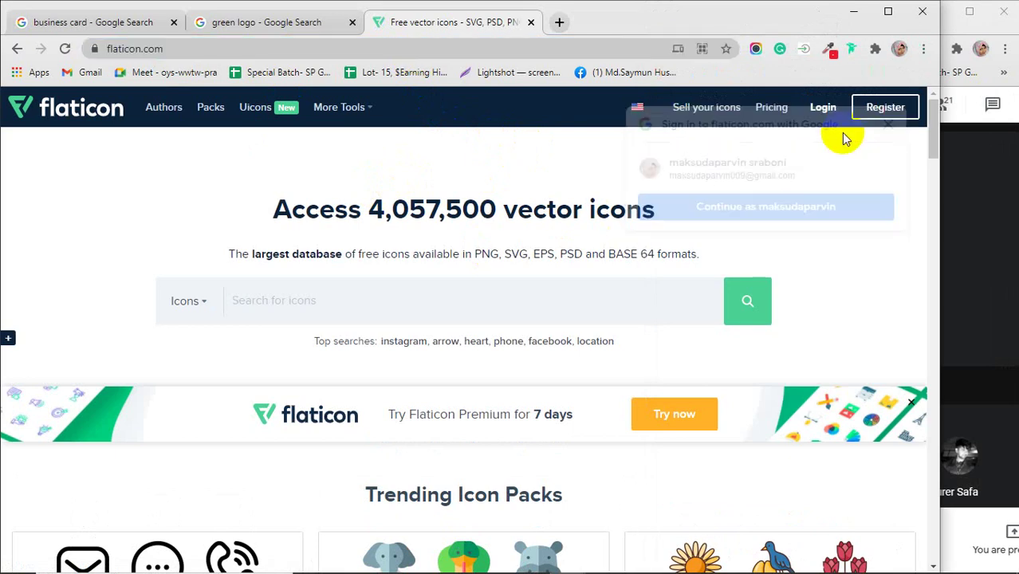
pyautogui.click(209, 50)
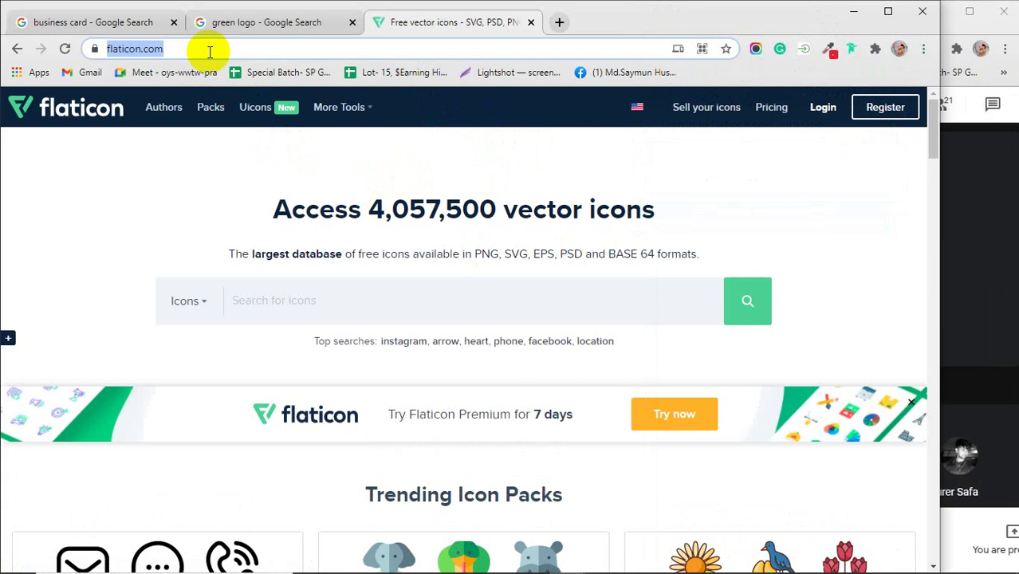
pyautogui.write('ico')
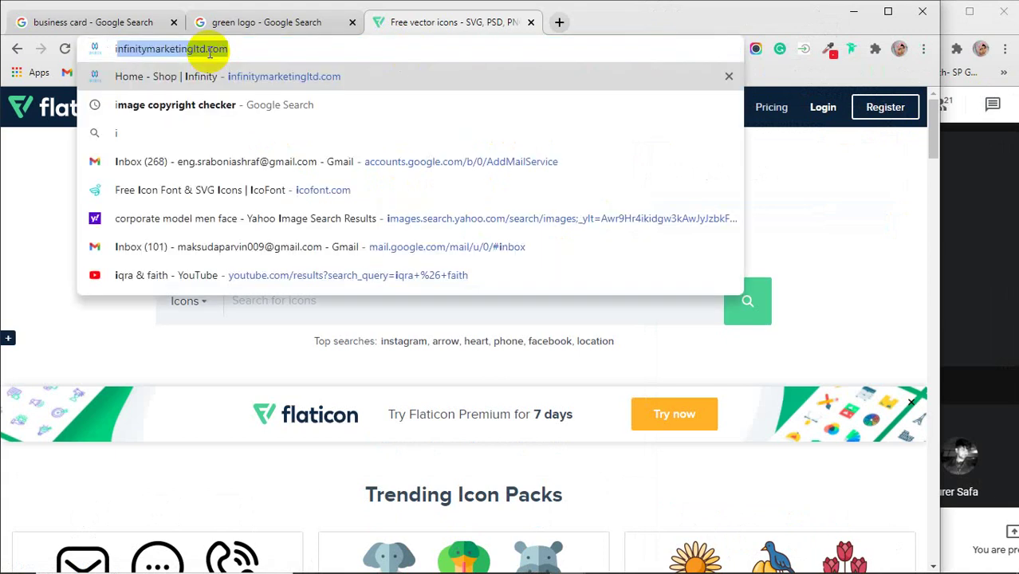
pyautogui.press('Return')
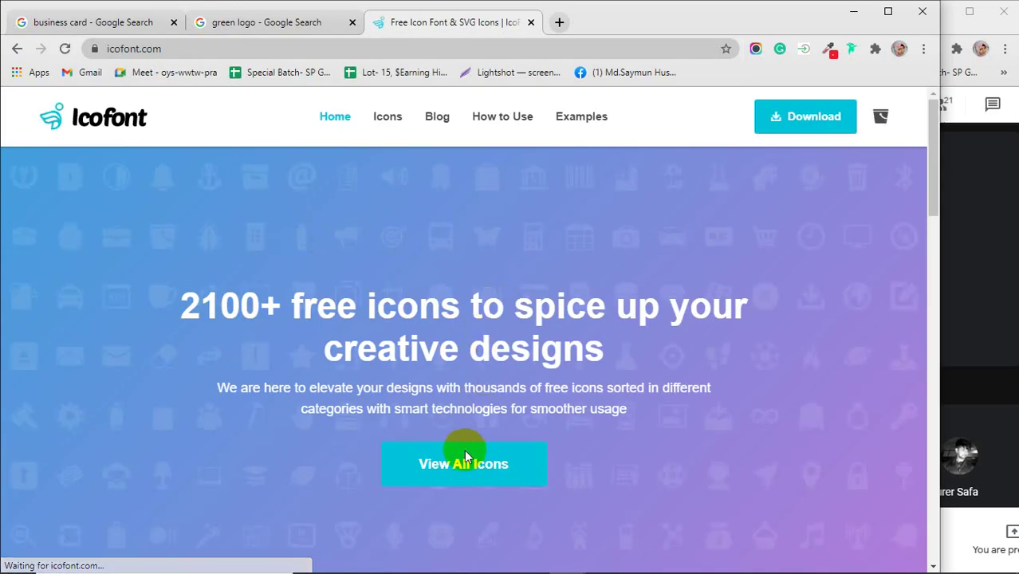
# Open the full IcoFont icon collection and search it for "phone"
pyautogui.click(464, 459)
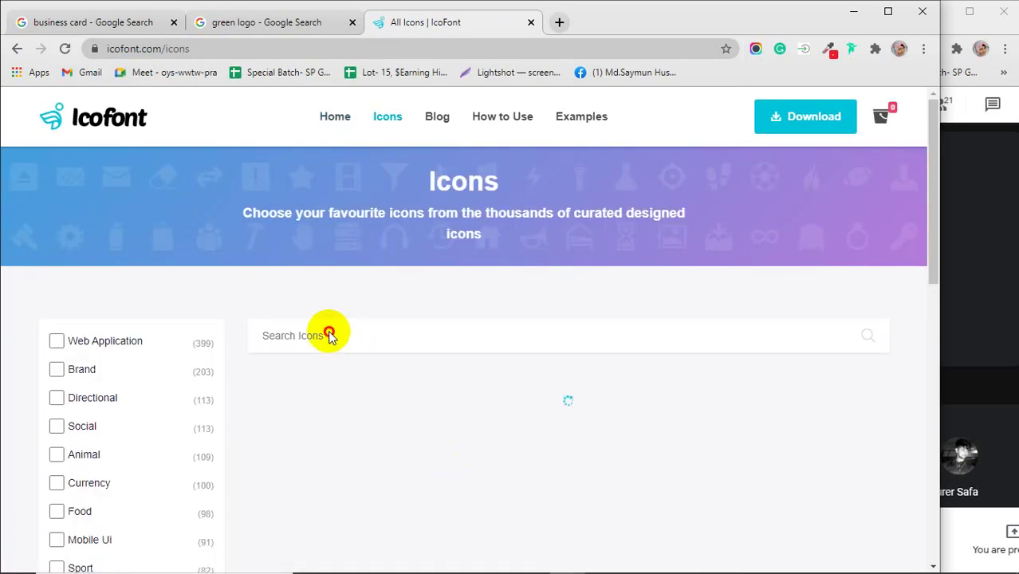
pyautogui.click(329, 332)
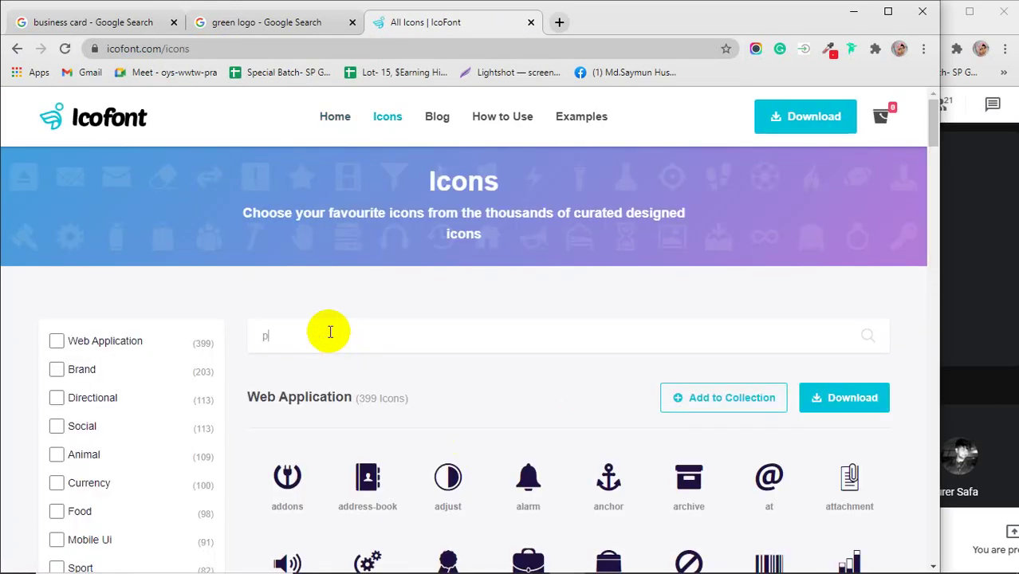
pyautogui.write('phone')
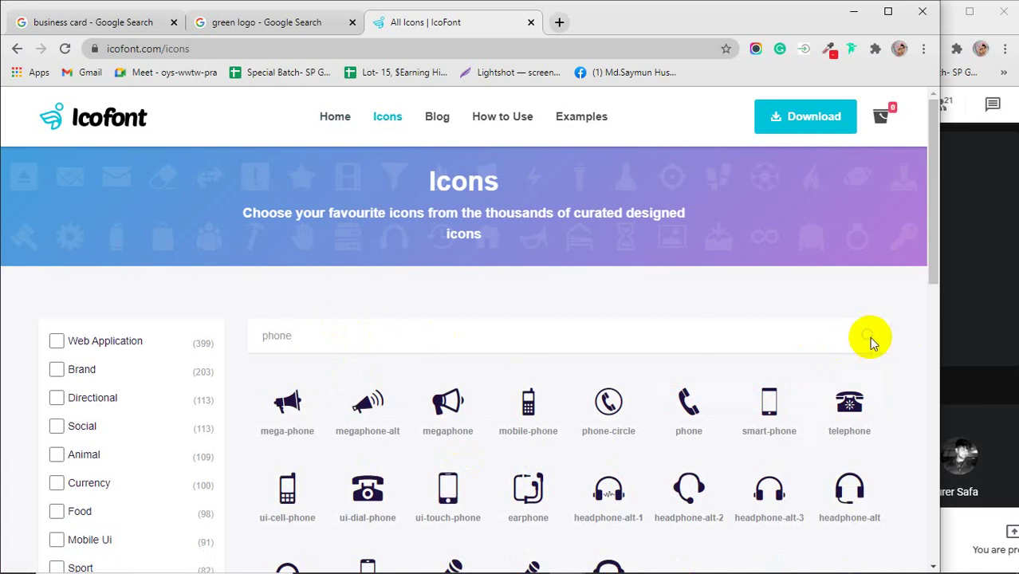
pyautogui.scroll(-1, 604, 447)
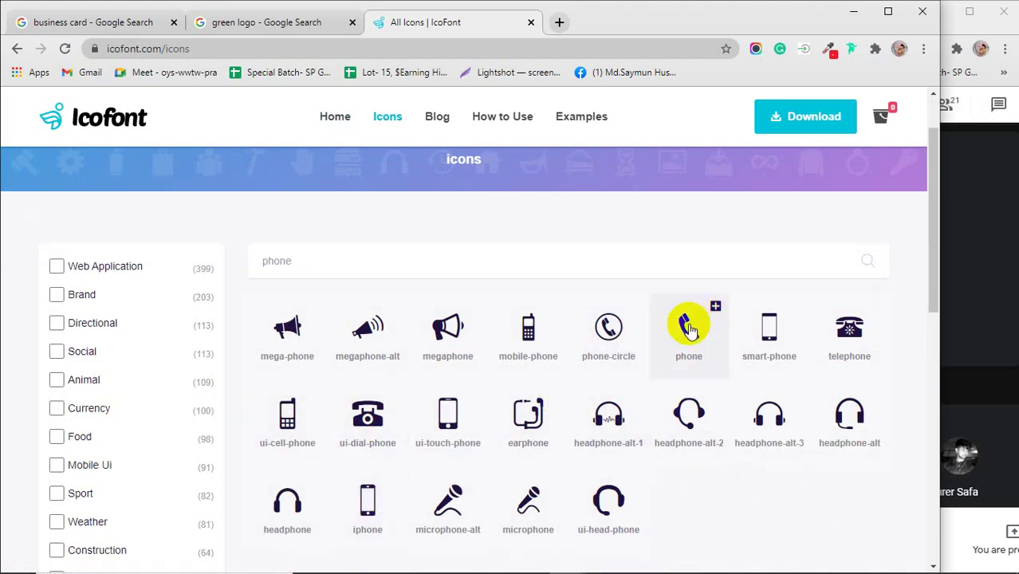
# Copy the phone-circle icon glyph and insert it with a space before the phone number line on the card in Photoshop
pyautogui.click(606, 327)
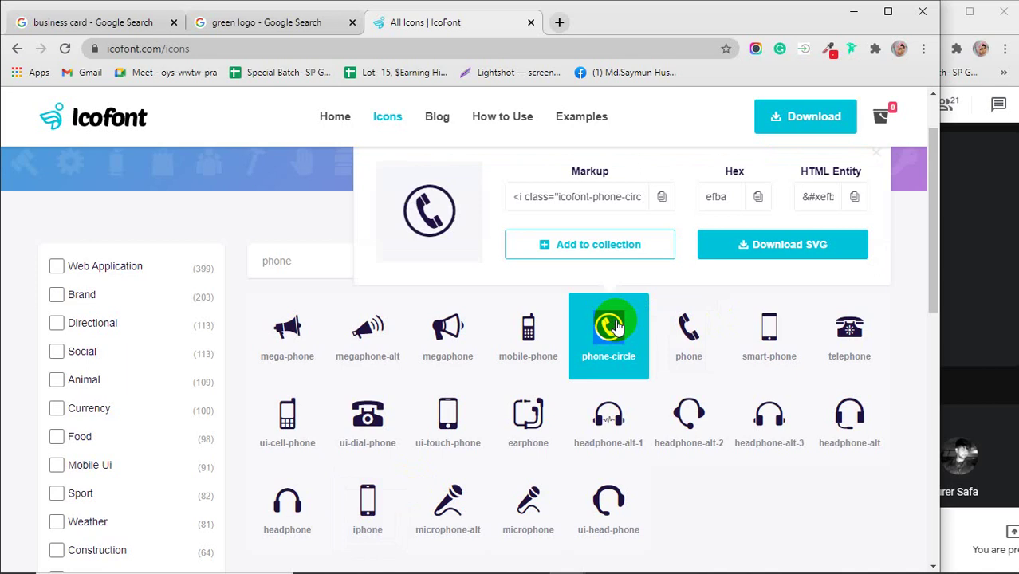
pyautogui.click(720, 485)
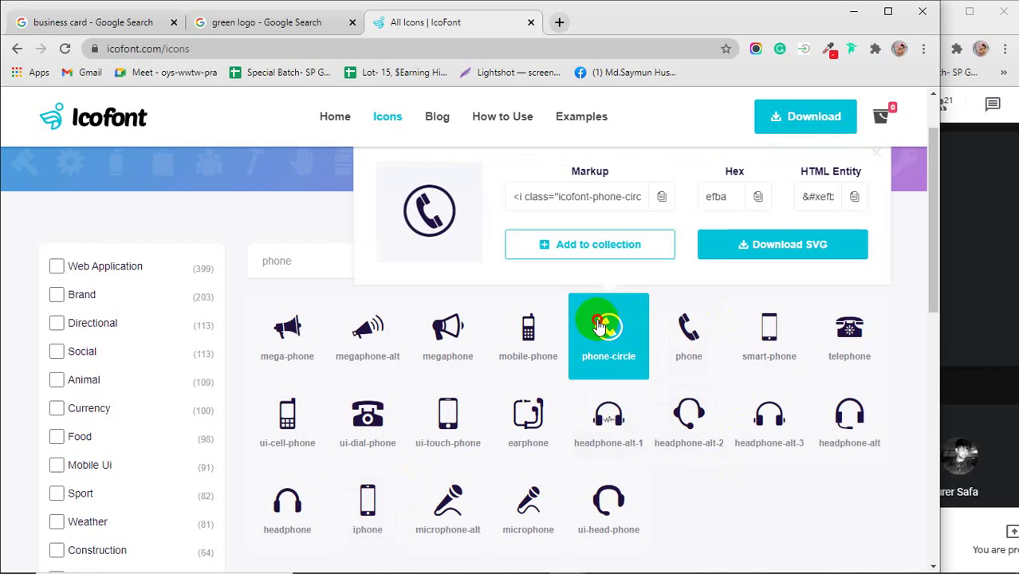
pyautogui.moveTo(597, 322); pyautogui.dragTo(622, 322)
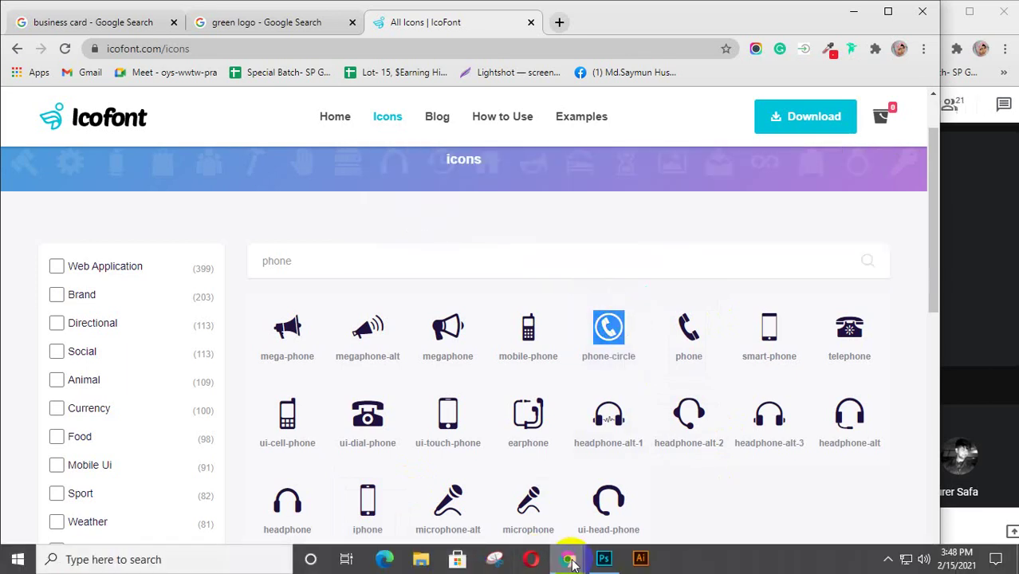
pyautogui.click(600, 562)
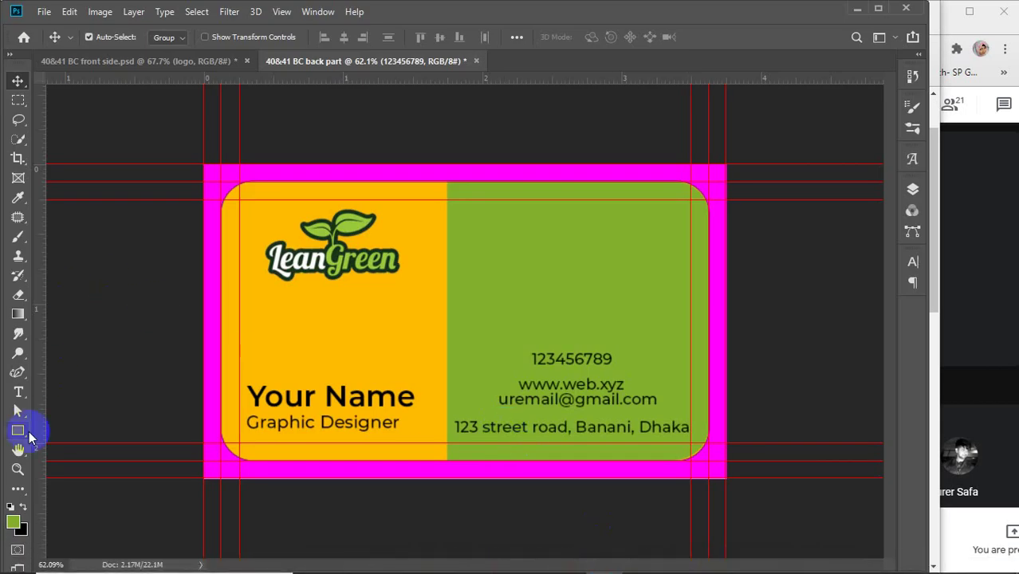
pyautogui.click(19, 397)
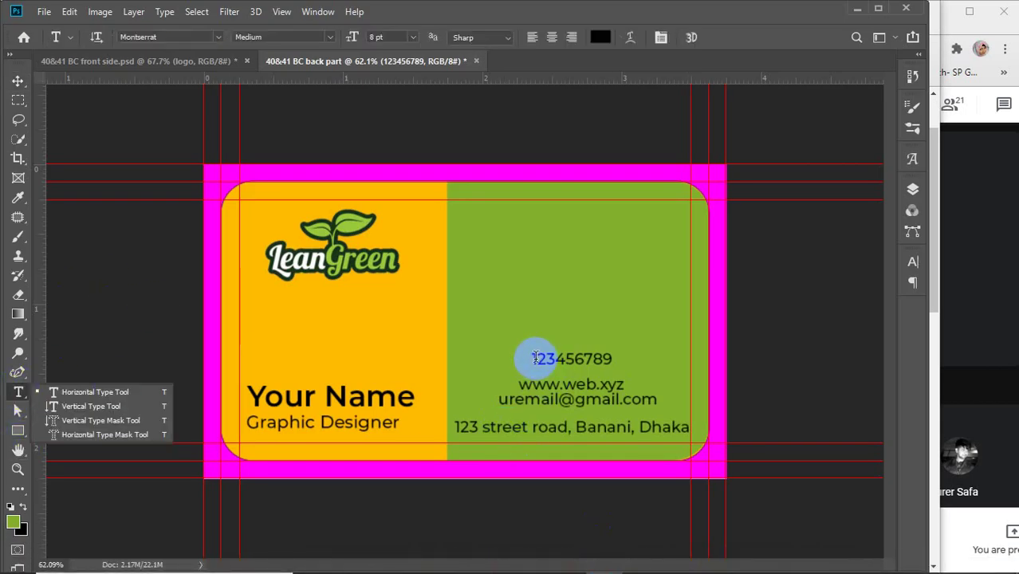
pyautogui.moveTo(532, 358); pyautogui.dragTo(556, 370)
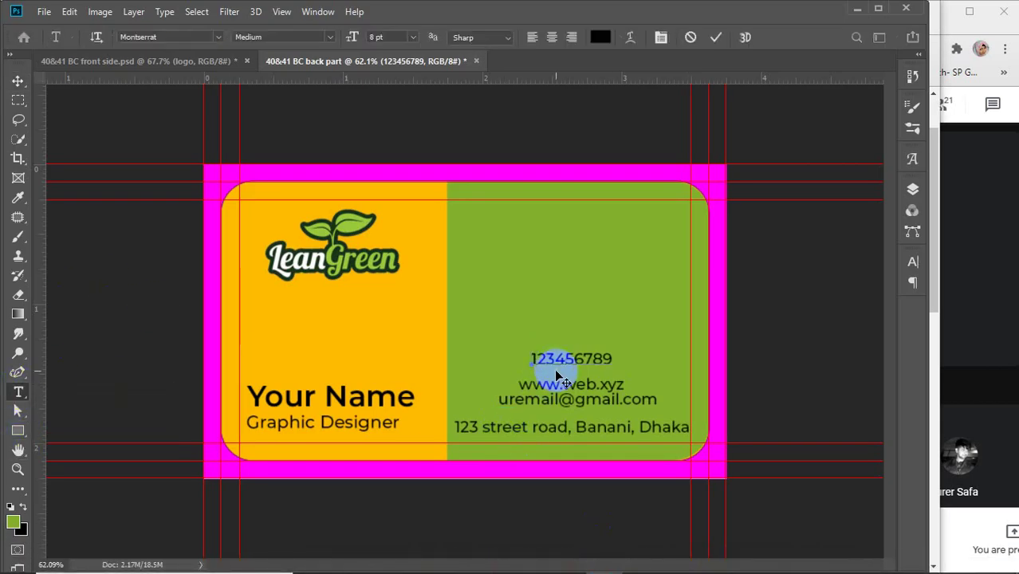
pyautogui.write('0')
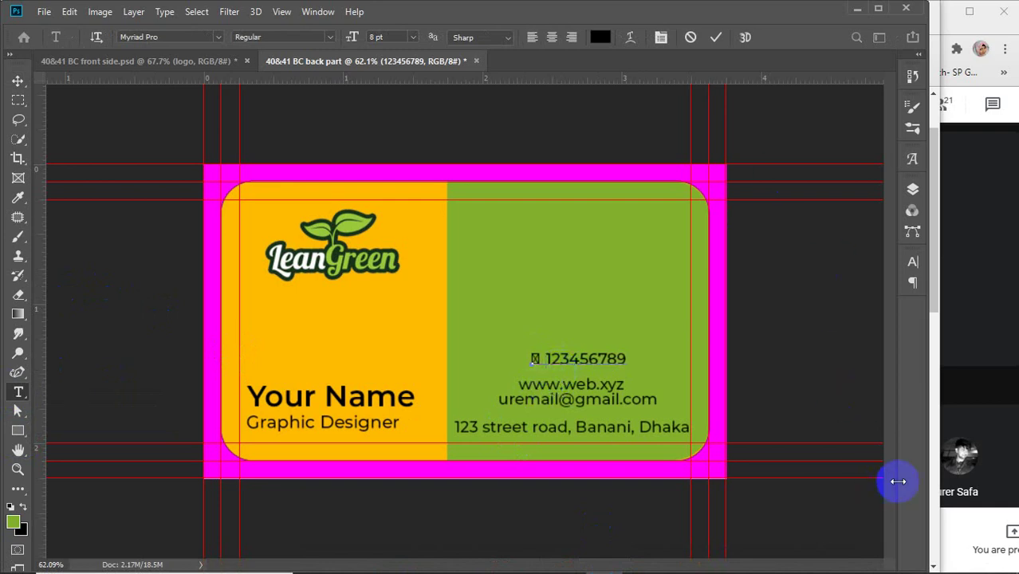
# Return to the IcoFont page, search for "web" and copy the web globe icon glyph
pyautogui.moveTo(942, 174); pyautogui.dragTo(976, 176)
pyautogui.moveTo(328, 267); pyautogui.dragTo(207, 264)
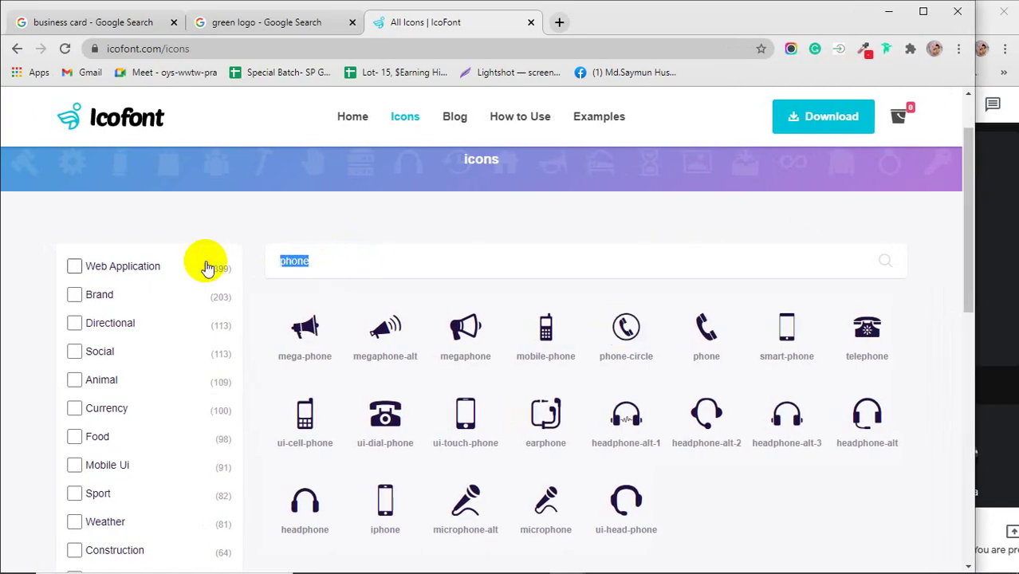
pyautogui.write('web')
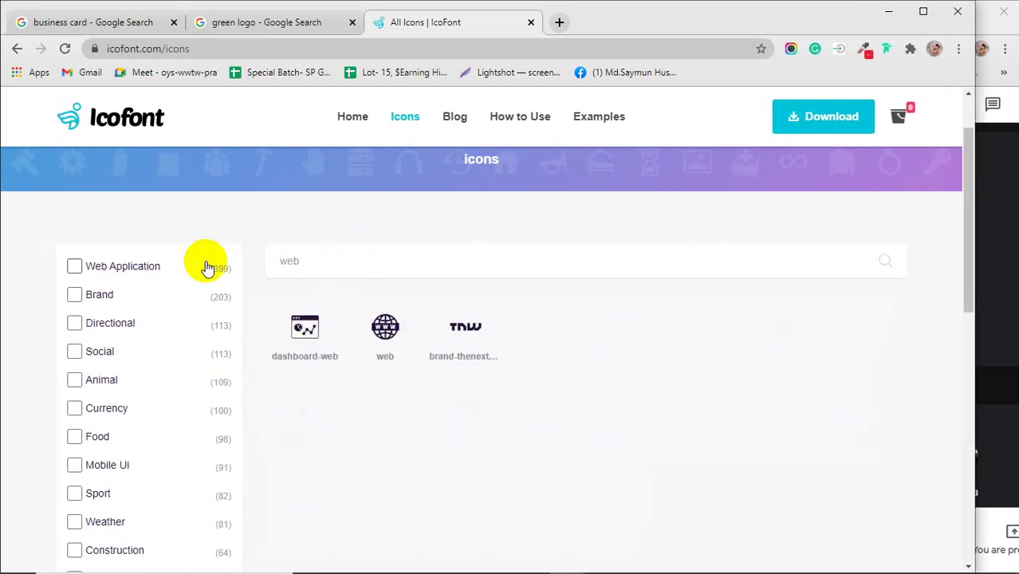
pyautogui.click(390, 331)
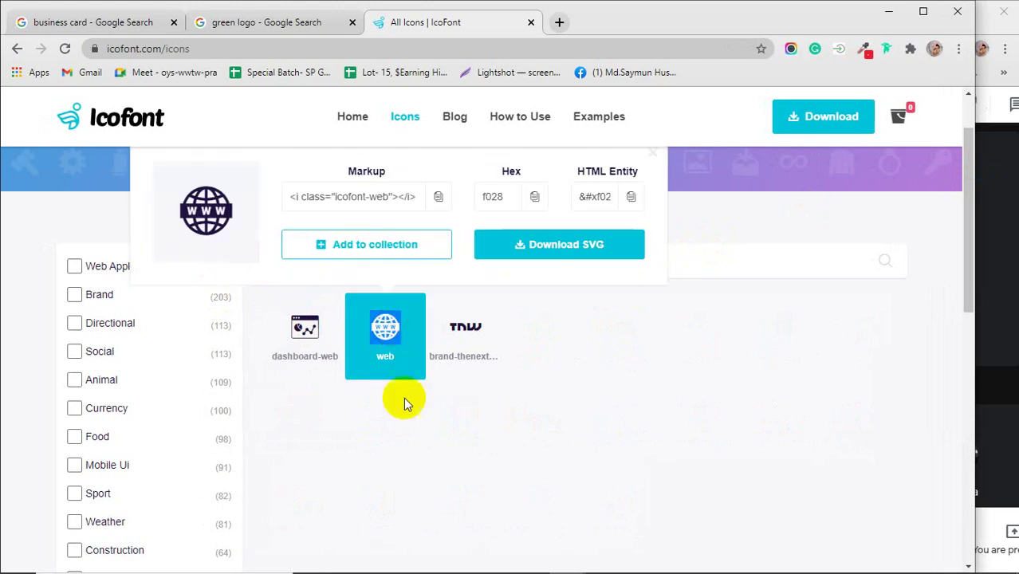
pyautogui.moveTo(390, 571)
pyautogui.click(610, 567)
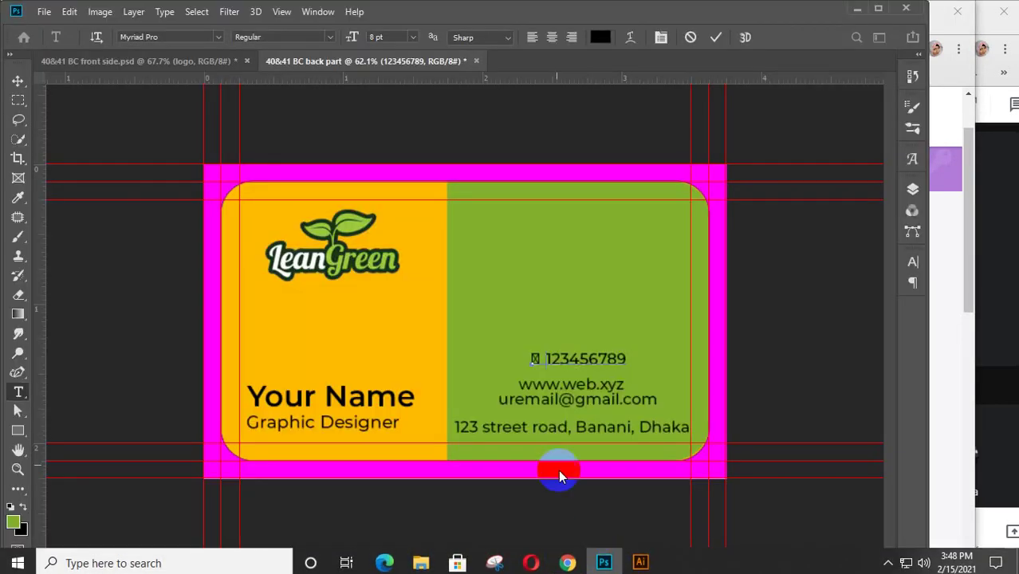
pyautogui.click(719, 39)
pyautogui.click(525, 378)
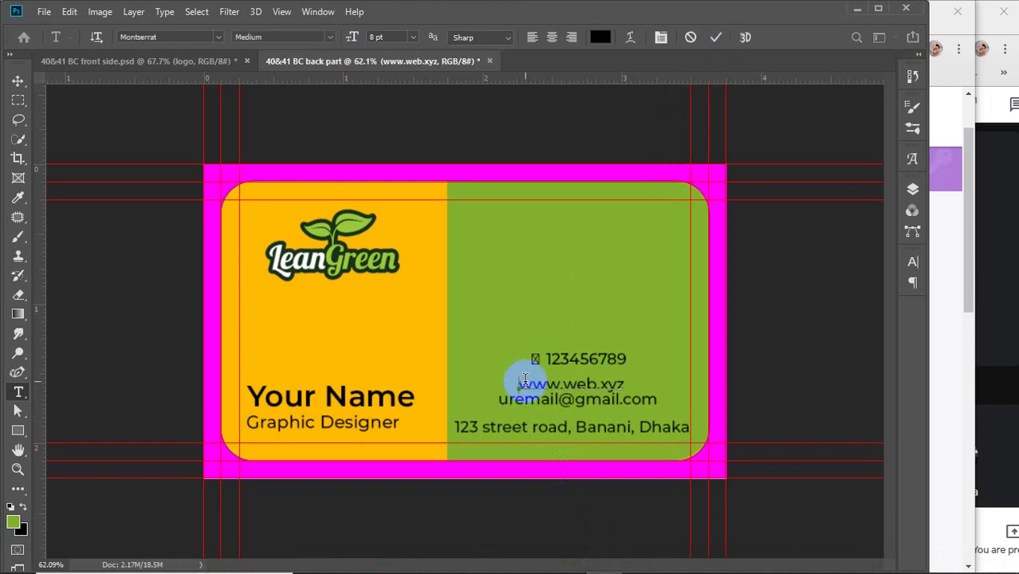
pyautogui.write('▯')
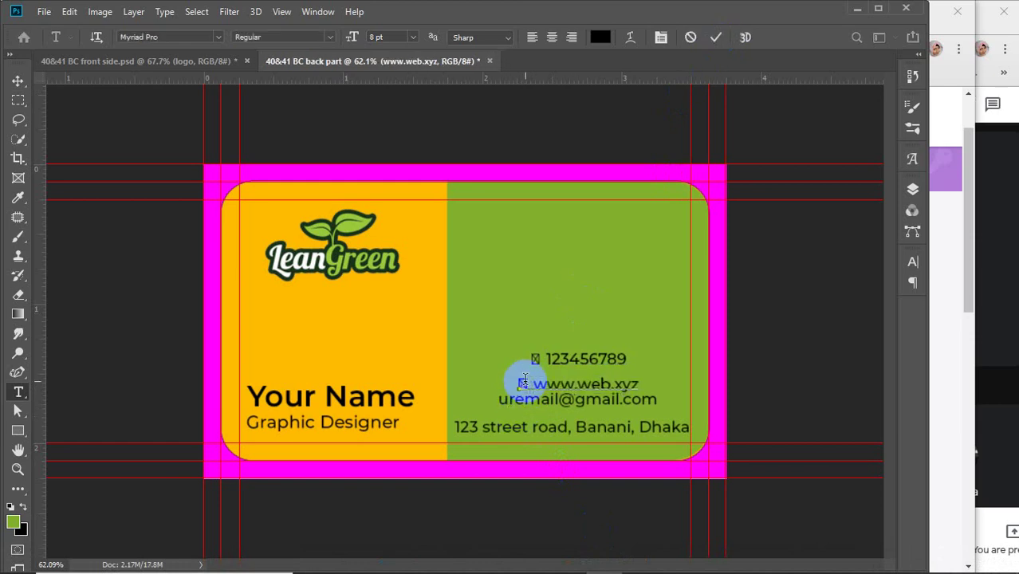
pyautogui.click(714, 42)
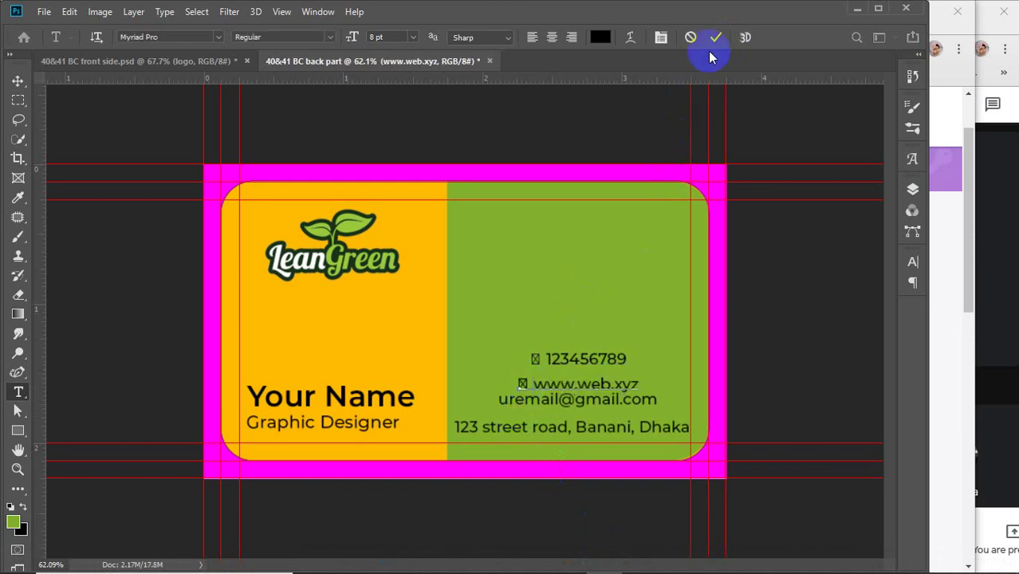
# Return to the IcoFont page, search for "email", "mail" and "enve", and copy the envelope icon glyph
pyautogui.click(940, 375)
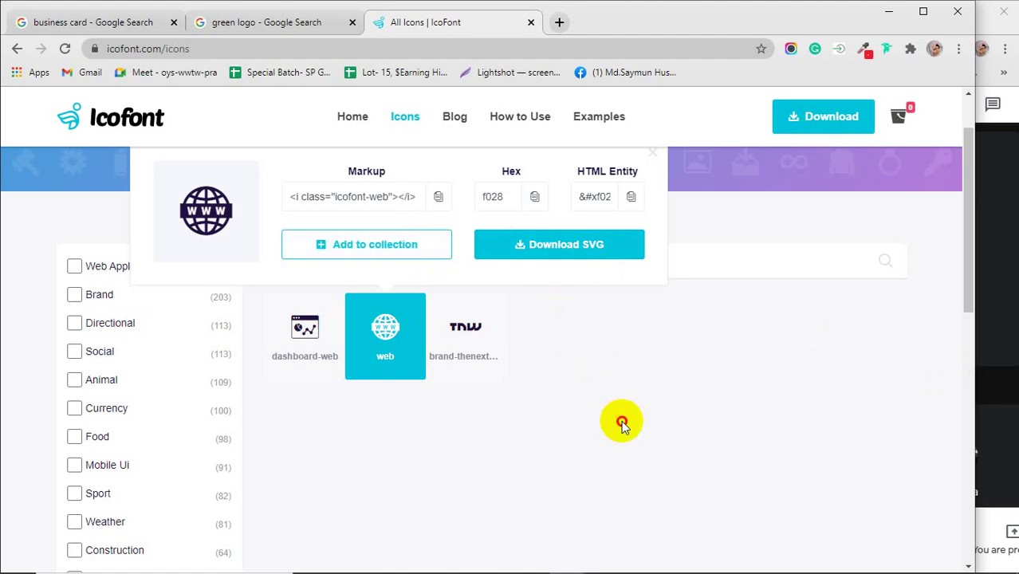
pyautogui.click(360, 362)
pyautogui.moveTo(360, 253); pyautogui.dragTo(274, 262)
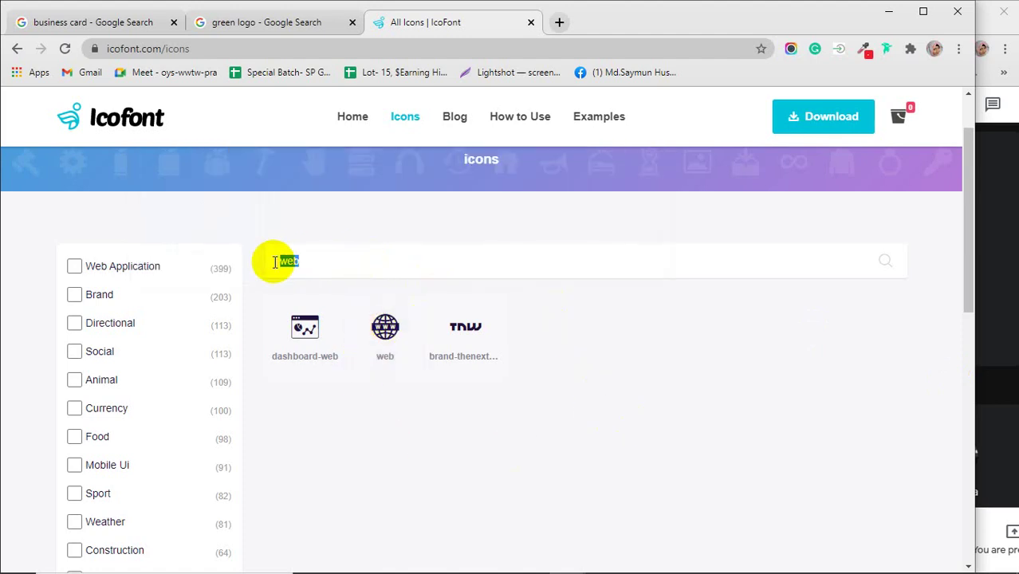
pyautogui.write('email')
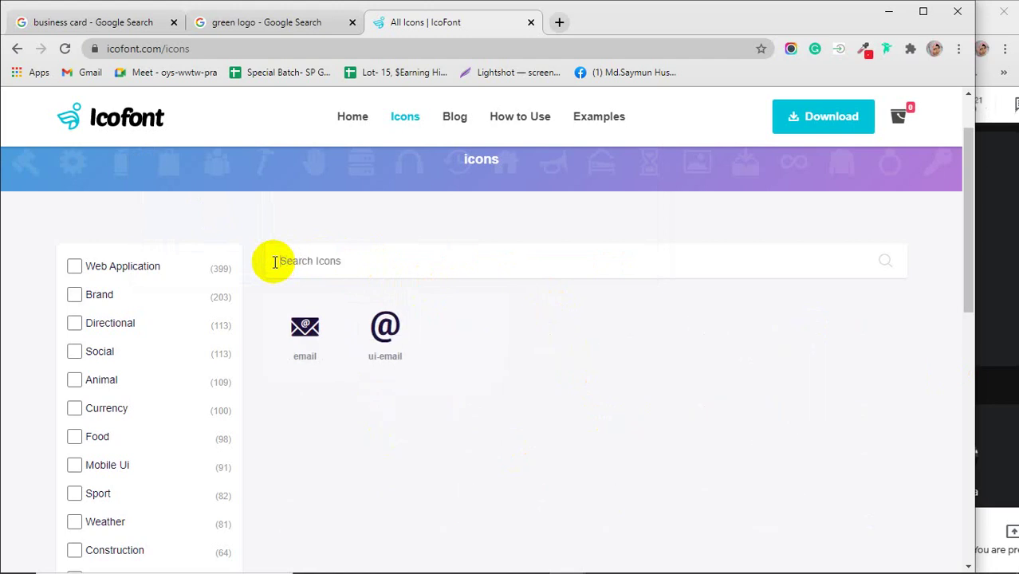
pyautogui.write('mail')
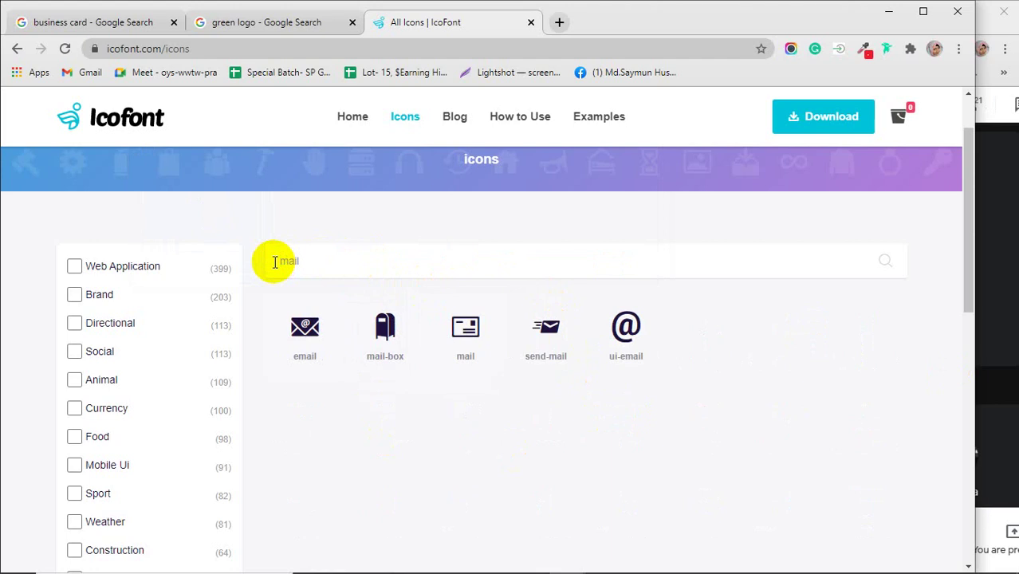
pyautogui.moveTo(307, 260); pyautogui.dragTo(270, 263)
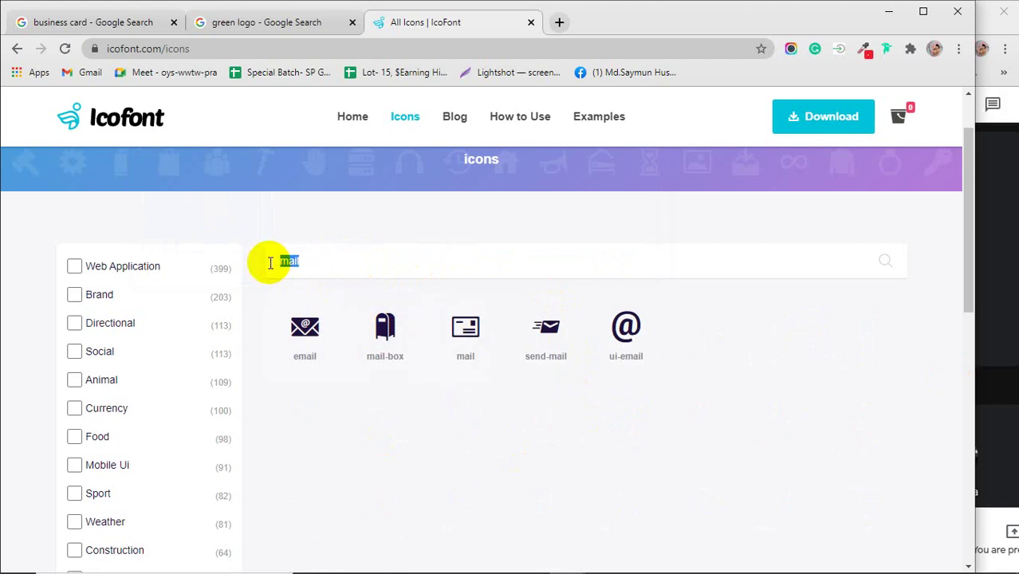
pyautogui.write('enve')
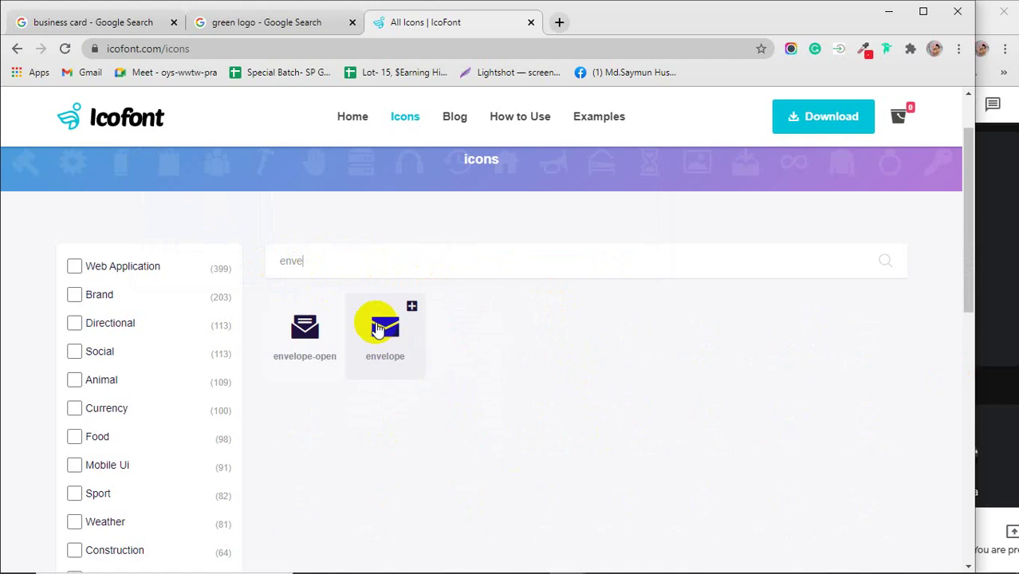
pyautogui.click(392, 328)
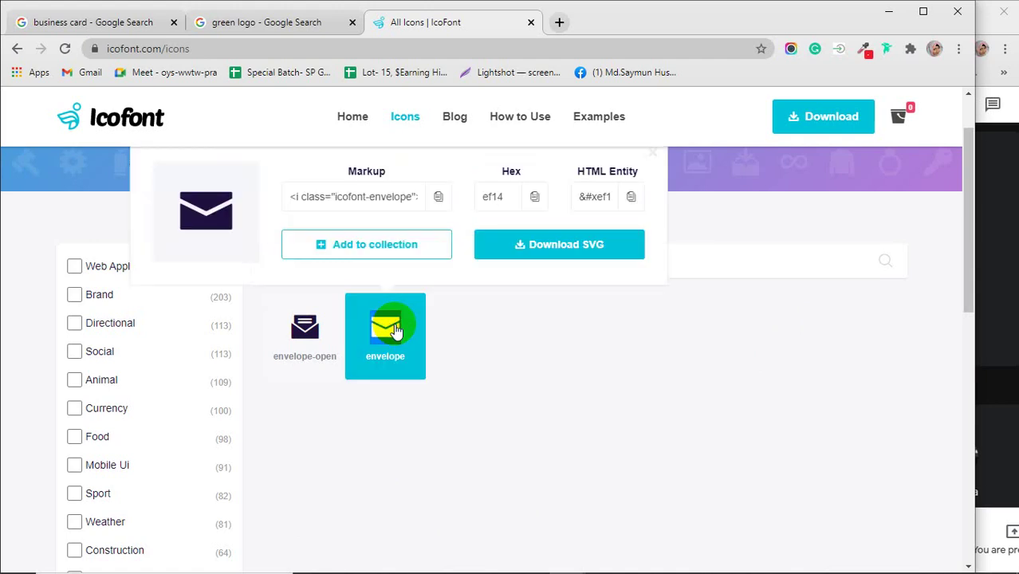
# Switch to Photoshop, insert the copied envelope glyph with spacing before the e-mail line and commit the text
pyautogui.click(982, 318)
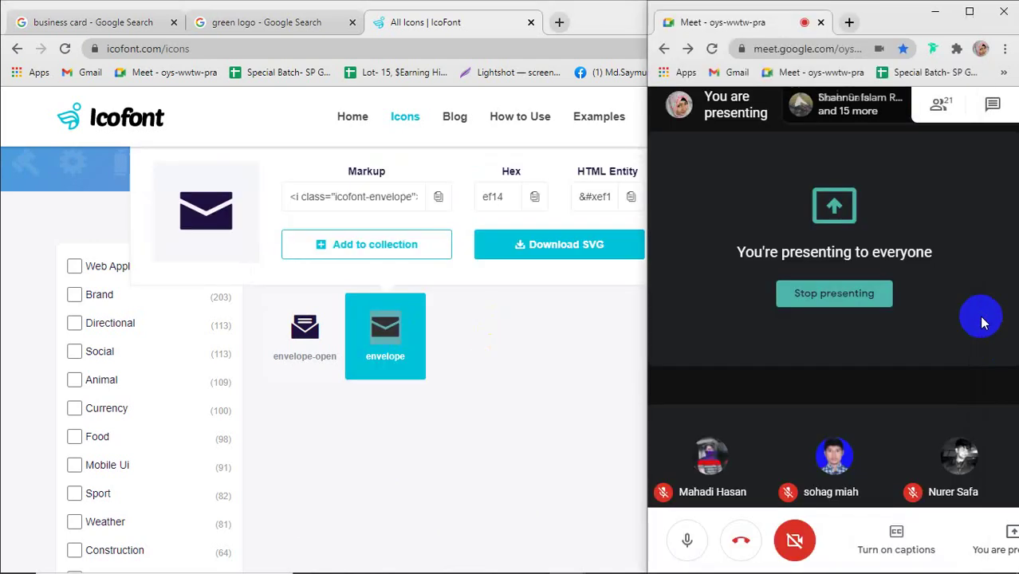
pyautogui.click(603, 554)
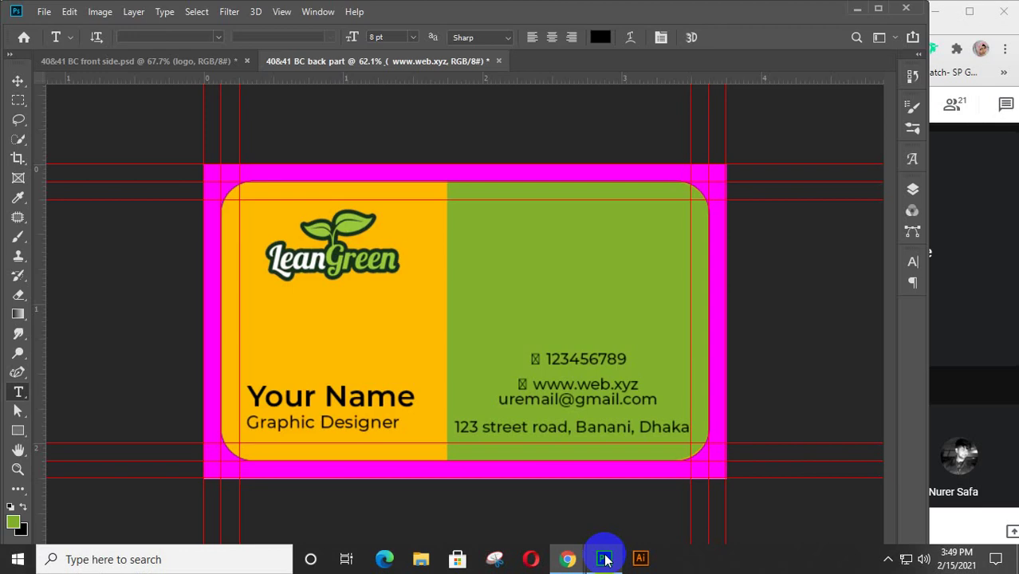
pyautogui.click(499, 399)
pyautogui.write('□')
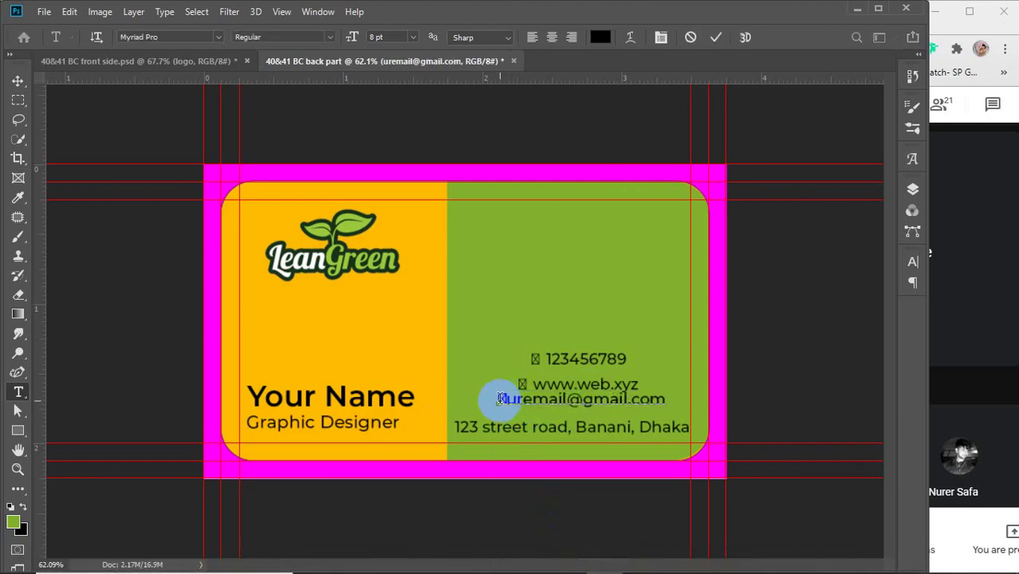
pyautogui.click(716, 37)
# Return to the IcoFont page, search for "loca" and copy the location-pin icon glyph
pyautogui.moveTo(702, 566)
pyautogui.moveTo(567, 558)
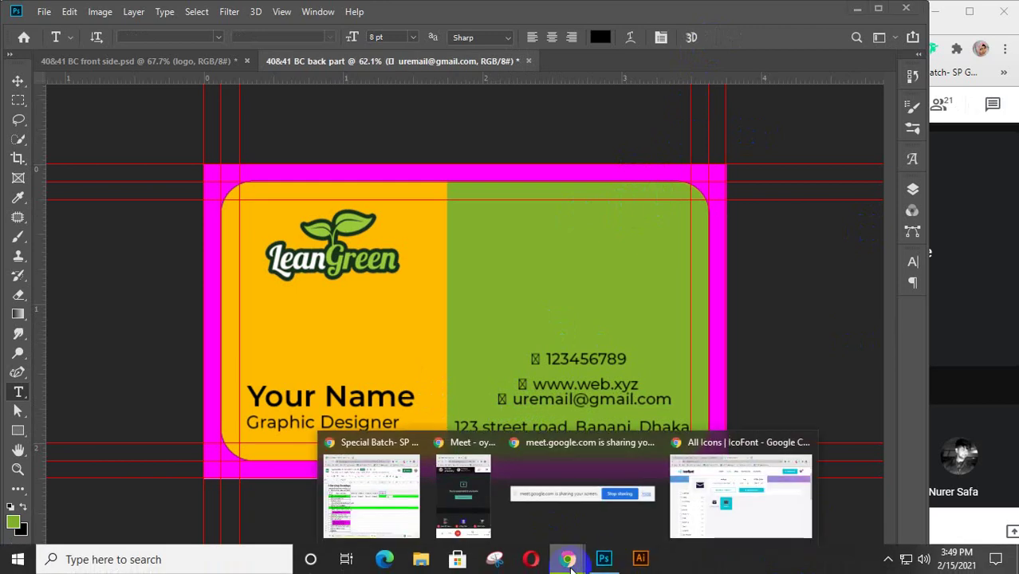
pyautogui.click(722, 495)
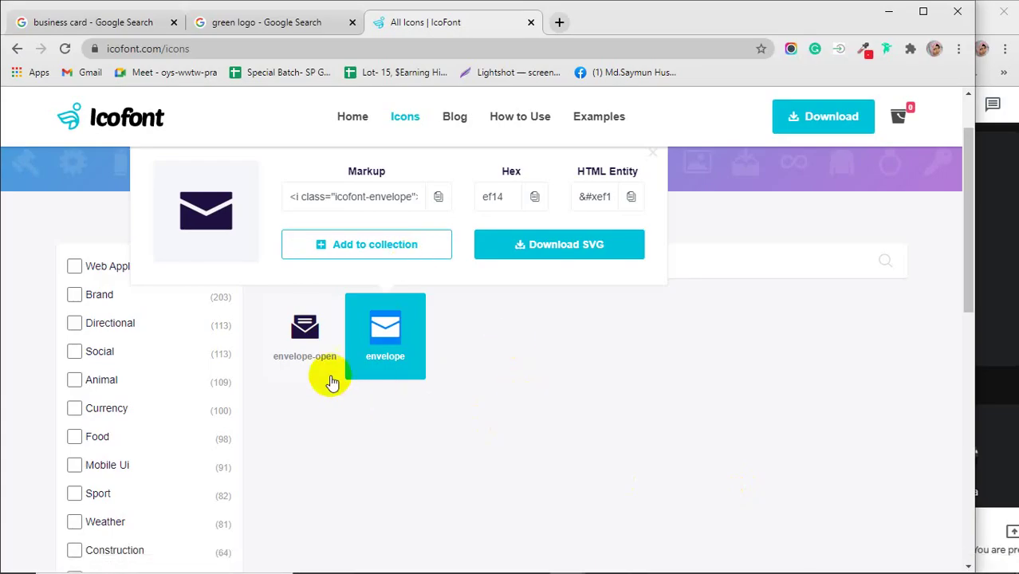
pyautogui.click(317, 334)
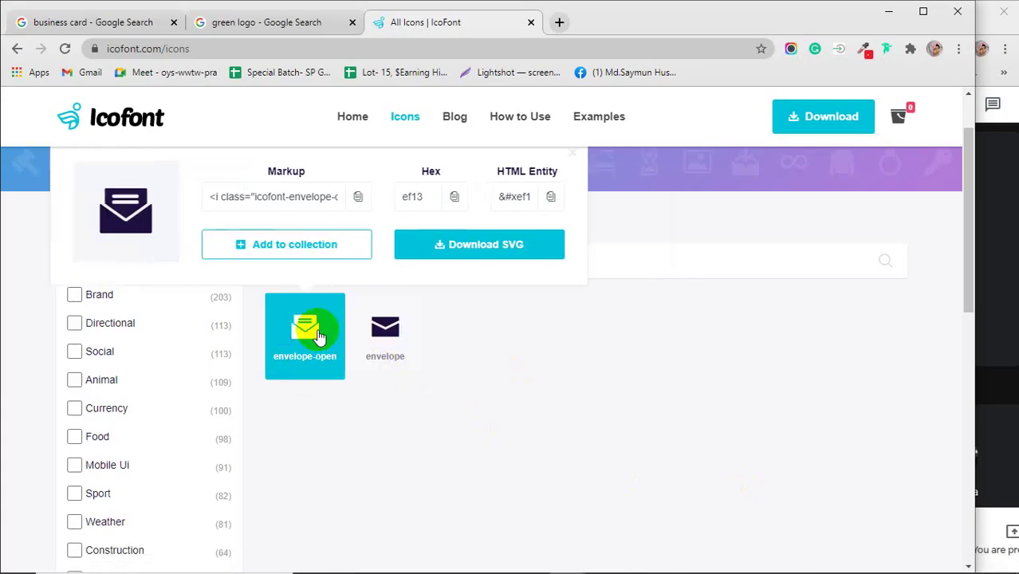
pyautogui.click(409, 343)
pyautogui.click(404, 341)
pyautogui.moveTo(342, 262); pyautogui.dragTo(262, 262)
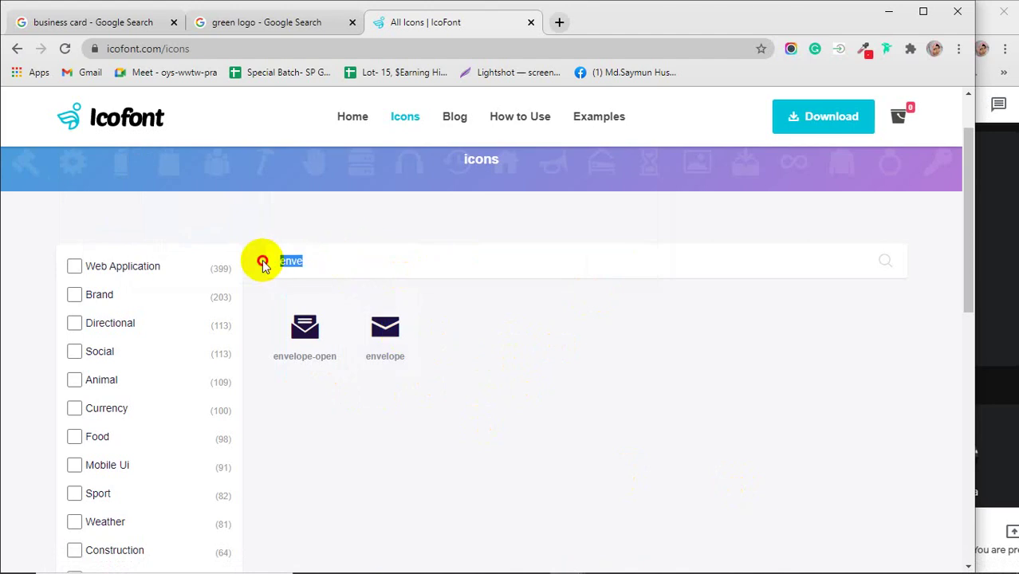
pyautogui.write('loca')
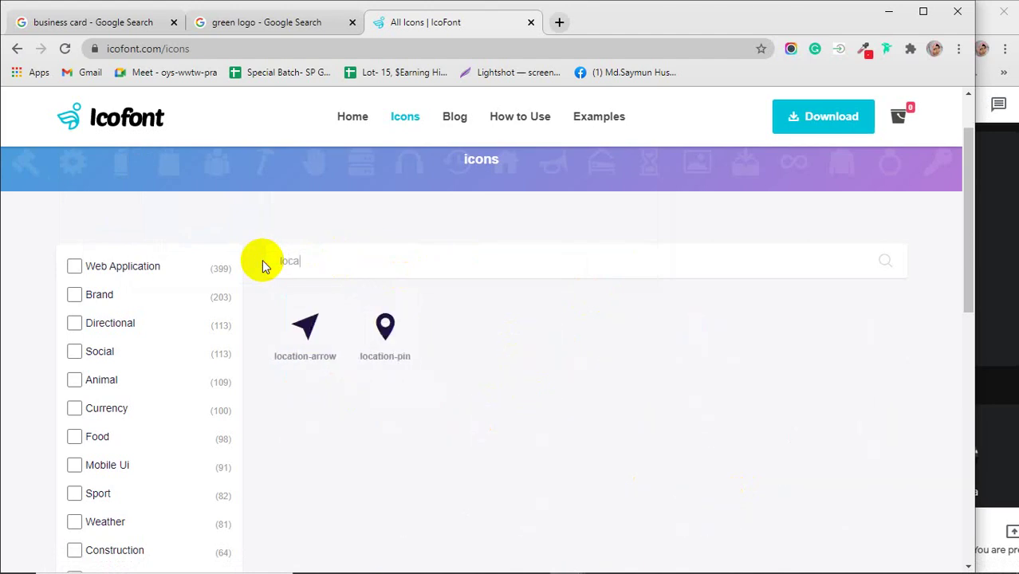
pyautogui.click(388, 333)
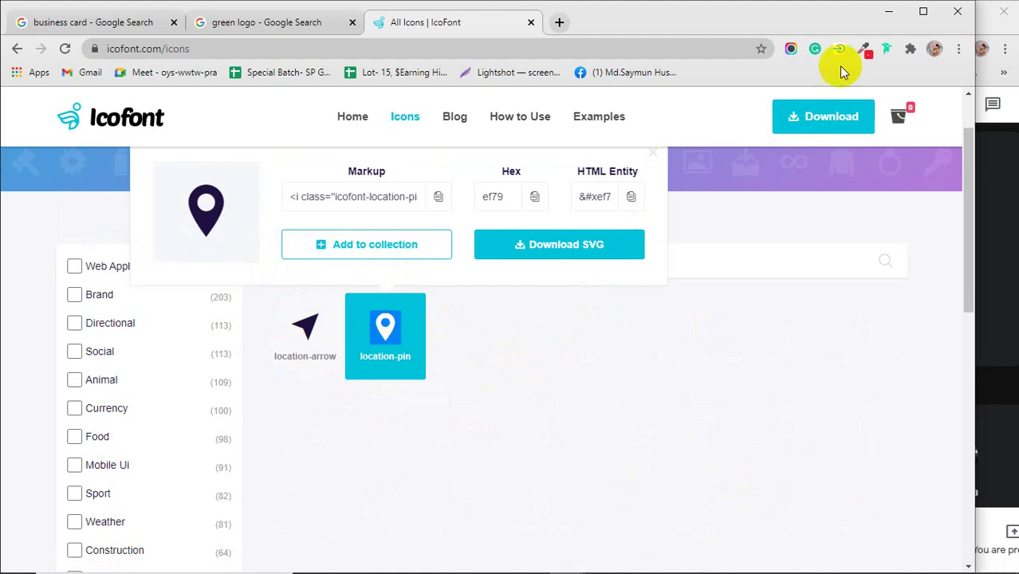
# Switch to Photoshop and insert the copied location-pin glyph with a space before the street address line
pyautogui.click(890, 12)
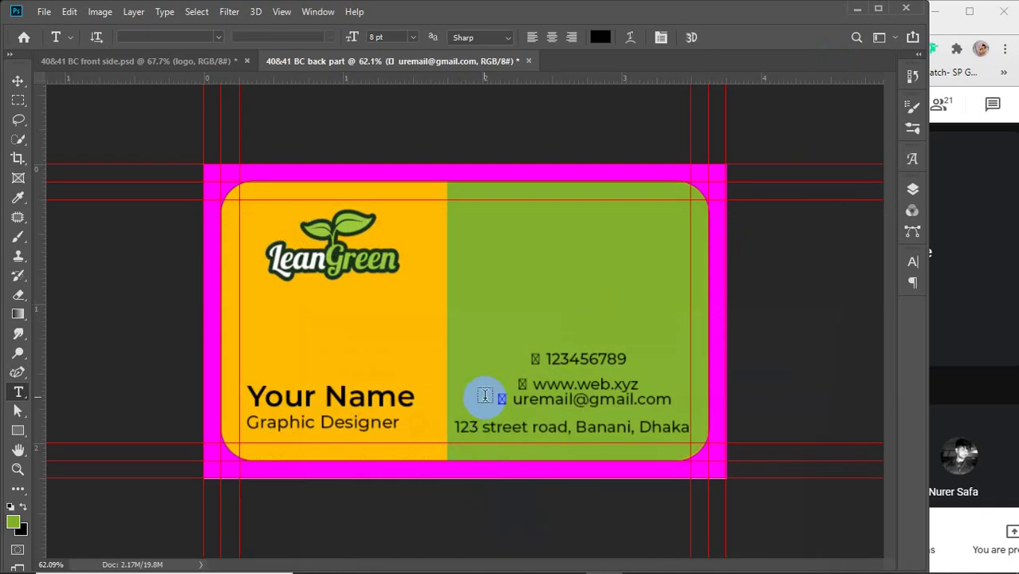
pyautogui.click(474, 427)
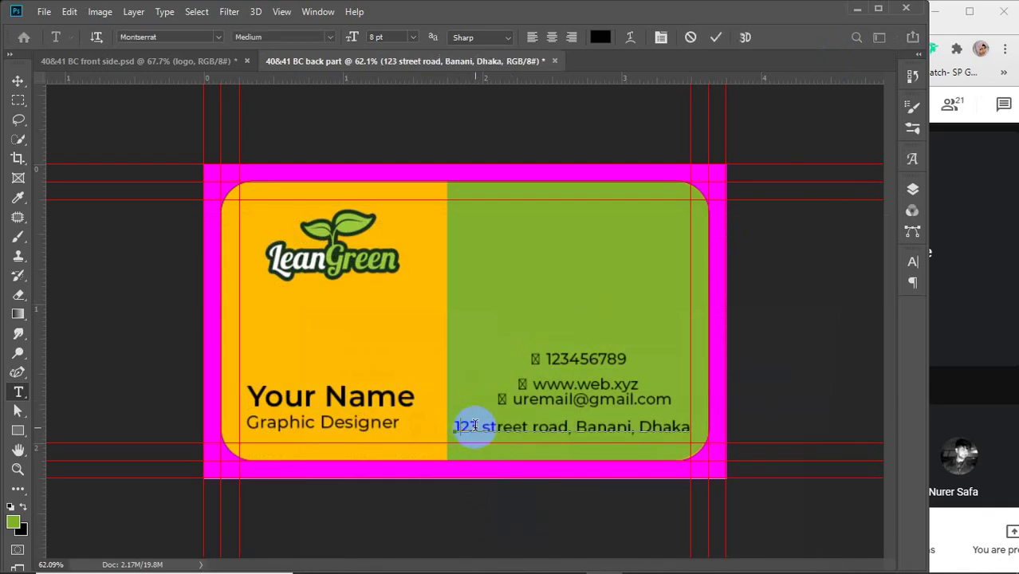
pyautogui.write('☒')
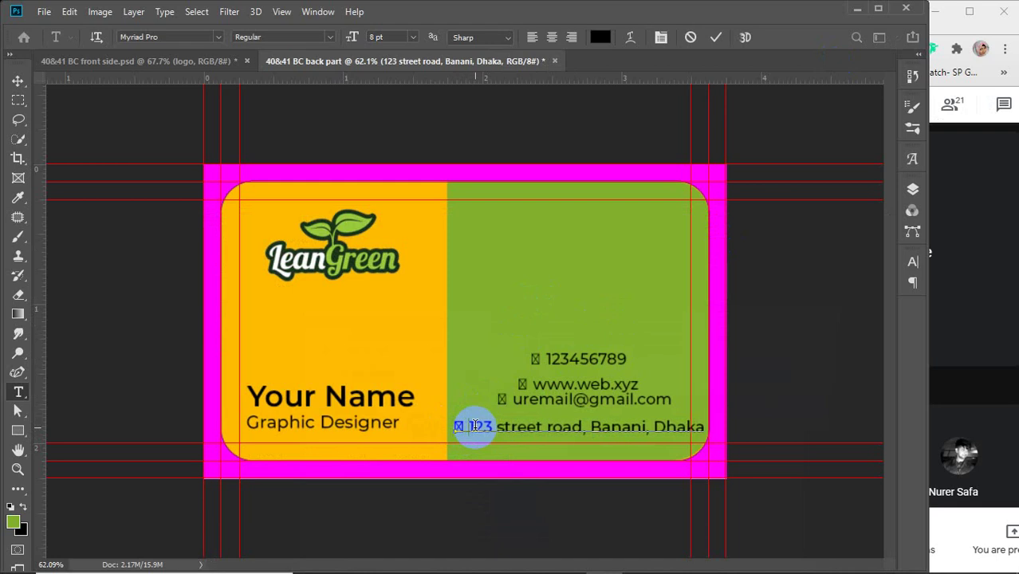
# Set the font of the glyph before the street address to IcoFont Regular
pyautogui.click(912, 267)
pyautogui.moveTo(452, 427)
pyautogui.mouseDown()
pyautogui.moveTo(492, 427)
pyautogui.moveTo(451, 428)
pyautogui.mouseUp()
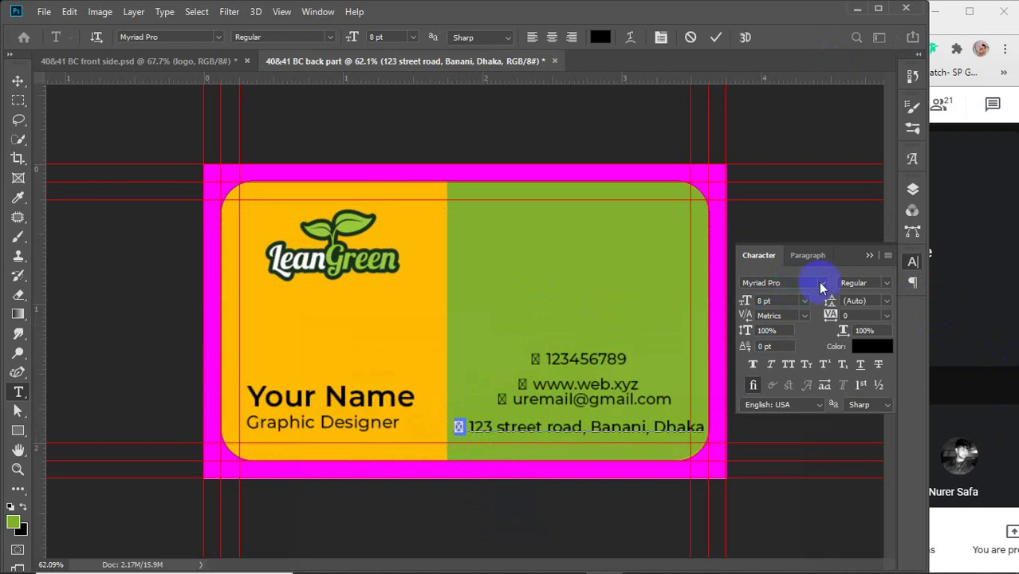
pyautogui.click(808, 282)
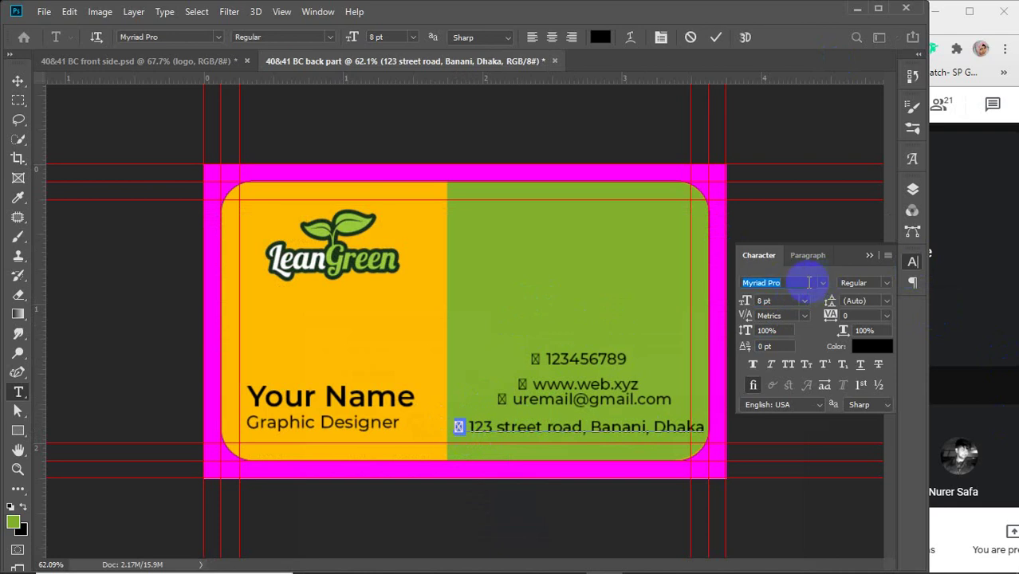
pyautogui.write('ico')
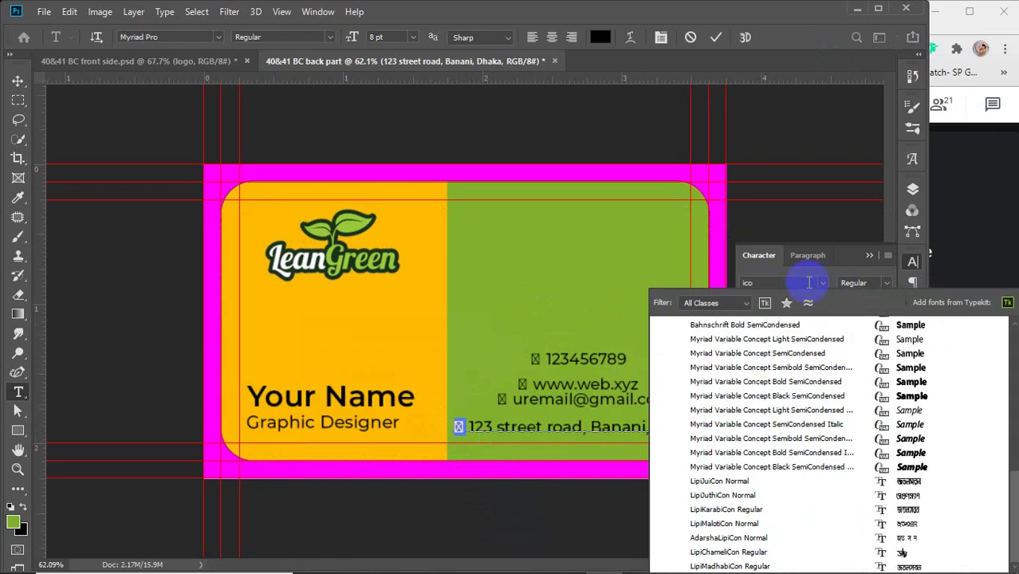
pyautogui.scroll(8, 785, 428)
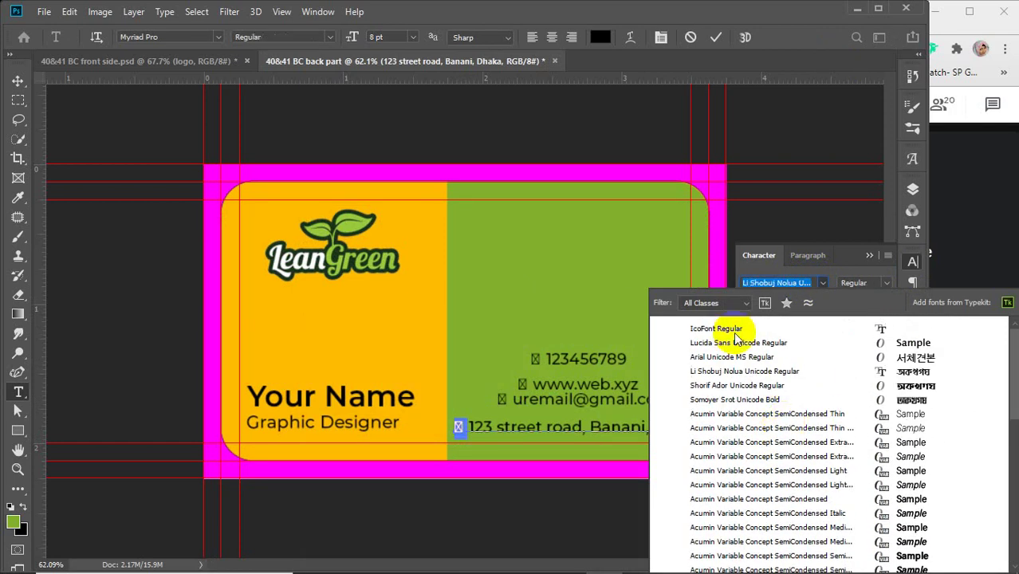
pyautogui.click(702, 328)
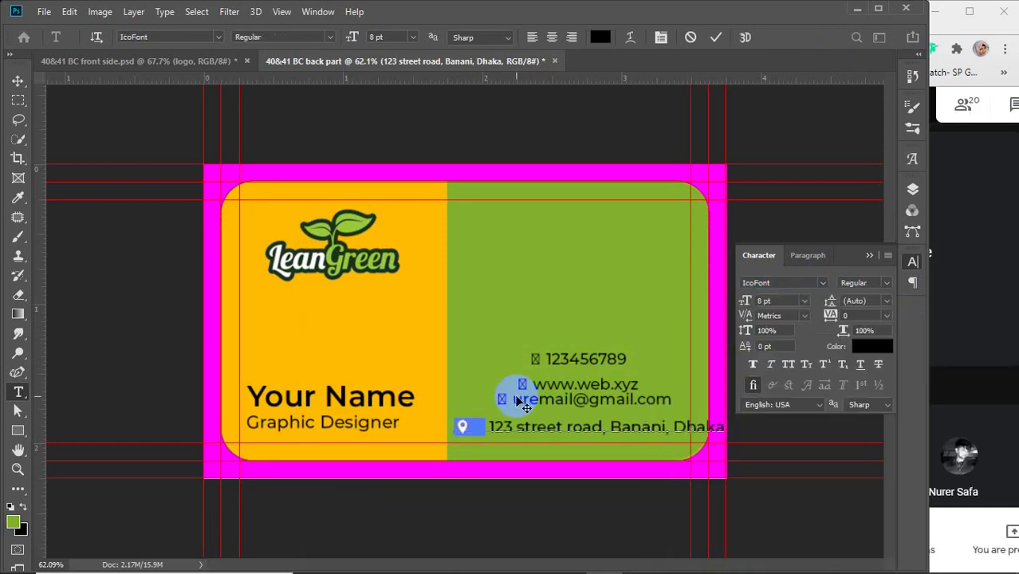
# Remove the extra space between the location pin and the street address, and commit the text
pyautogui.click(484, 425)
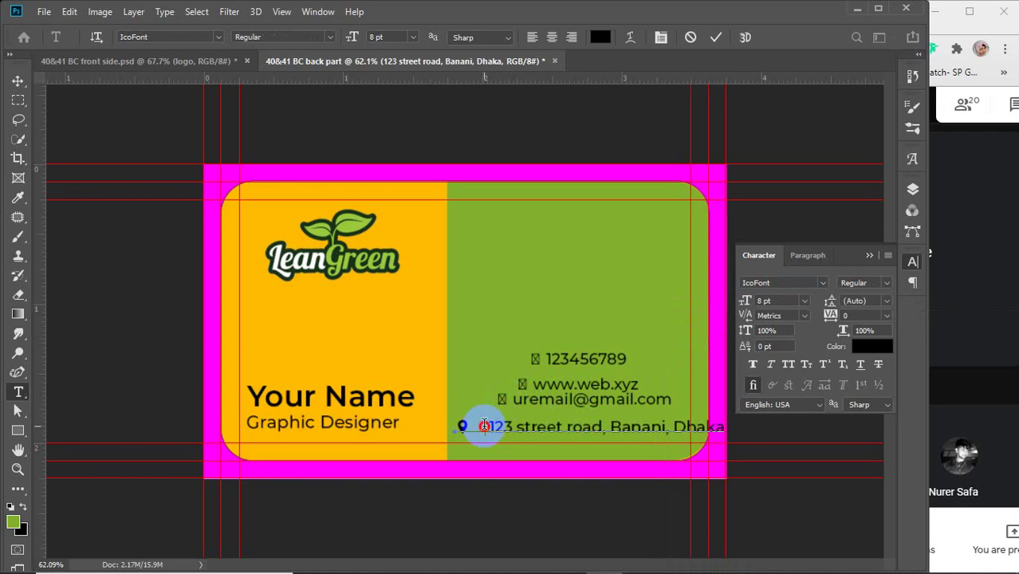
pyautogui.press('BackSpace')
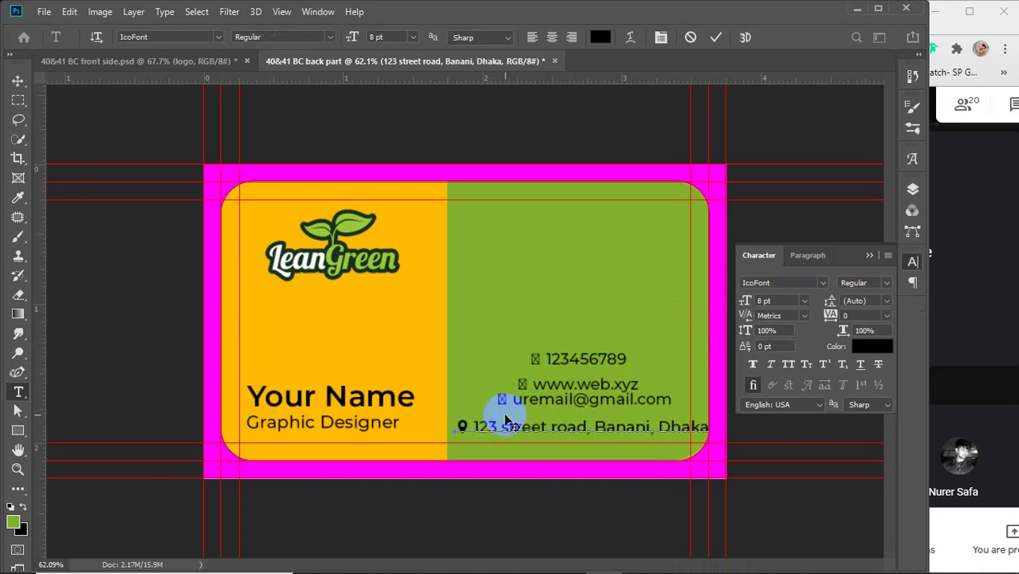
pyautogui.click(717, 41)
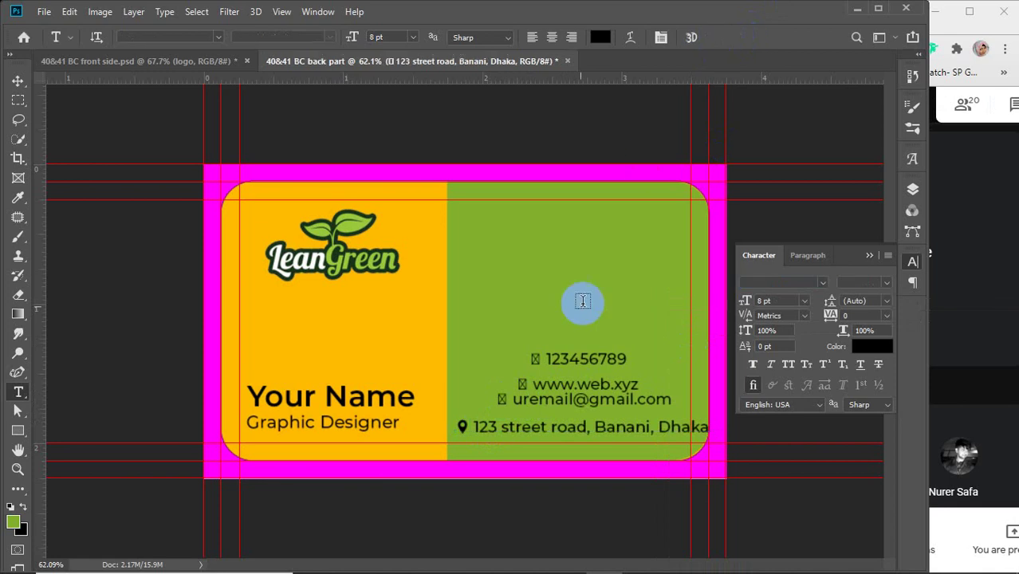
# Set the font of the glyph and spacing before the e-mail address to IcoFont
pyautogui.moveTo(514, 398); pyautogui.dragTo(475, 401)
pyautogui.click(821, 285)
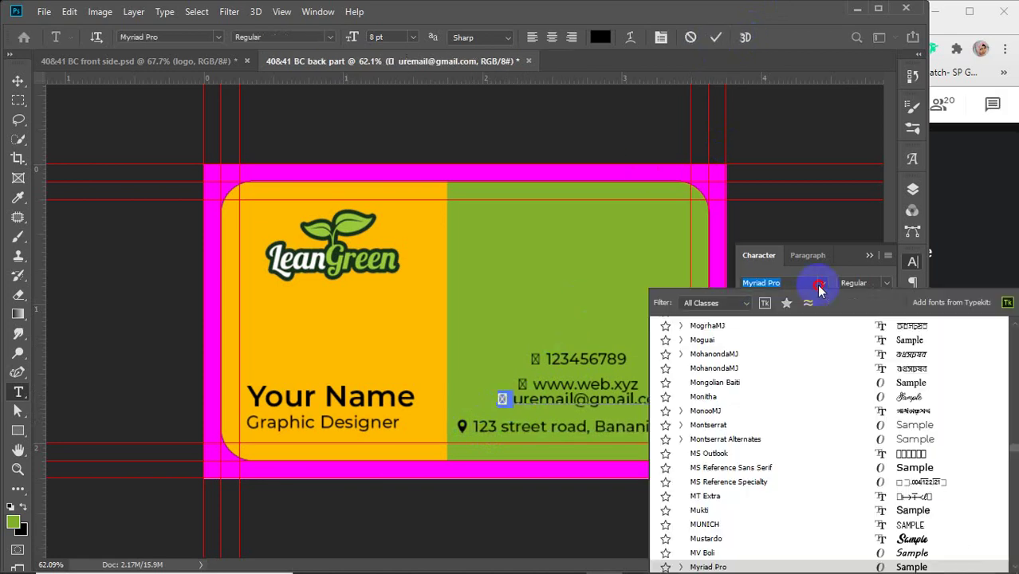
pyautogui.scroll(6, 781, 362)
pyautogui.scroll(4, 780, 365)
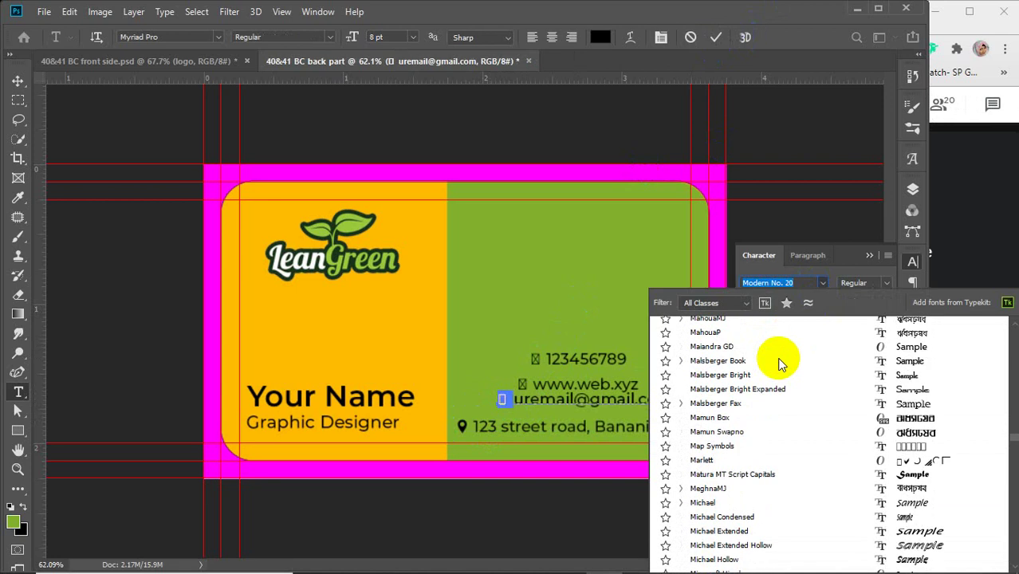
pyautogui.moveTo(1014, 439); pyautogui.dragTo(1009, 326)
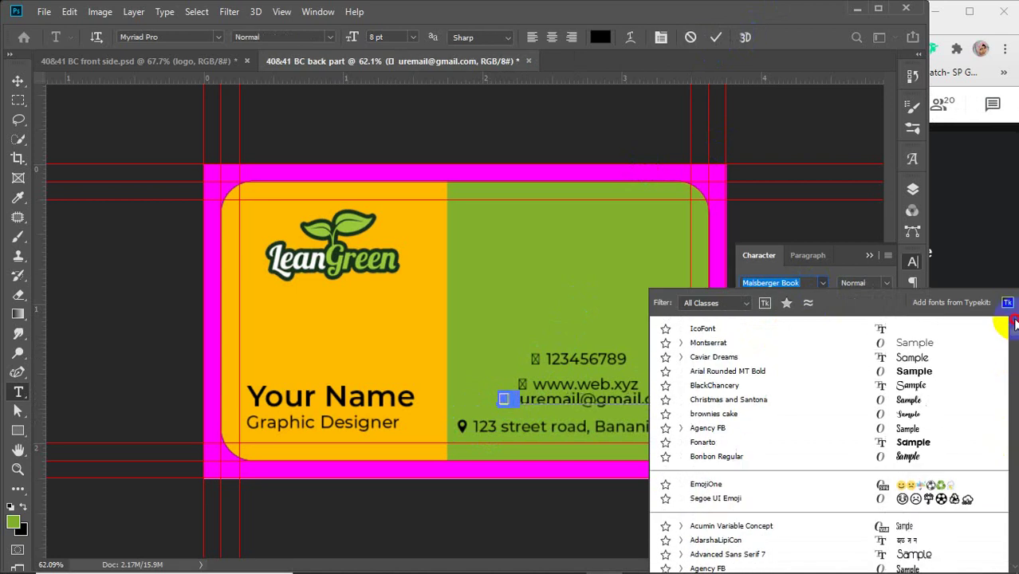
pyautogui.click(705, 325)
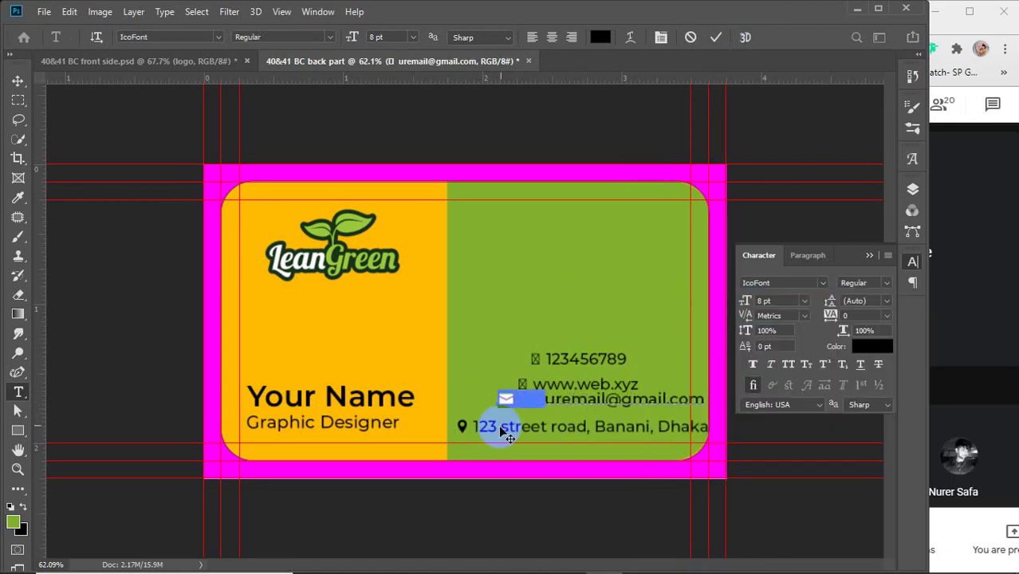
# Delete extra spacing between the envelope icon and the e-mail address, and commit the text
pyautogui.click(525, 398)
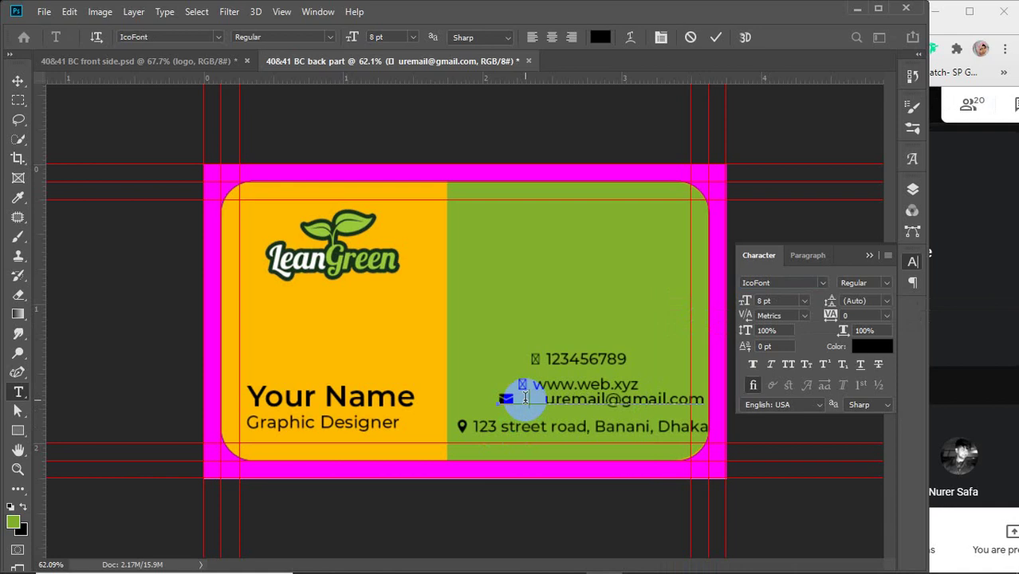
pyautogui.press('Delete')
pyautogui.press('Delete')
pyautogui.press('Delete')
pyautogui.press('Delete')
pyautogui.press('BackSpace')
pyautogui.press('BackSpace')
pyautogui.press('BackSpace')
pyautogui.press('BackSpace')
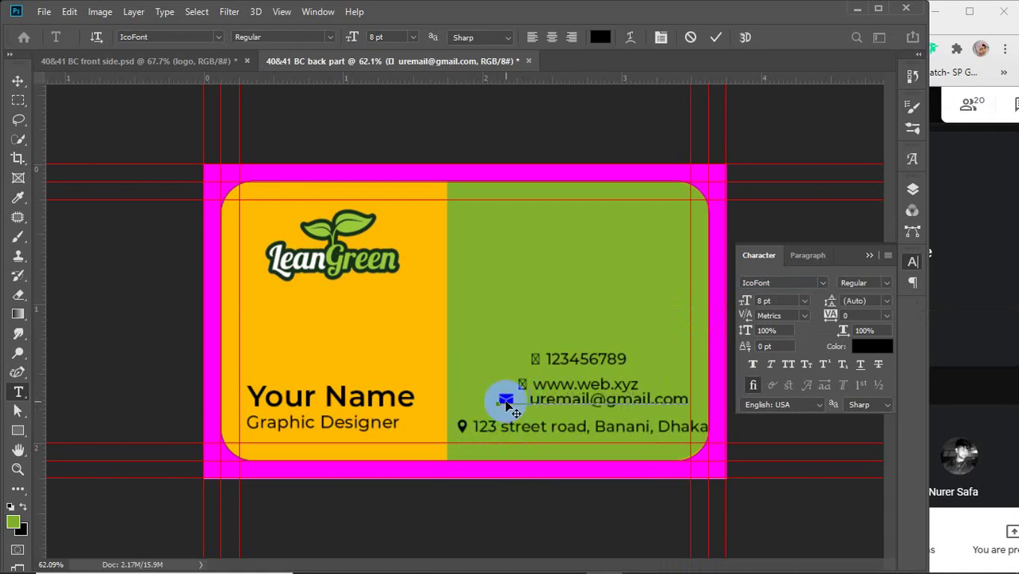
pyautogui.click(716, 37)
# Widen the space between the location pin and the street address, and commit the text
pyautogui.doubleClick(485, 430)
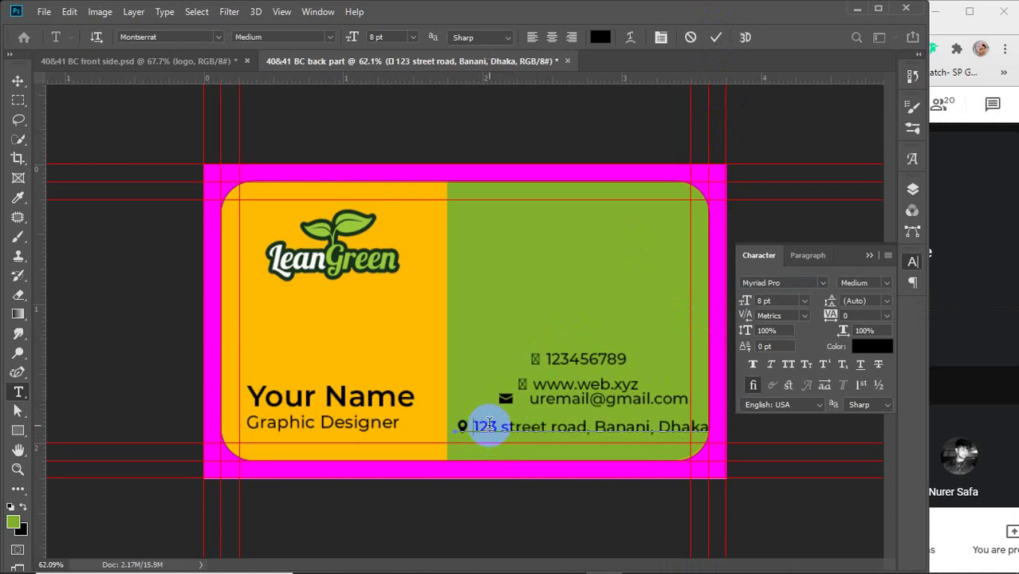
pyautogui.press('BackSpace')
pyautogui.press('BackSpace')
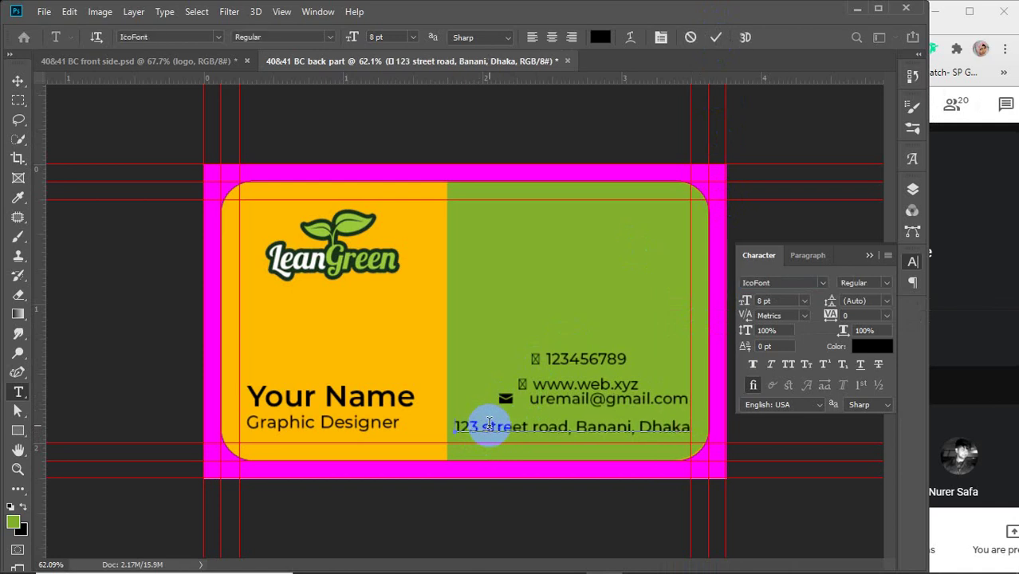
pyautogui.hotkey('ctrl', 'v')
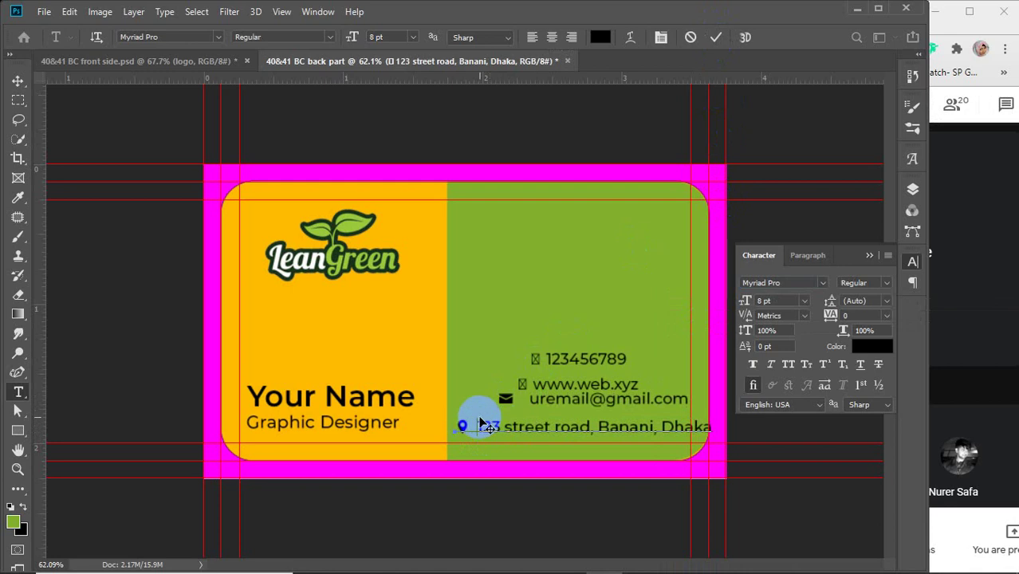
pyautogui.click(716, 36)
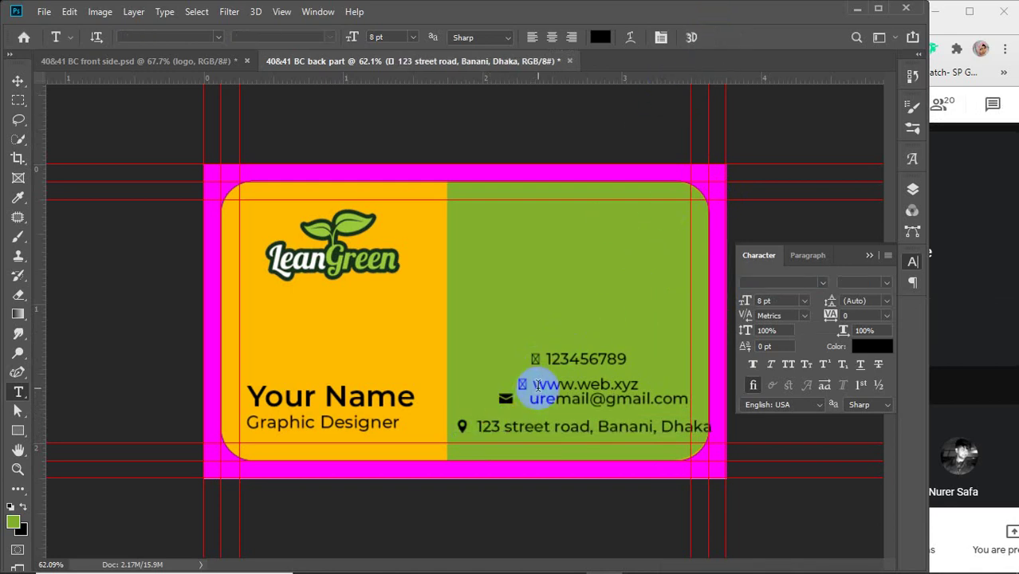
pyautogui.click(533, 385)
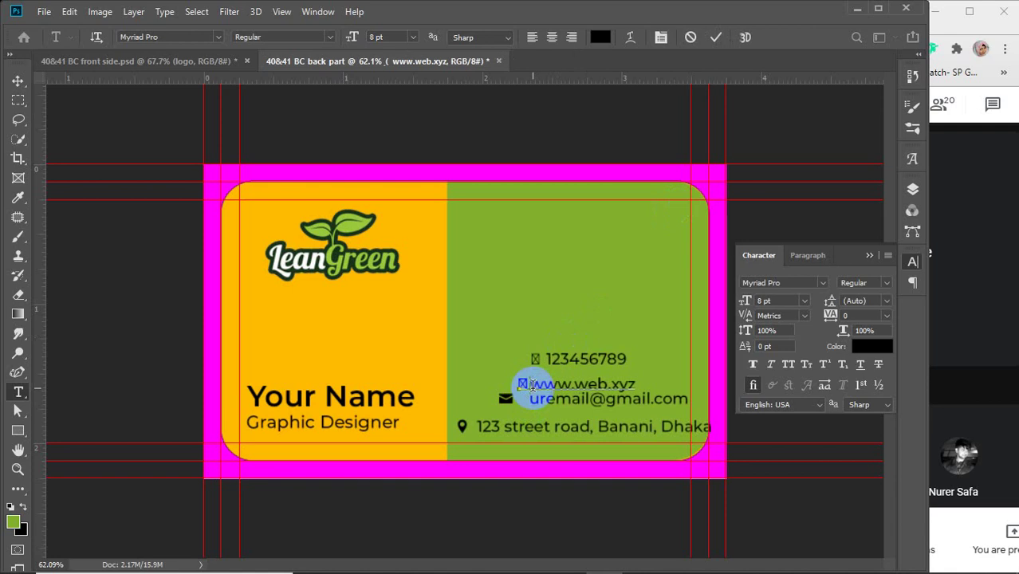
pyautogui.press('BackSpace')
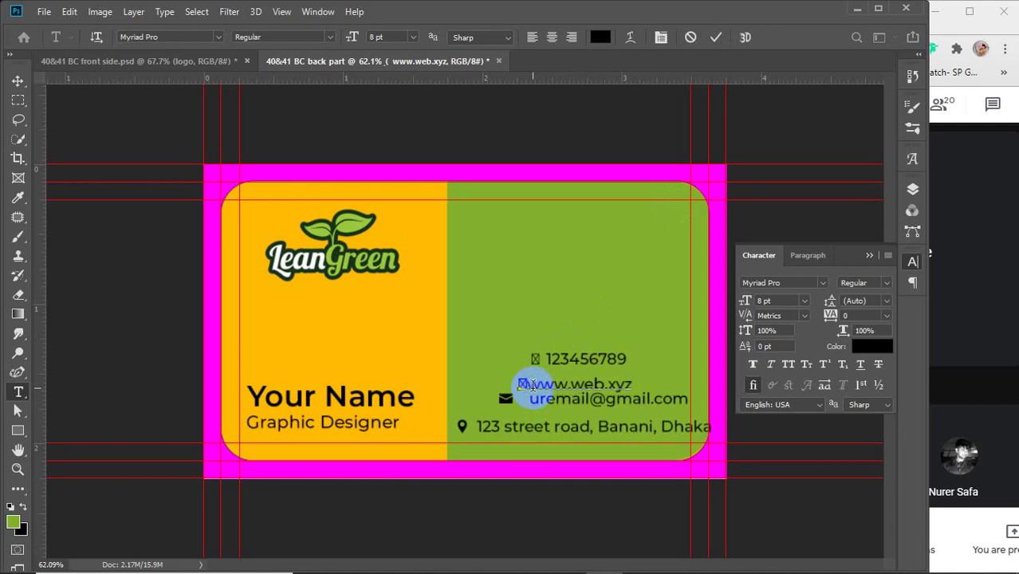
pyautogui.moveTo(530, 388); pyautogui.dragTo(496, 386)
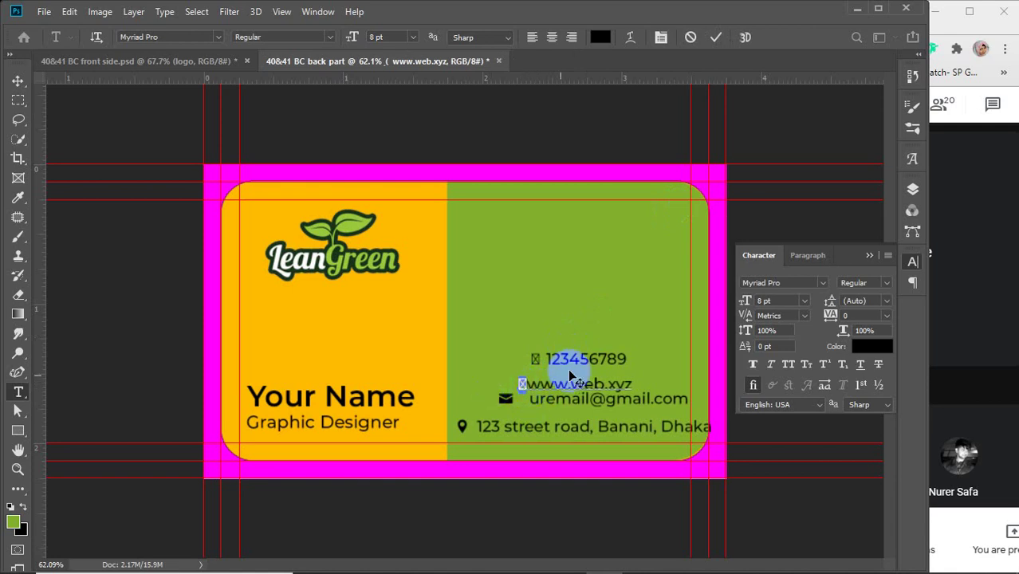
pyautogui.click(814, 283)
pyautogui.click(806, 282)
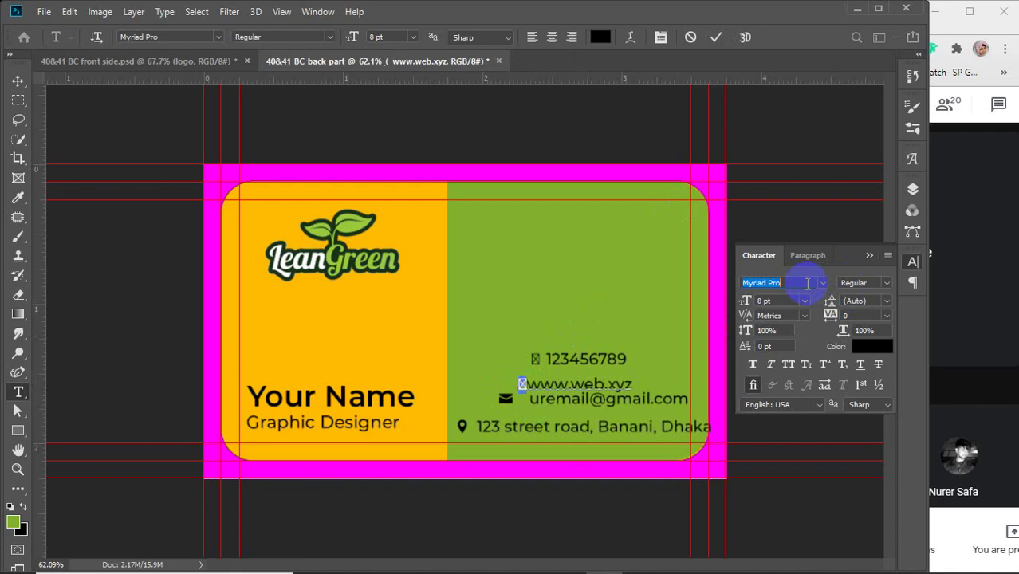
pyautogui.write('ico')
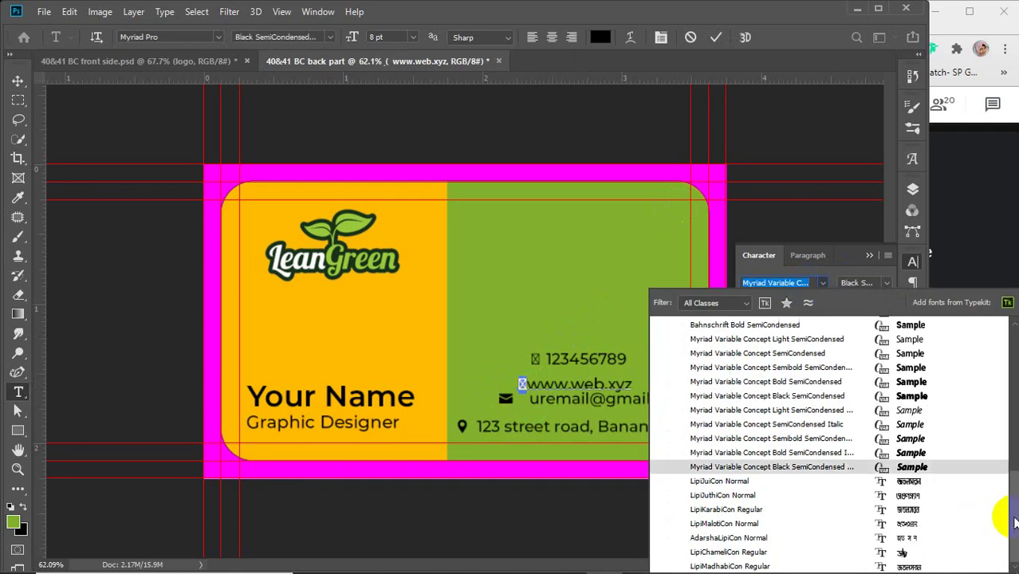
pyautogui.moveTo(1014, 522); pyautogui.dragTo(1000, 331)
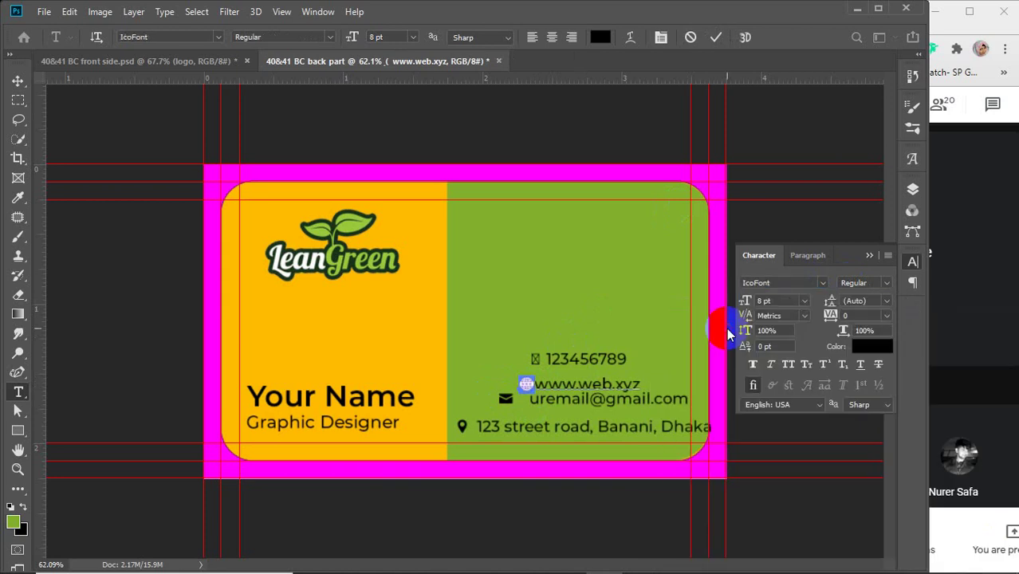
pyautogui.click(536, 383)
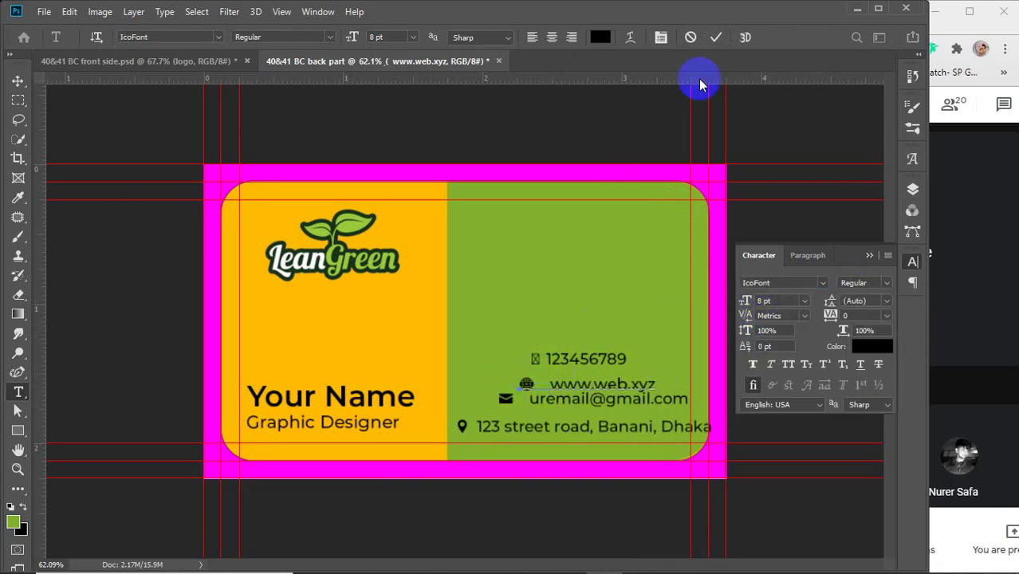
pyautogui.click(716, 37)
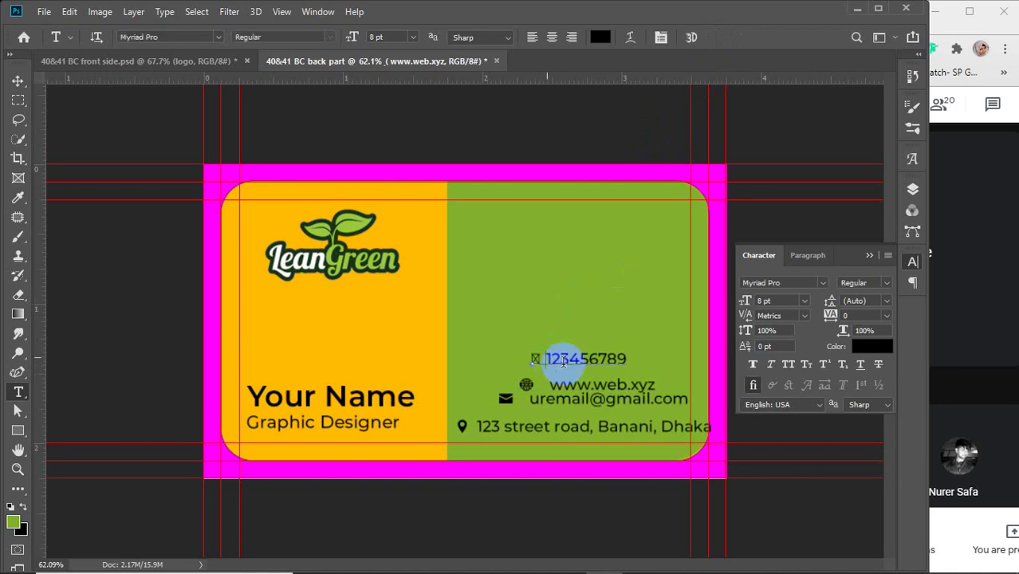
# Set the glyph before the phone number to IcoFont Regular, replace the old spacing after it with IcoFont spacing, and commit the text
pyautogui.click(553, 358)
pyautogui.press('BackSpace')
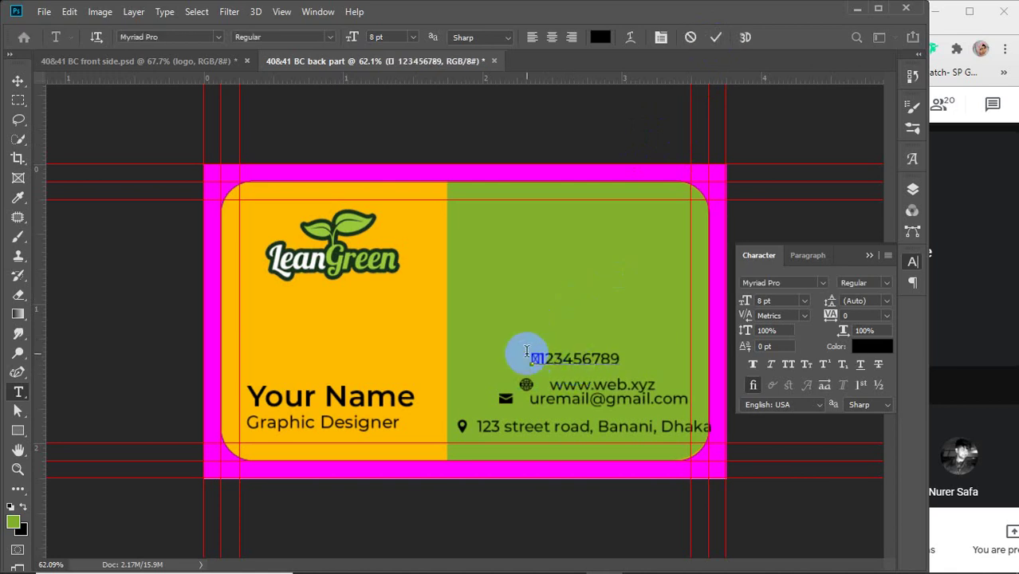
pyautogui.moveTo(539, 360); pyautogui.dragTo(504, 357)
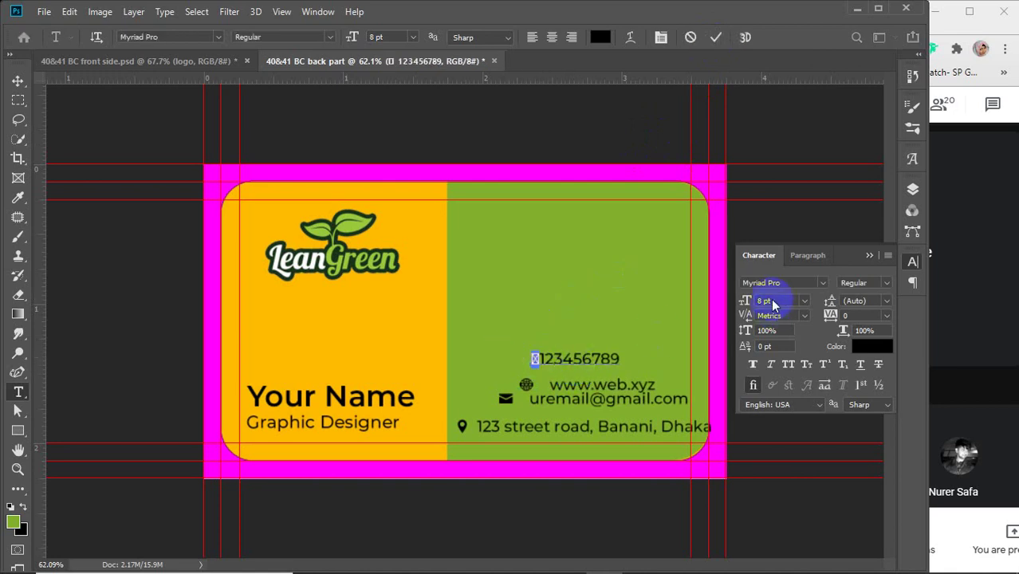
pyautogui.write('icu')
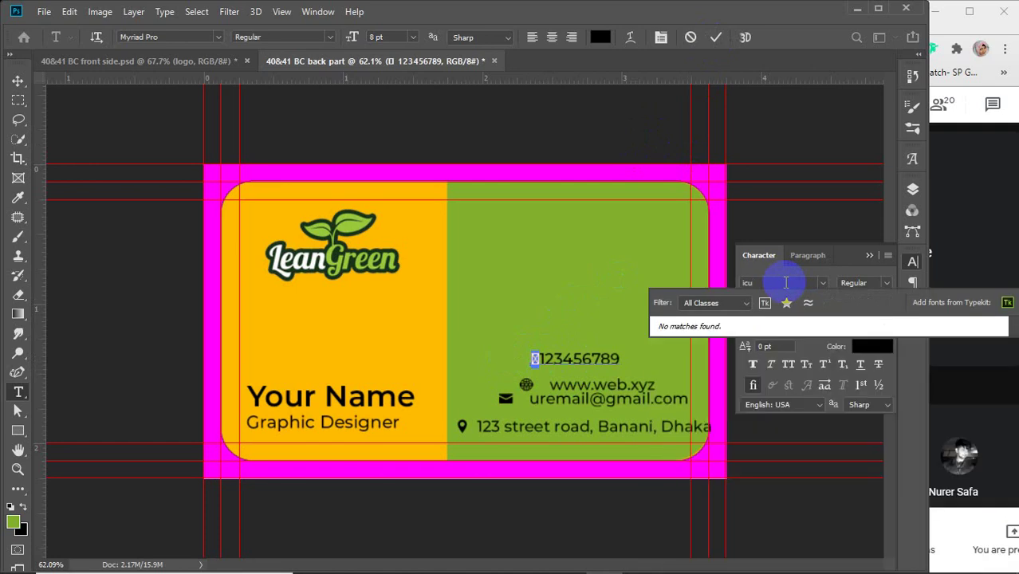
pyautogui.press('BackSpace')
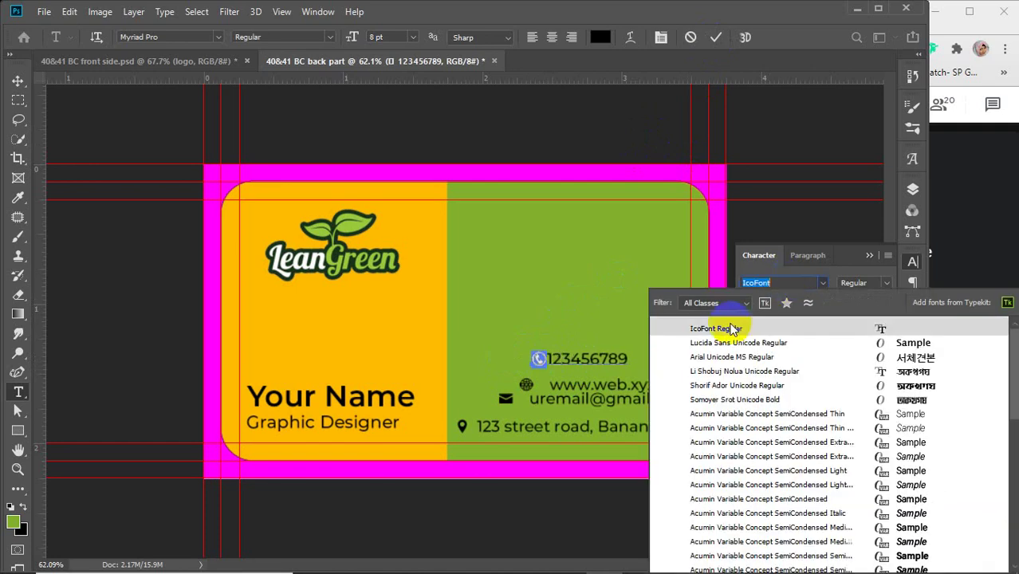
pyautogui.click(721, 327)
pyautogui.click(548, 359)
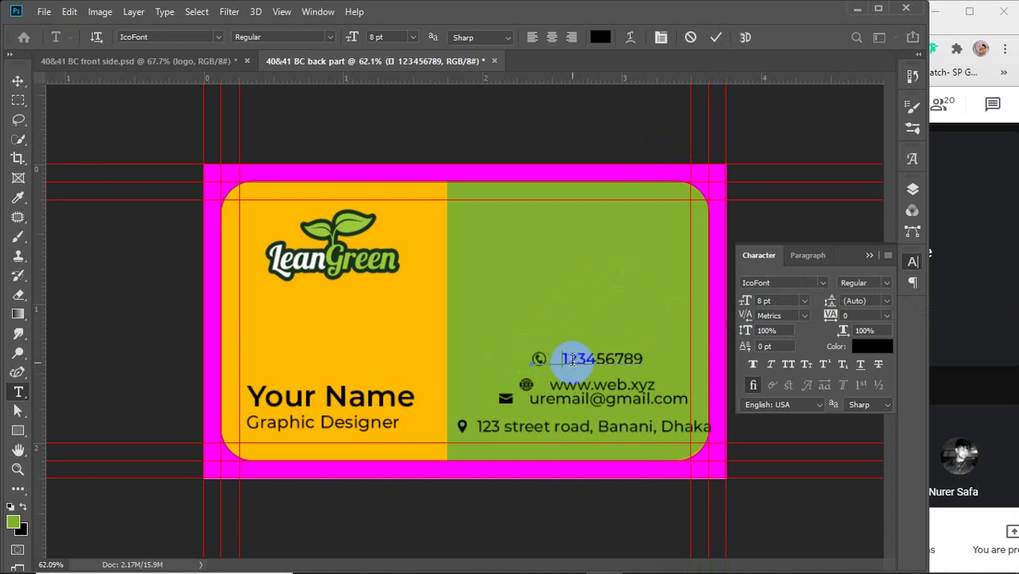
pyautogui.click(474, 428)
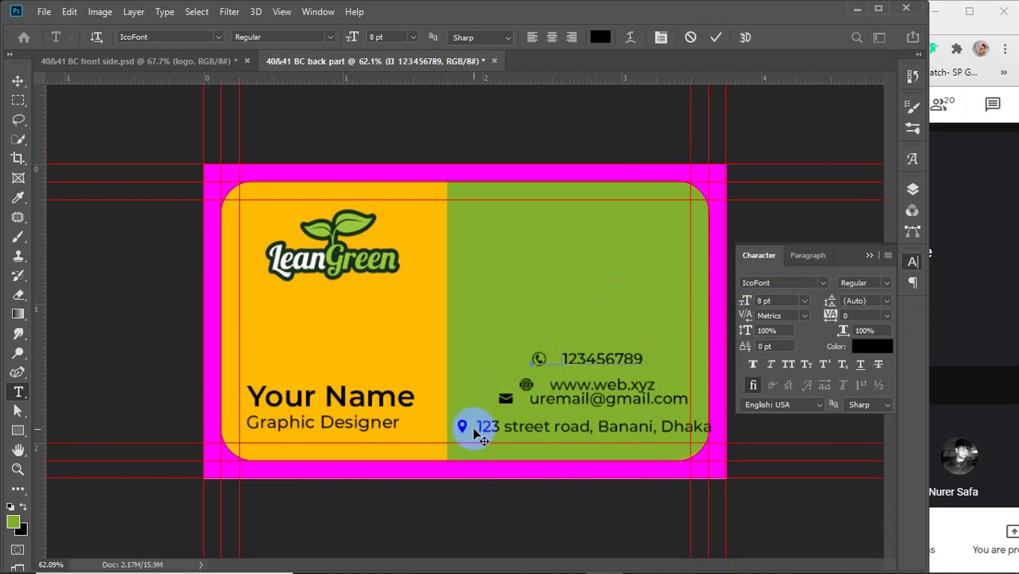
pyautogui.click(713, 37)
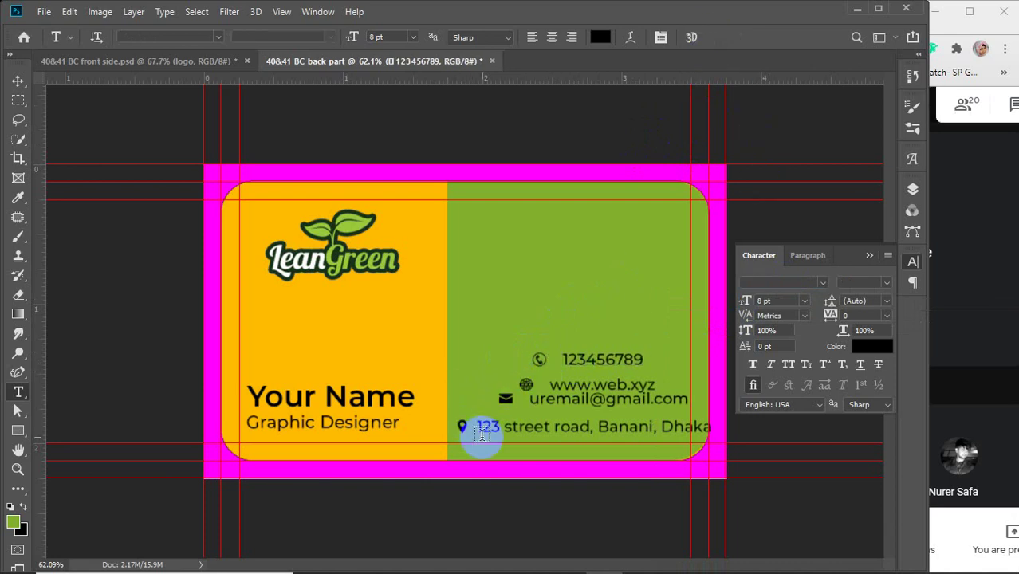
pyautogui.moveTo(480, 429); pyautogui.dragTo(468, 431)
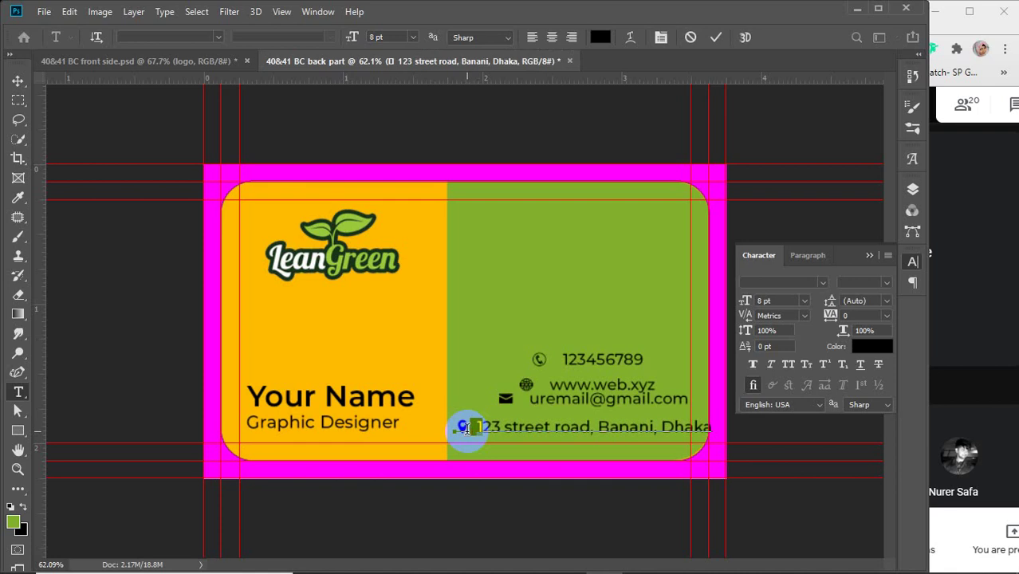
pyautogui.click(467, 430)
pyautogui.press('Delete')
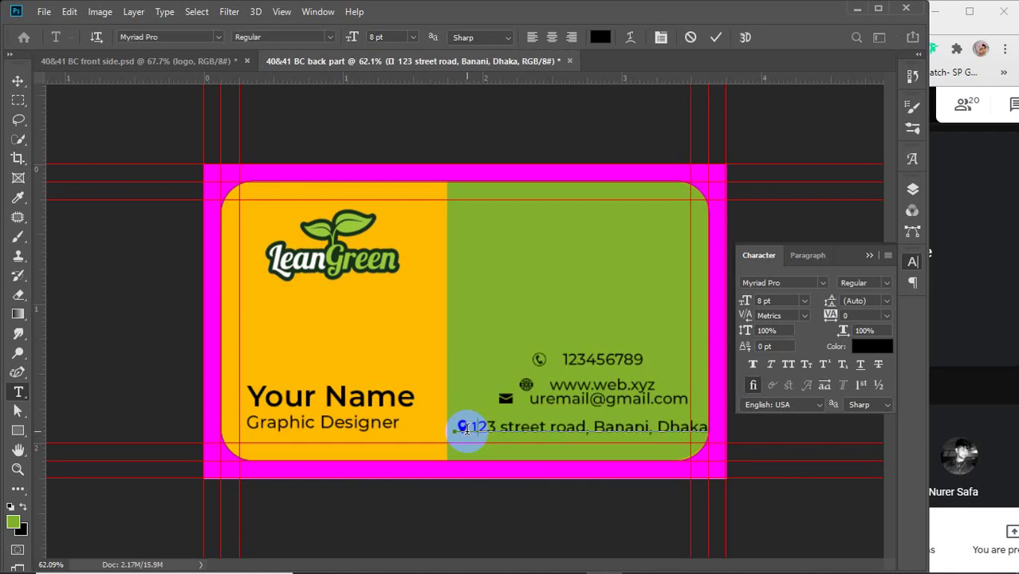
pyautogui.press('Delete')
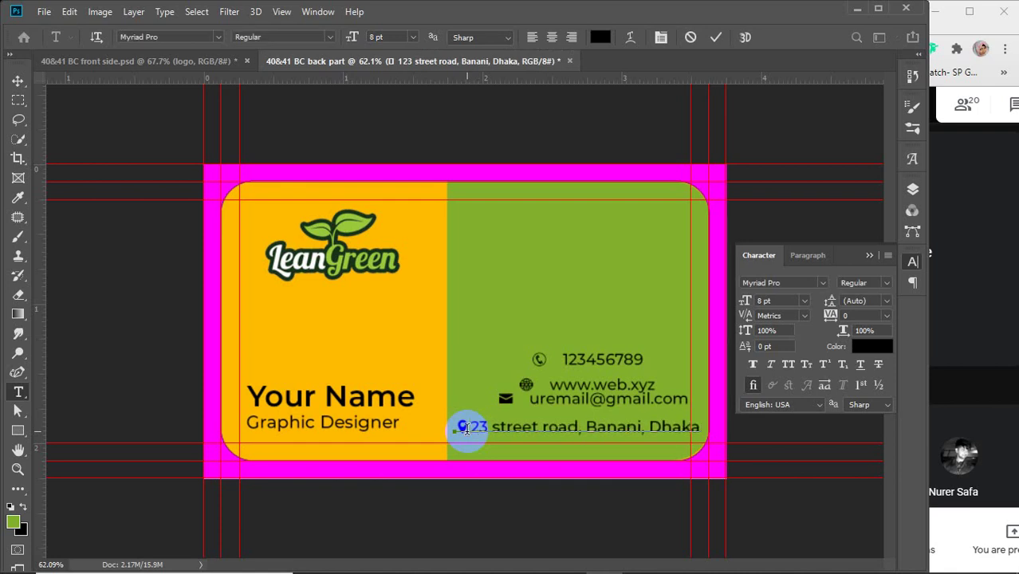
pyautogui.hotkey('ctrl', 'z')
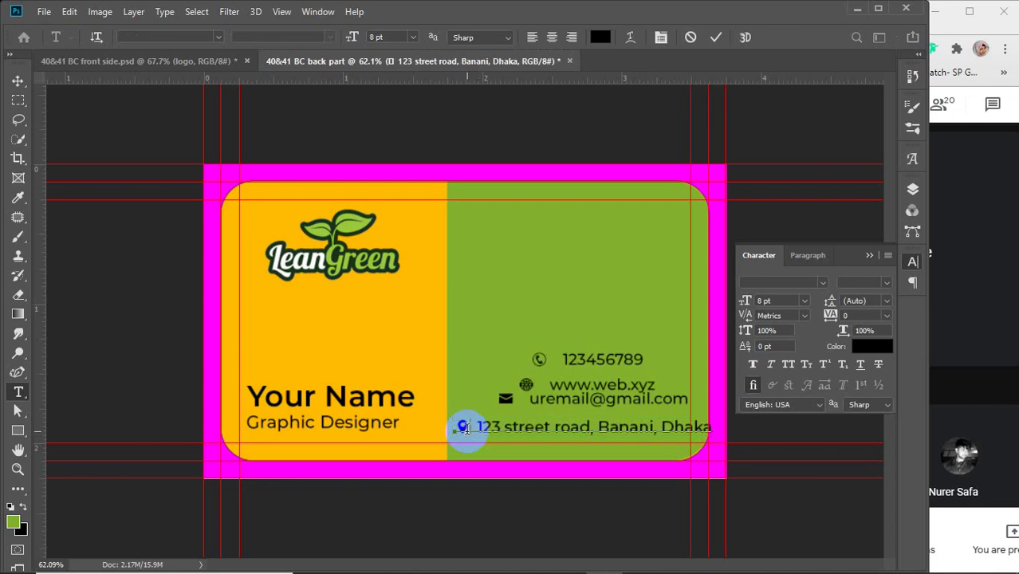
pyautogui.click(467, 429)
pyautogui.press('Right')
pyautogui.press('Delete')
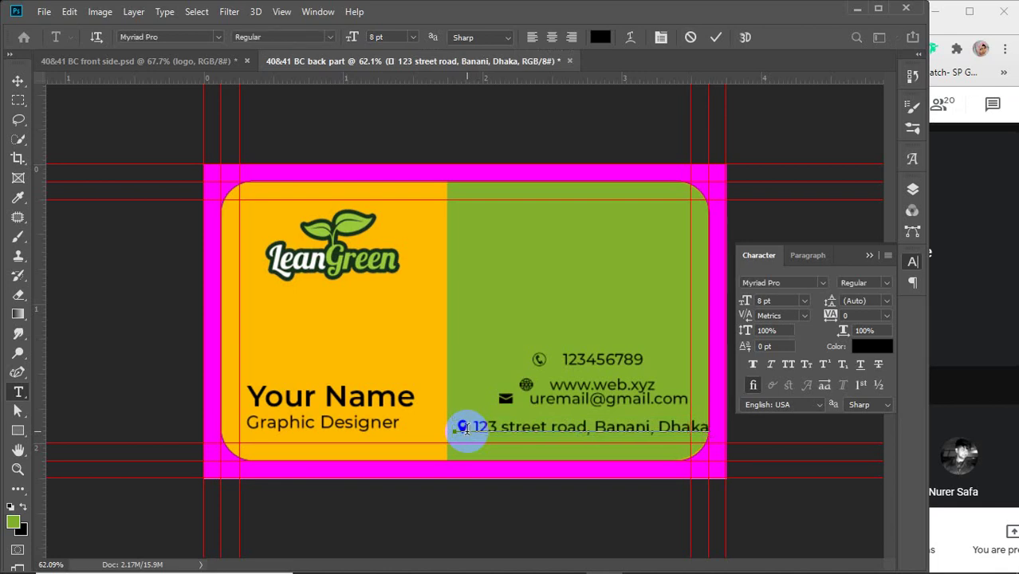
pyautogui.press('Delete')
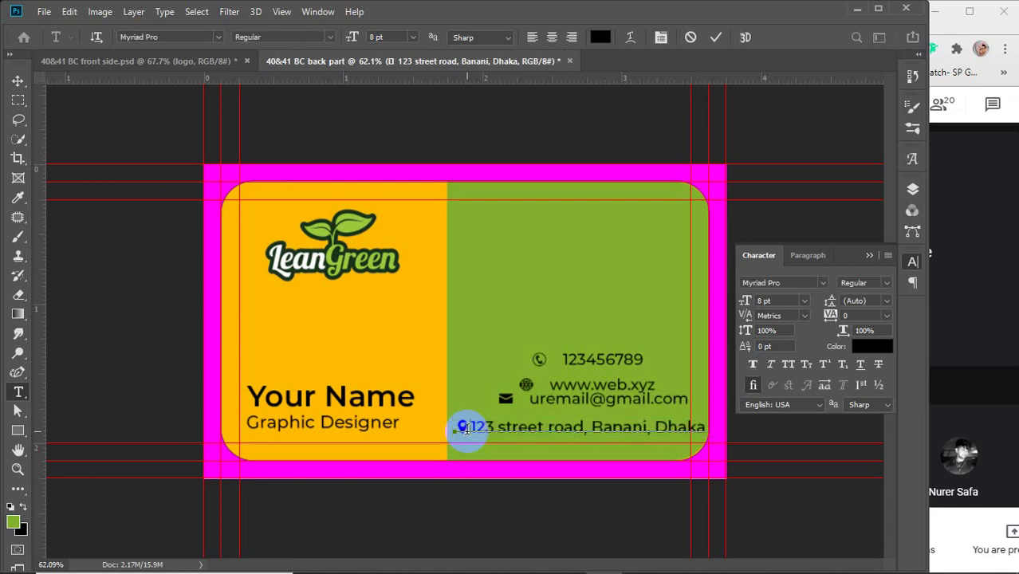
pyautogui.press('BackSpace')
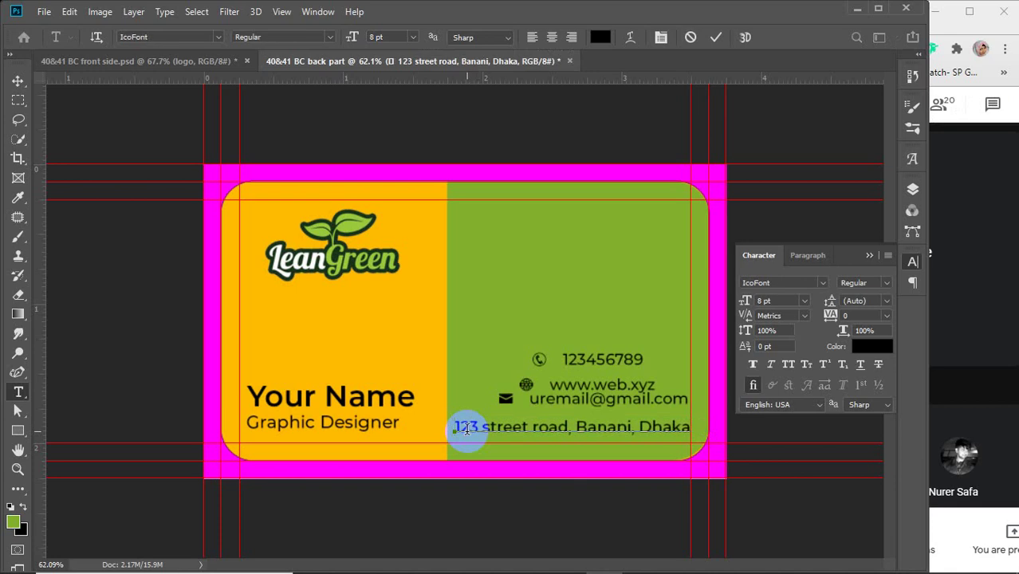
pyautogui.press('Delete')
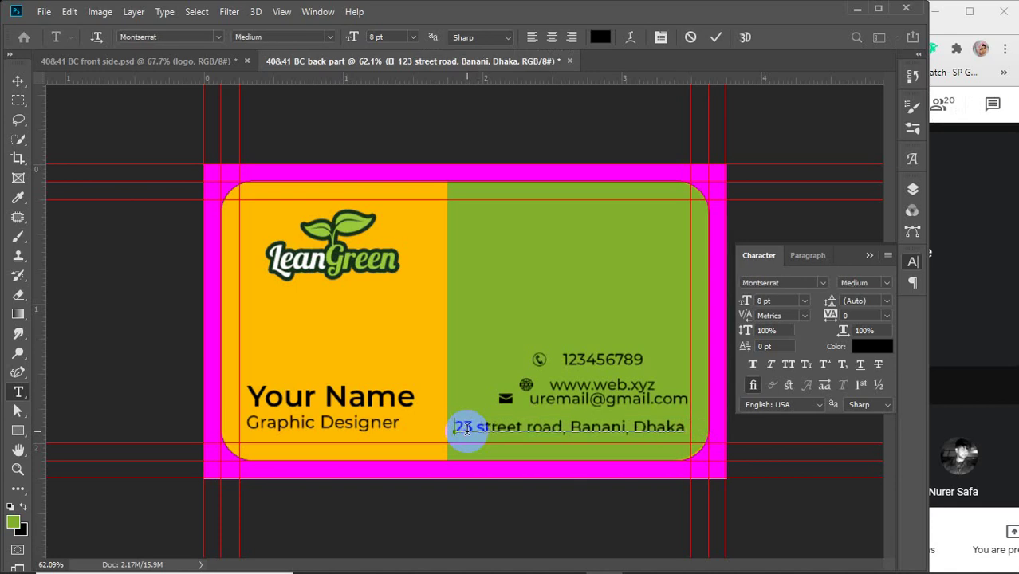
pyautogui.hotkey('ctrl', 'z')
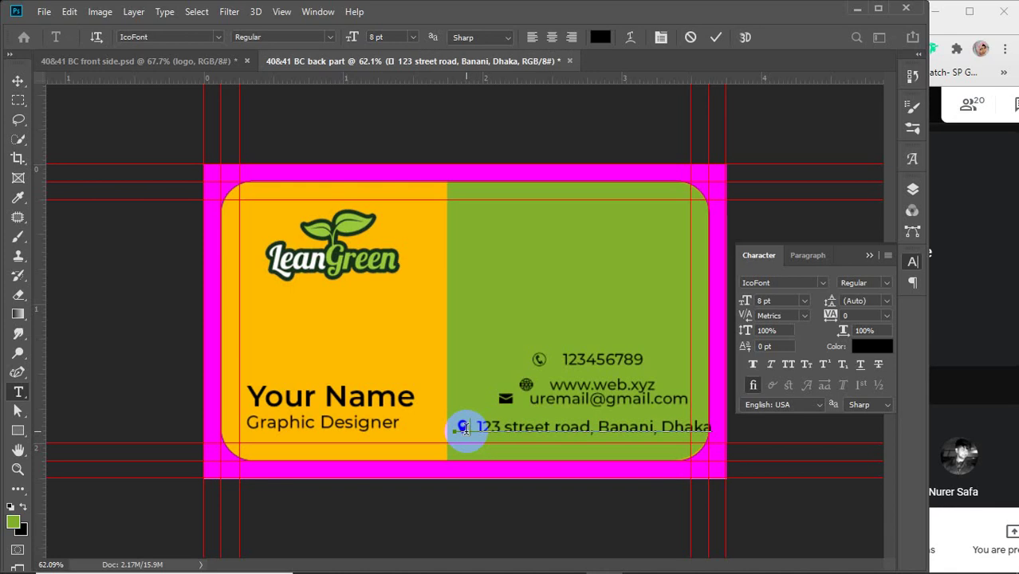
# Delete the old spacing after the location pin, reapply IcoFont Regular to the pin, and insert IcoFont spacing before the street address
pyautogui.moveTo(466, 431); pyautogui.dragTo(432, 432)
pyautogui.press('Delete')
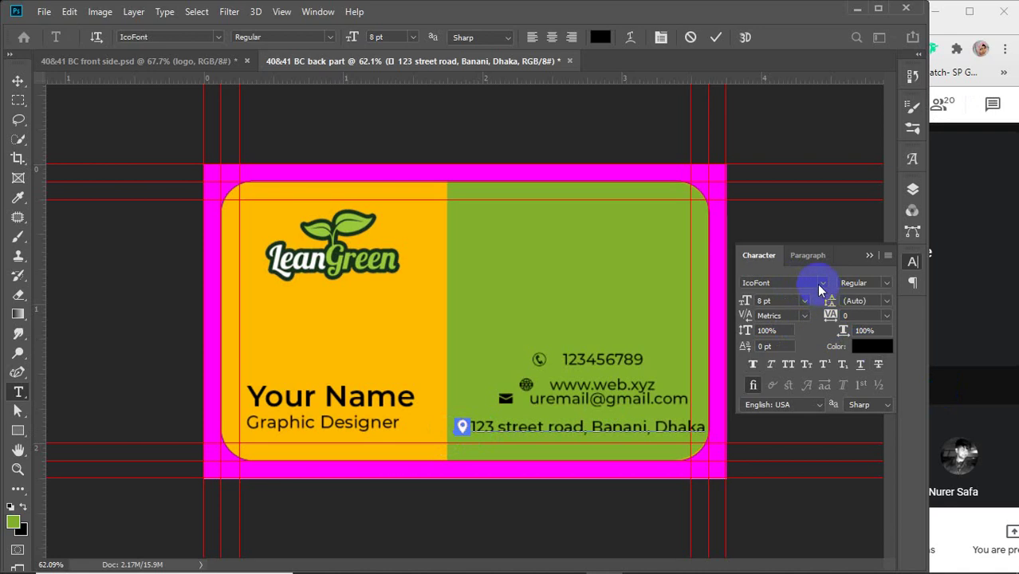
pyautogui.write('ico')
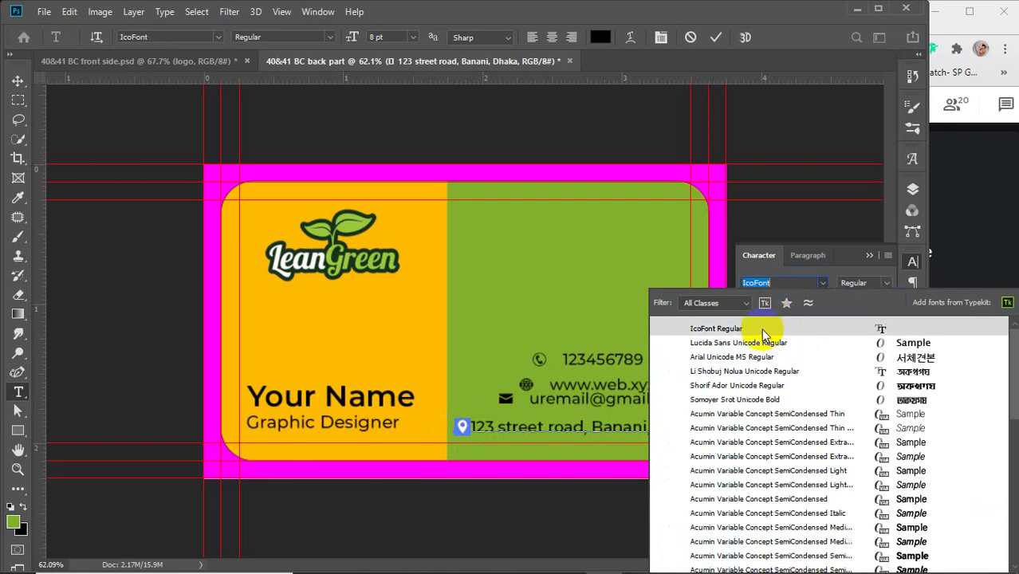
pyautogui.click(765, 331)
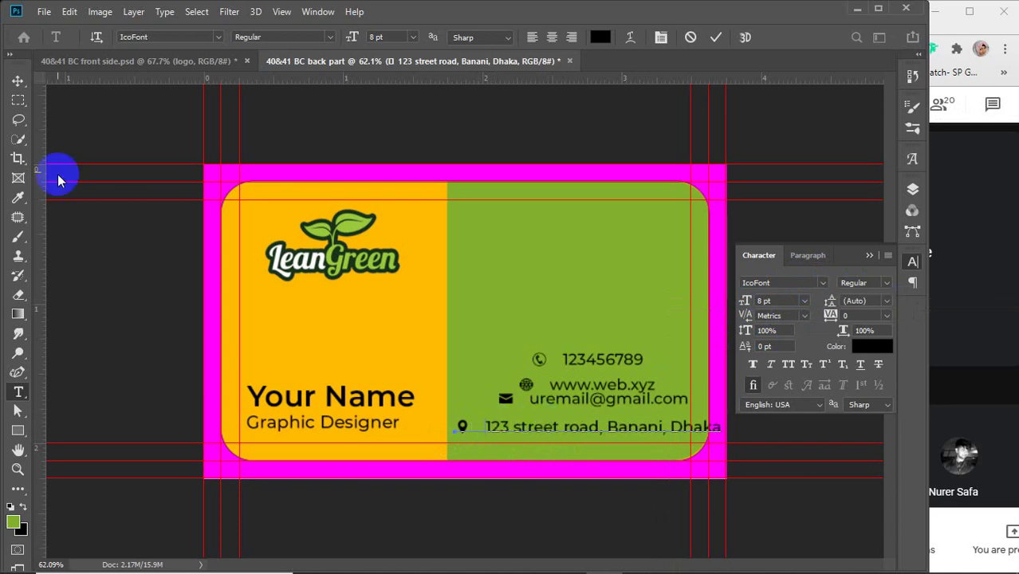
# Move the phone, website, e-mail and address lines up into a stacked column with their icons aligned vertically on the green panel
pyautogui.click(18, 81)
pyautogui.moveTo(586, 358); pyautogui.dragTo(576, 323)
pyautogui.moveTo(558, 387); pyautogui.dragTo(559, 347)
pyautogui.moveTo(552, 401); pyautogui.dragTo(571, 374)
pyautogui.moveTo(550, 431); pyautogui.dragTo(614, 397)
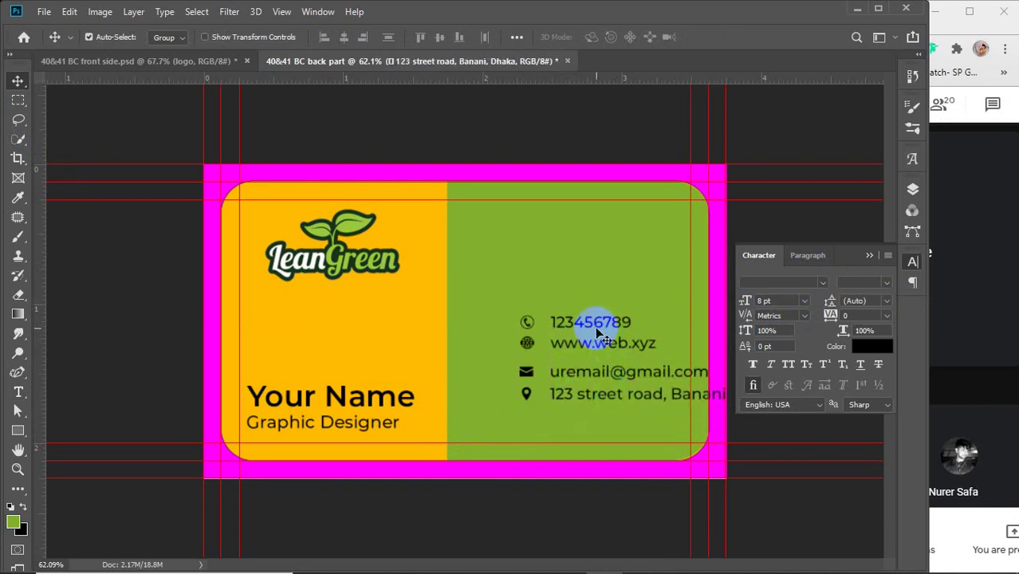
# Shift the four contact lines toward the green panel's left edge, widening the vertical gaps between the phone, website and e-mail lines
pyautogui.moveTo(588, 328); pyautogui.dragTo(532, 307)
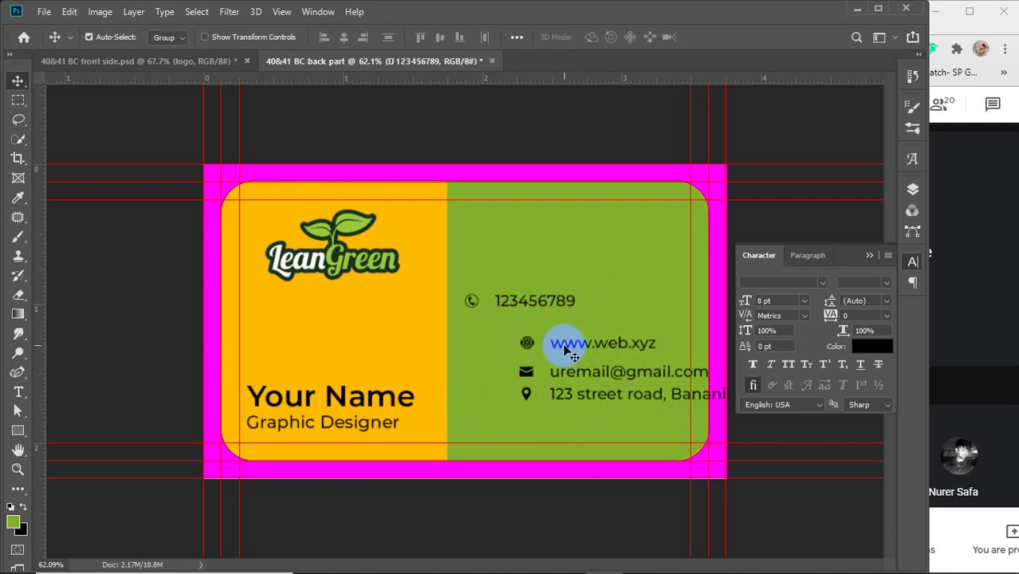
pyautogui.moveTo(559, 344); pyautogui.dragTo(506, 336)
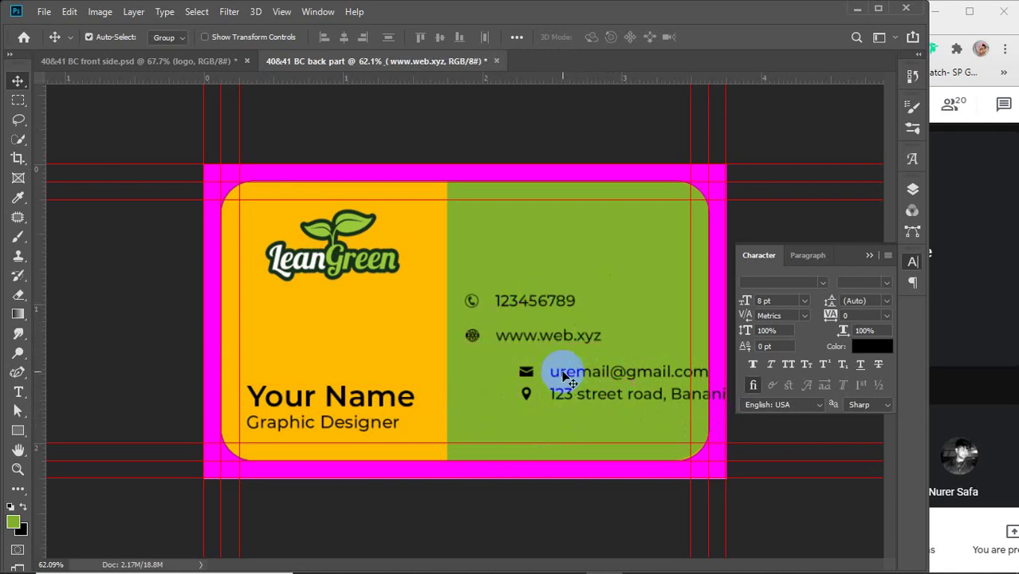
pyautogui.moveTo(564, 371); pyautogui.dragTo(511, 365)
pyautogui.moveTo(568, 391); pyautogui.dragTo(509, 388)
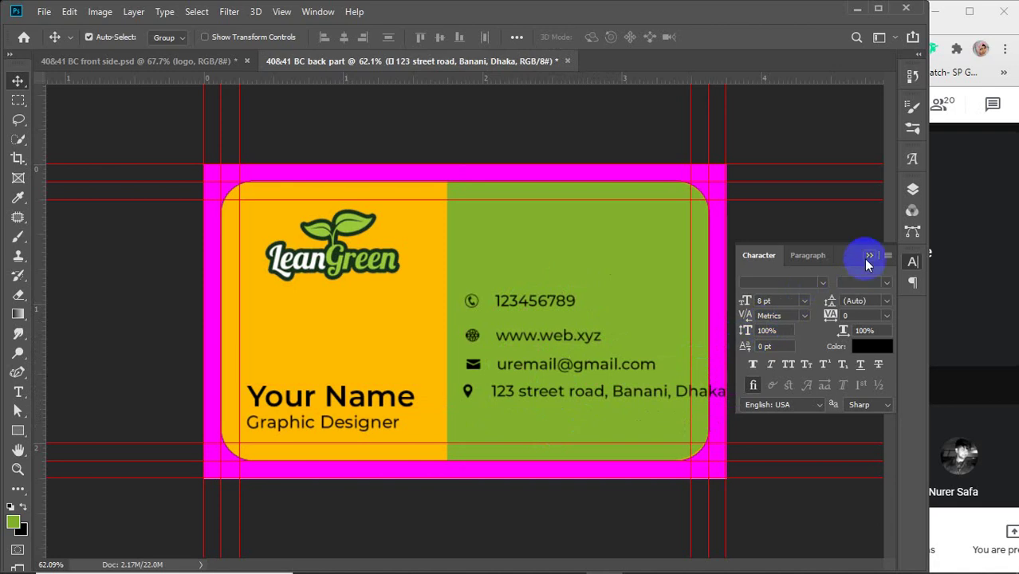
# Move the name and designation group from the yellow area to the upper part of the green panel
pyautogui.click(867, 257)
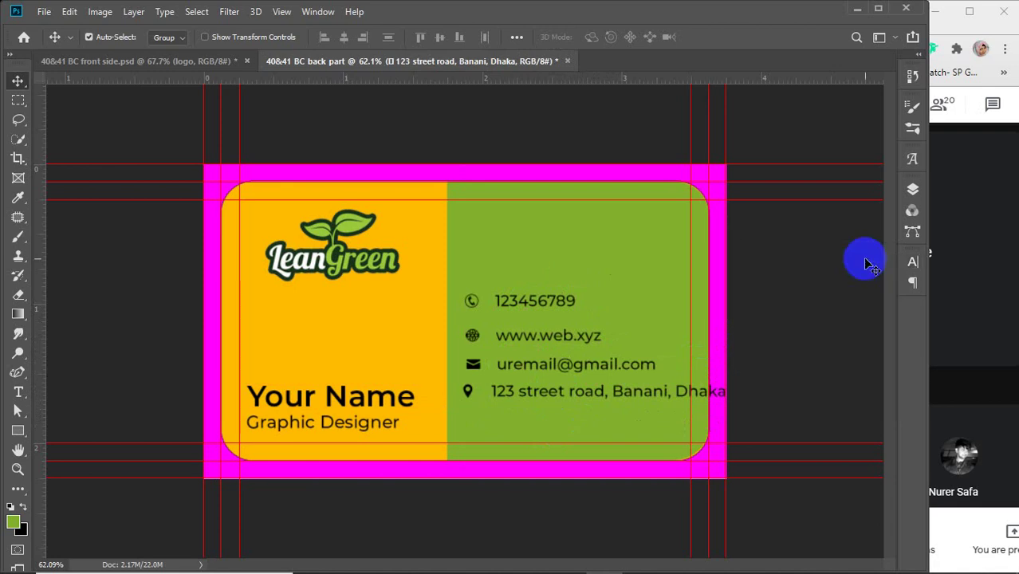
pyautogui.click(671, 285)
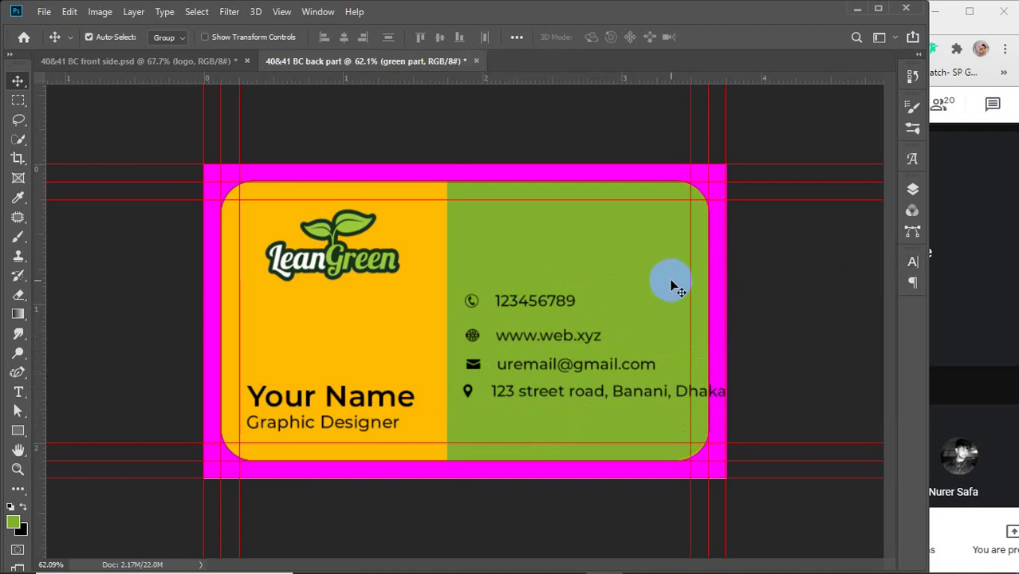
pyautogui.click(369, 399)
pyautogui.moveTo(369, 400); pyautogui.dragTo(639, 221)
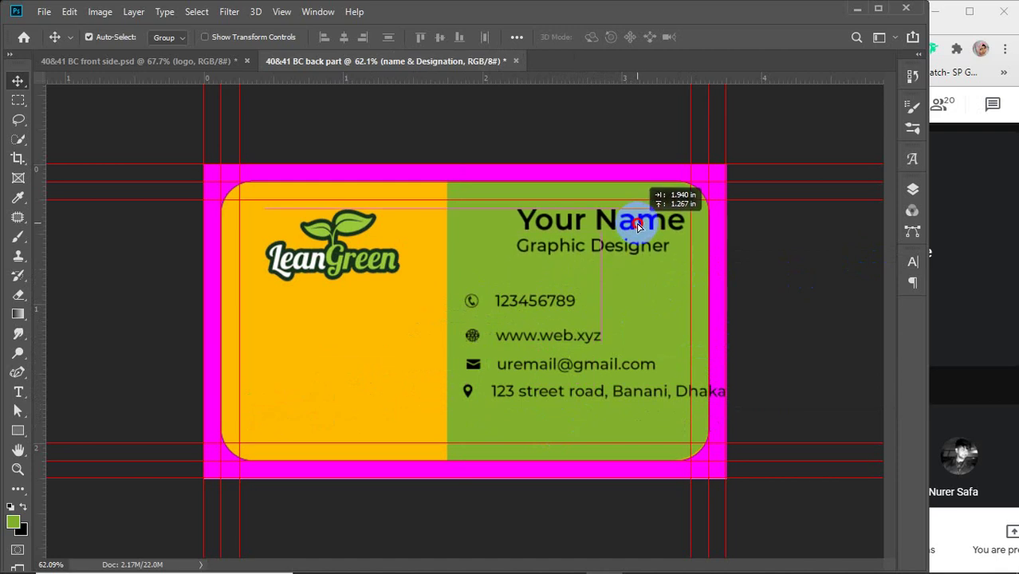
# Move the phone, website, e-mail and address lines into a stack in the lower yellow area, starting at the left safe-margin guide
pyautogui.moveTo(531, 303); pyautogui.dragTo(314, 359)
pyautogui.moveTo(522, 343); pyautogui.dragTo(301, 383)
pyautogui.moveTo(517, 371); pyautogui.dragTo(296, 399)
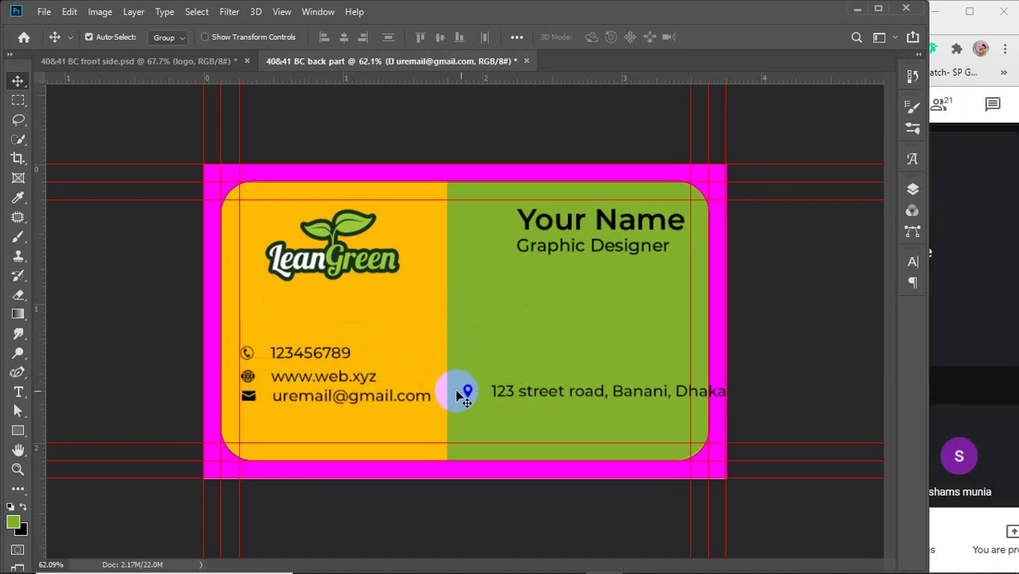
pyautogui.moveTo(466, 390); pyautogui.dragTo(247, 427)
# Narrow the green part from its left edge to 73.53% width and shift the logo slightly right within the yellow area
pyautogui.click(579, 350)
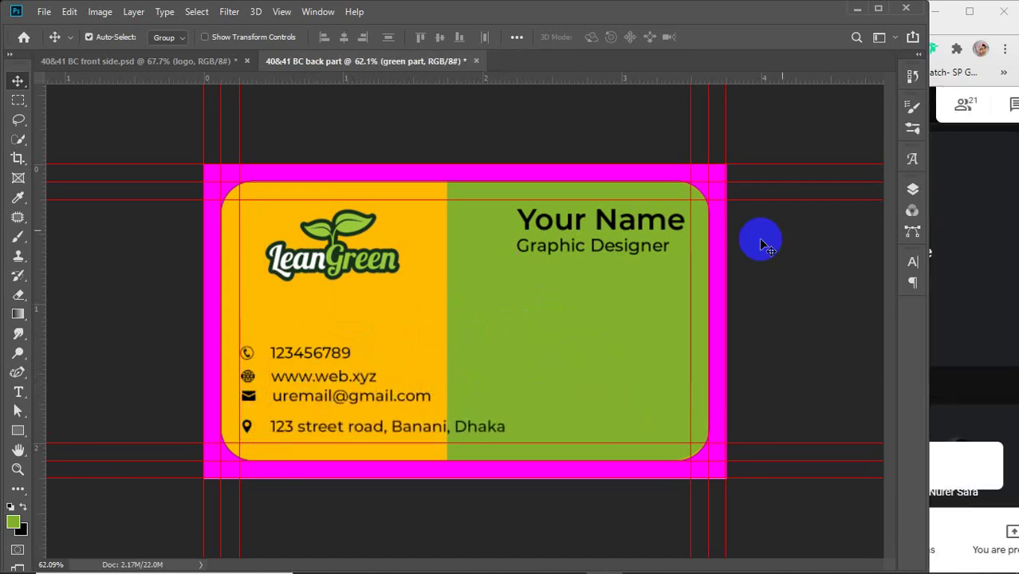
pyautogui.click(912, 189)
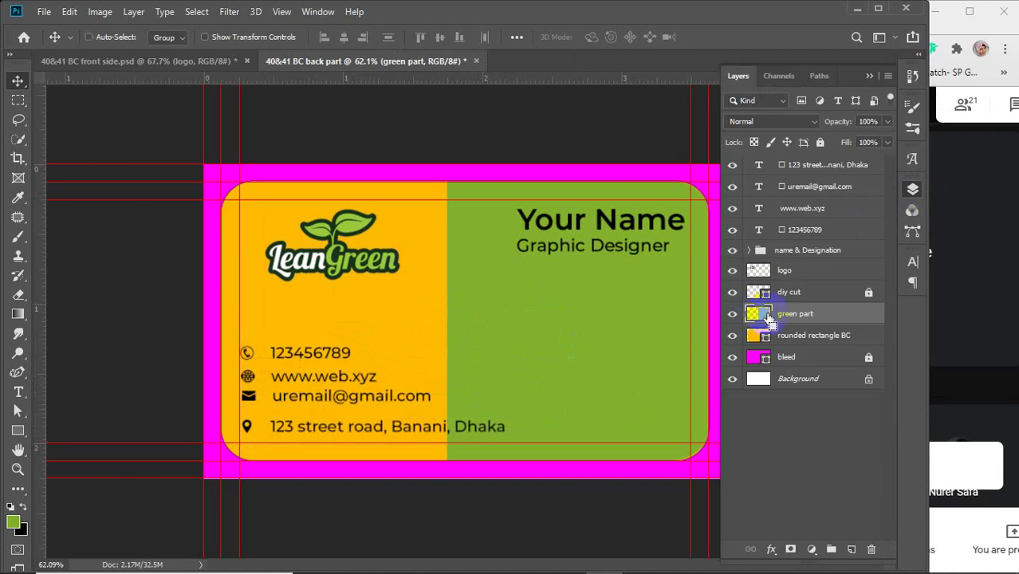
pyautogui.hotkey('ctrl', 't')
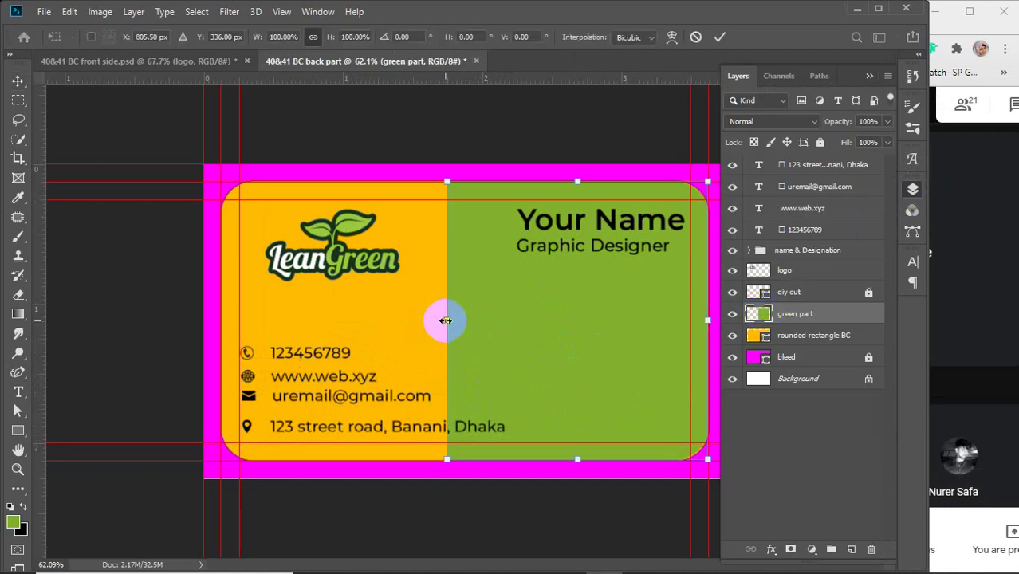
pyautogui.moveTo(446, 320); pyautogui.dragTo(514, 333)
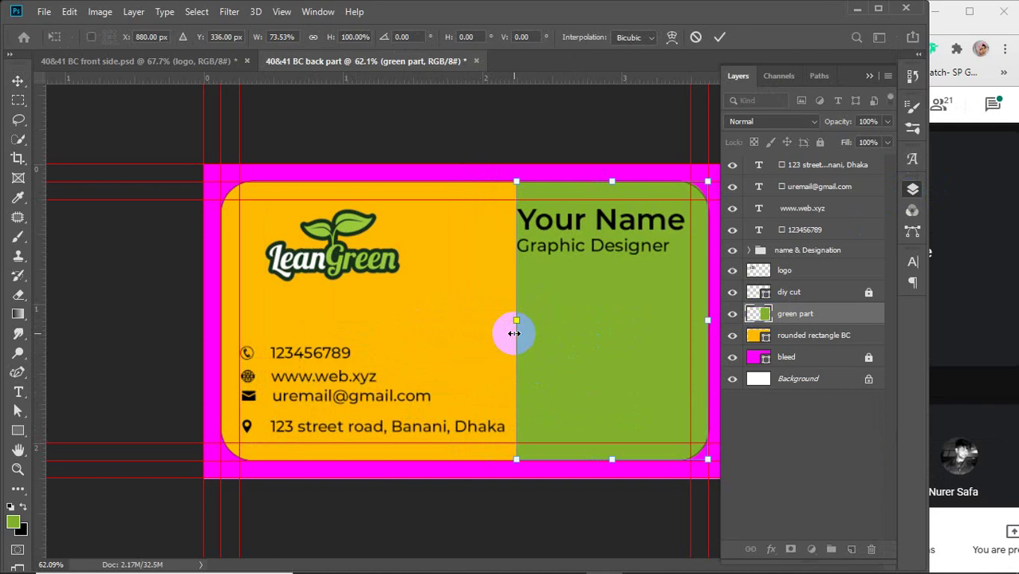
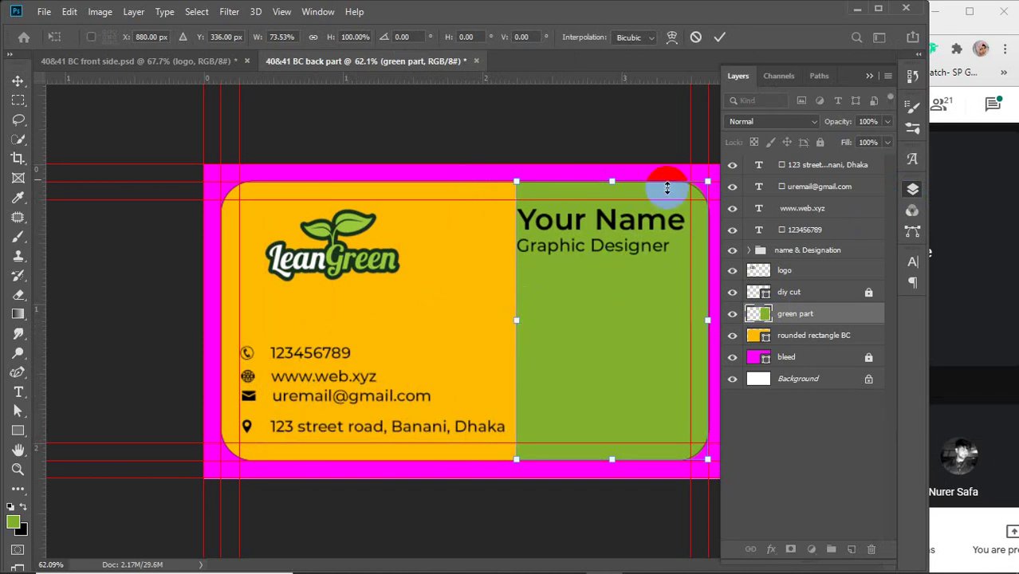
pyautogui.click(718, 36)
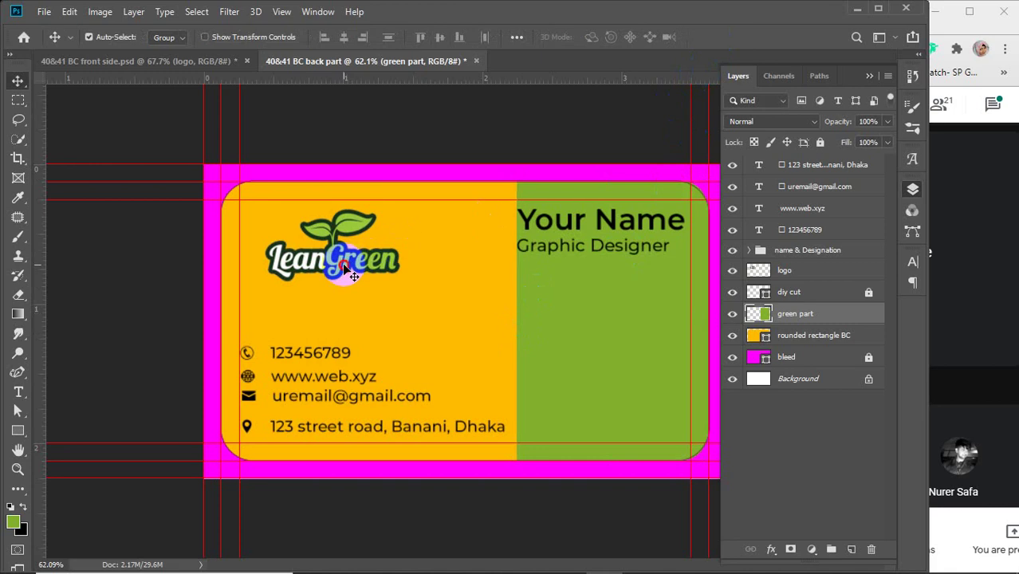
pyautogui.moveTo(352, 270); pyautogui.dragTo(376, 270)
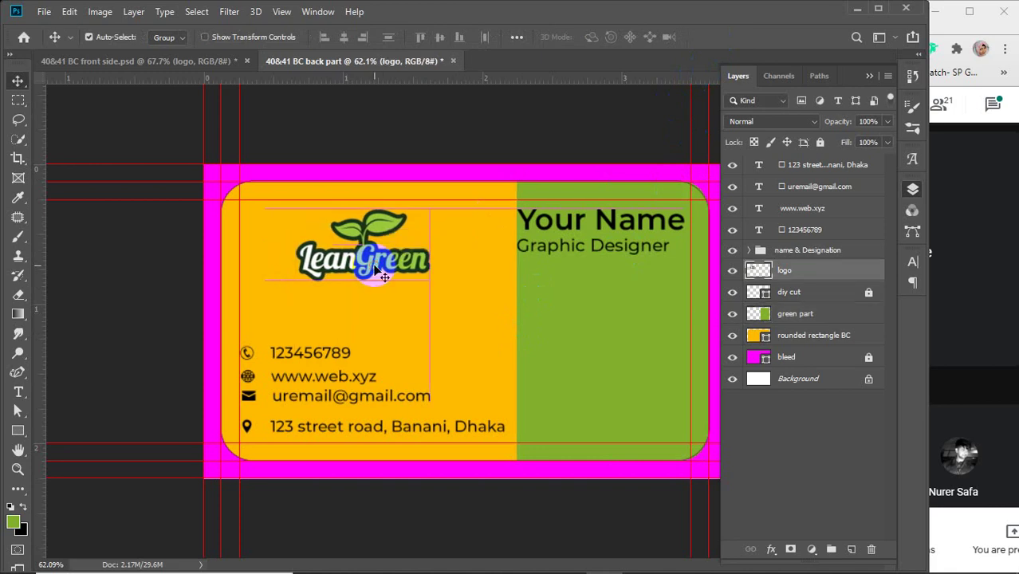
# Align the left edges of the four contact text layers and distribute their vertical spacing evenly
pyautogui.click(819, 229)
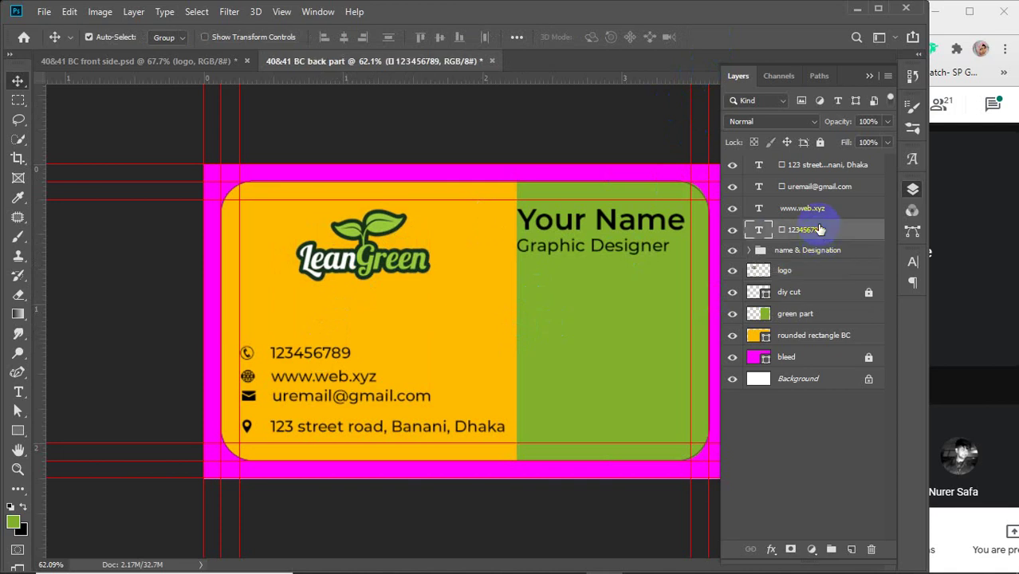
pyautogui.keyDown('shift'); pyautogui.click(820, 167); pyautogui.keyUp('shift')
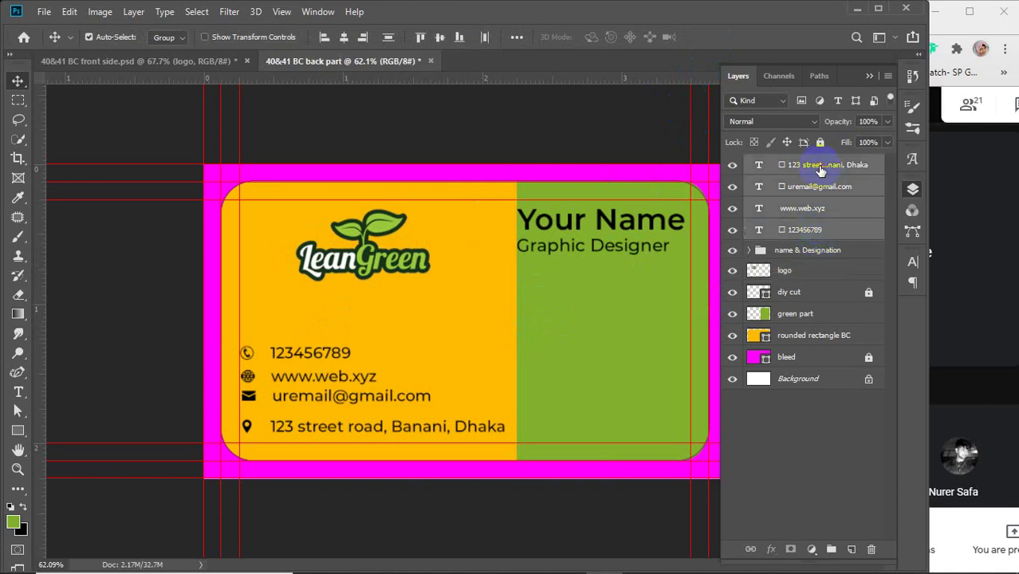
pyautogui.click(325, 38)
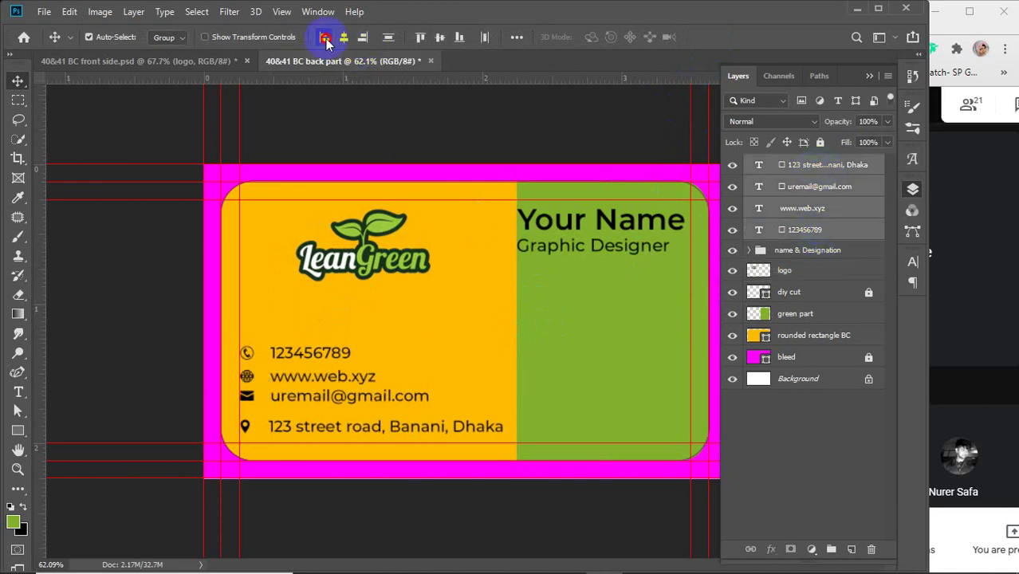
pyautogui.click(516, 36)
pyautogui.click(445, 174)
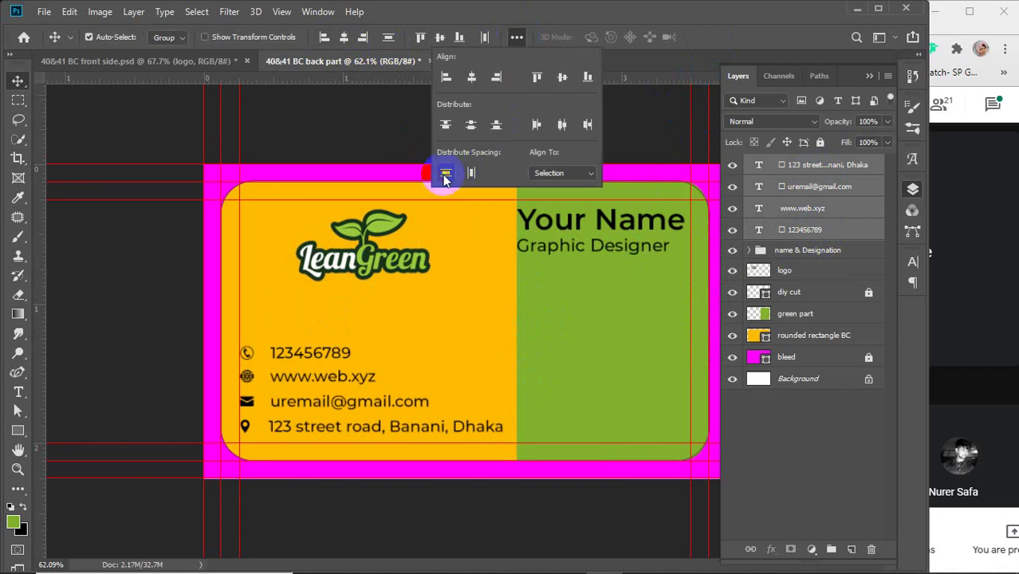
pyautogui.click(518, 39)
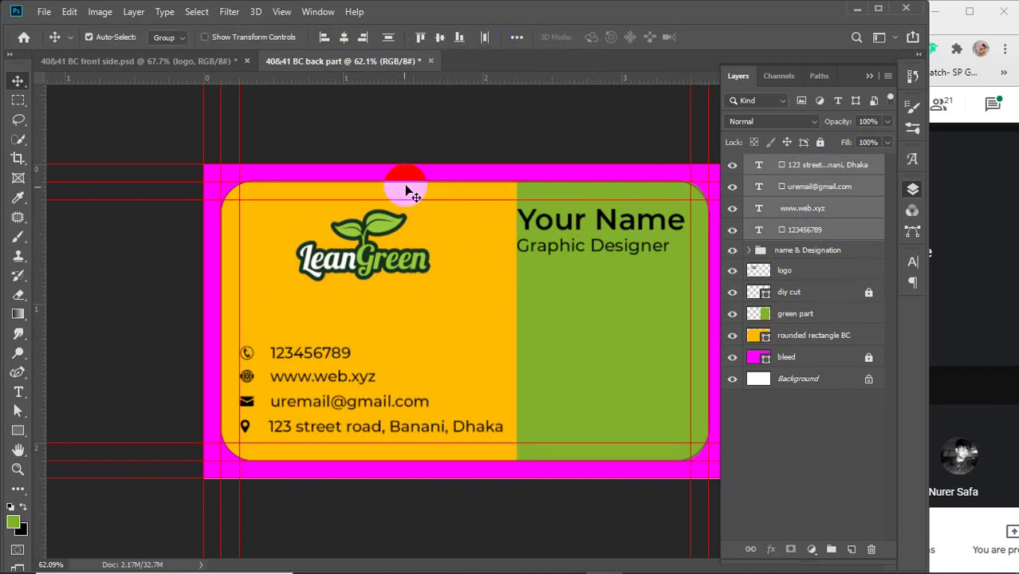
# Lower the phone line slightly and redistribute the vertical spacing of the four contact lines evenly for a tighter stack
pyautogui.click(271, 355)
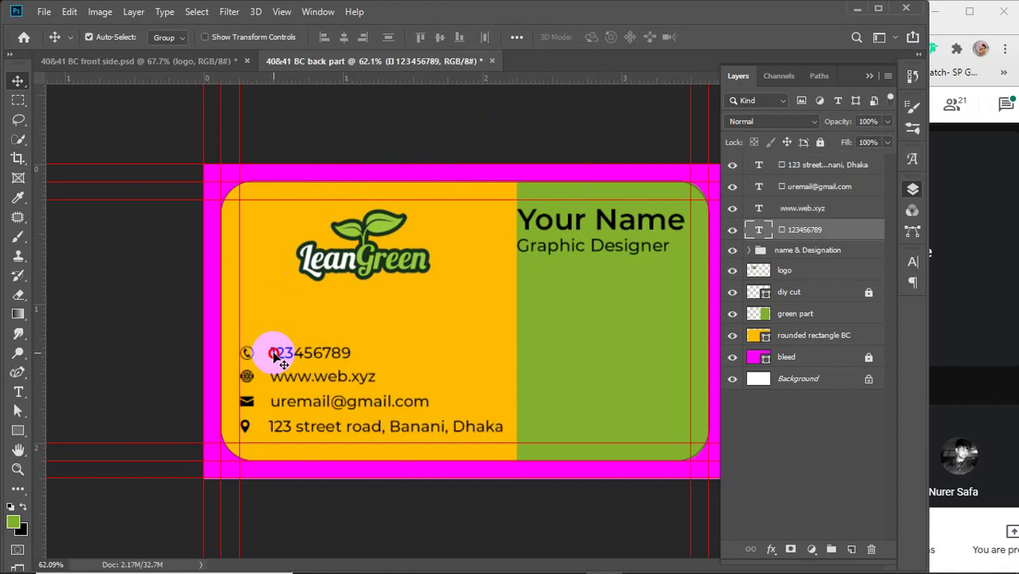
pyautogui.moveTo(274, 354); pyautogui.dragTo(274, 364)
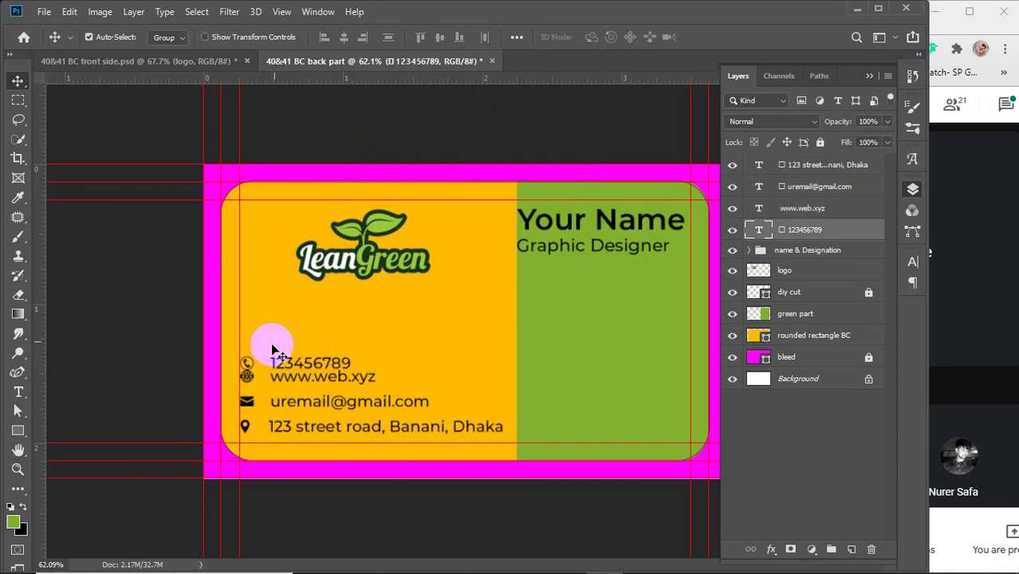
pyautogui.keyDown('shift'); pyautogui.click(801, 166); pyautogui.keyUp('shift')
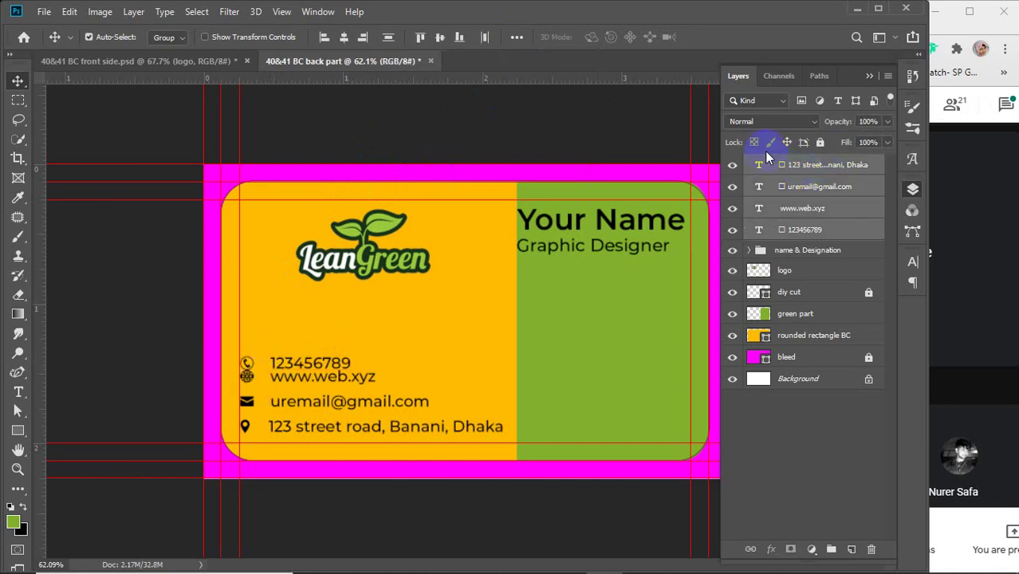
pyautogui.click(514, 39)
pyautogui.click(446, 173)
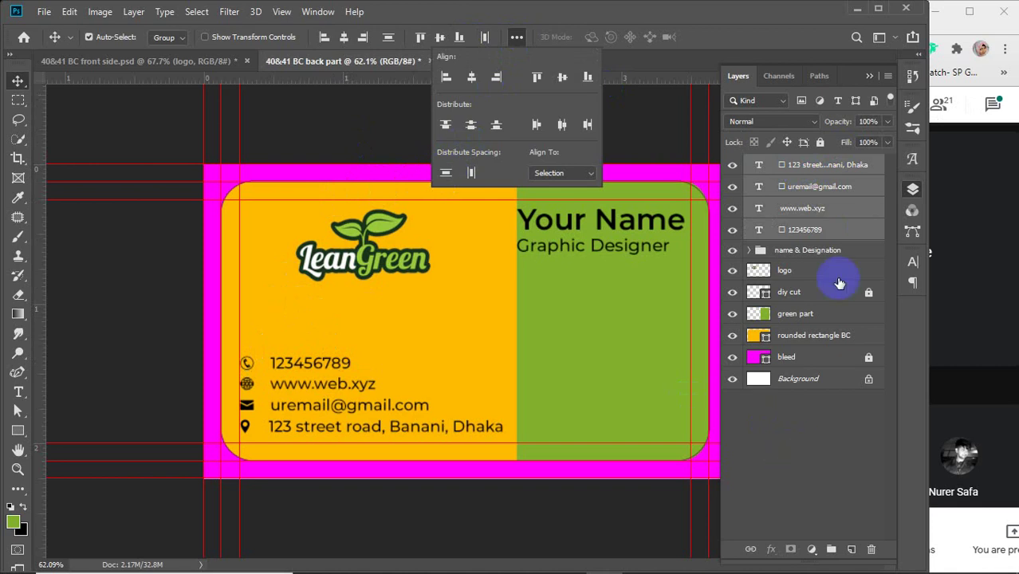
# Group the four contact text layers and name the group "contact info"
pyautogui.click(822, 194)
pyautogui.click(817, 168)
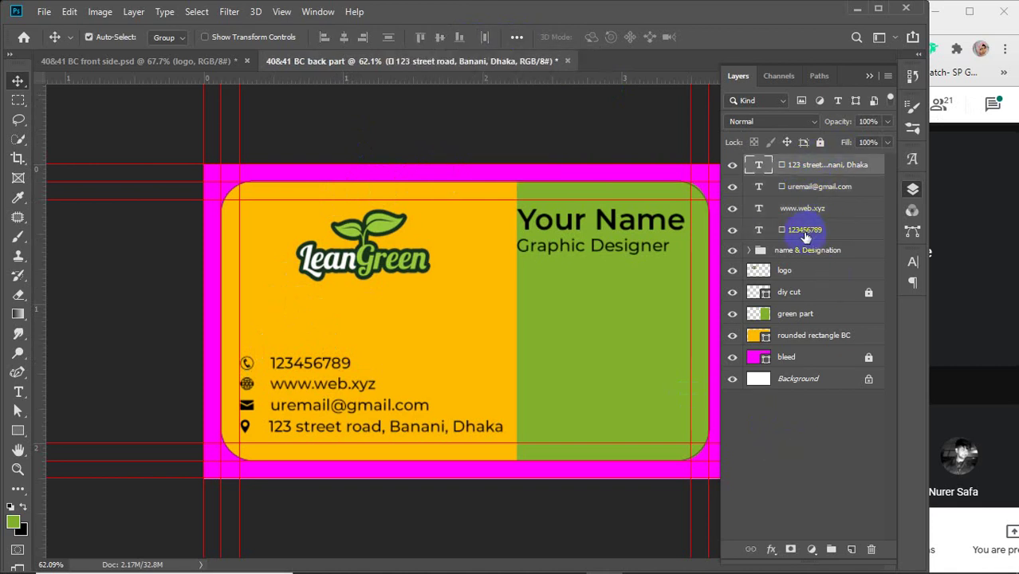
pyautogui.keyDown('shift'); pyautogui.click(805, 236); pyautogui.keyUp('shift')
pyautogui.hotkey('ctrl', 'g')
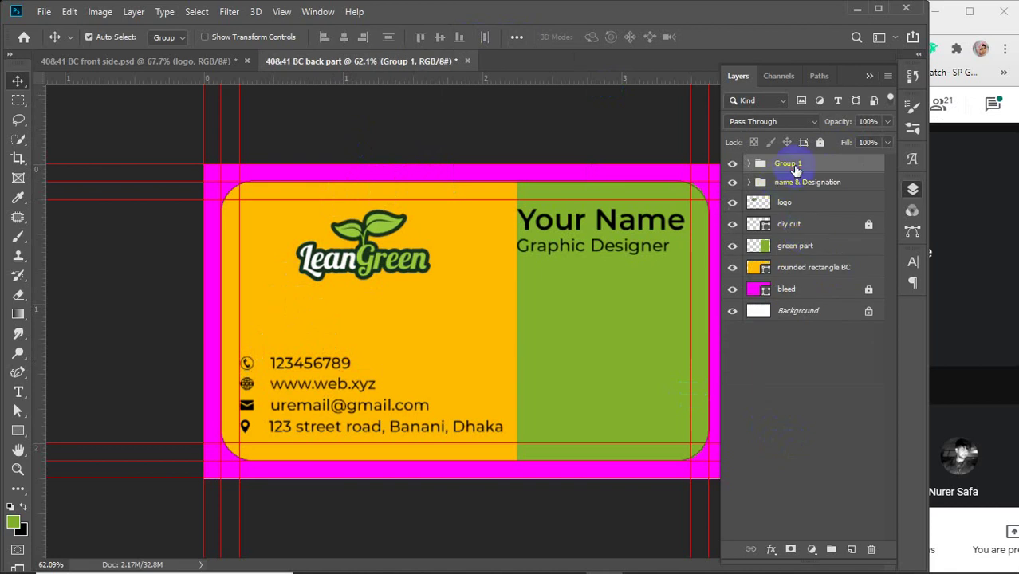
pyautogui.doubleClick(793, 165)
pyautogui.write('contact info')
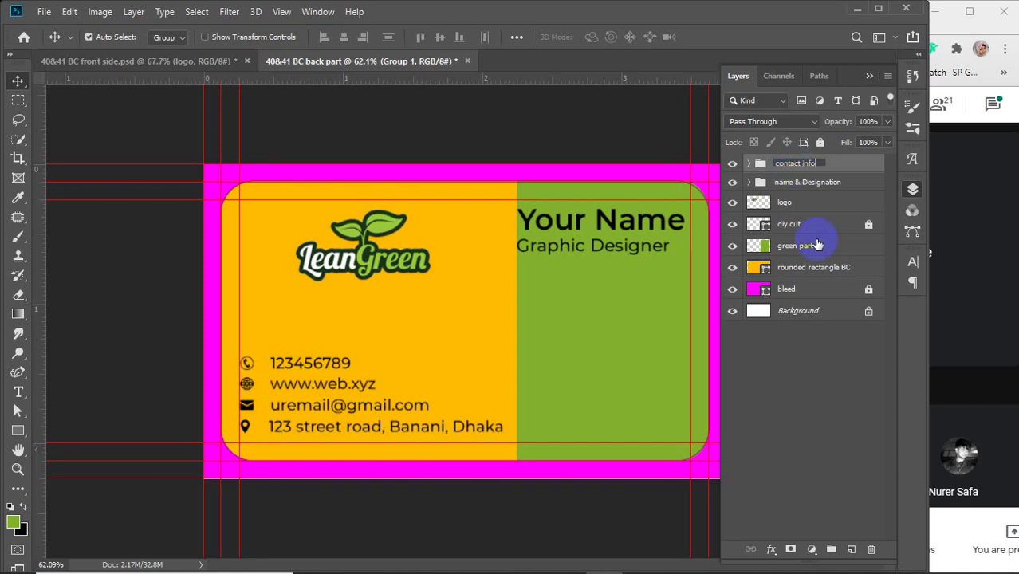
pyautogui.click(805, 428)
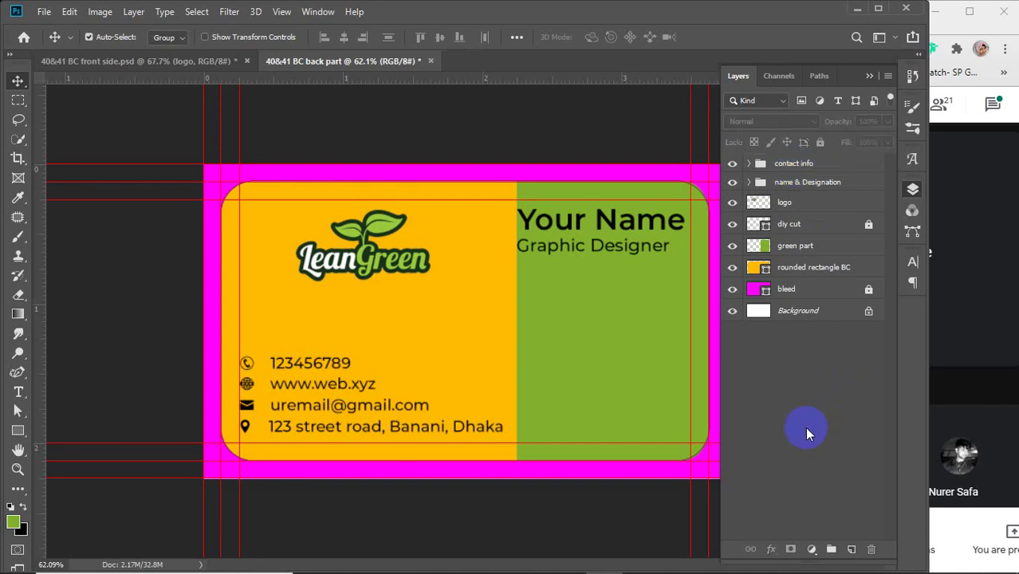
# Align the right edges of the Your Name and Graphic Designer texts and move their group slightly down on the green panel
pyautogui.click(585, 251)
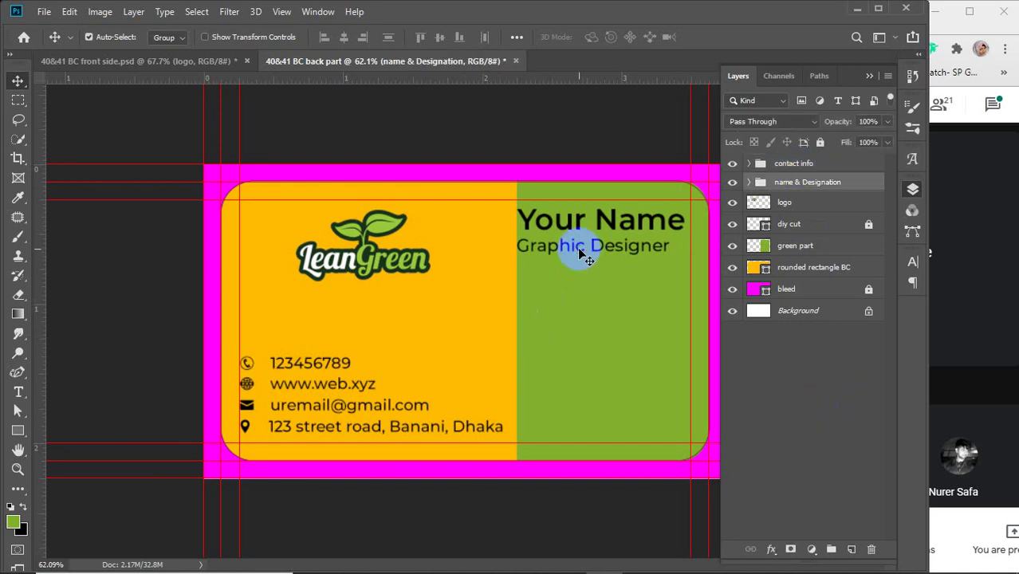
pyautogui.click(749, 181)
pyautogui.click(802, 202)
pyautogui.keyDown('shift'); pyautogui.click(868, 224); pyautogui.keyUp('shift')
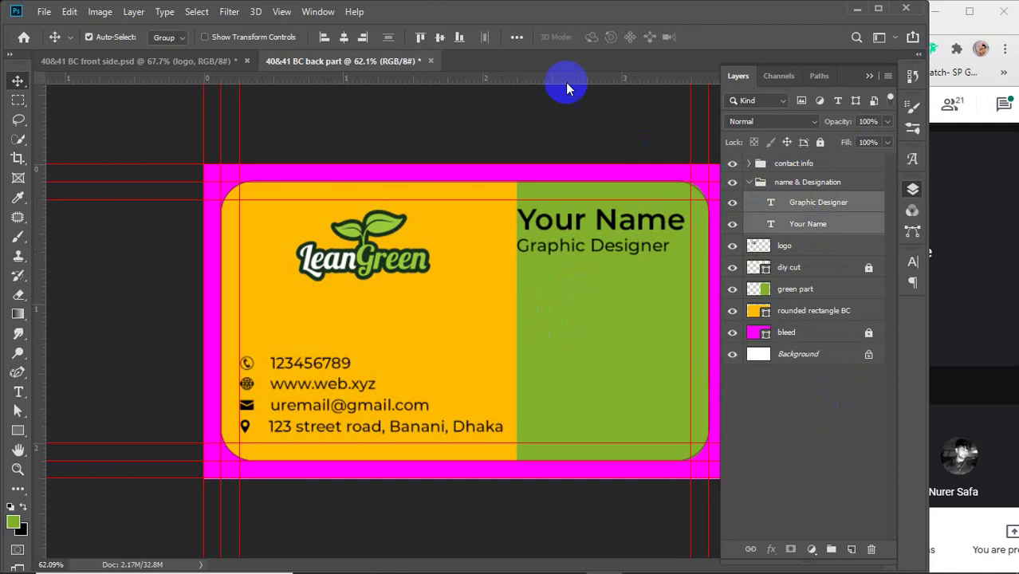
pyautogui.click(363, 37)
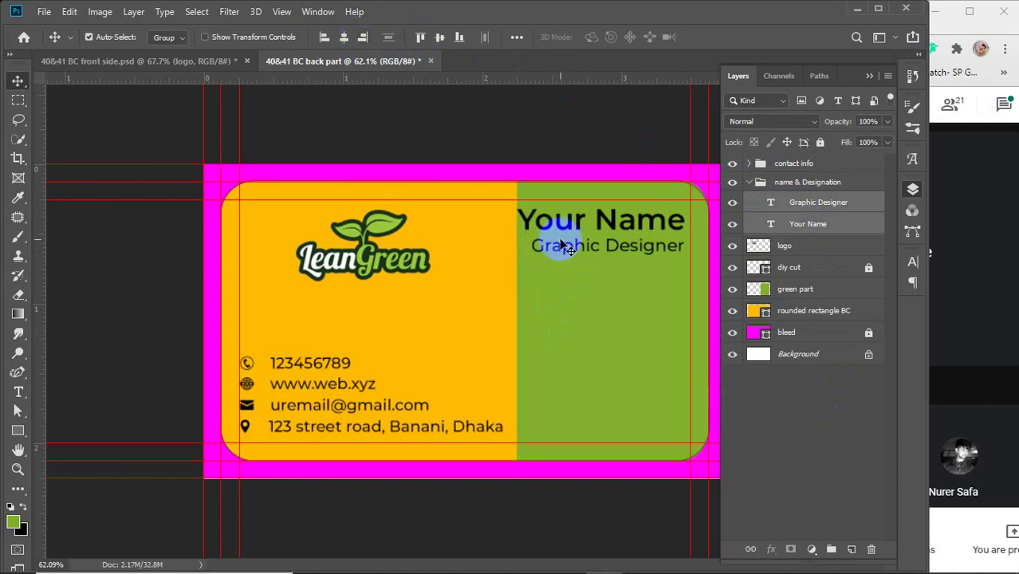
pyautogui.moveTo(562, 228); pyautogui.dragTo(579, 243)
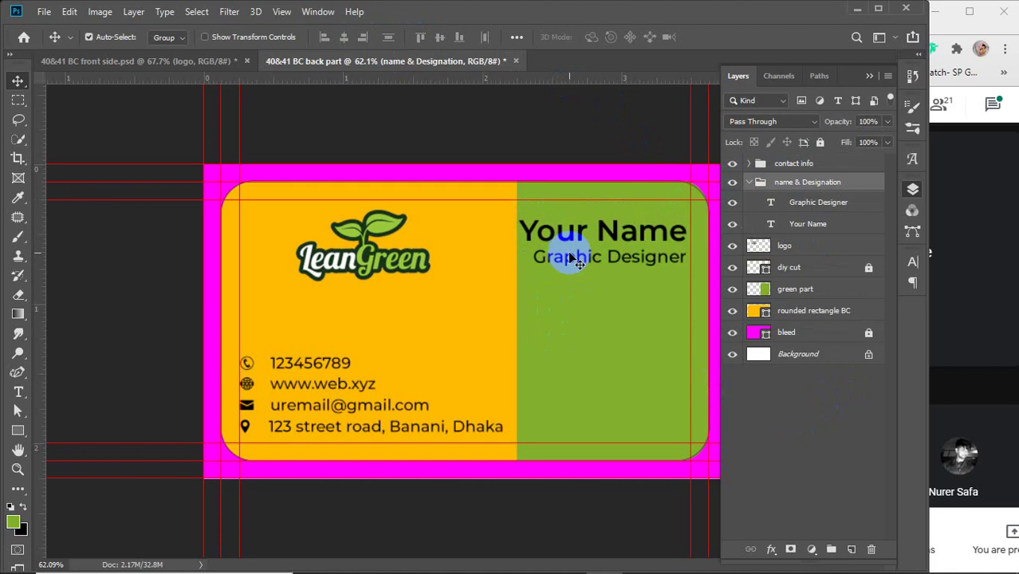
# Set the font size of the Graphic Designer text to 8 pt
pyautogui.click(804, 207)
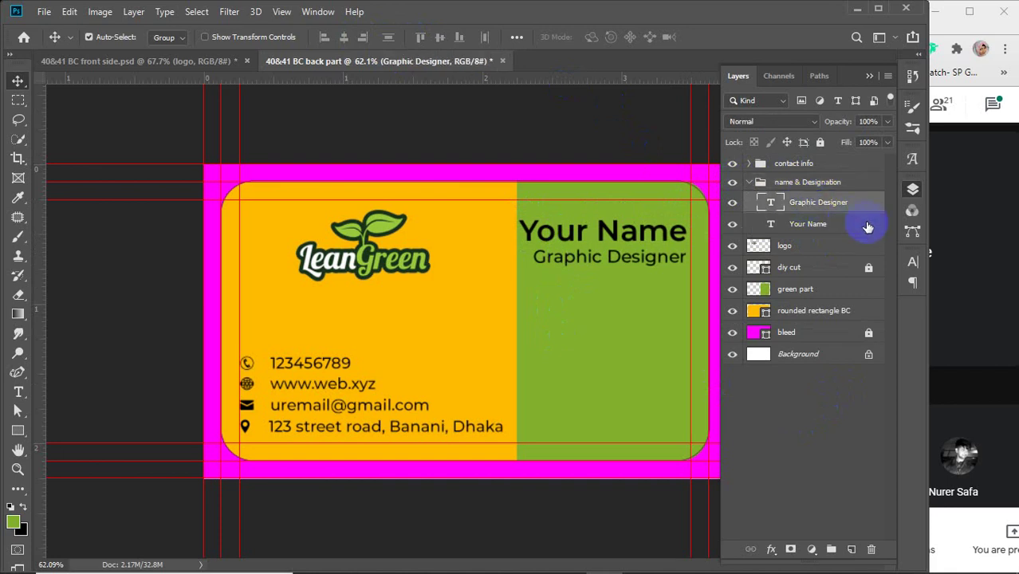
pyautogui.click(913, 262)
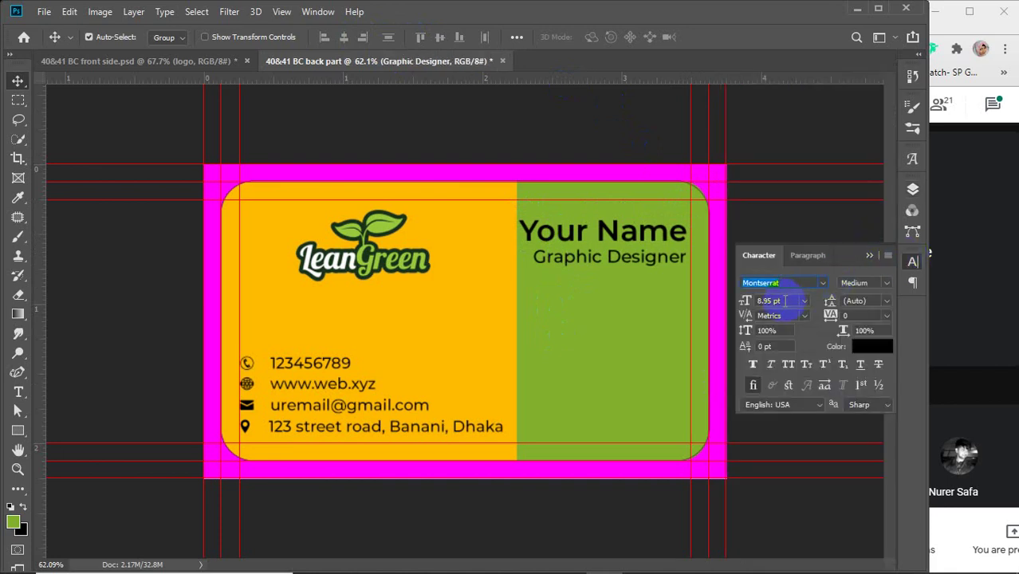
pyautogui.scroll(-1, 785, 301)
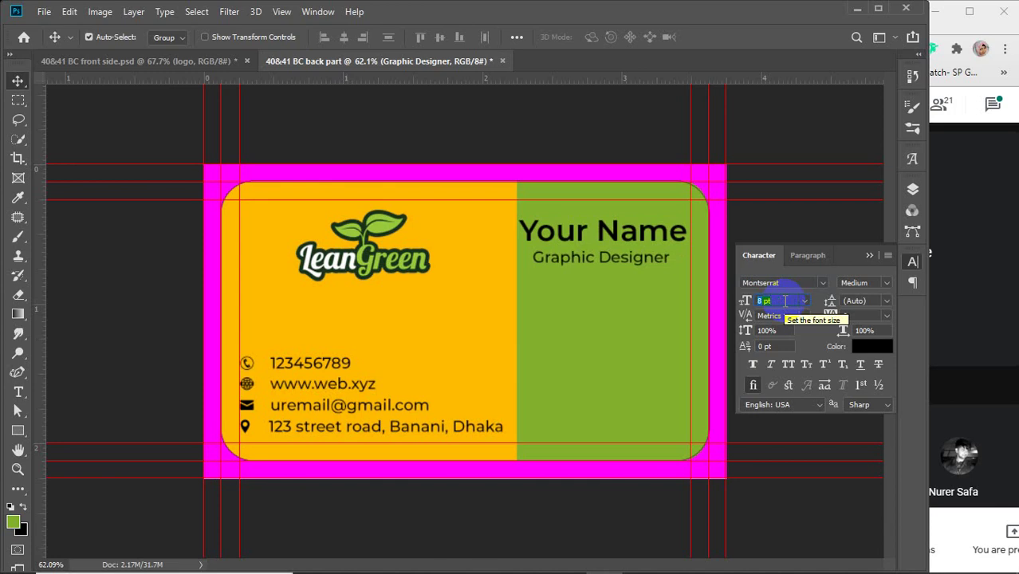
pyautogui.press('Return')
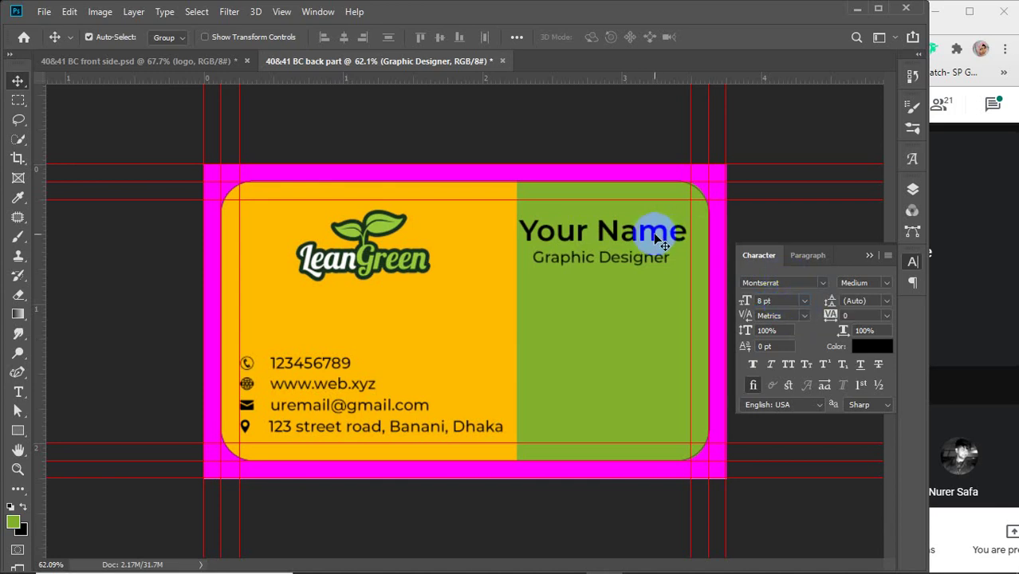
# Move the name and designation group slightly up and right so Your Name ends at the right safe-margin guide
pyautogui.click(658, 239)
pyautogui.click(786, 301)
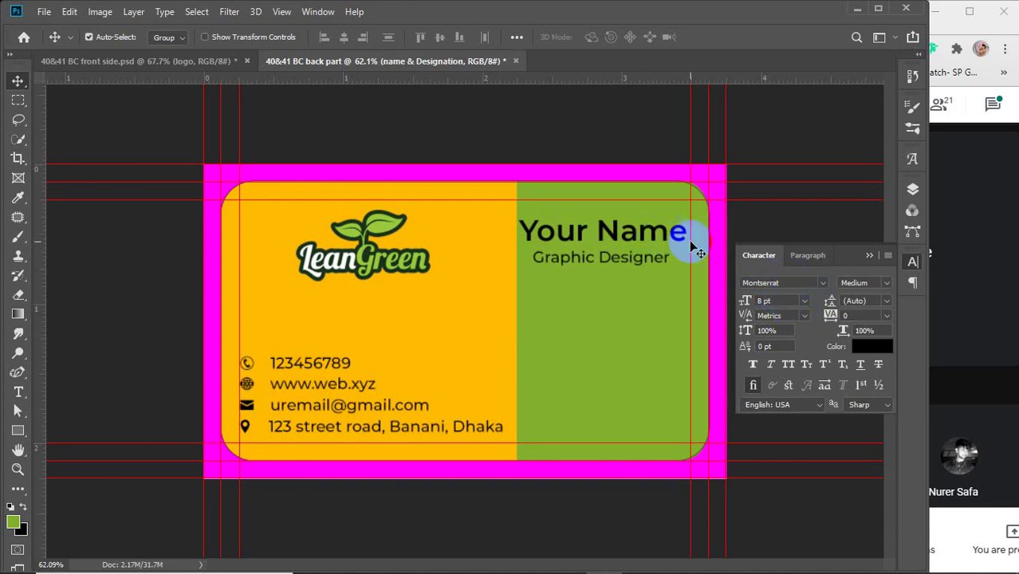
pyautogui.click(644, 231)
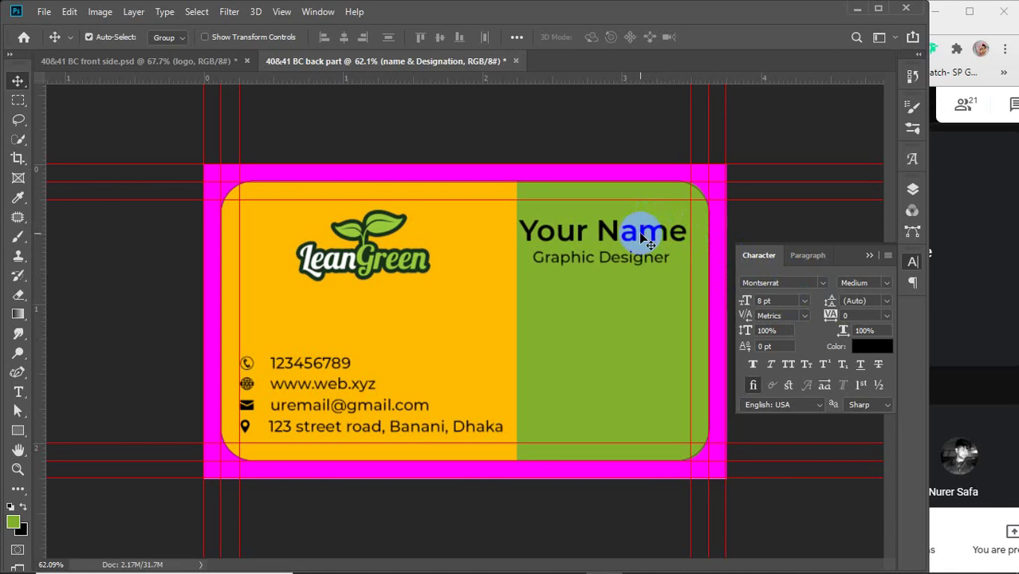
pyautogui.moveTo(638, 232); pyautogui.dragTo(643, 226)
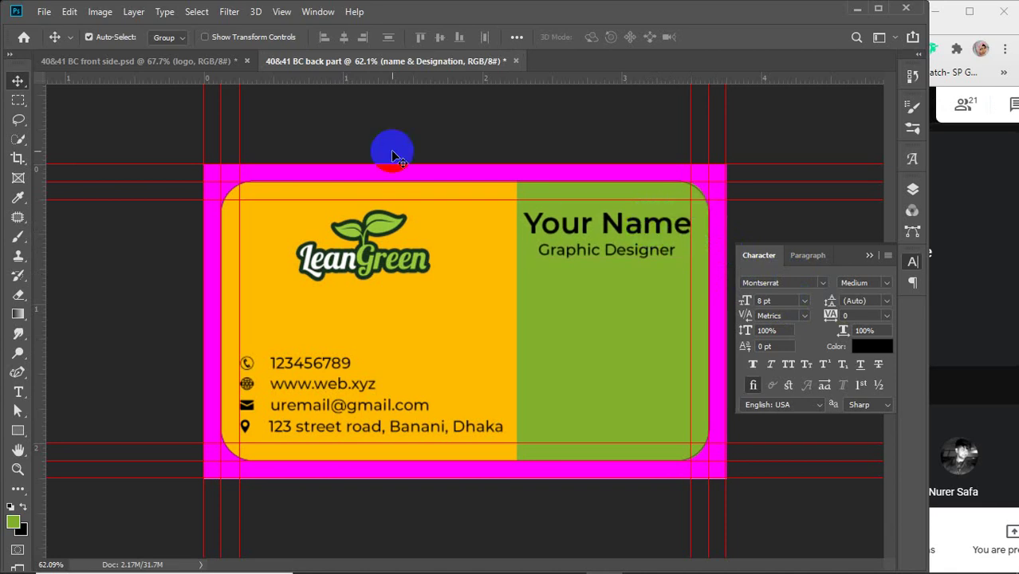
# Set the font size of the Your Name text to 15 pt, with auto-select switched to Layer
pyautogui.click(183, 39)
pyautogui.click(169, 61)
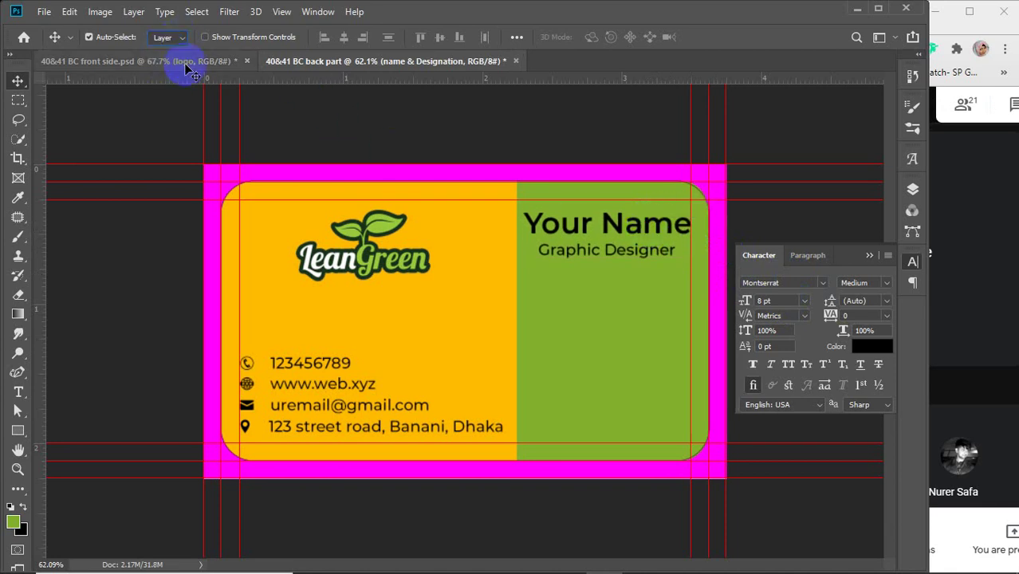
pyautogui.click(603, 224)
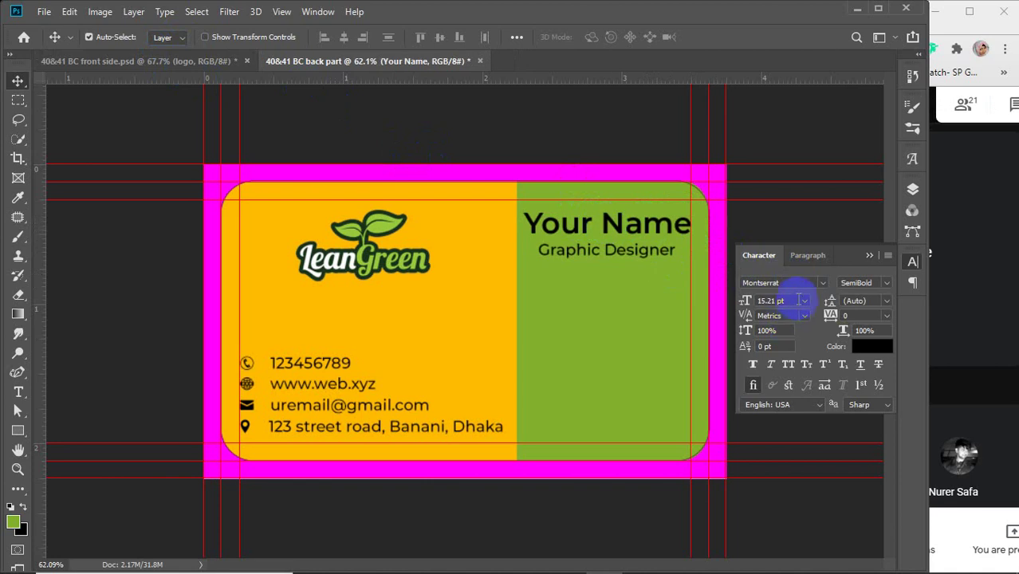
pyautogui.write('15')
pyautogui.press('Return')
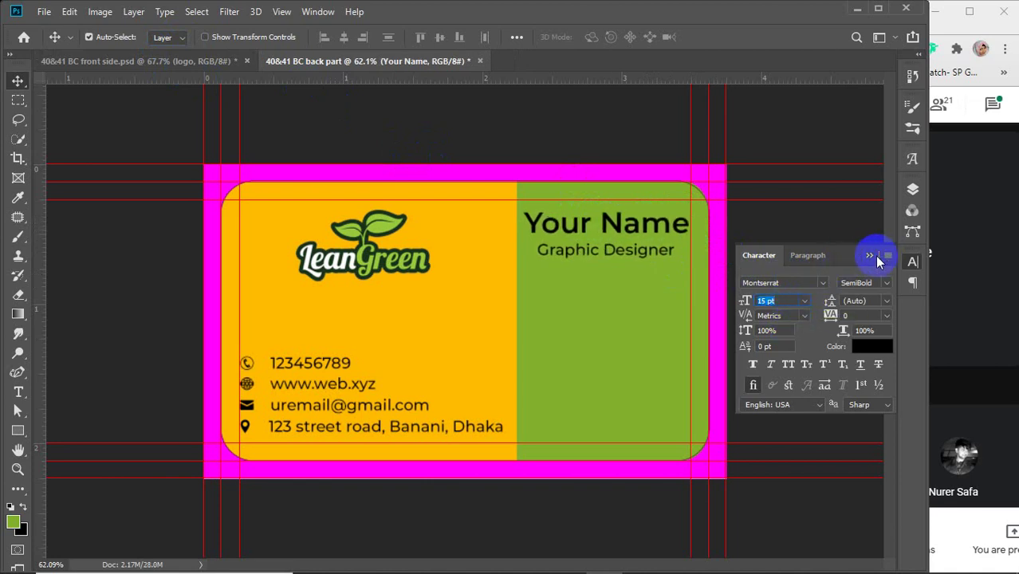
pyautogui.click(873, 255)
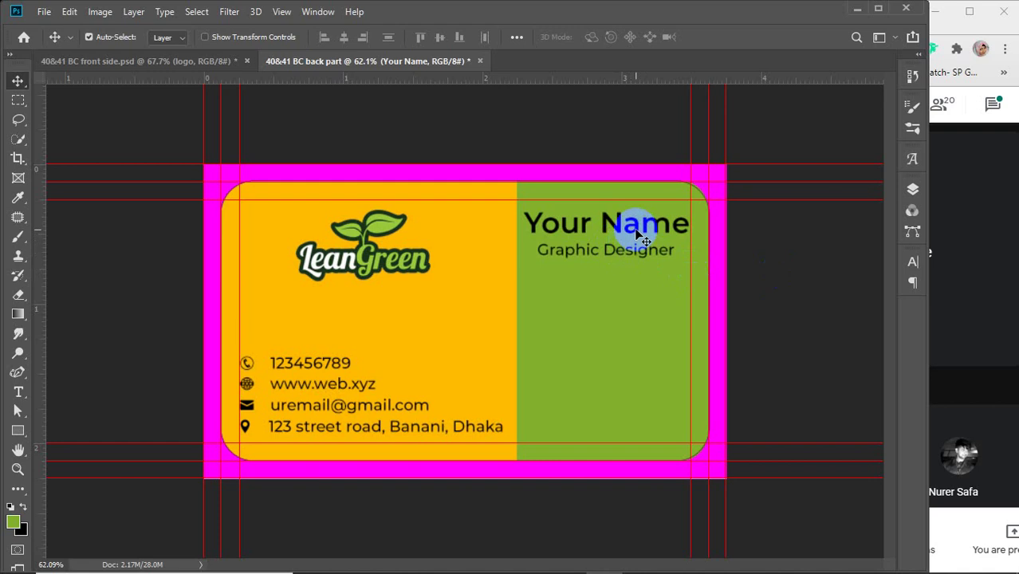
# Align the right edges of the Graphic Designer and Your Name texts and move both slightly down on the green panel
pyautogui.click(912, 189)
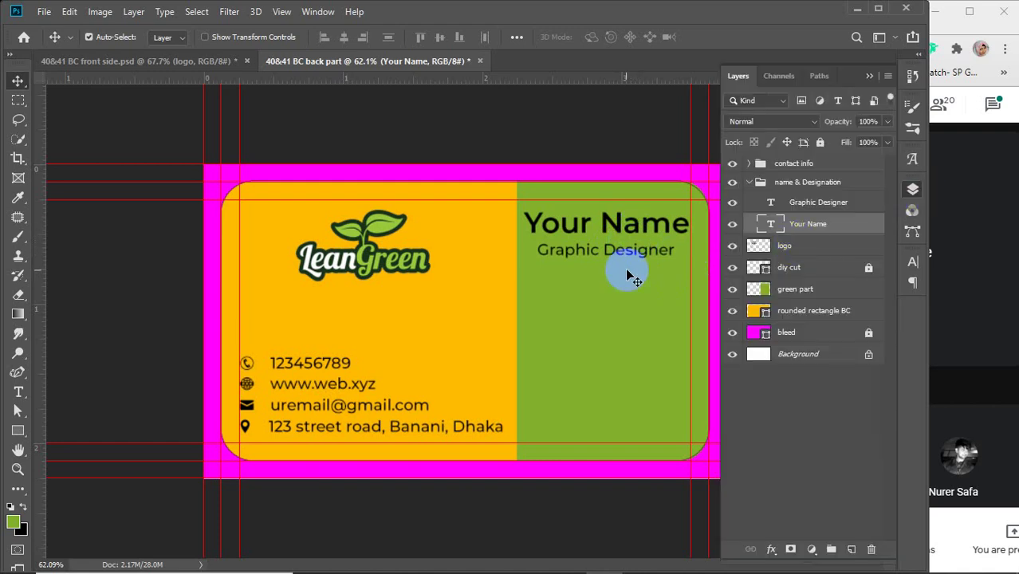
pyautogui.keyDown('shift'); pyautogui.click(808, 204); pyautogui.keyUp('shift')
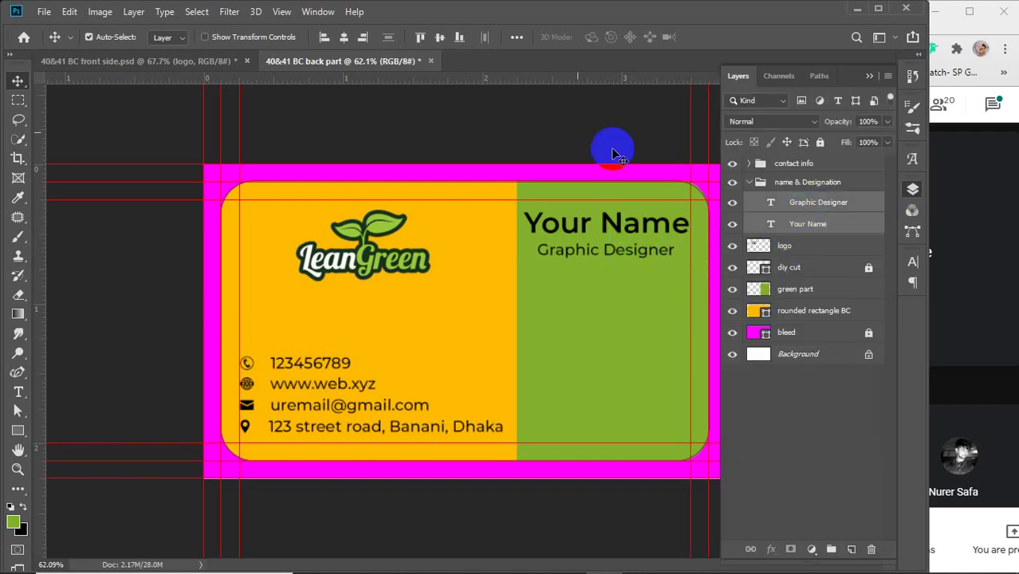
pyautogui.click(362, 37)
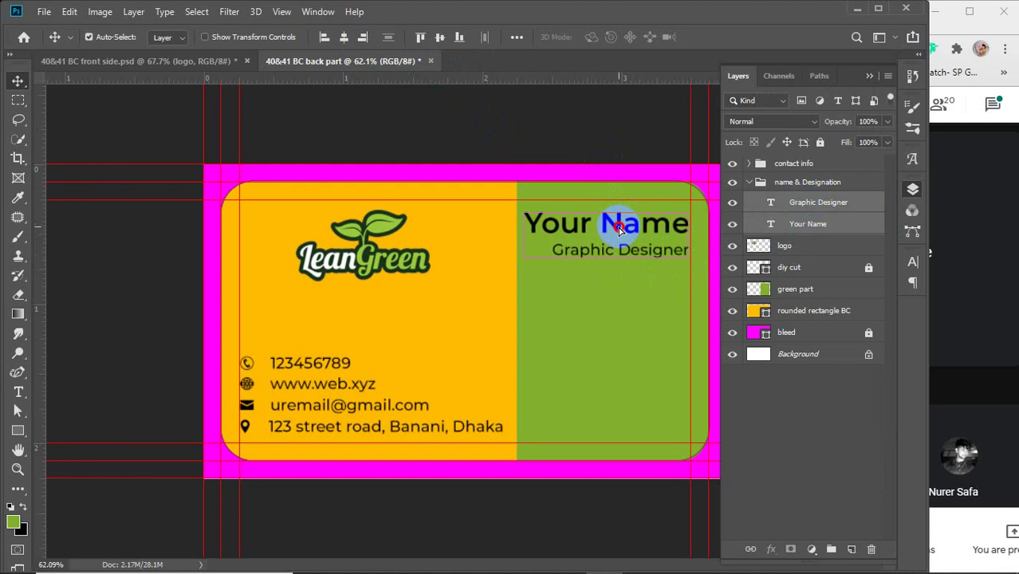
pyautogui.moveTo(618, 227); pyautogui.dragTo(618, 235)
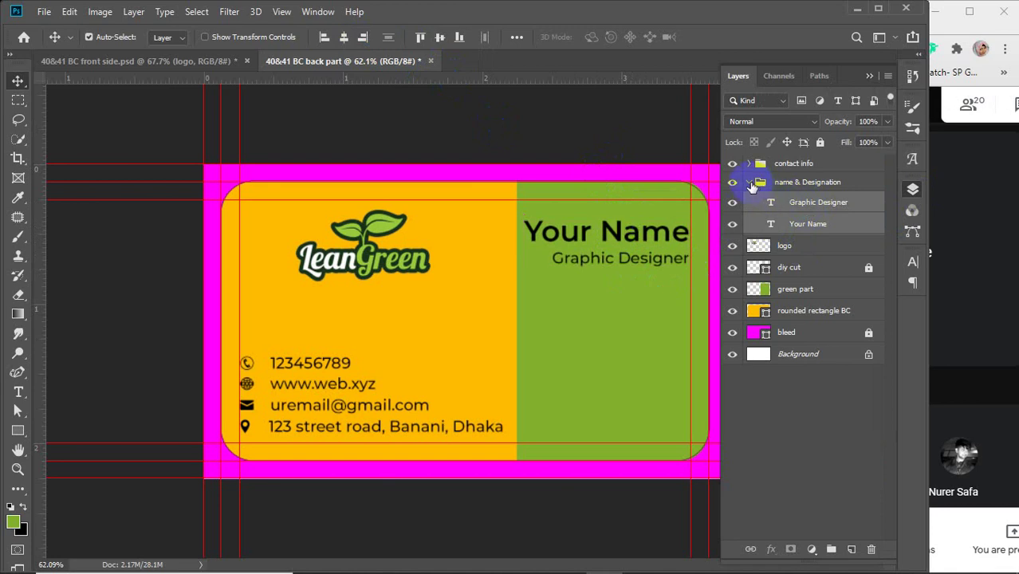
# Align the vertical centers of the name & Designation group and the logo, and move the logo left to the left safe-margin guide
pyautogui.click(750, 183)
pyautogui.click(776, 183)
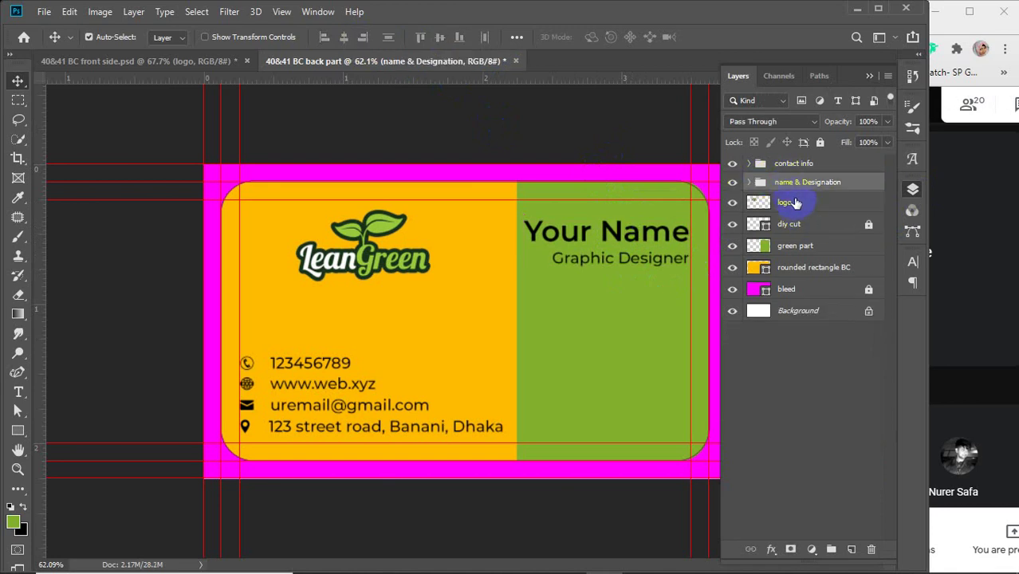
pyautogui.keyDown('ctrl'); pyautogui.click(794, 203); pyautogui.keyUp('ctrl')
pyautogui.click(440, 37)
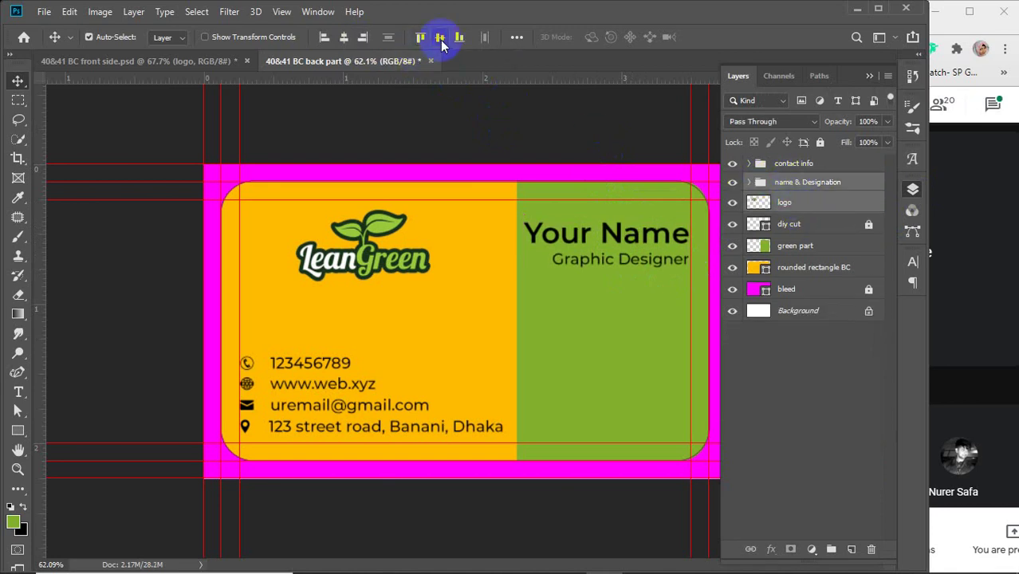
pyautogui.click(808, 378)
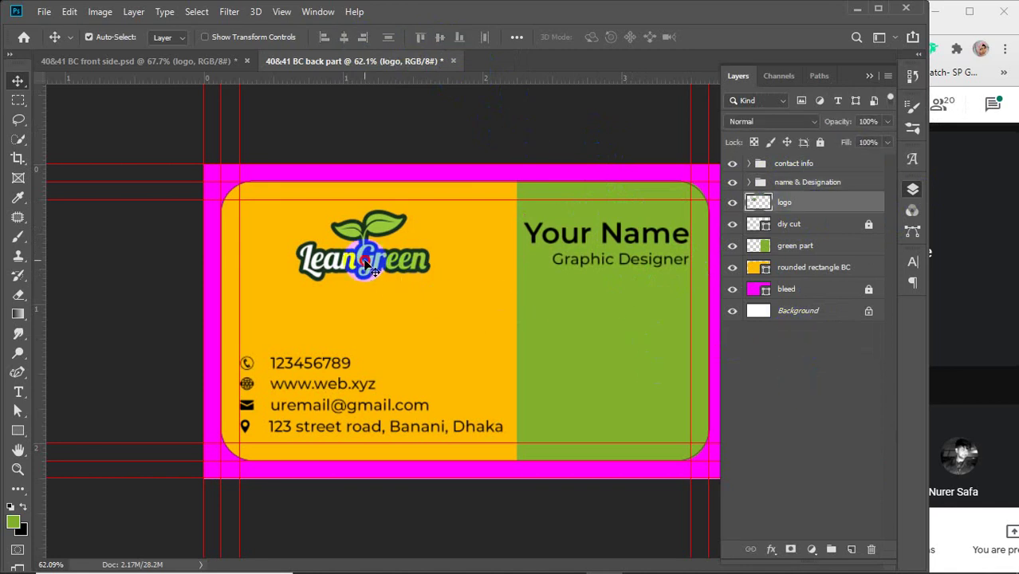
pyautogui.moveTo(365, 263); pyautogui.dragTo(309, 264)
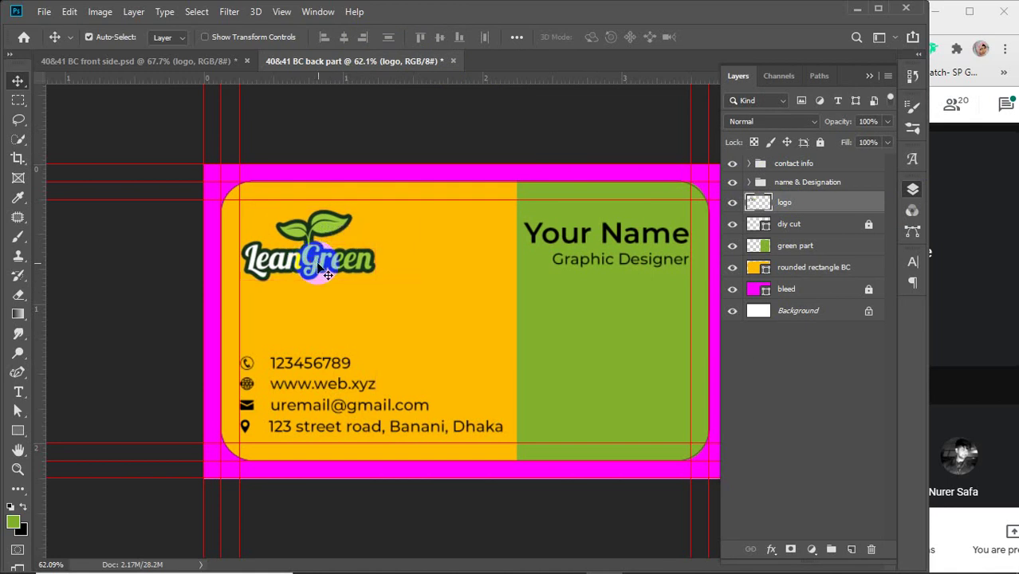
pyautogui.click(799, 404)
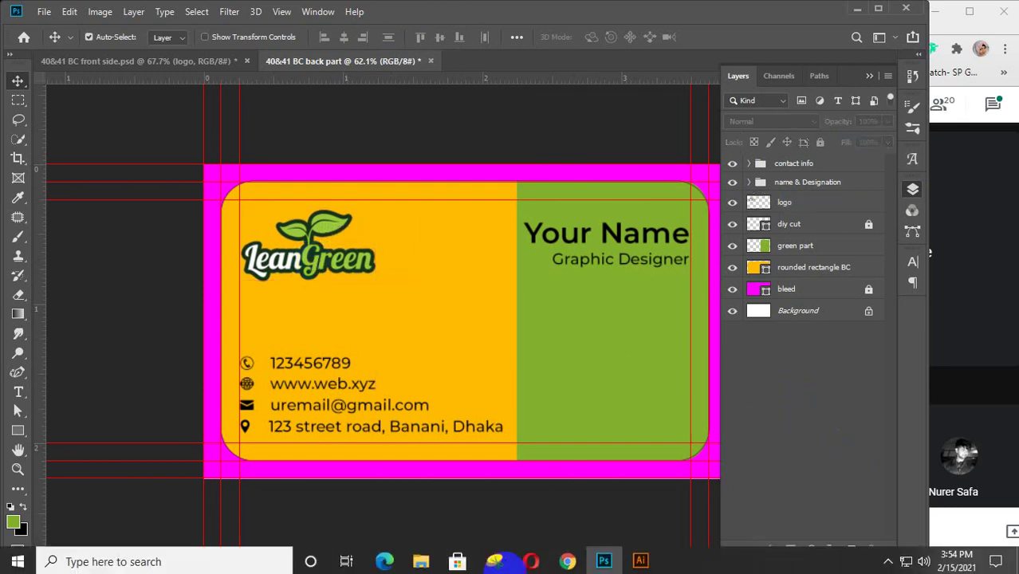
# Switch to Chrome and search Google Images for "qr" in a new tab
pyautogui.moveTo(564, 560)
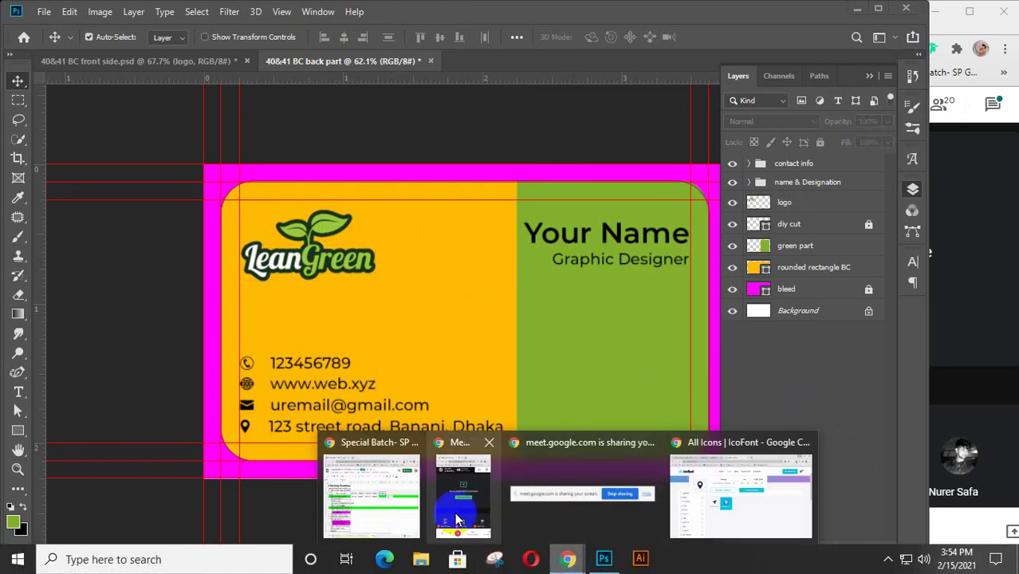
pyautogui.click(732, 502)
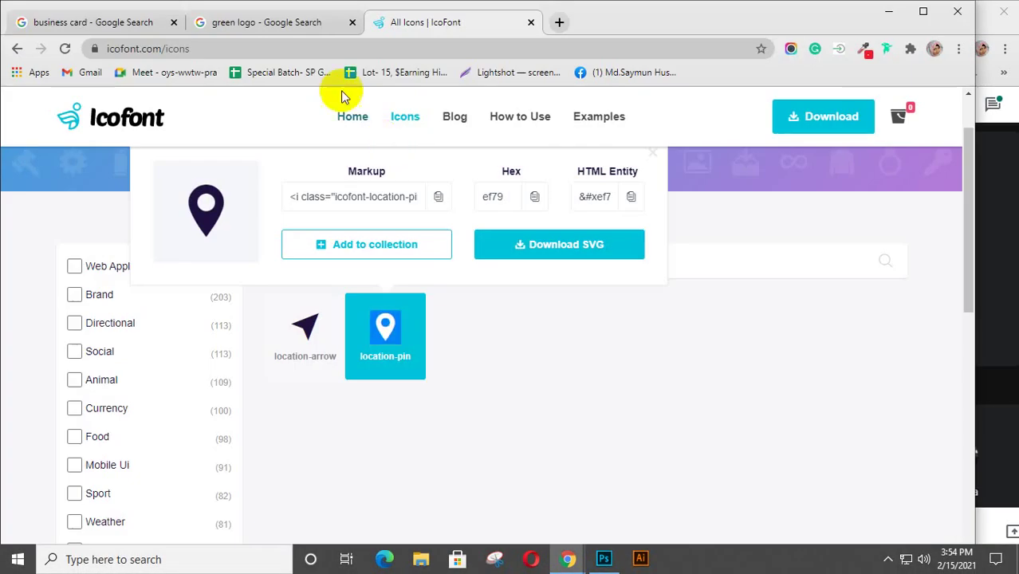
pyautogui.click(560, 23)
pyautogui.write('qr')
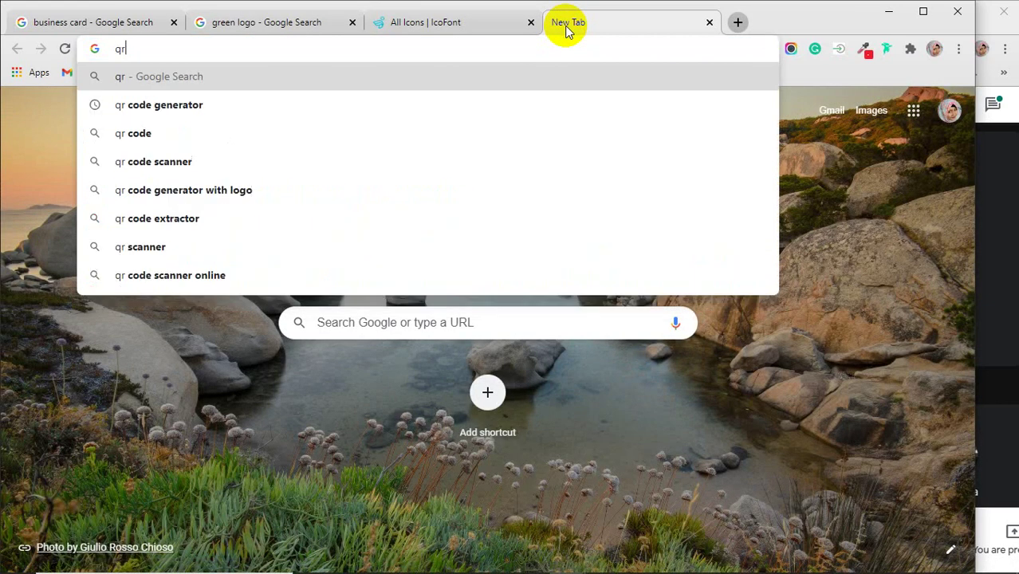
pyautogui.press('Return')
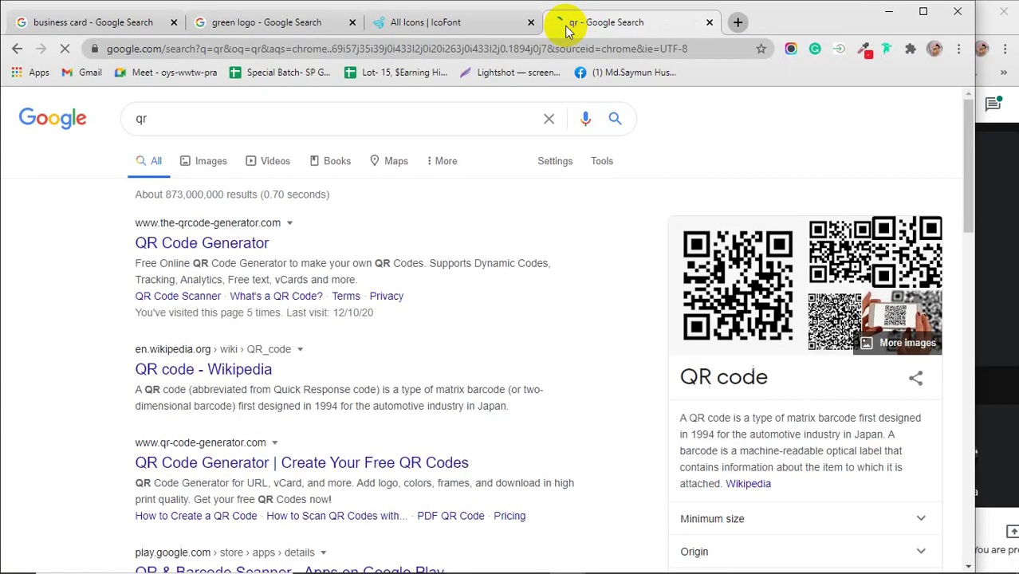
pyautogui.click(205, 161)
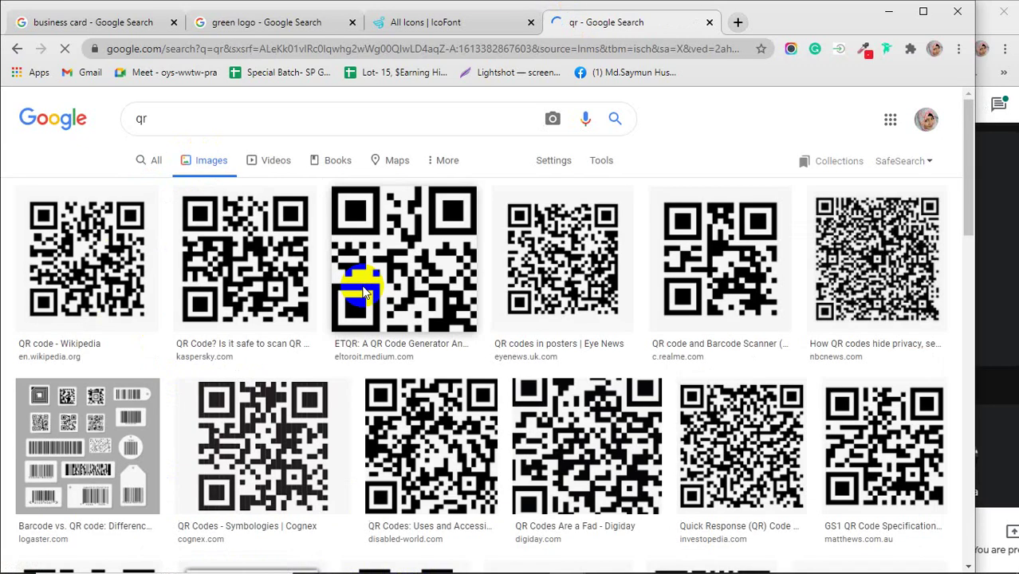
# Open the ETQR QR code result from eltoroit.medium.com and copy its image
pyautogui.click(109, 252)
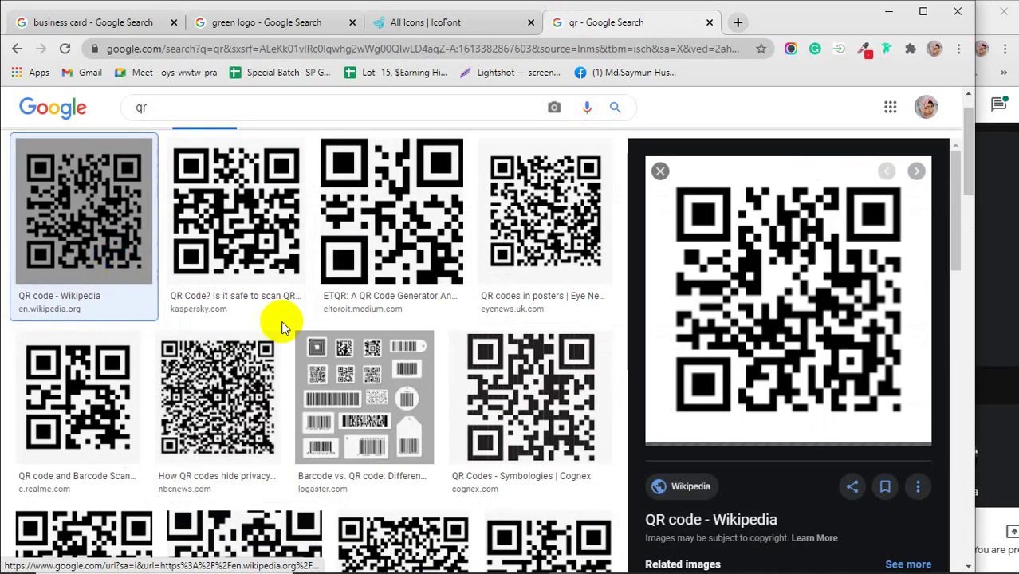
pyautogui.click(405, 239)
pyautogui.rightClick(747, 267)
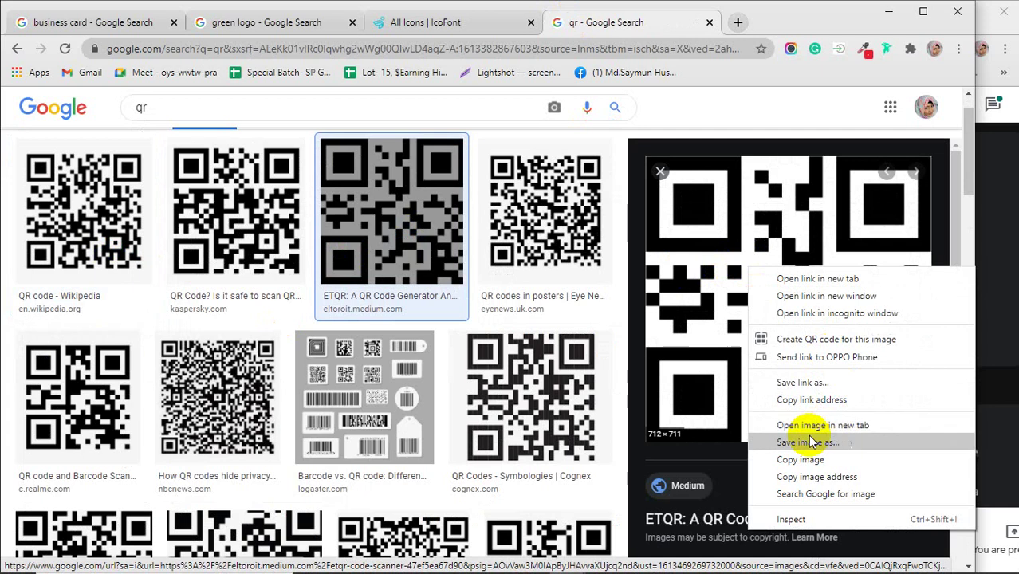
pyautogui.click(798, 459)
# Switch back to Photoshop, paste the QR code into the back part, and scale it to about 12.64% near the green panel's bottom safe-margin guide
pyautogui.click(888, 12)
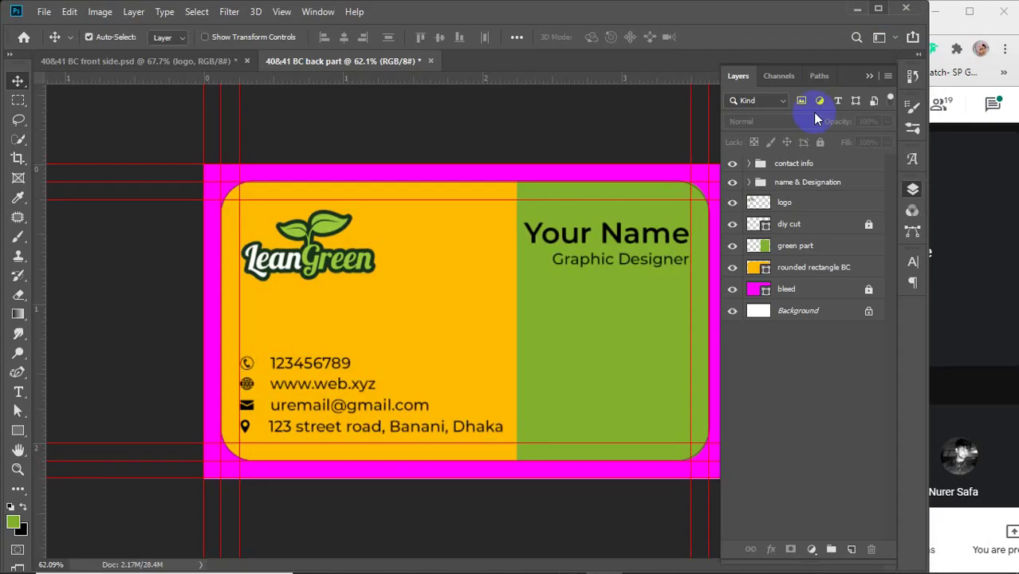
pyautogui.keyDown('ctrl'); pyautogui.click(556, 353); pyautogui.keyUp('ctrl')
pyautogui.hotkey('ctrl', 'v')
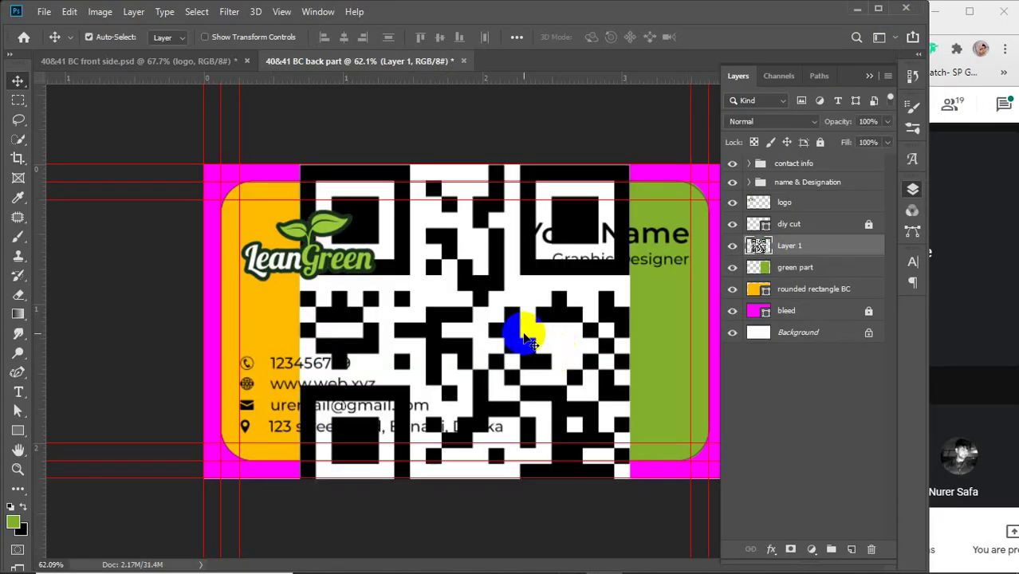
pyautogui.hotkey('ctrl', 't')
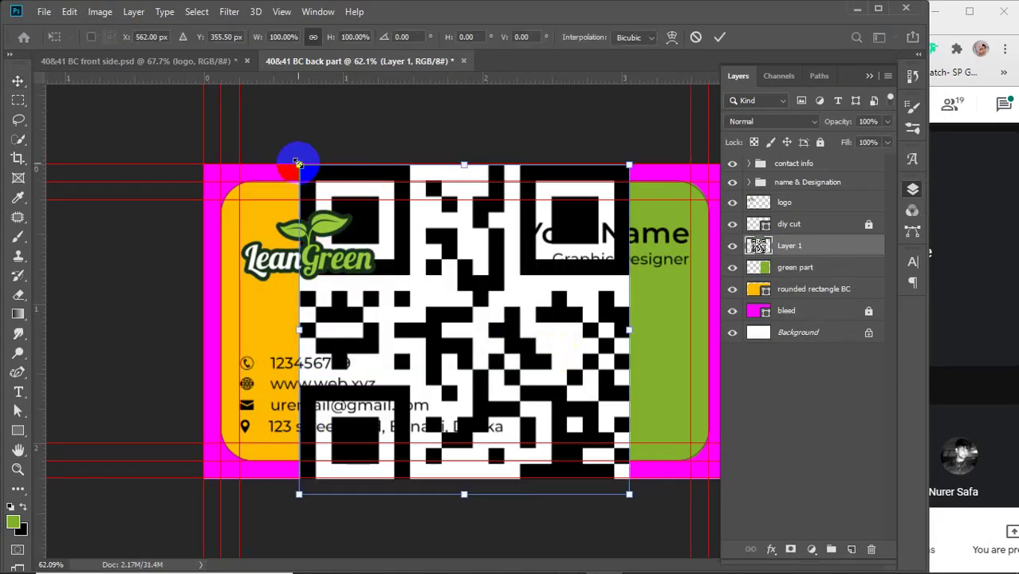
pyautogui.moveTo(299, 165); pyautogui.dragTo(621, 424)
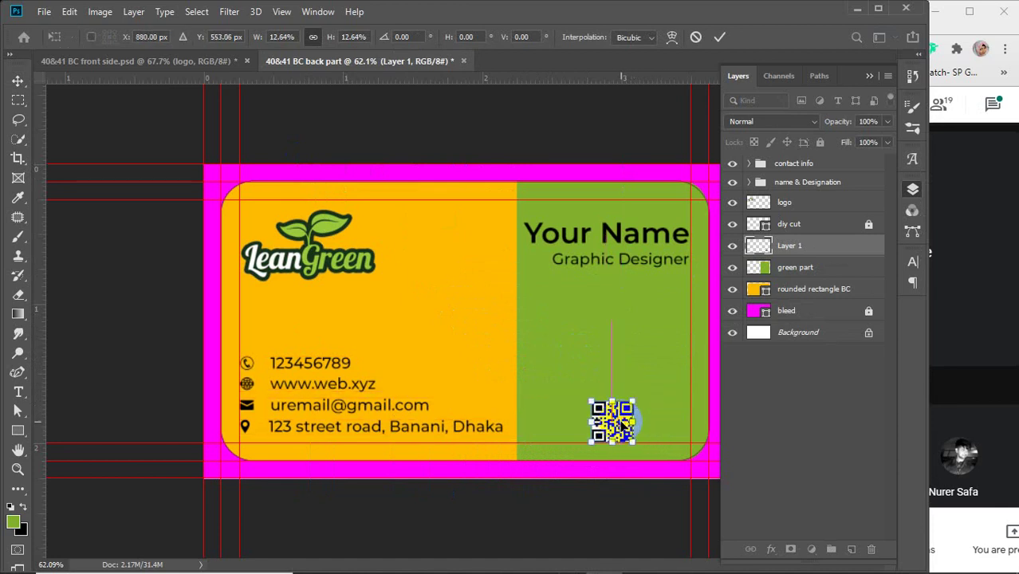
pyautogui.click(720, 37)
pyautogui.click(771, 445)
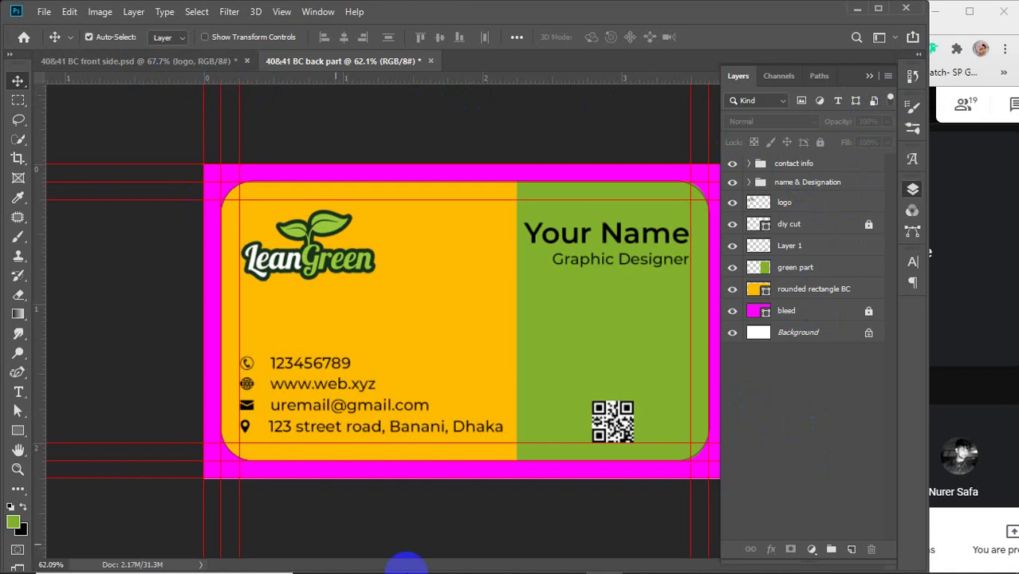
# Look at the front side document, return to the back part, and view the whole card without the layer list
pyautogui.click(145, 63)
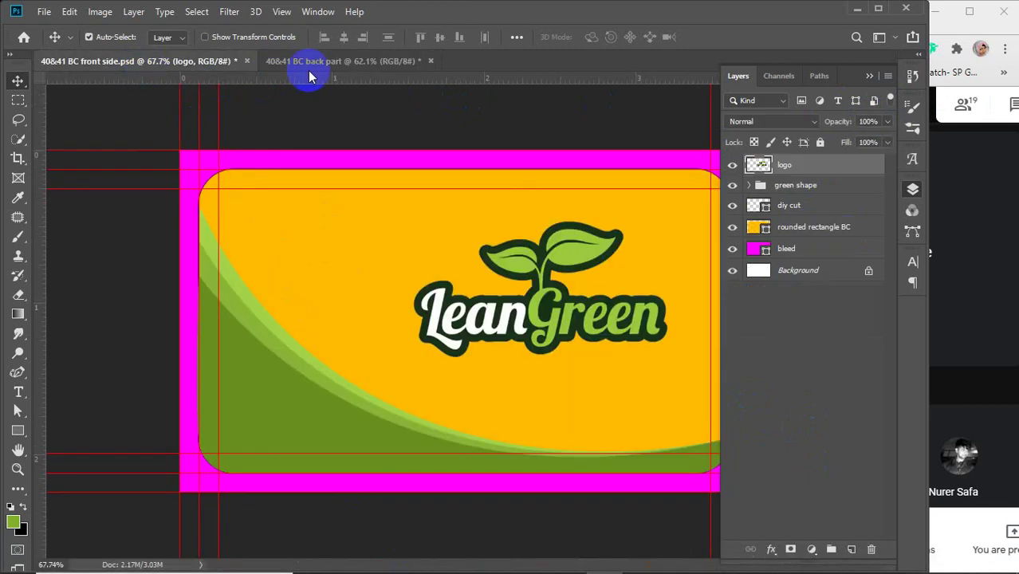
pyautogui.click(310, 63)
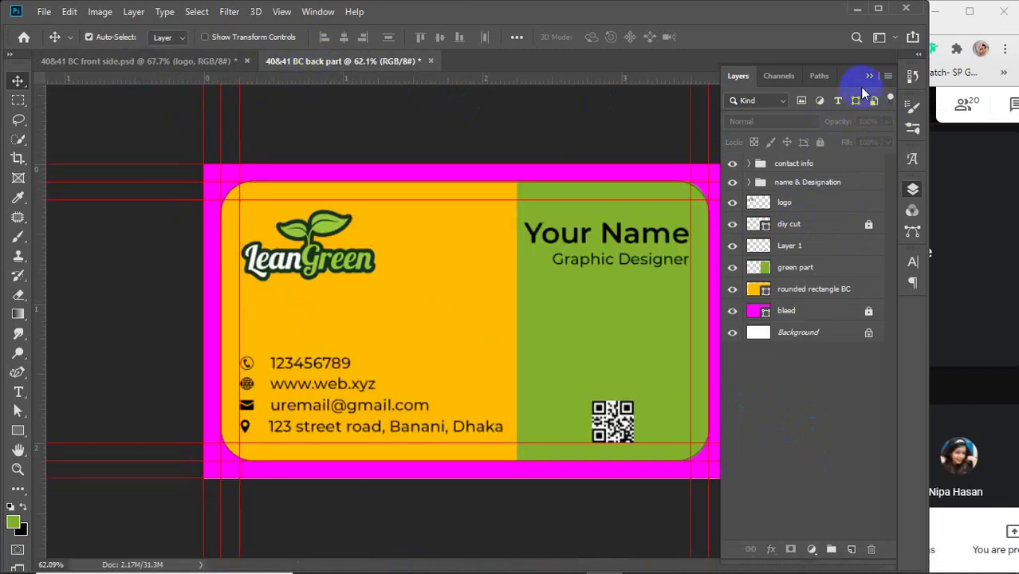
pyautogui.click(868, 77)
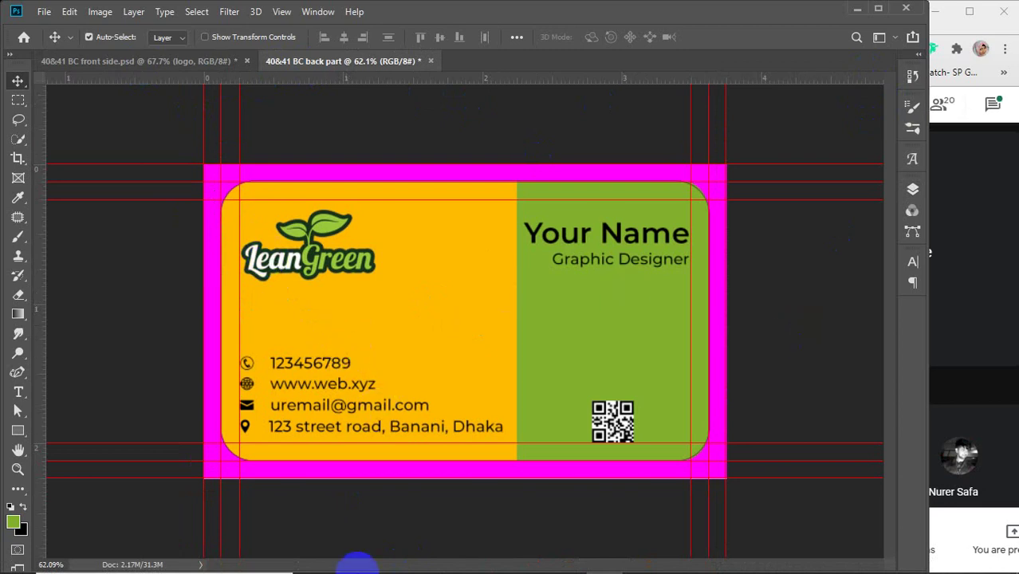
# Switch to File Explorer and open the Business Card Mockup folder inside GD elements > mockup on the H: drive
pyautogui.click(420, 559)
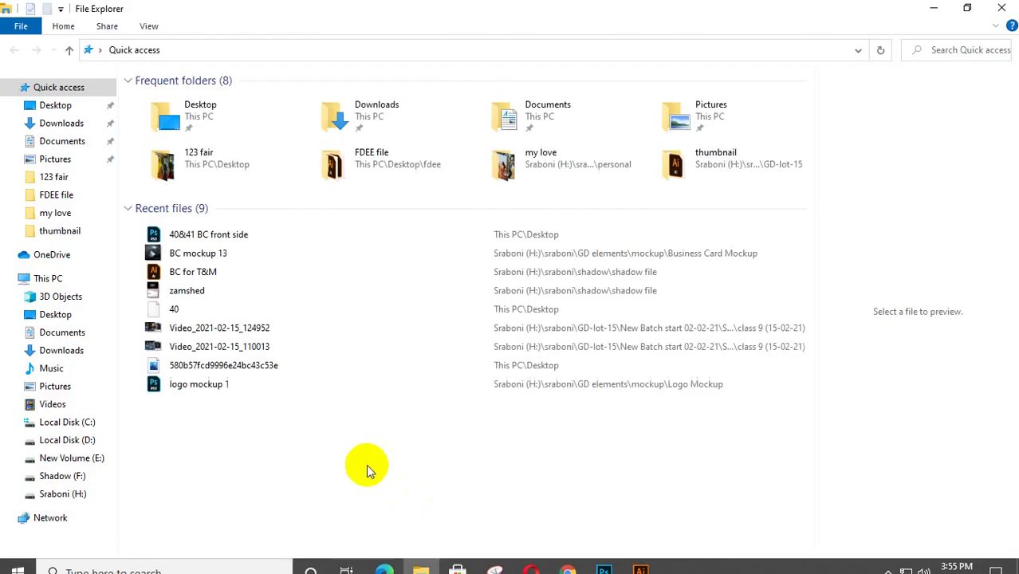
pyautogui.click(68, 495)
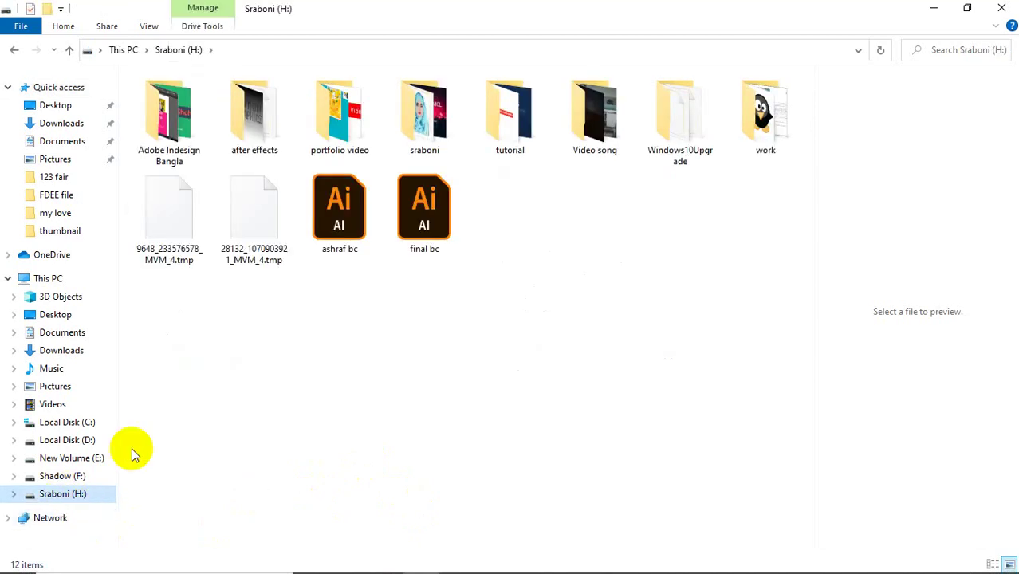
pyautogui.click(446, 133)
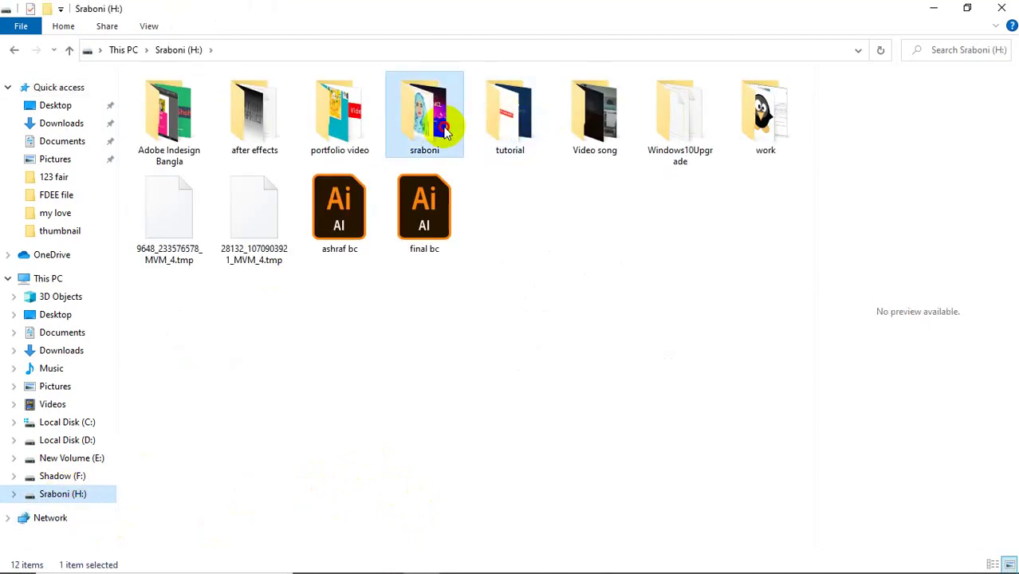
pyautogui.doubleClick(445, 130)
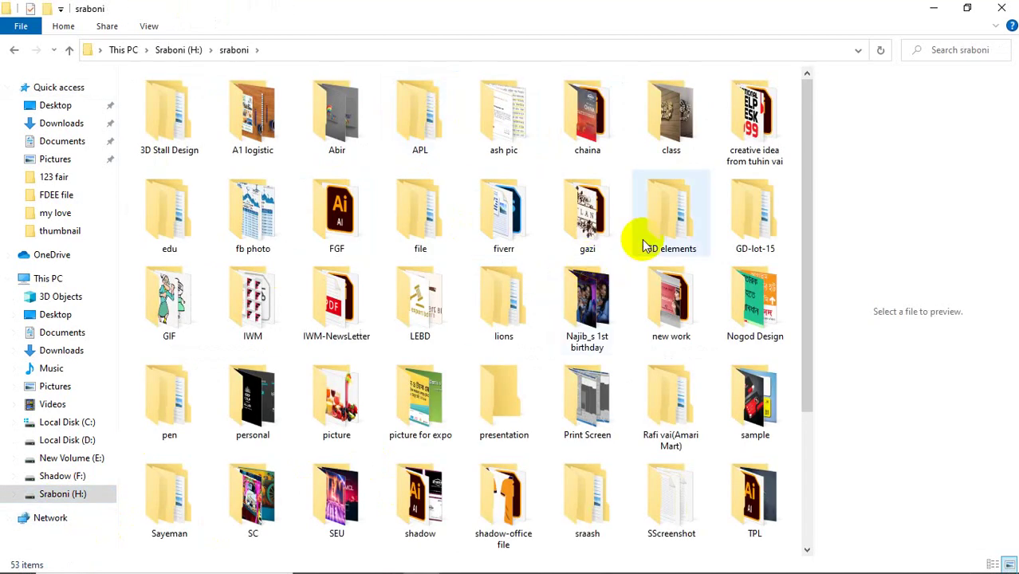
pyautogui.doubleClick(671, 222)
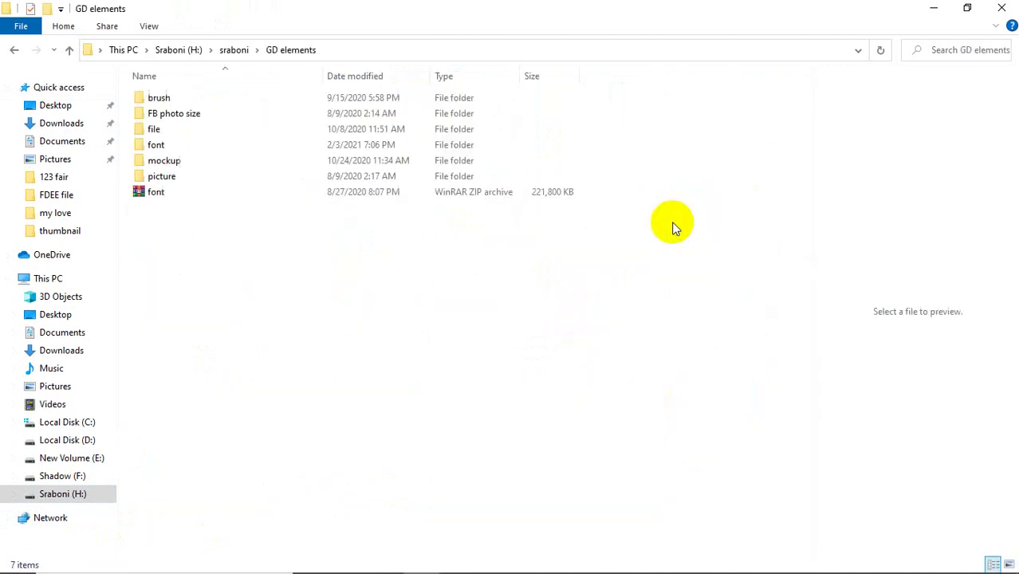
pyautogui.doubleClick(193, 159)
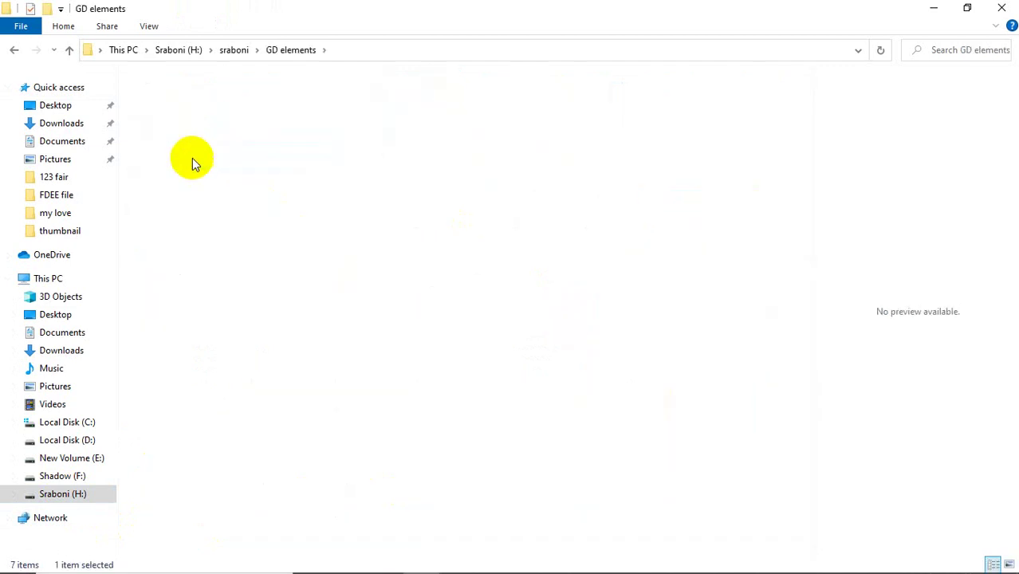
pyautogui.doubleClick(208, 130)
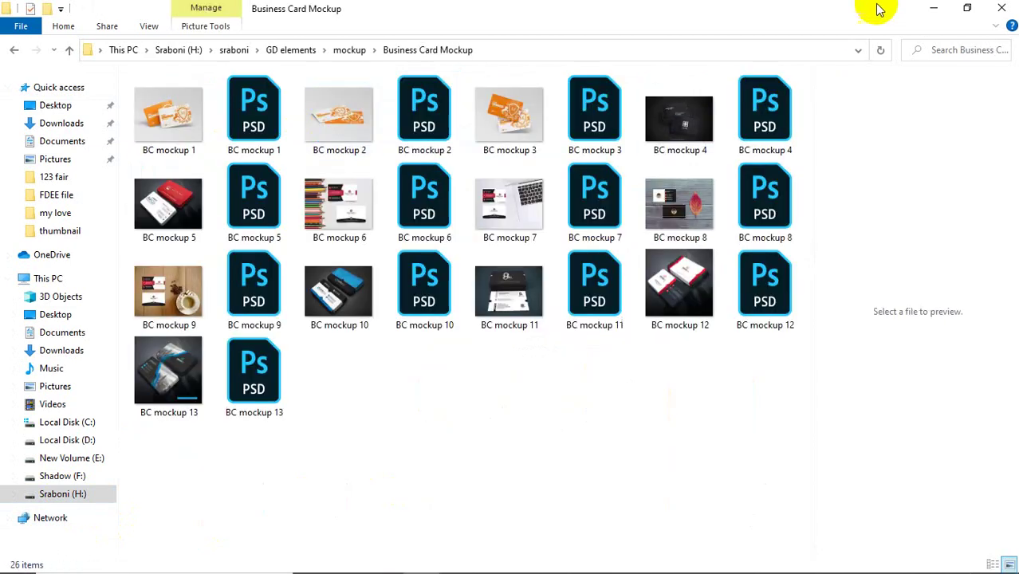
# Switch back to Photoshop and align the Your Name and Graphic Designer text layers by their horizontal centers
pyautogui.click(927, 8)
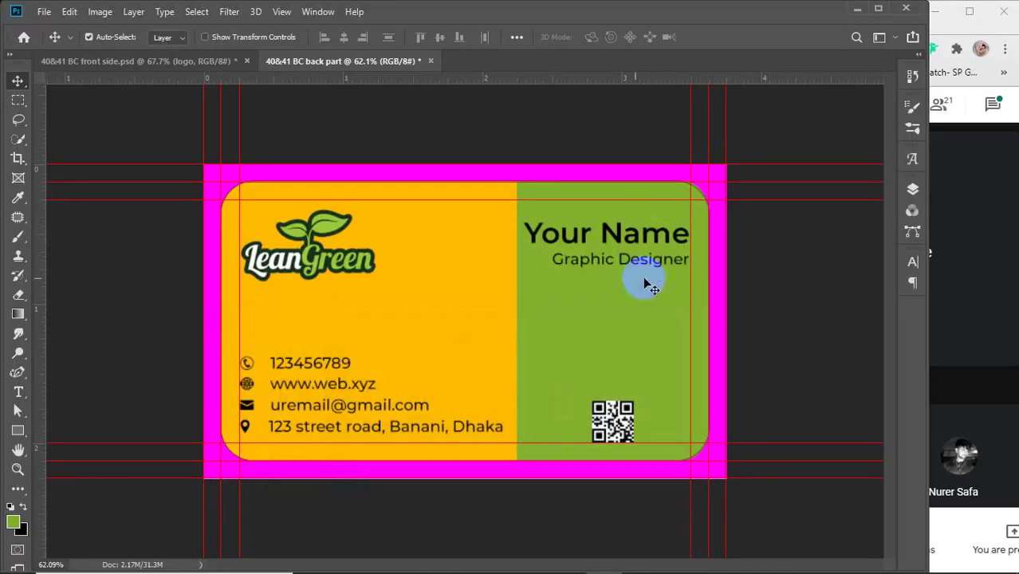
pyautogui.click(599, 236)
pyautogui.click(911, 199)
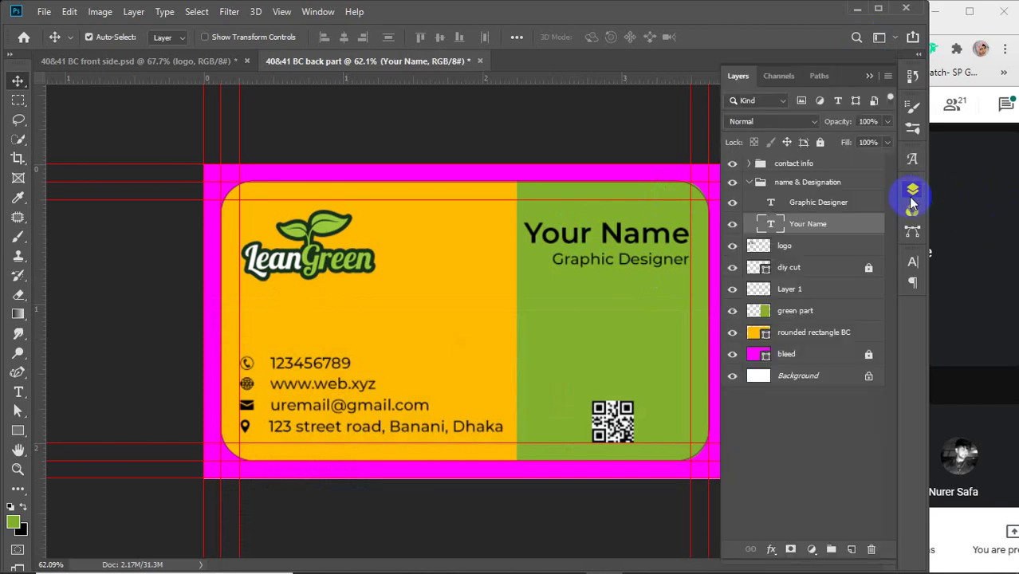
pyautogui.keyDown('shift'); pyautogui.click(809, 205); pyautogui.keyUp('shift')
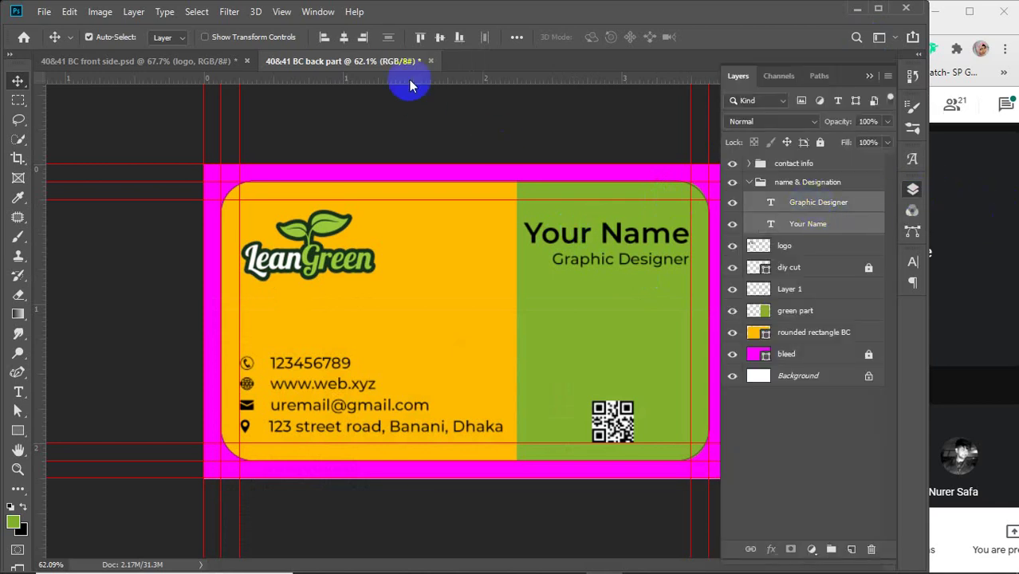
pyautogui.click(344, 37)
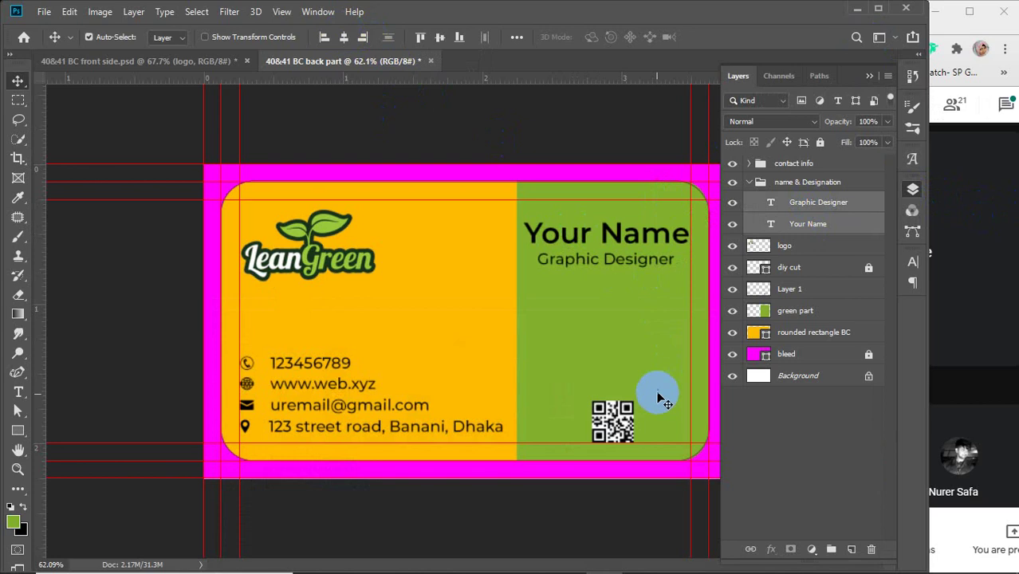
pyautogui.click(614, 425)
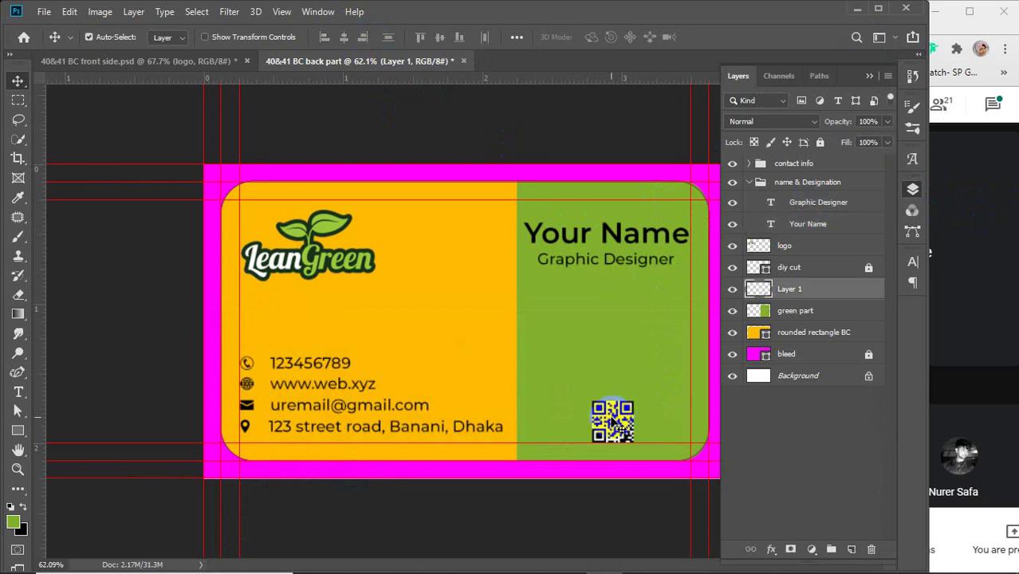
# Align the Your Name and Graphic Designer text by their right edges and move both down to the middle of the green panel
pyautogui.click(797, 202)
pyautogui.keyDown('shift'); pyautogui.click(805, 225); pyautogui.keyUp('shift')
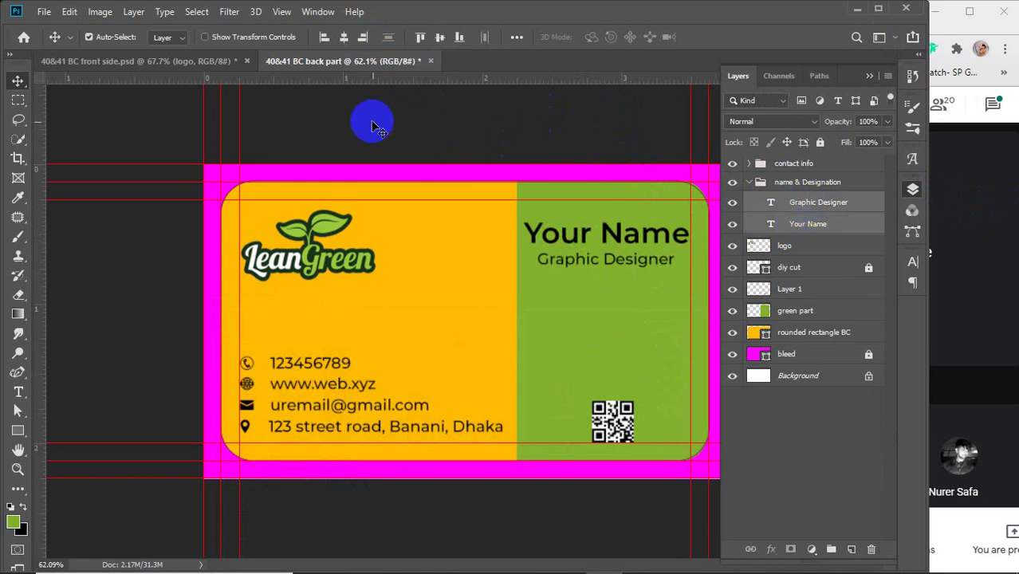
pyautogui.click(362, 37)
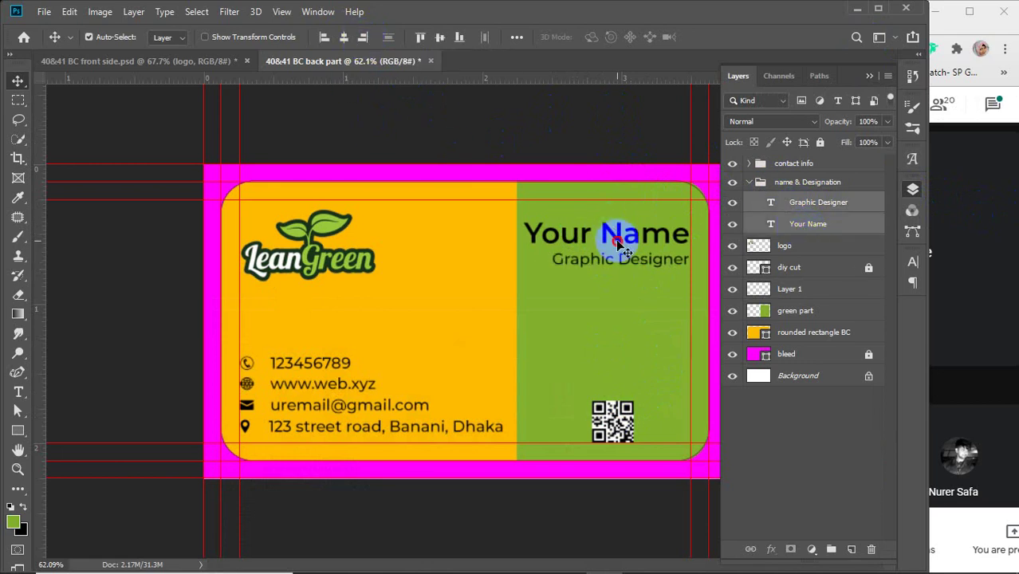
pyautogui.moveTo(617, 244); pyautogui.dragTo(617, 315)
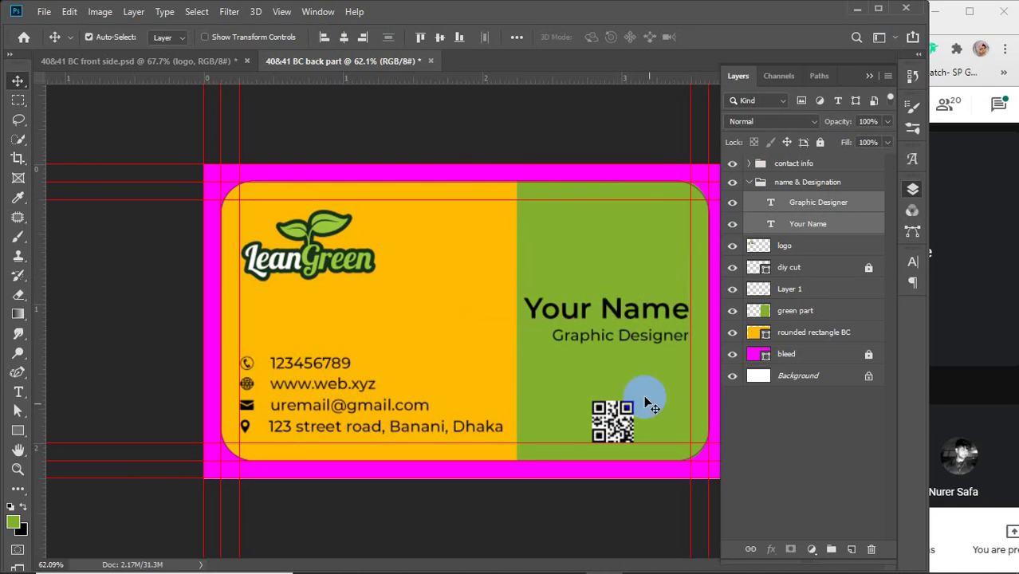
# Delete the QR code from the green panel and clear the layer selection
pyautogui.click(612, 421)
pyautogui.press('Delete')
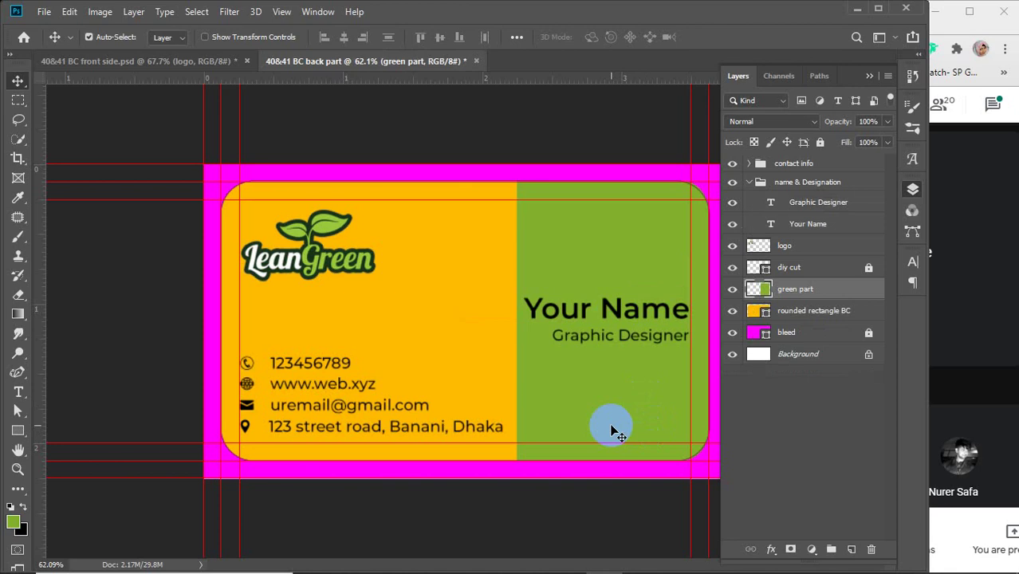
pyautogui.click(801, 468)
# Switch to File Explorer, open the BC mockup 5 PSD in Photoshop, and open its Front smart object in full view
pyautogui.moveTo(349, 572)
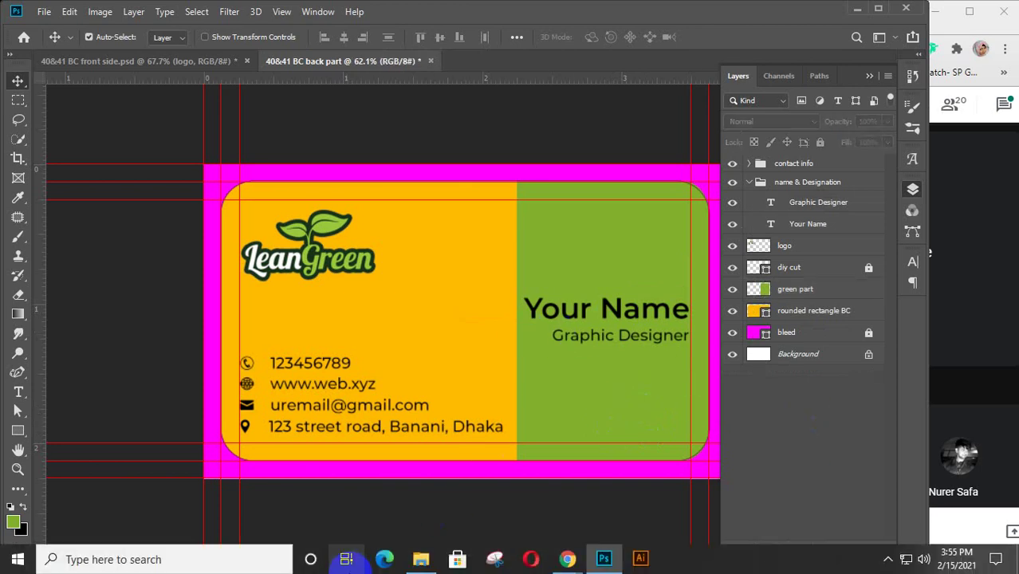
pyautogui.click(420, 559)
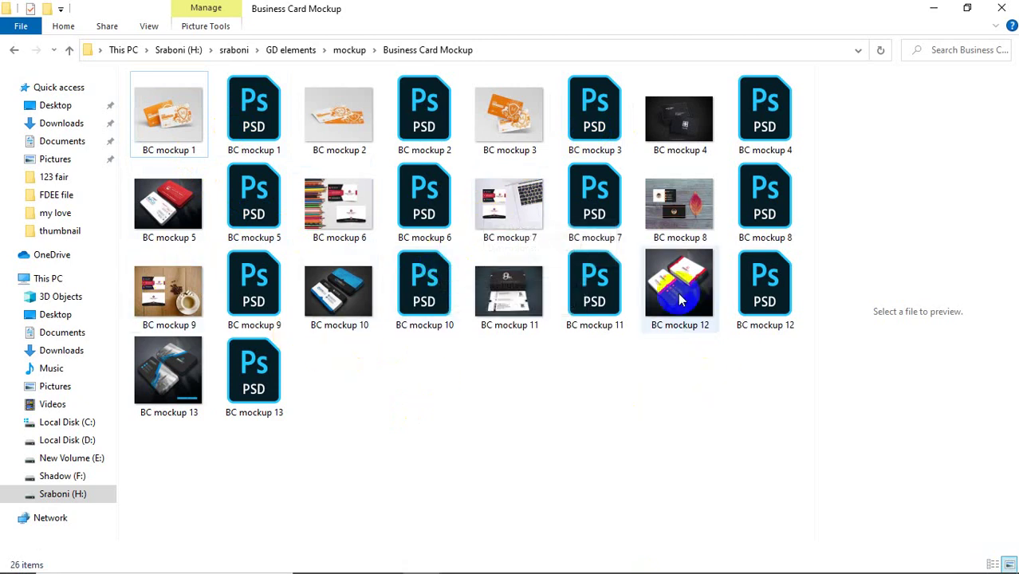
pyautogui.click(257, 191)
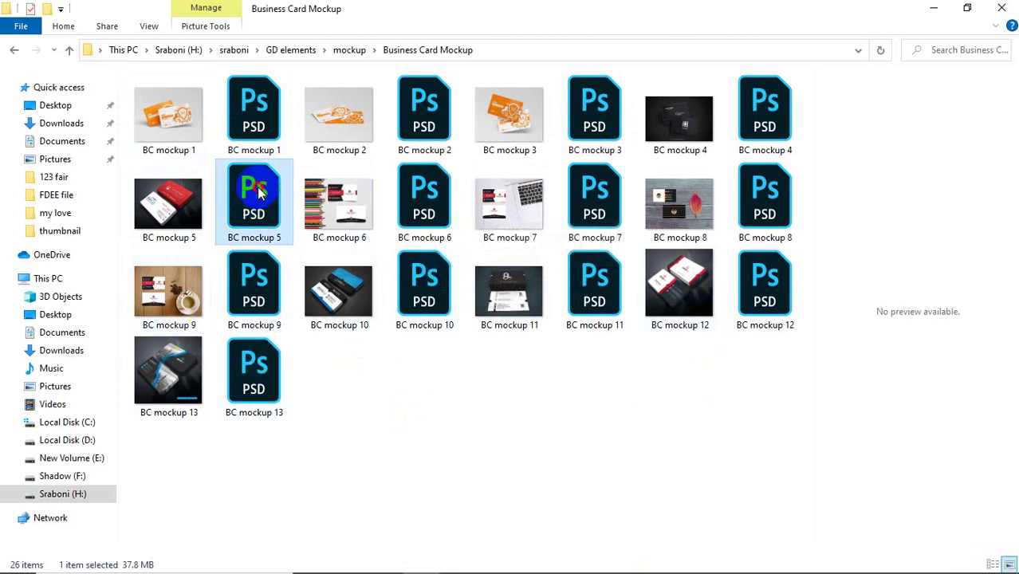
pyautogui.doubleClick(257, 192)
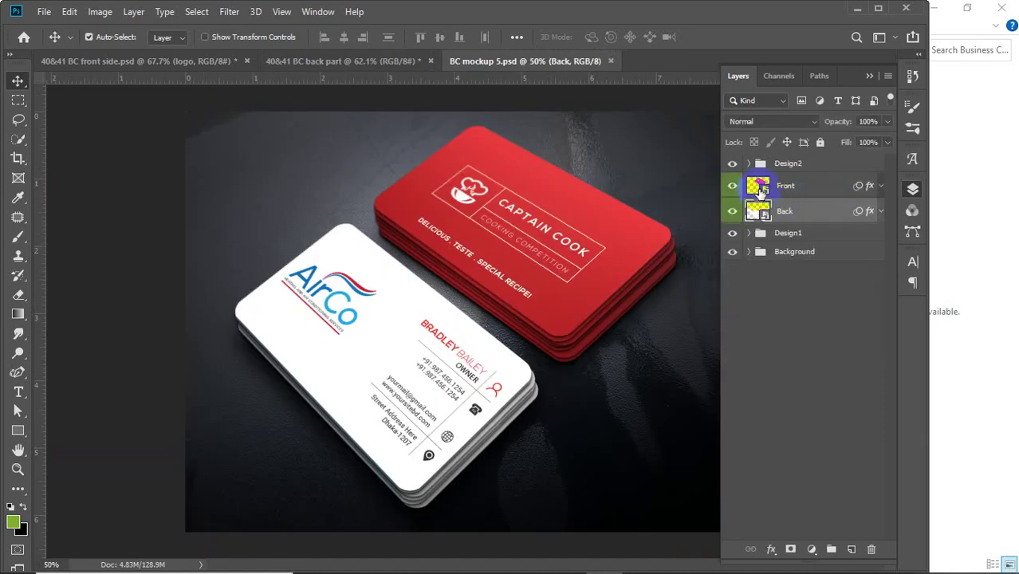
pyautogui.doubleClick(759, 188)
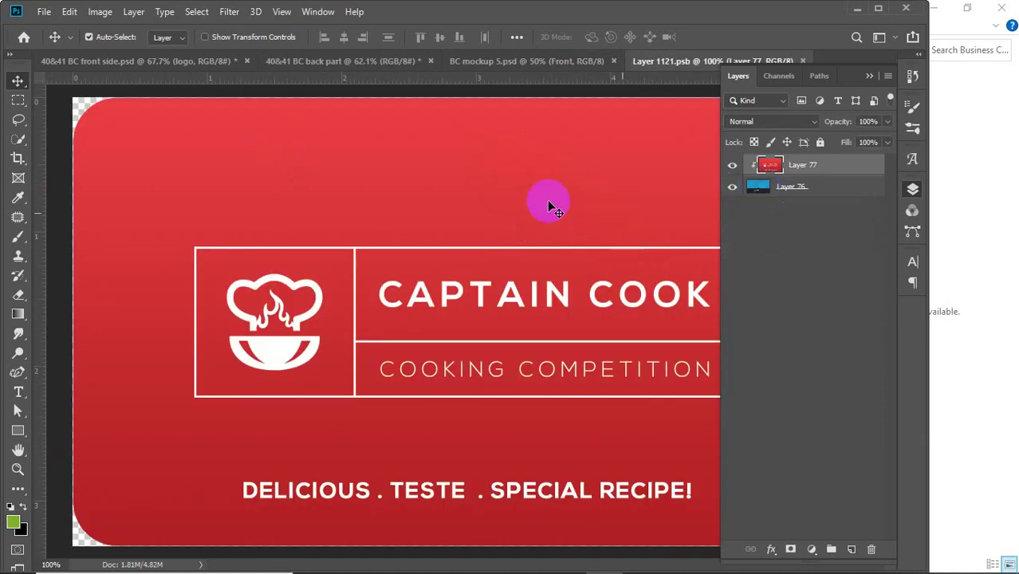
pyautogui.click(869, 78)
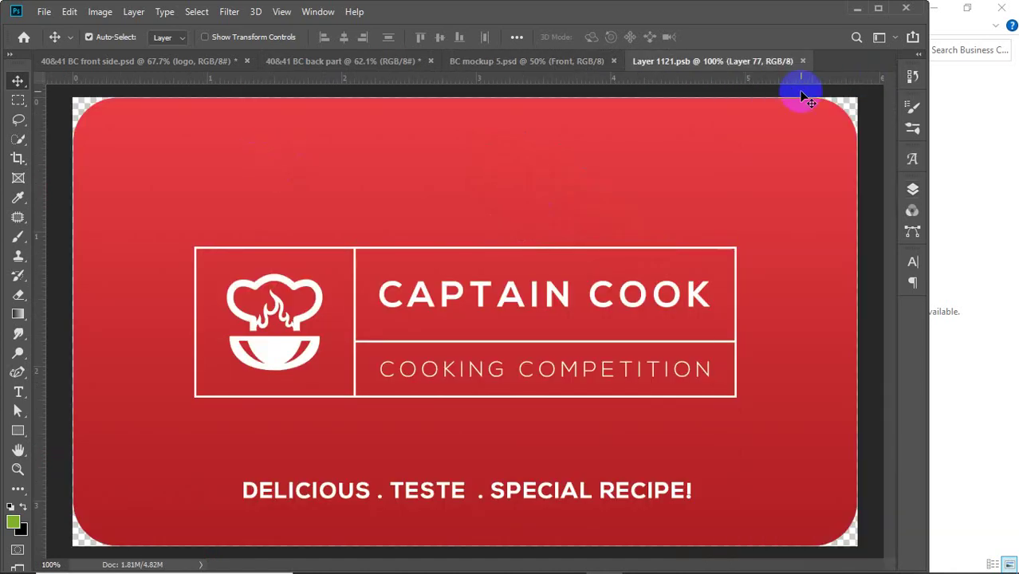
# Bring the logo, green shape, diy cut and rounded rectangle BC layers from the front side document into the Front smart object
pyautogui.click(169, 67)
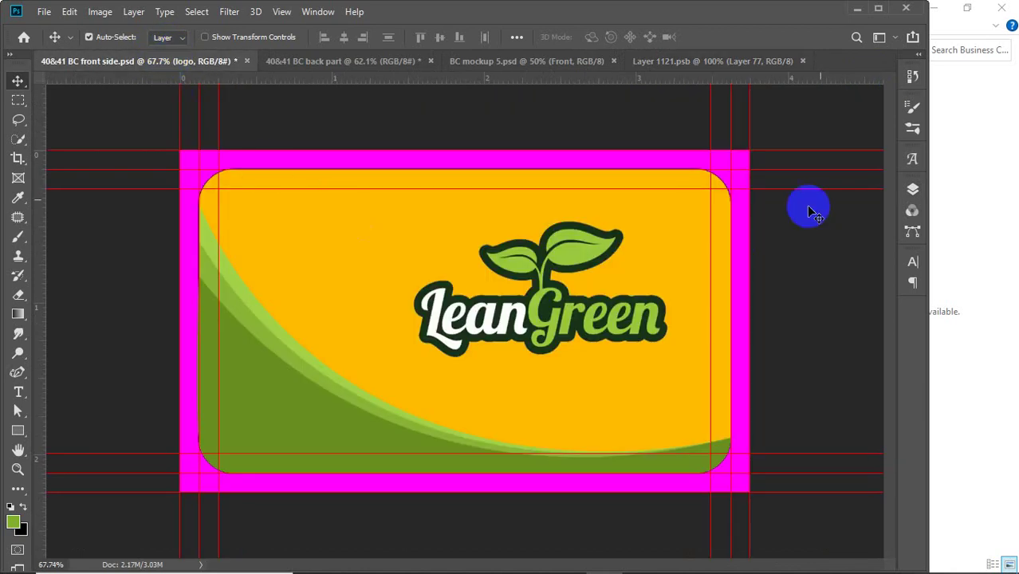
pyautogui.click(913, 190)
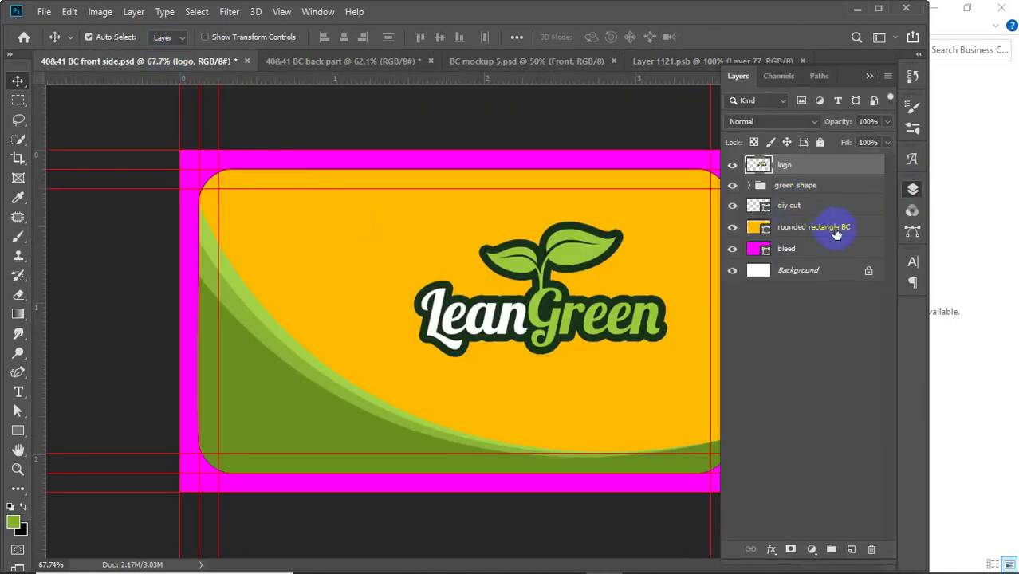
pyautogui.keyDown('shift'); pyautogui.click(799, 228); pyautogui.keyUp('shift')
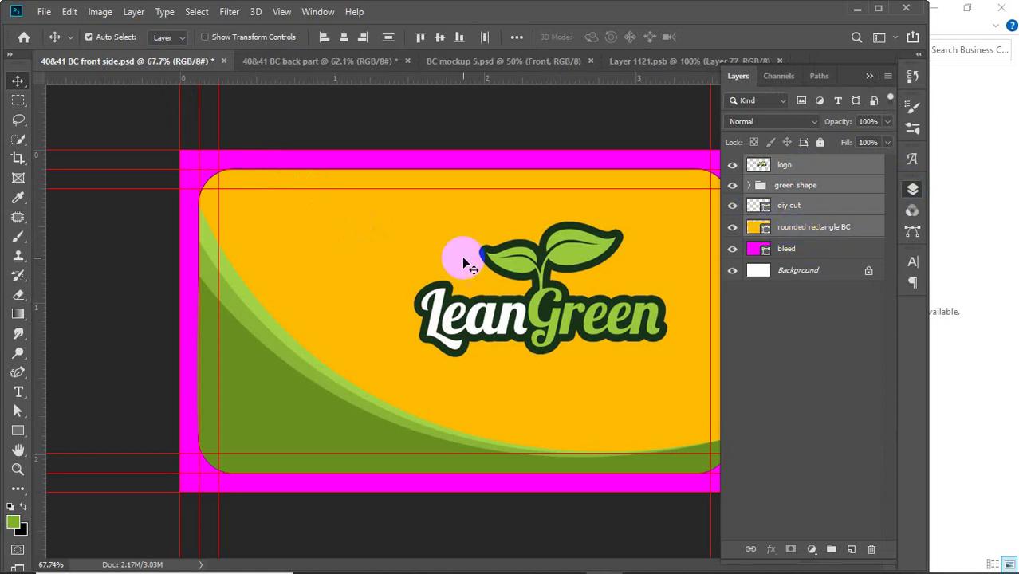
pyautogui.press('ctrl')
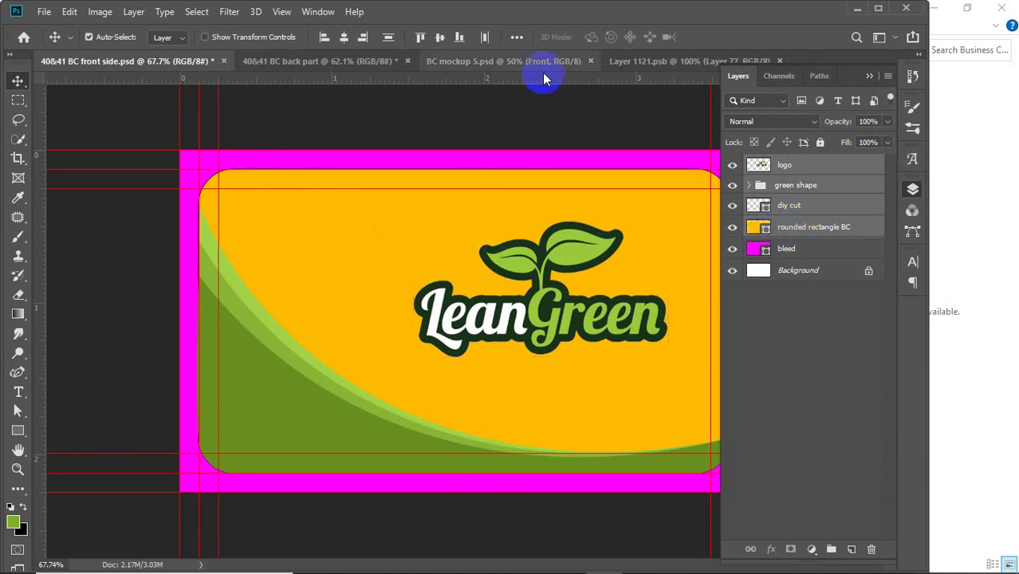
pyautogui.click(514, 62)
pyautogui.click(658, 63)
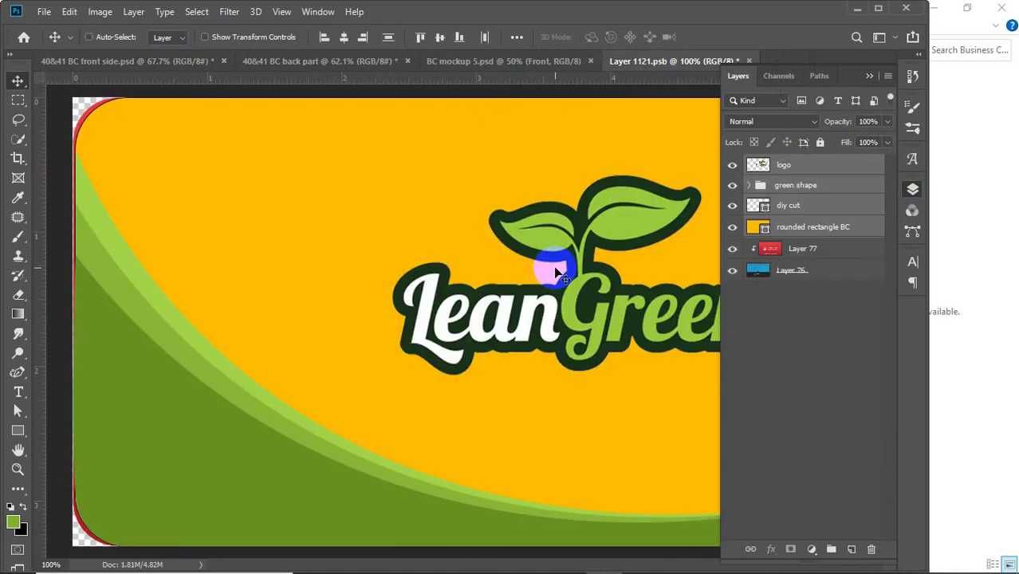
# Merge the placed front side layers into one and shift the artwork slightly to fit the card area
pyautogui.press('ctrl')
pyautogui.hotkey('ctrl', 't')
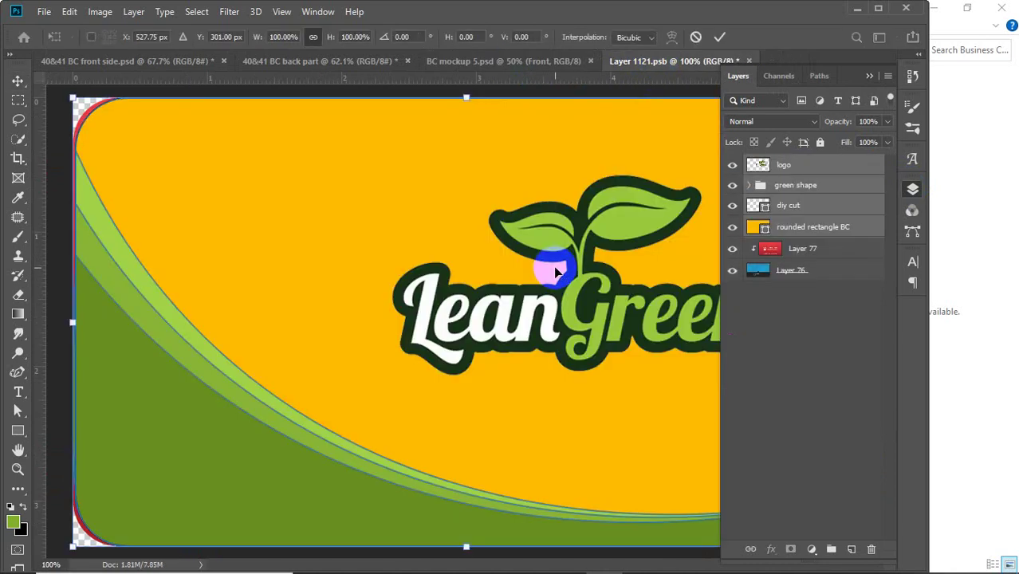
pyautogui.press('Return')
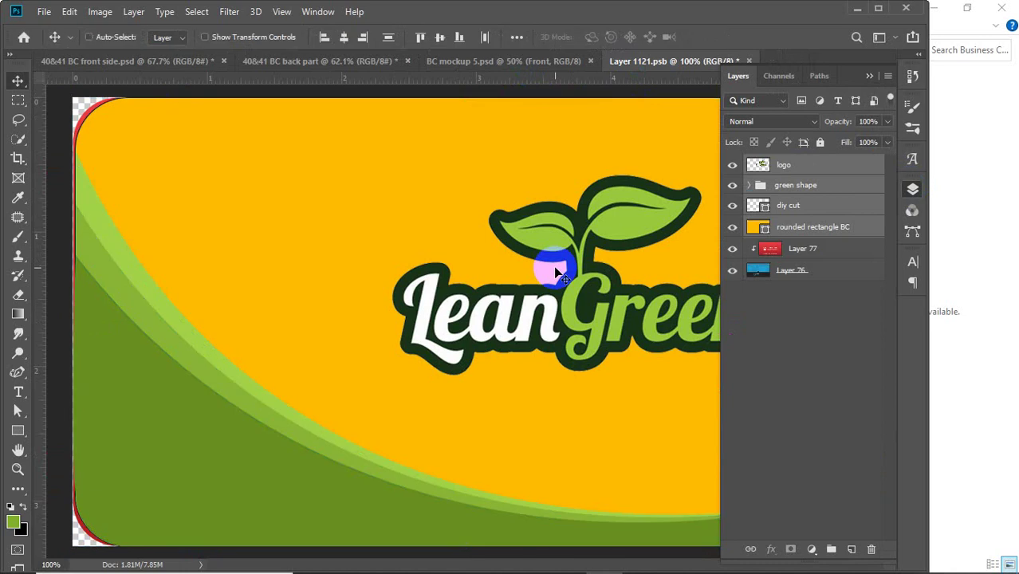
pyautogui.hotkey('ctrl', 'e')
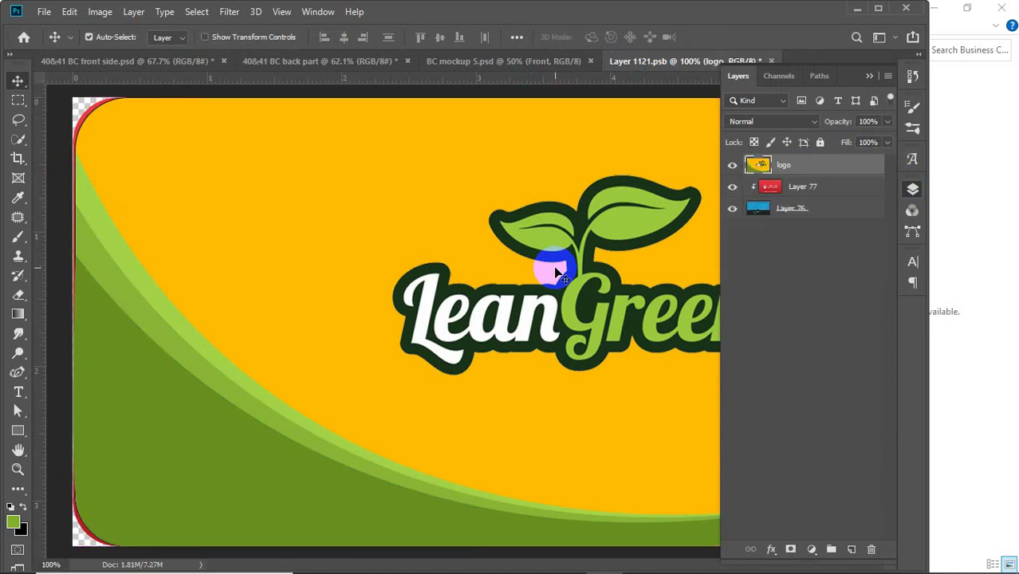
pyautogui.scroll(-5, 556, 272)
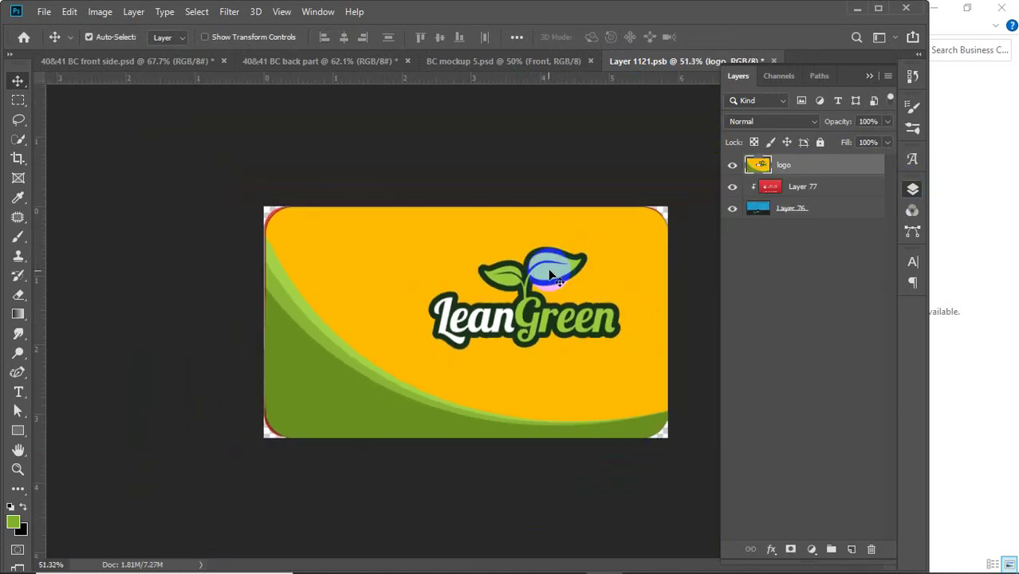
pyautogui.moveTo(549, 271); pyautogui.dragTo(567, 279)
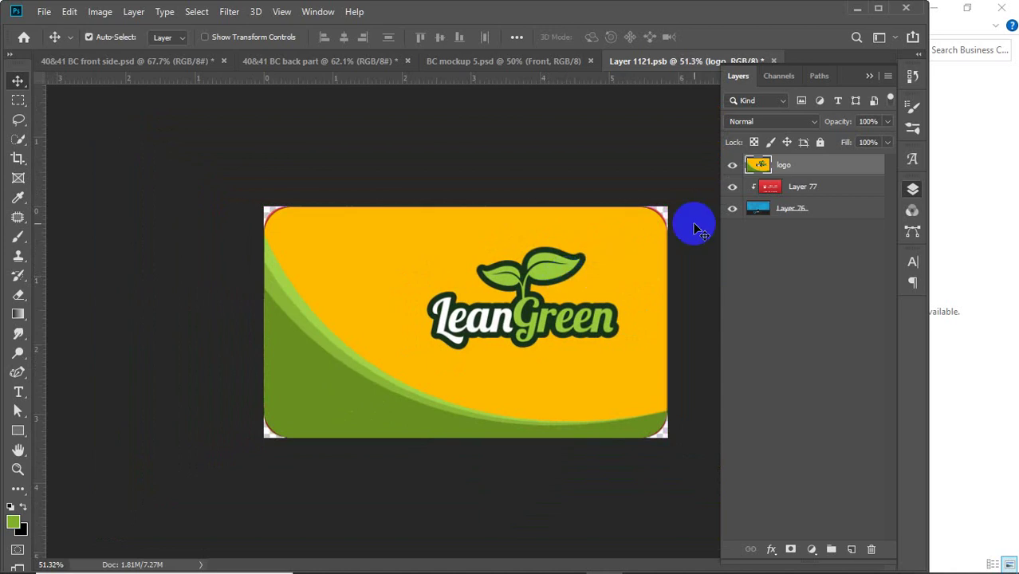
# Hide Layer 77 and Layer 76, save the Front smart object, and return to the BC mockup 5 document
pyautogui.click(734, 207)
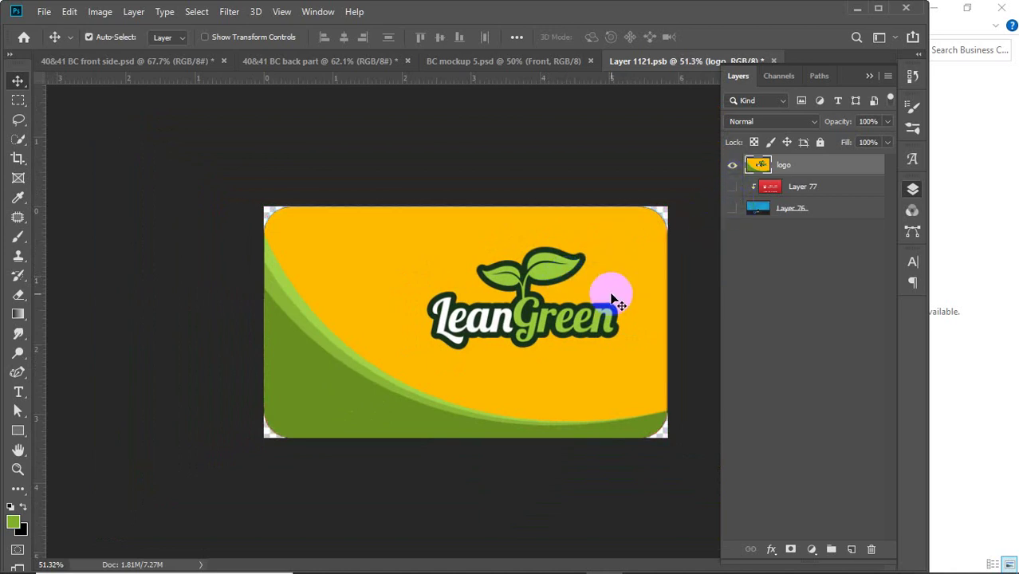
pyautogui.press('ctrl')
pyautogui.hotkey('ctrl', 's')
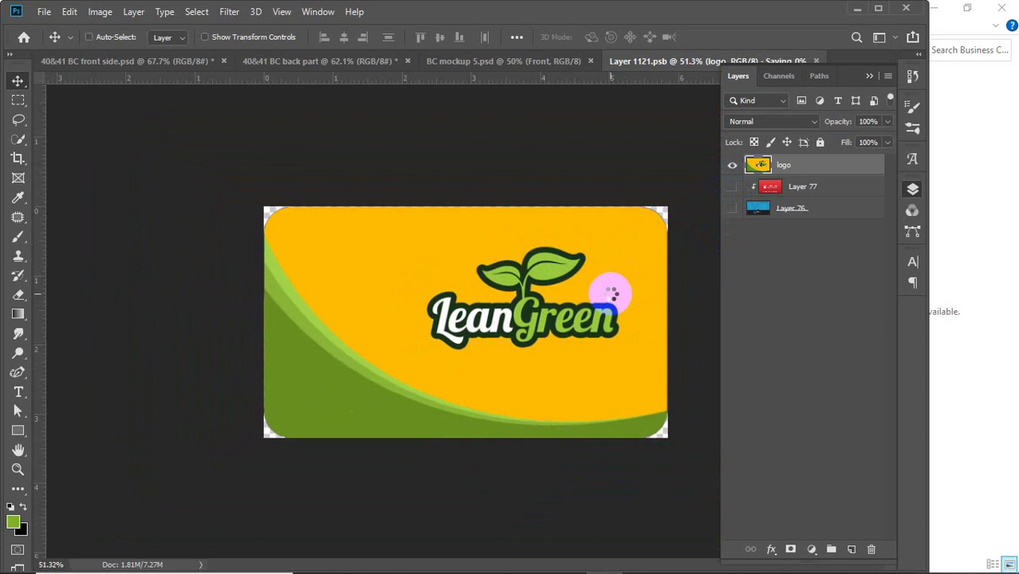
pyautogui.click(444, 63)
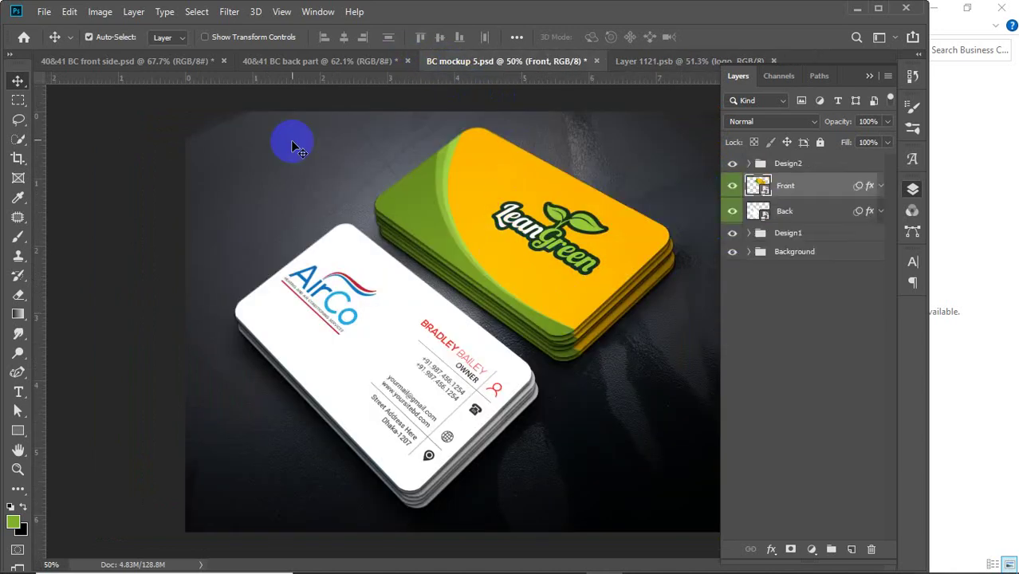
# In the back part document, select and copy the layers from contact info down to rounded rectangle BC
pyautogui.click(278, 60)
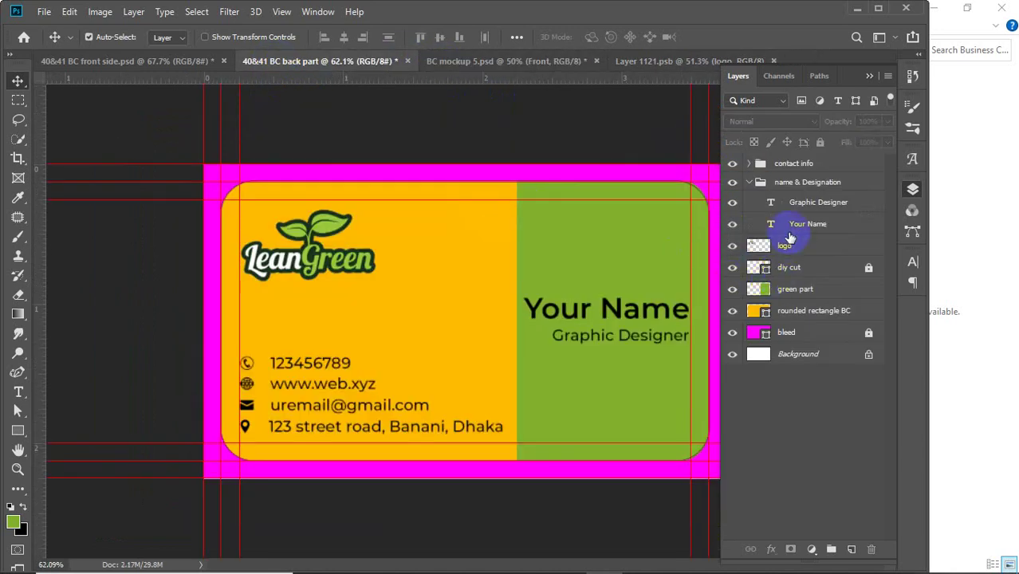
pyautogui.click(802, 167)
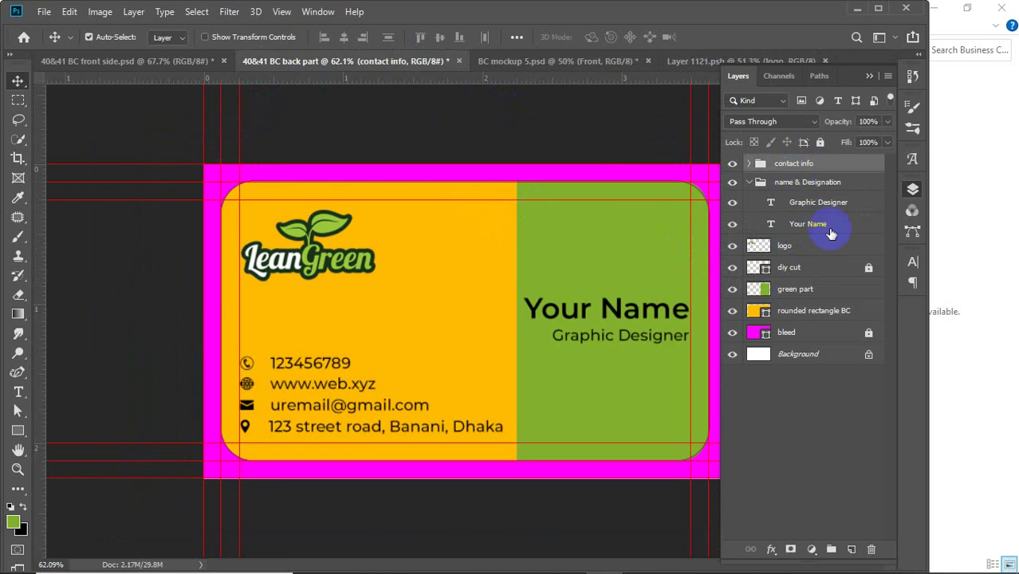
pyautogui.keyDown('shift'); pyautogui.click(803, 313); pyautogui.keyUp('shift')
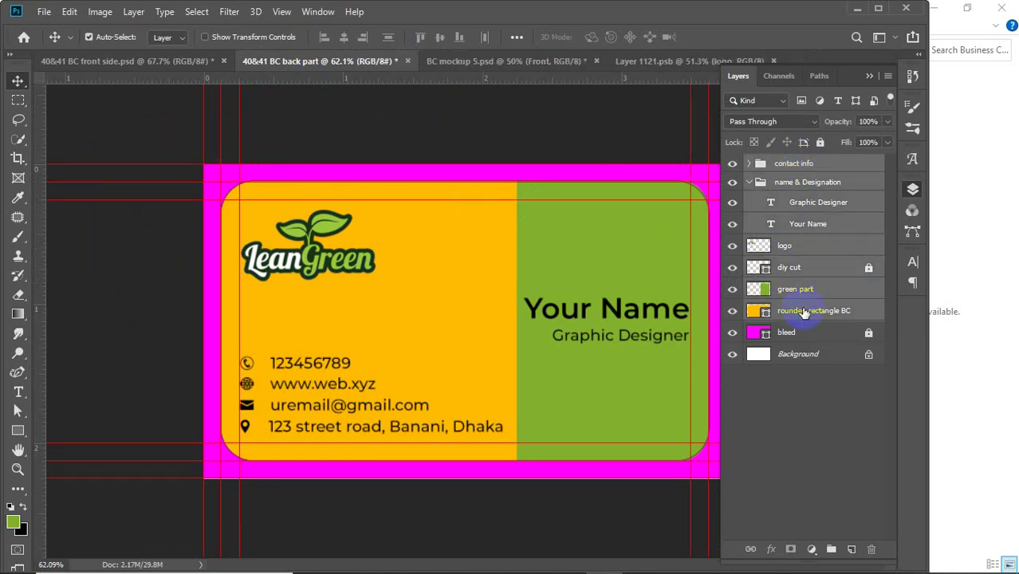
pyautogui.hotkey('ctrl', 'c')
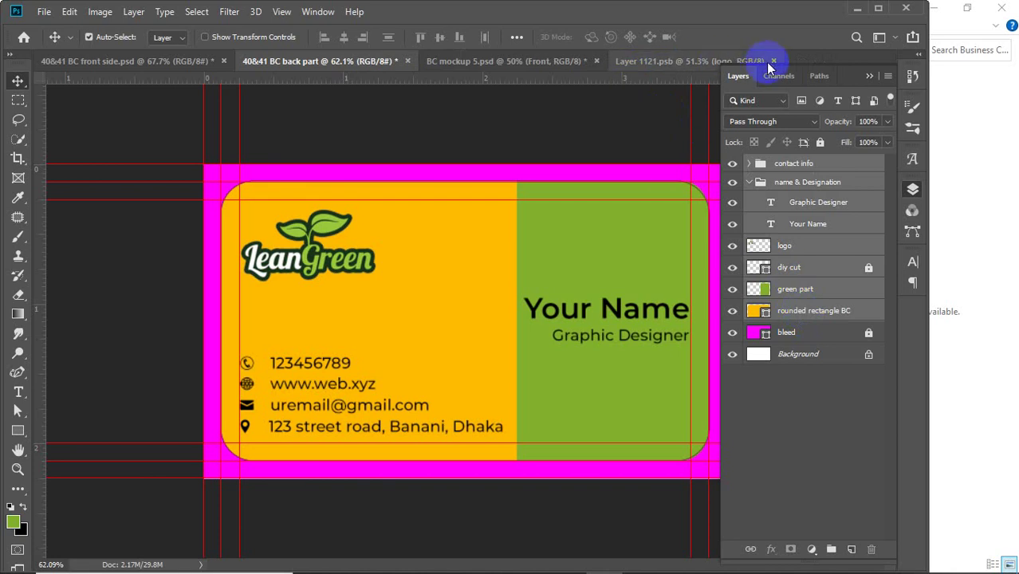
# Close the Front smart object document, return to BC mockup 5, and open its Back smart object
pyautogui.click(533, 60)
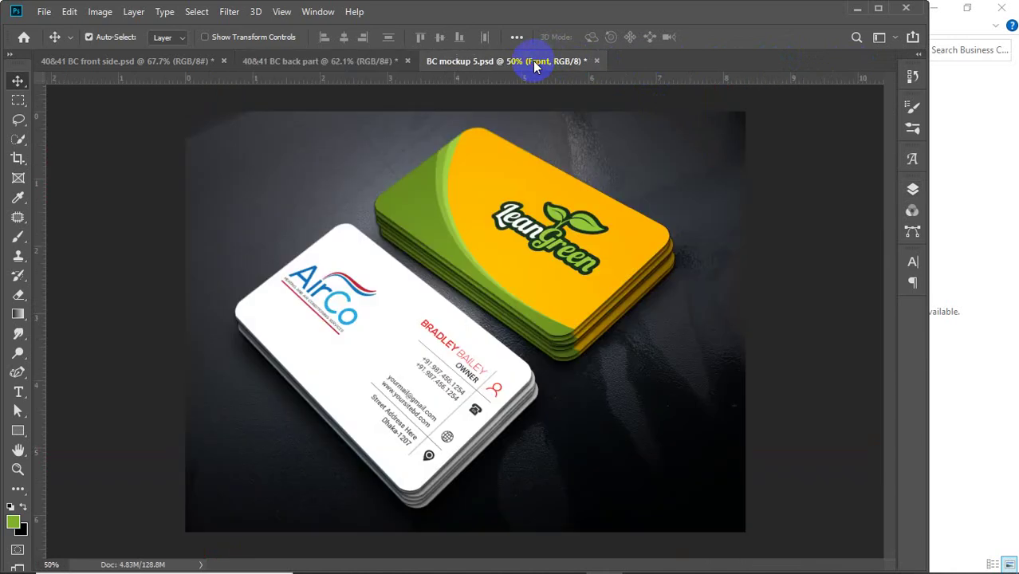
pyautogui.click(914, 190)
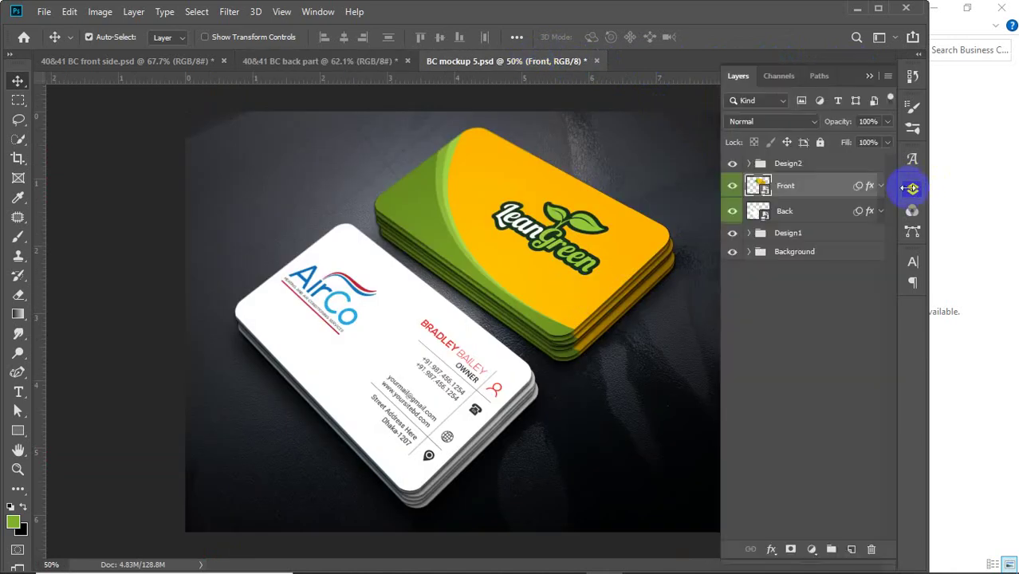
pyautogui.doubleClick(756, 211)
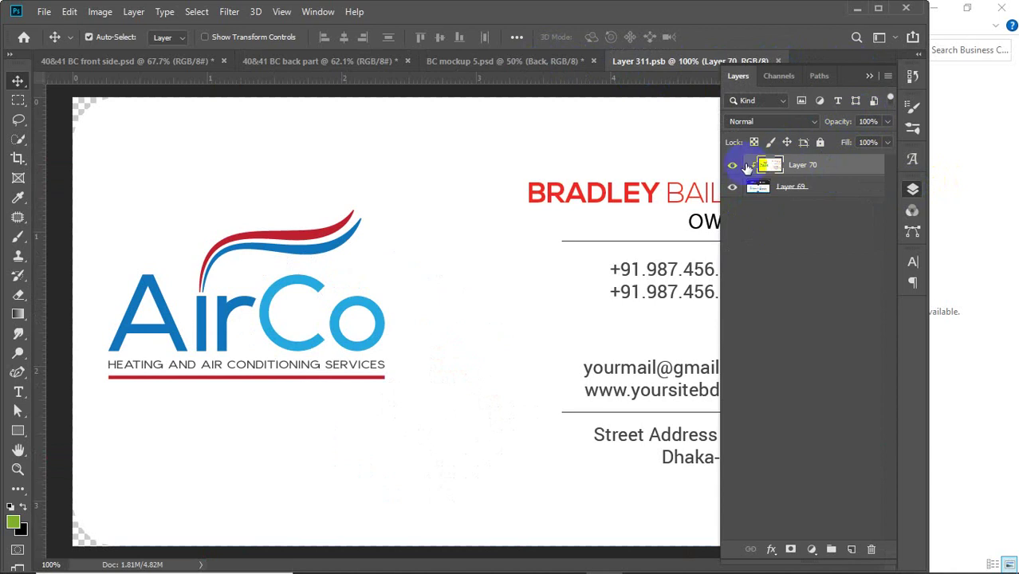
# Hide Layer 70 and Layer 69 in the Back smart object and paste the copied back side artwork
pyautogui.click(731, 165)
pyautogui.click(733, 186)
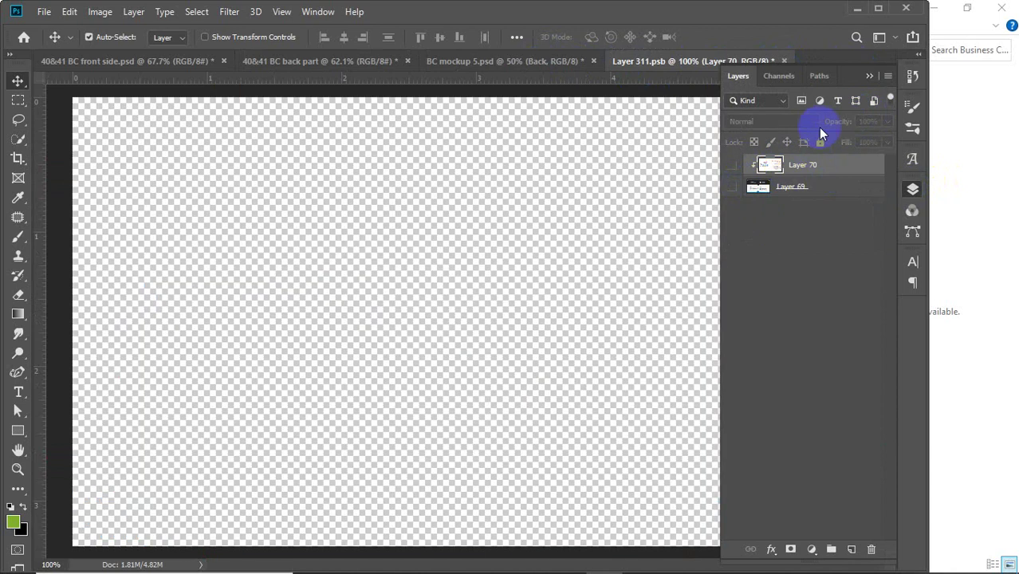
pyautogui.click(869, 75)
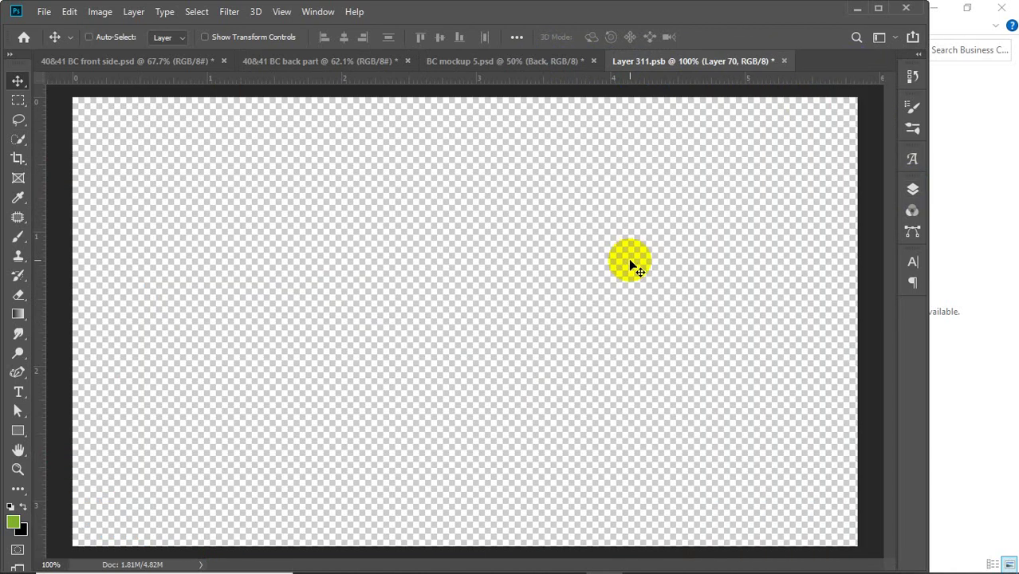
pyautogui.hotkey('ctrl', 'v')
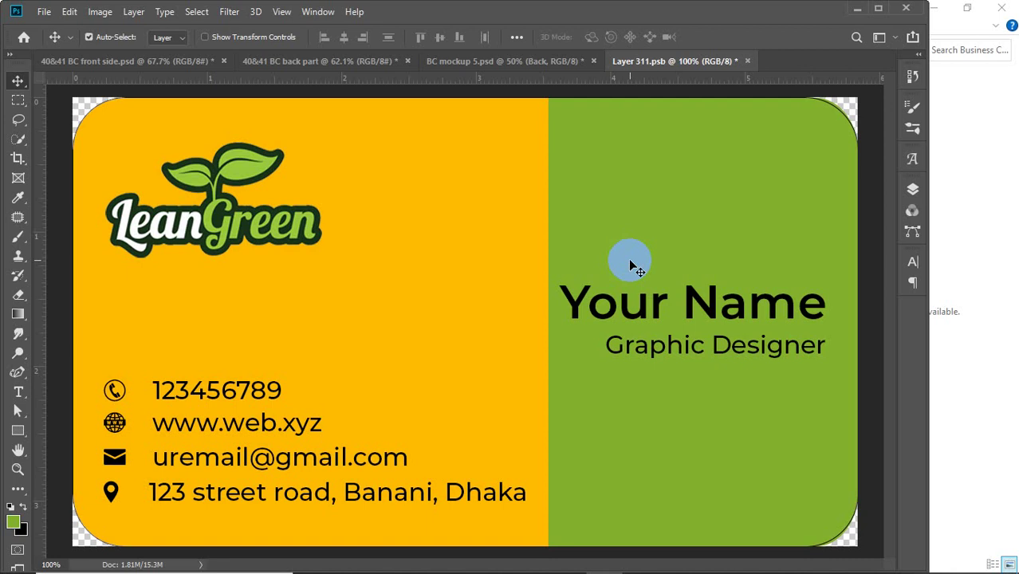
# Save and close the Back smart object to update BC mockup 5, and close the File Explorer window behind it
pyautogui.press('ctrl')
pyautogui.hotkey('ctrl', 's')
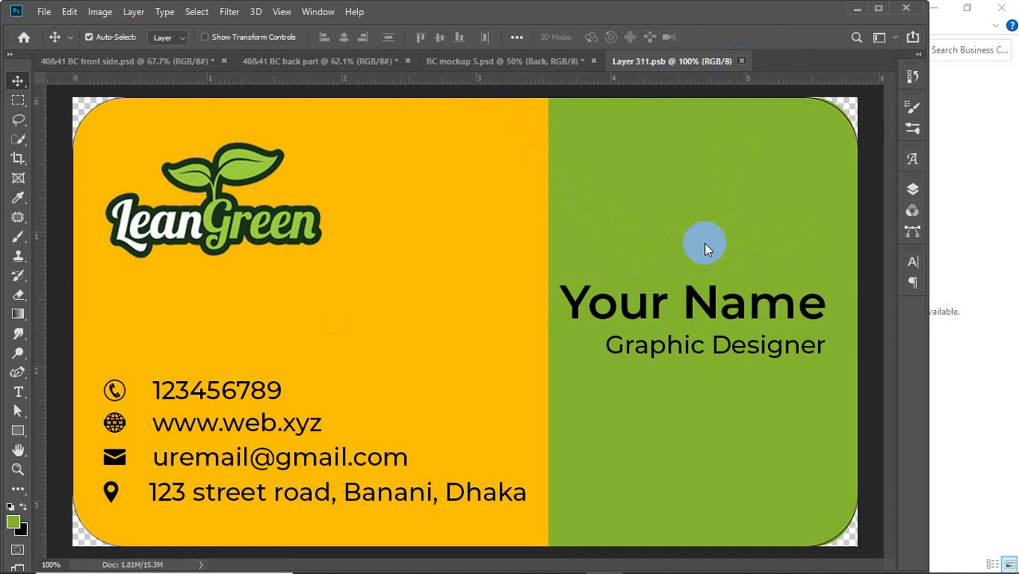
pyautogui.hotkey('ctrl', 'w')
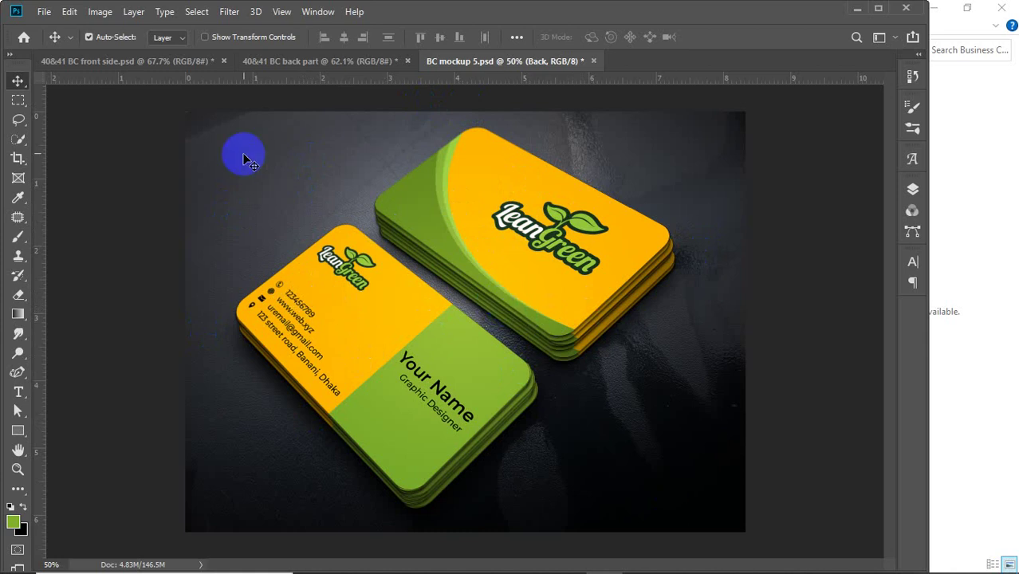
pyautogui.click(999, 10)
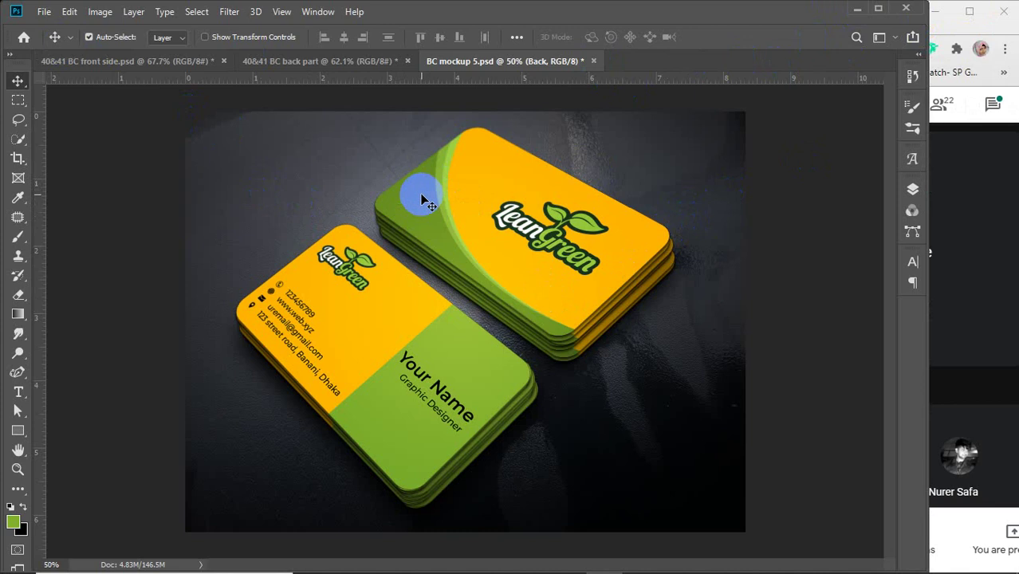
# Check the Front and Back smart objects in BC mockup 5 by hiding and showing each one
pyautogui.moveTo(438, 562)
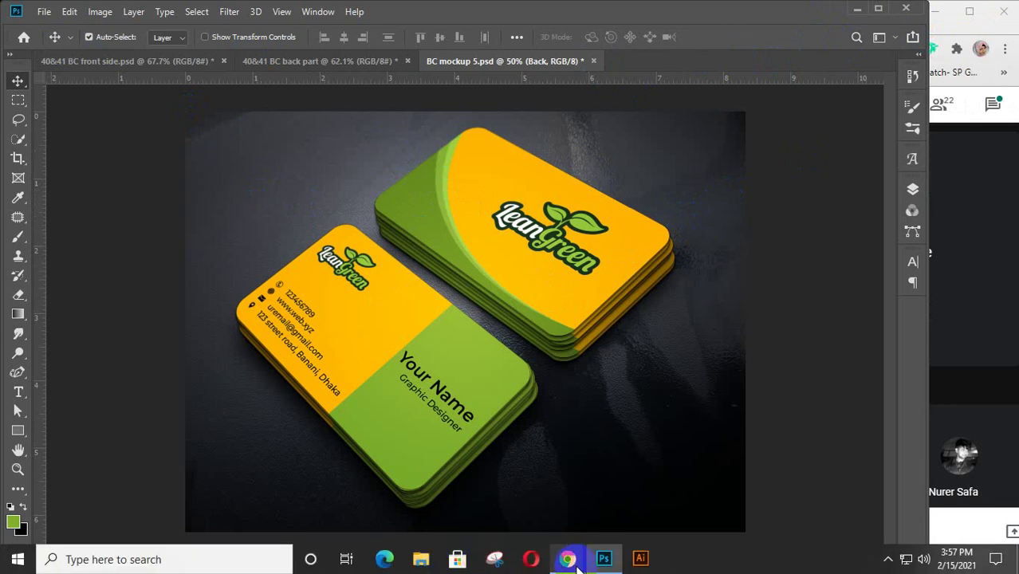
pyautogui.moveTo(570, 560)
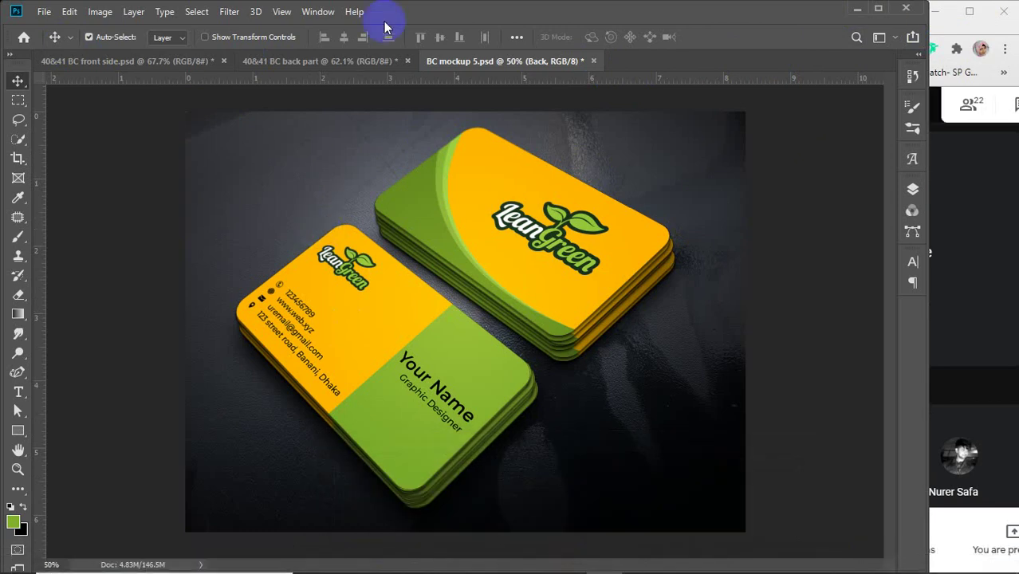
pyautogui.click(912, 191)
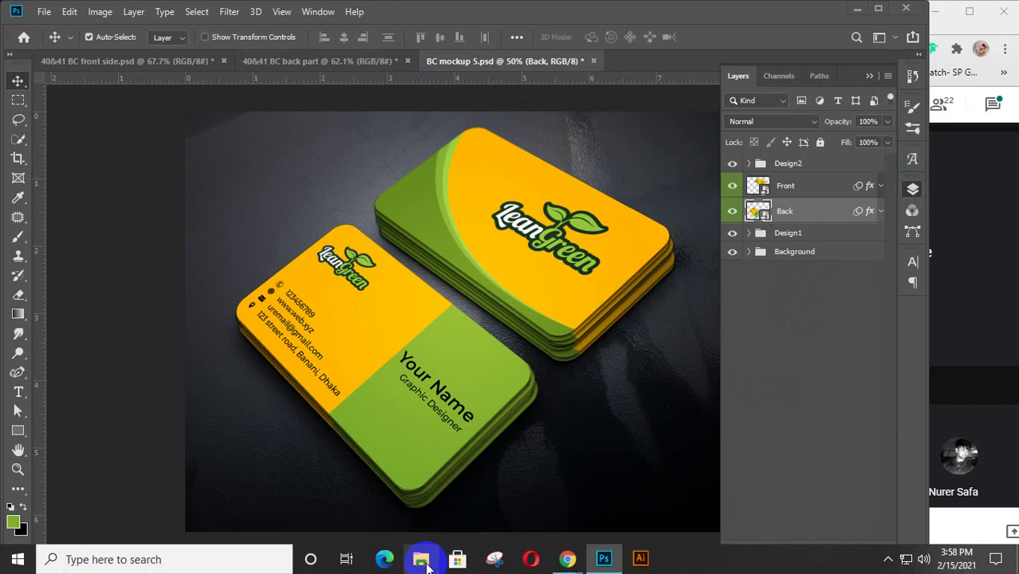
pyautogui.click(420, 558)
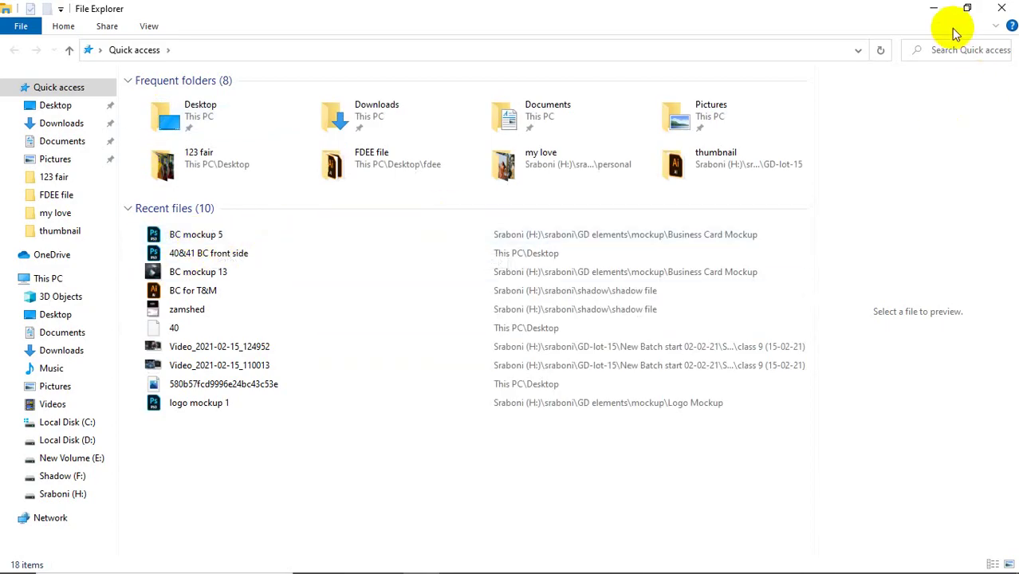
pyautogui.click(933, 8)
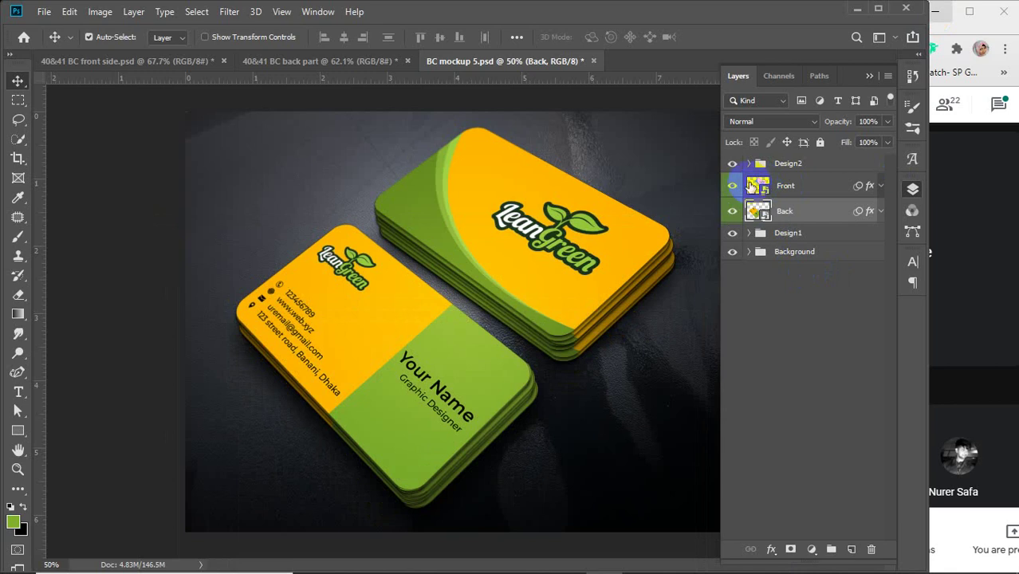
pyautogui.click(732, 187)
pyautogui.click(733, 186)
pyautogui.click(732, 211)
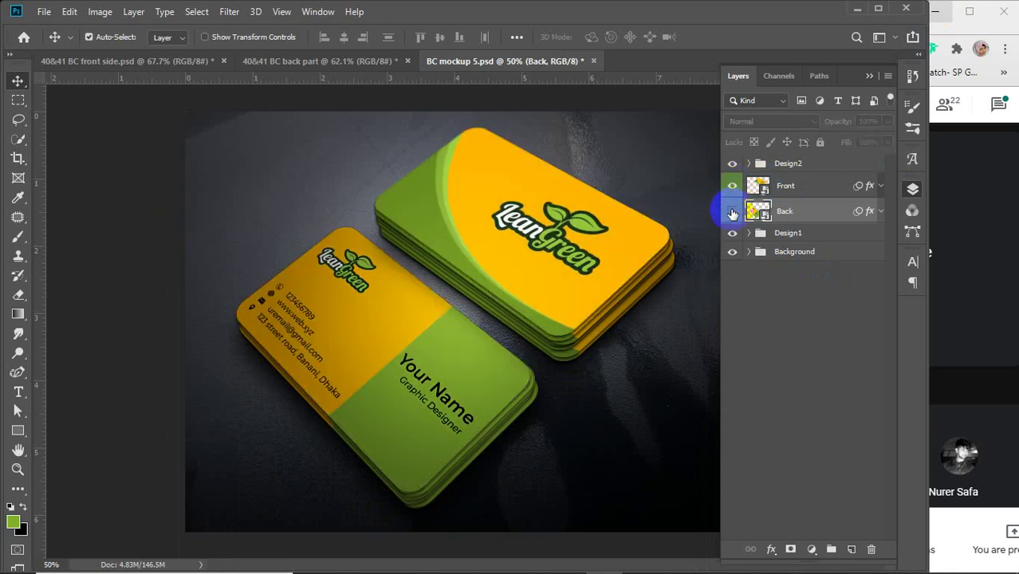
pyautogui.click(732, 211)
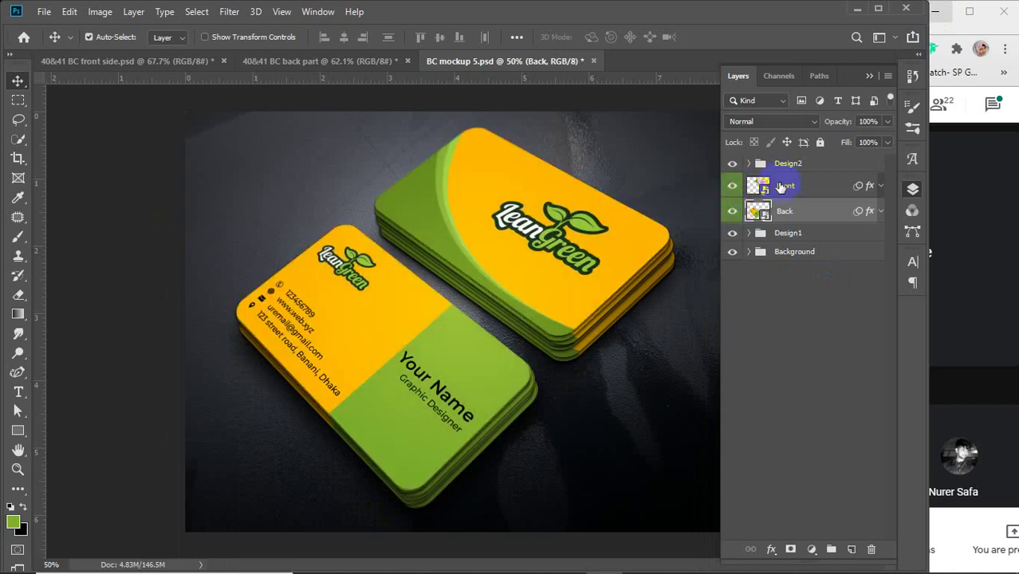
# Close BC mockup 5 without saving its changes and save the back part document to the Desktop as the PSD 40&41 BC back part
pyautogui.click(592, 62)
pyautogui.click(479, 230)
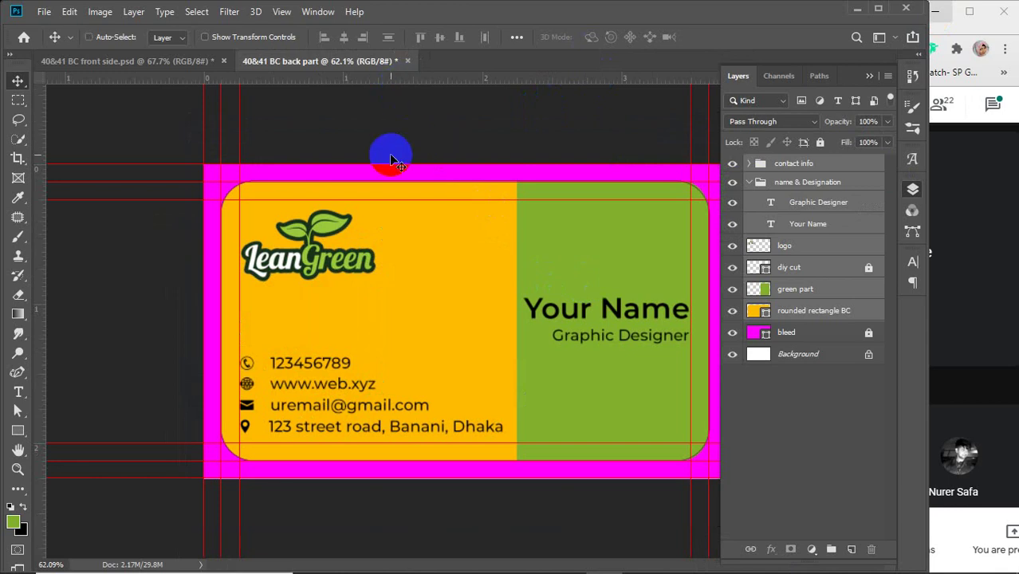
pyautogui.hotkey('ctrl', 's')
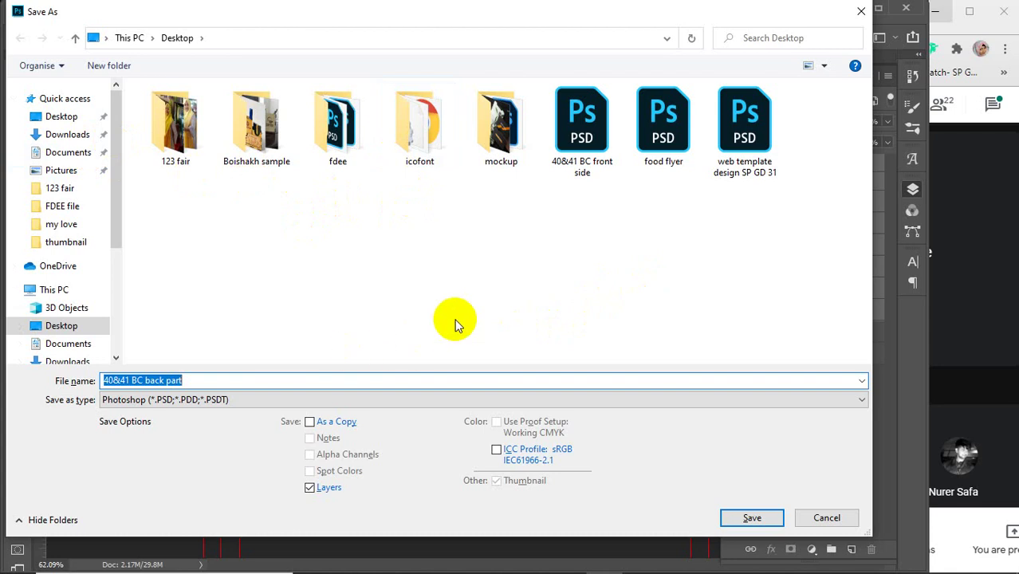
pyautogui.click(746, 518)
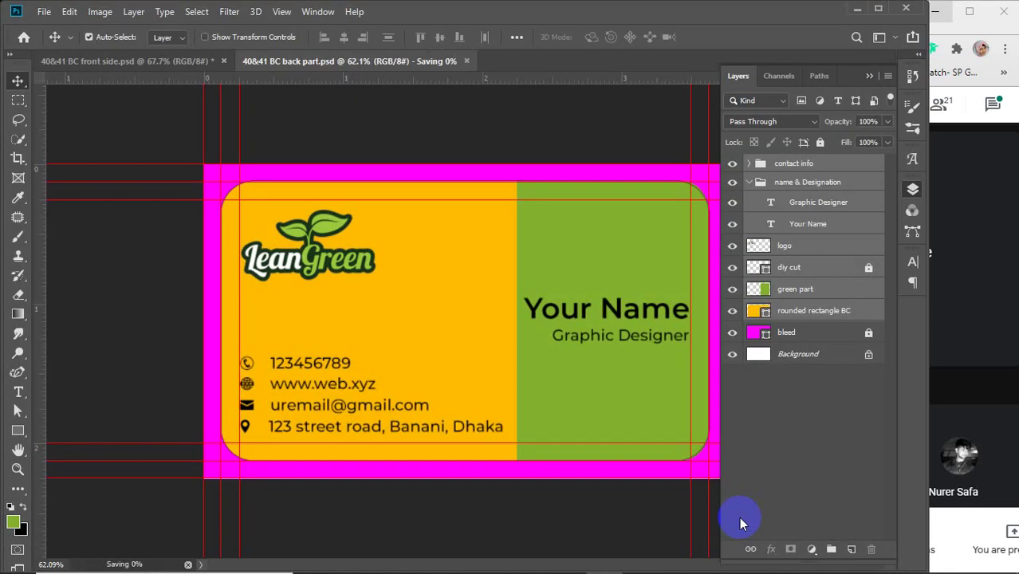
# Close the 40&41 BC front side document without saving its changes
pyautogui.click(224, 62)
pyautogui.click(487, 232)
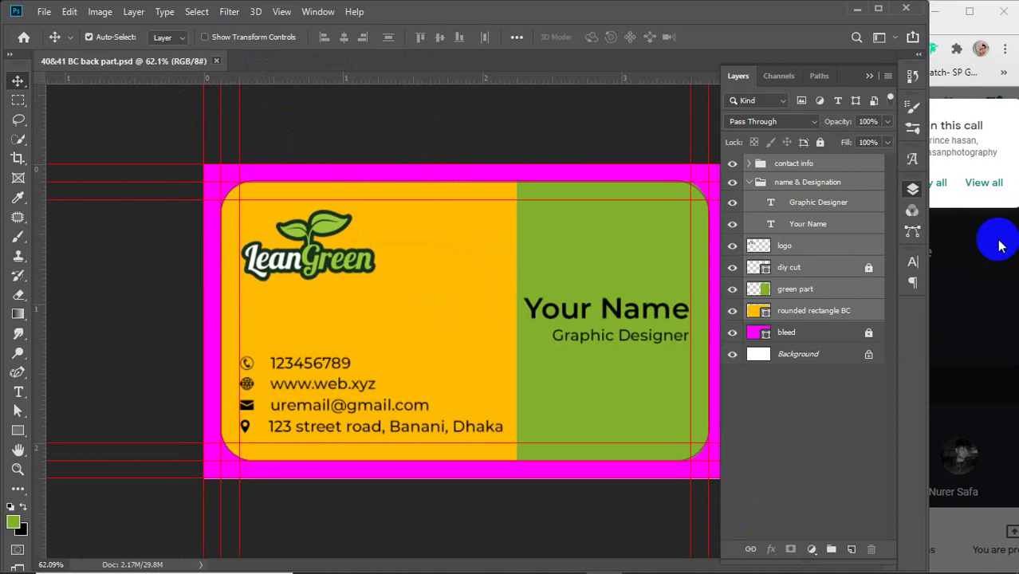
# View the people waiting to join the Google Meet call, and minimize Photoshop to reach the hidden system tray icons
pyautogui.click(983, 182)
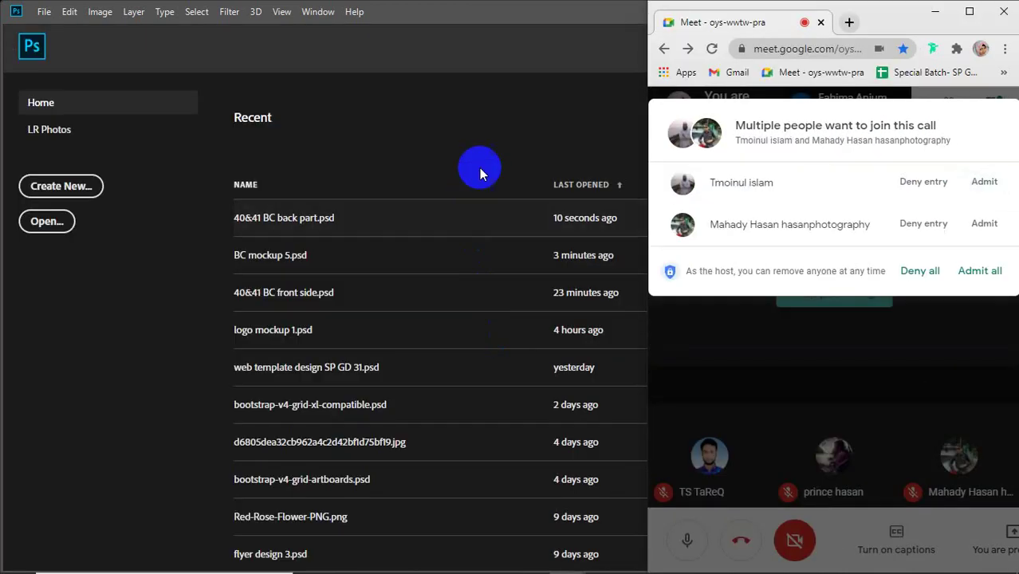
pyautogui.click(482, 104)
pyautogui.click(855, 14)
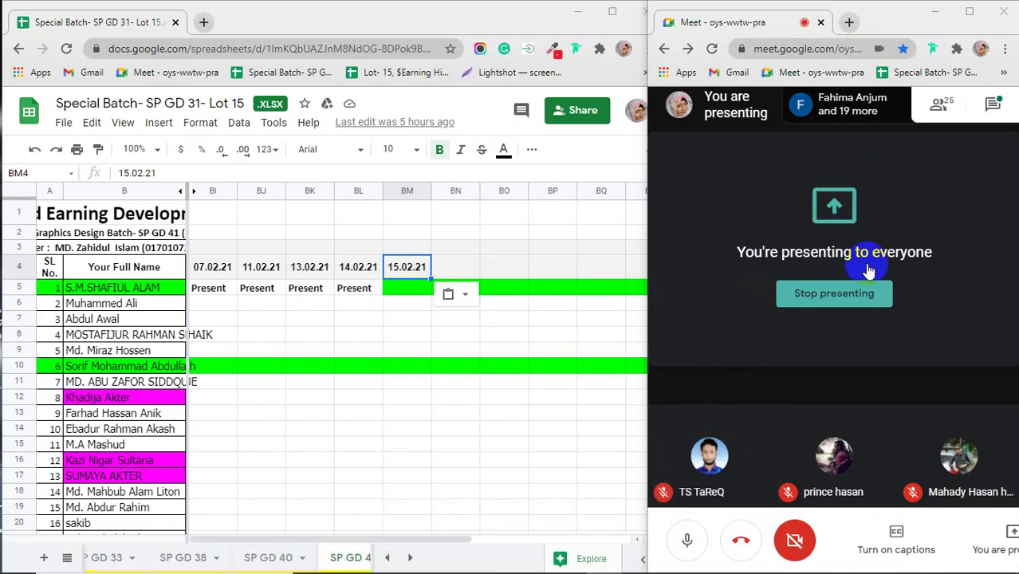
pyautogui.click(887, 560)
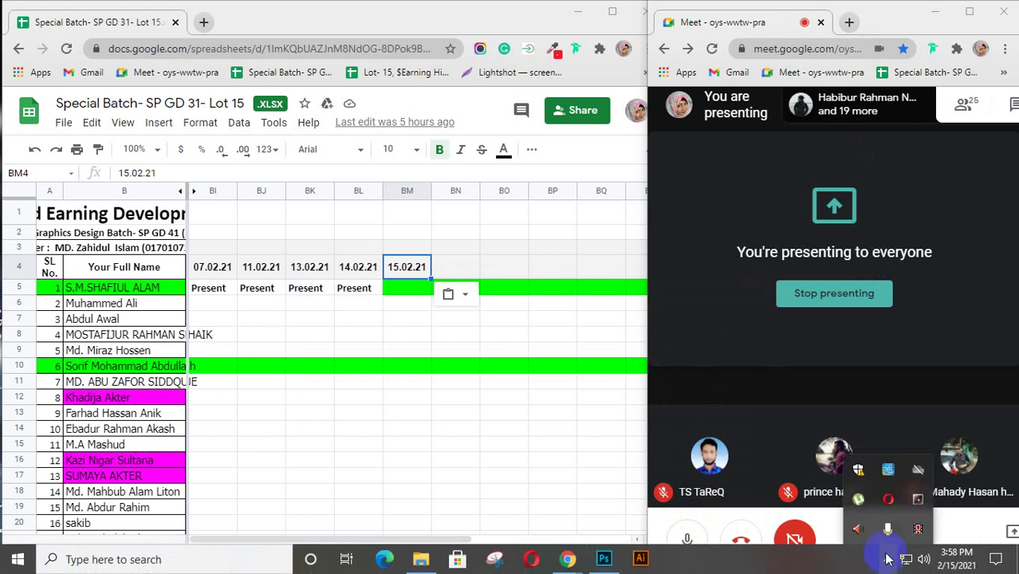